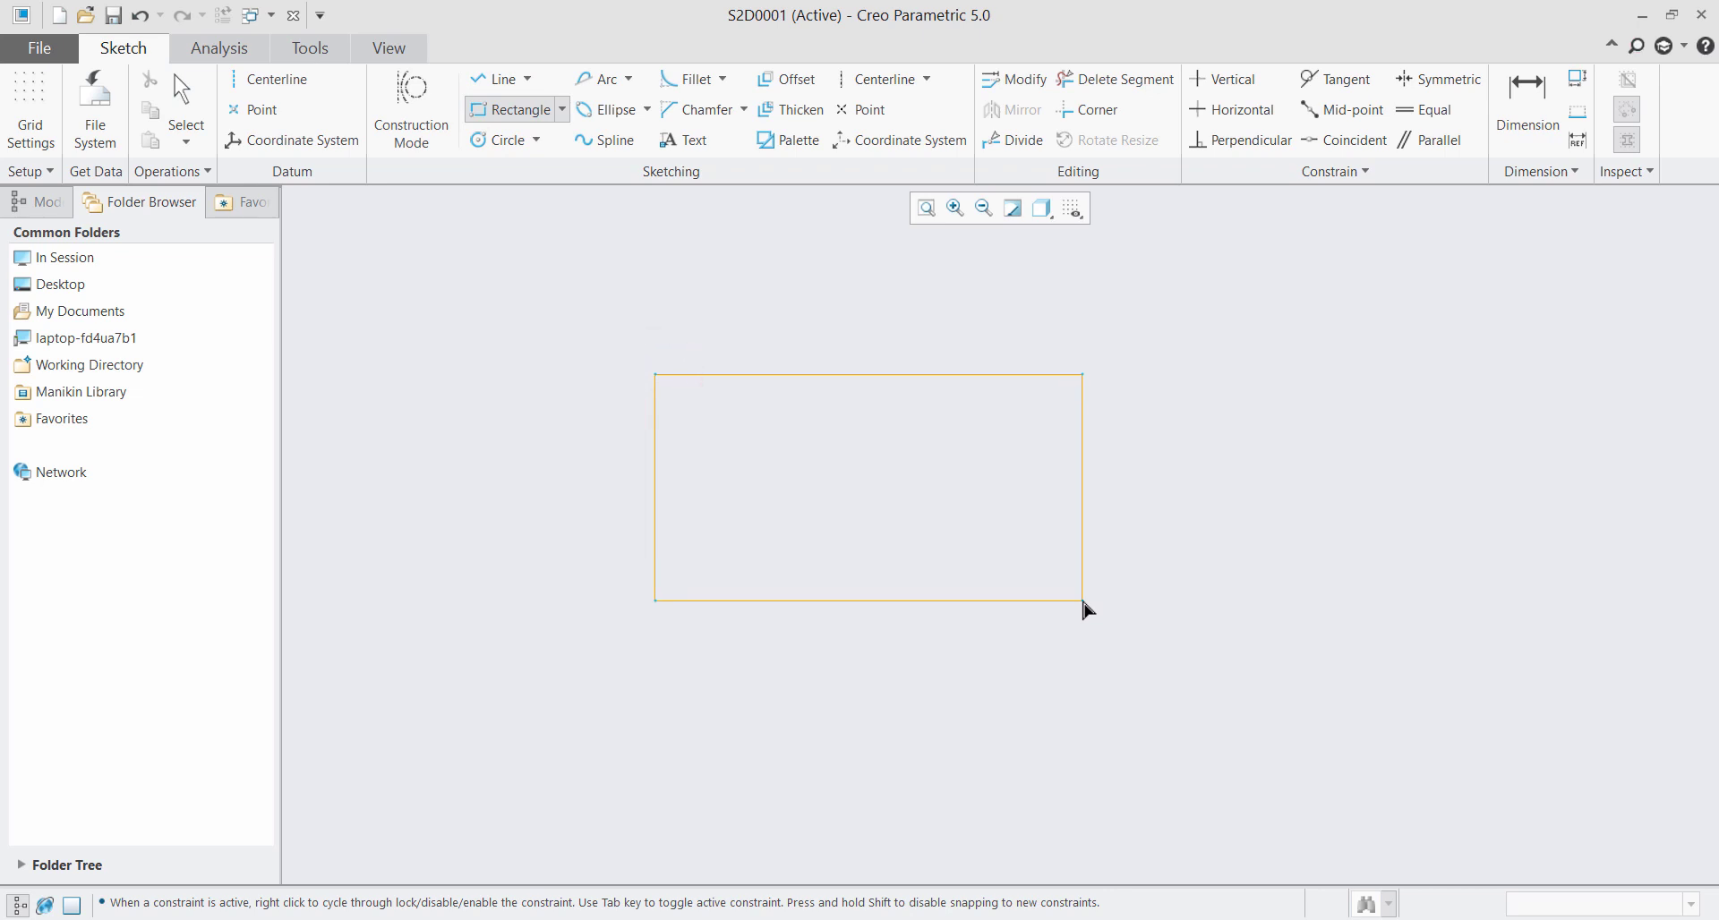
Sketch a rectangle about 458 wide by 243 high, and hide the sketch dimensions
click(1081, 600)
middle_click(1219, 546)
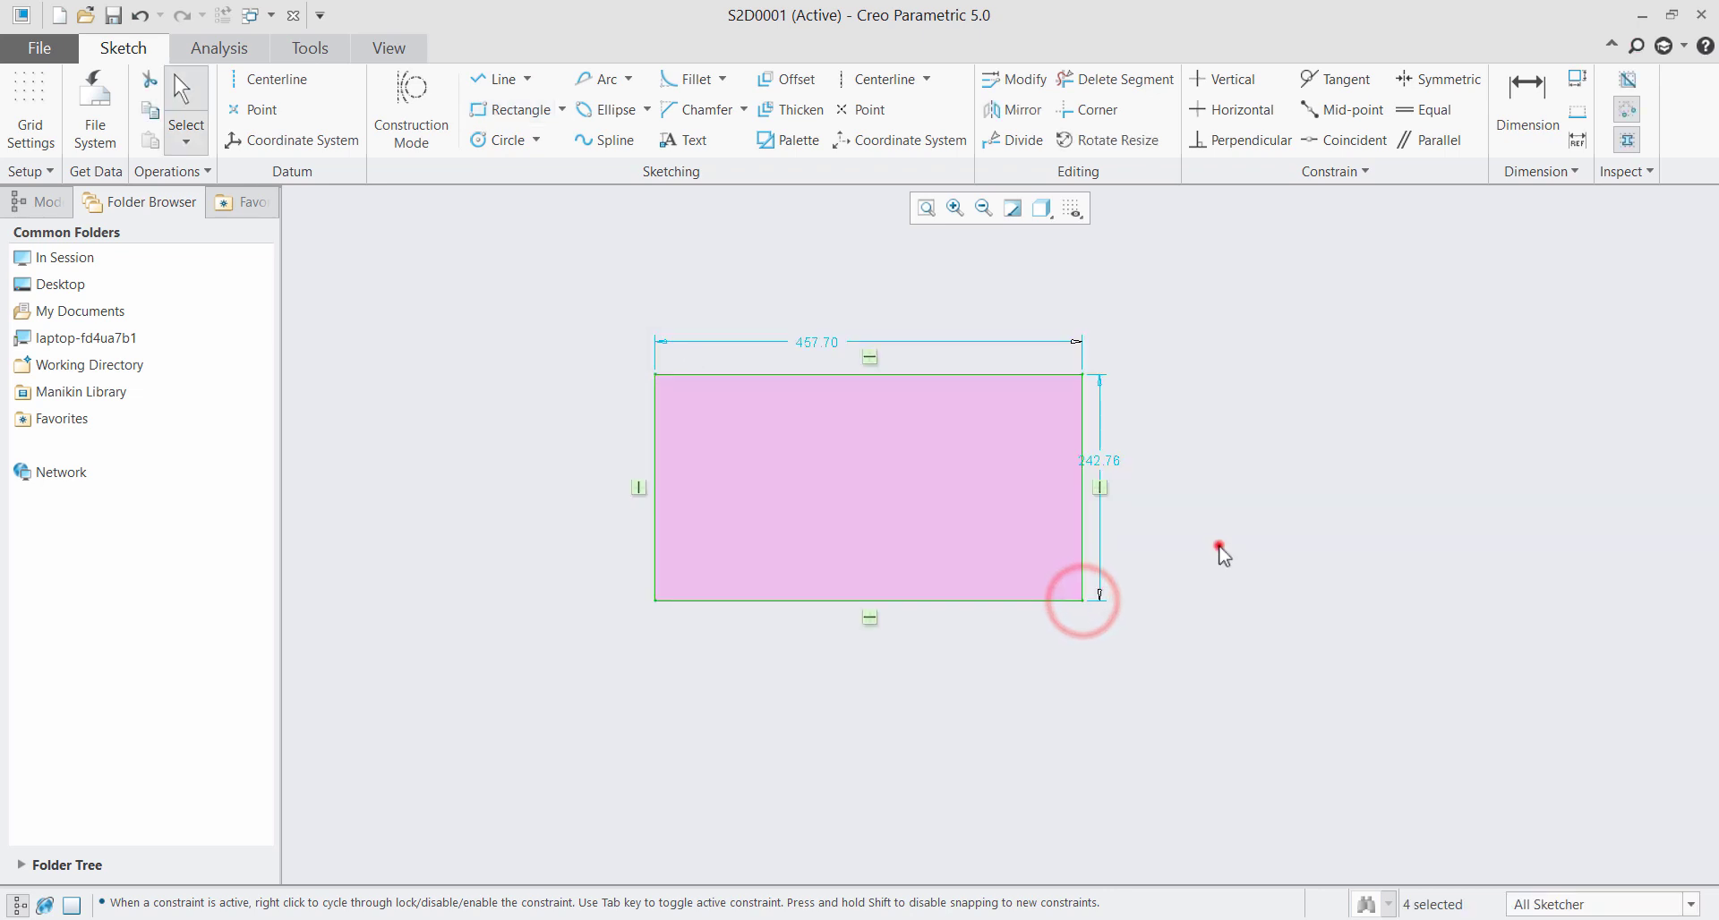
click(1072, 208)
click(1138, 257)
click(1298, 444)
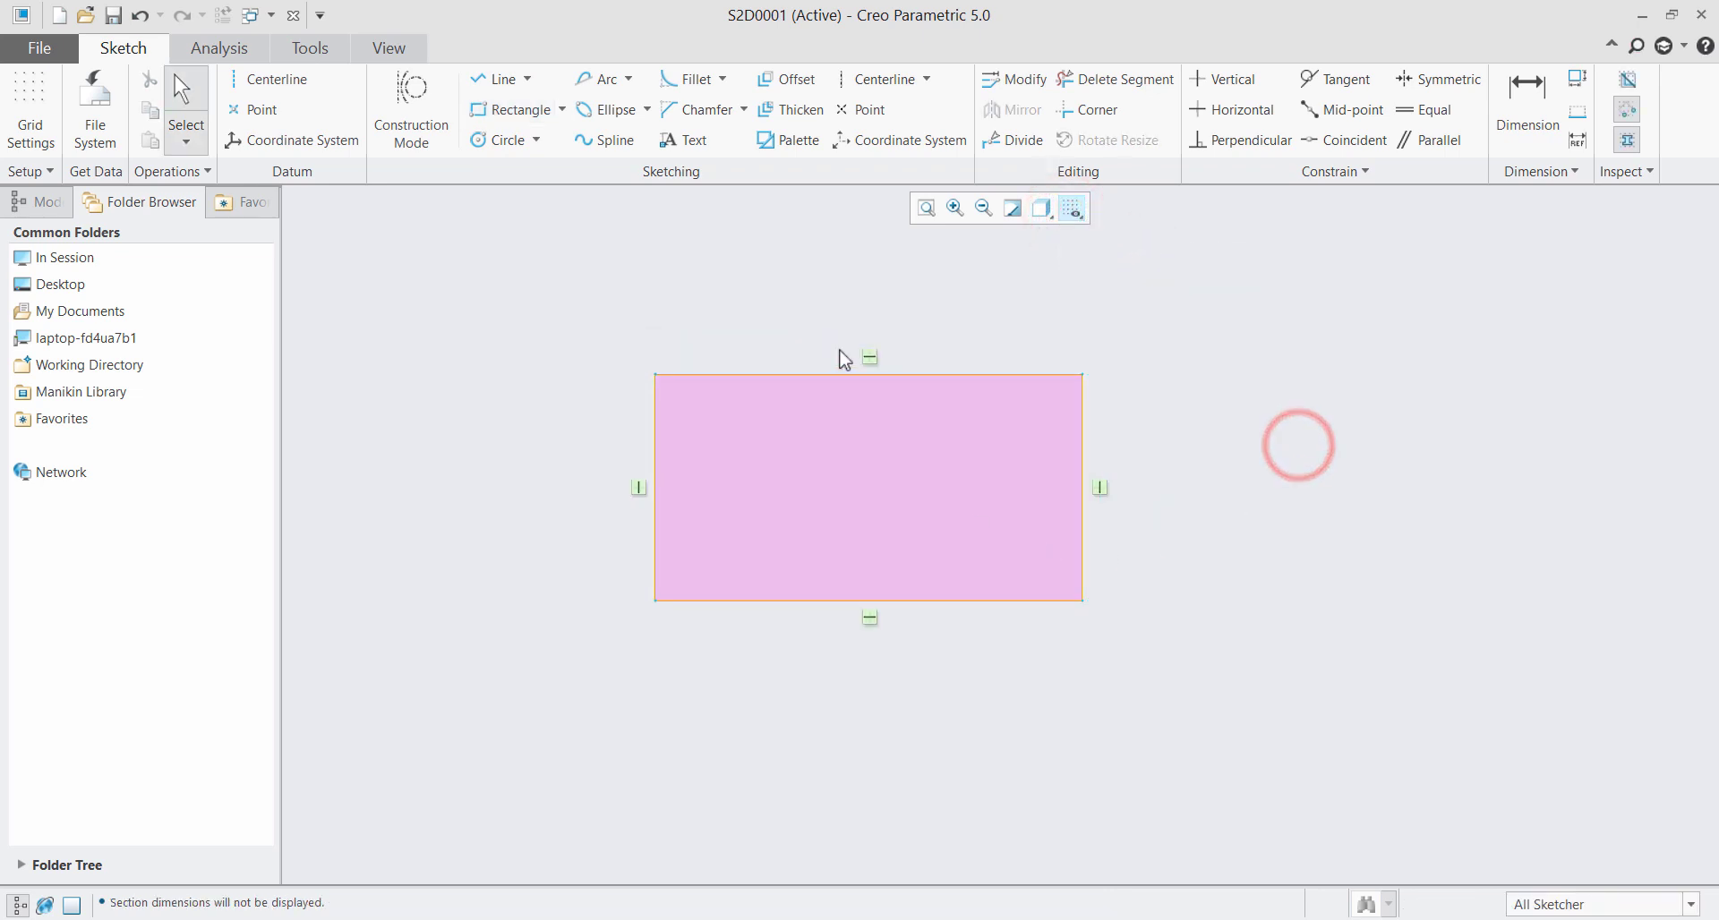
Round the rectangle's upper-right corner with a Circular fillet of about 24 radius
scroll(875, 376, down, 1)
scroll(1081, 416, down, 1)
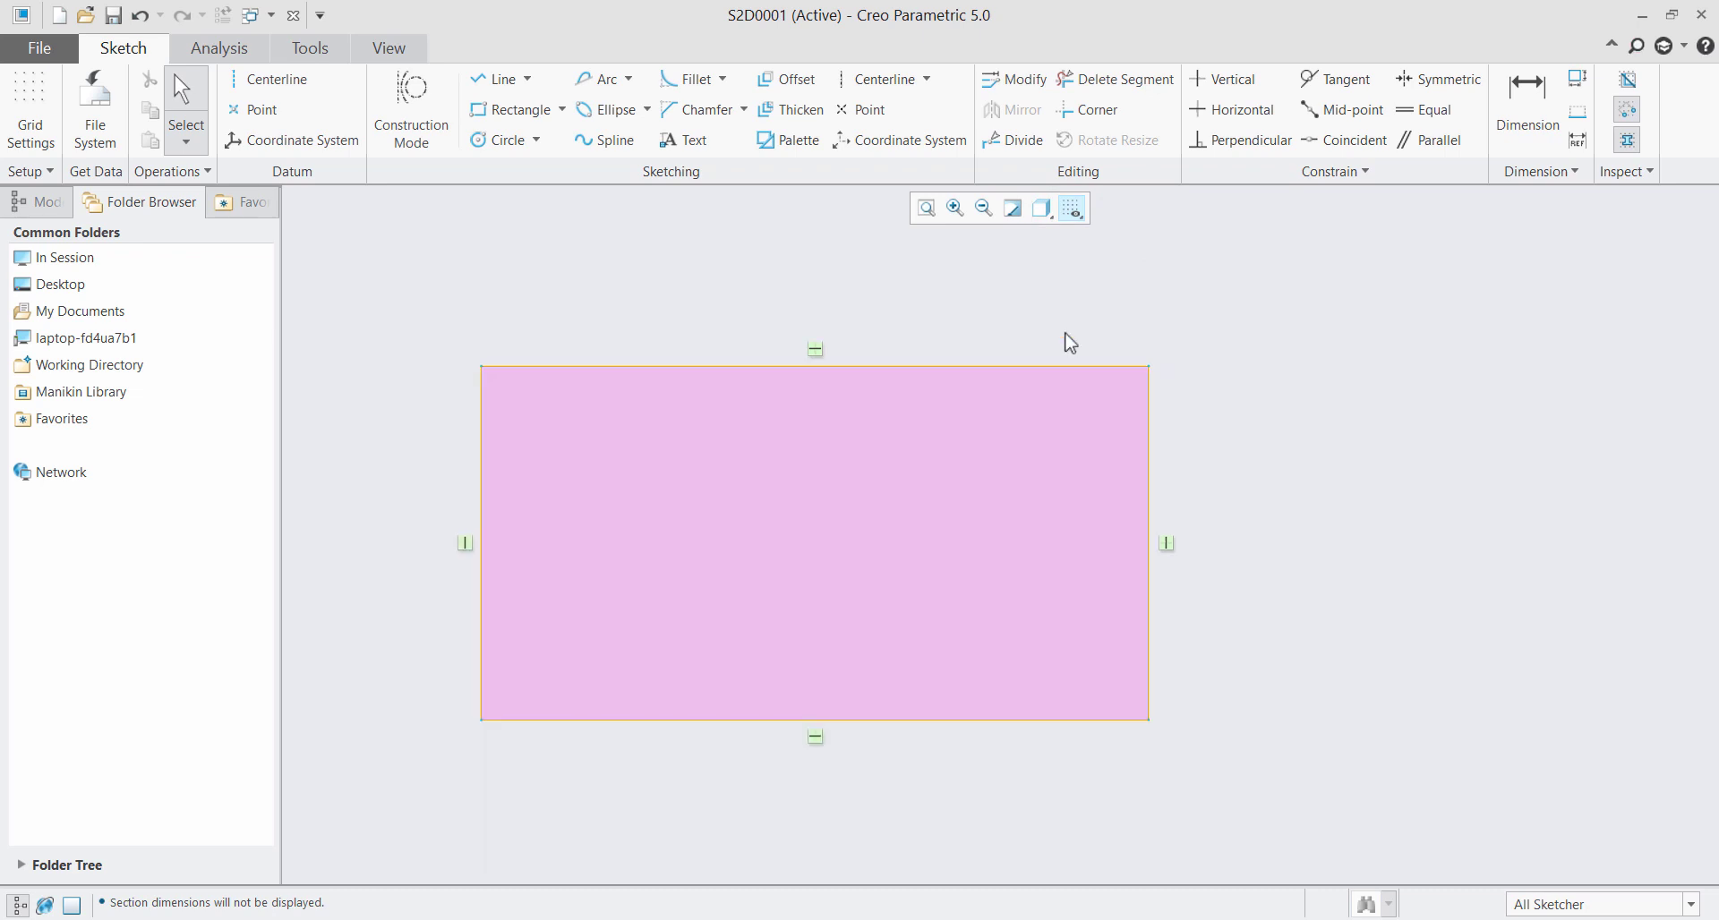
scroll(1065, 334, down, 1)
scroll(1273, 331, up, 1)
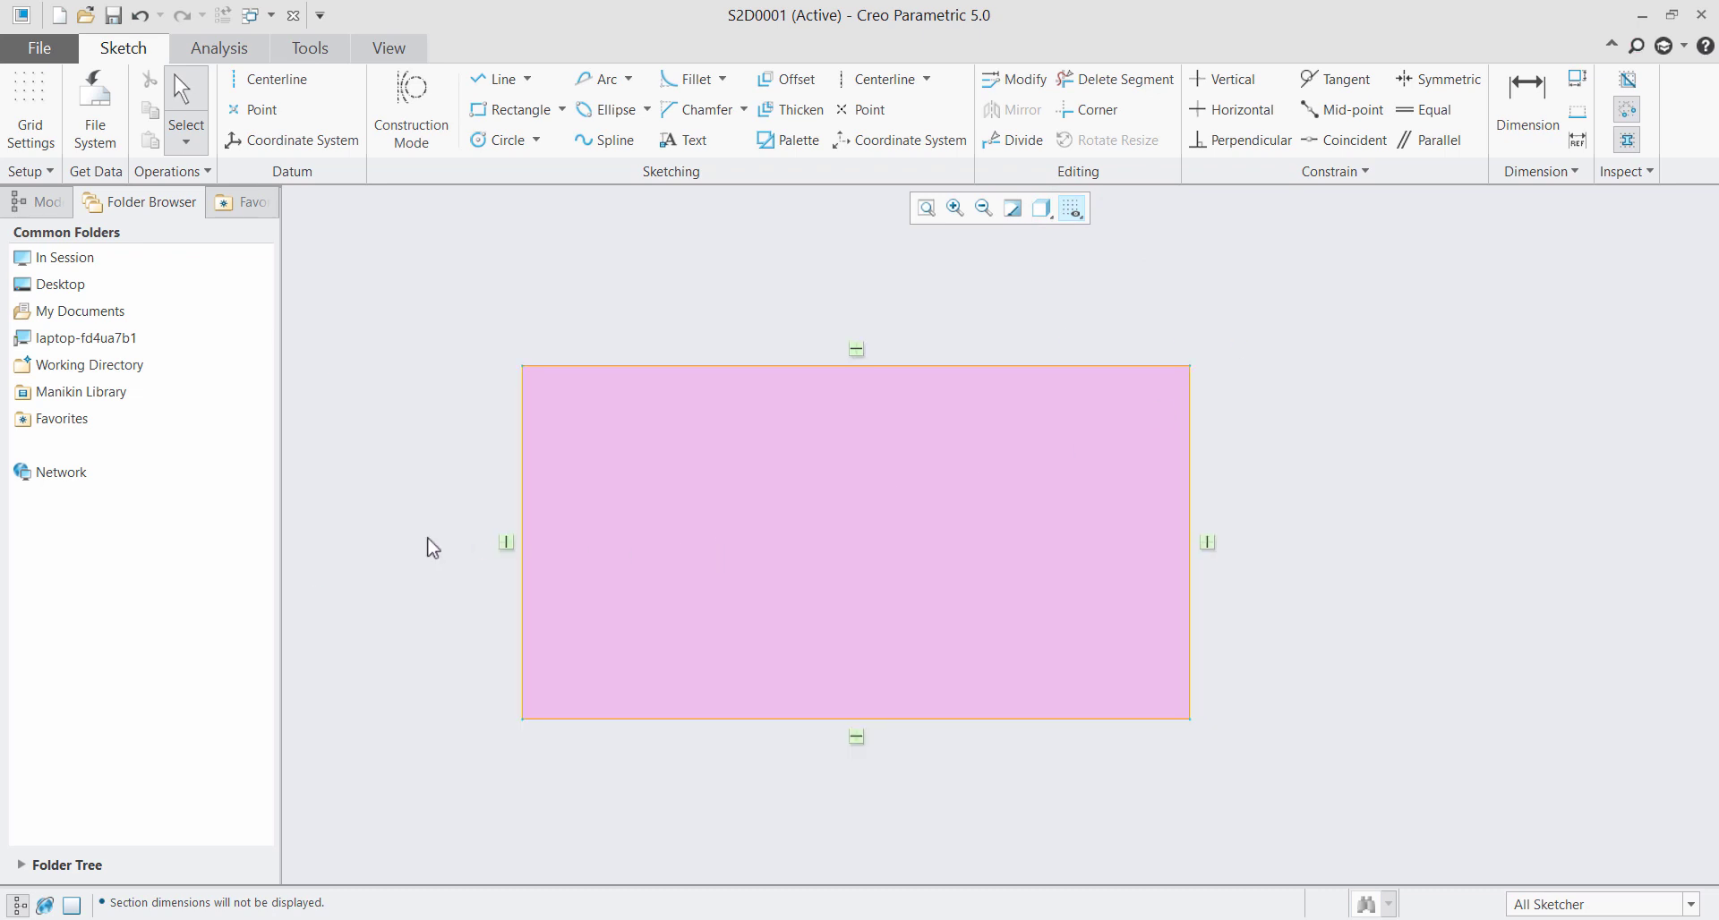
click(722, 79)
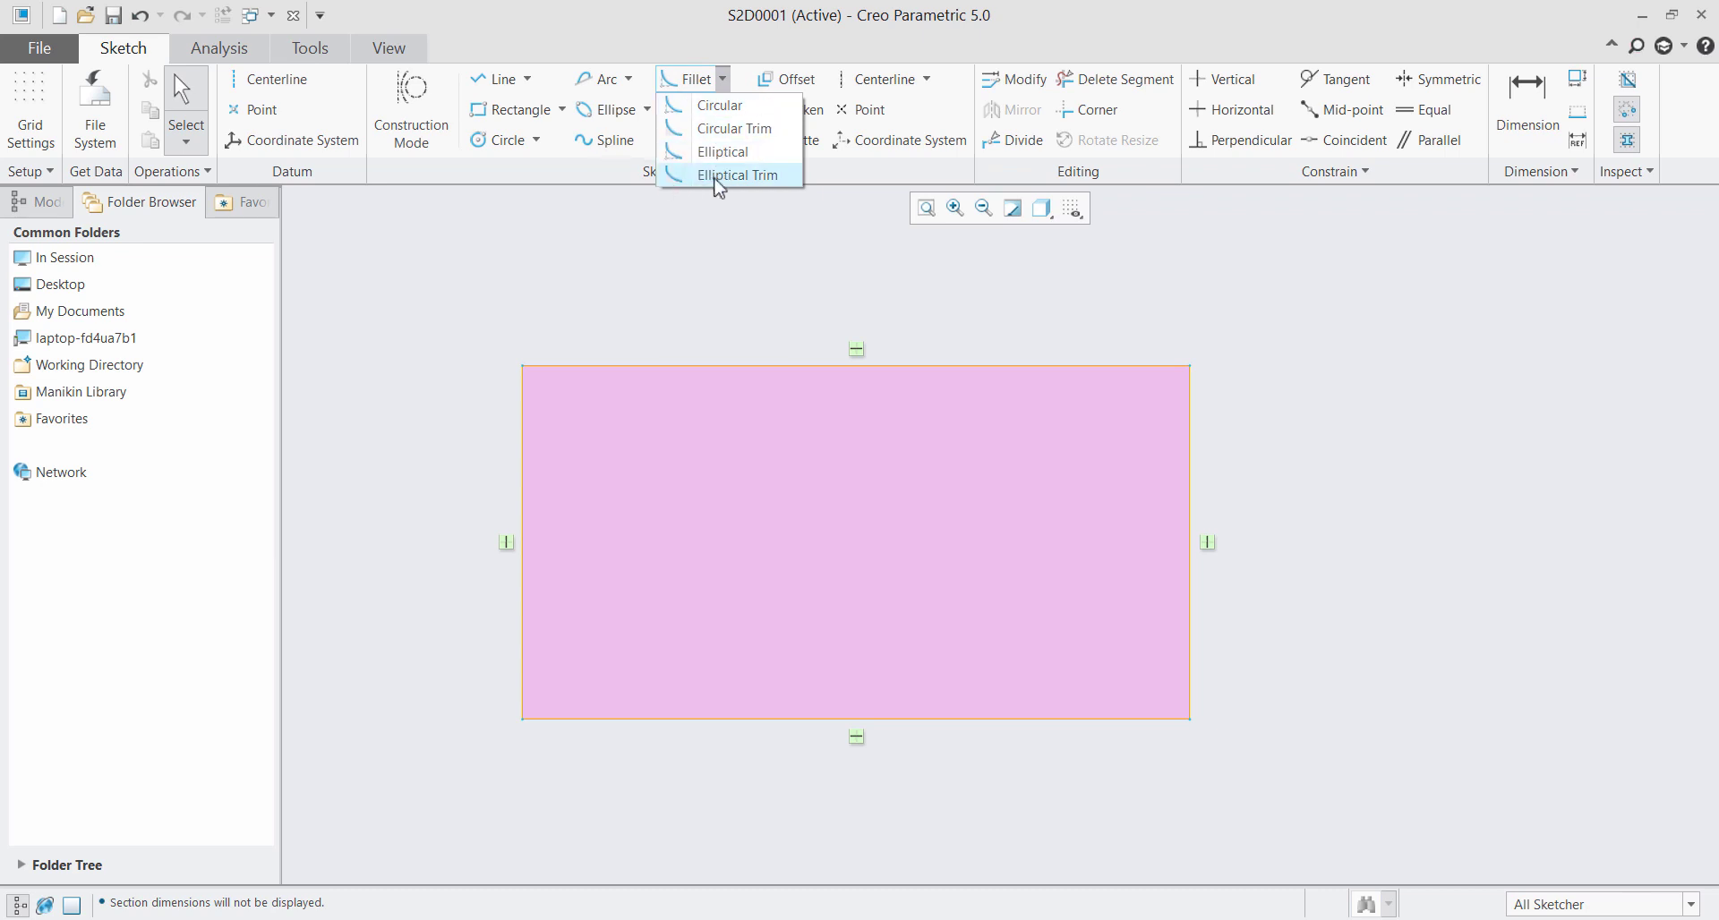
click(727, 110)
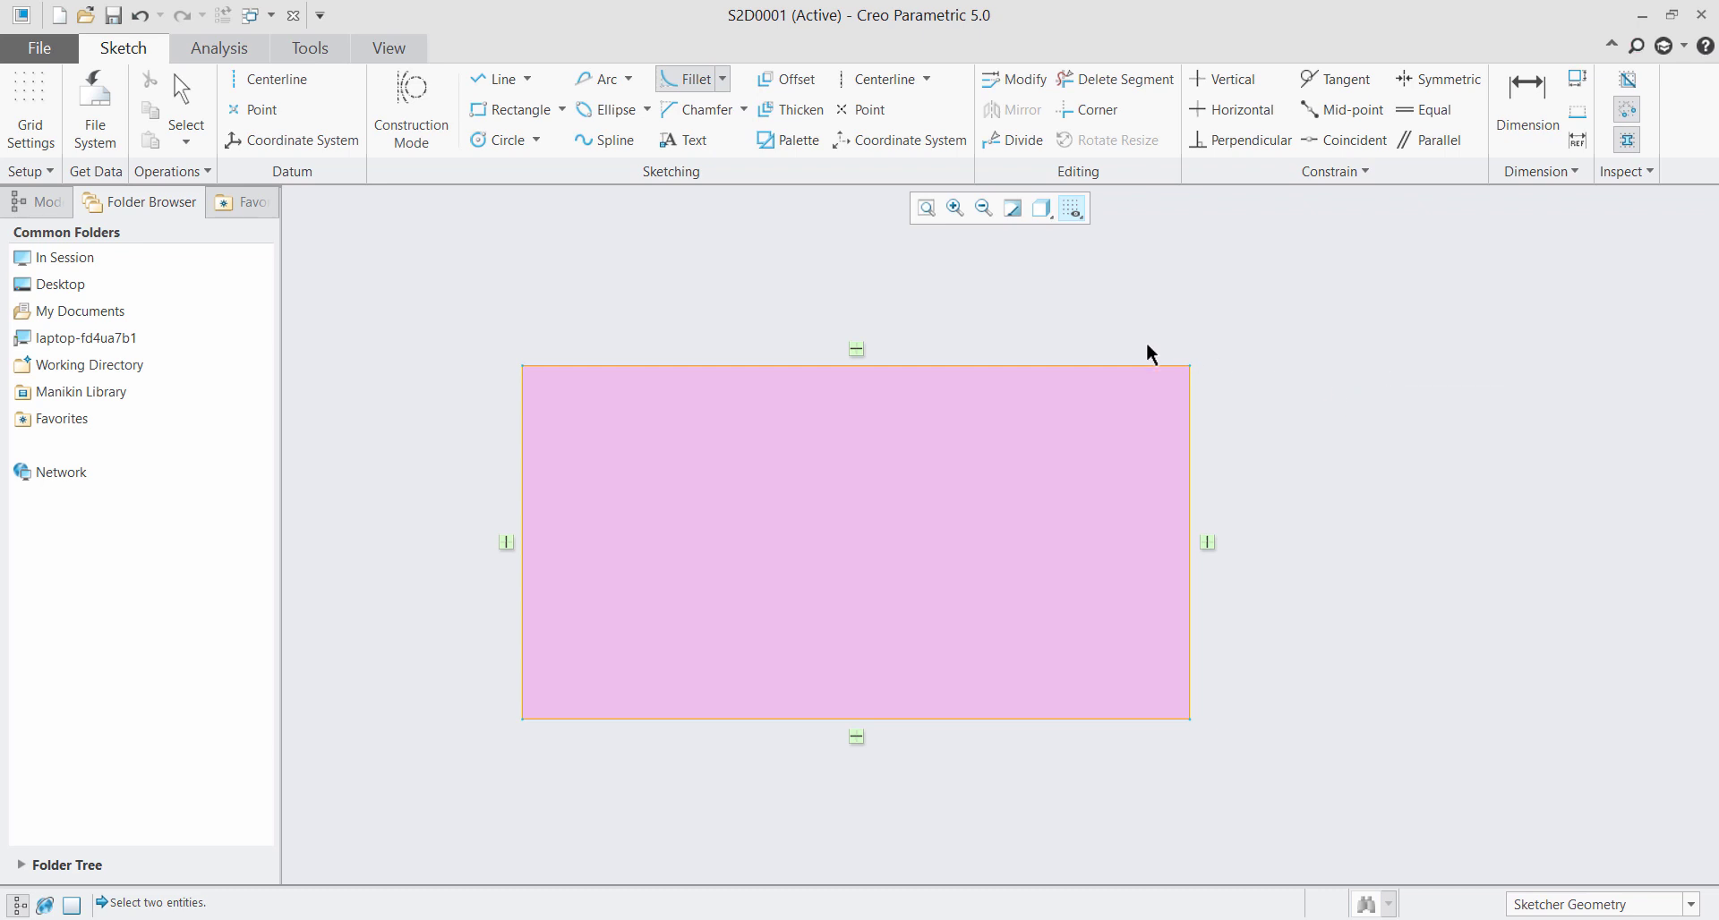
click(1111, 365)
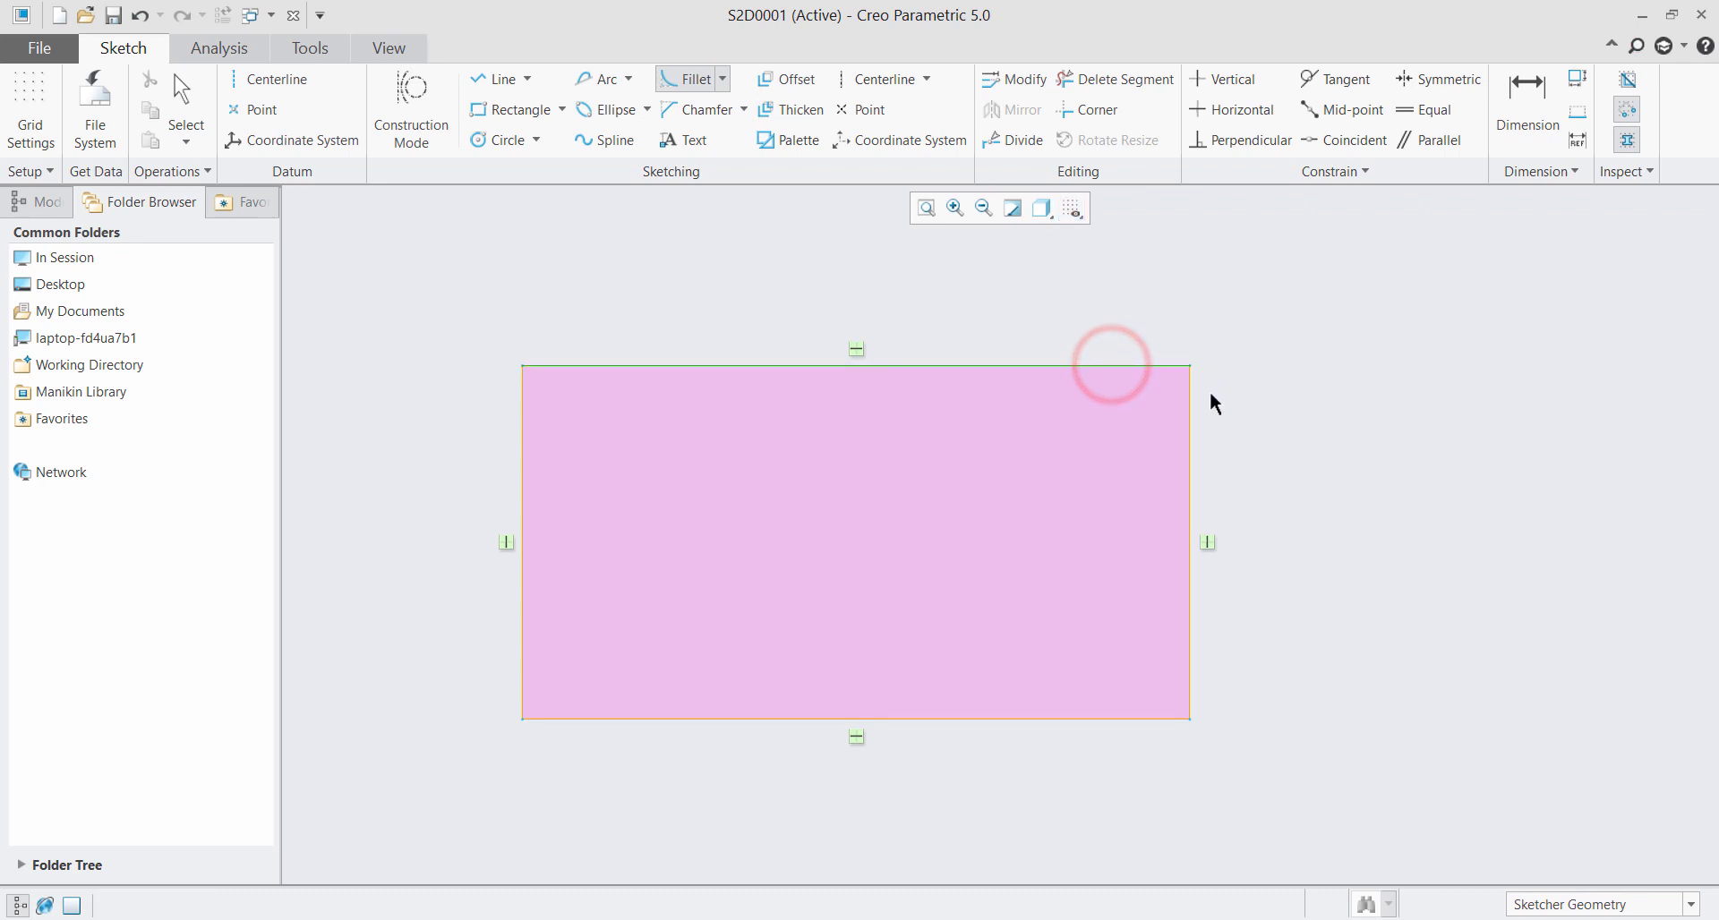
click(1189, 401)
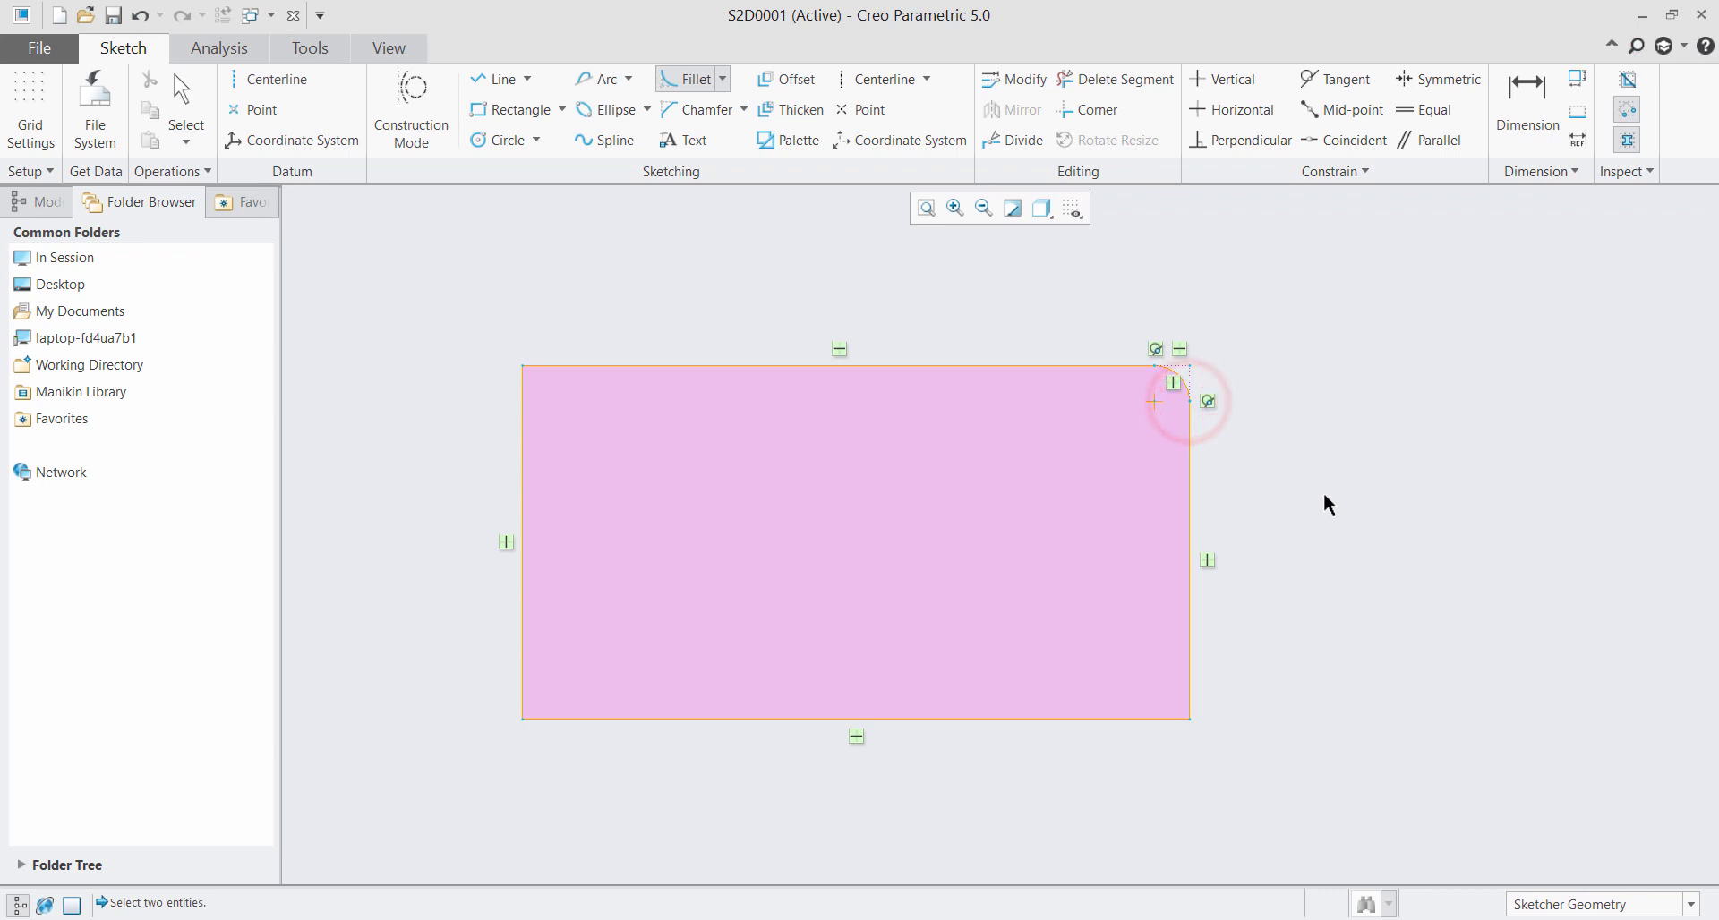
Round the rectangle's lower-left corner with a Circular fillet of about 29.7 radius
click(525, 632)
click(566, 718)
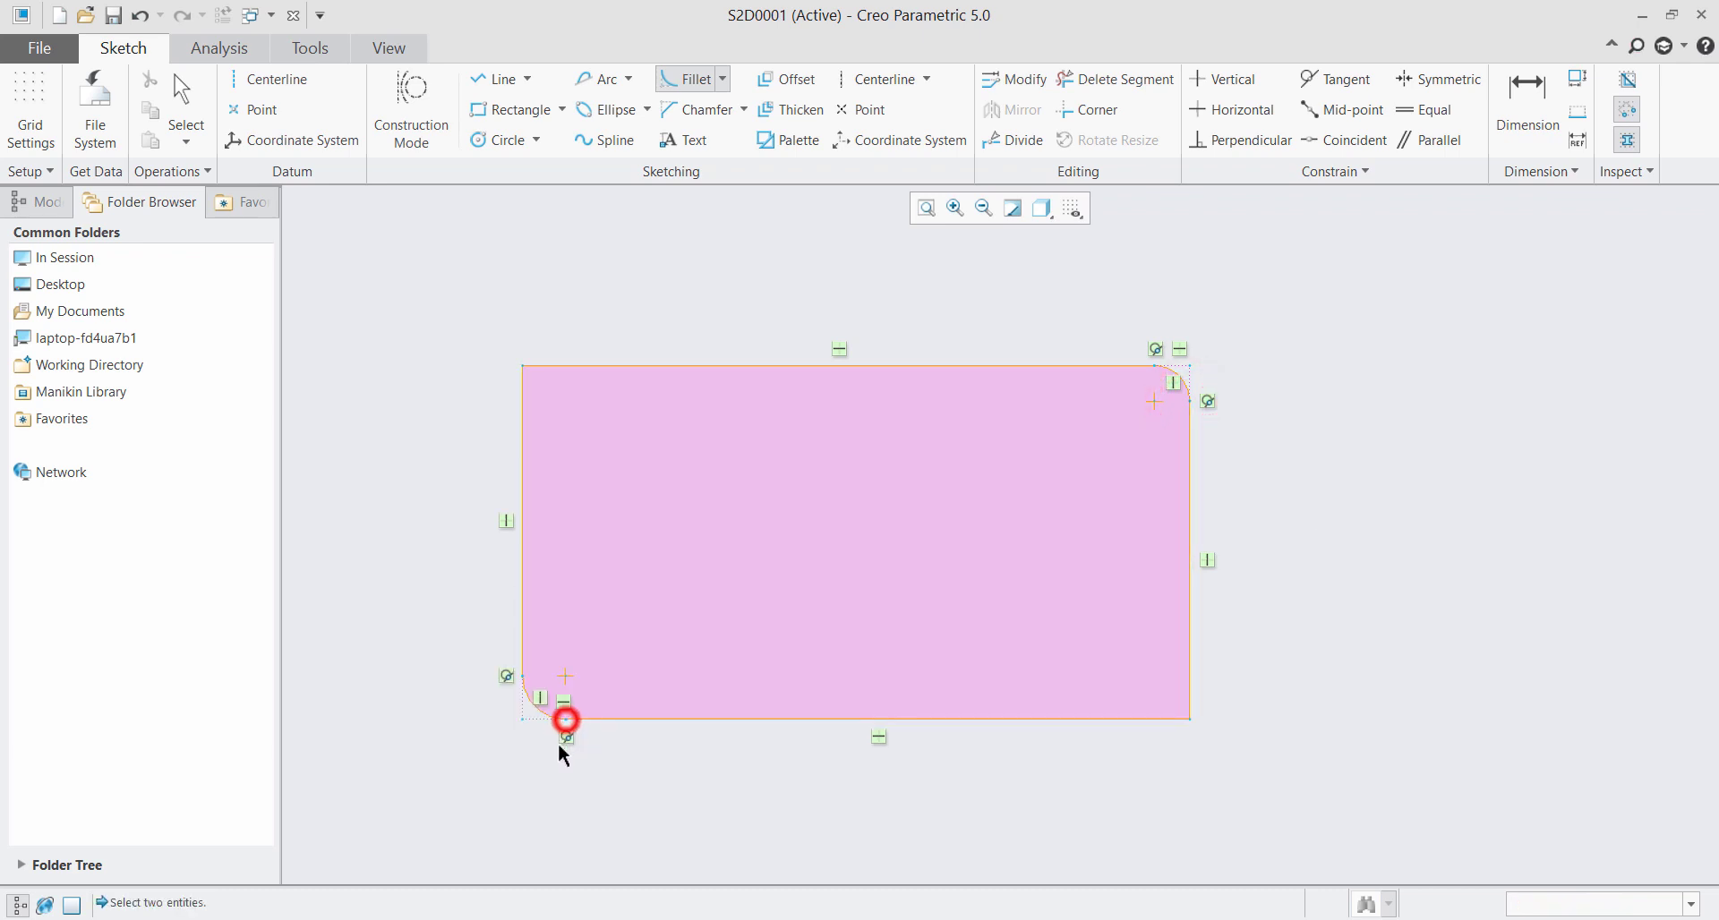
middle_click(1288, 560)
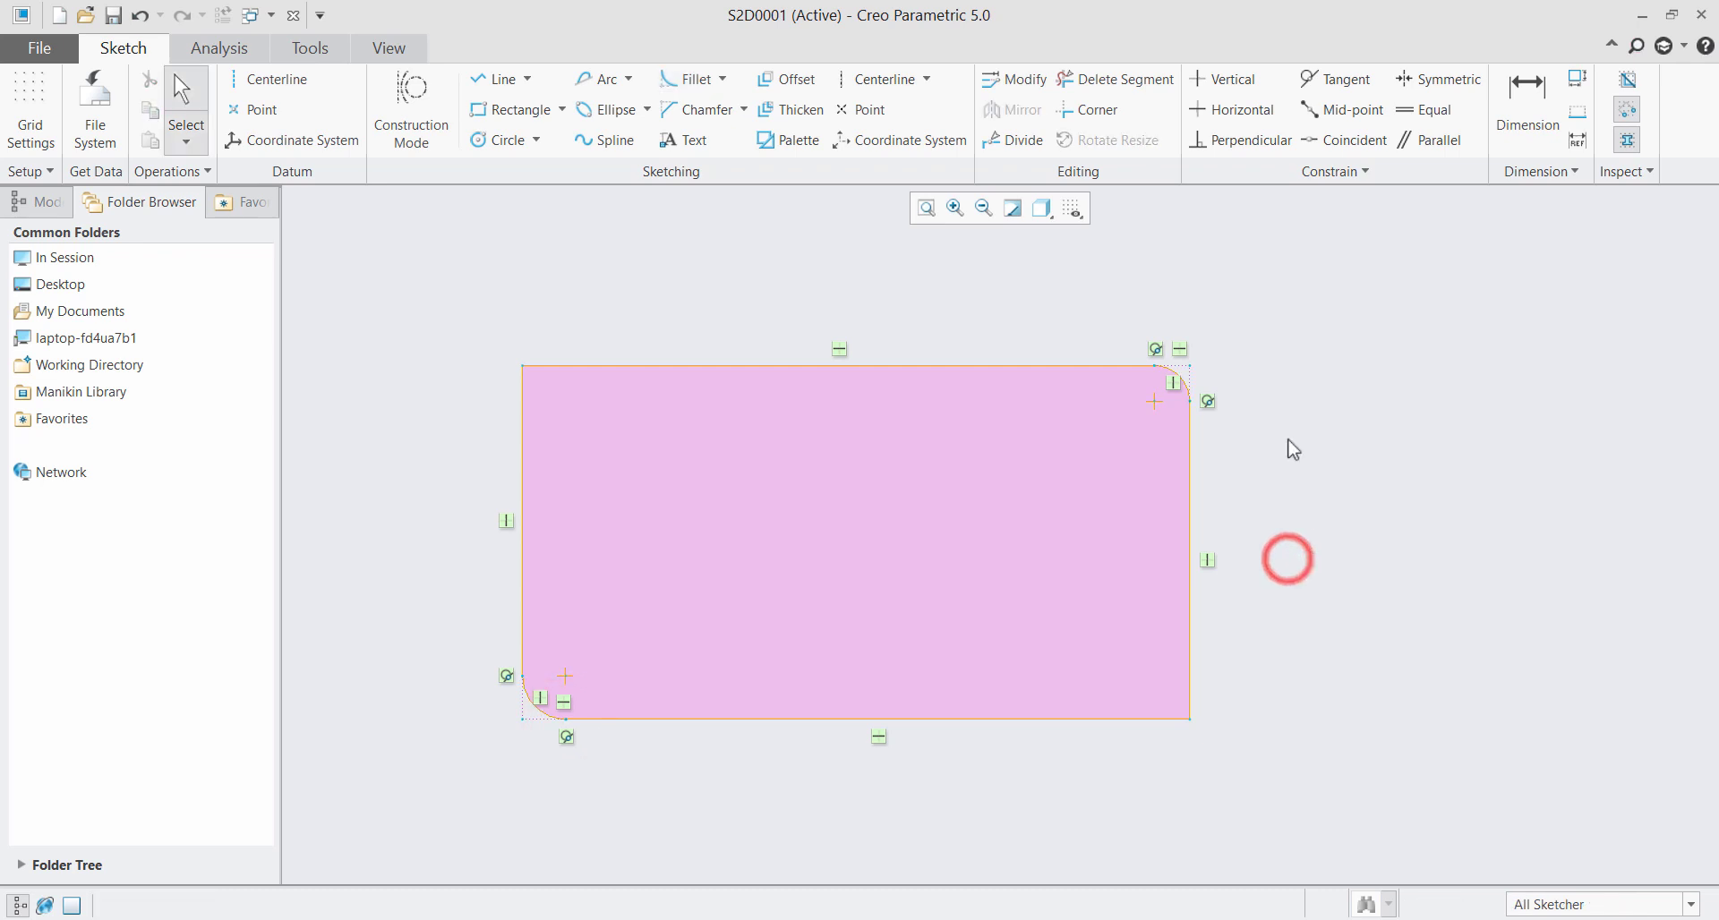
Turn the display of sketch dimensions back on
click(1071, 209)
click(1153, 257)
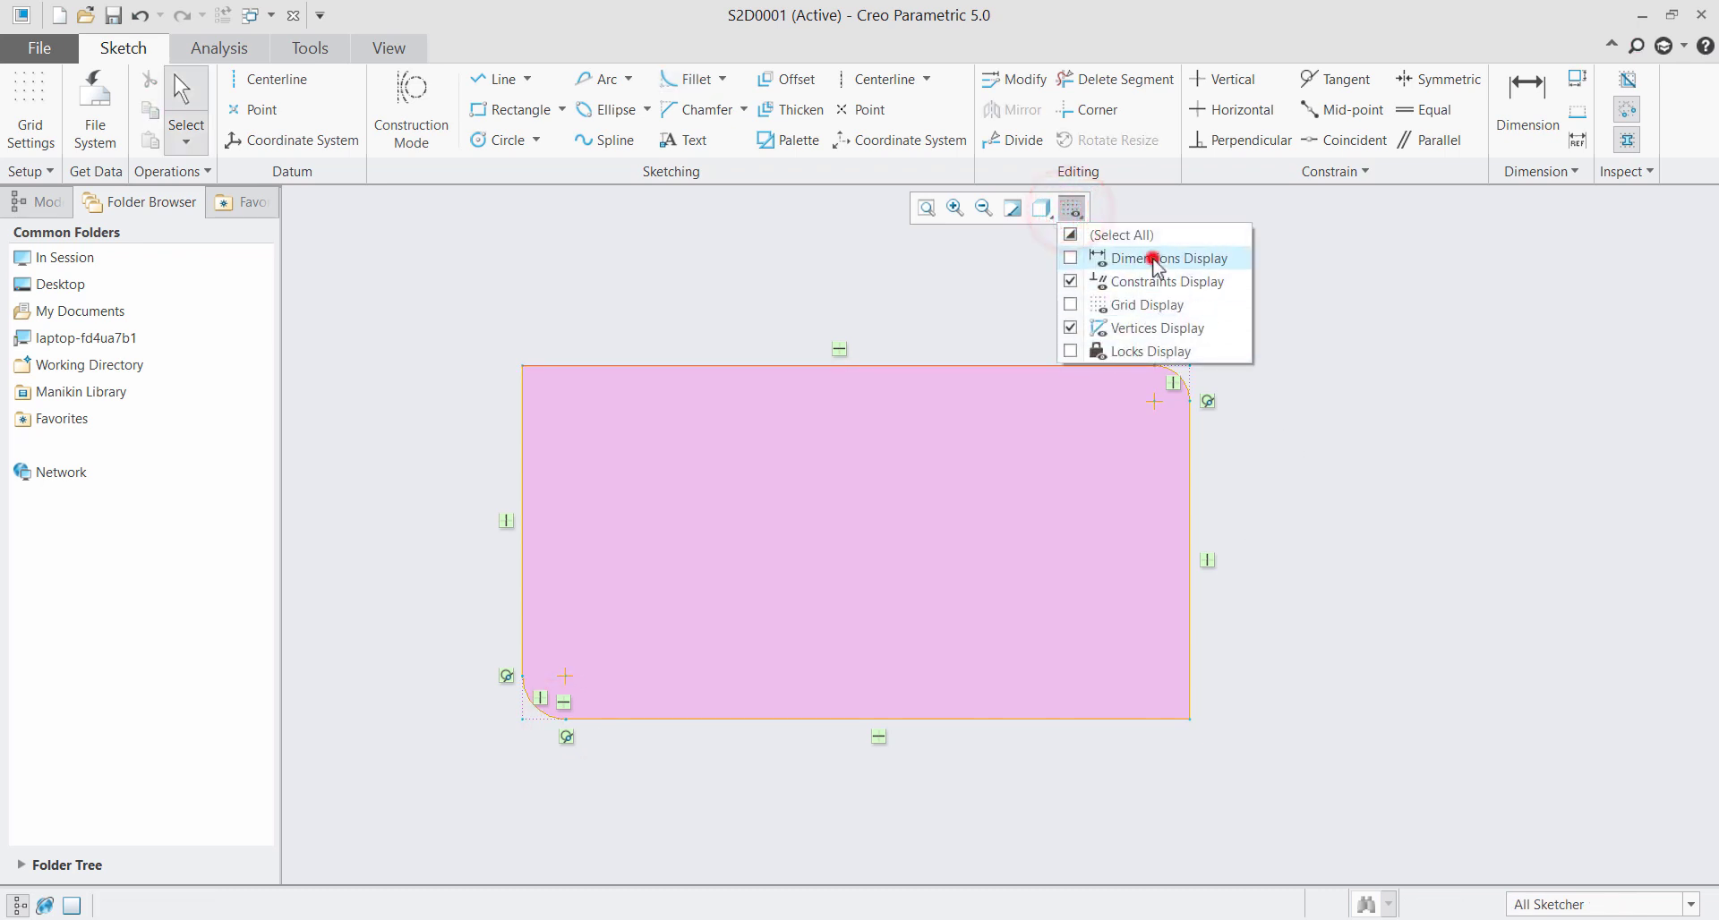
click(1371, 454)
Reposition the upper-right fillet's radius dimension so it sits outside the corner, clear of the geometry
scroll(1225, 353, down, 1)
scroll(1228, 360, down, 1)
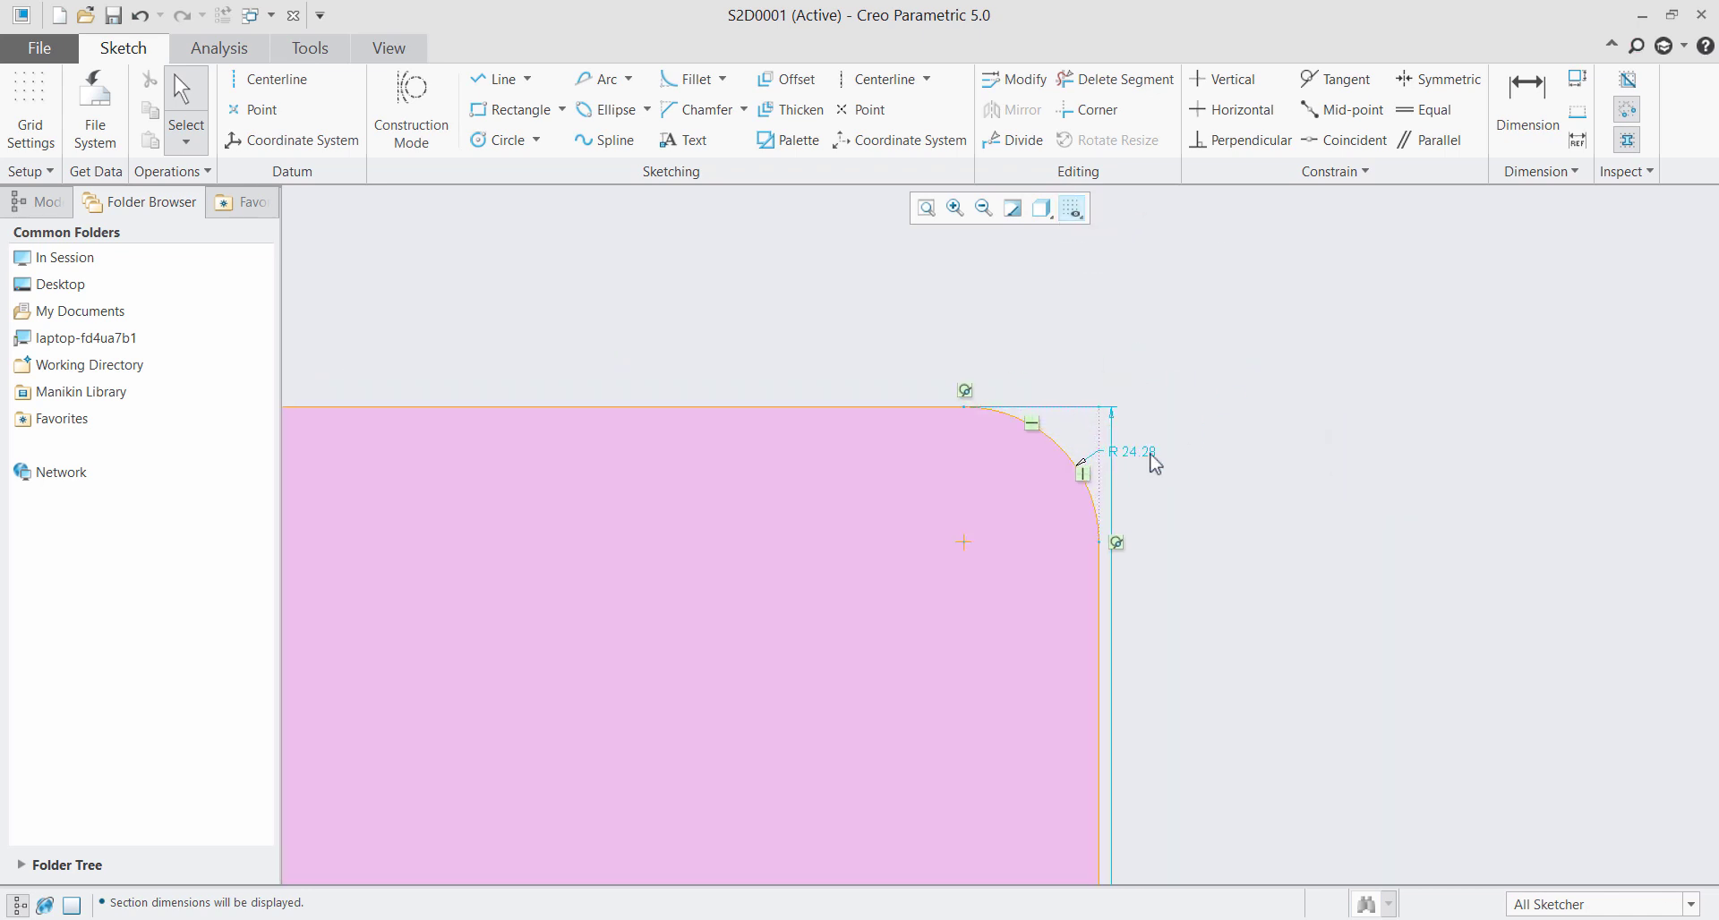
scroll(1055, 495, down, 1)
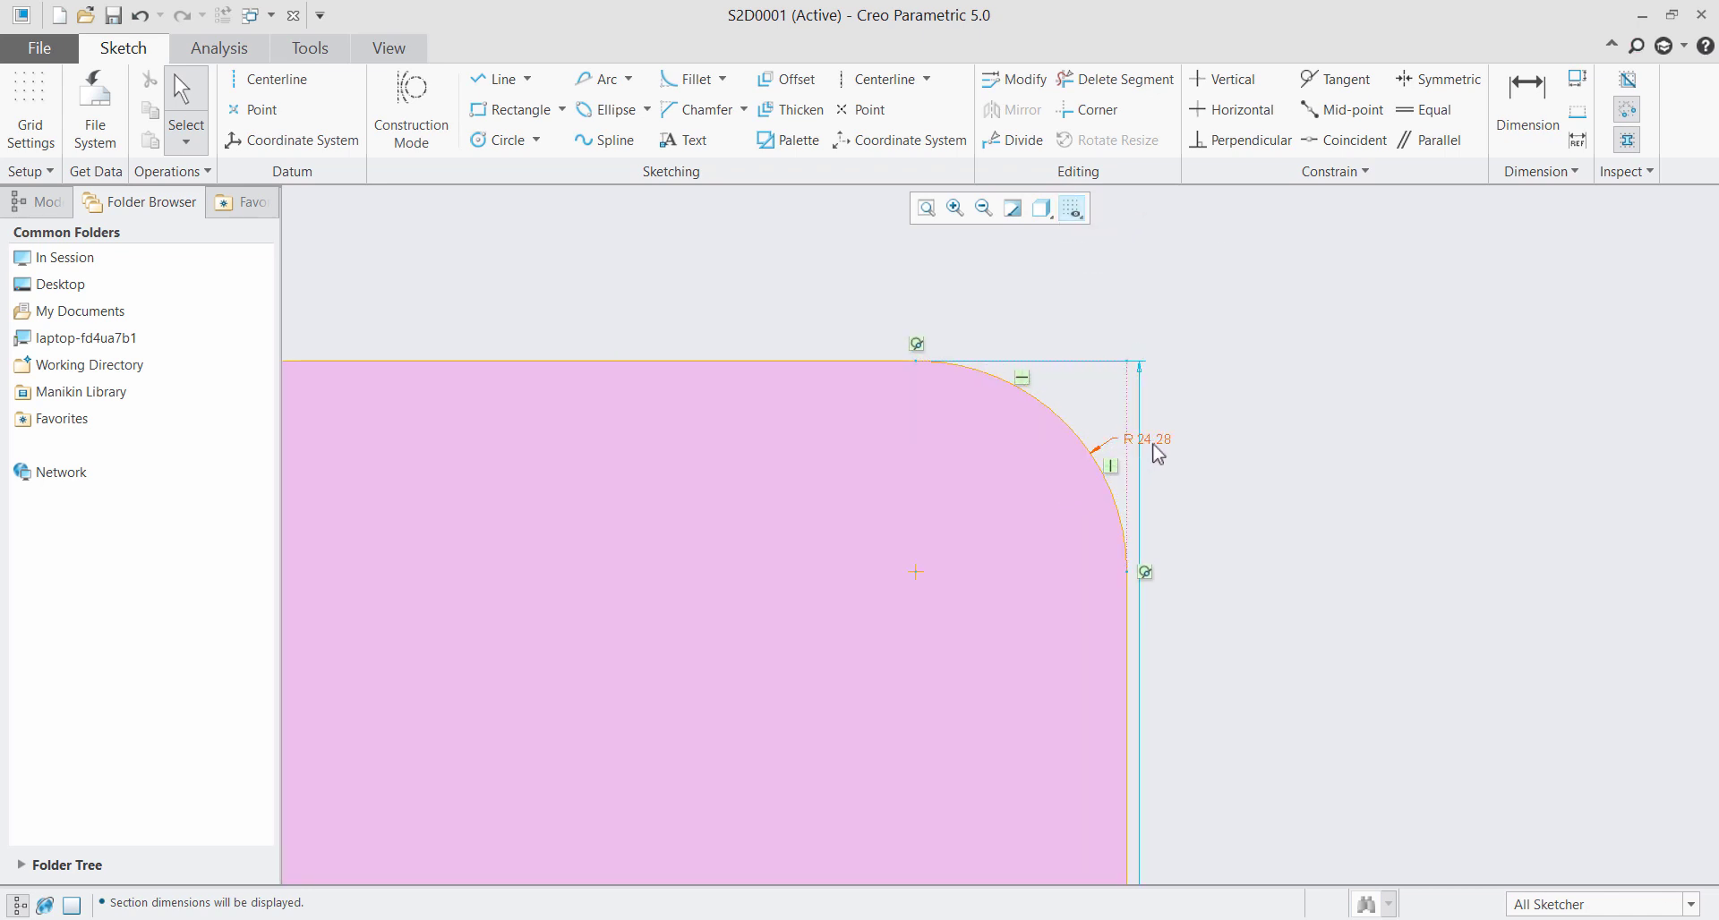
drag(1155, 445, 1289, 307)
click(1306, 438)
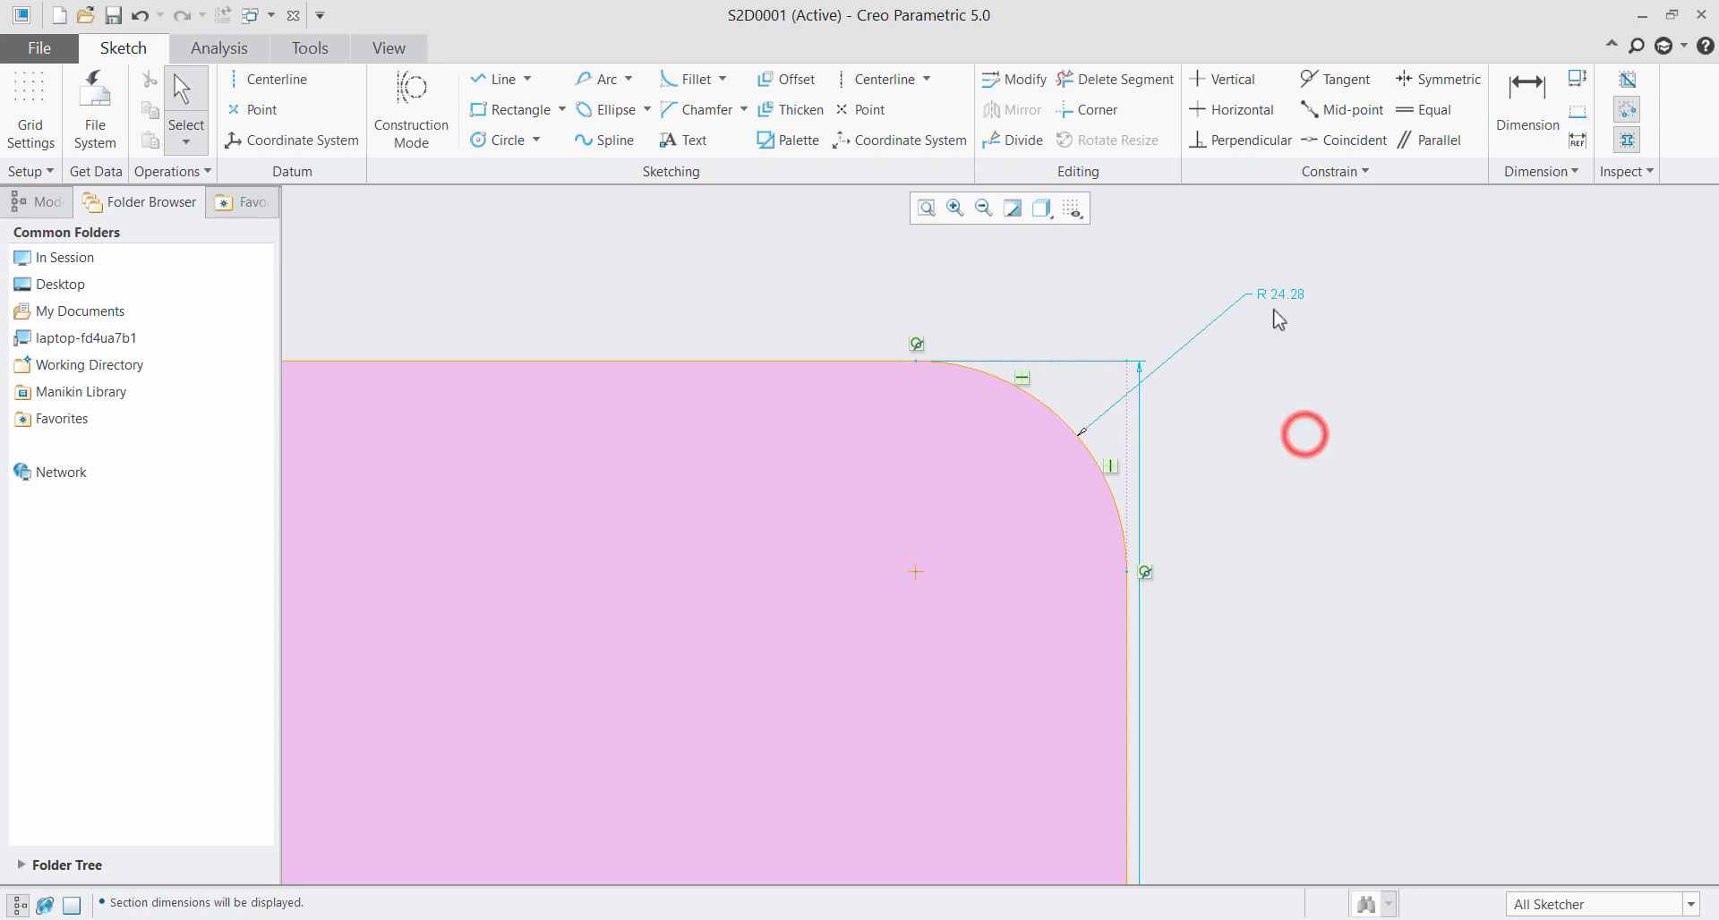
scroll(1274, 410, up, 2)
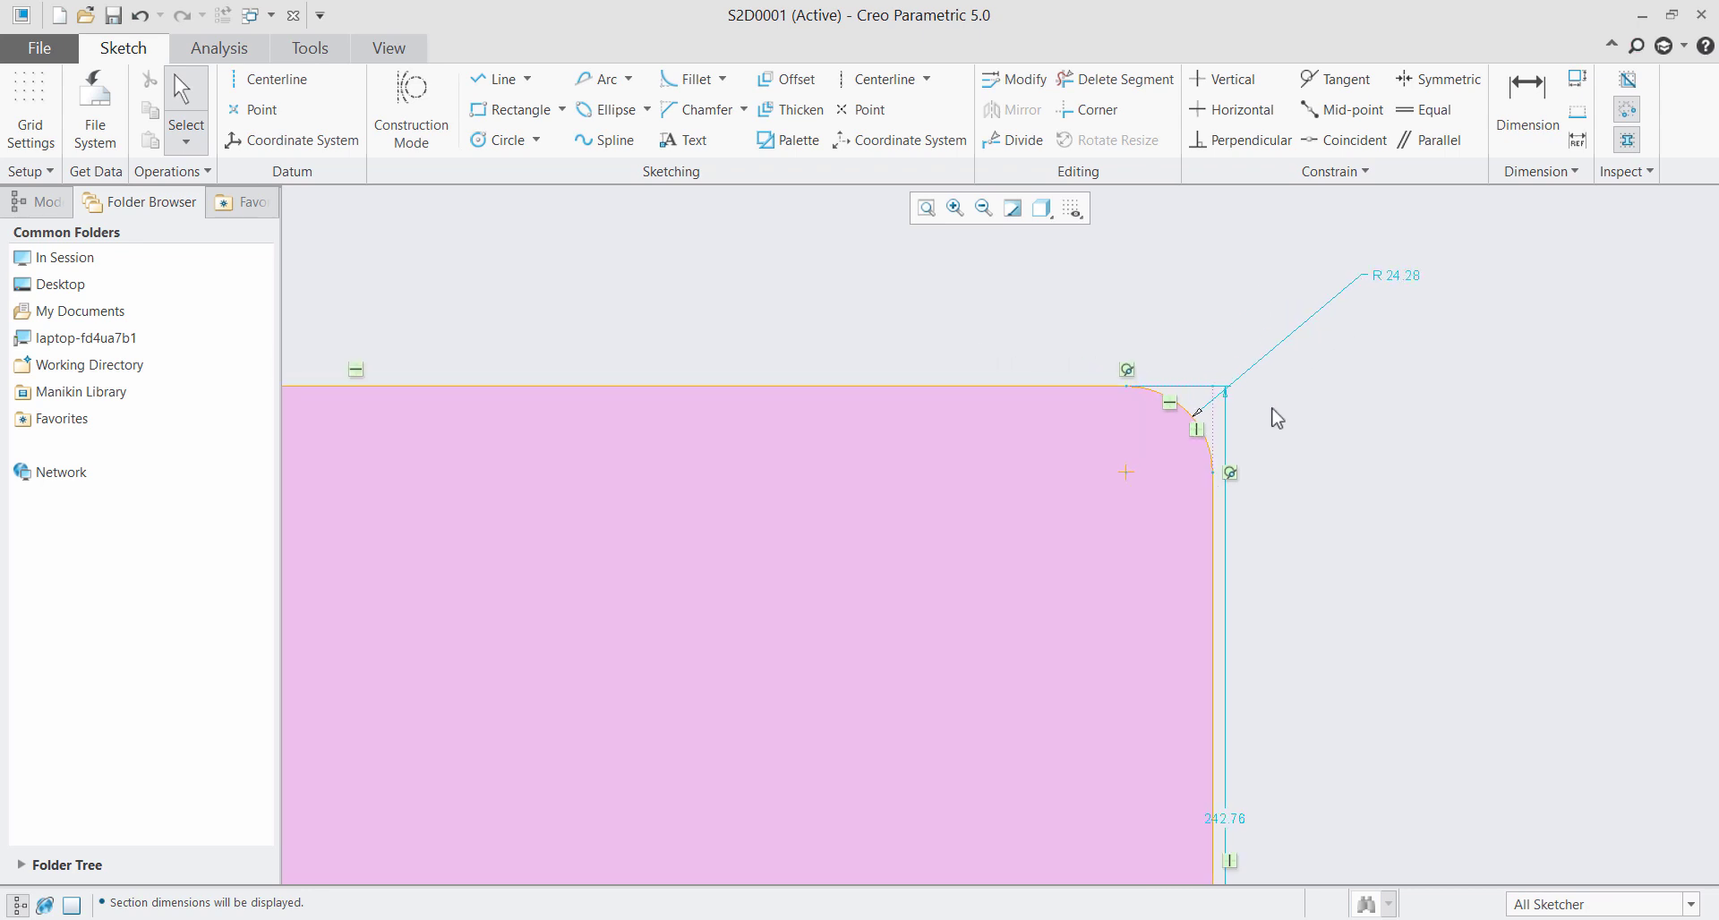
scroll(1280, 423, up, 2)
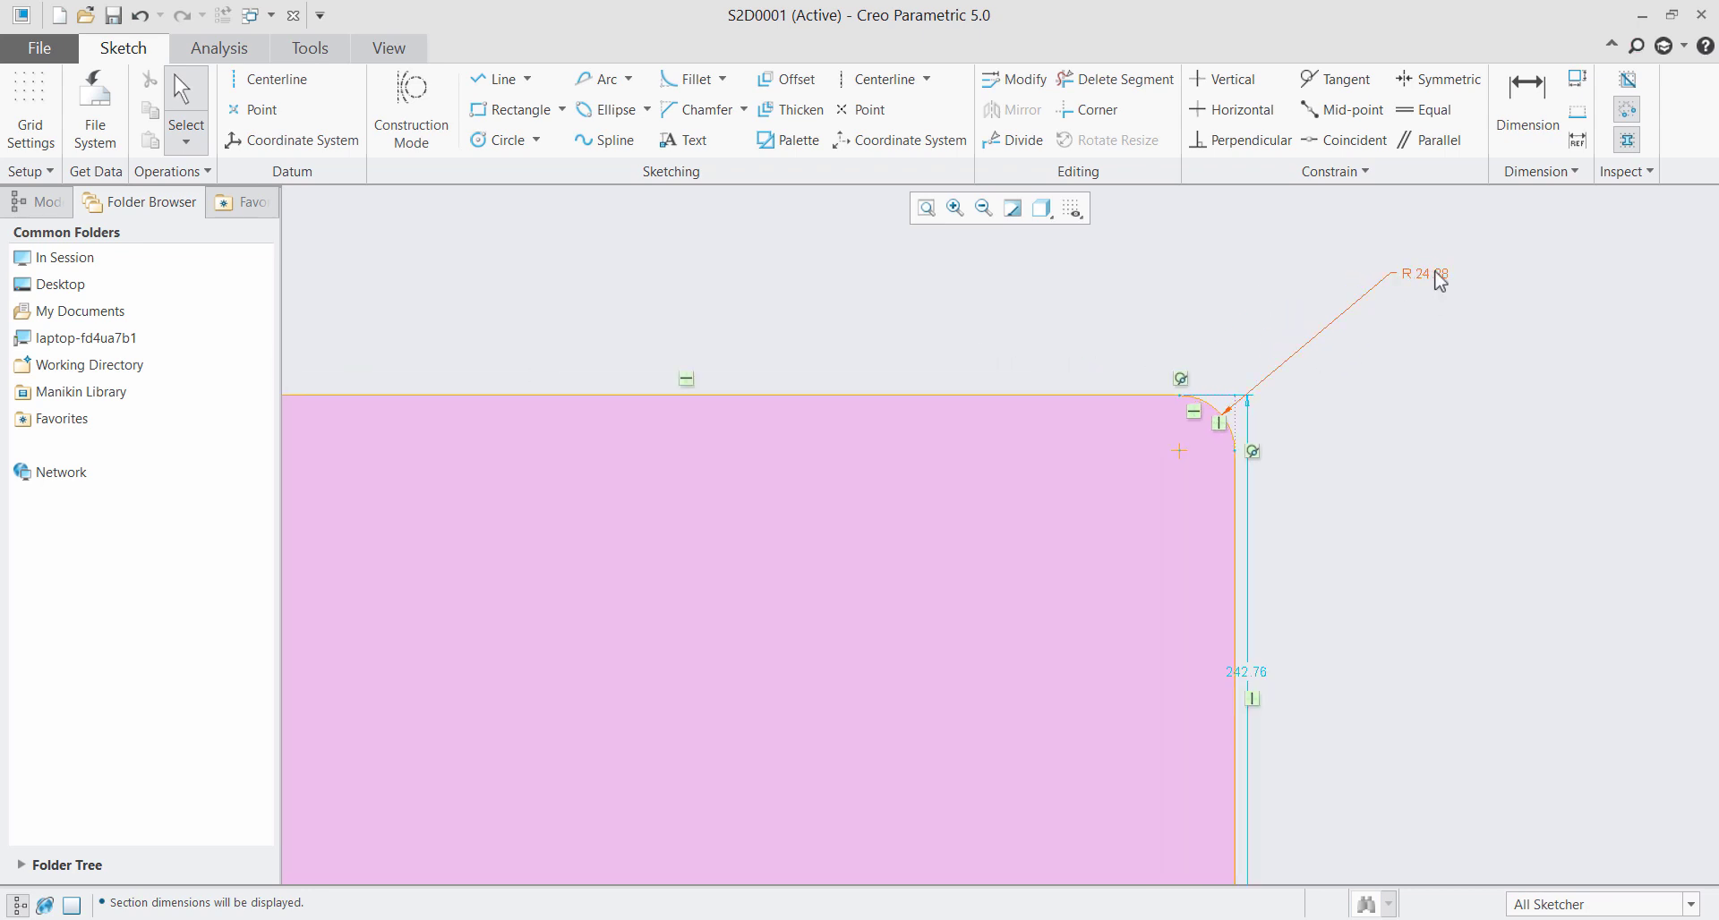
drag(1432, 274, 1309, 422)
scroll(1266, 307, down, 2)
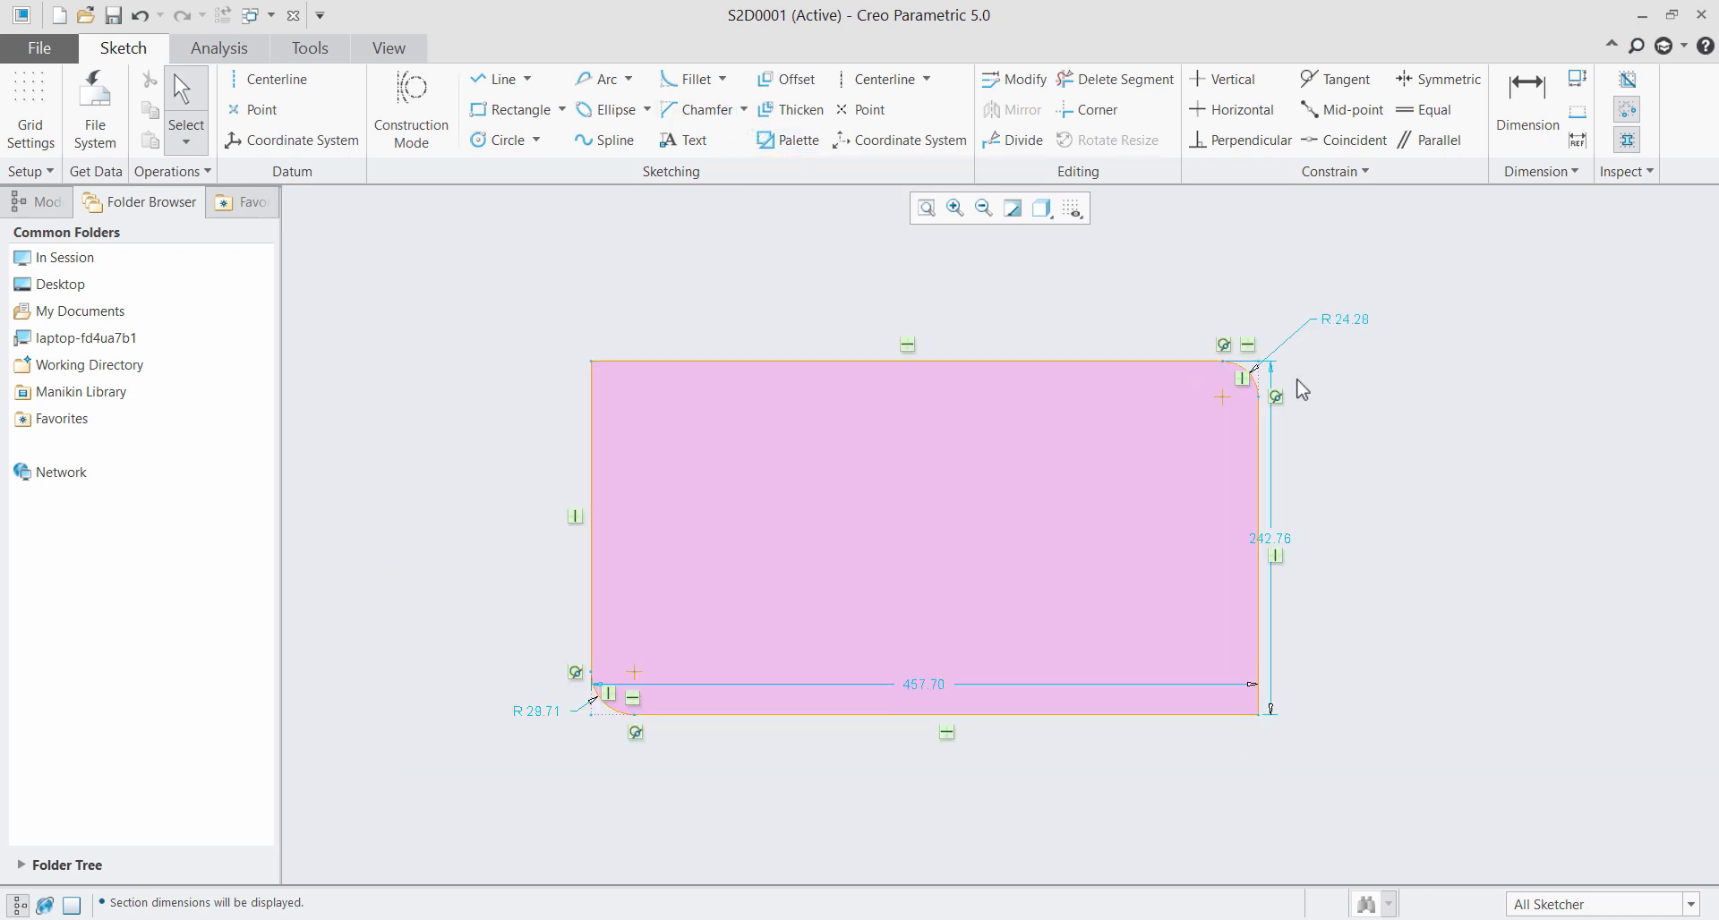
click(724, 78)
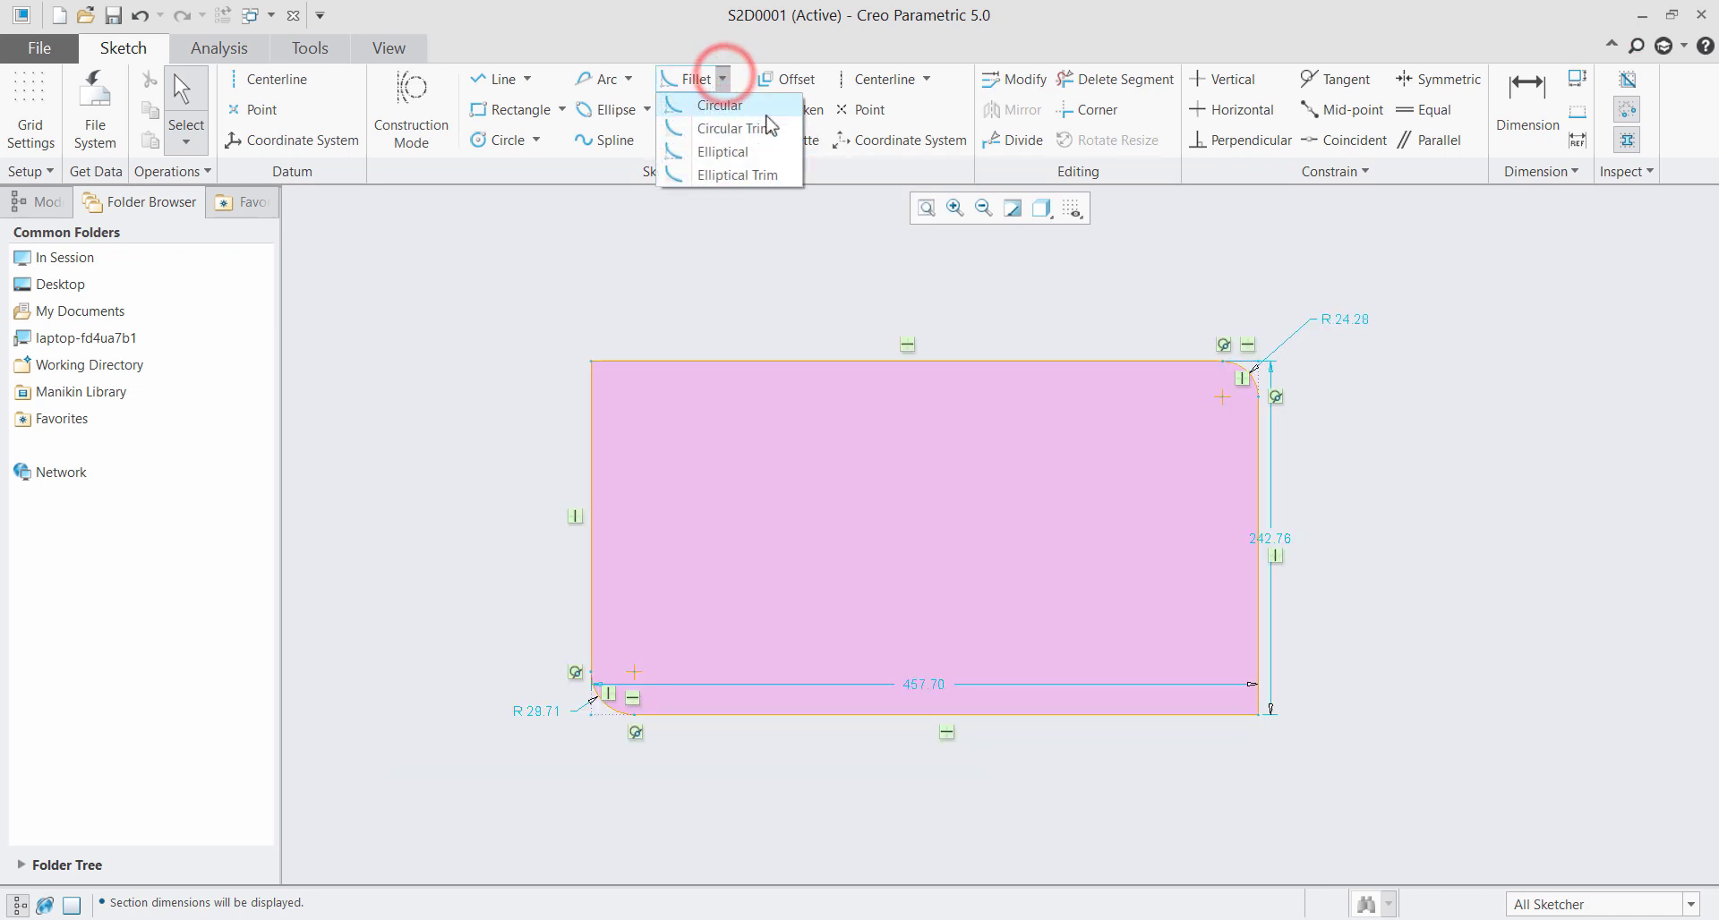
click(804, 265)
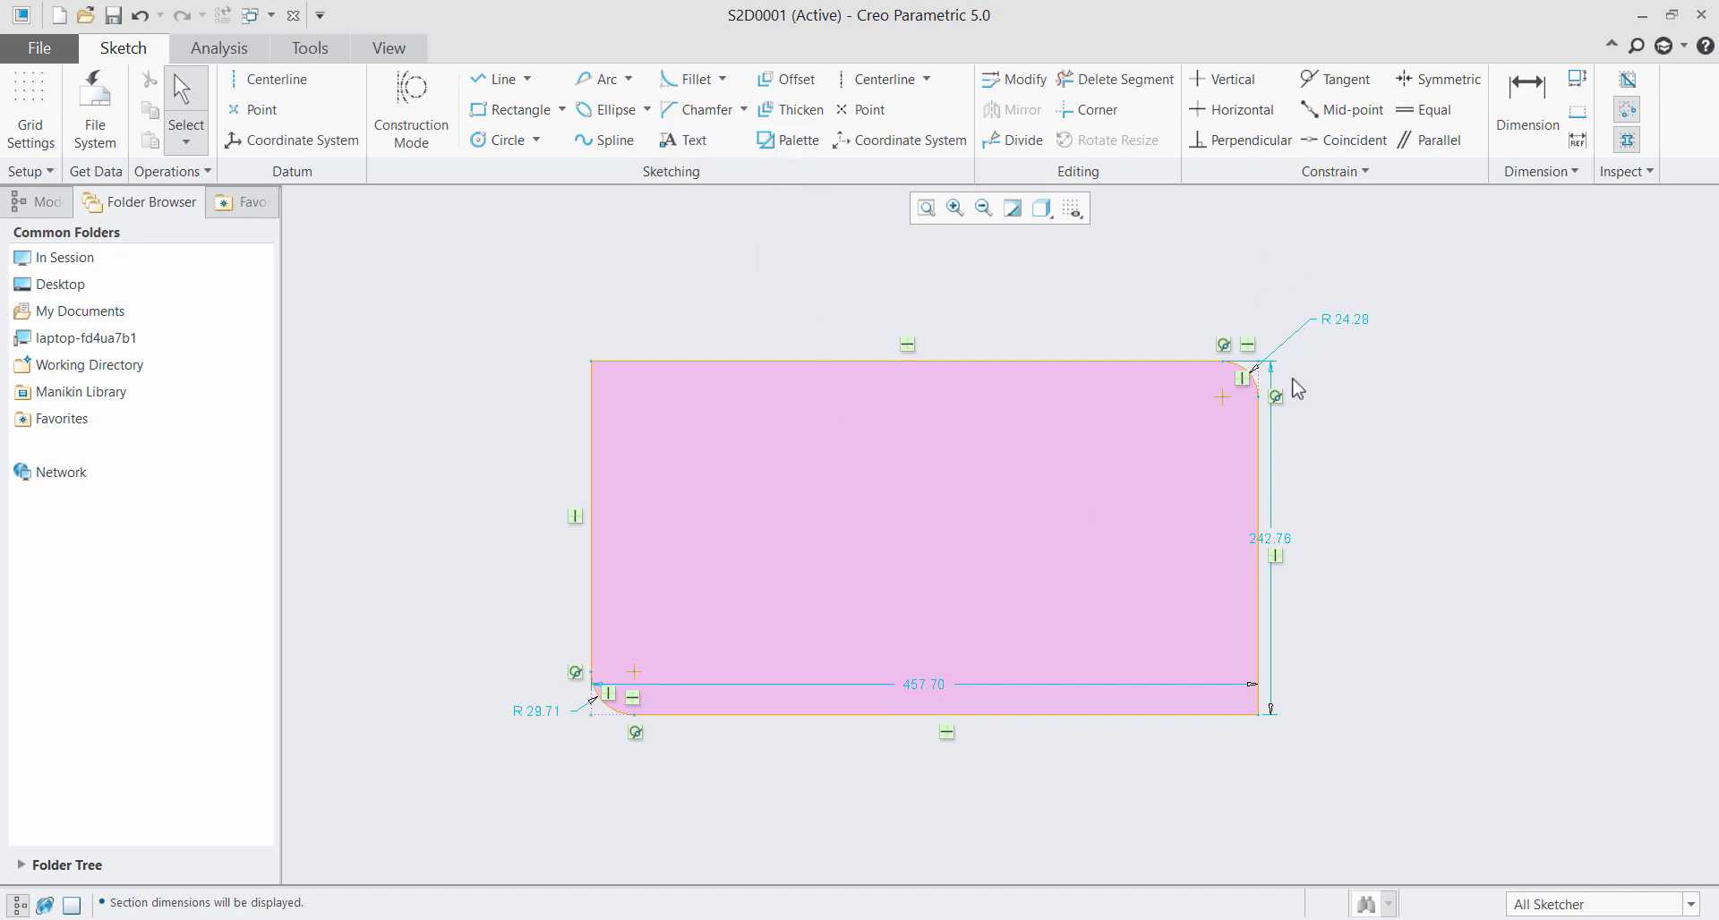
Undo the lower-left corner's fillet and round that corner with a Circular Trim fillet of about 5.7 radius instead
scroll(564, 748, up, 5)
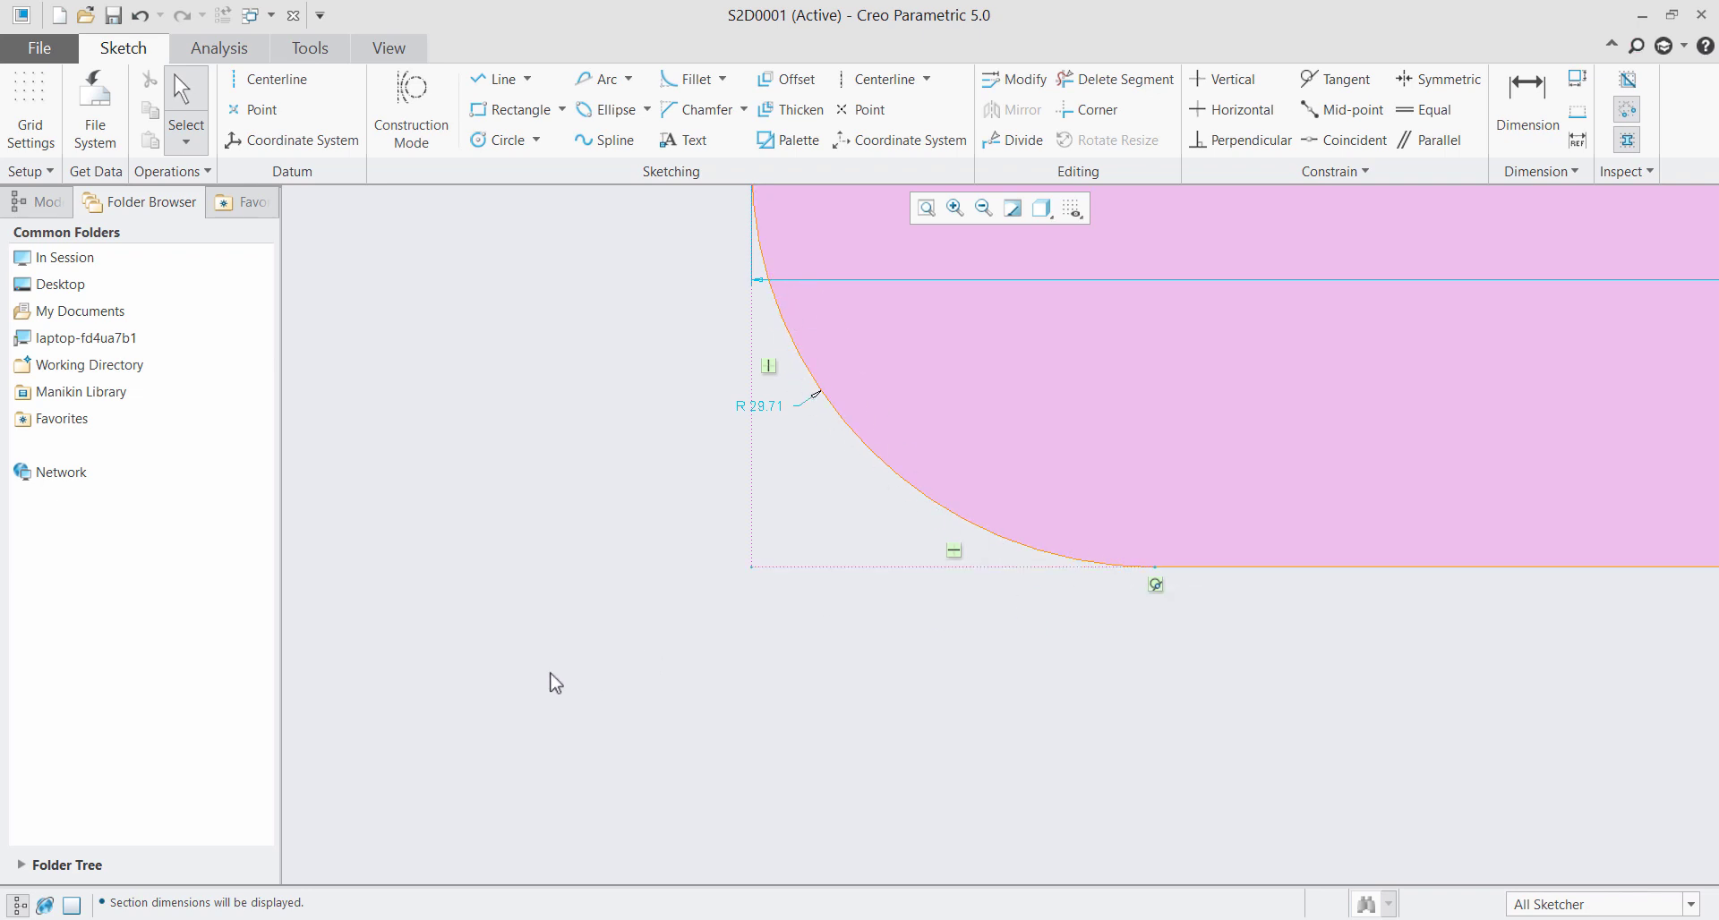
scroll(548, 680, down, 3)
scroll(566, 700, down, 2)
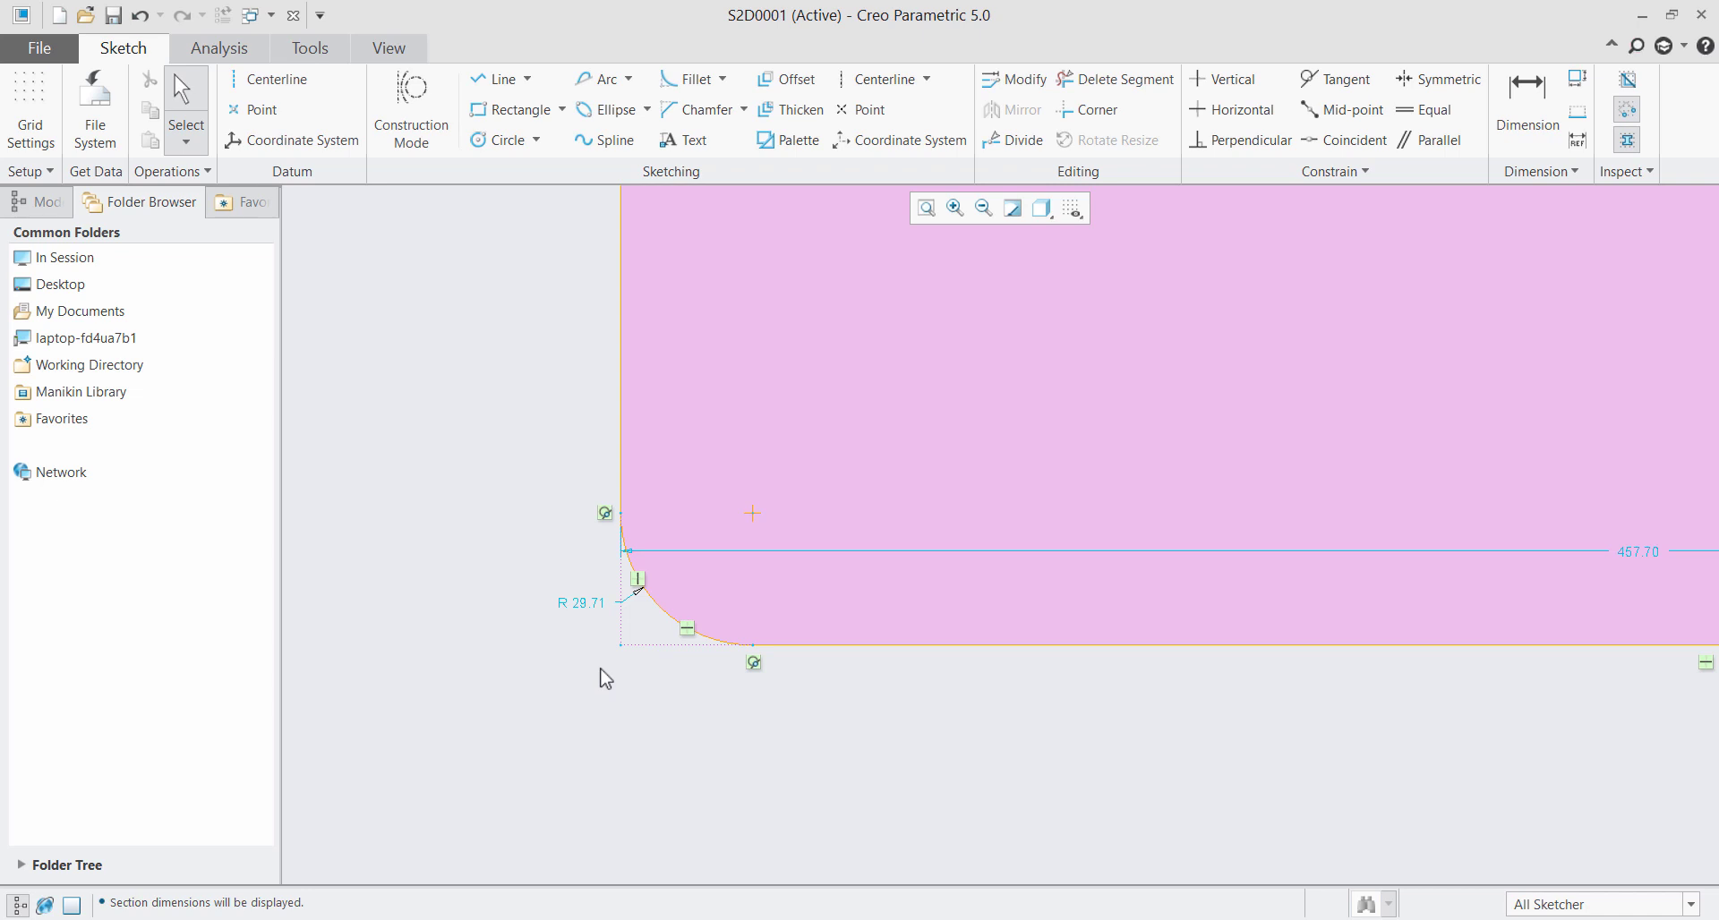
key(ctrl+z)
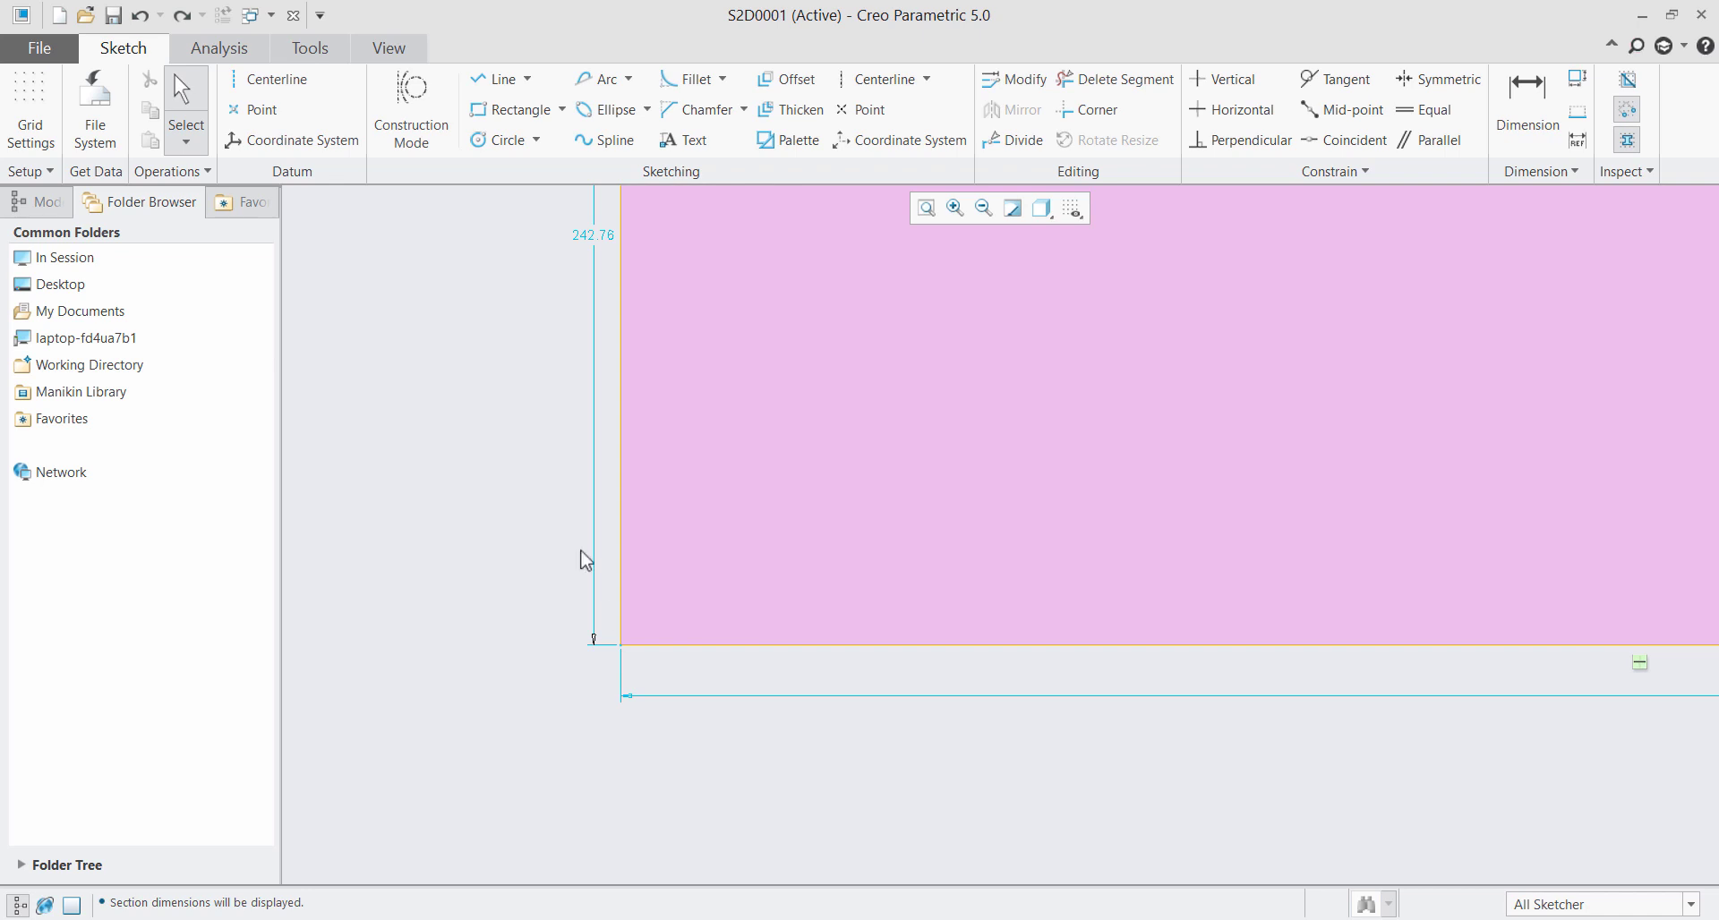
click(722, 79)
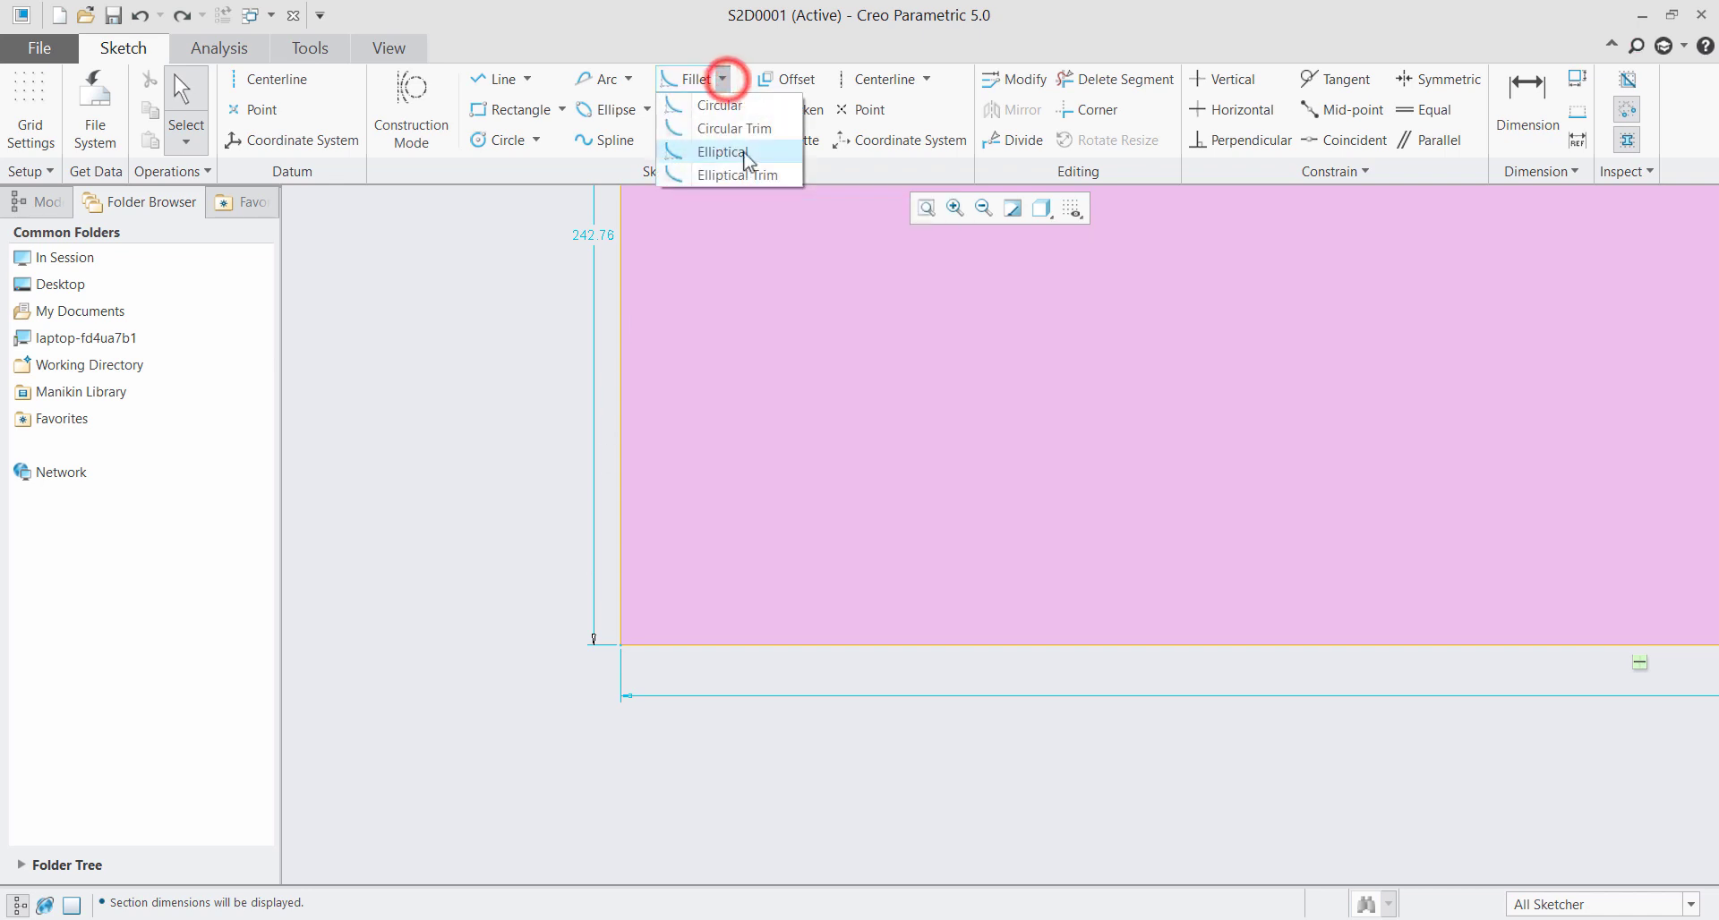
click(743, 139)
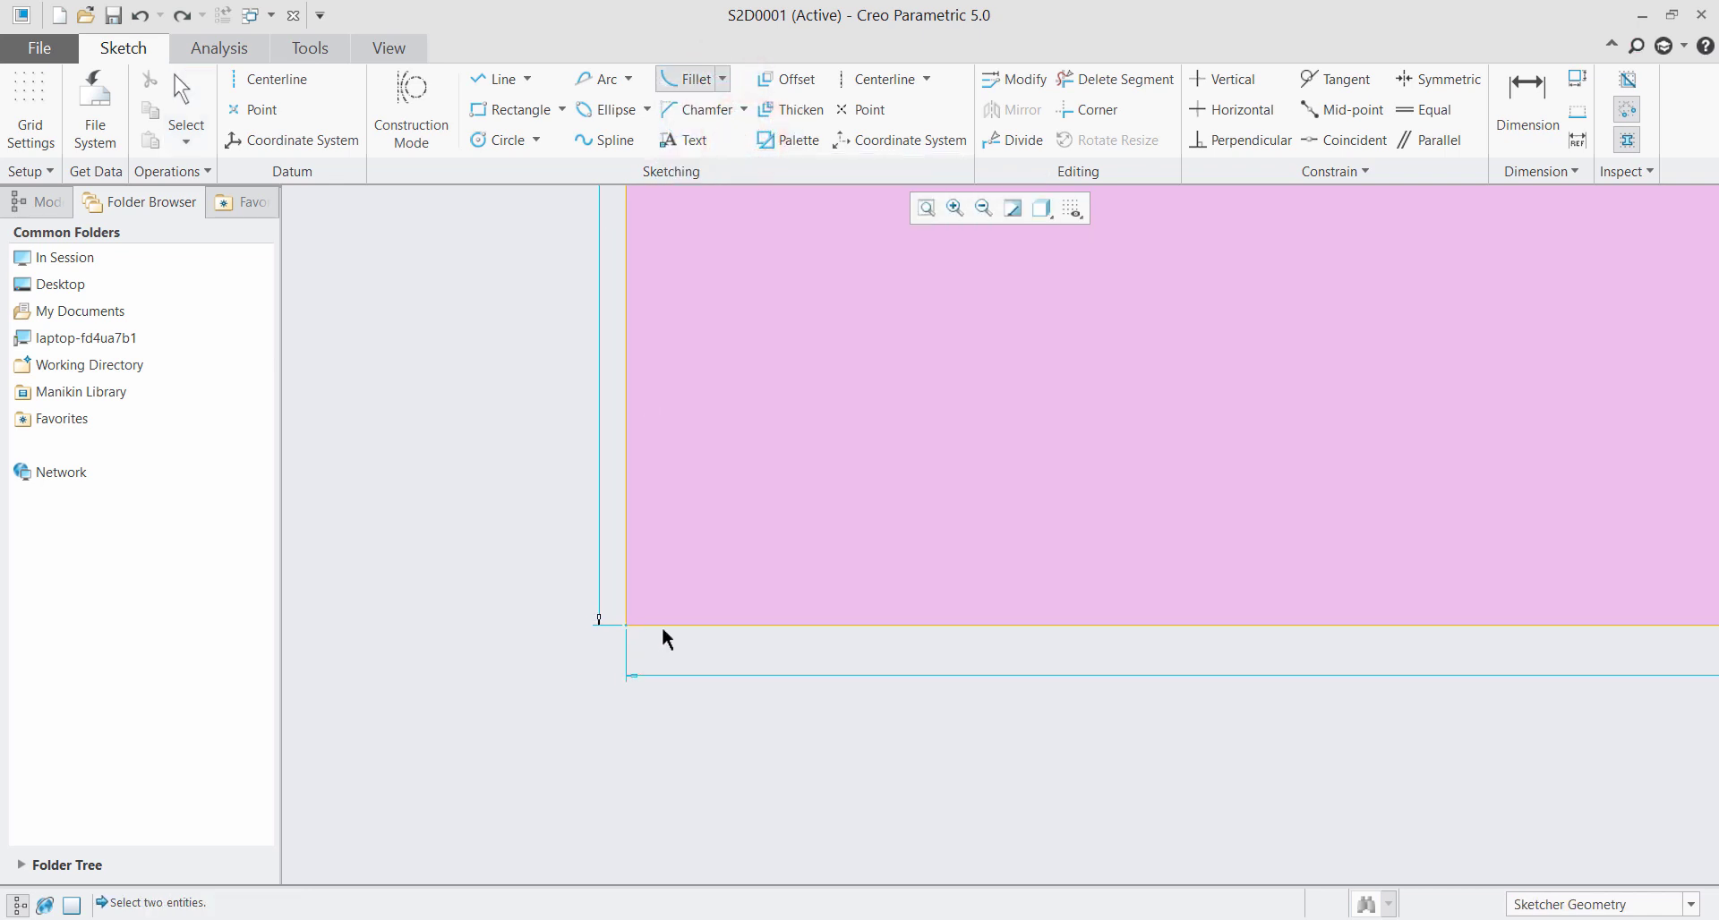
click(664, 625)
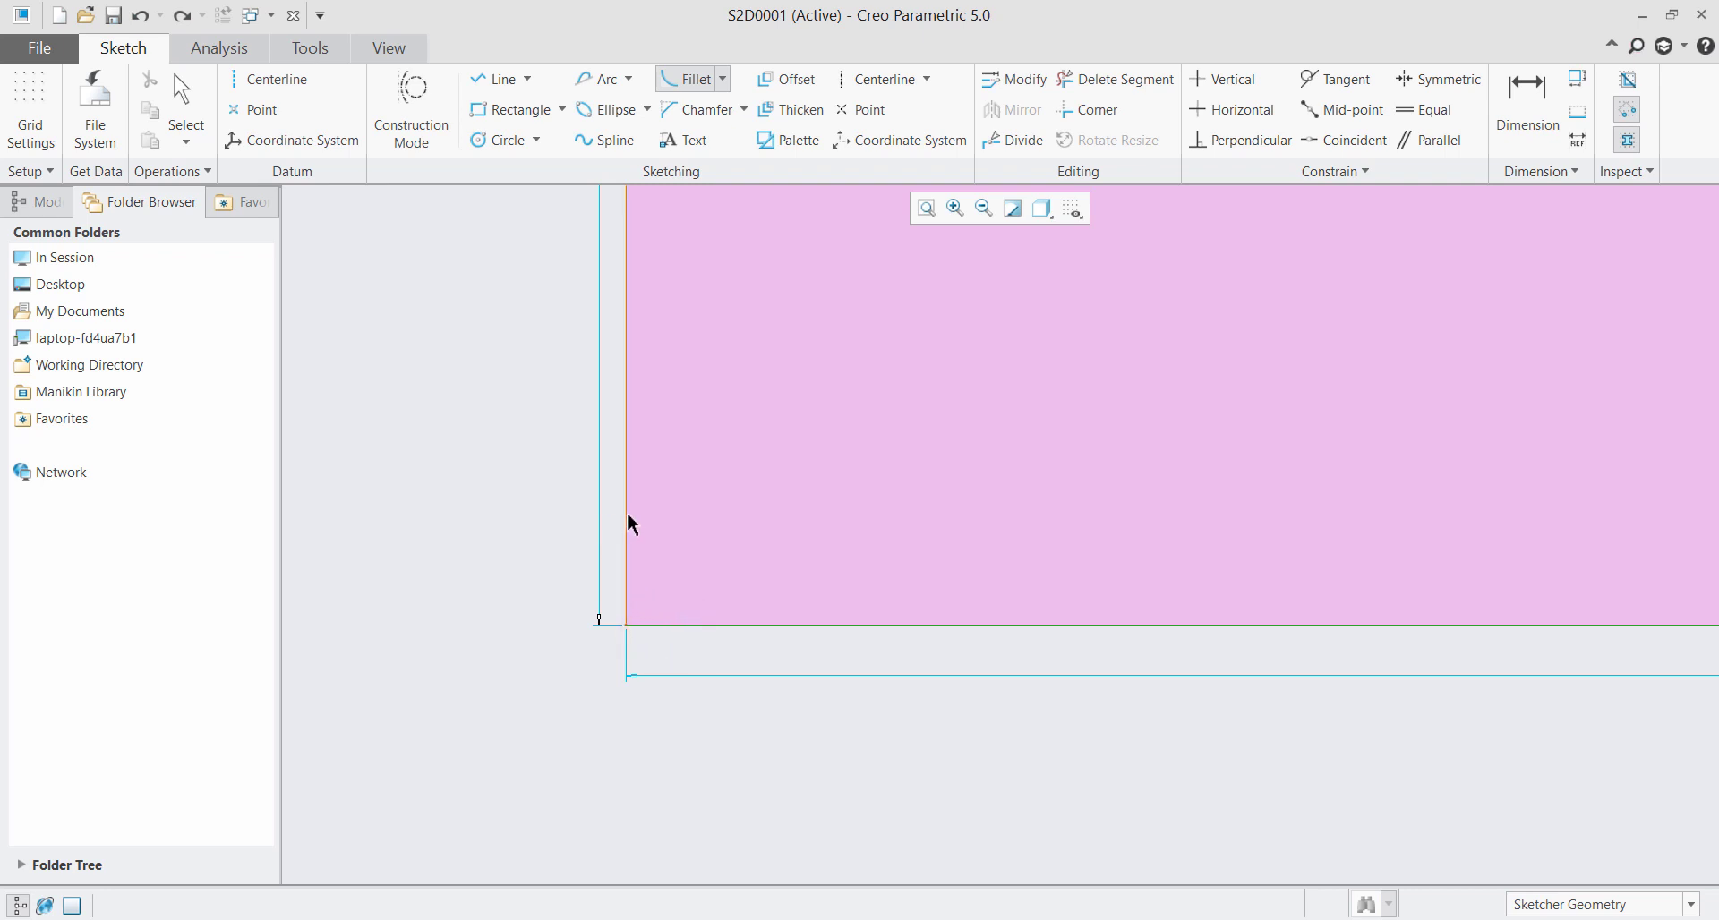
click(627, 514)
scroll(659, 642, down, 4)
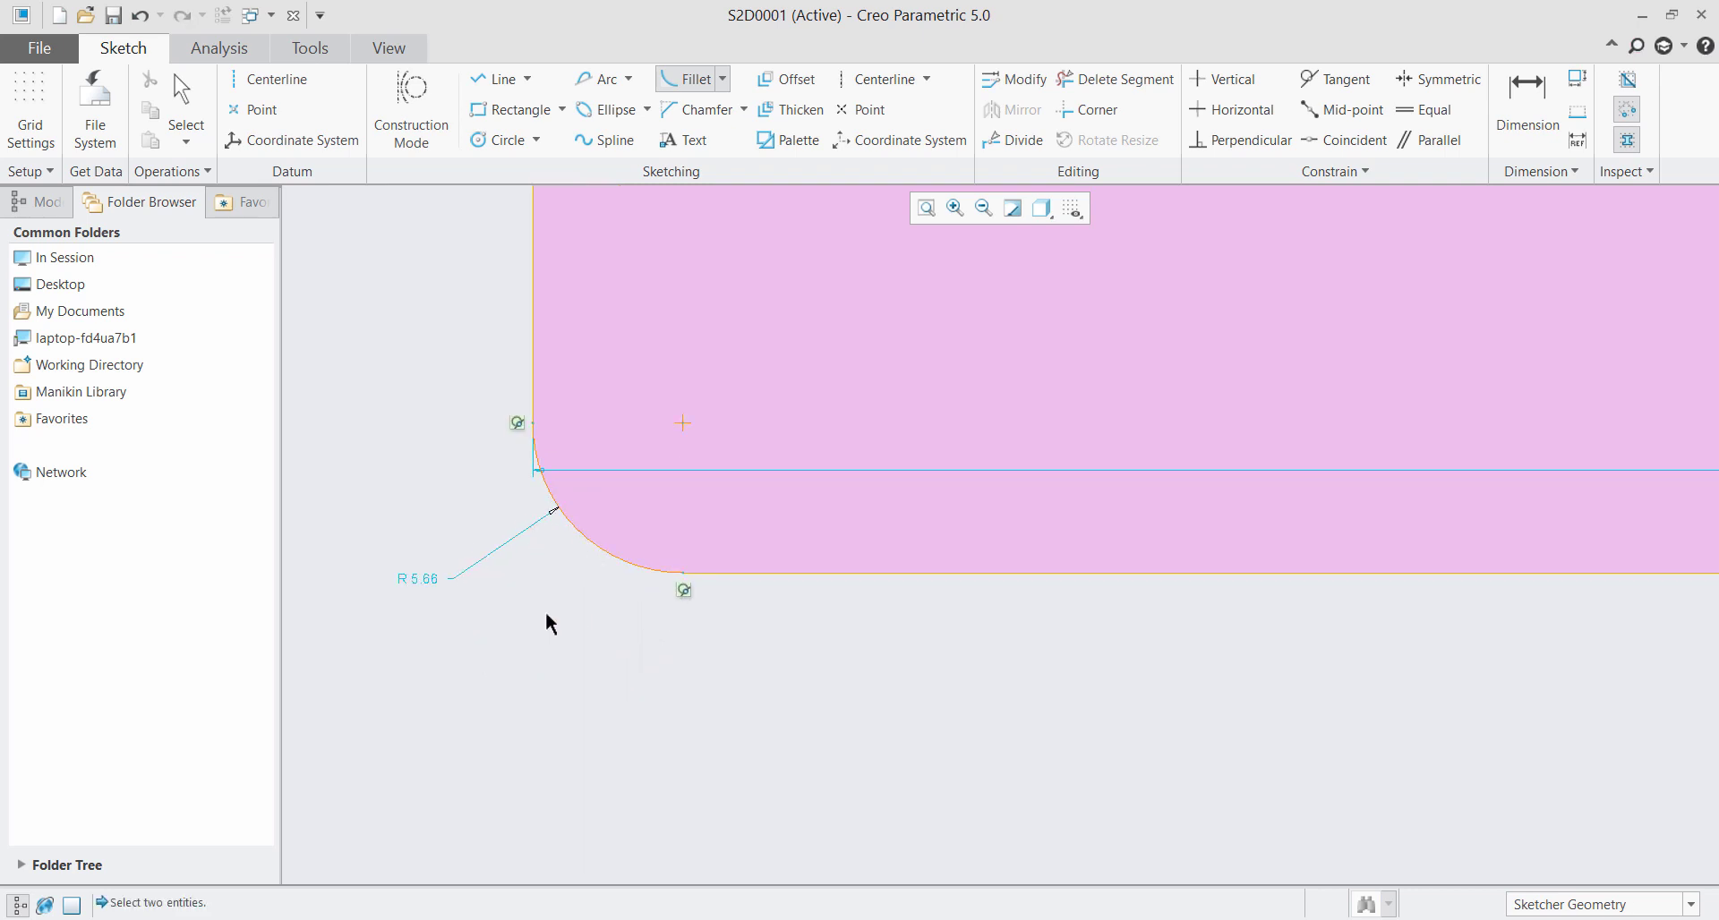
Round the rectangle's lower-right corner with a Circular Trim fillet of about 3.9 radius
scroll(544, 636, up, 6)
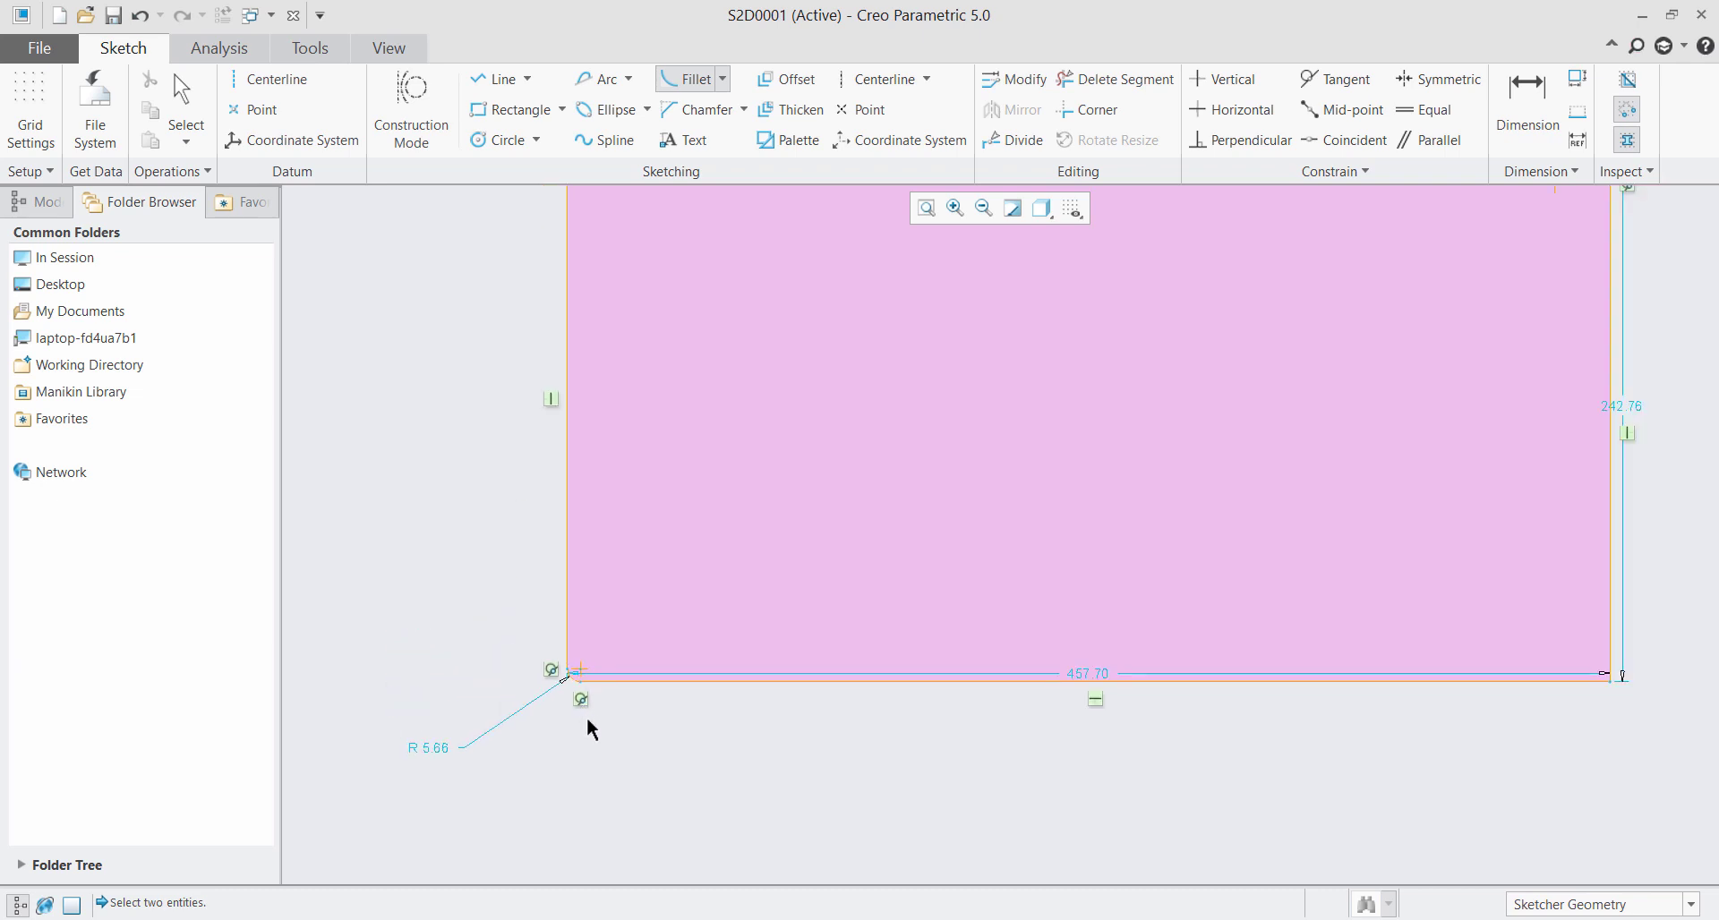
scroll(588, 718, up, 2)
scroll(1246, 351, down, 4)
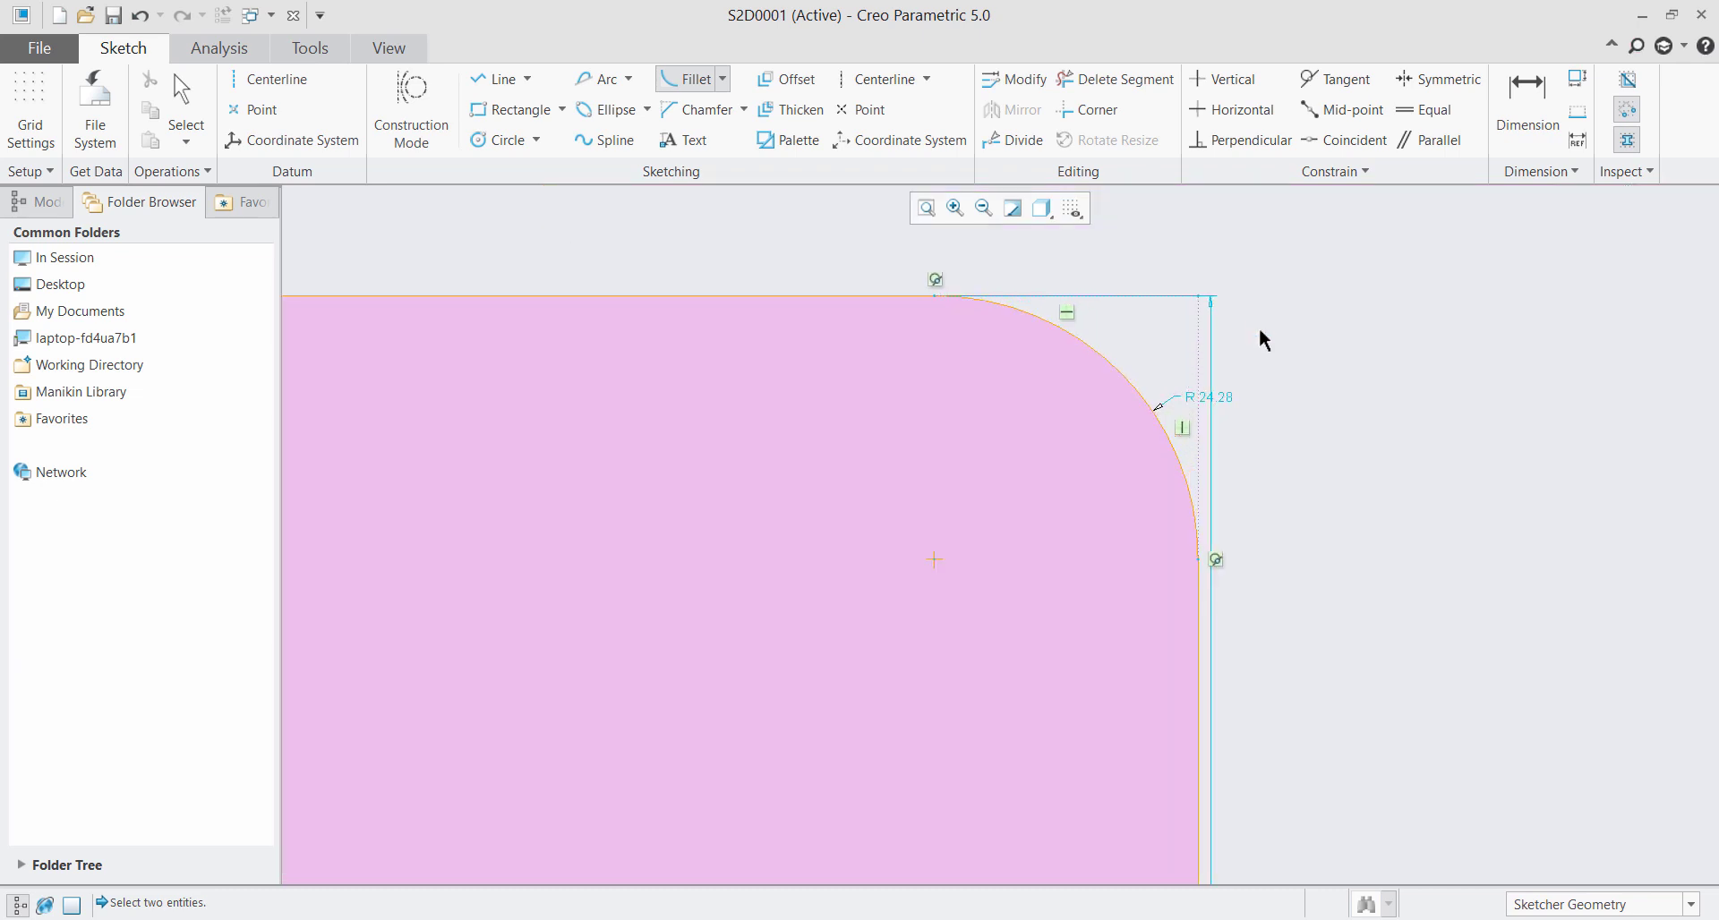
scroll(1254, 340, up, 4)
scroll(1080, 303, up, 2)
scroll(1164, 555, down, 8)
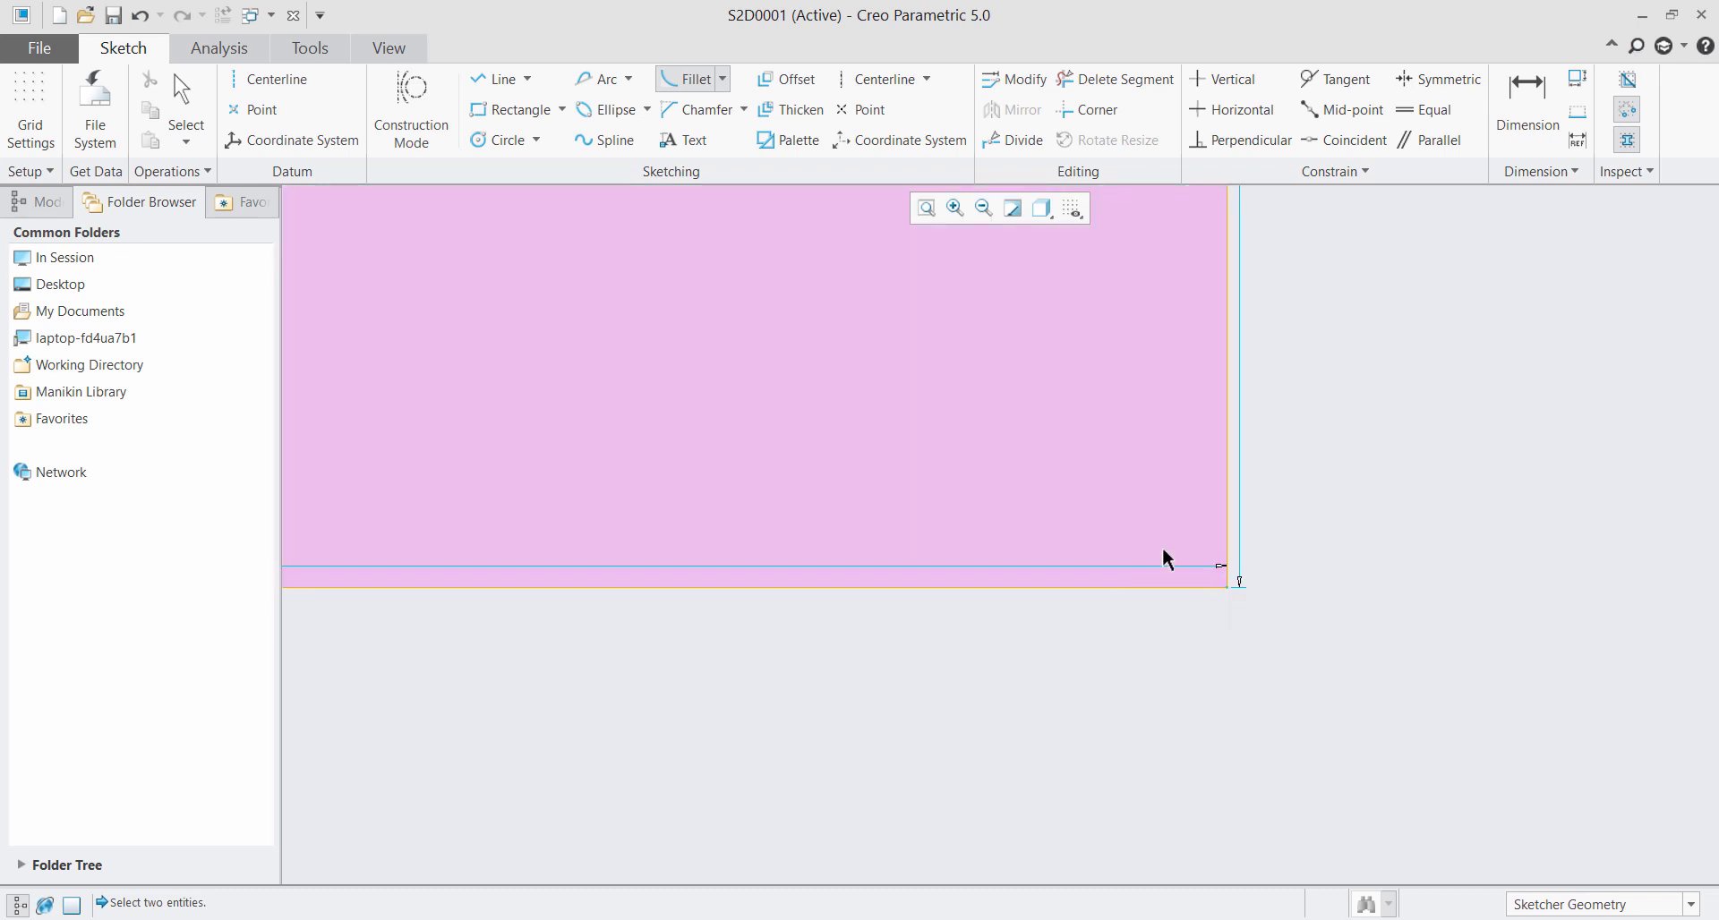
click(1229, 559)
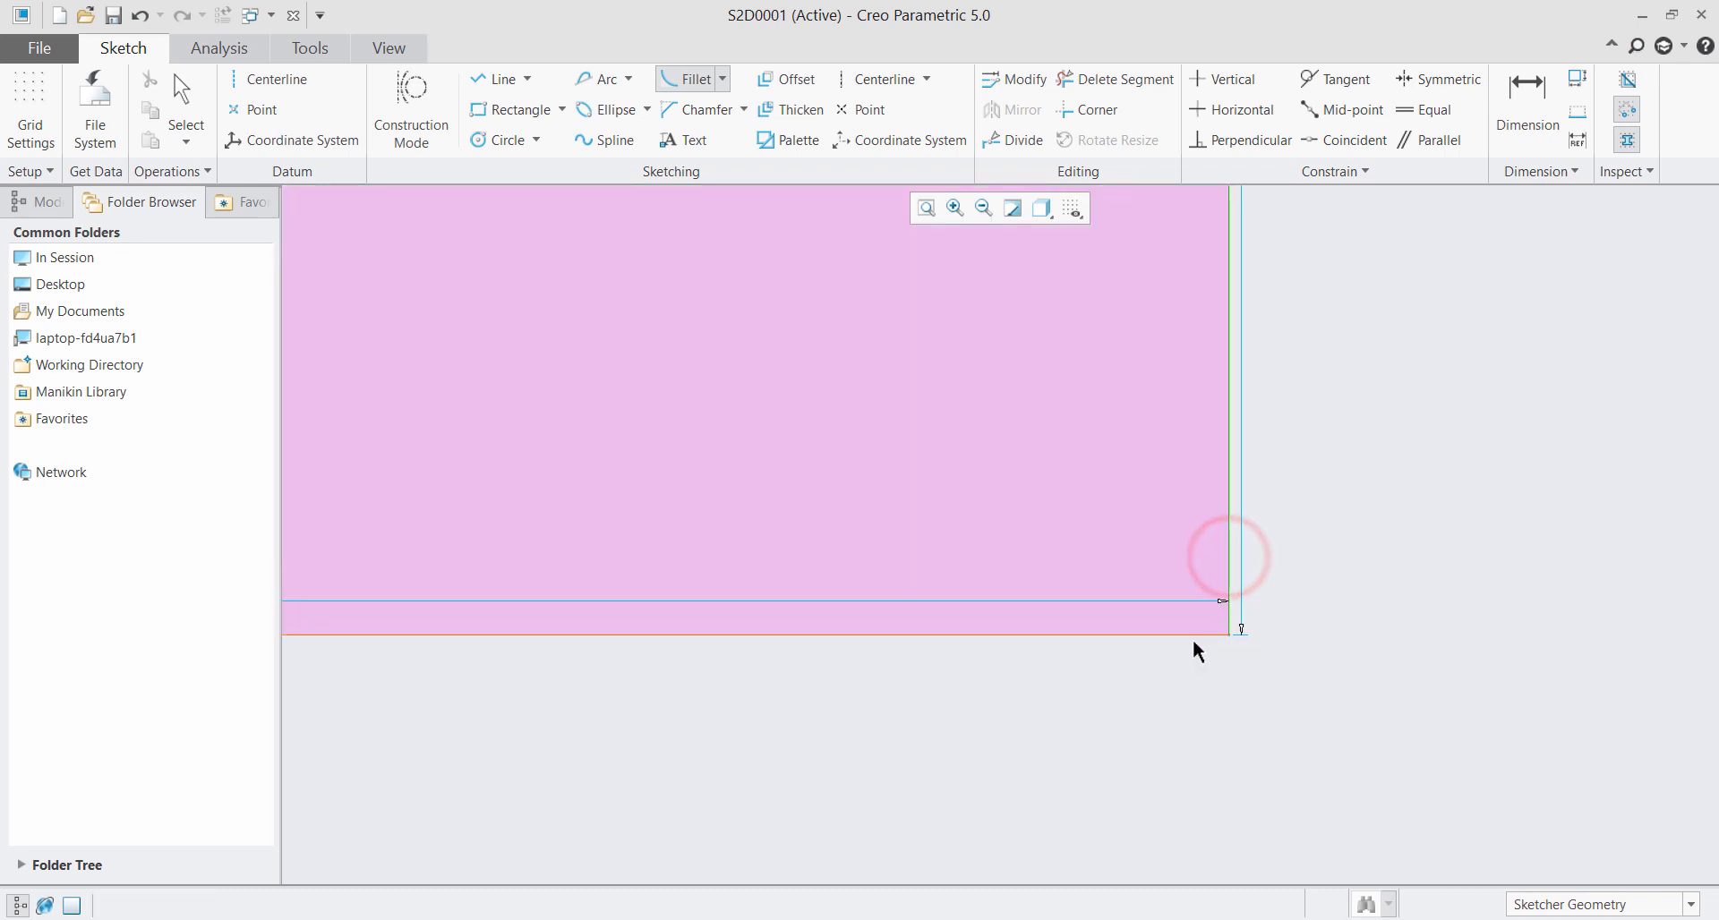
click(1195, 636)
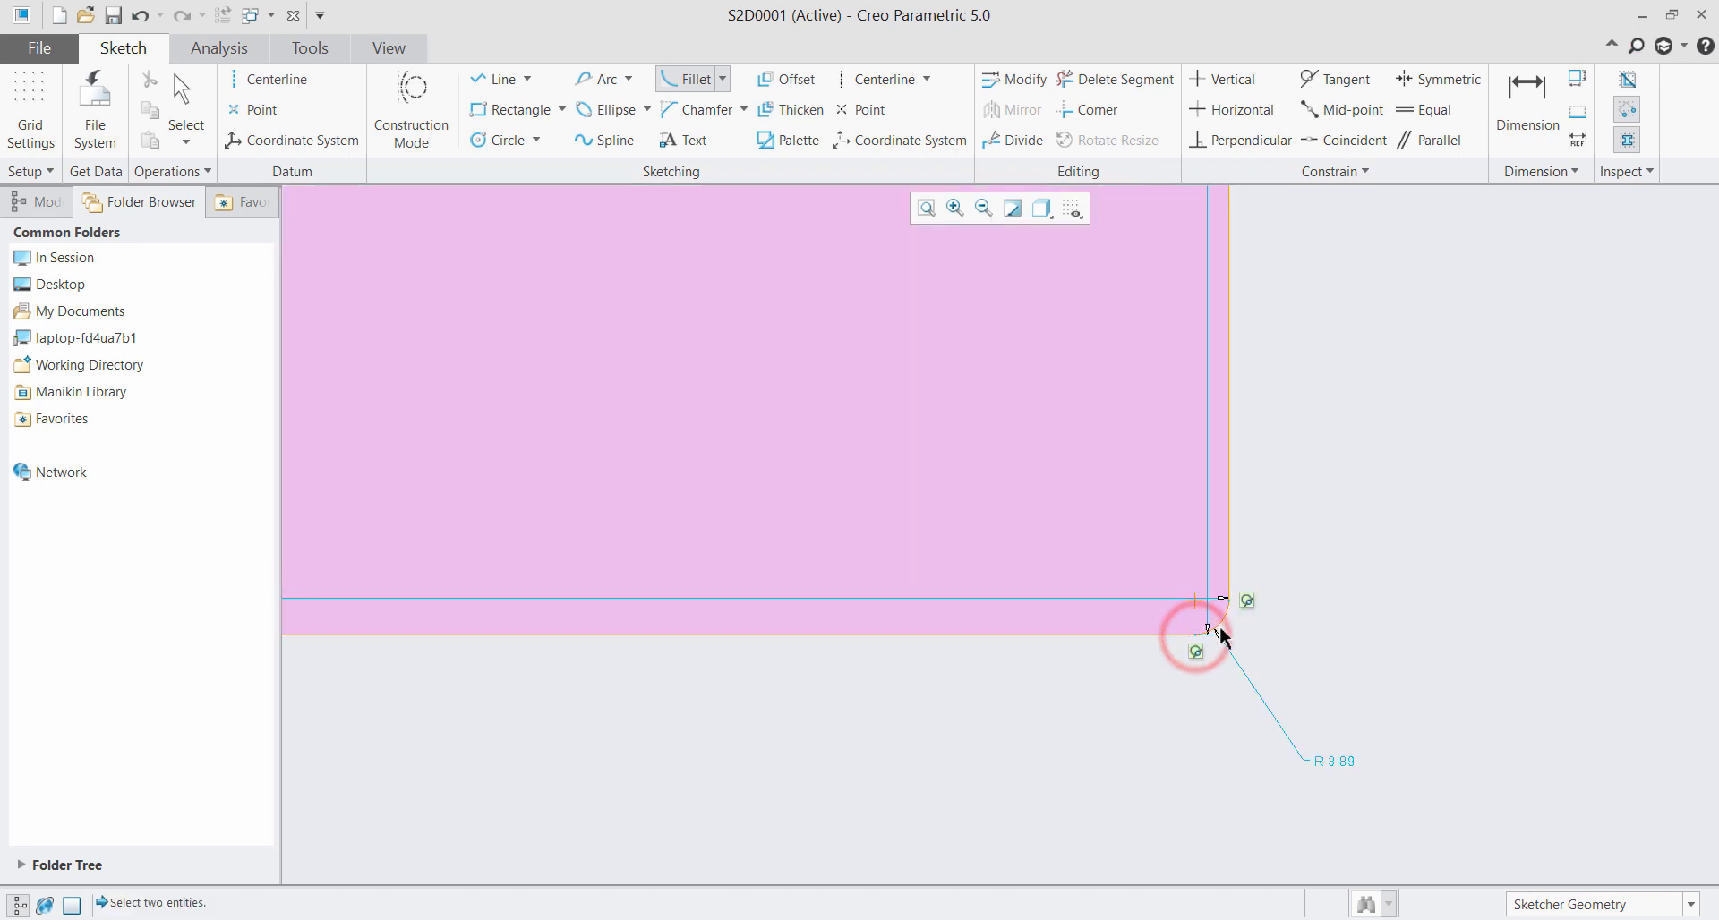
scroll(1218, 643, down, 4)
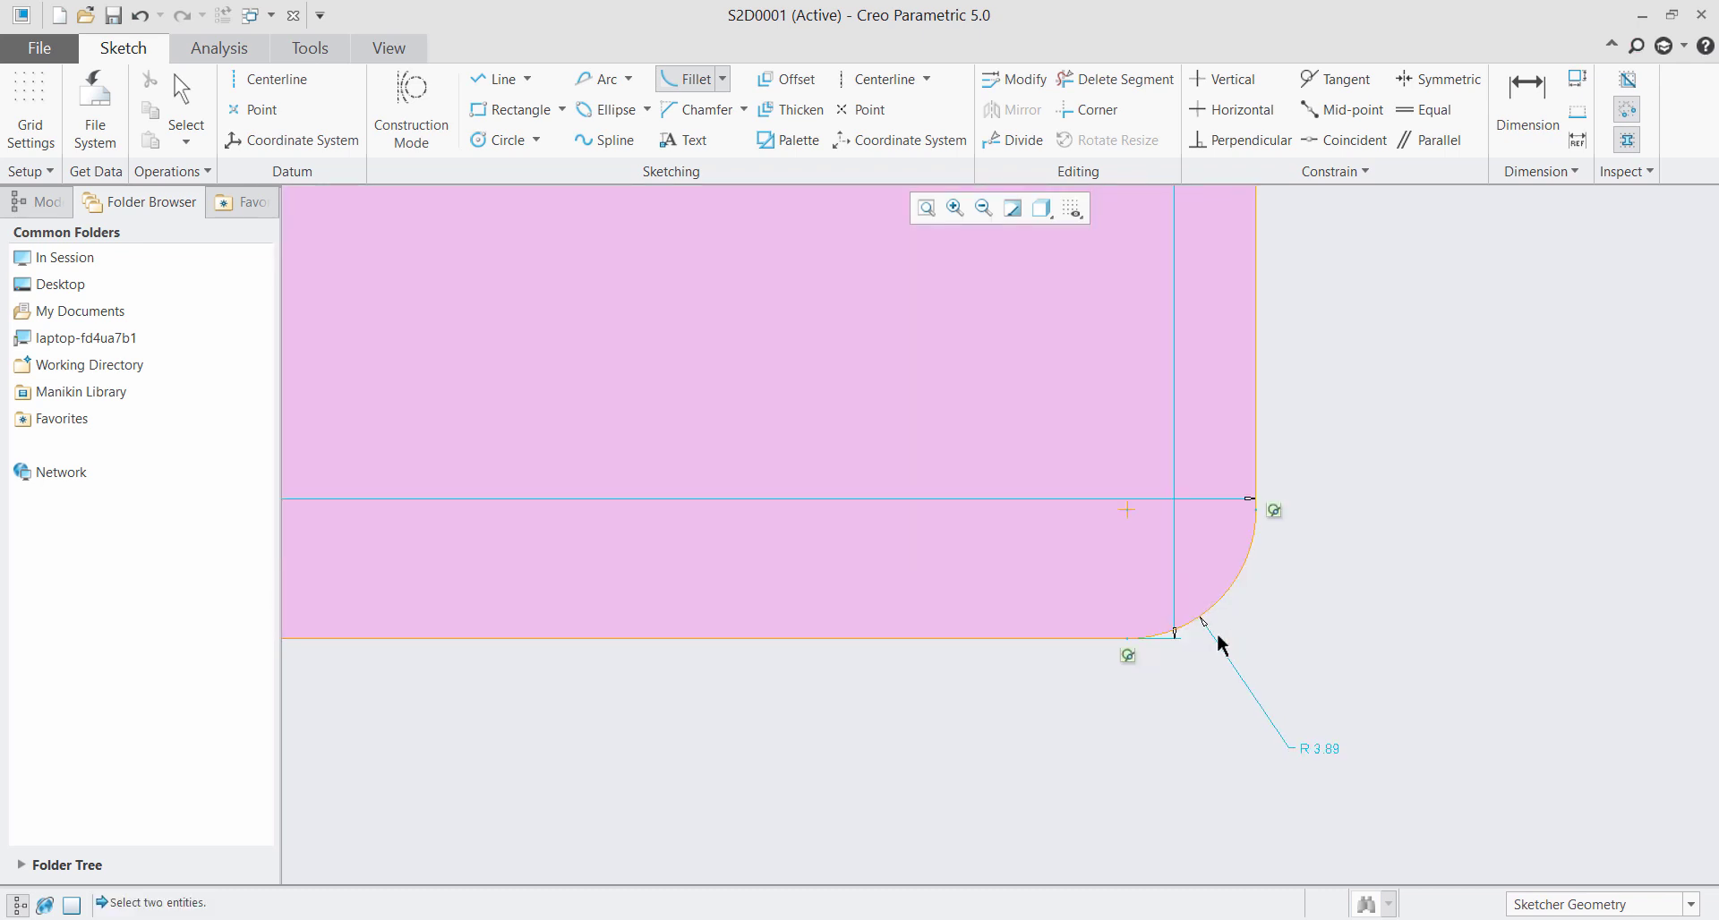
middle_click(1335, 659)
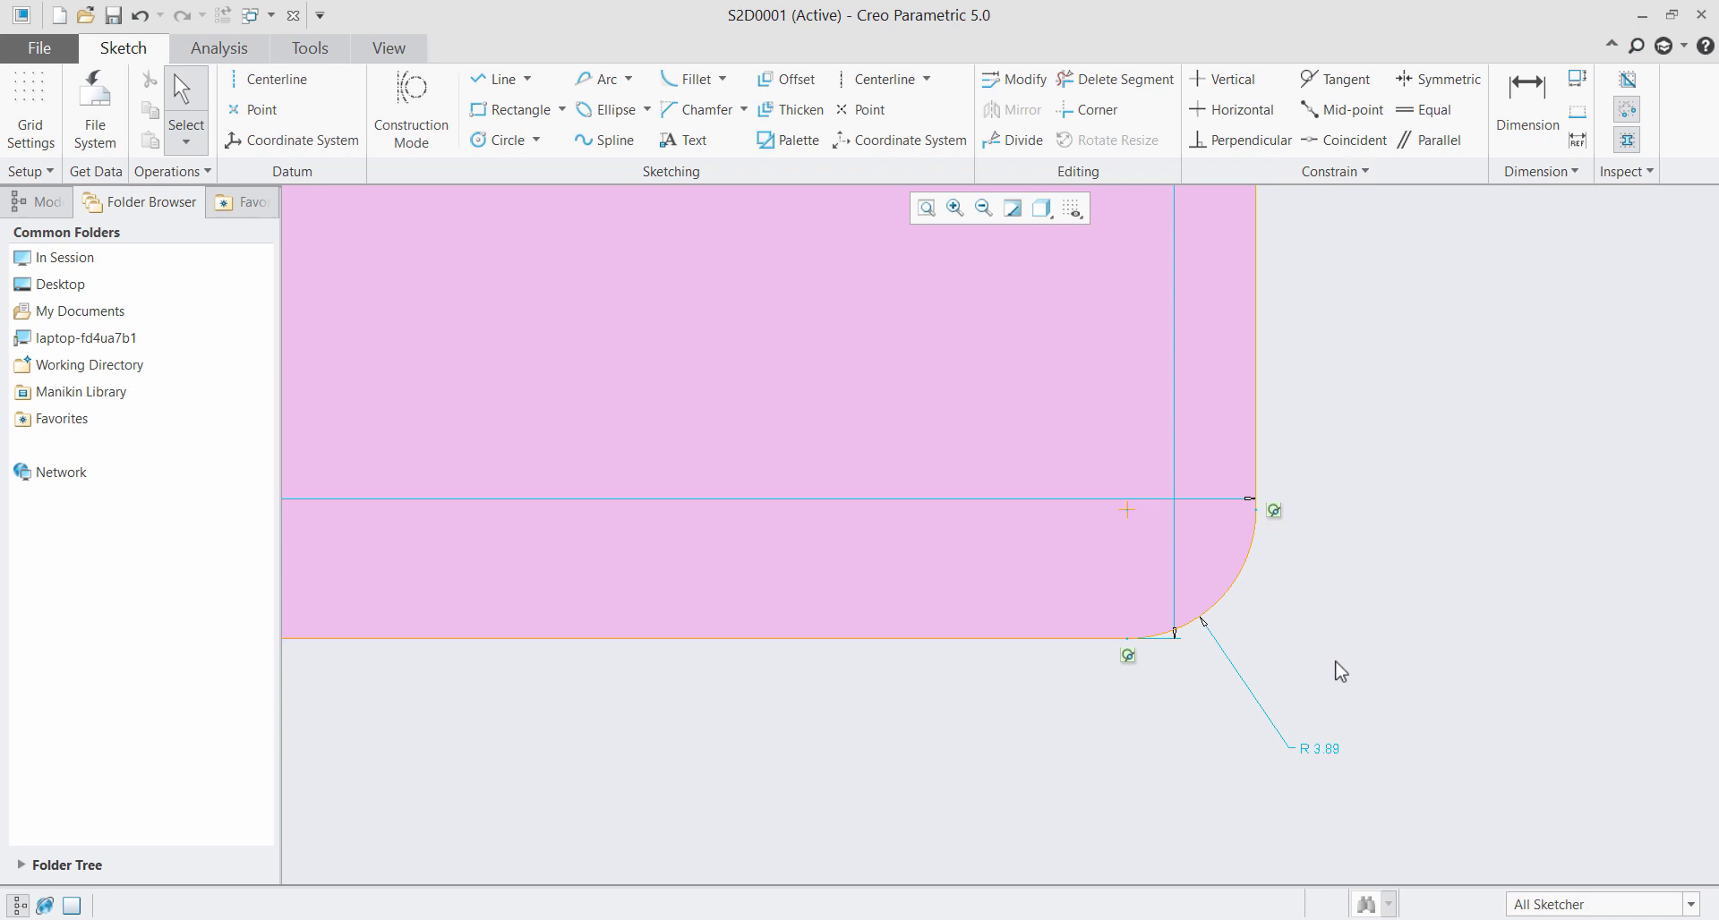
click(723, 78)
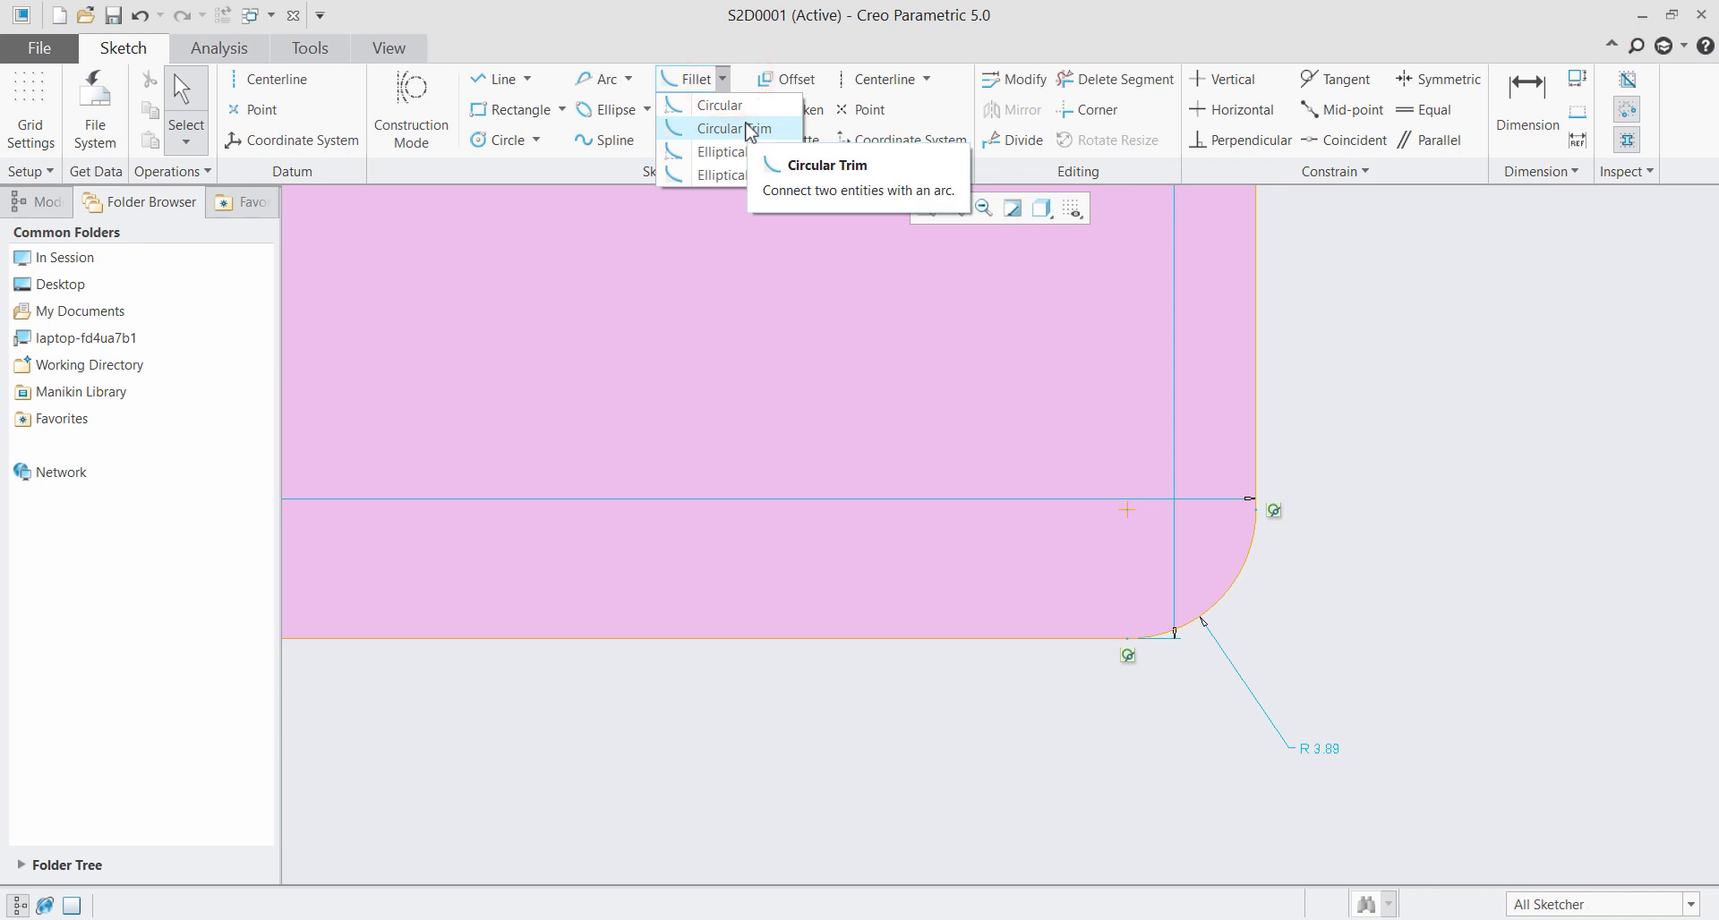
click(1479, 576)
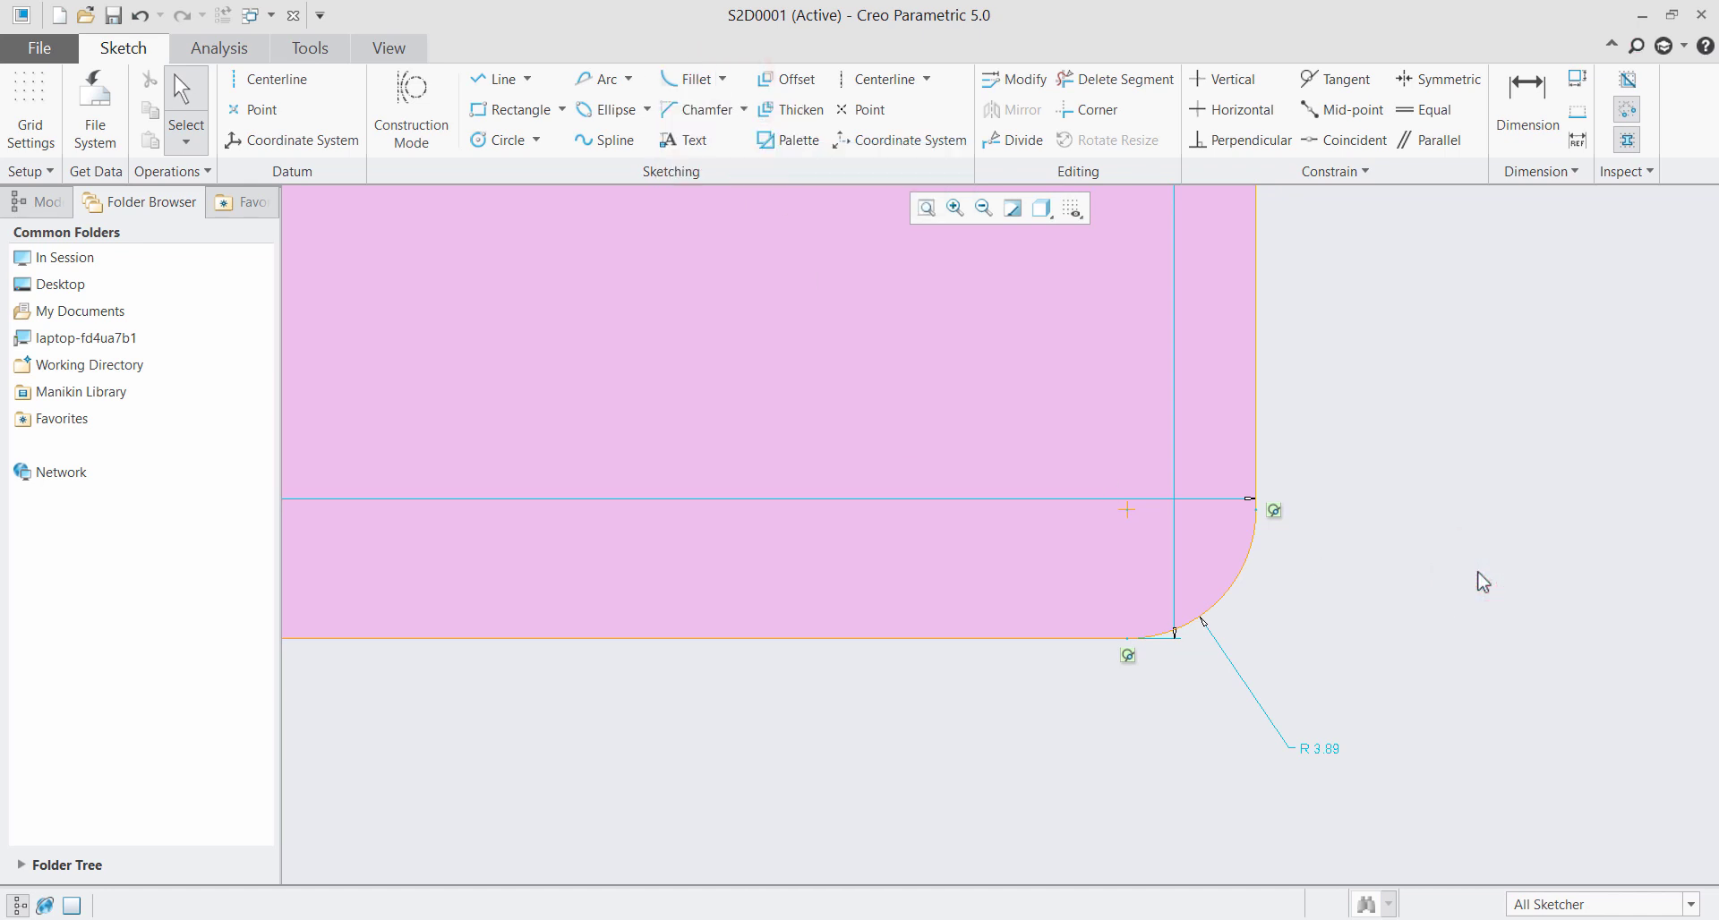
Undo the Circular Trim fillets on the rectangle's lower corners so that both corners are sharp again
key(Delete)
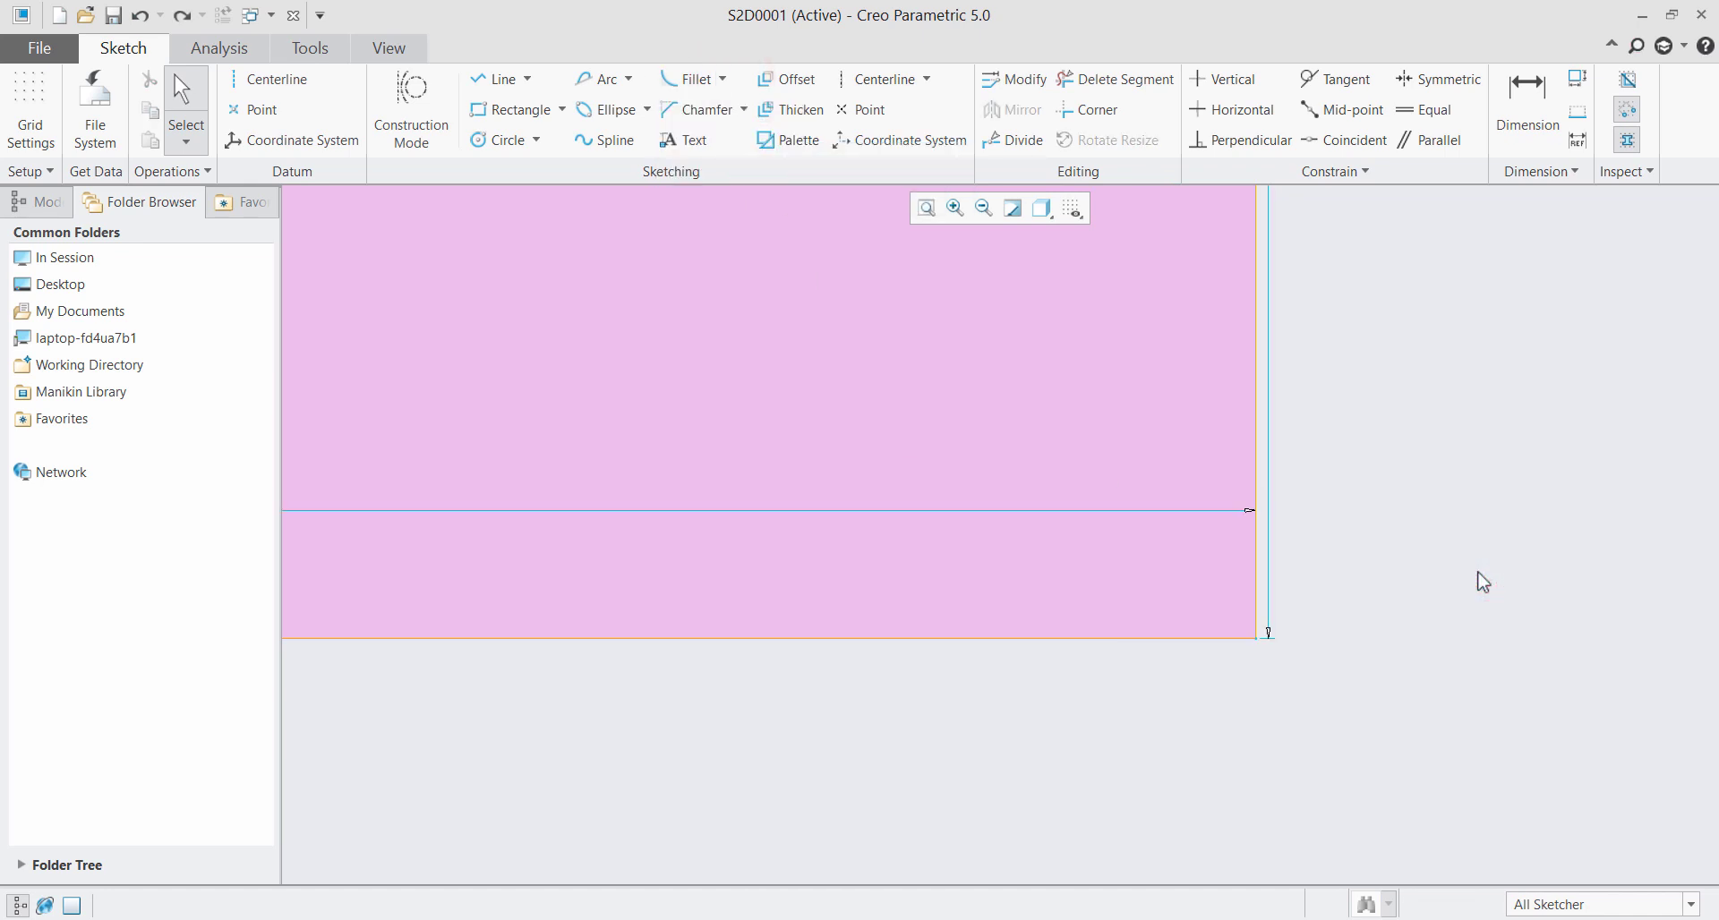
key(ctrl+z)
key(ctrl+z)
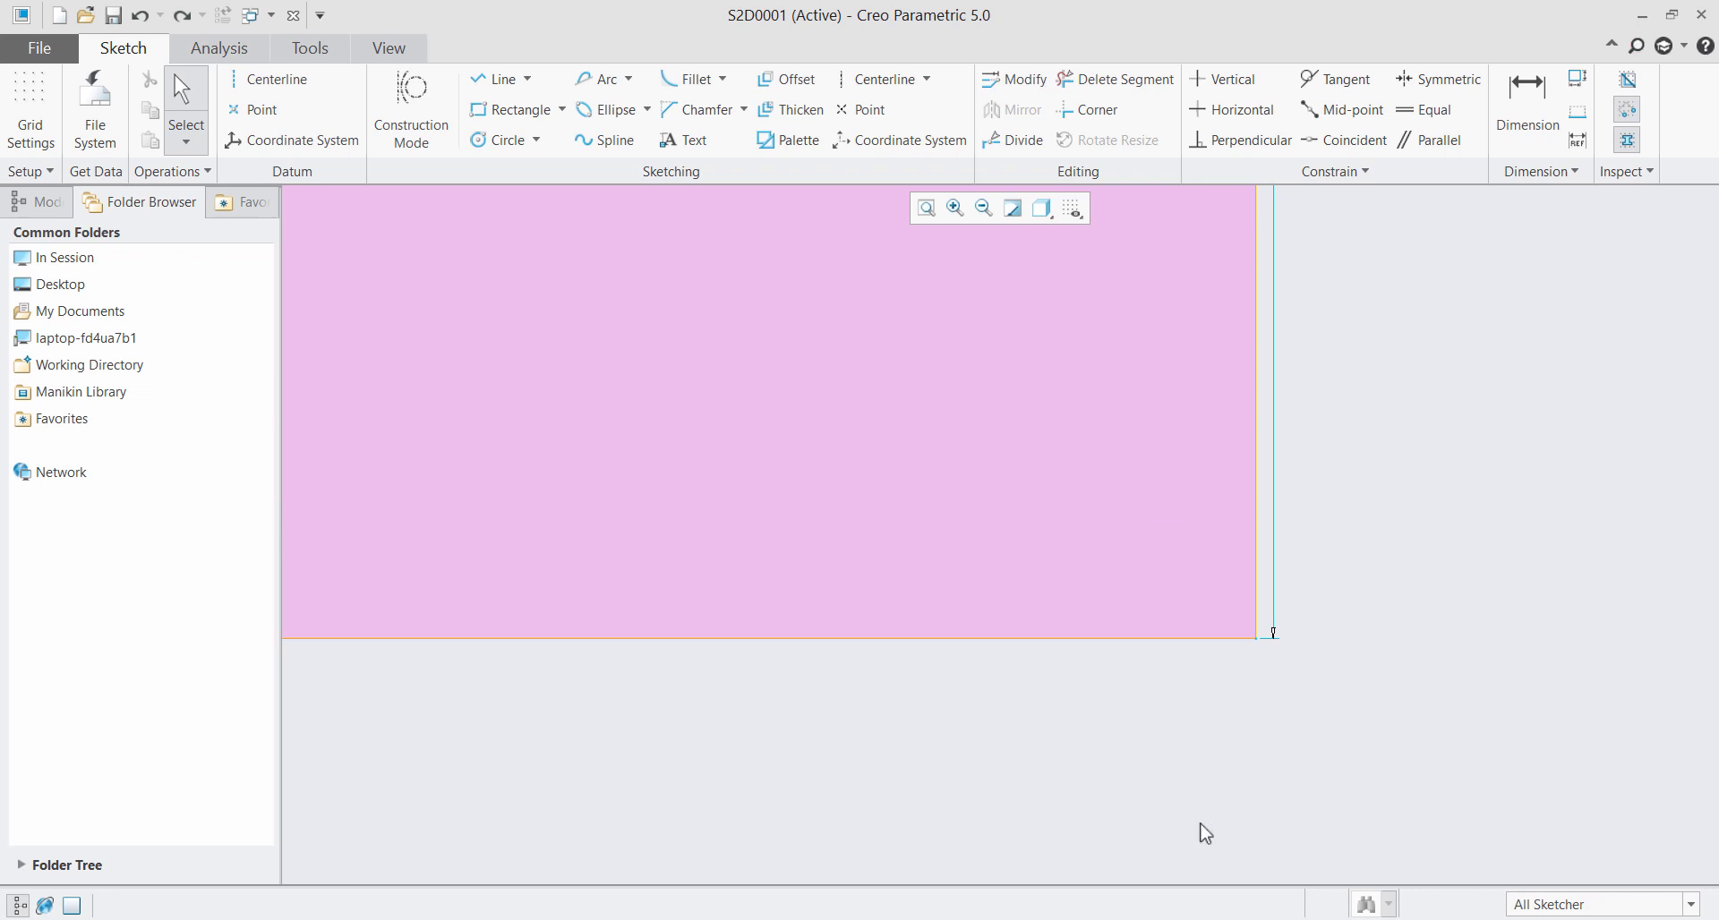
scroll(1203, 824, up, 5)
scroll(1391, 702, up, 5)
scroll(1332, 598, up, 3)
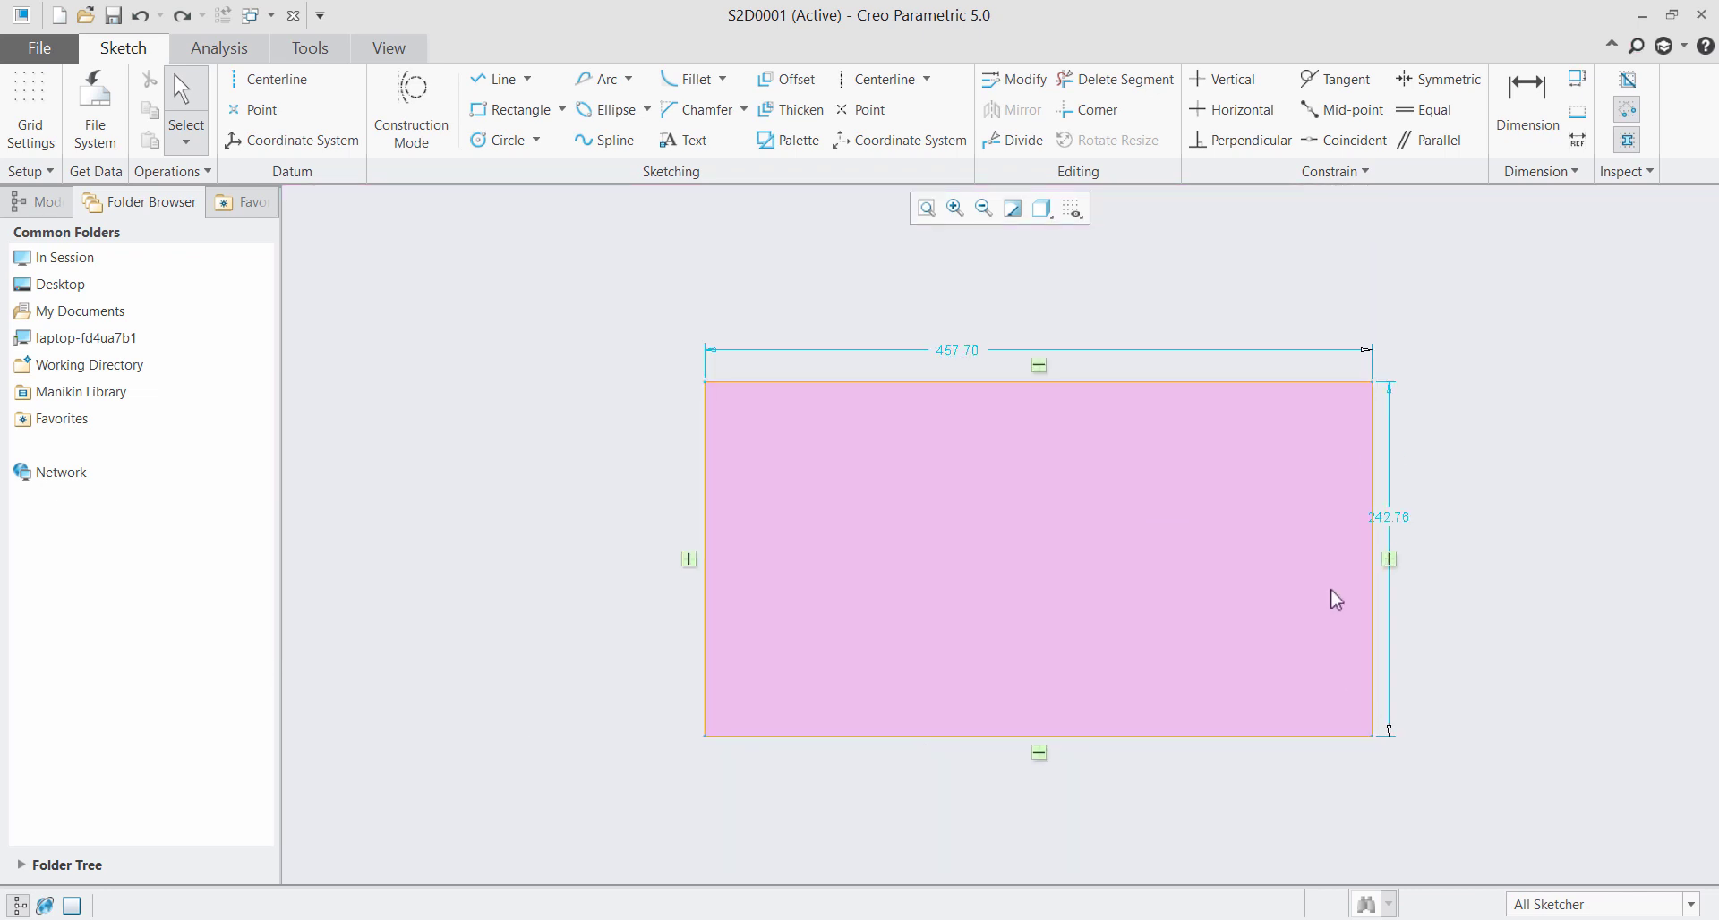
click(939, 213)
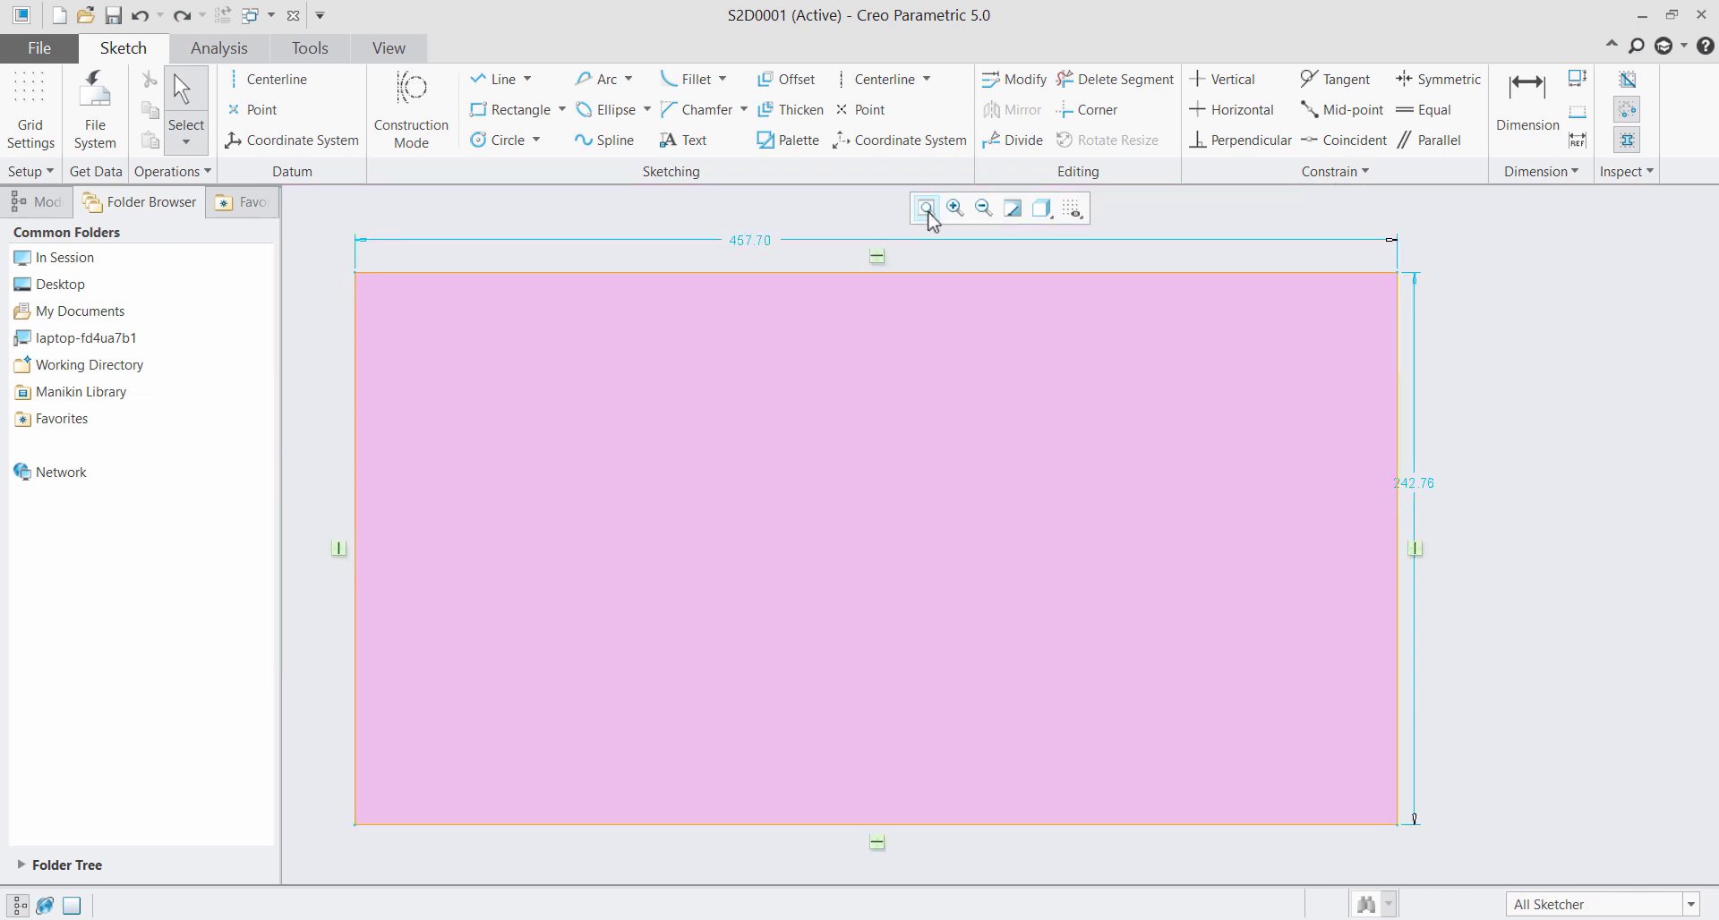
click(928, 209)
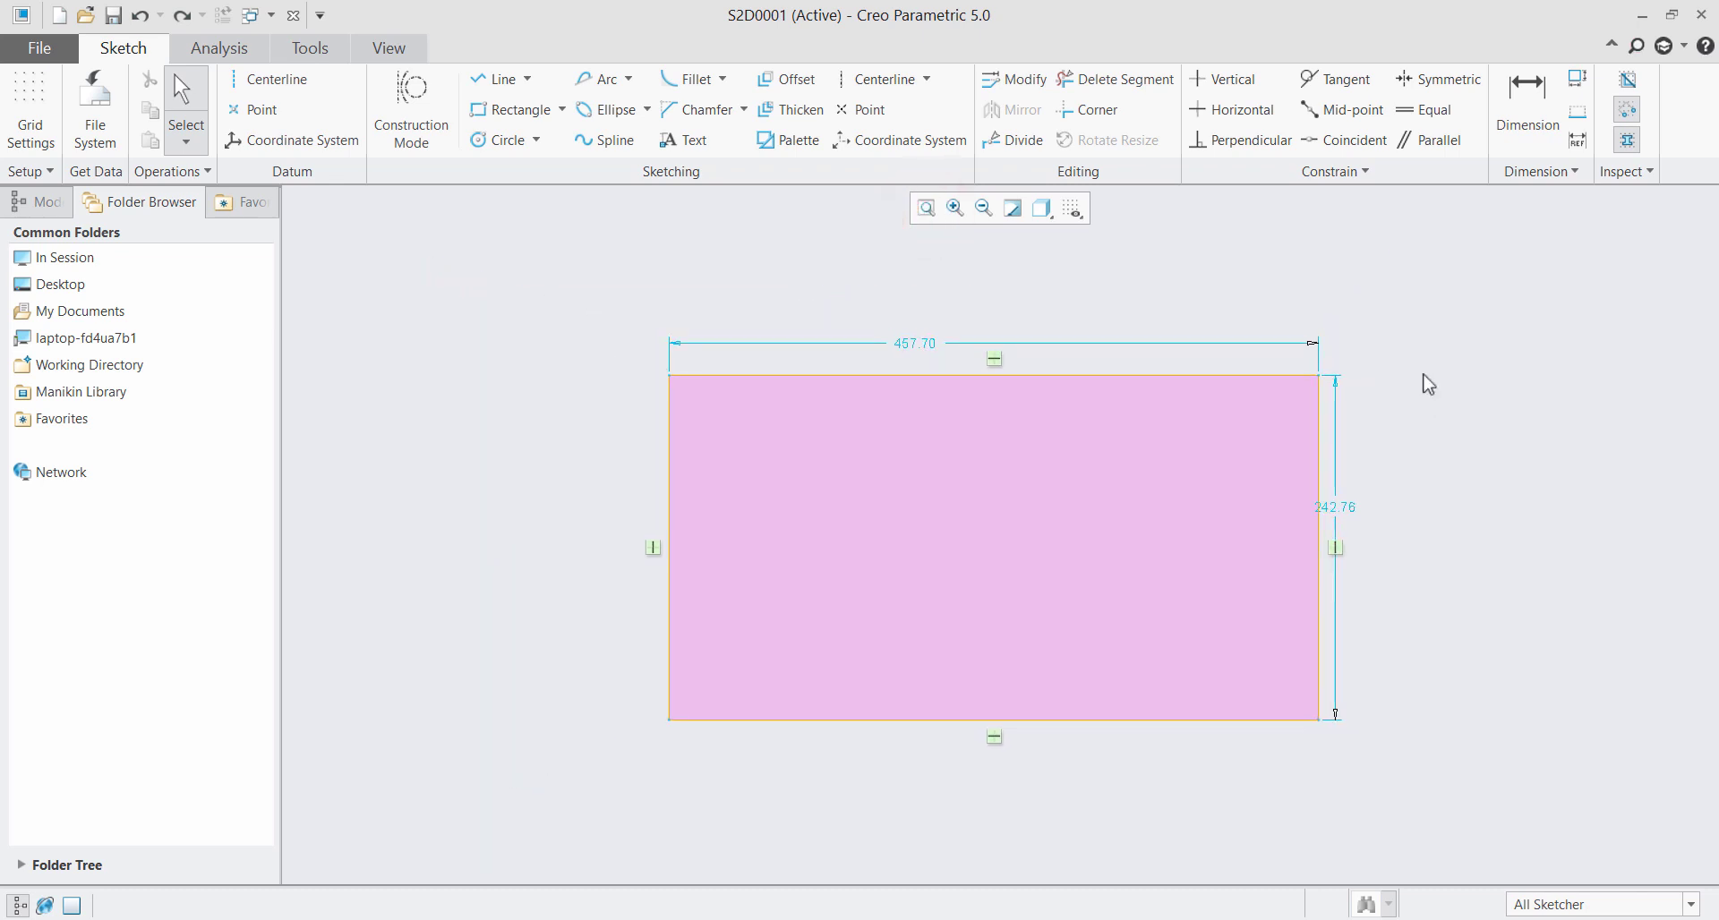
Round the rectangle's upper-right corner with an Elliptical fillet about 9.9 wide and 27.5 high
scroll(1351, 405, down, 3)
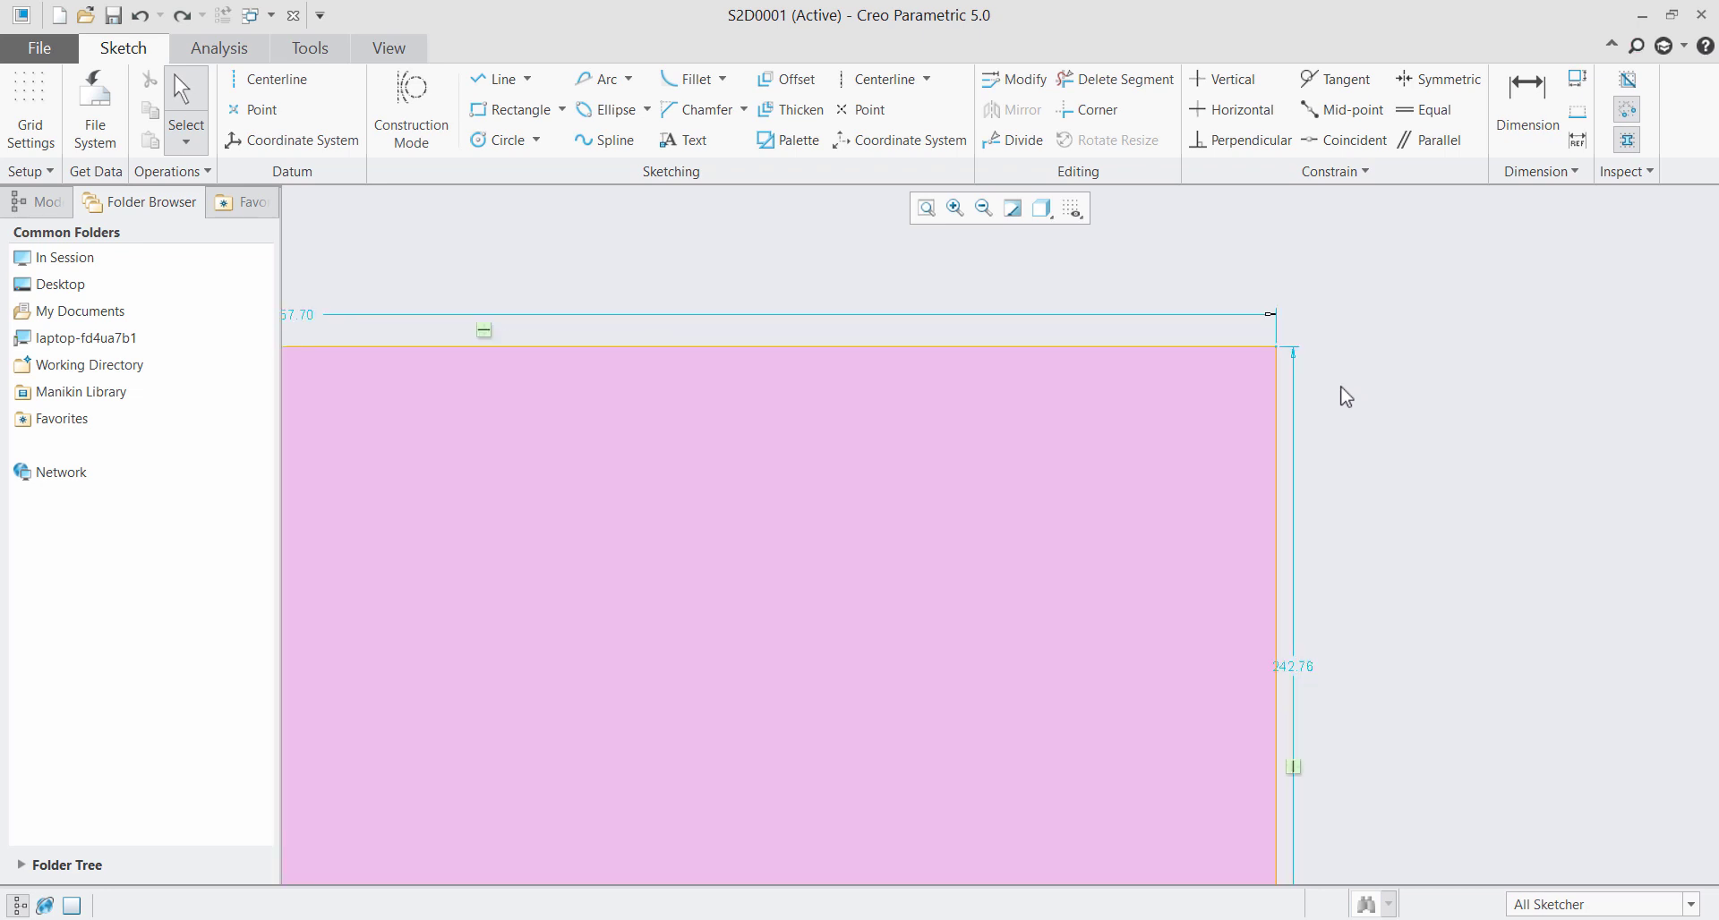
click(721, 79)
click(727, 152)
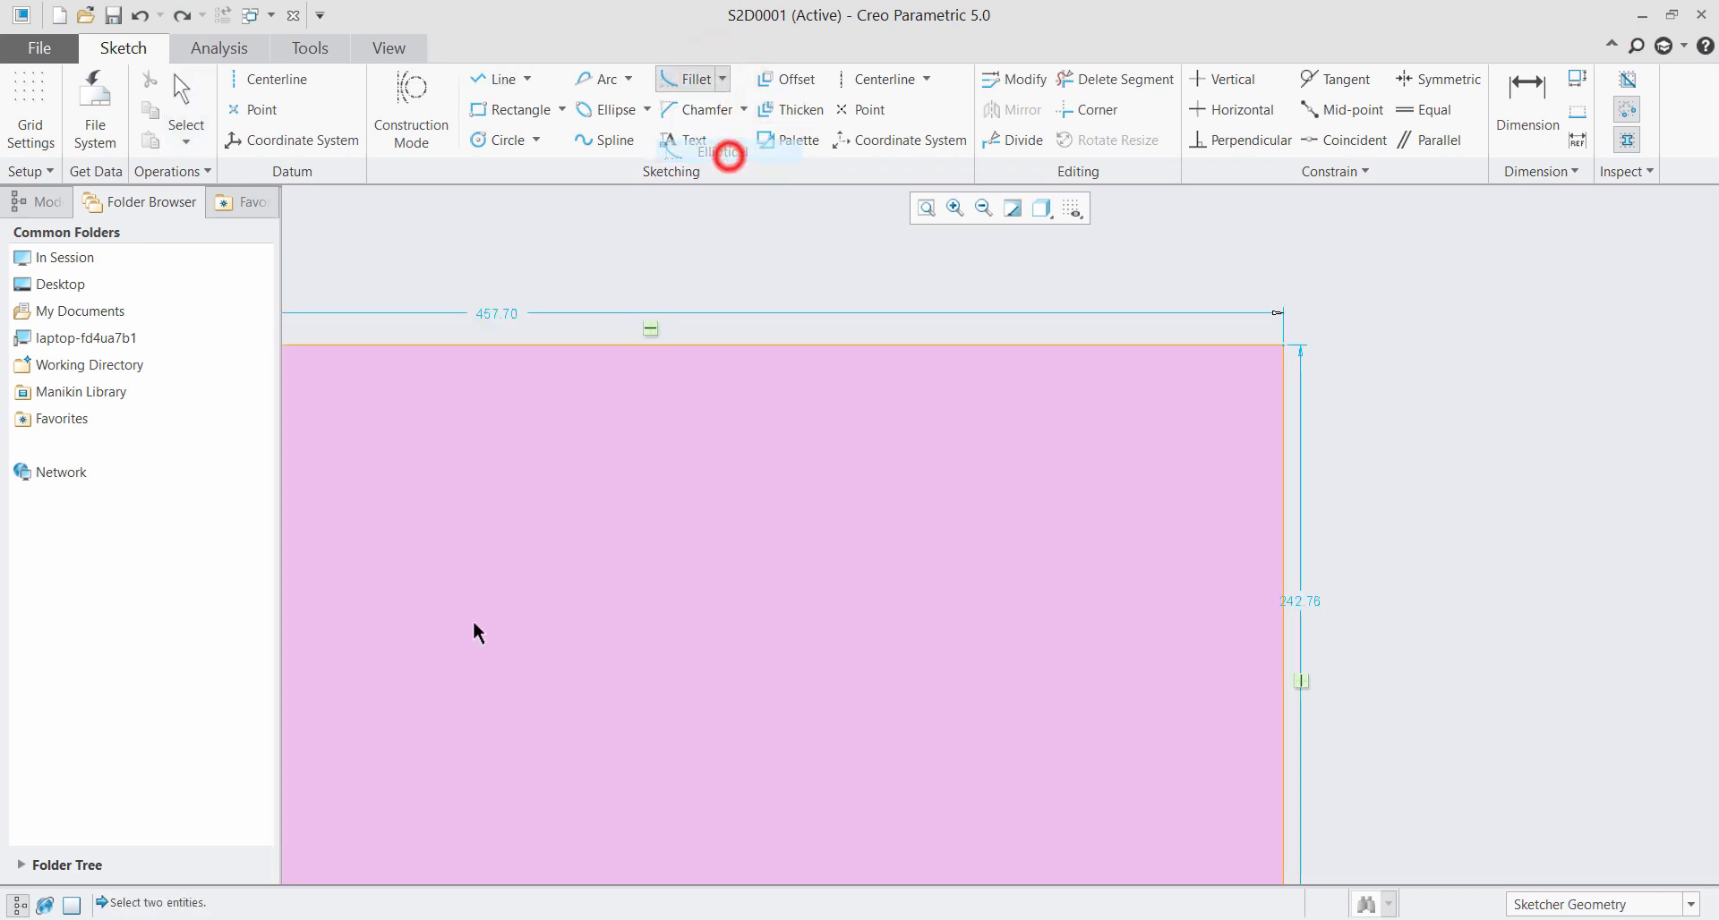
click(1256, 345)
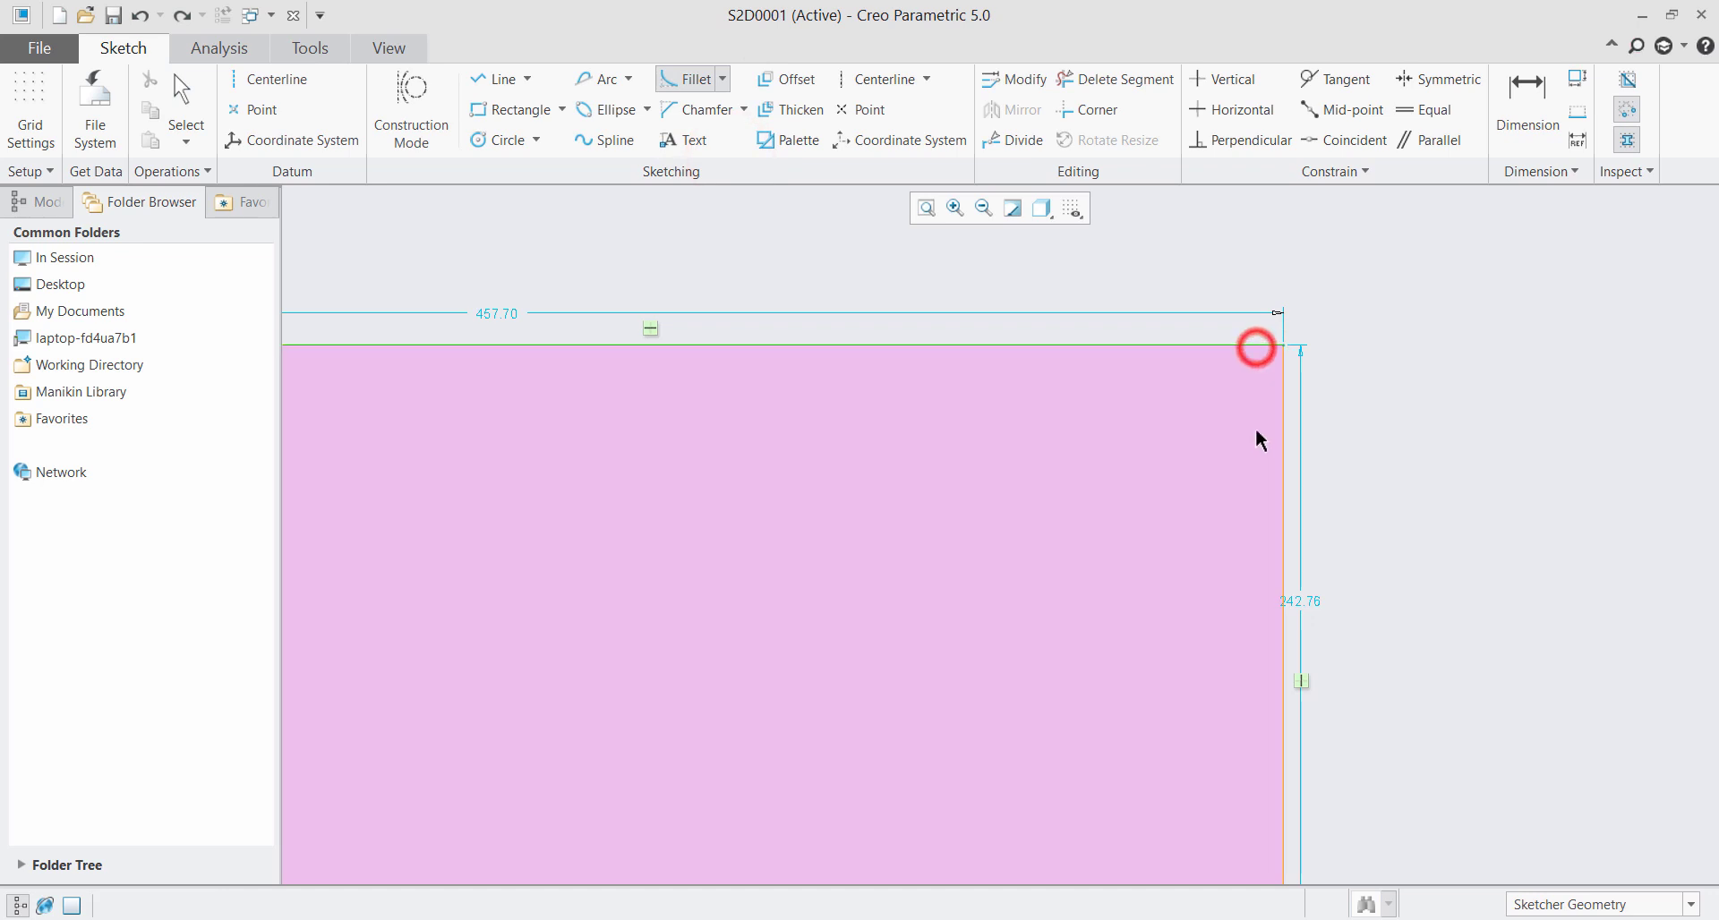
click(1284, 421)
middle_click(1452, 347)
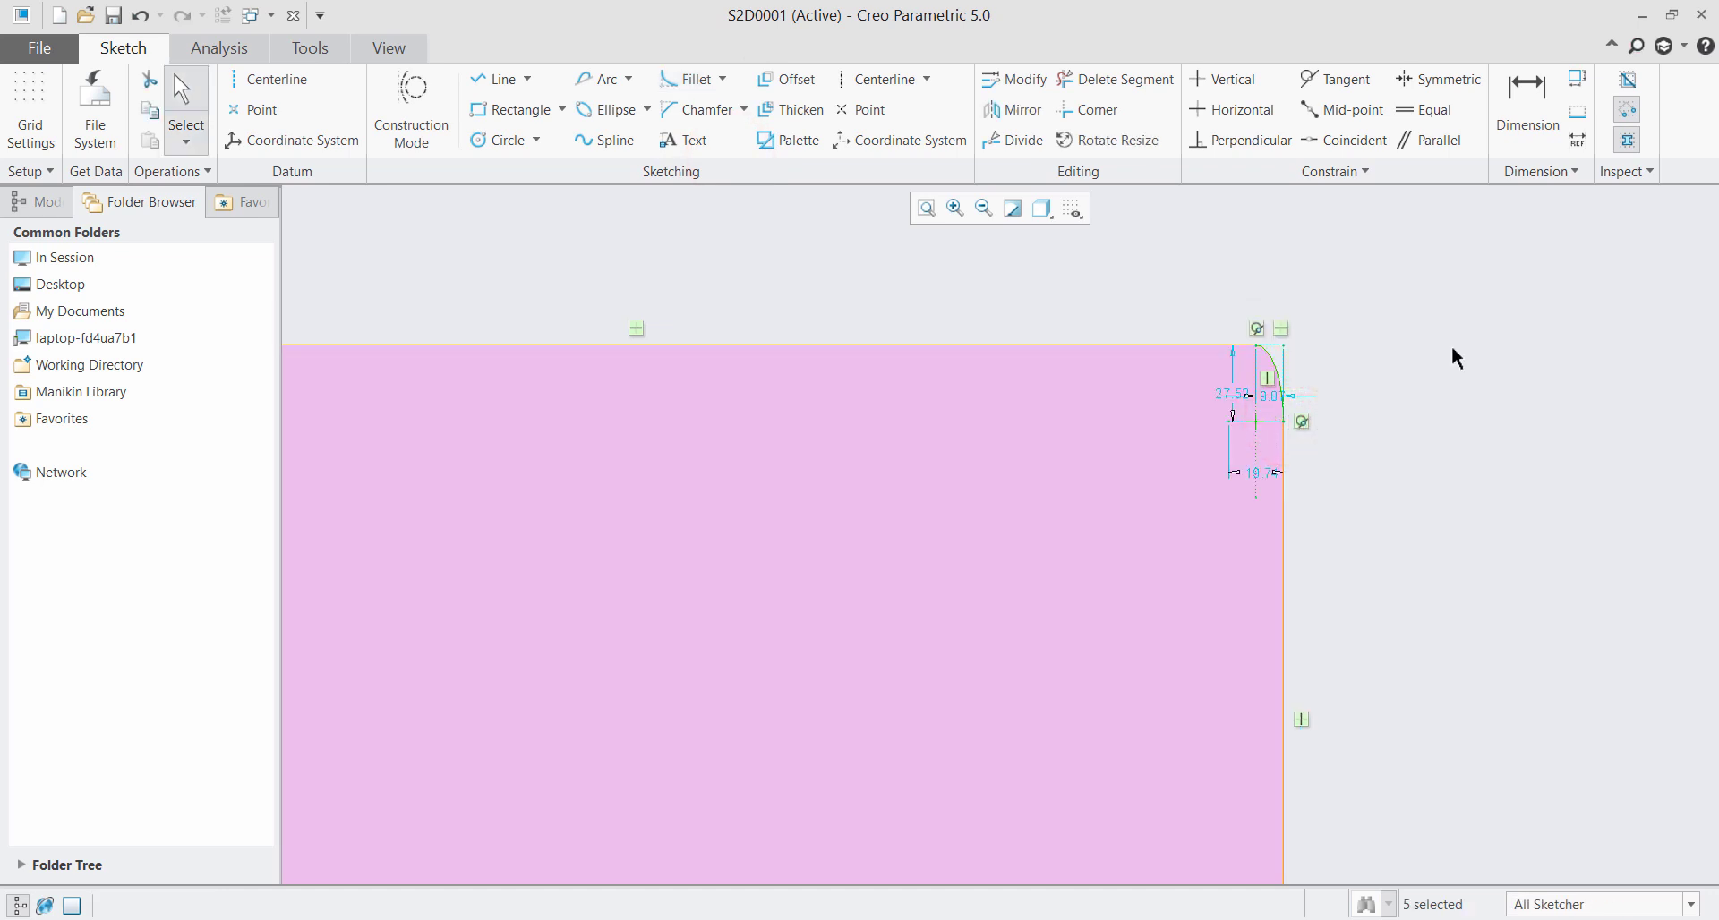
click(1452, 347)
Reposition the elliptical fillet's three dimensions outside the corner, the two horizontal ones above the edge and the vertical one beside it
scroll(1231, 365, down, 3)
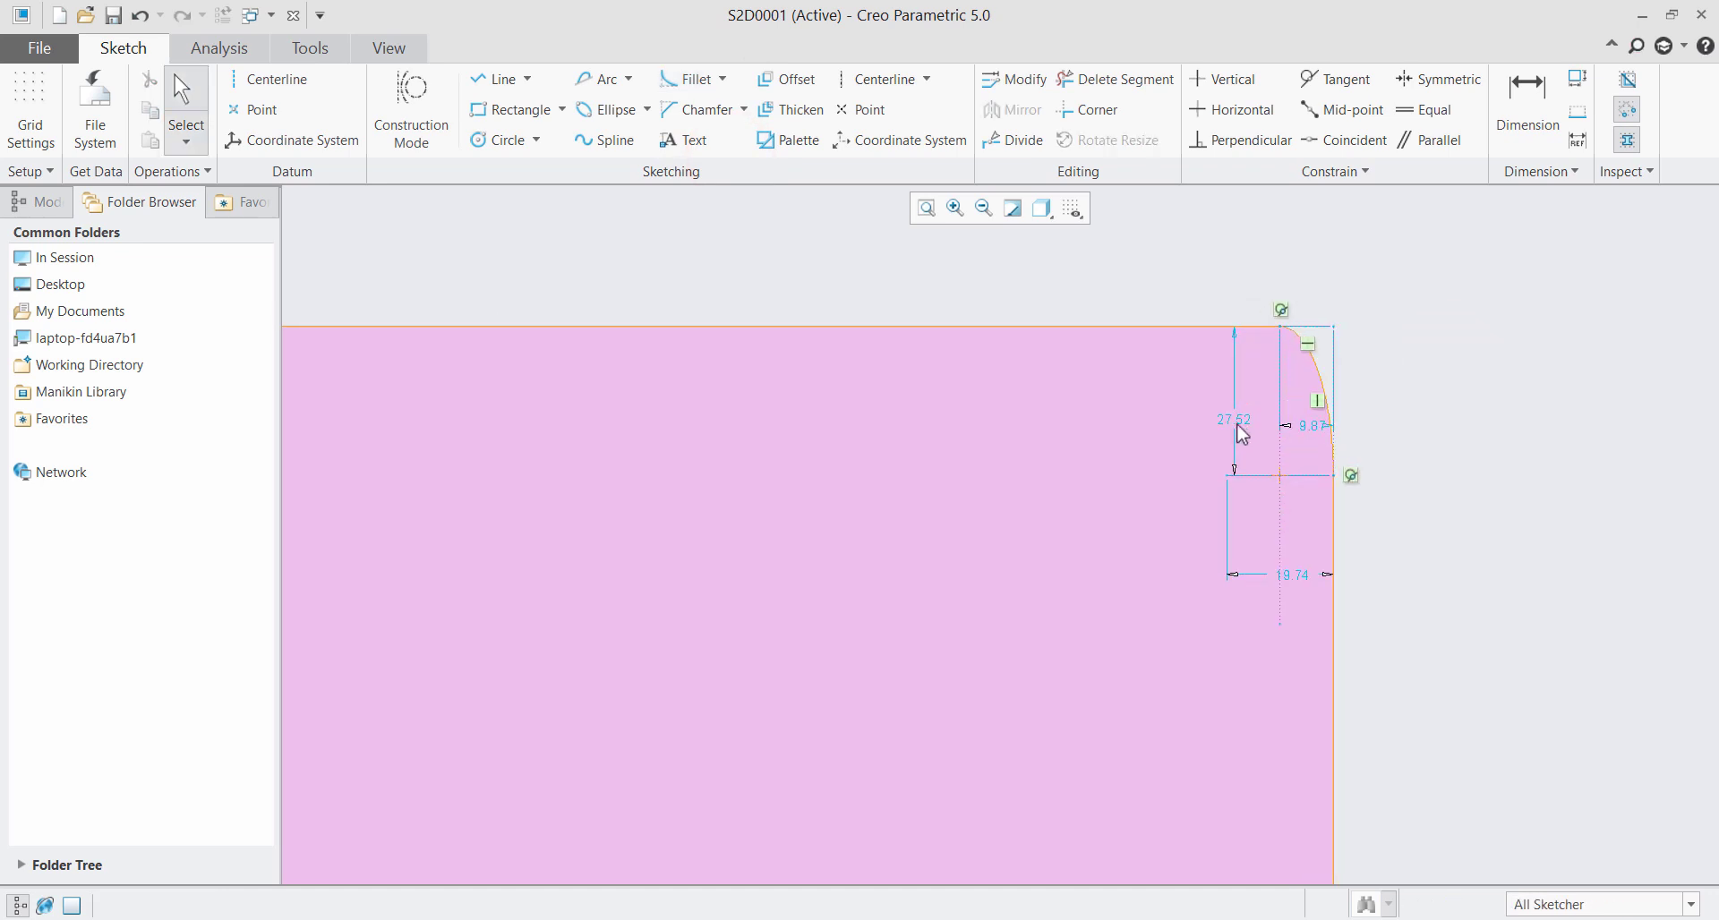
drag(1237, 422, 1420, 286)
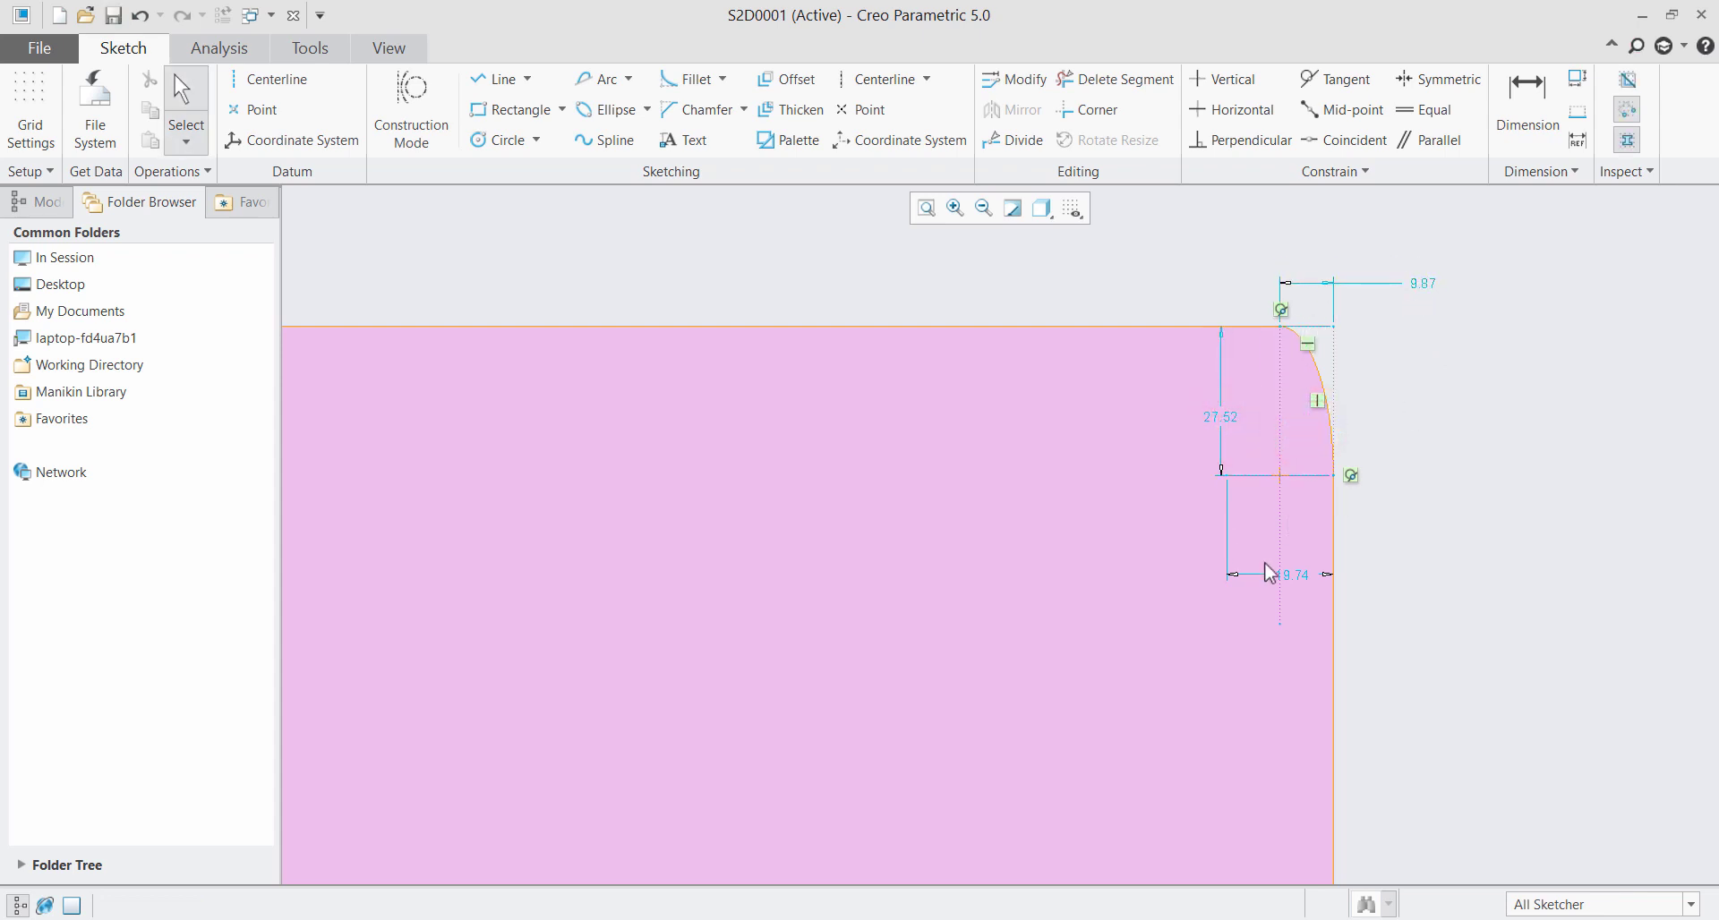
drag(1290, 578, 1291, 258)
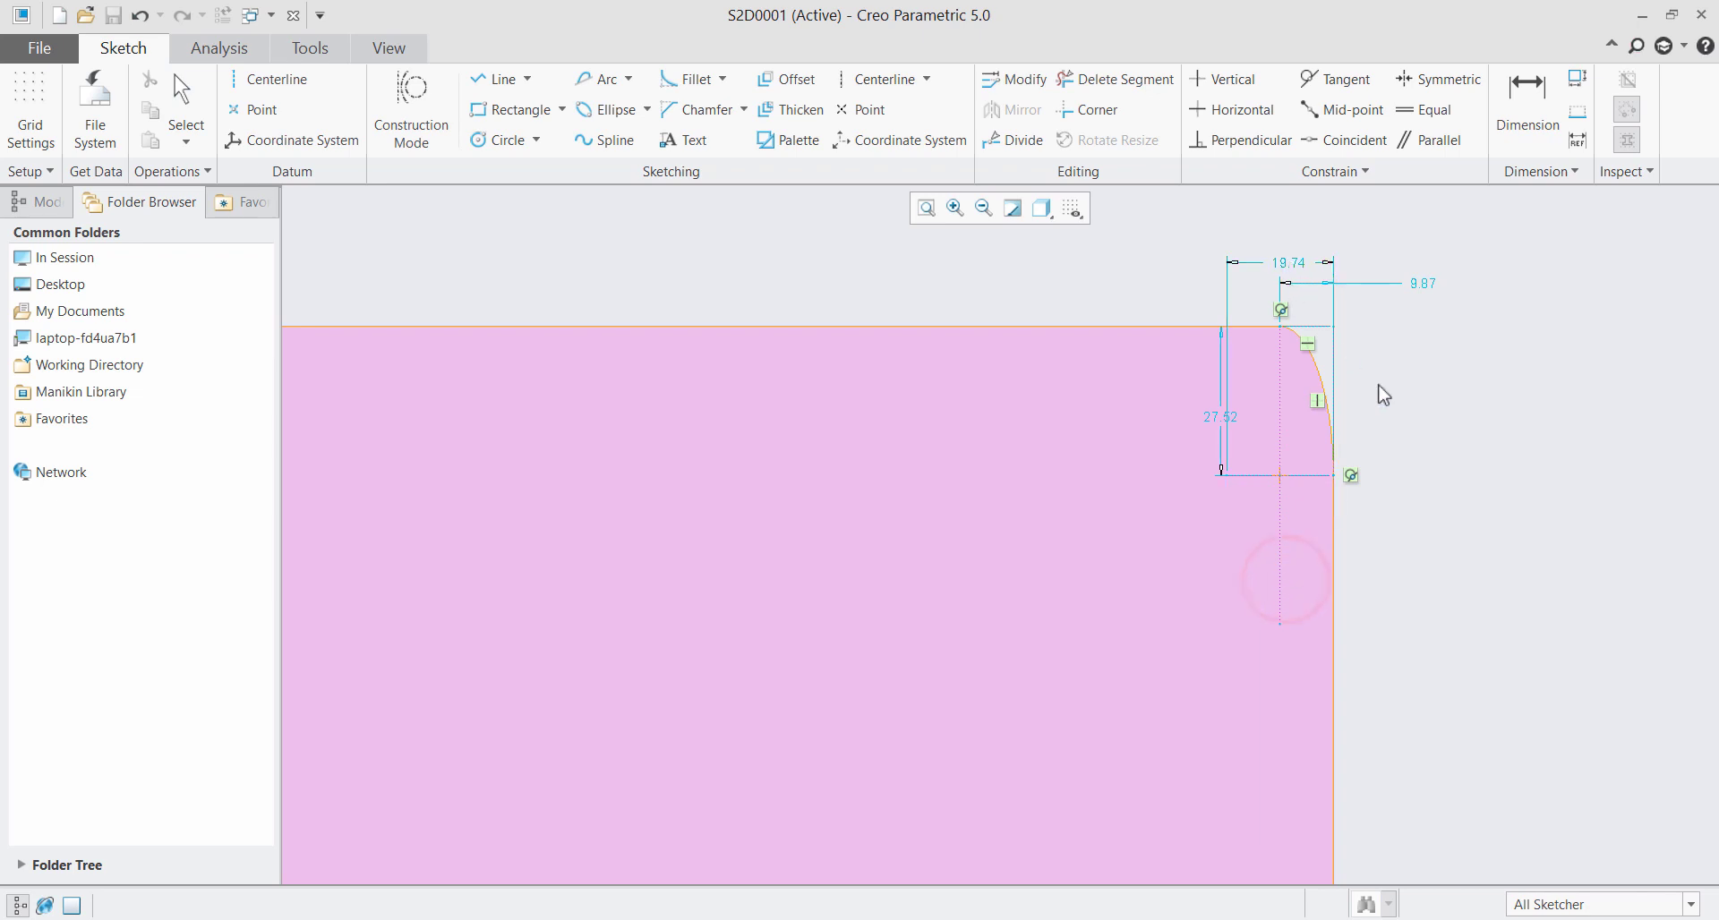
mouse_move(1231, 415)
mouse_down()
mouse_move(1382, 434)
mouse_move(1362, 491)
mouse_move(1374, 430)
mouse_up()
scroll(1374, 432, up, 3)
scroll(1100, 439, down, 1)
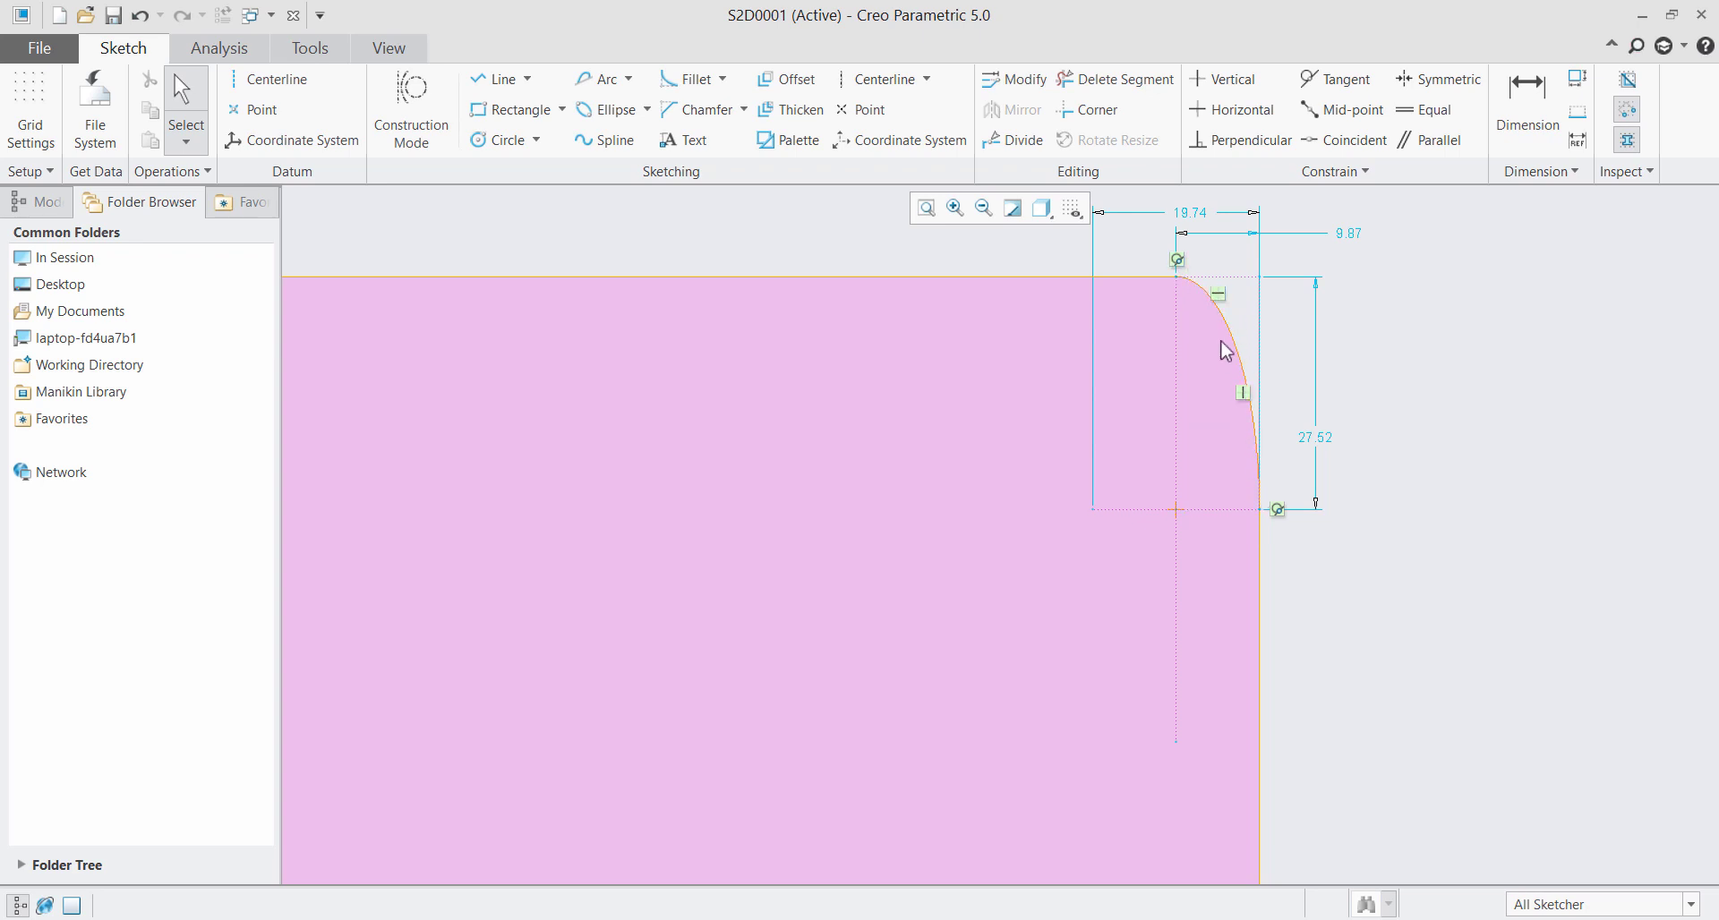
Move the 19.74 full-width dimension of the elliptical fillet back inside the profile, just above the ellipse centre
middle_drag(1273, 509, 1289, 575)
middle_drag(1238, 288, 1234, 323)
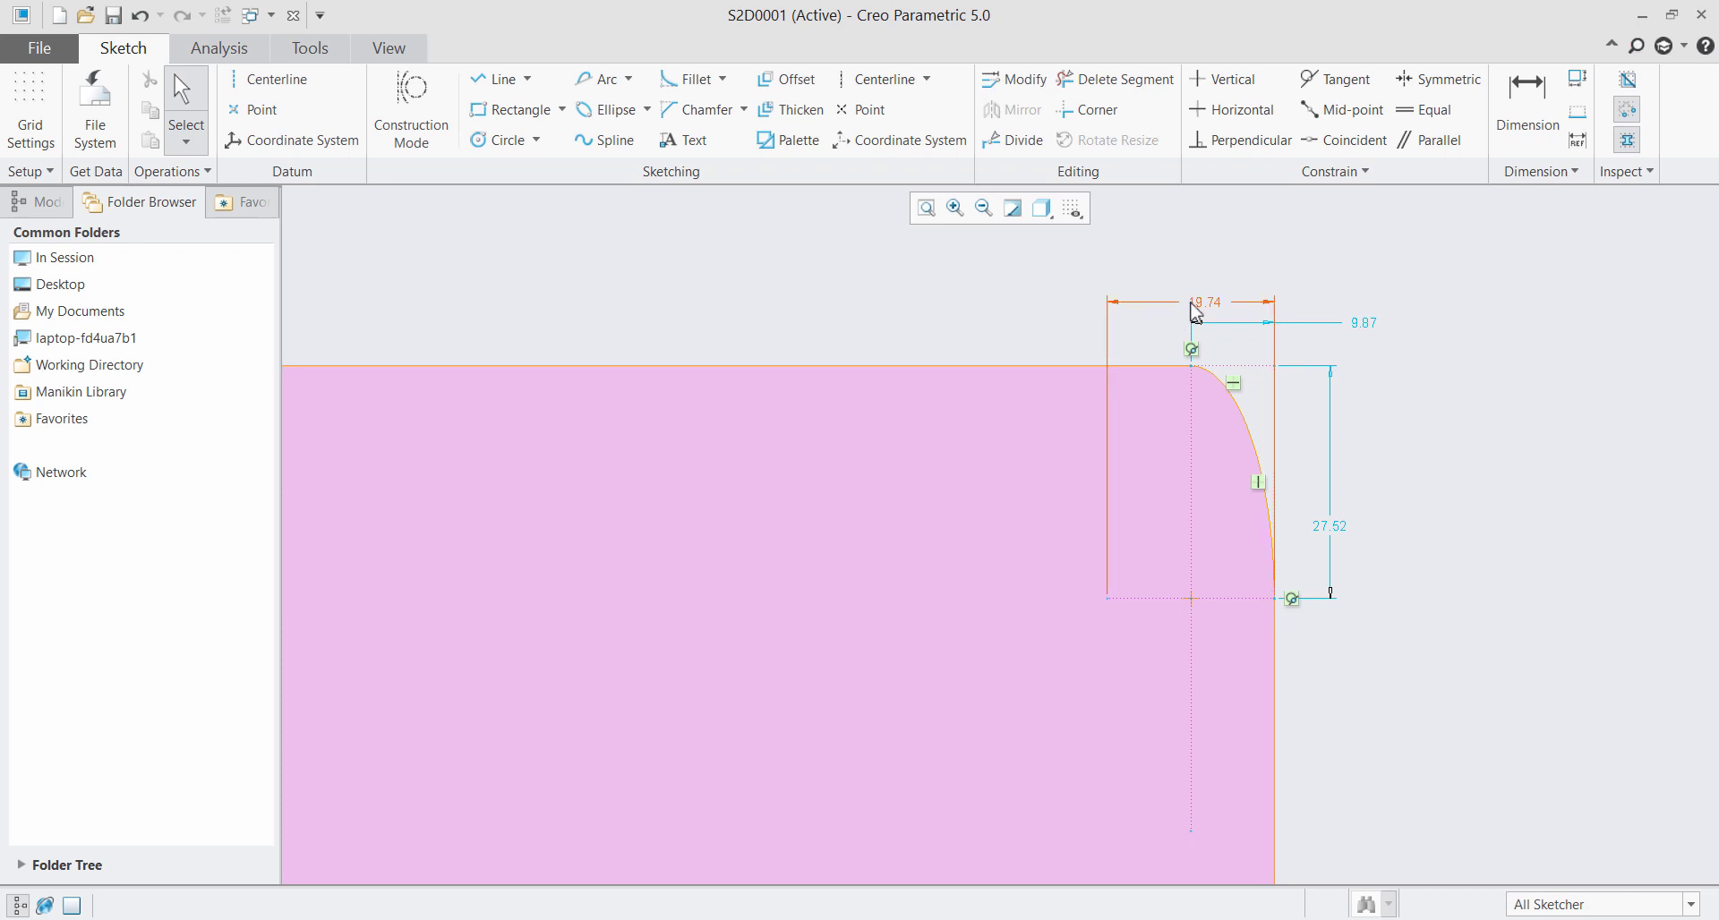
drag(1189, 302, 1226, 523)
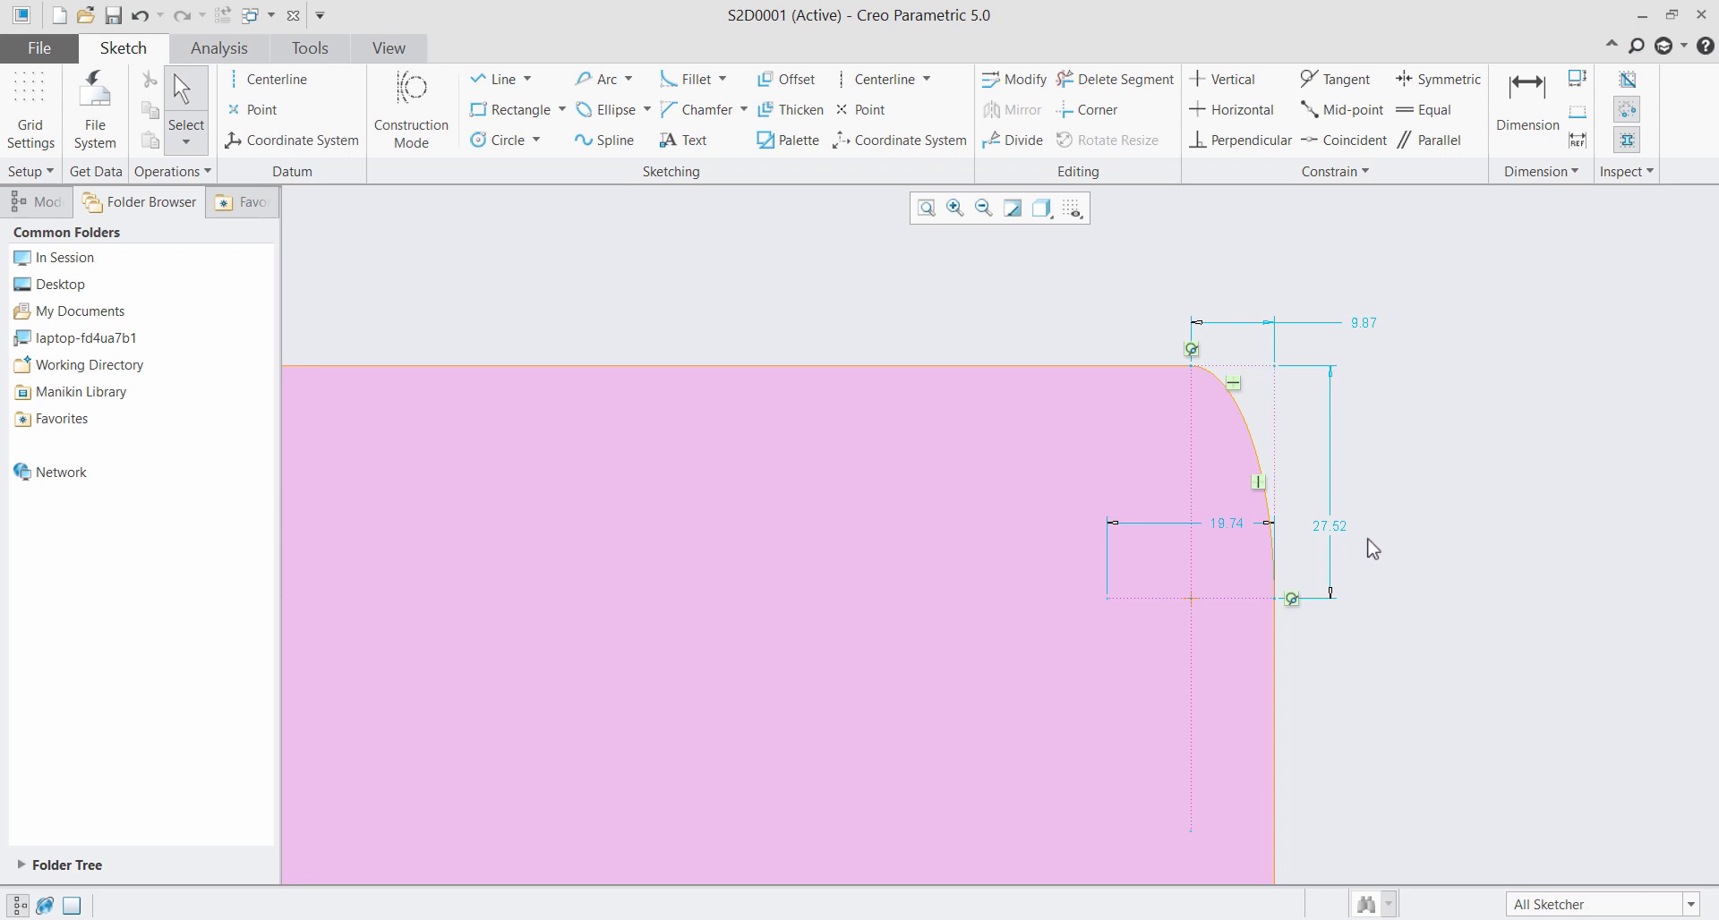
scroll(1292, 589, down, 2)
scroll(1196, 531, up, 2)
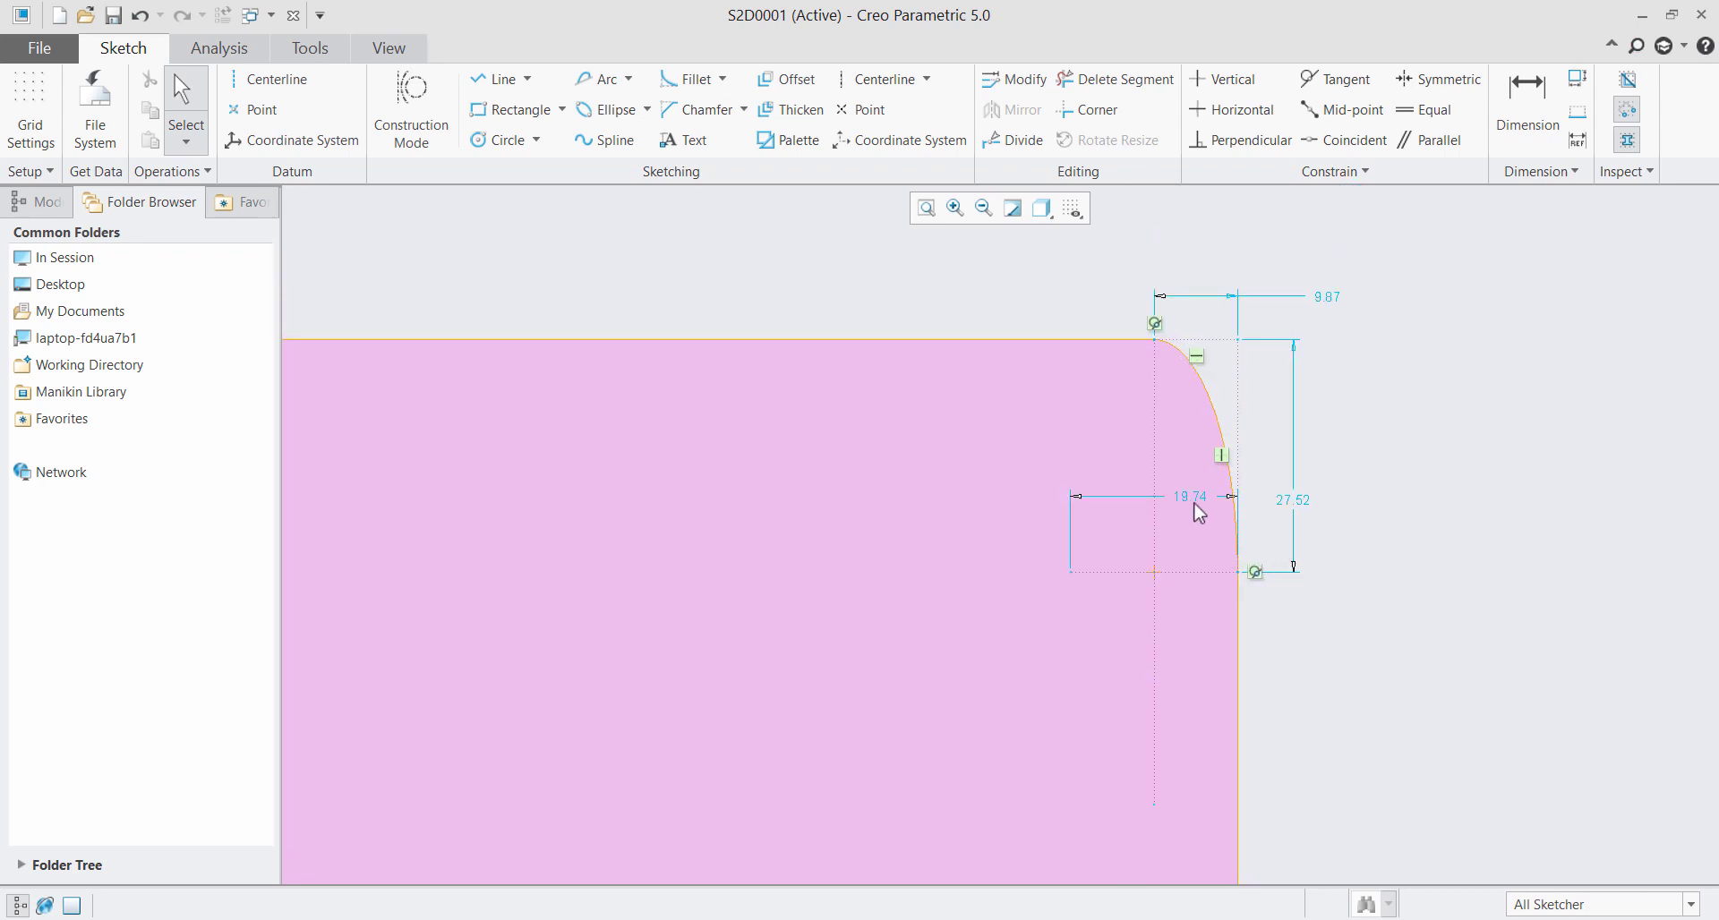
drag(1194, 503, 1163, 510)
scroll(1307, 315, up, 3)
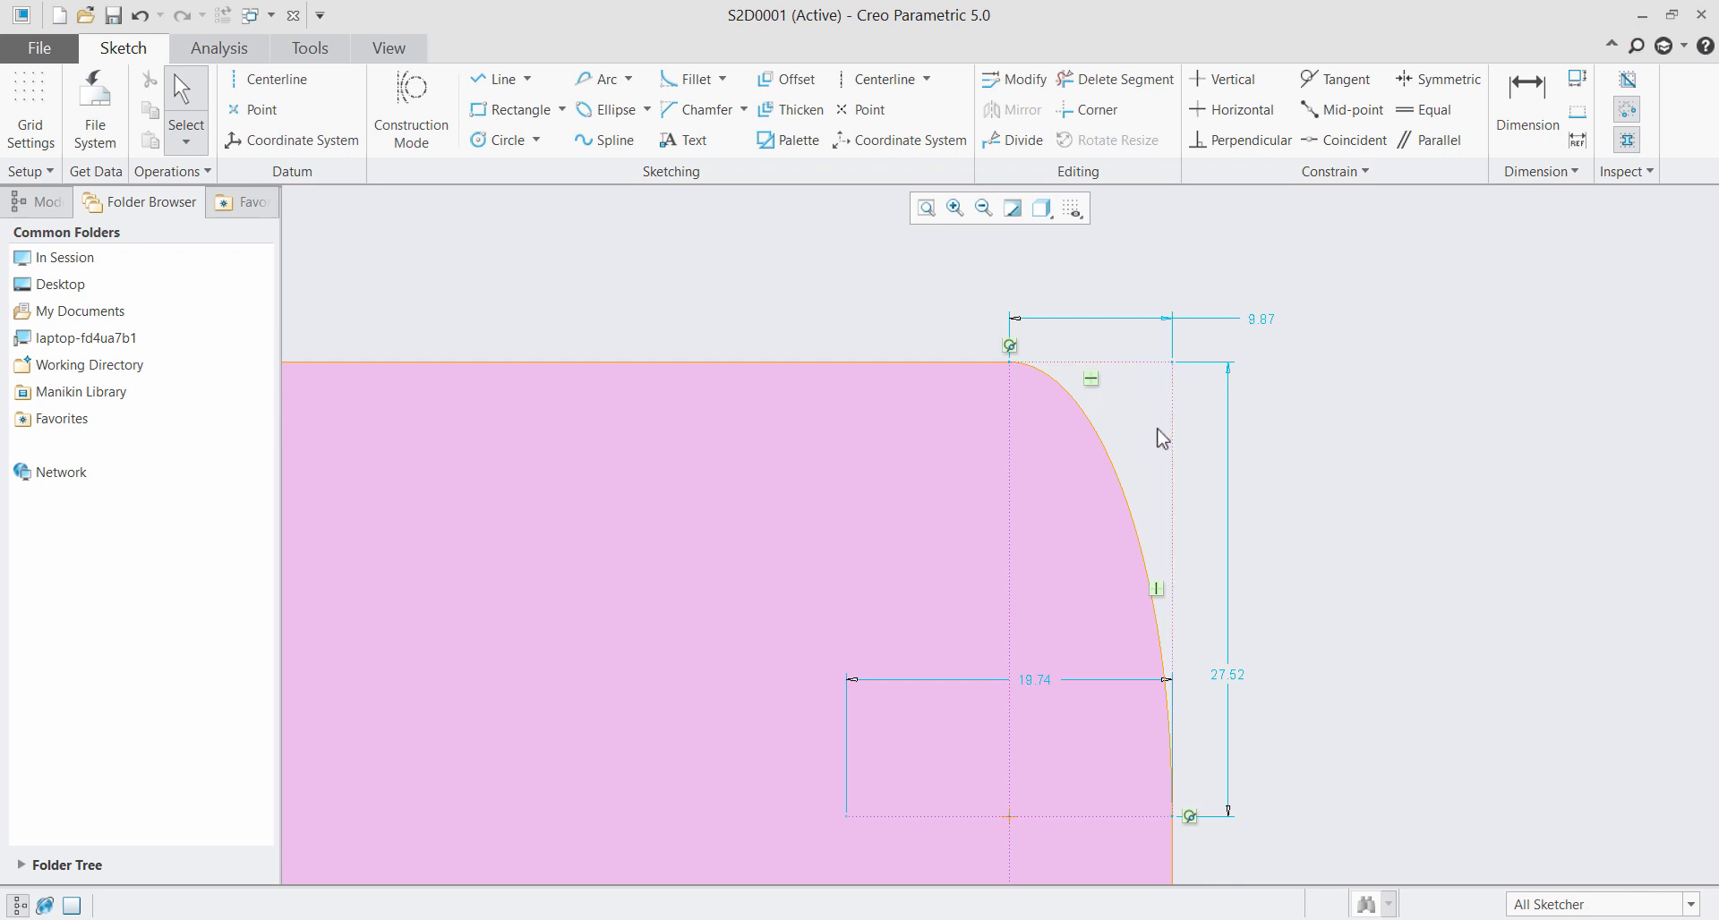
Undo the dimension moves and the Elliptical fillet on the upper-right corner
key(ctrl+z)
key(ctrl+z)
key(ctrl+z)
key(ctrl+z)
key(ctrl+z)
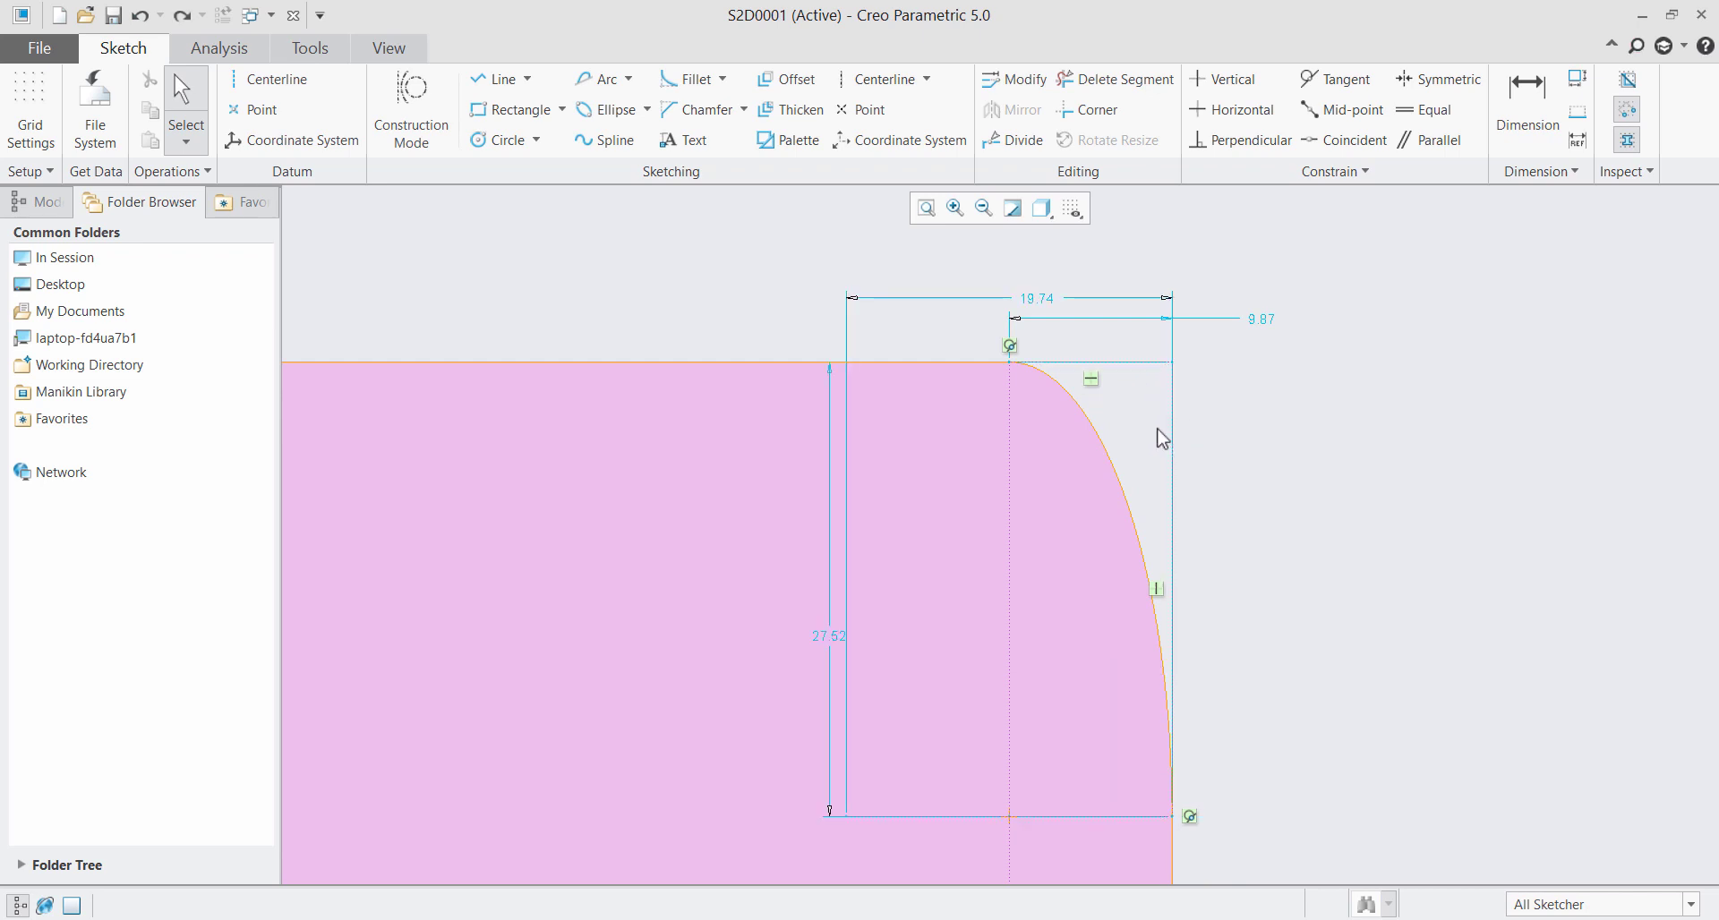
key(ctrl+z)
key(ctrl+z)
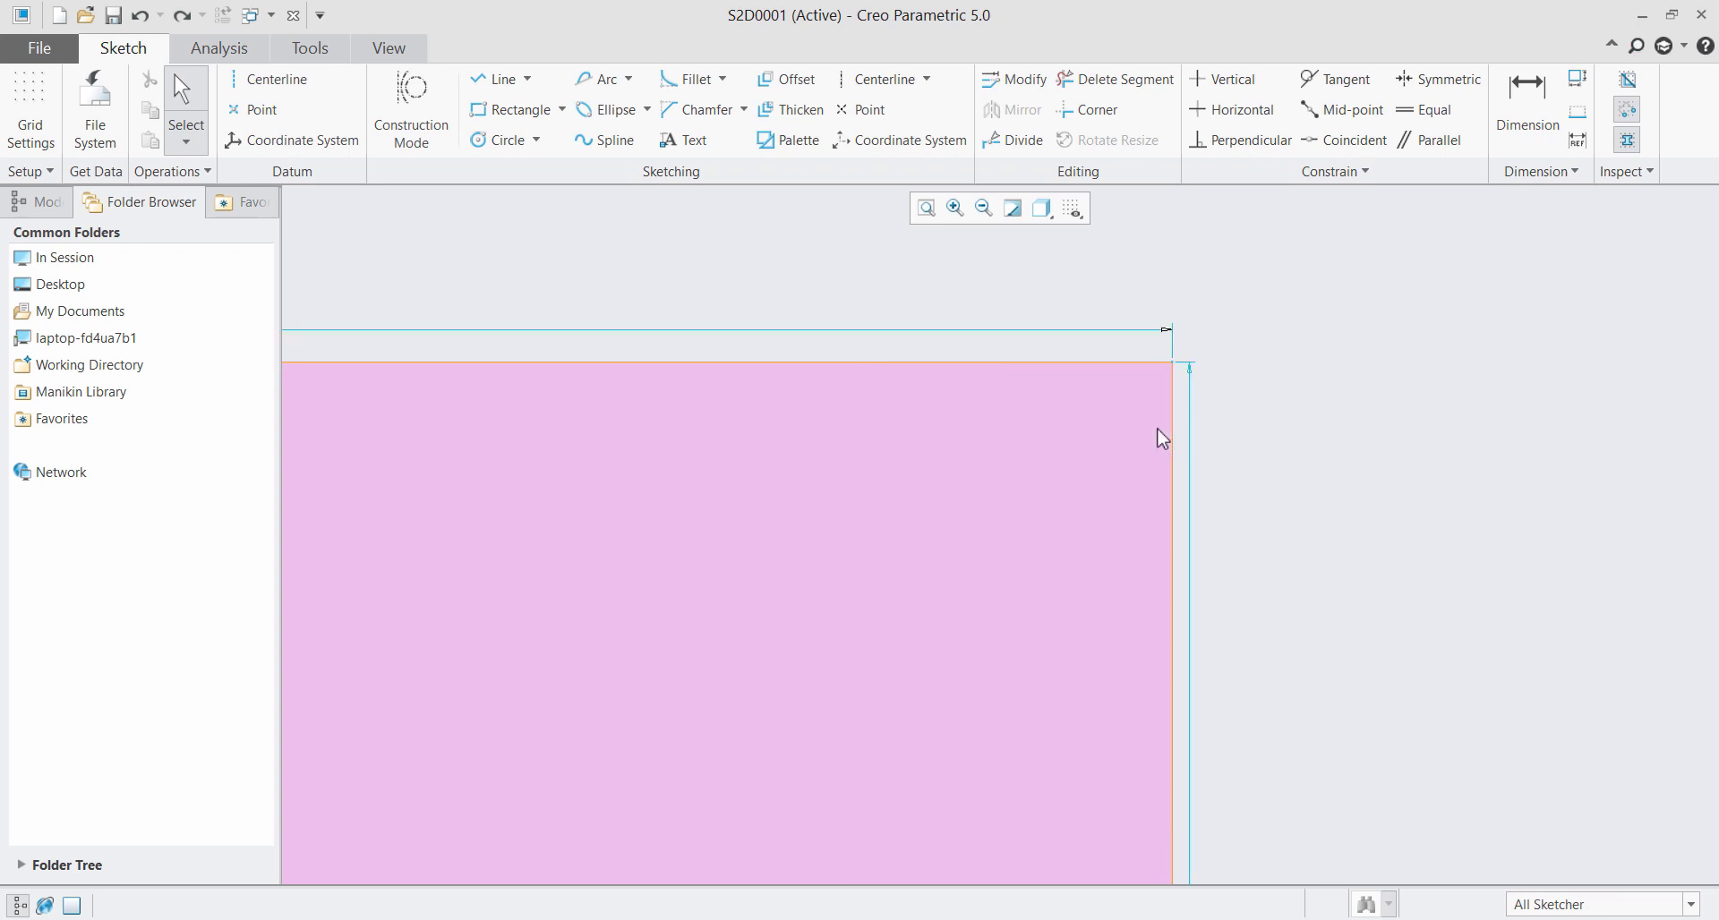
Try an Elliptical Trim fillet with axes of about 15.3 and 12.4 on the upper-right corner and undo it
click(722, 78)
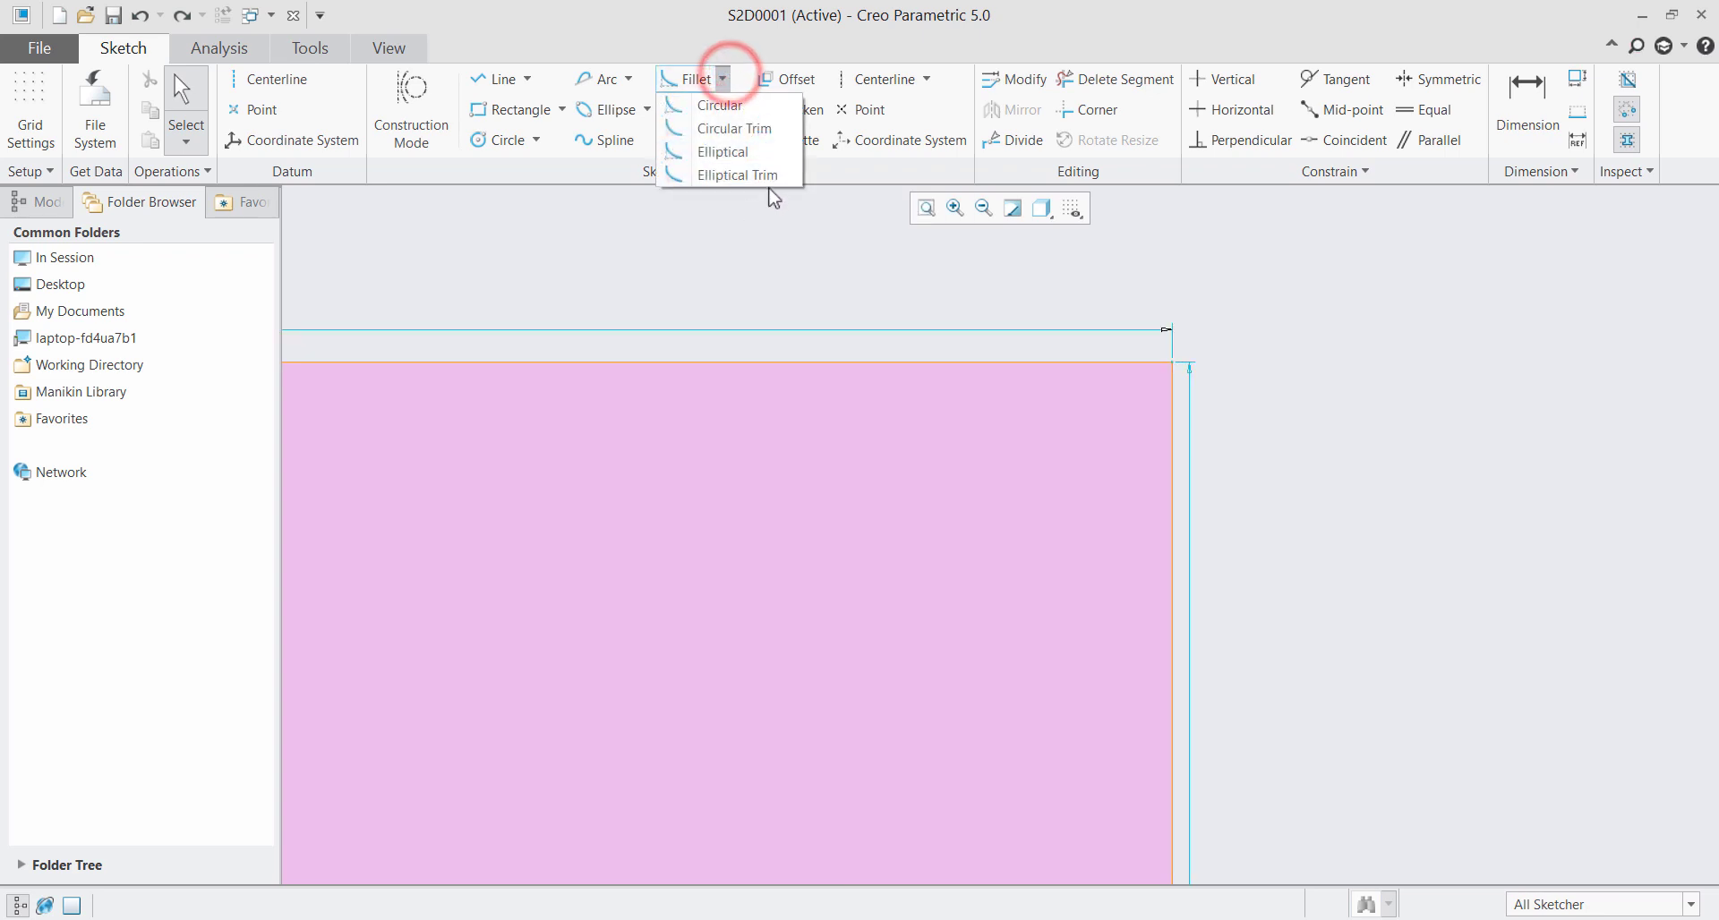
click(768, 173)
click(1046, 364)
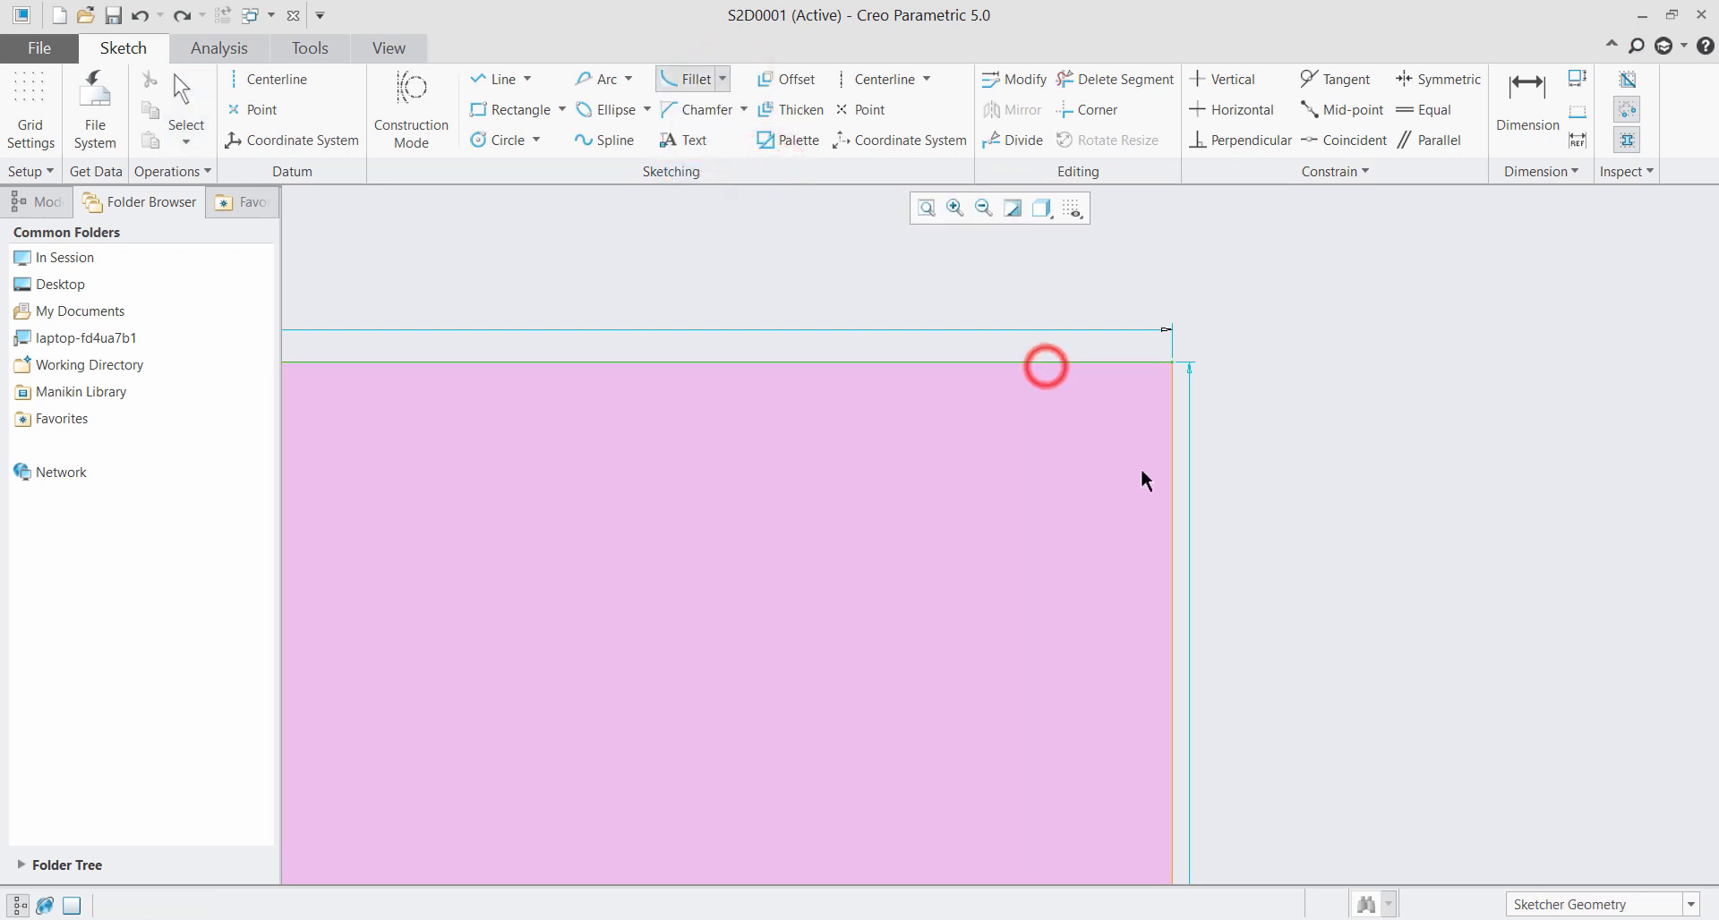
click(1173, 464)
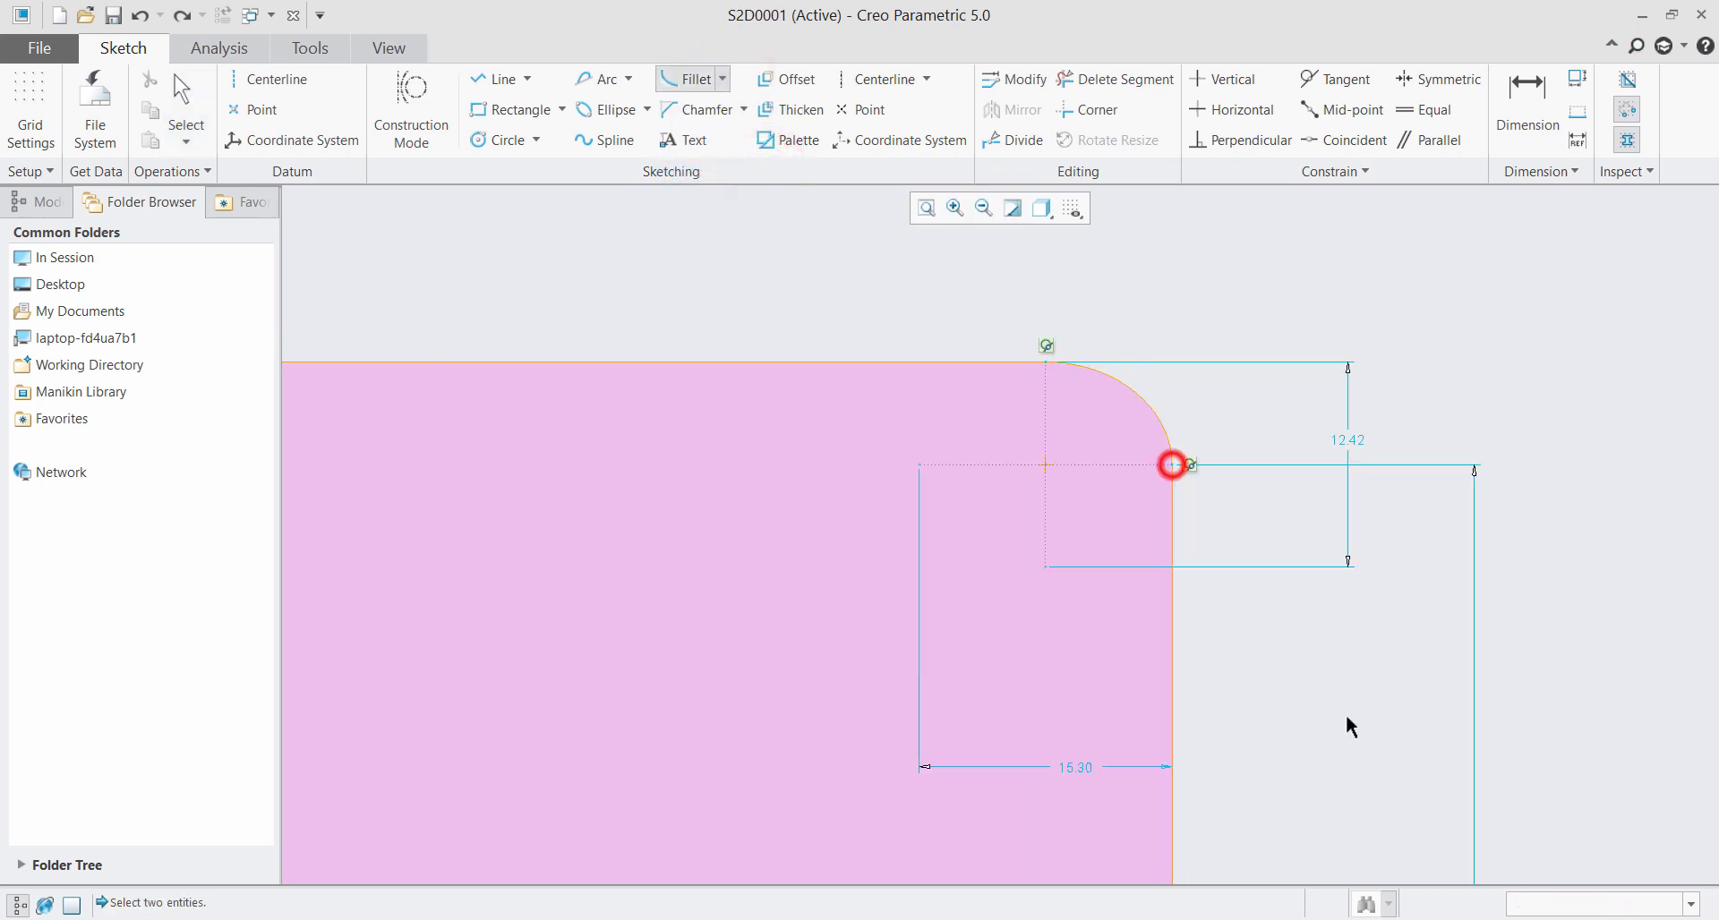
middle_click(1458, 637)
click(1456, 635)
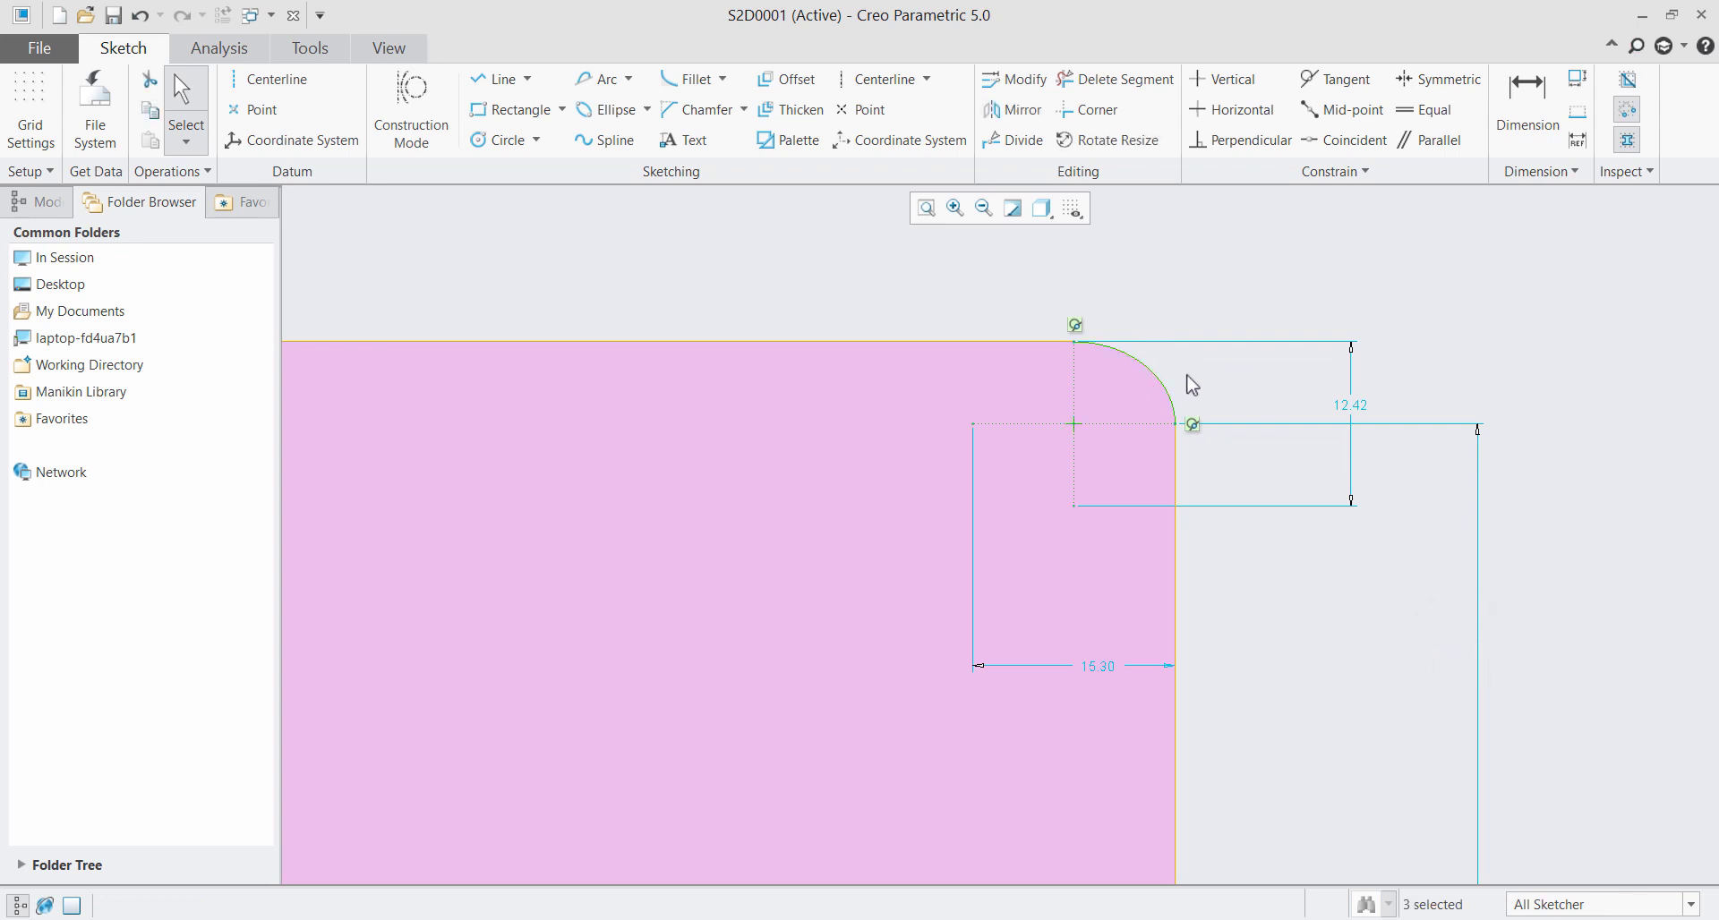
key(ctrl+z)
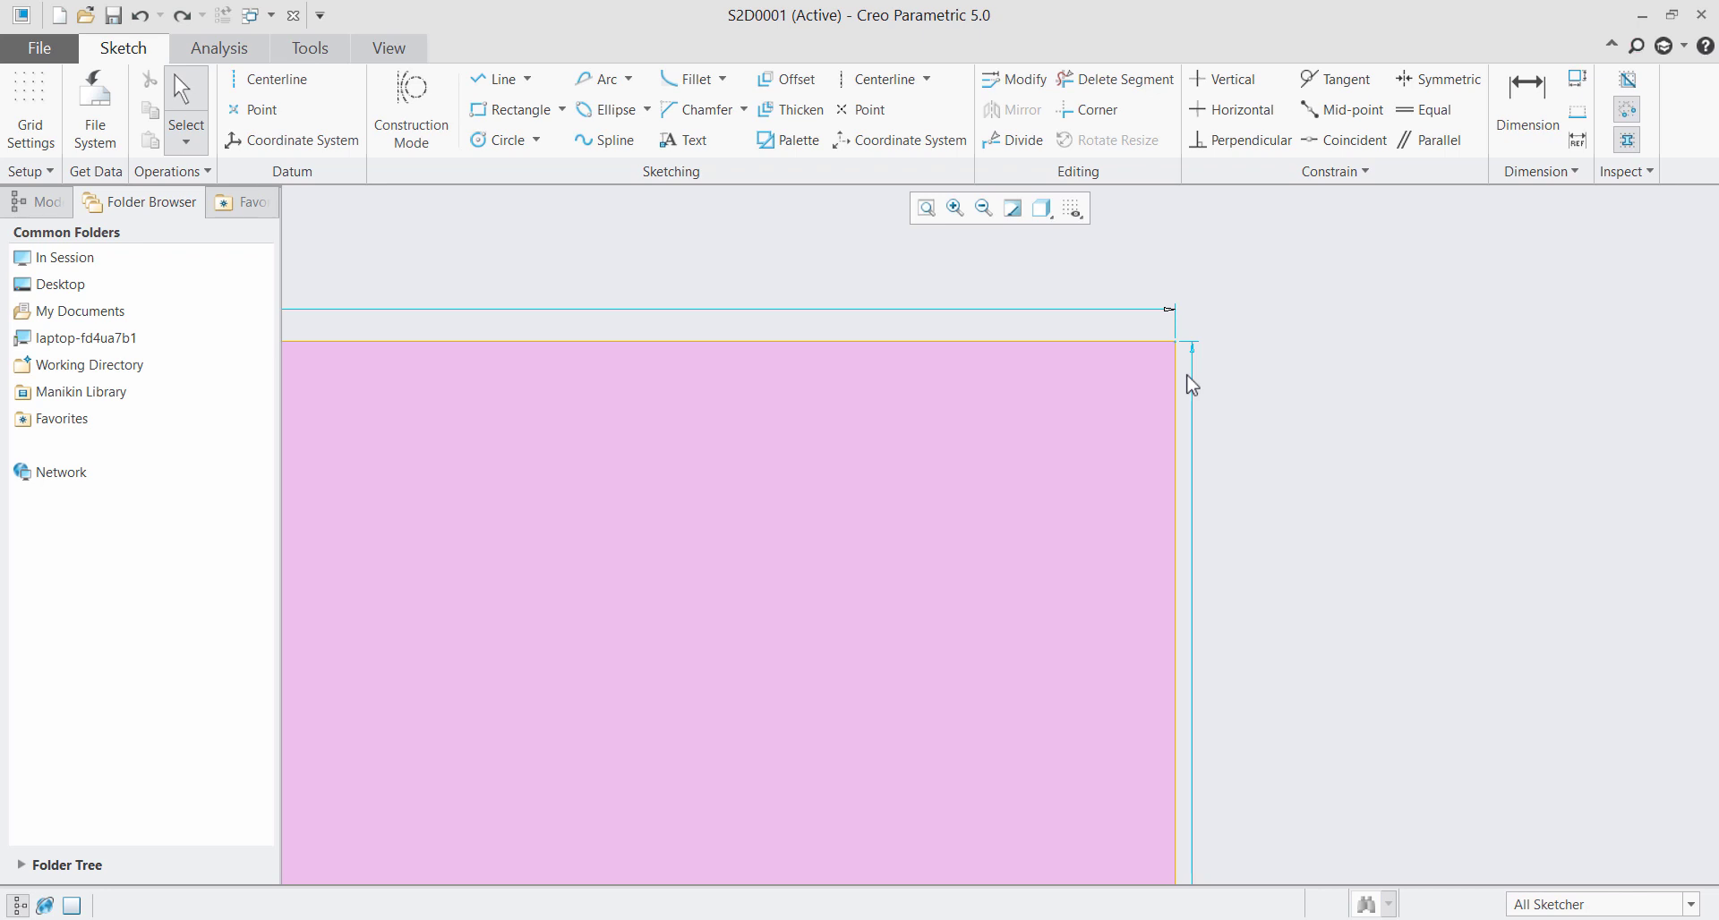
Bevel the rectangle's upper-right corner with a Chamfer about 9.2 wide and 5.8 high
click(743, 109)
click(736, 136)
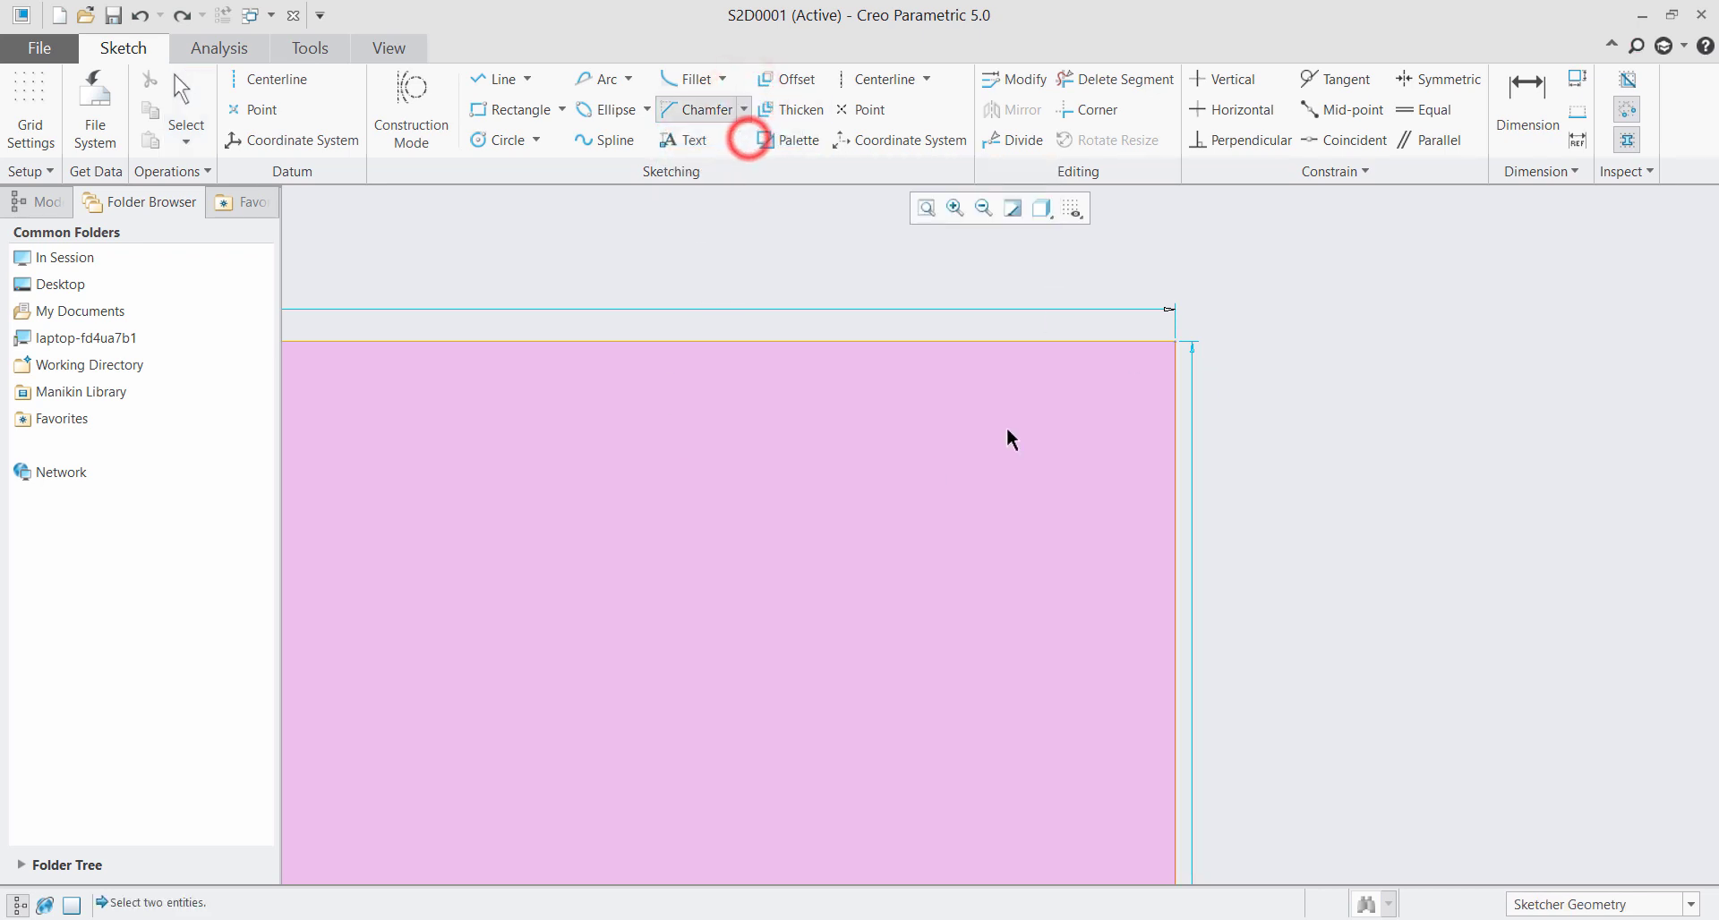
click(1054, 345)
click(1177, 419)
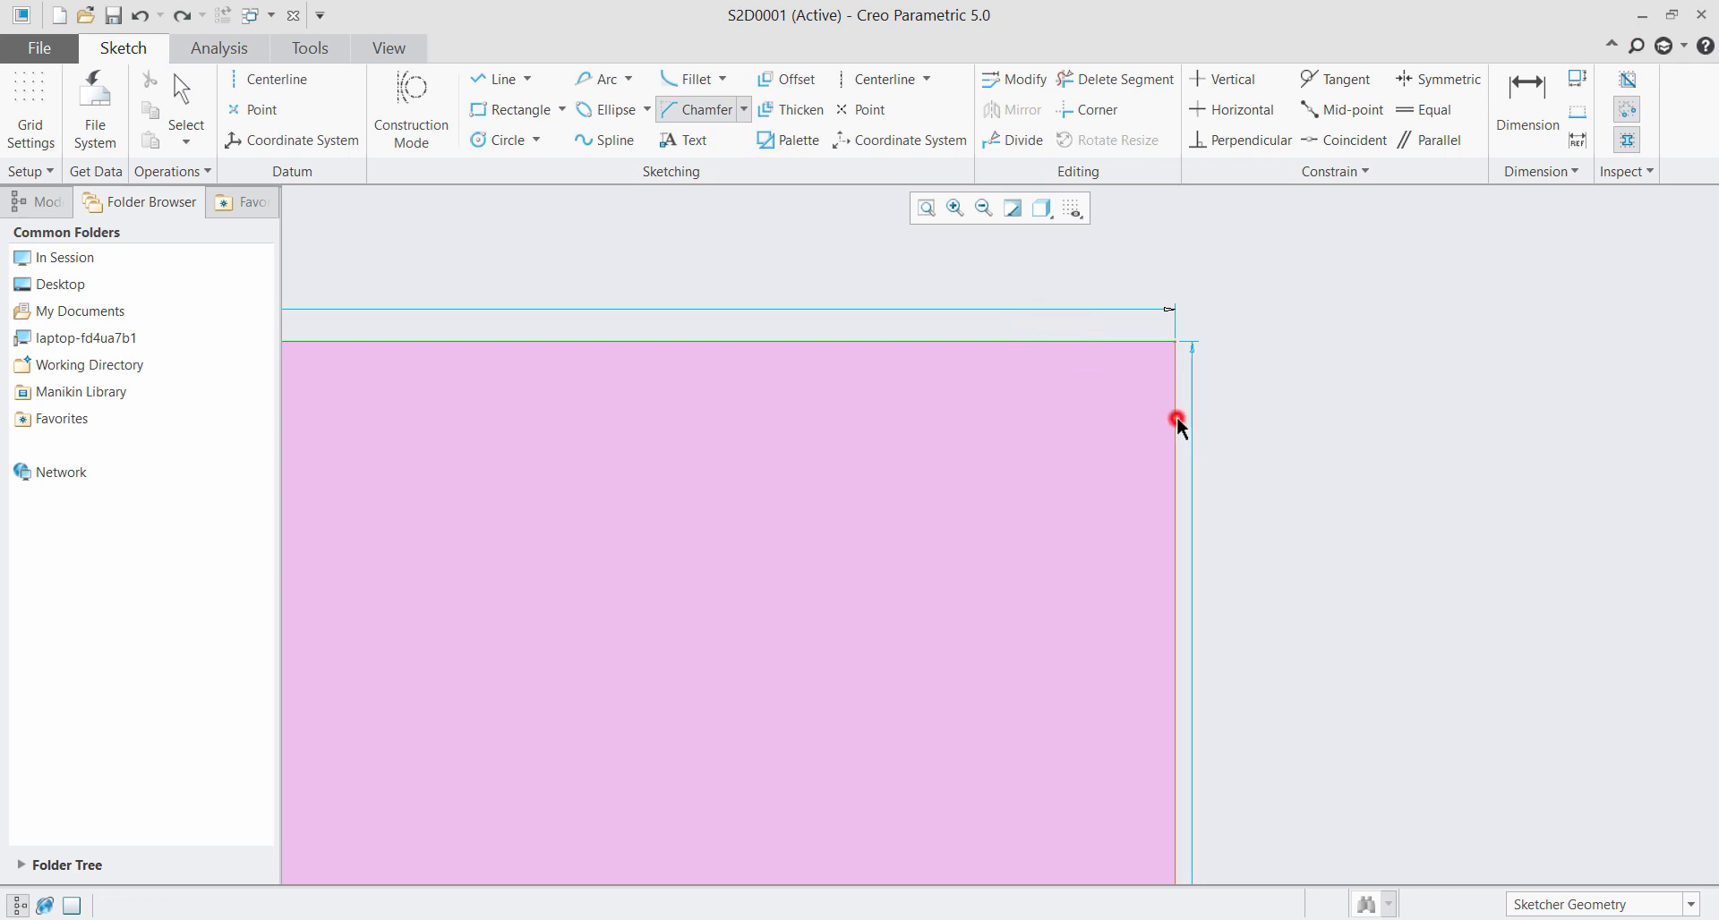
middle_click(1410, 474)
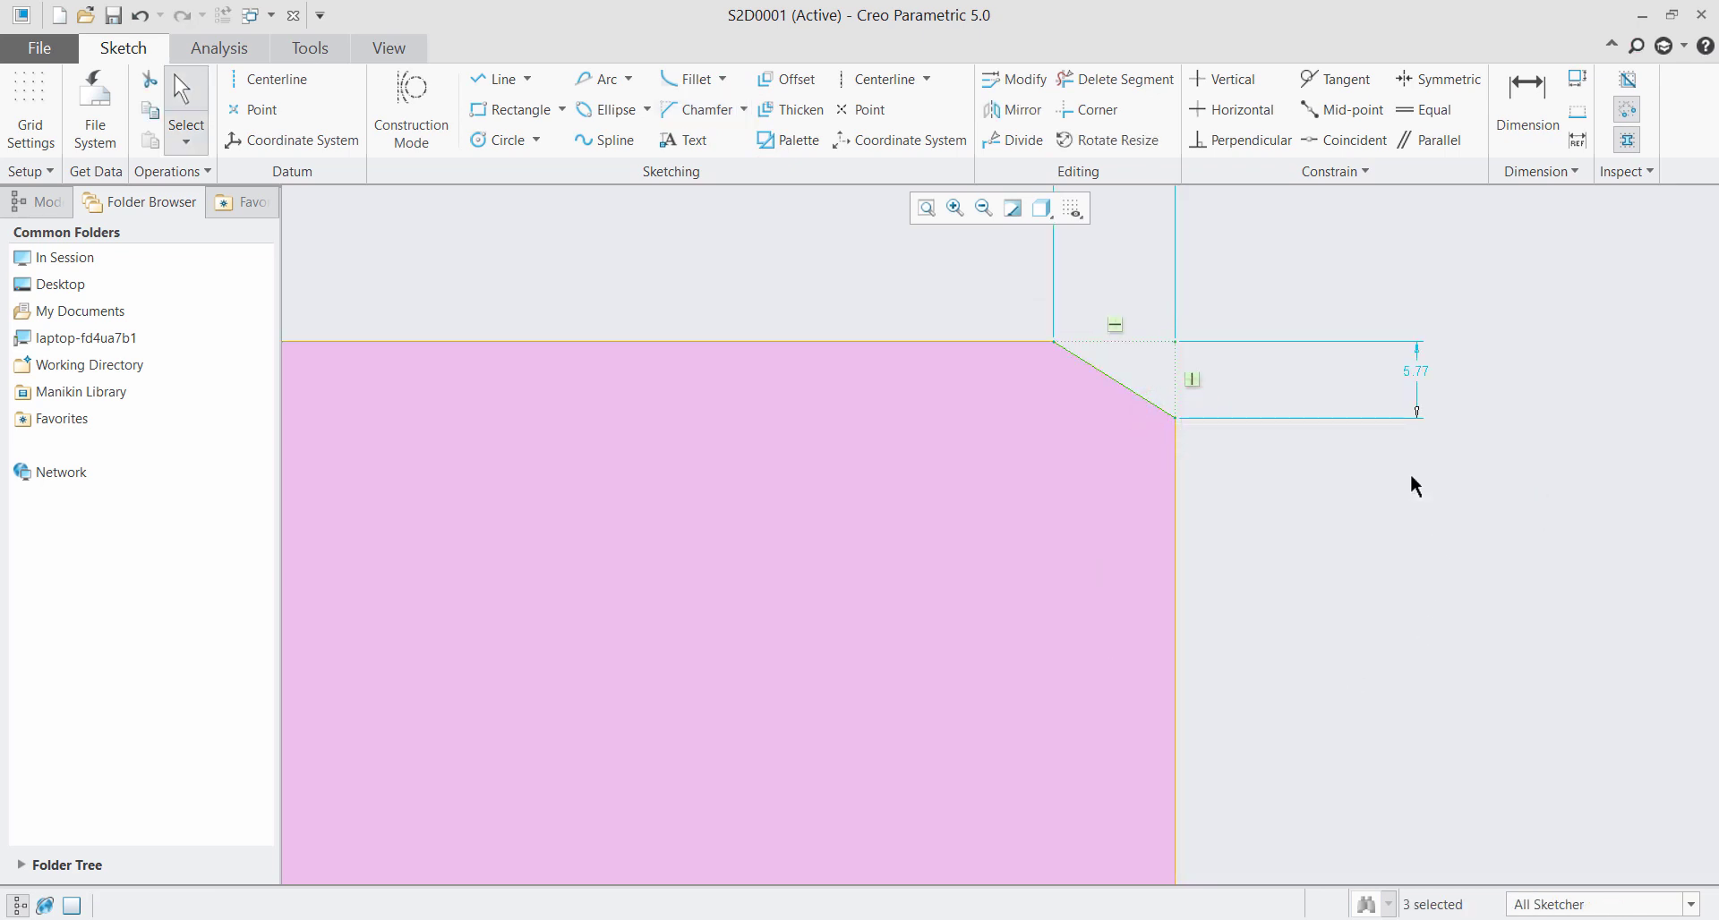
Reposition the chamfer's width and height dimensions close to the corner, outside the profile
scroll(1143, 556, up, 1)
scroll(1095, 327, down, 3)
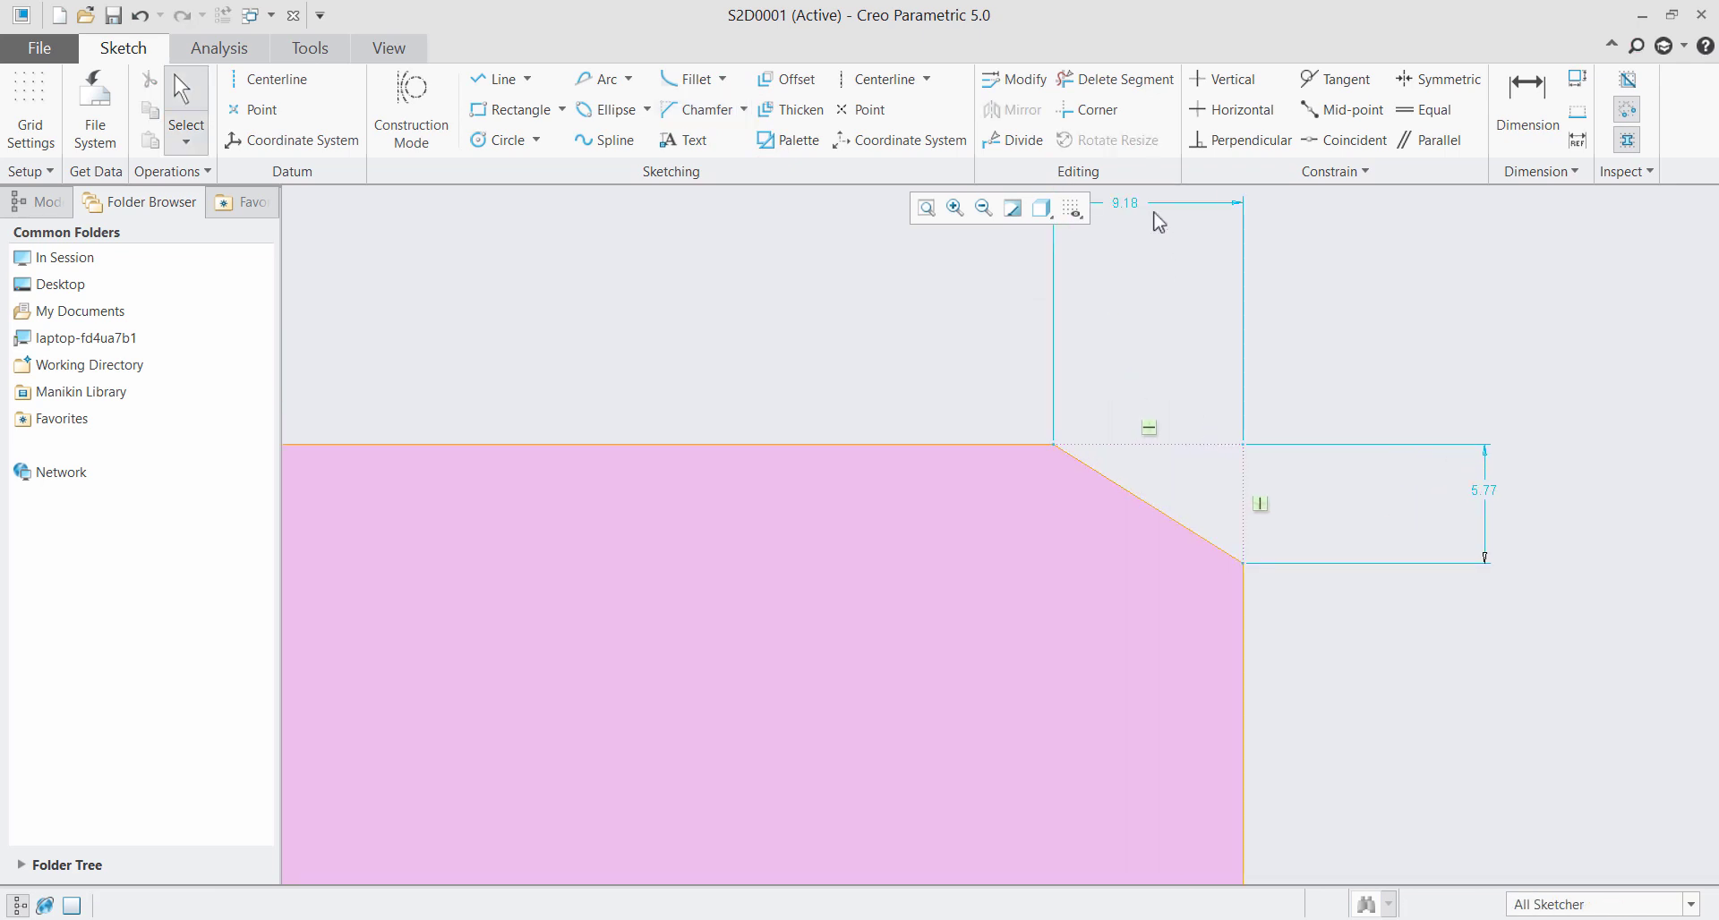
drag(1140, 206, 1208, 414)
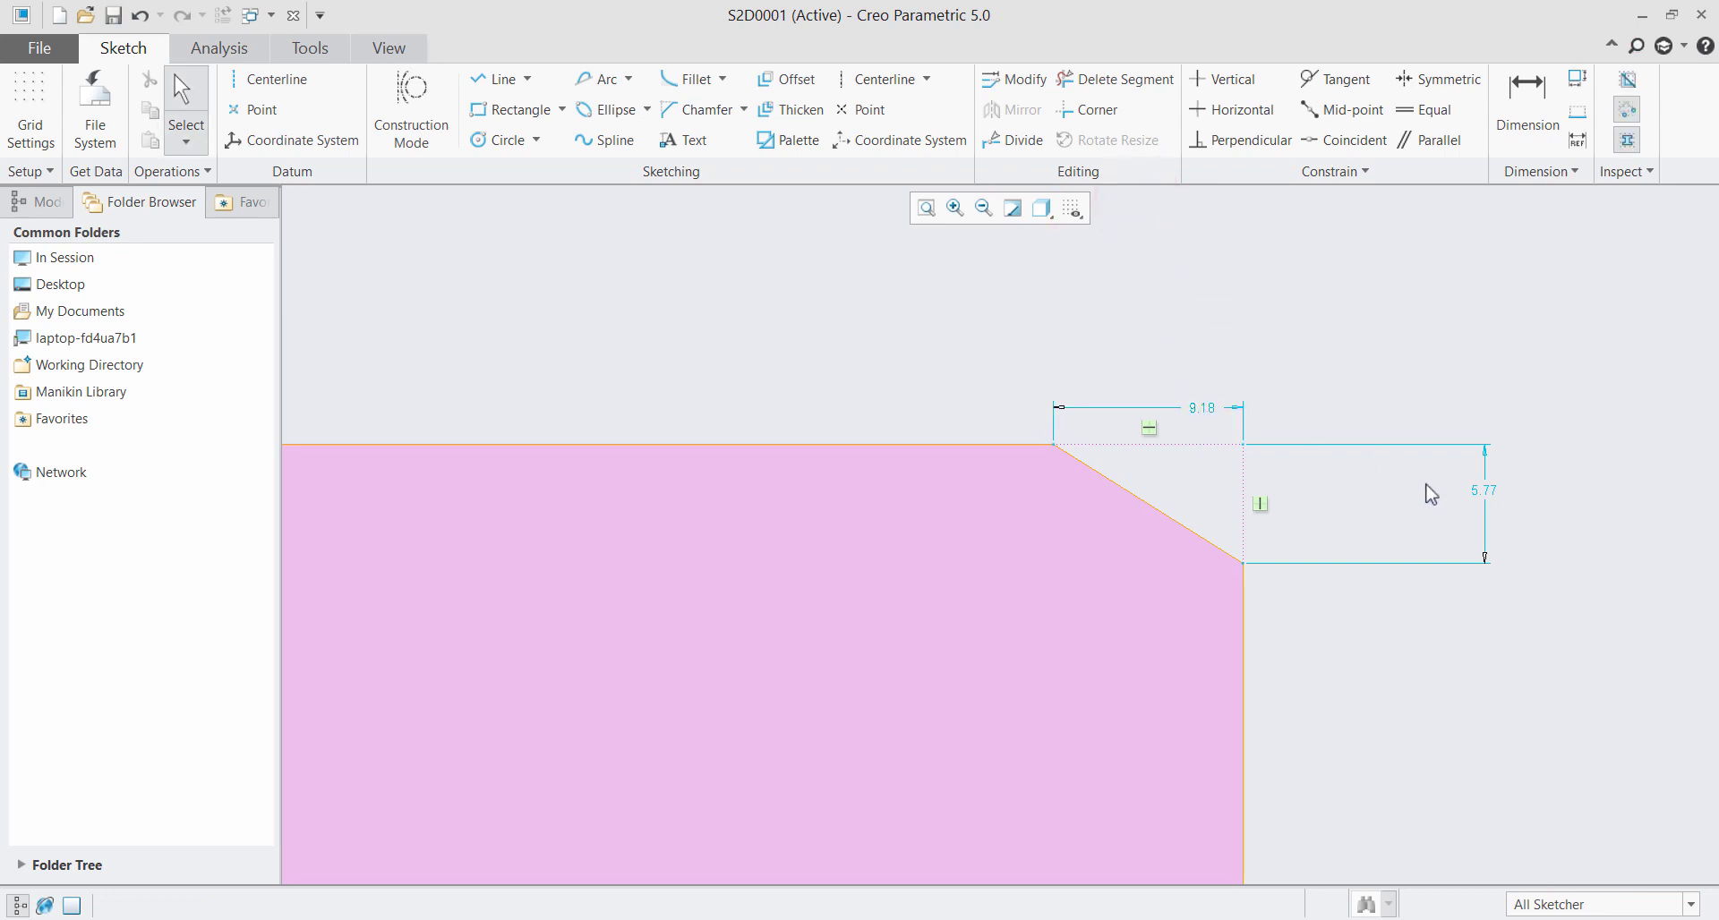
drag(1485, 497, 1293, 428)
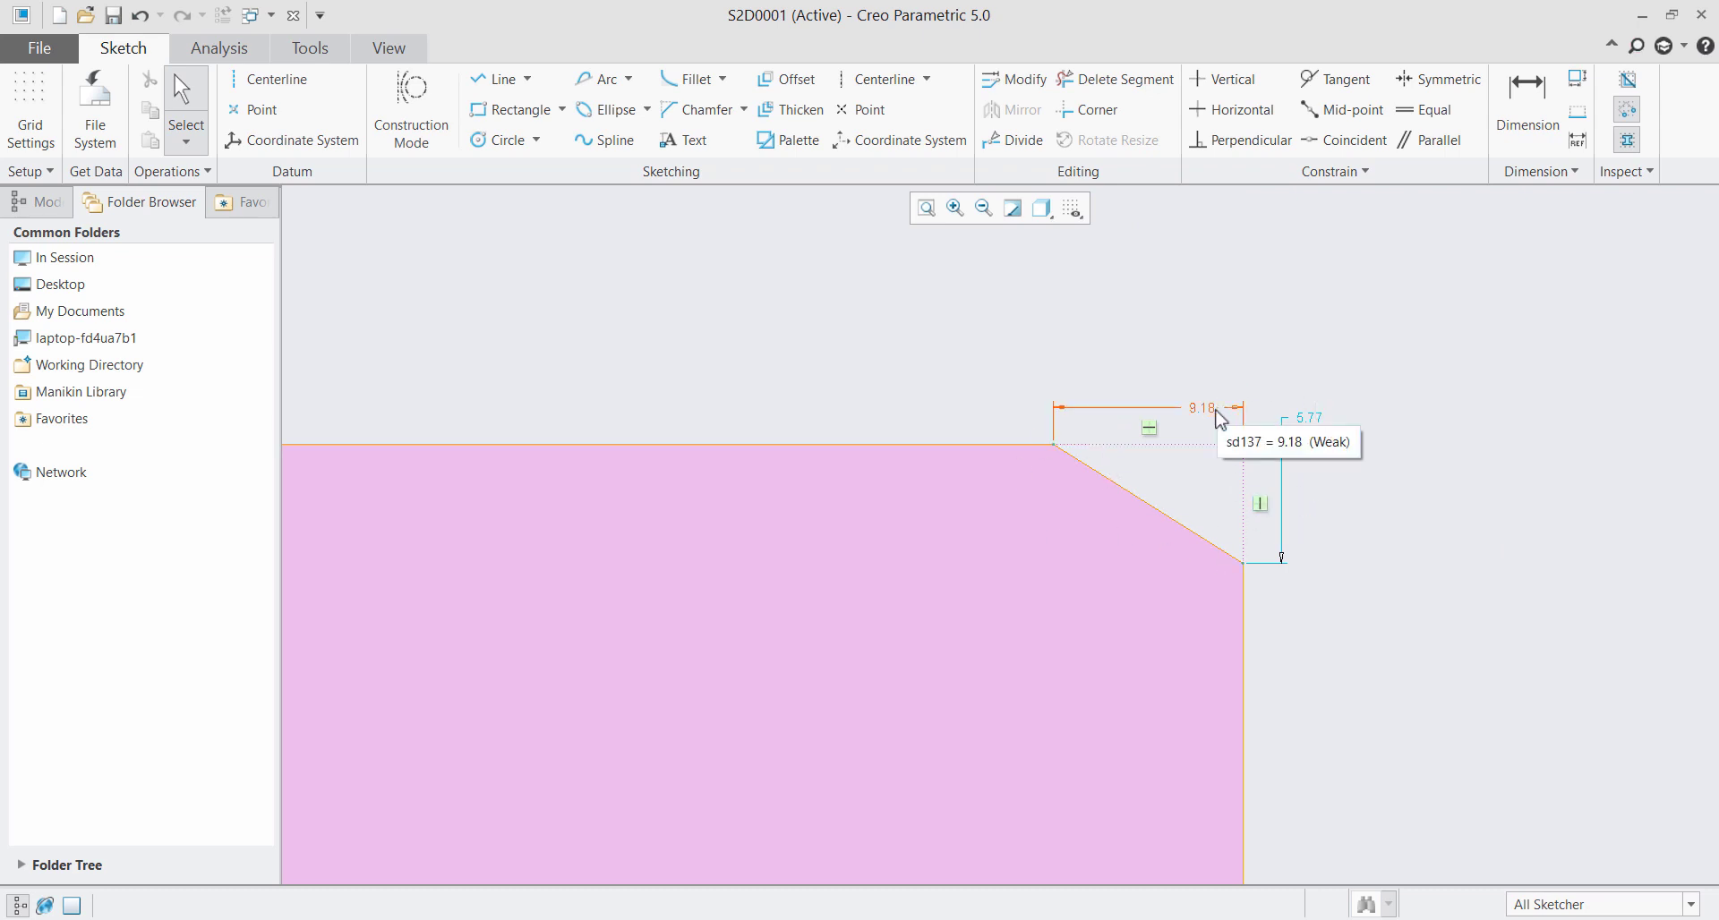
scroll(1399, 430, down, 5)
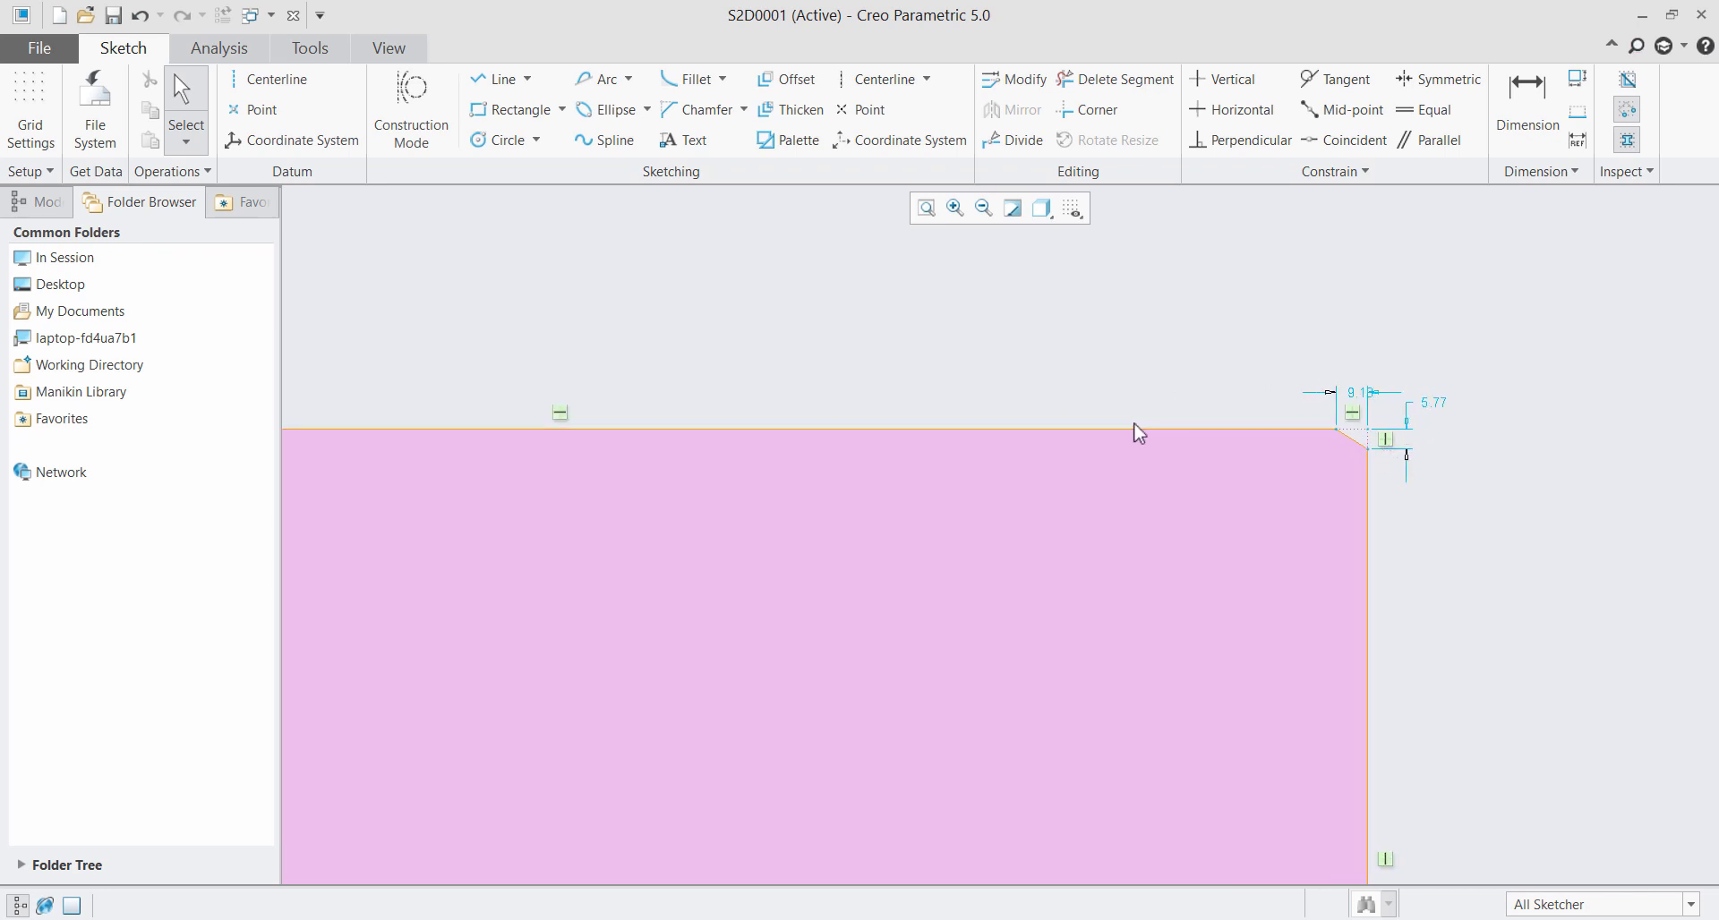
scroll(1405, 416, up, 3)
scroll(1214, 486, up, 2)
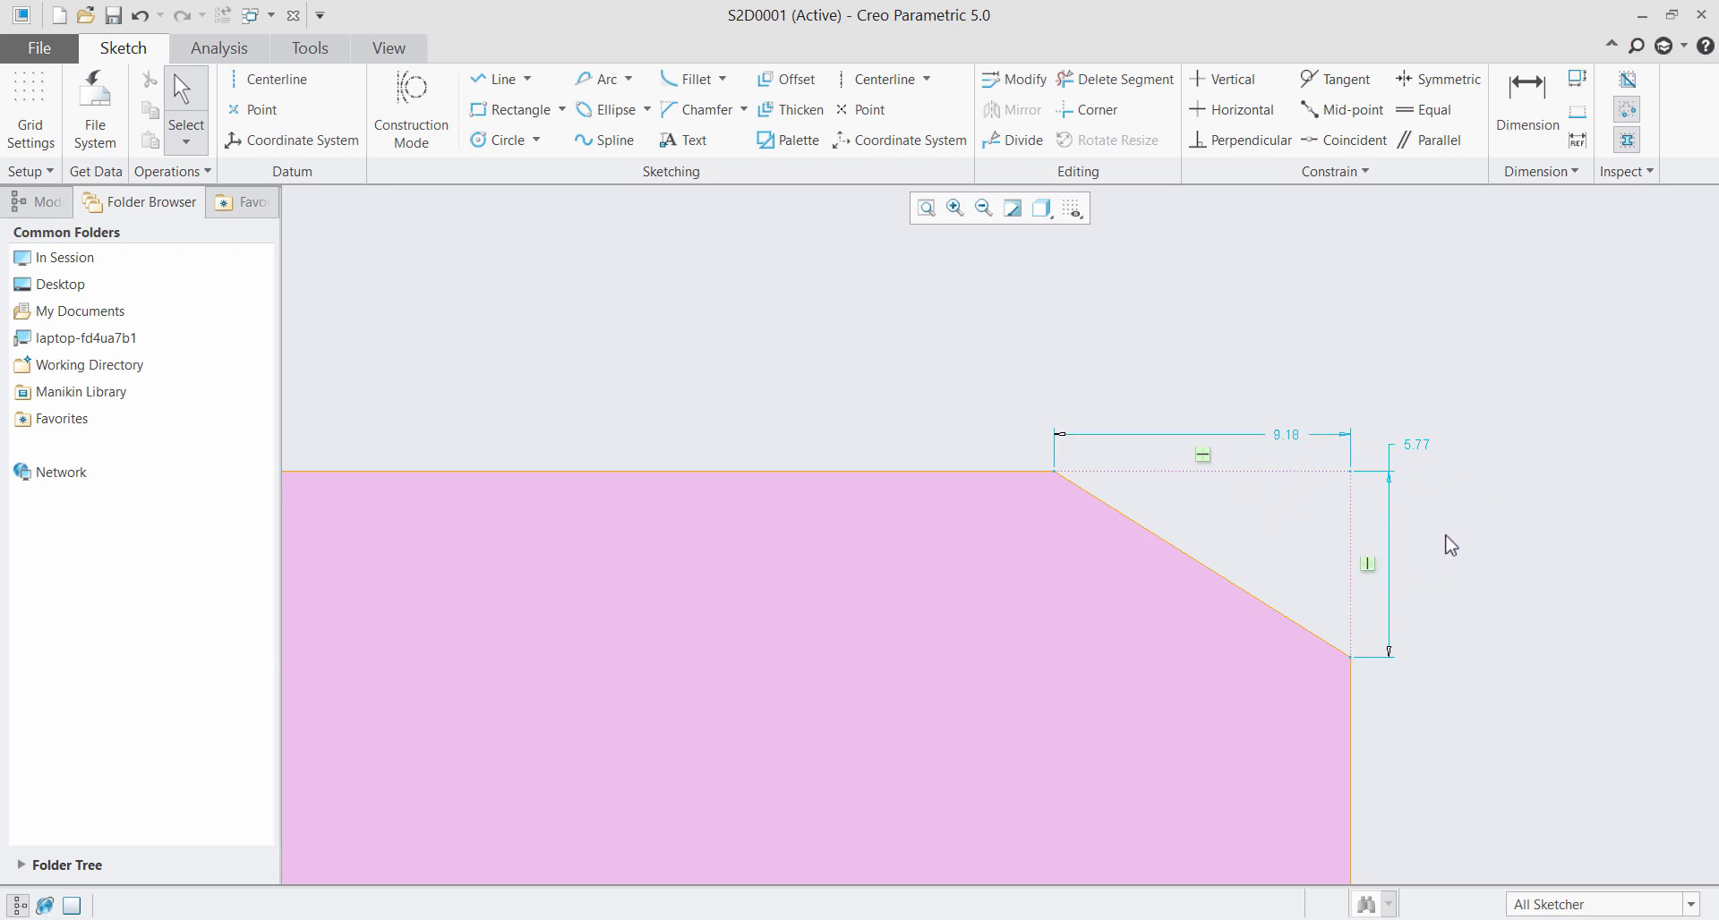
Undo the chamfer's dimension moves and the chamfer on the upper-right corner
click(744, 110)
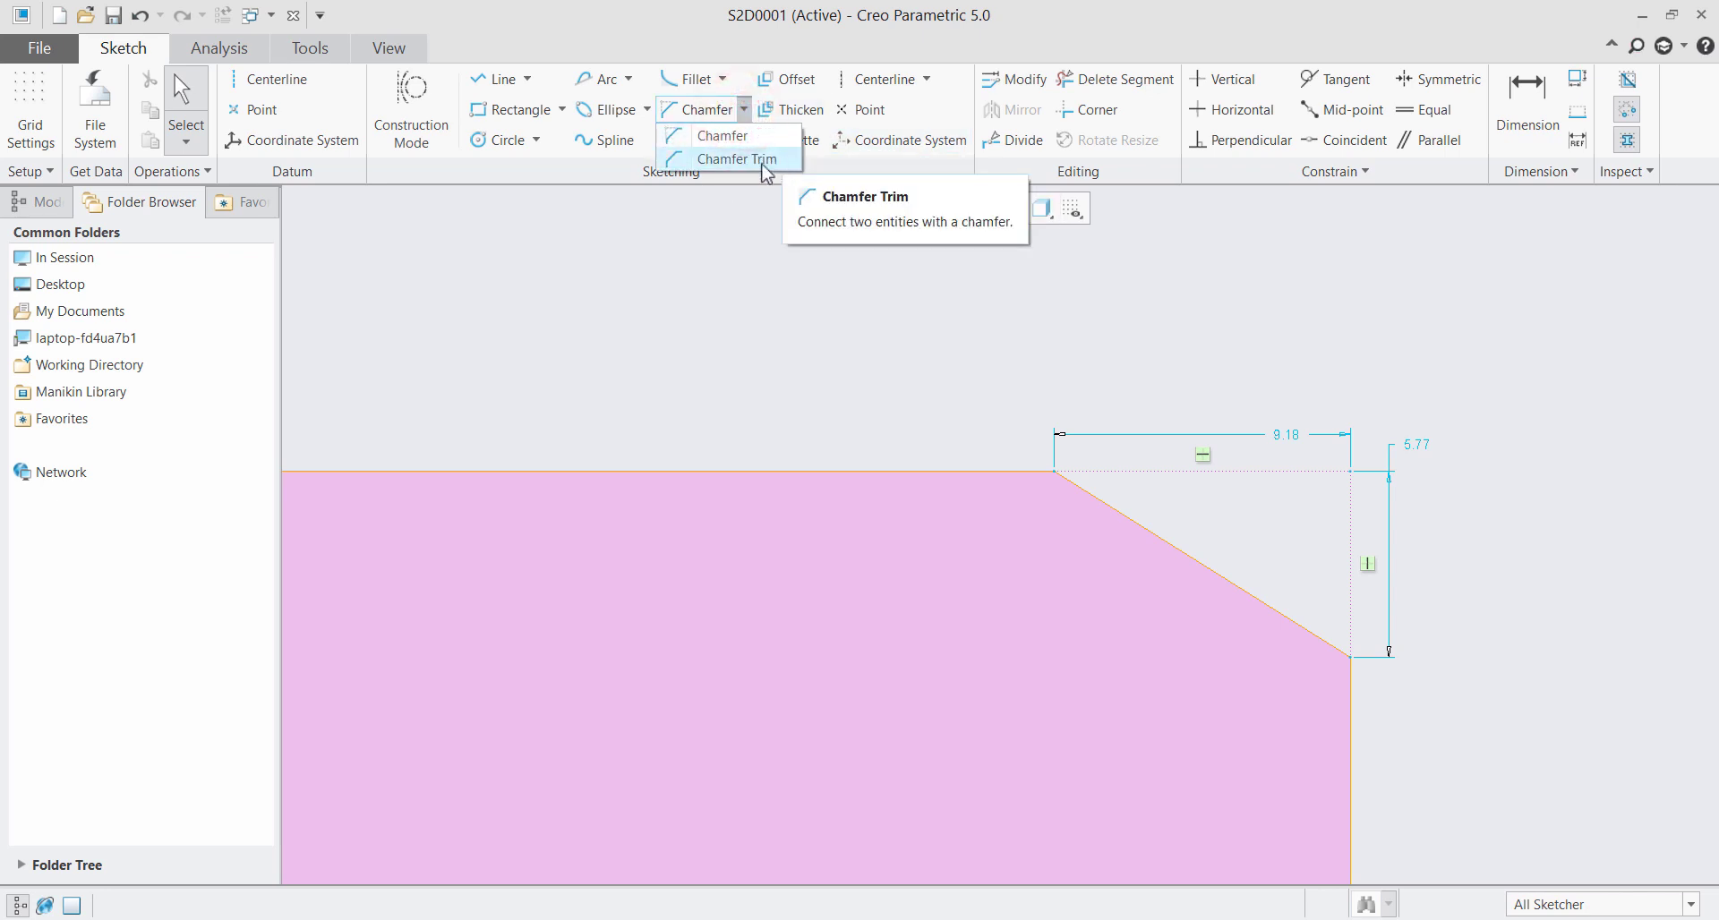
click(753, 322)
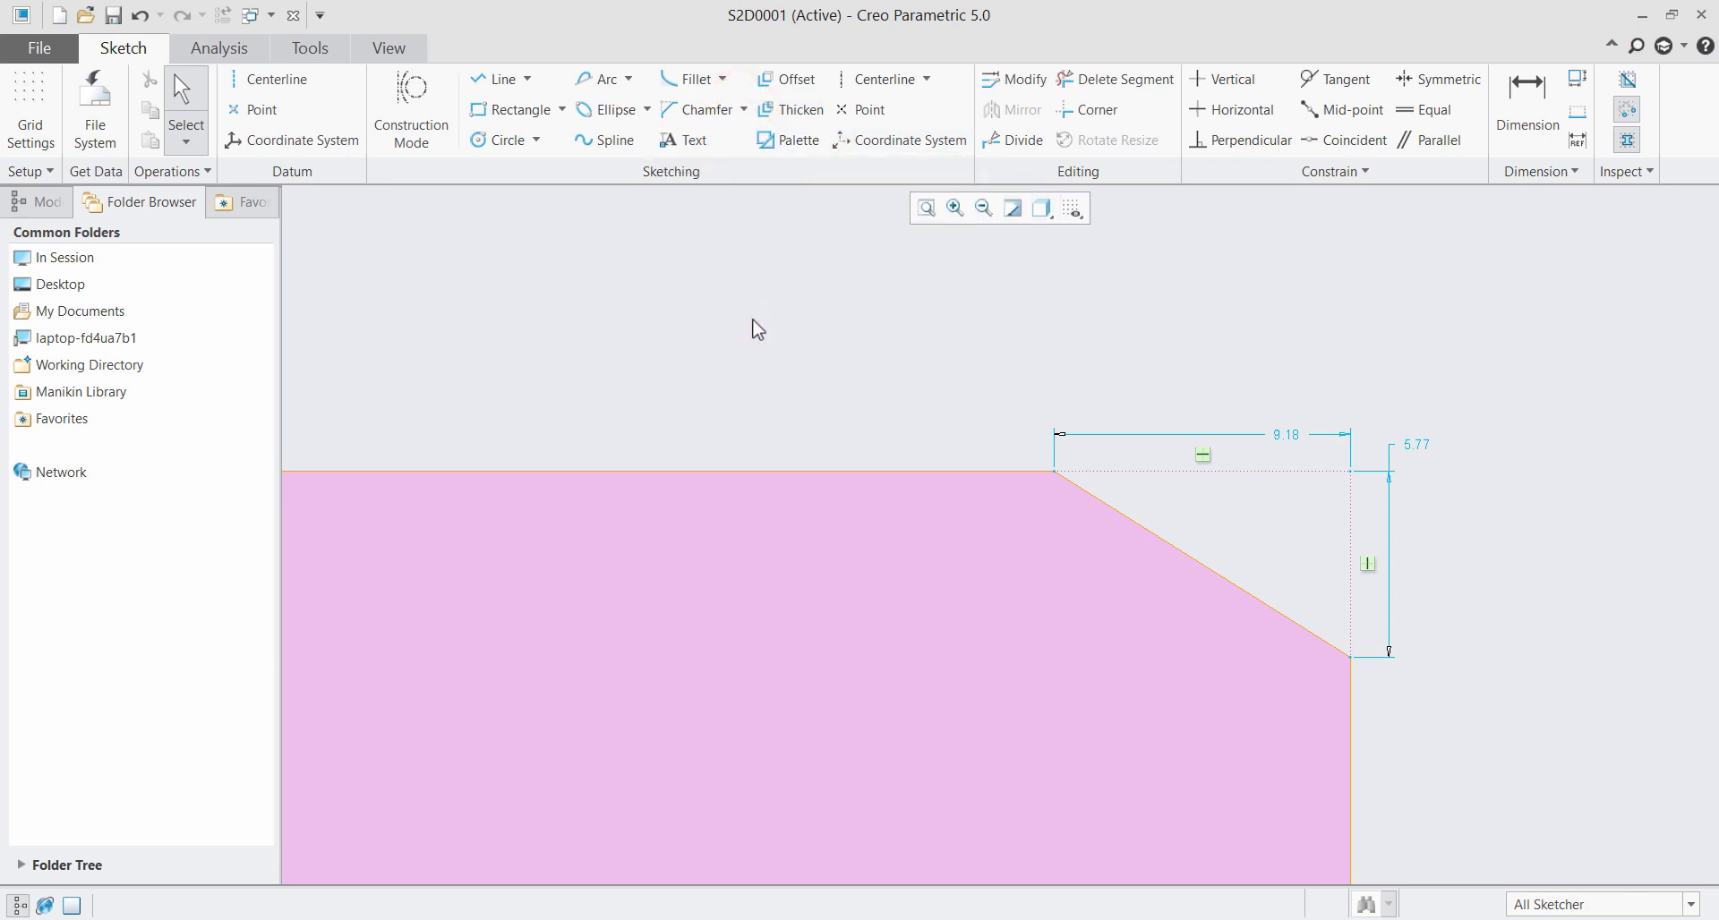
key(ctrl+z)
key(ctrl+z)
key(ctrl+z)
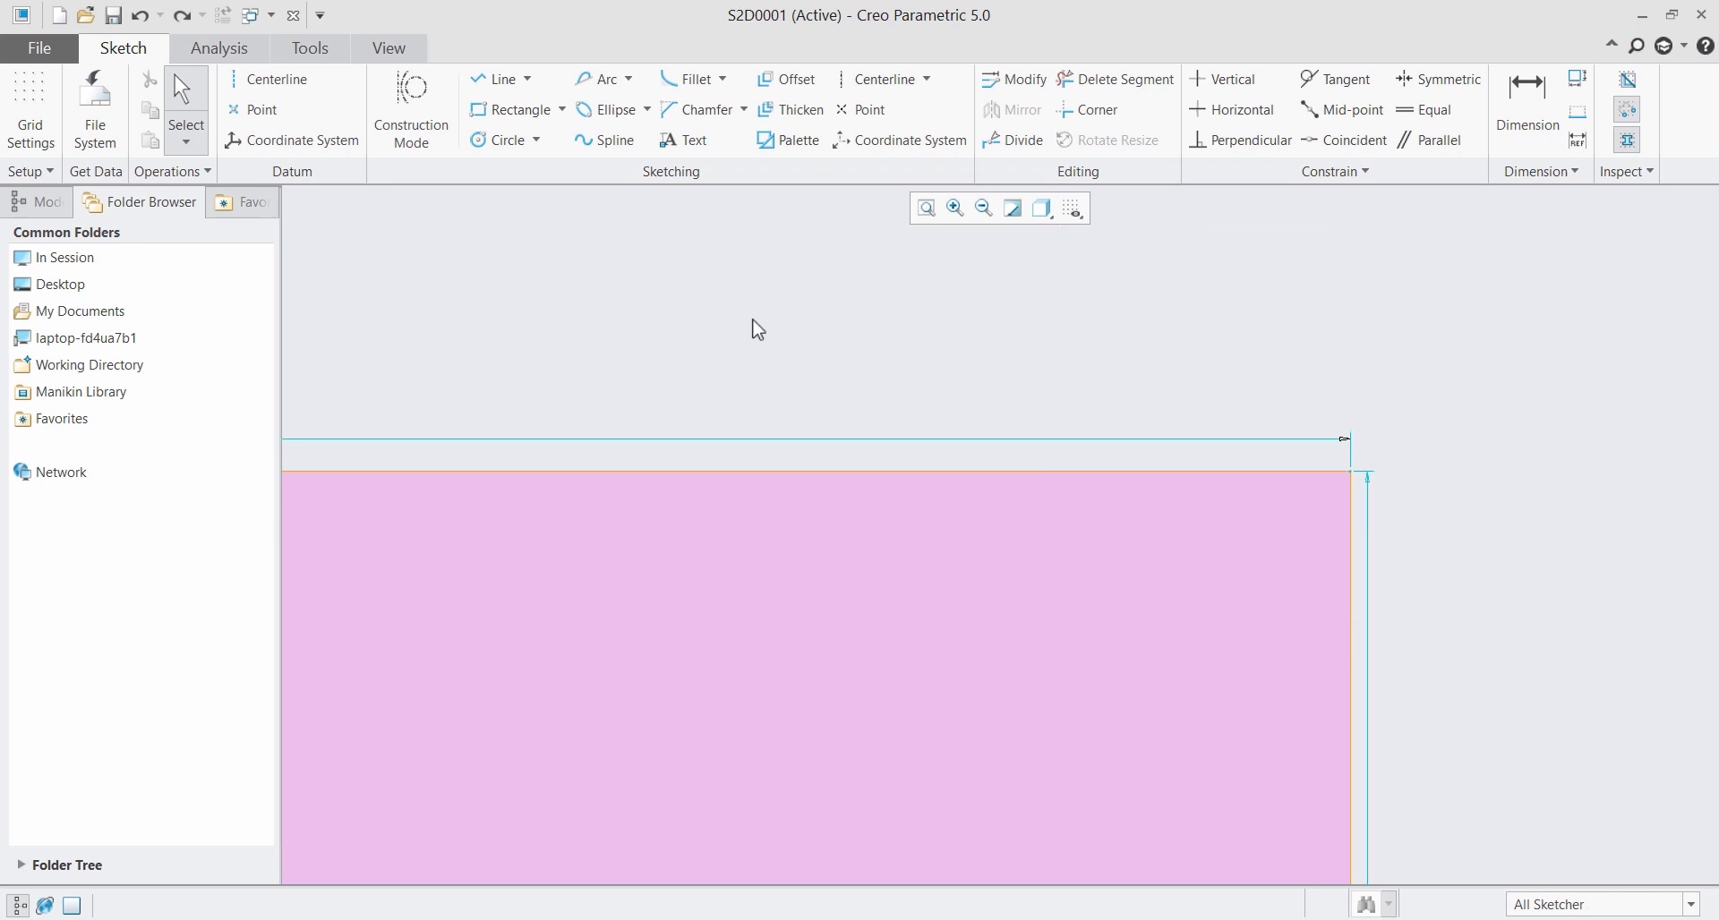
Undo the rectangle and add the sketch text "CAPTAIN DESIGN" along a vertical height line about 2.51 long
key(ctrl+z)
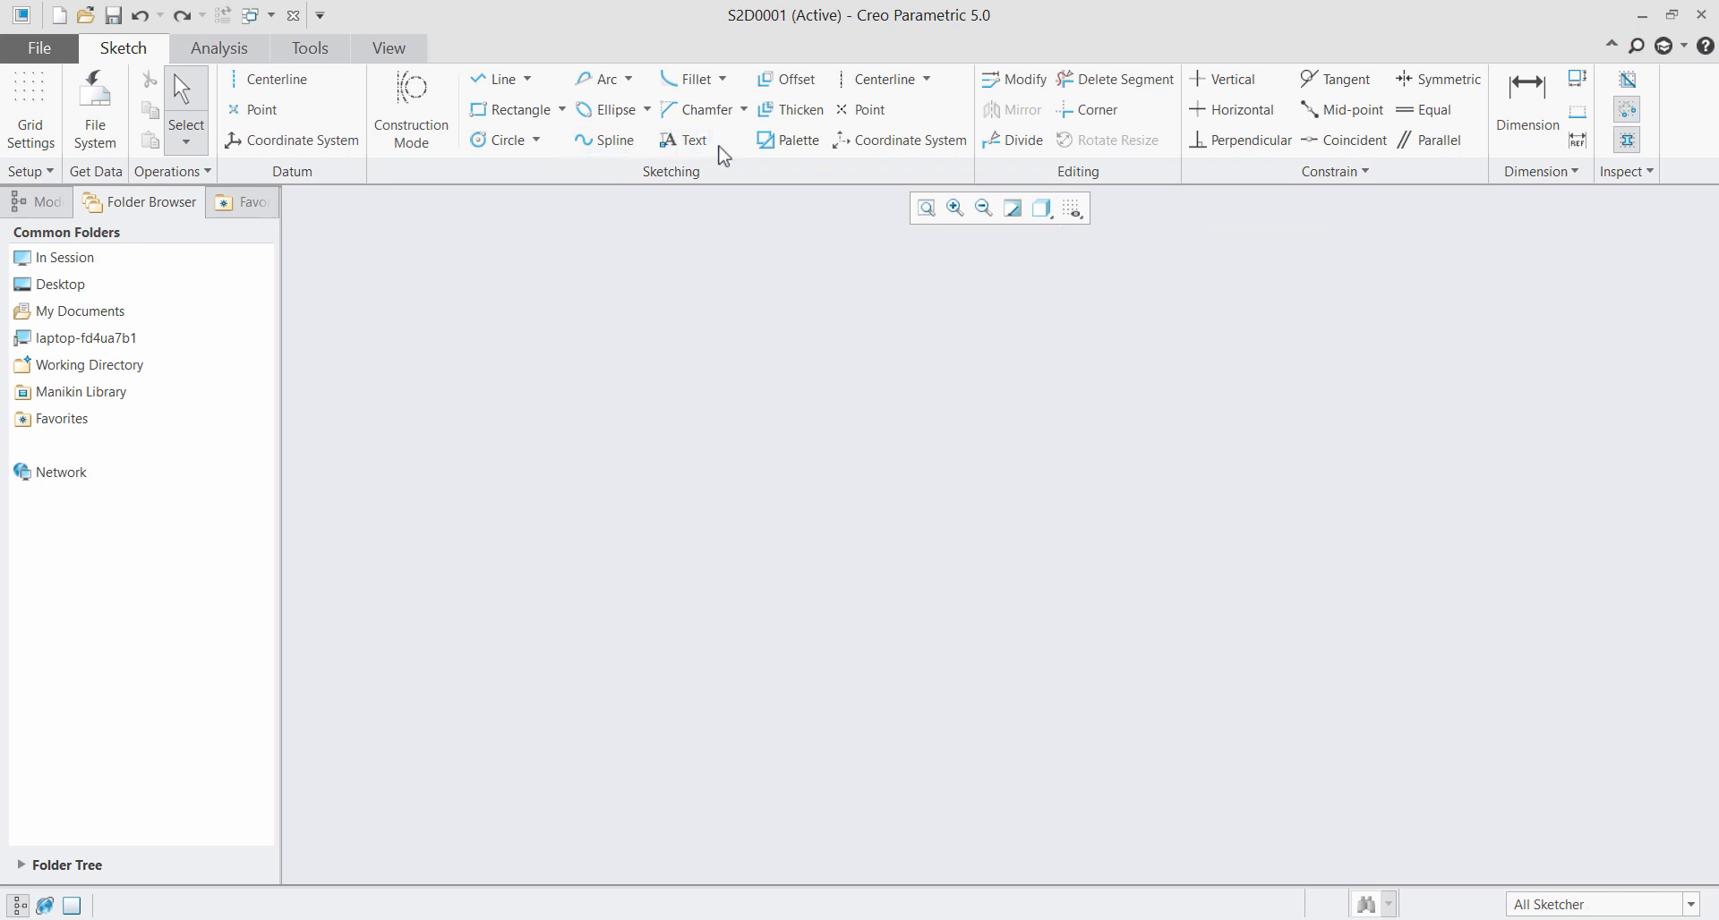
click(706, 142)
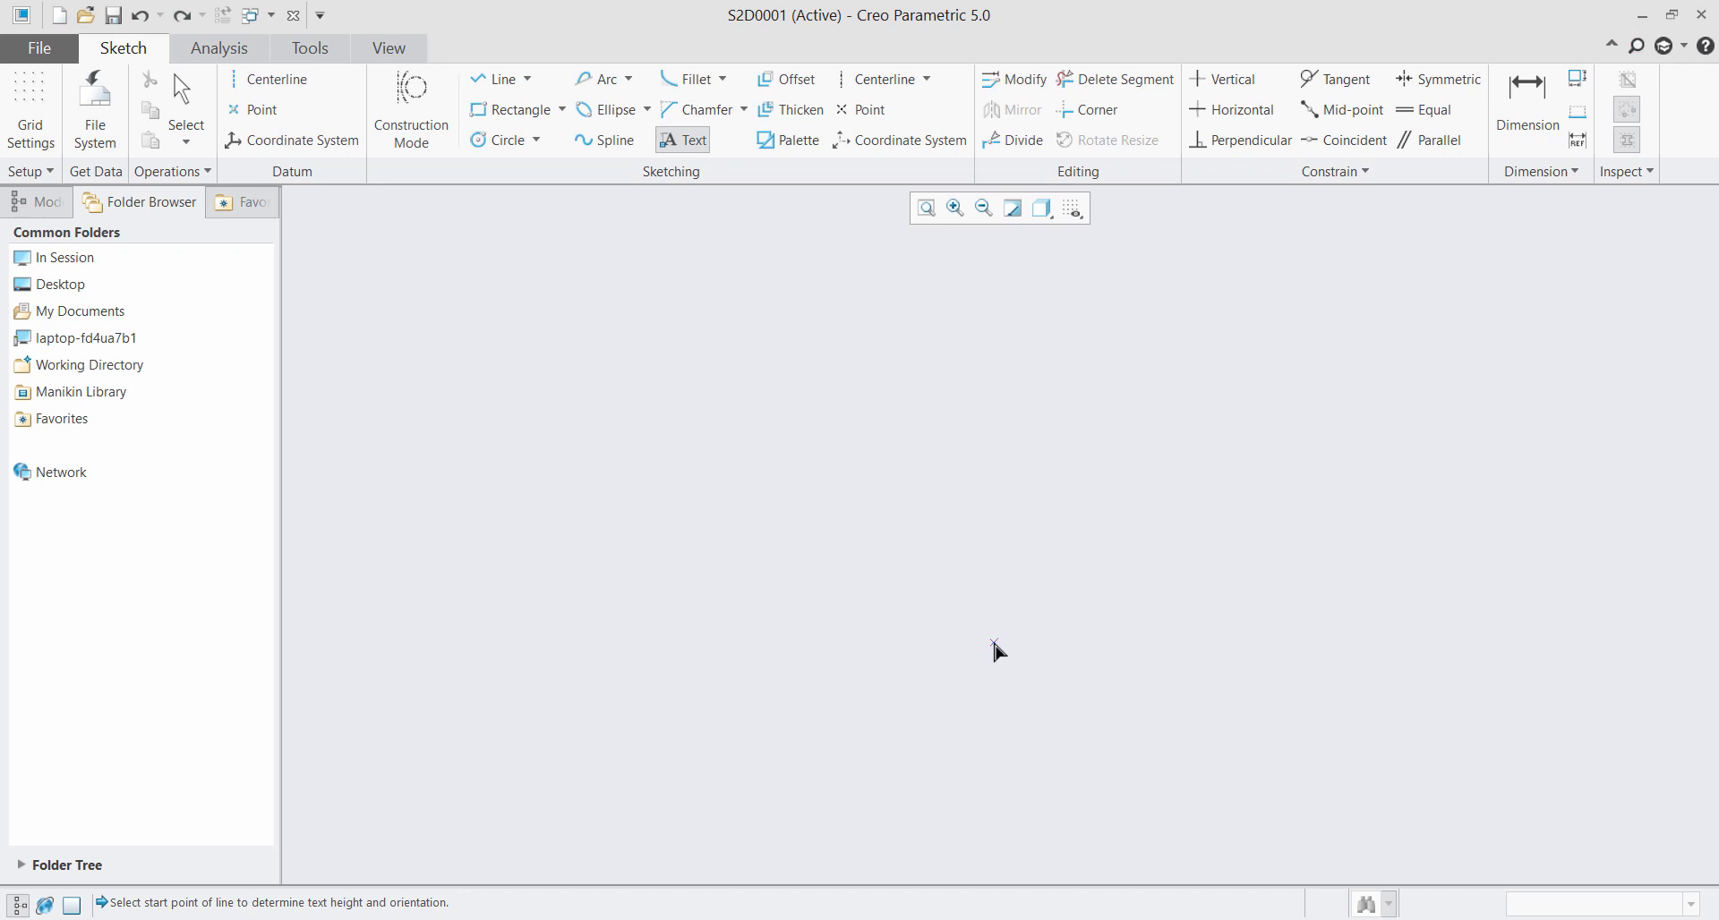
click(921, 581)
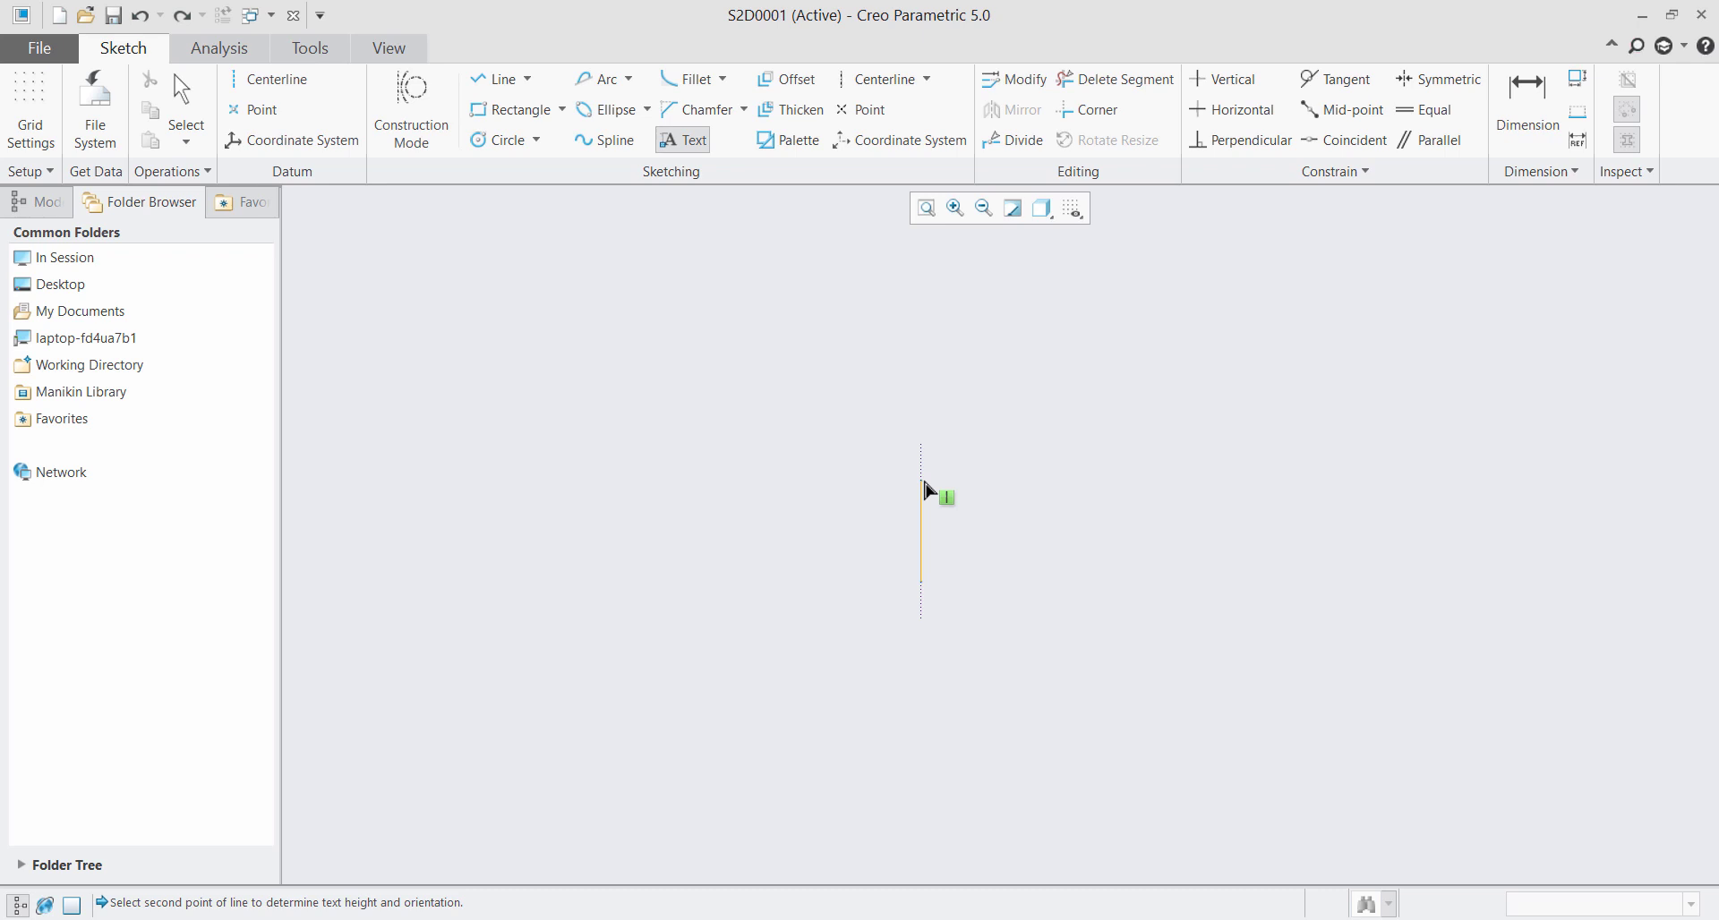
click(924, 491)
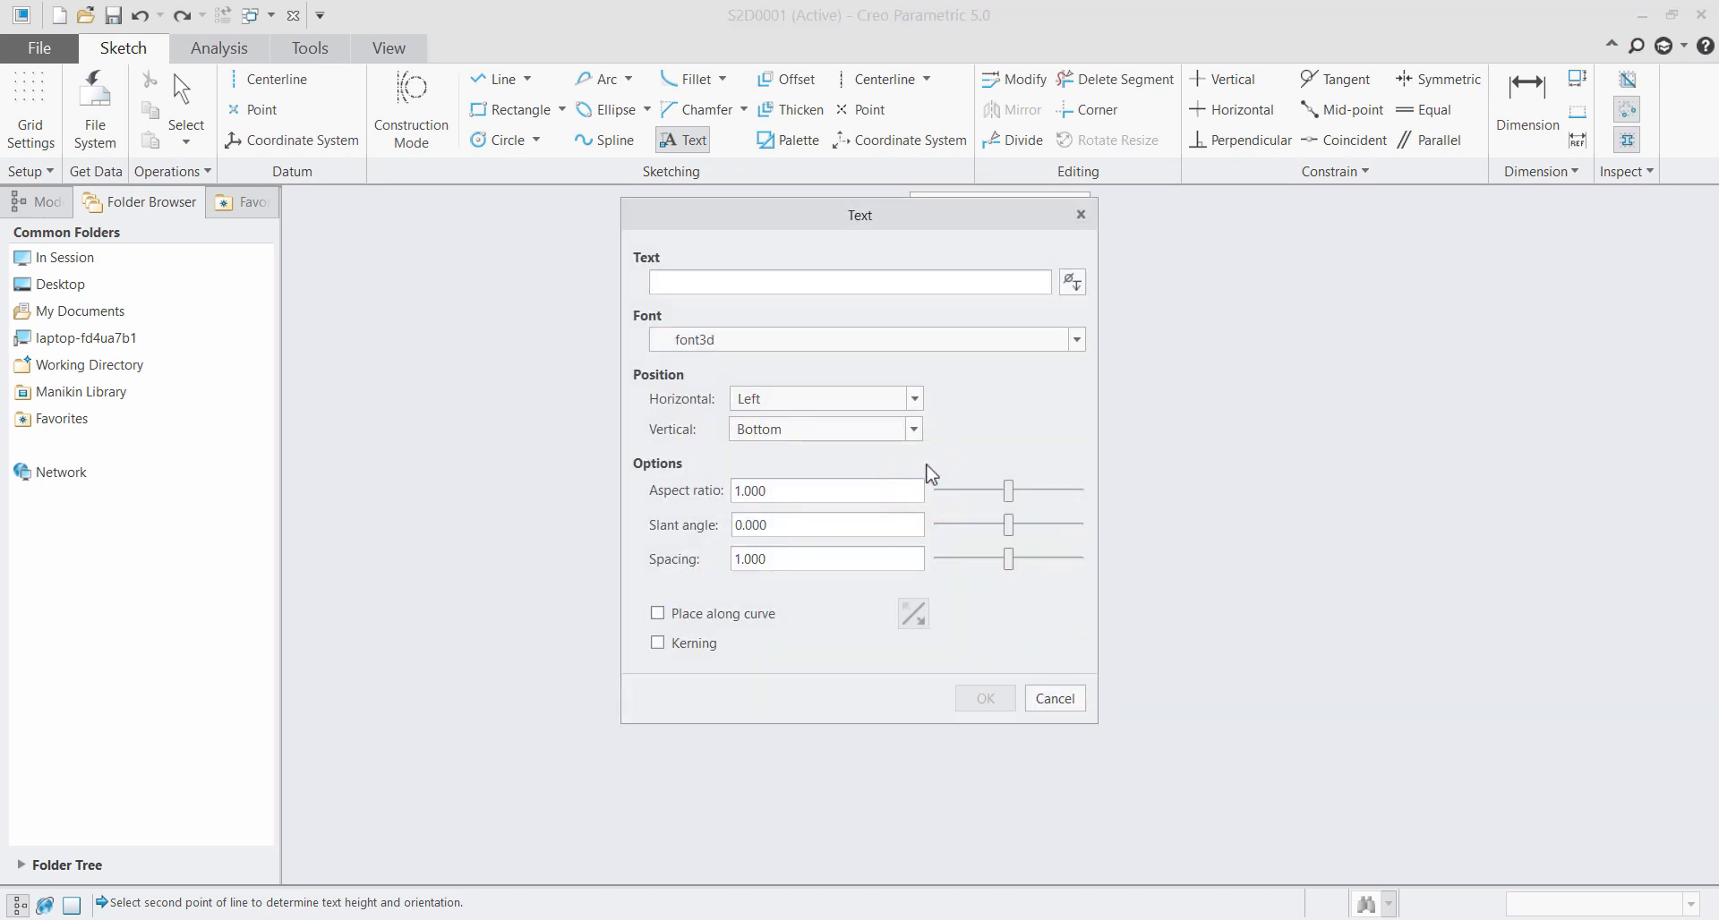
text(CAP)
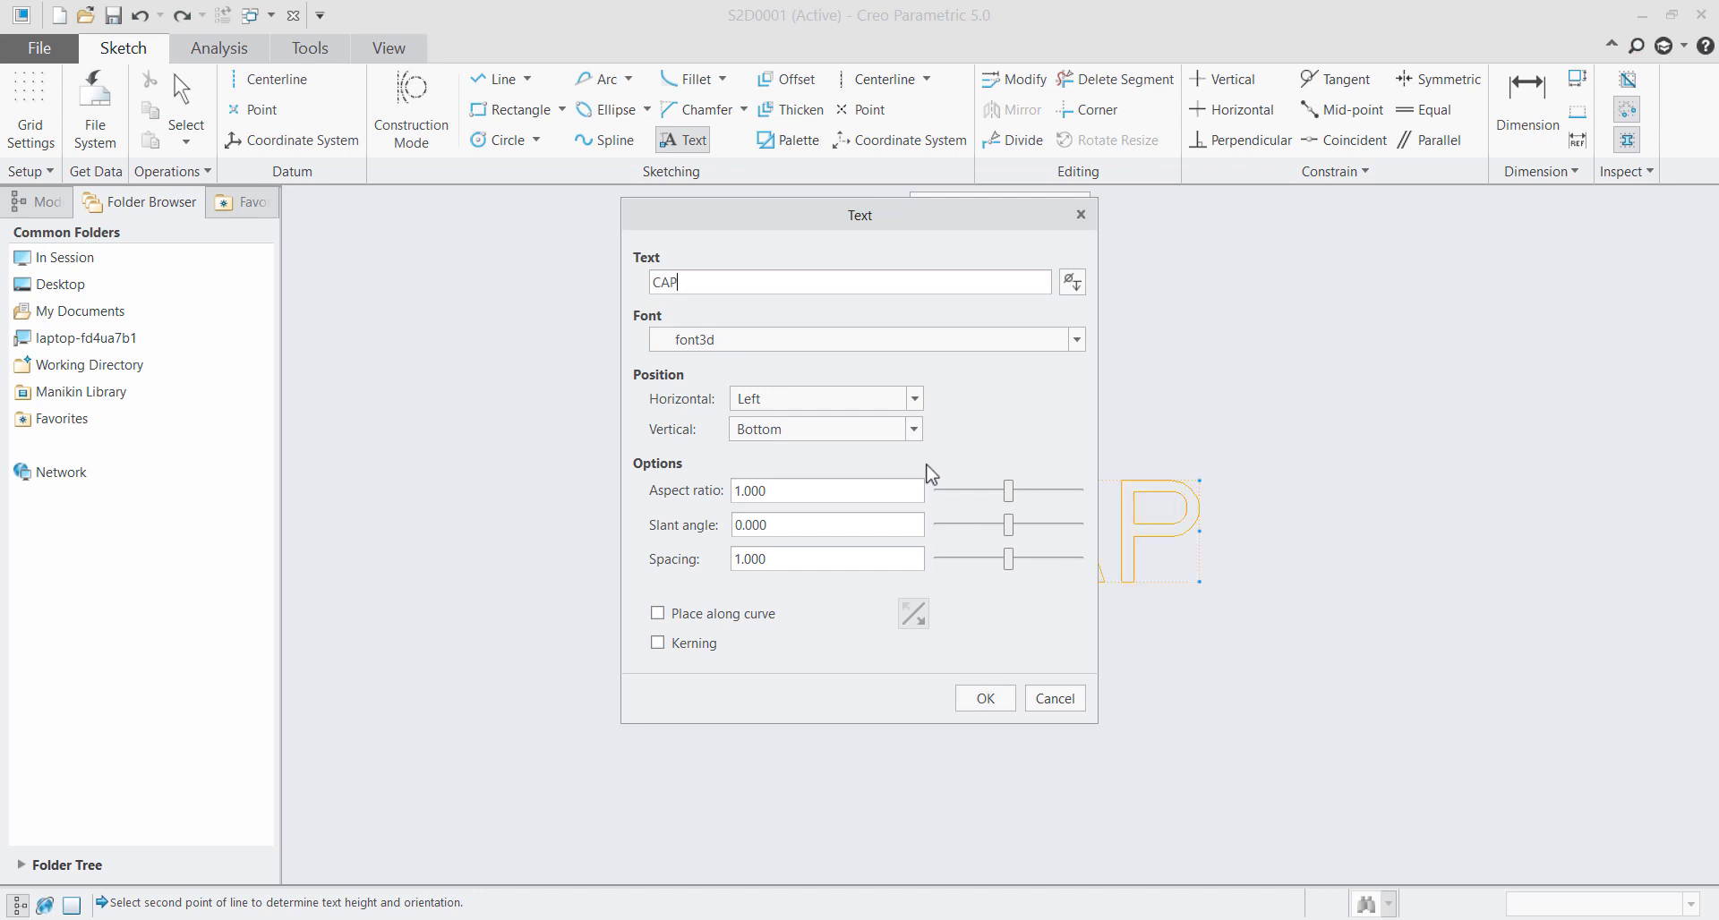
text(TAIN)
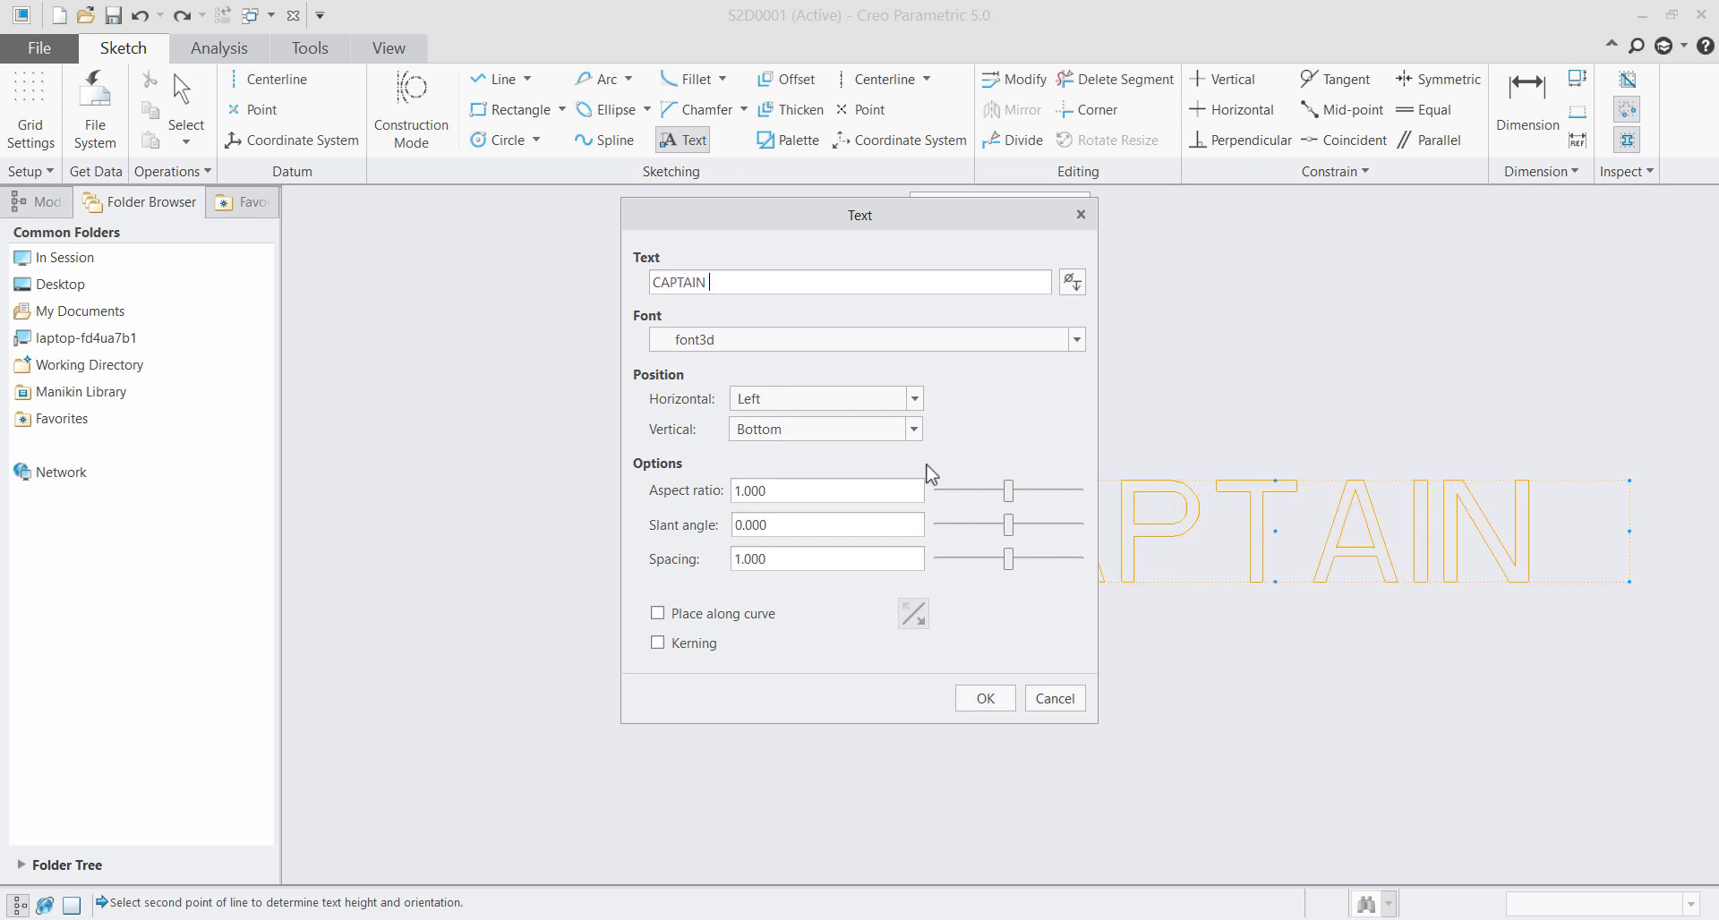
text( DESIGN)
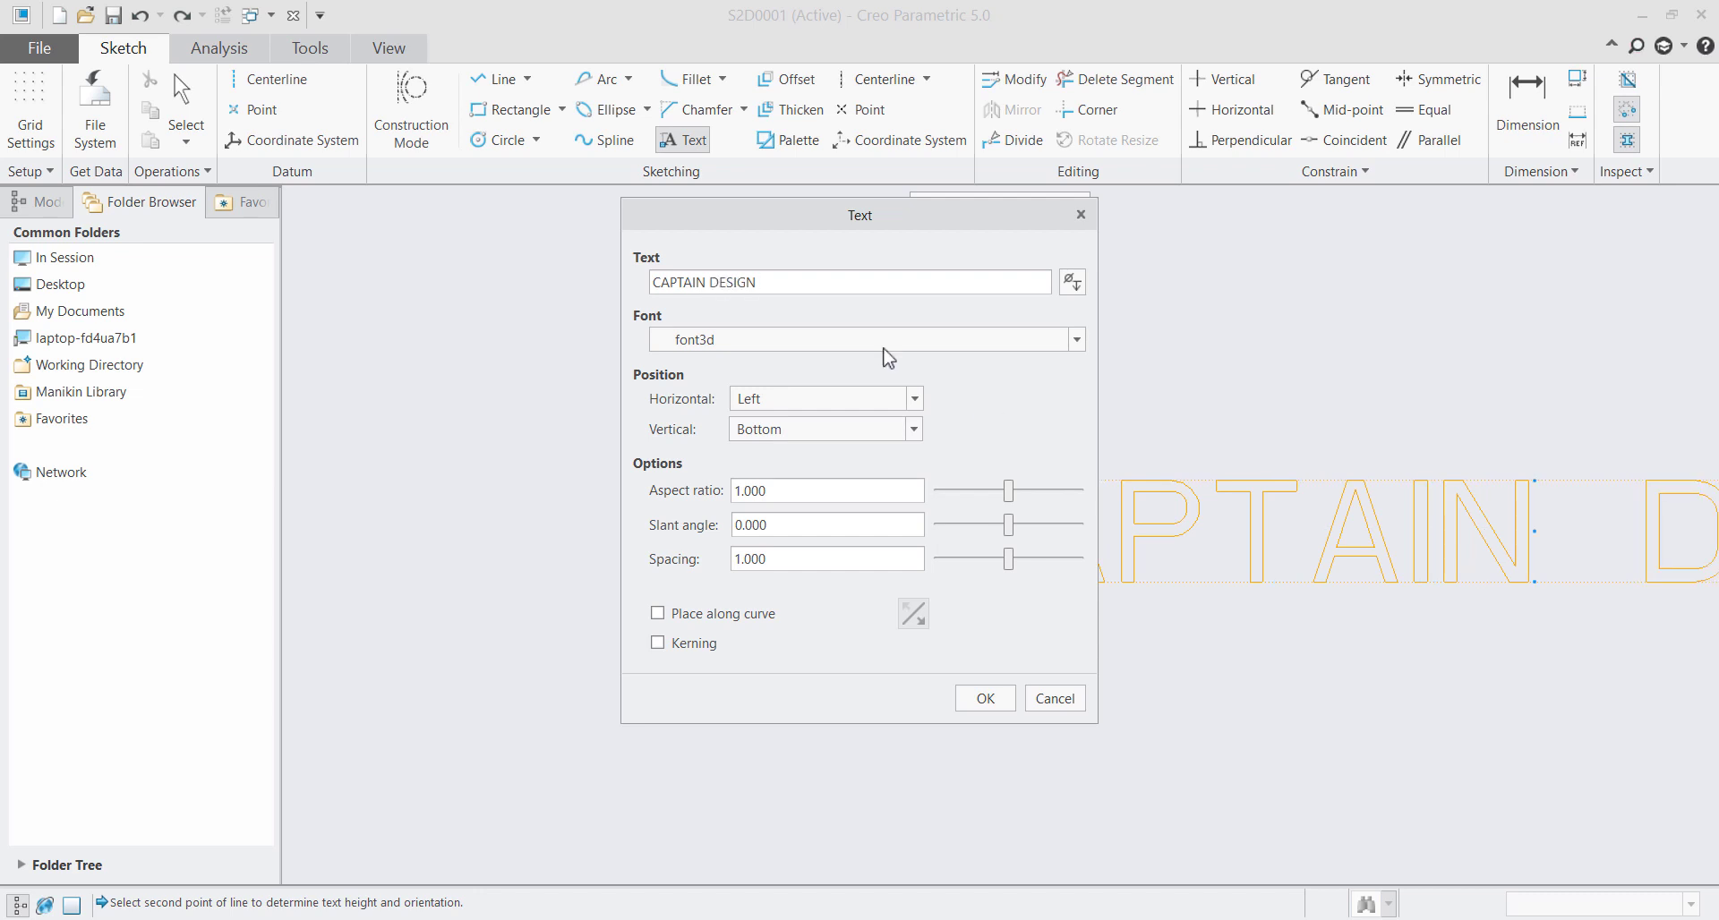
Move the Text dialog clear of the preview and examine the lettering and its height dimension
drag(832, 222, 406, 281)
scroll(886, 370, up, 1)
scroll(1192, 415, down, 2)
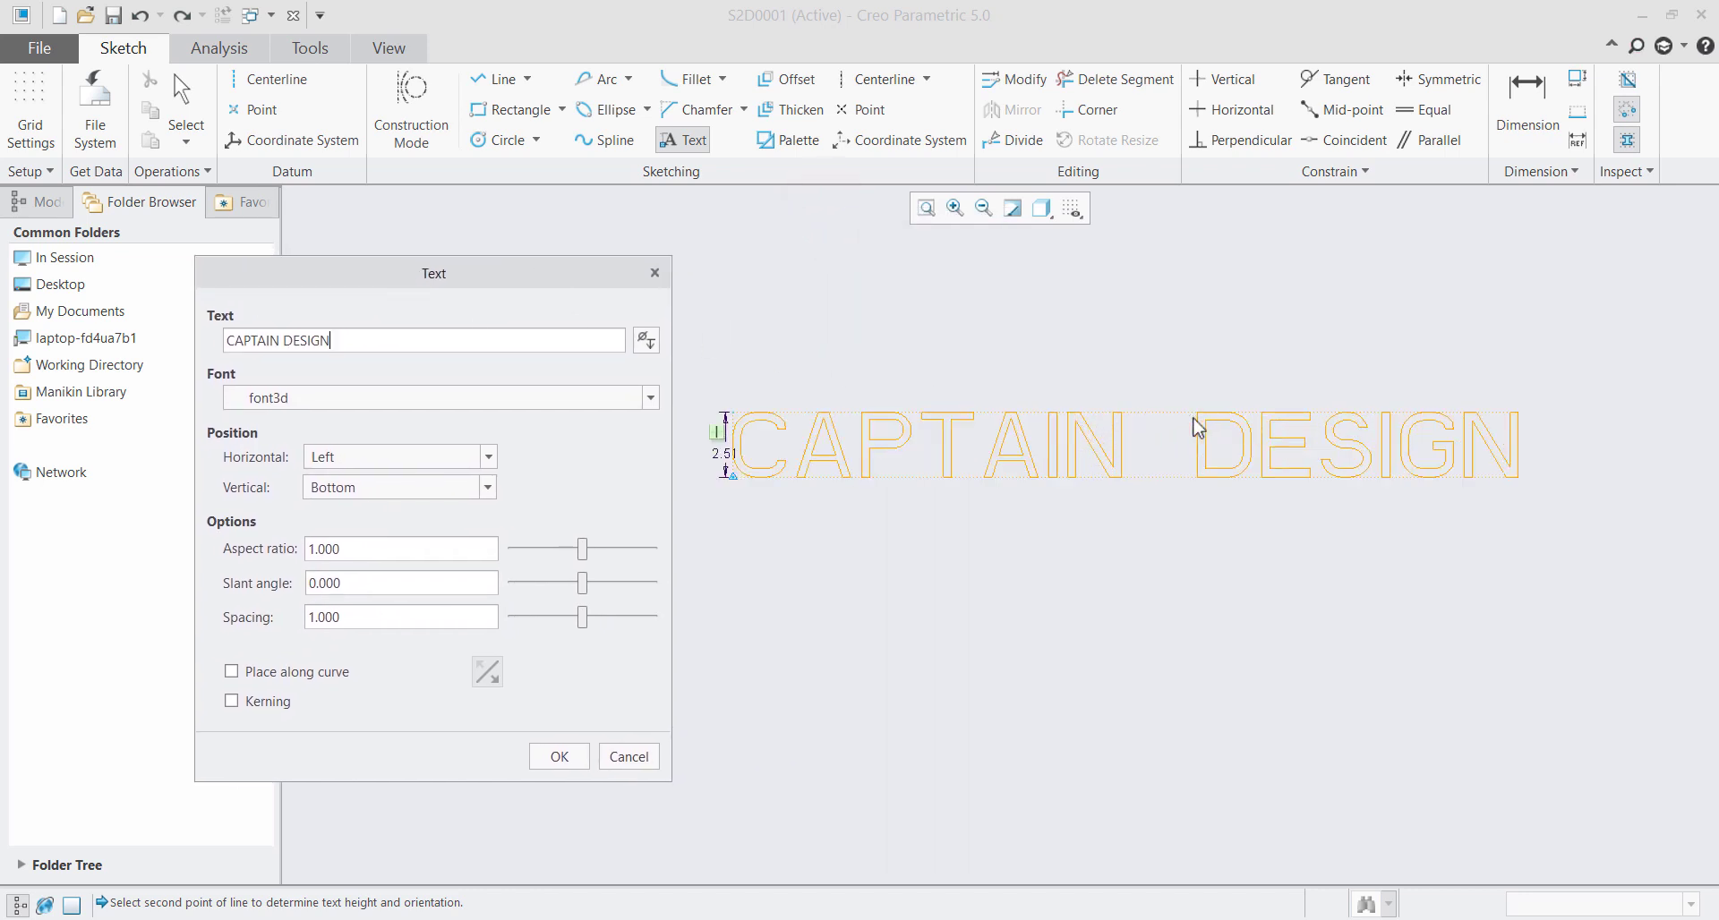
scroll(1353, 477, up, 1)
scroll(875, 472, down, 1)
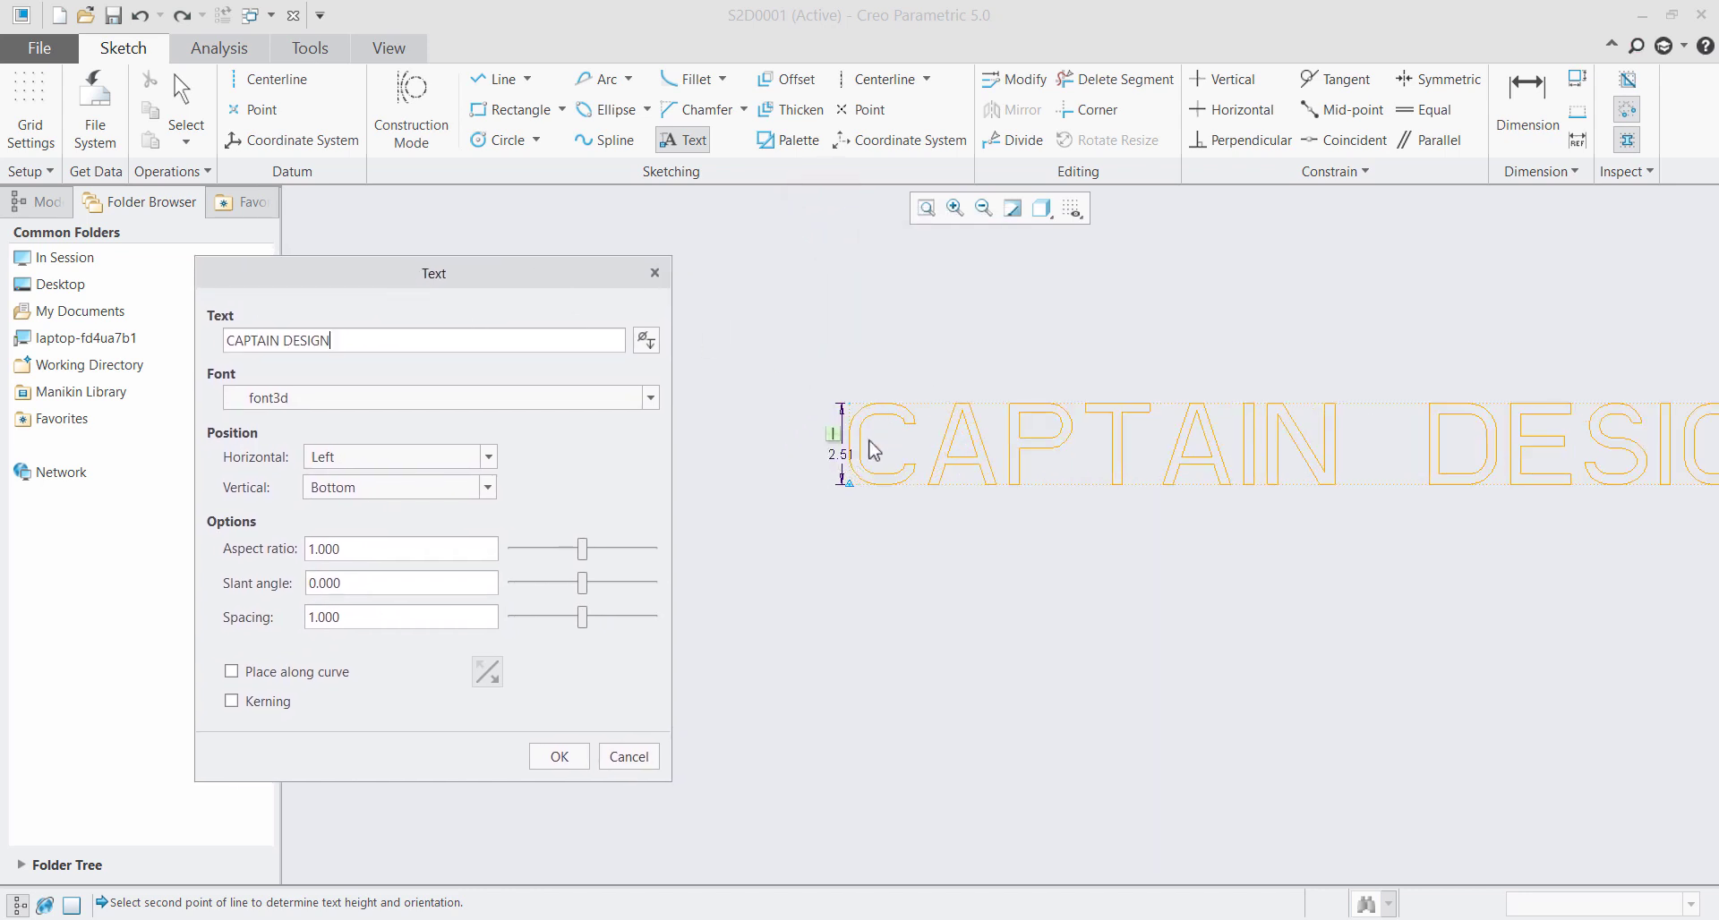
scroll(848, 438, down, 3)
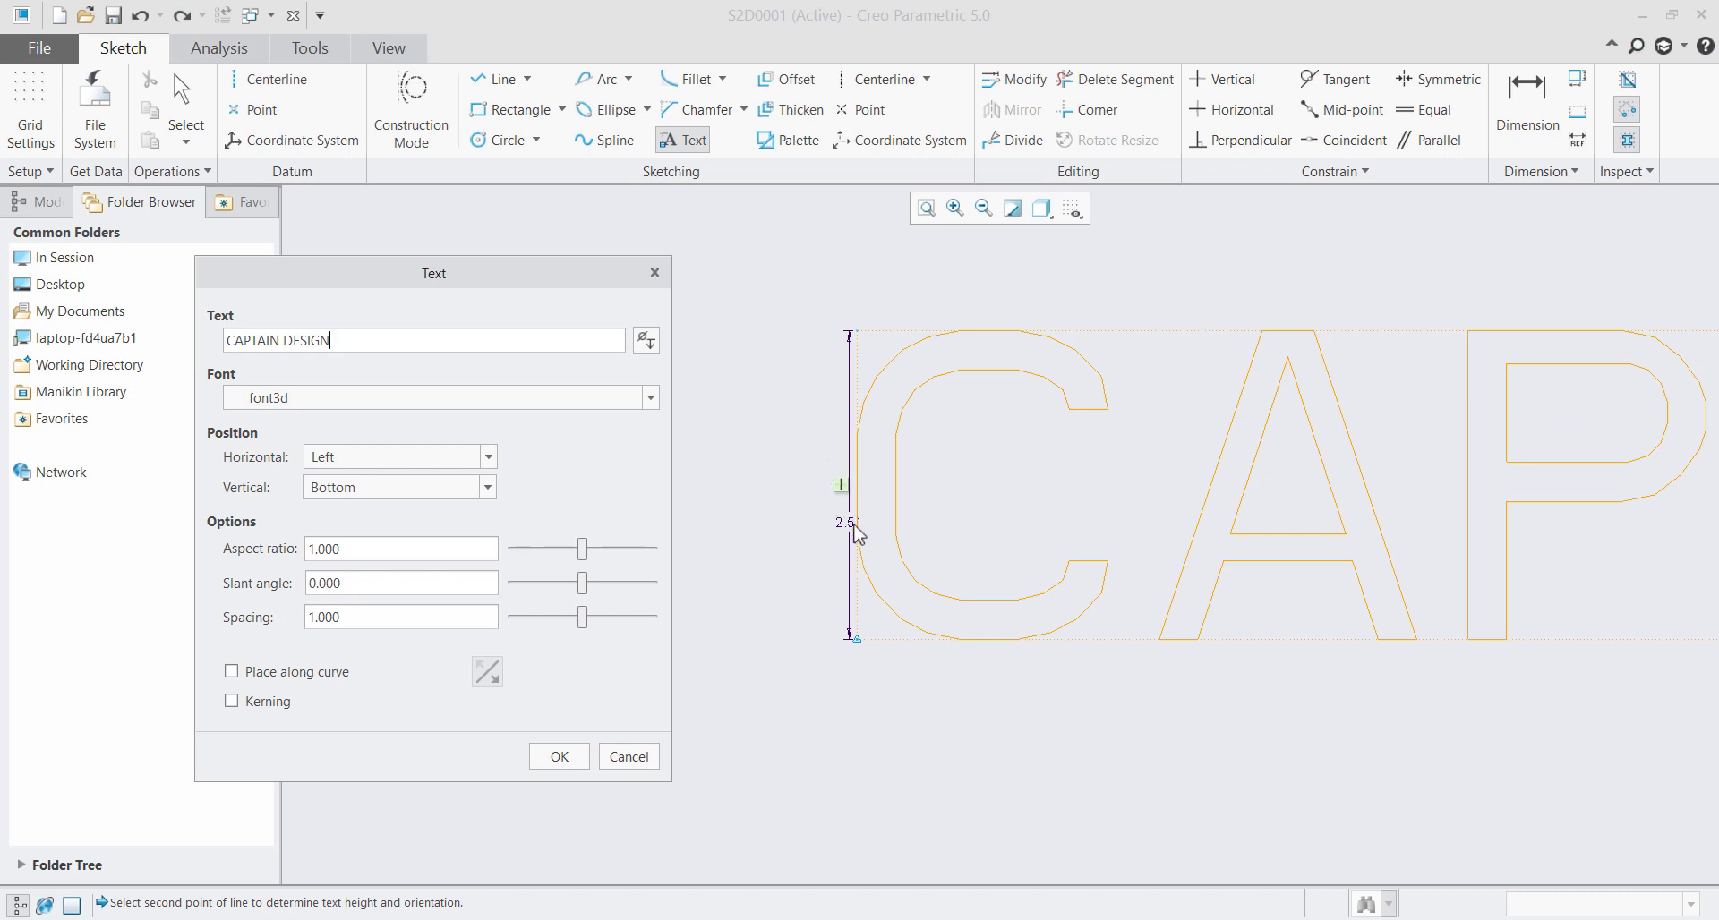
scroll(824, 471, up, 2)
scroll(894, 529, up, 3)
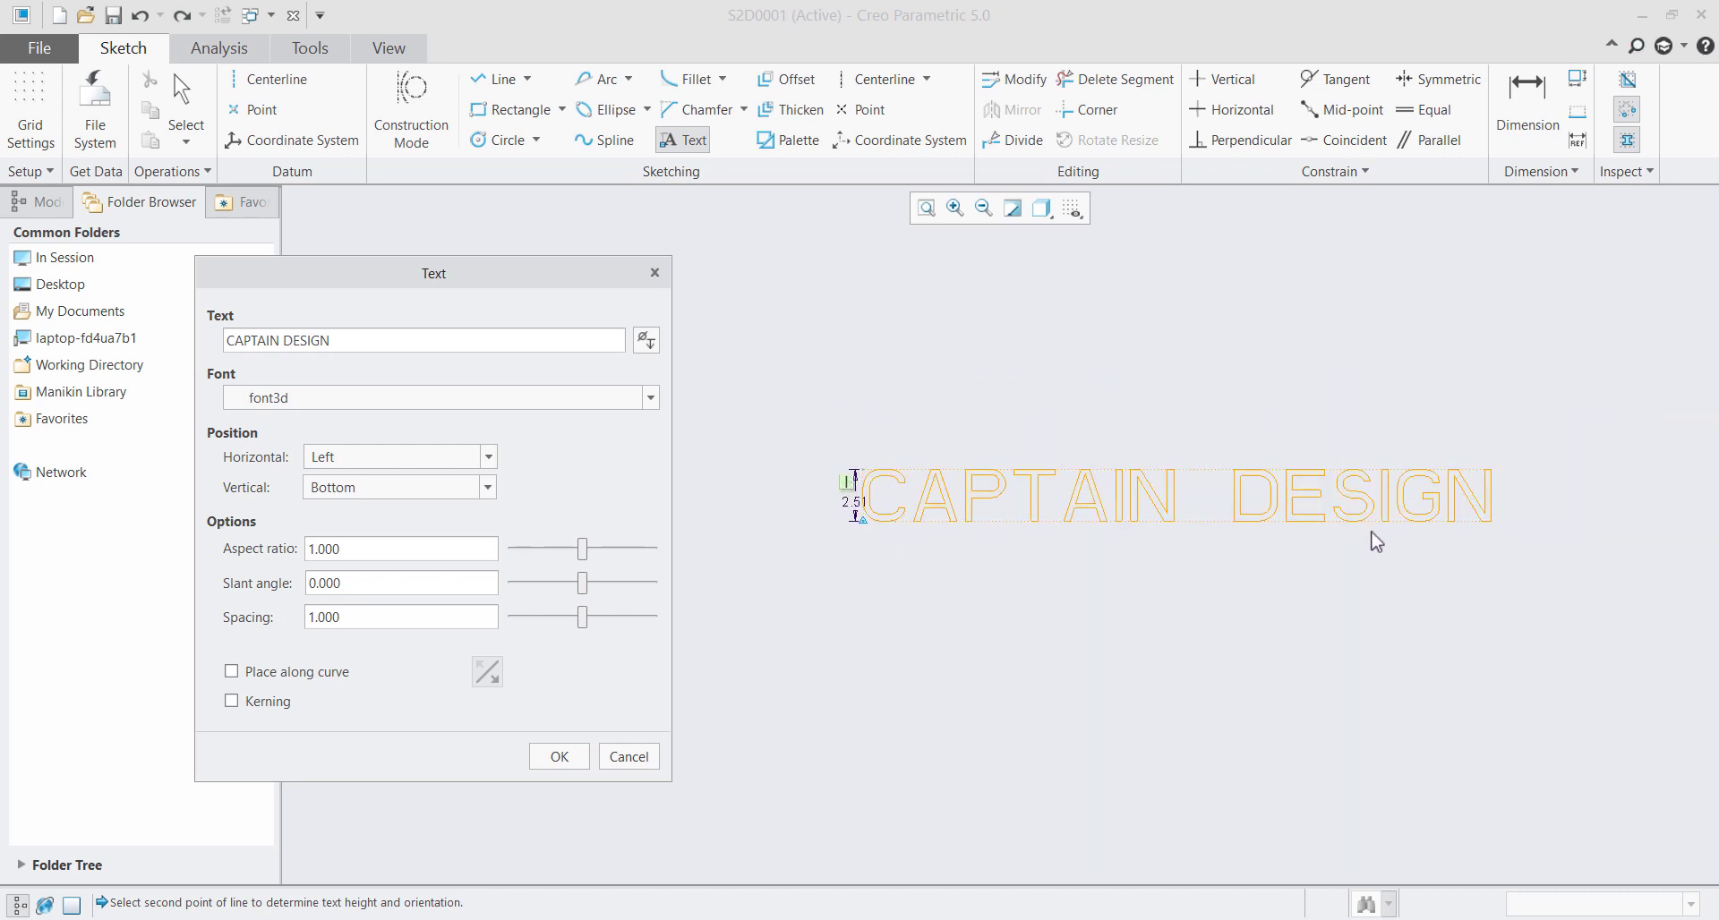
scroll(1374, 538, down, 2)
scroll(1376, 539, up, 2)
scroll(1022, 560, down, 1)
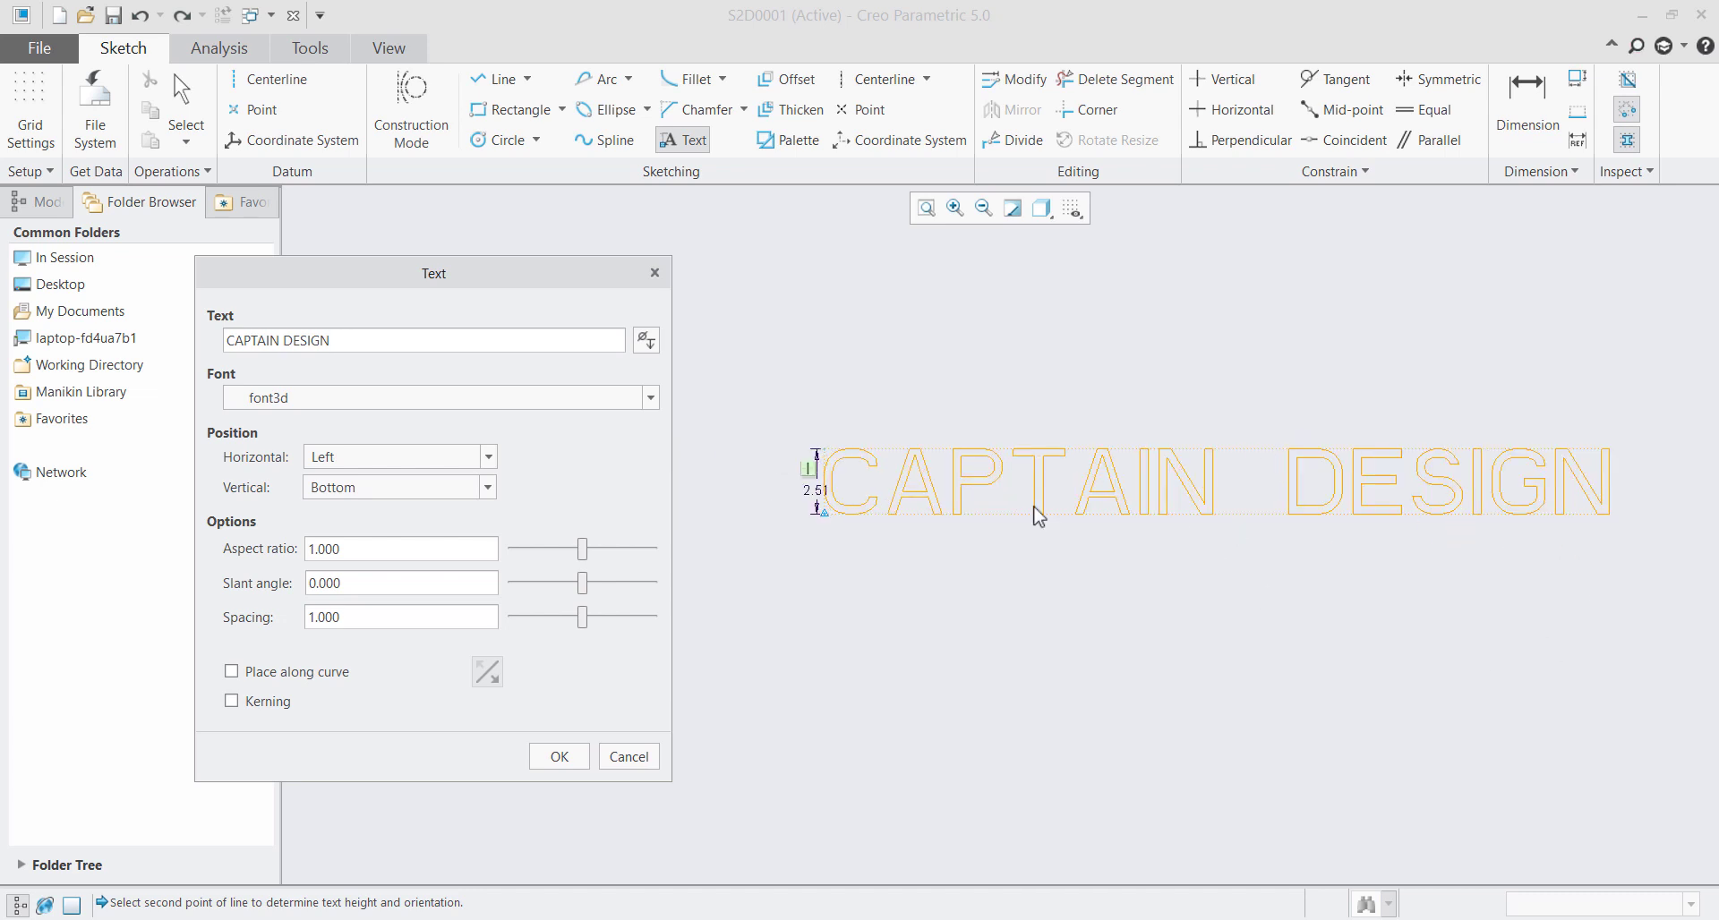
View the text symbols available for insertion and close the symbol palette without picking one
drag(475, 274, 529, 225)
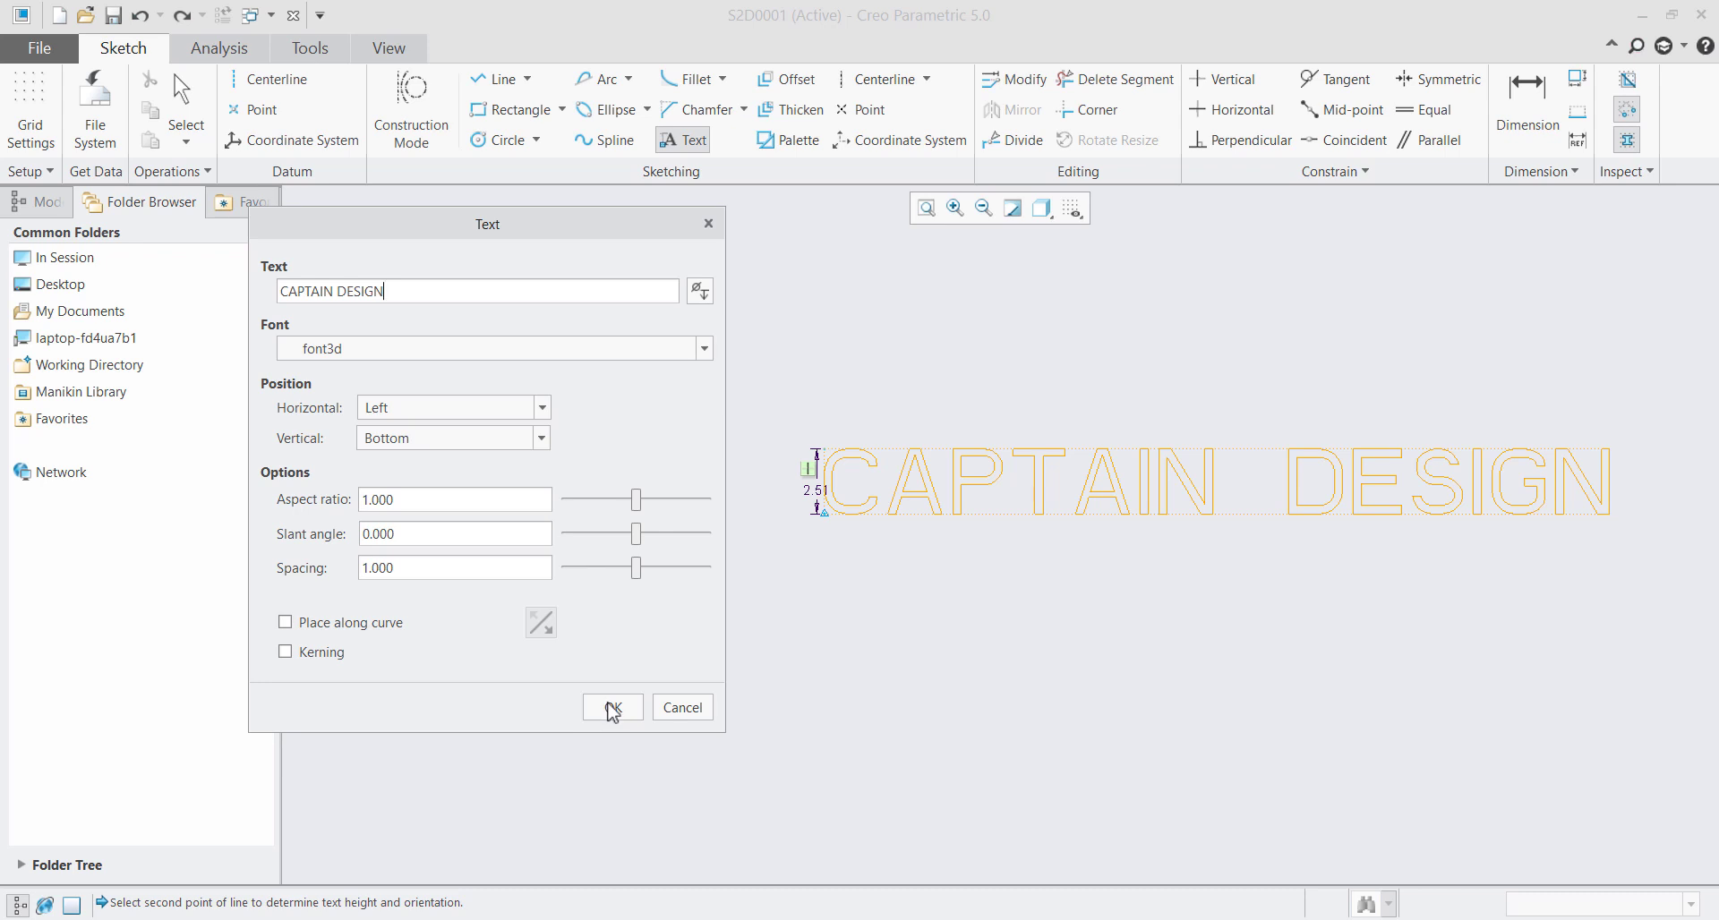
click(700, 296)
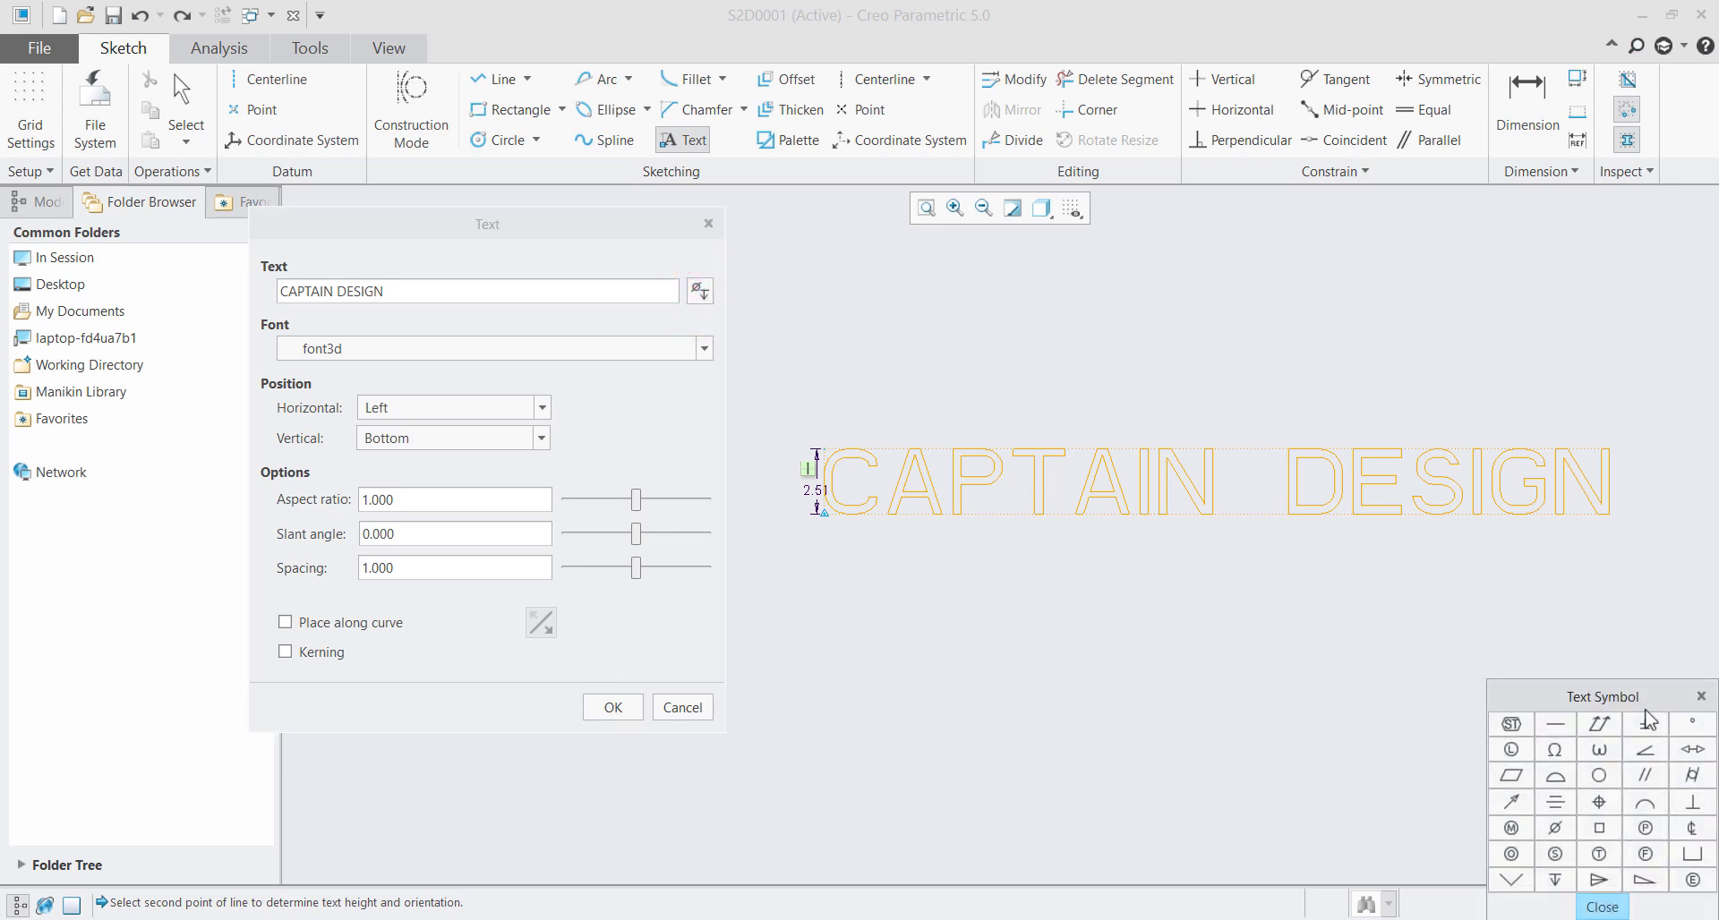
drag(1634, 698, 1495, 622)
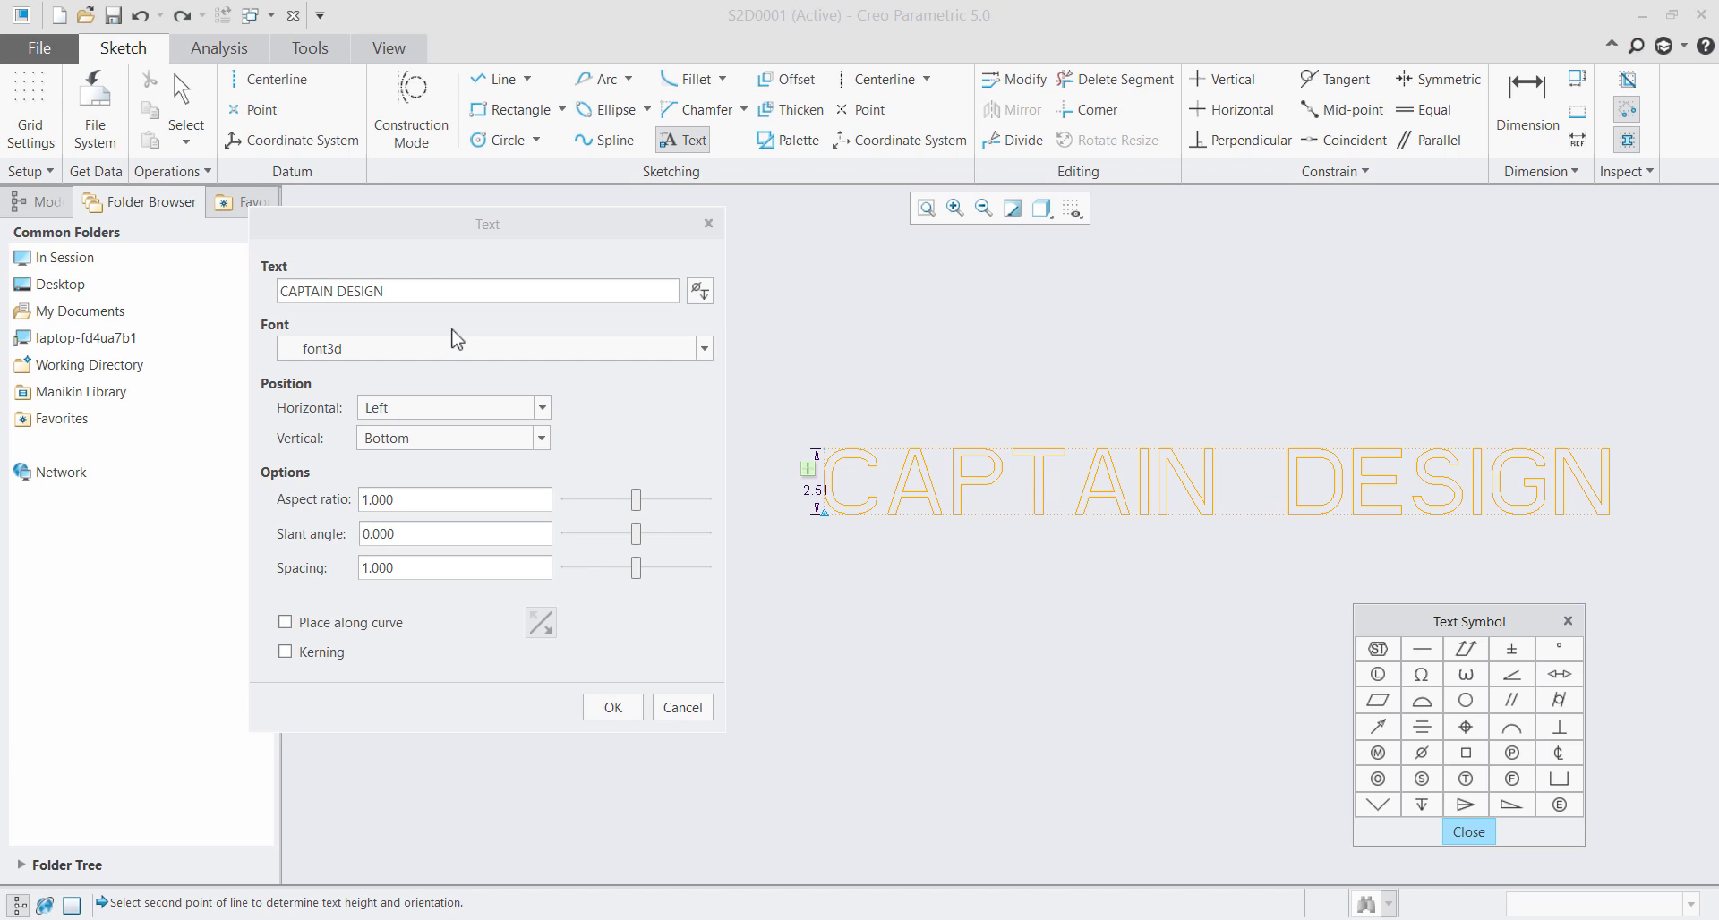
click(1467, 832)
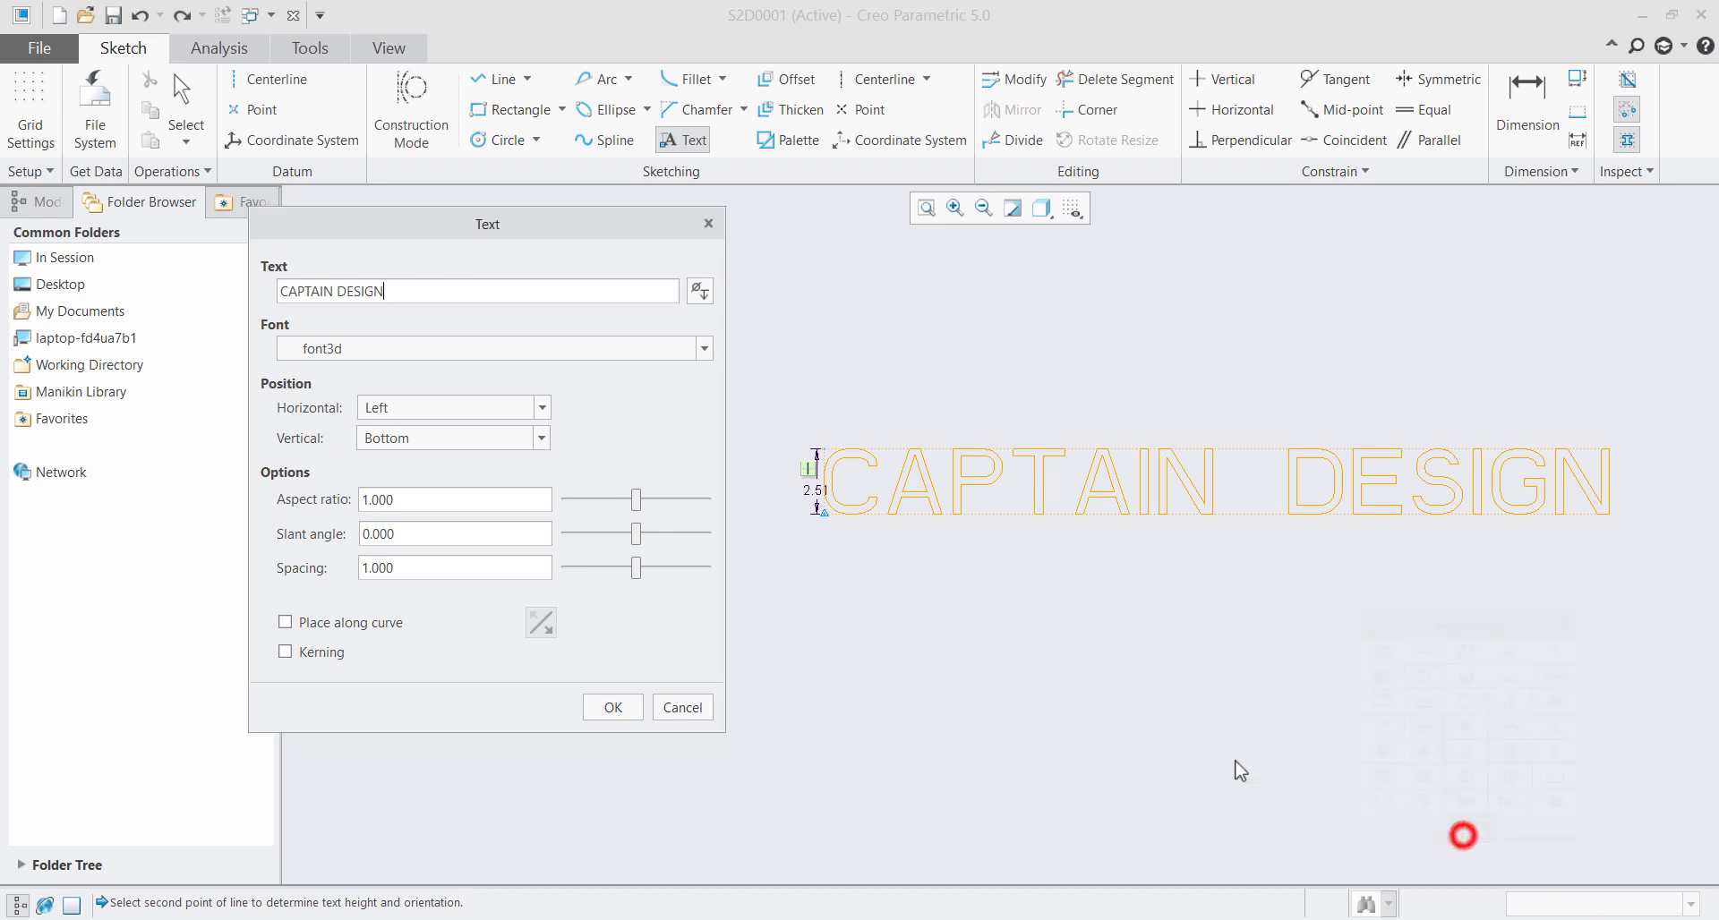
Set the font of the "CAPTAIN DESIGN" text to CG Times
click(425, 356)
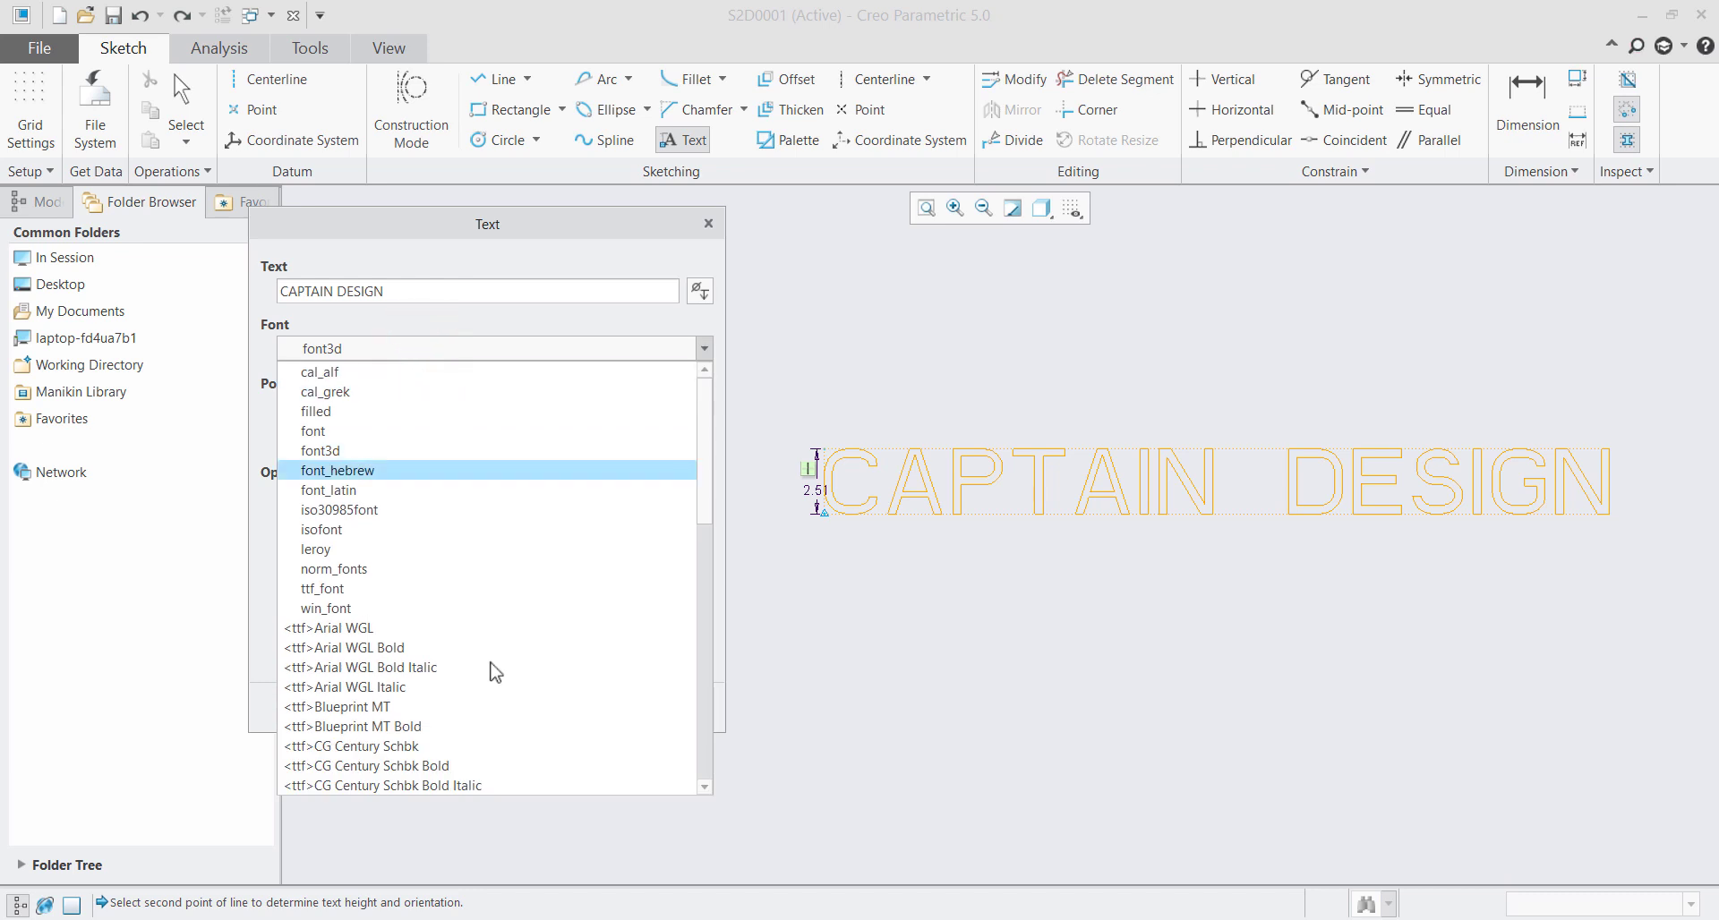
scroll(484, 581, down, 10)
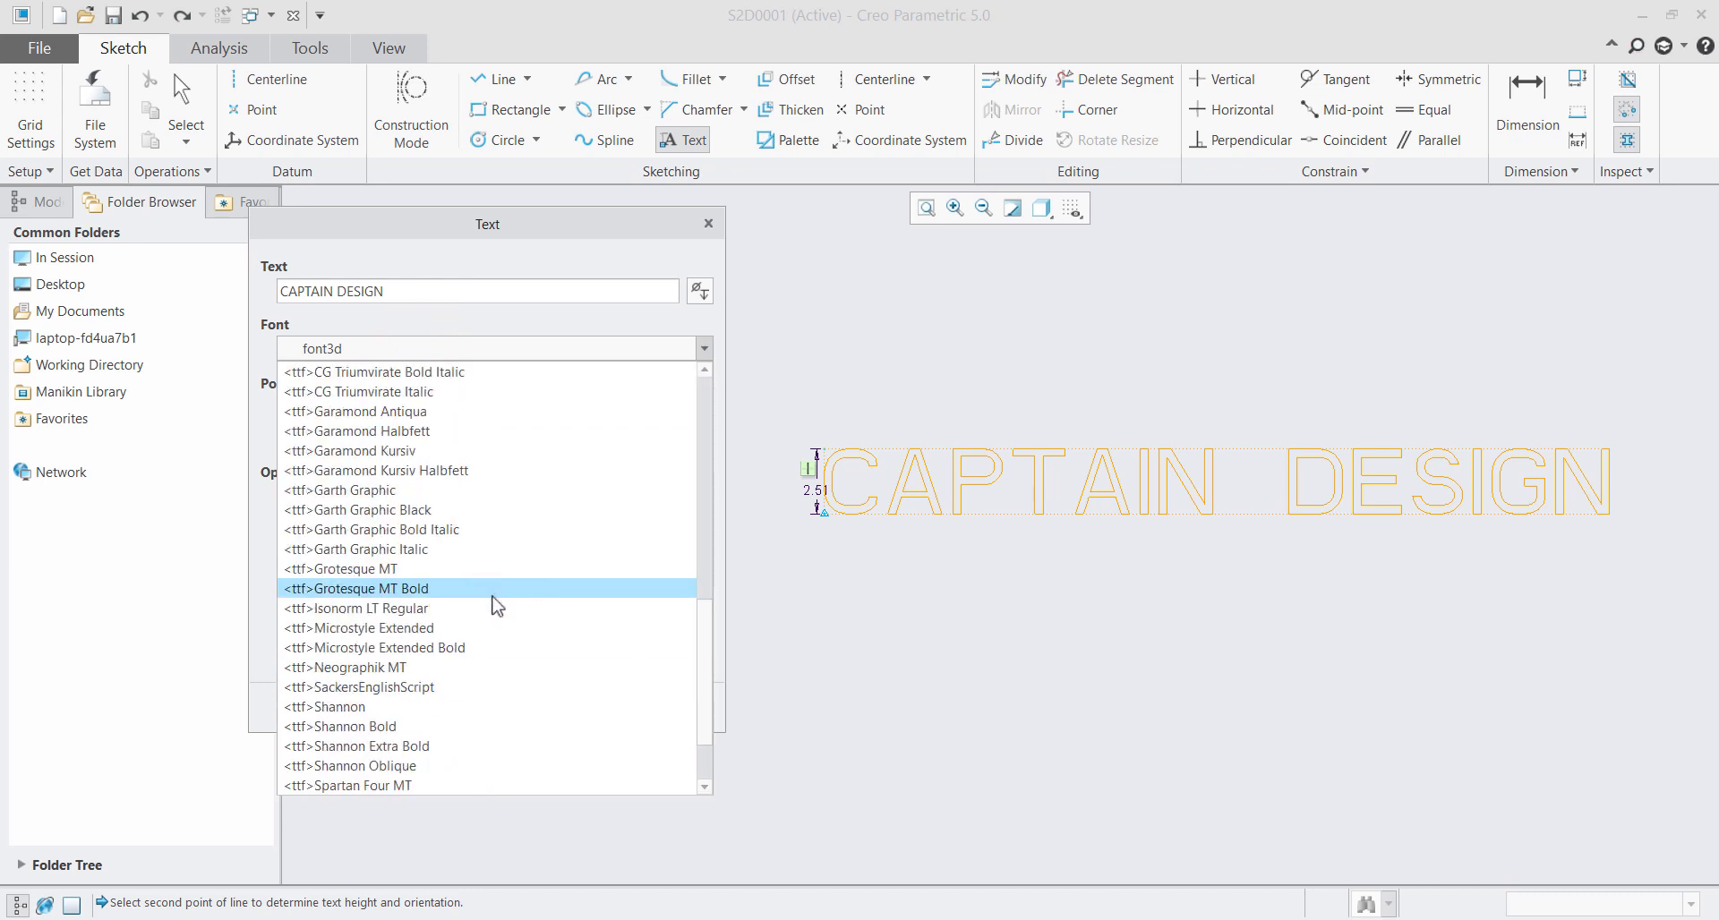
scroll(495, 604, up, 3)
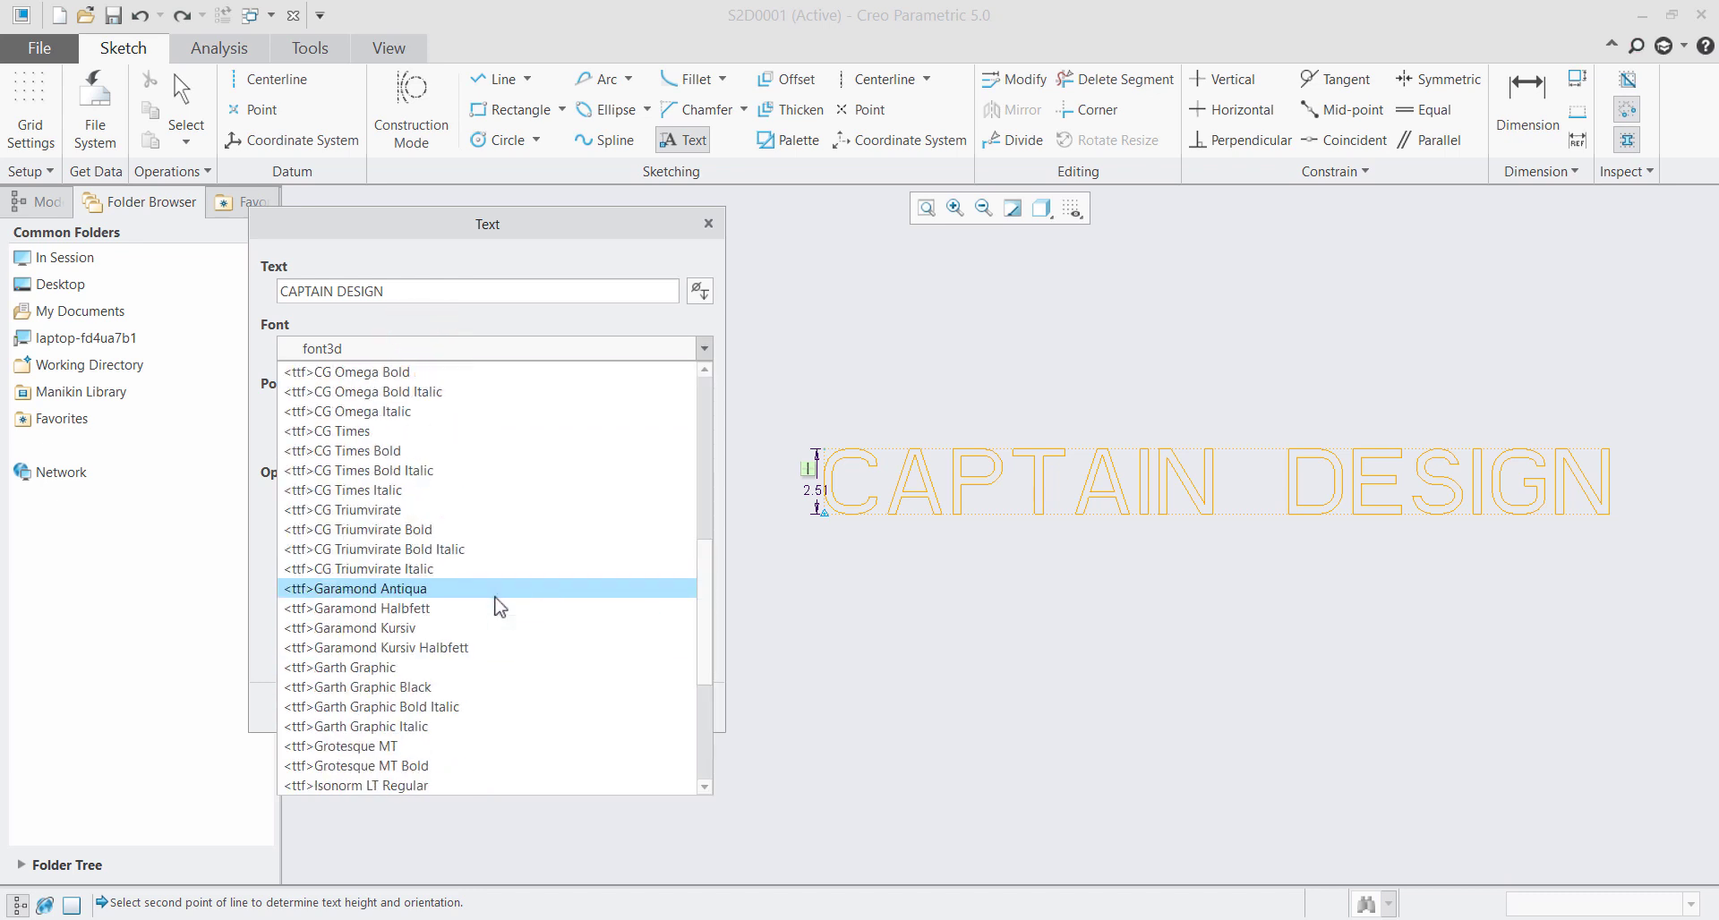
click(414, 438)
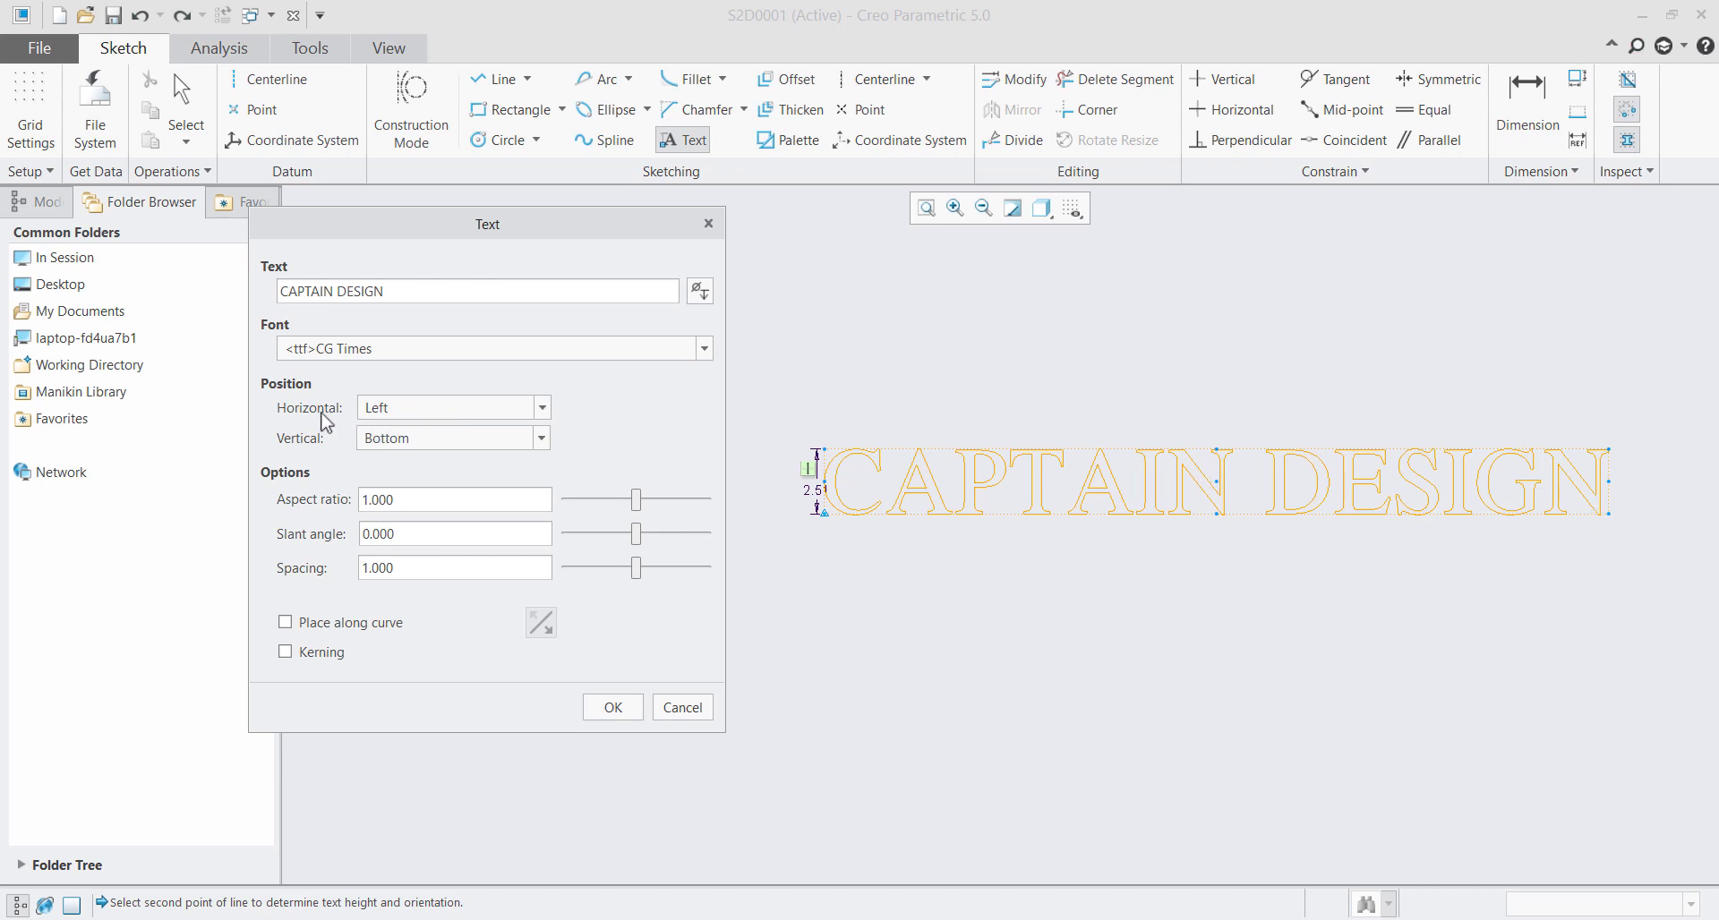
Try the Center and Right horizontal positions for the text and return it to Left
click(398, 410)
click(397, 410)
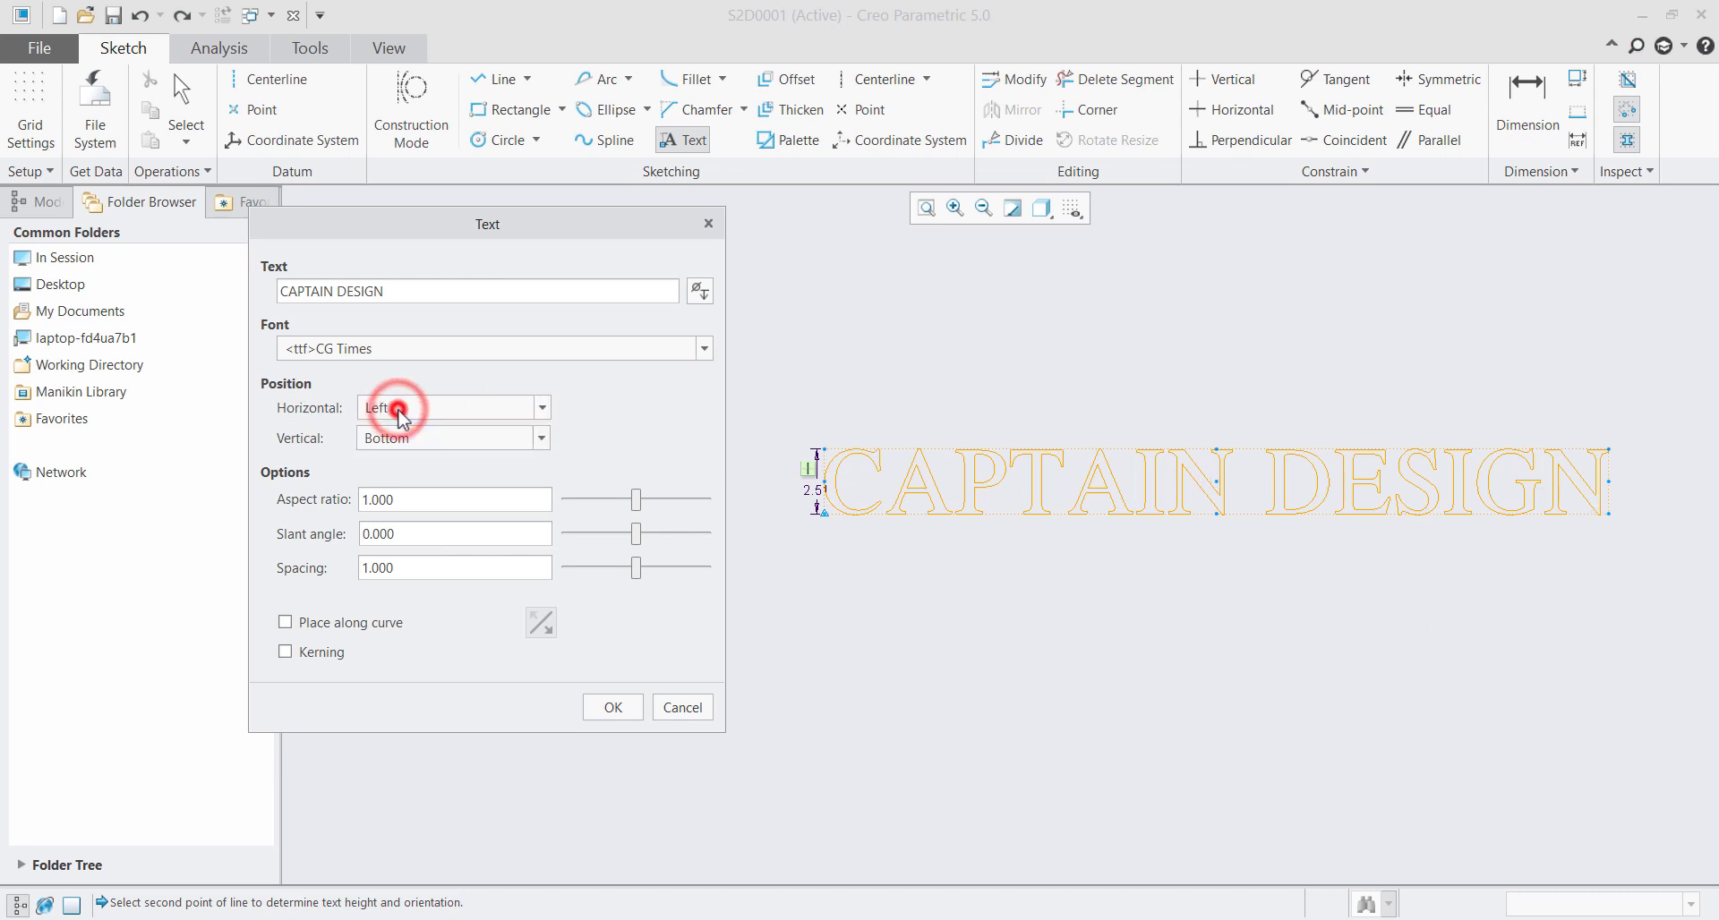
scroll(1403, 539, up, 2)
scroll(1017, 503, down, 3)
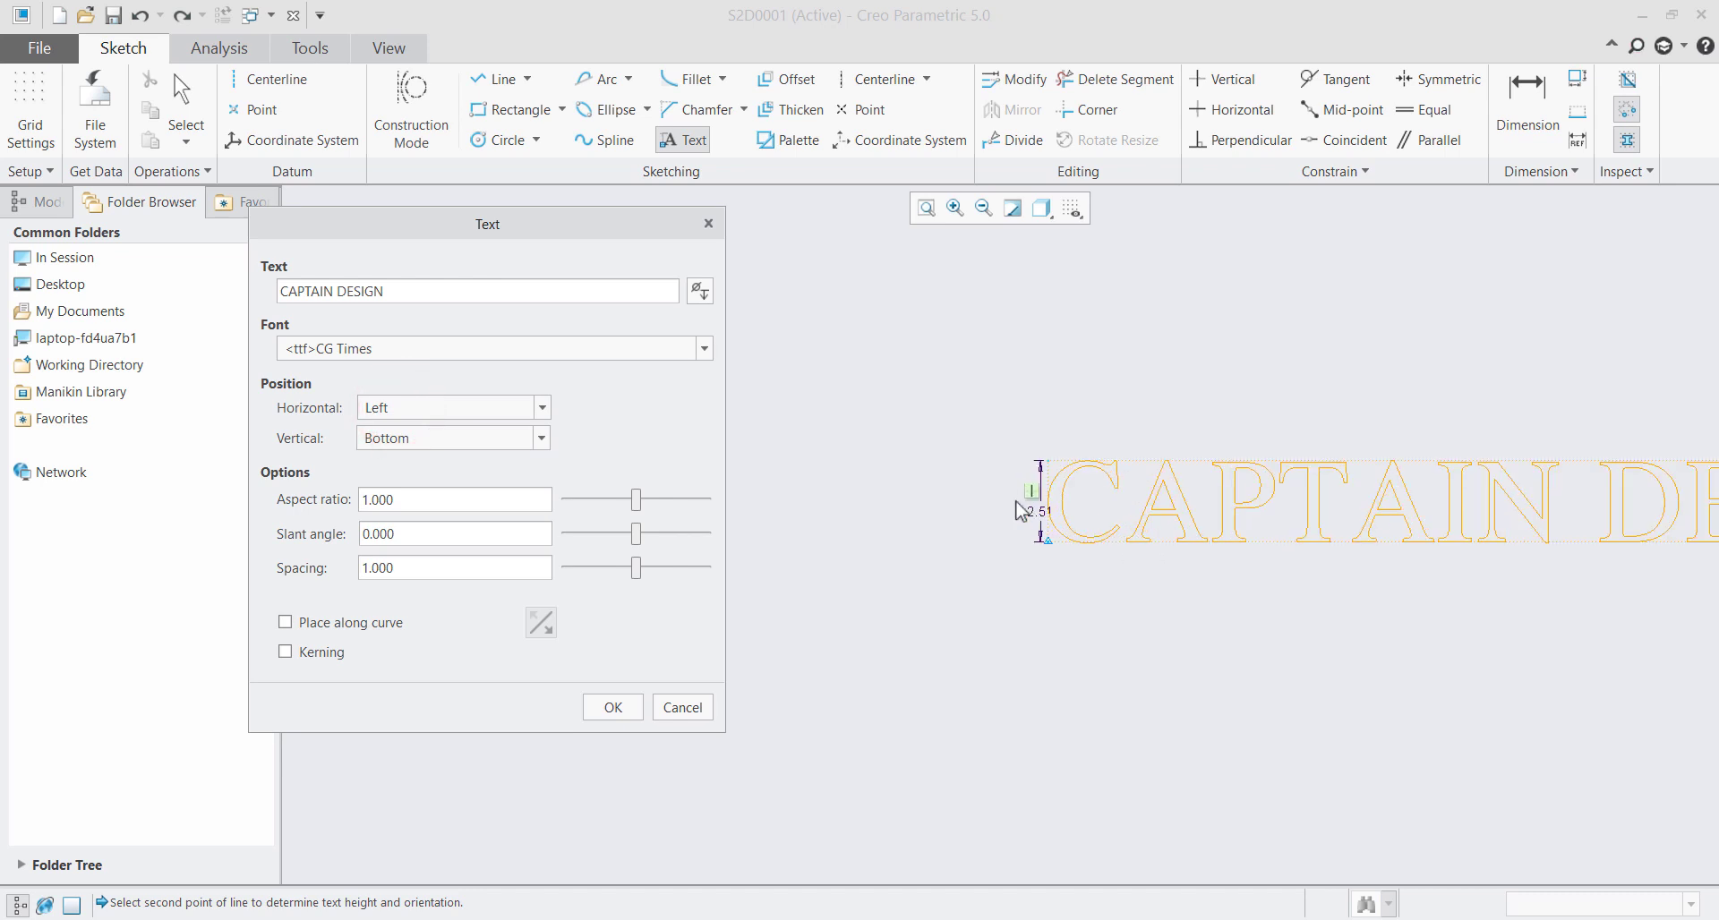
scroll(925, 498, up, 2)
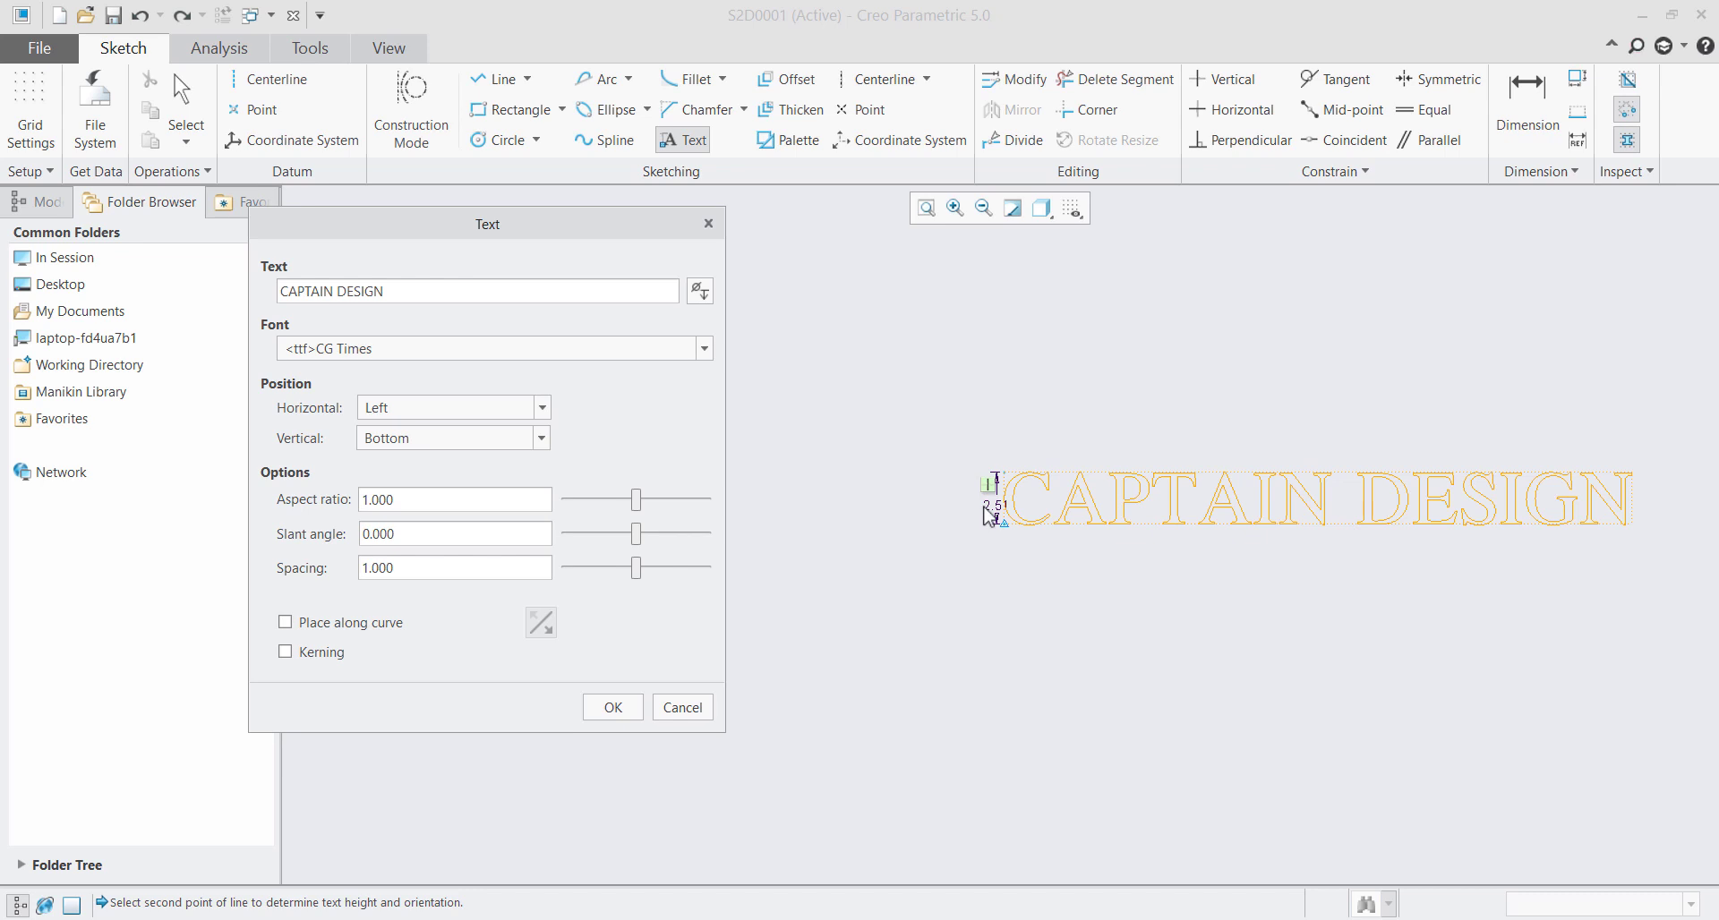
click(498, 407)
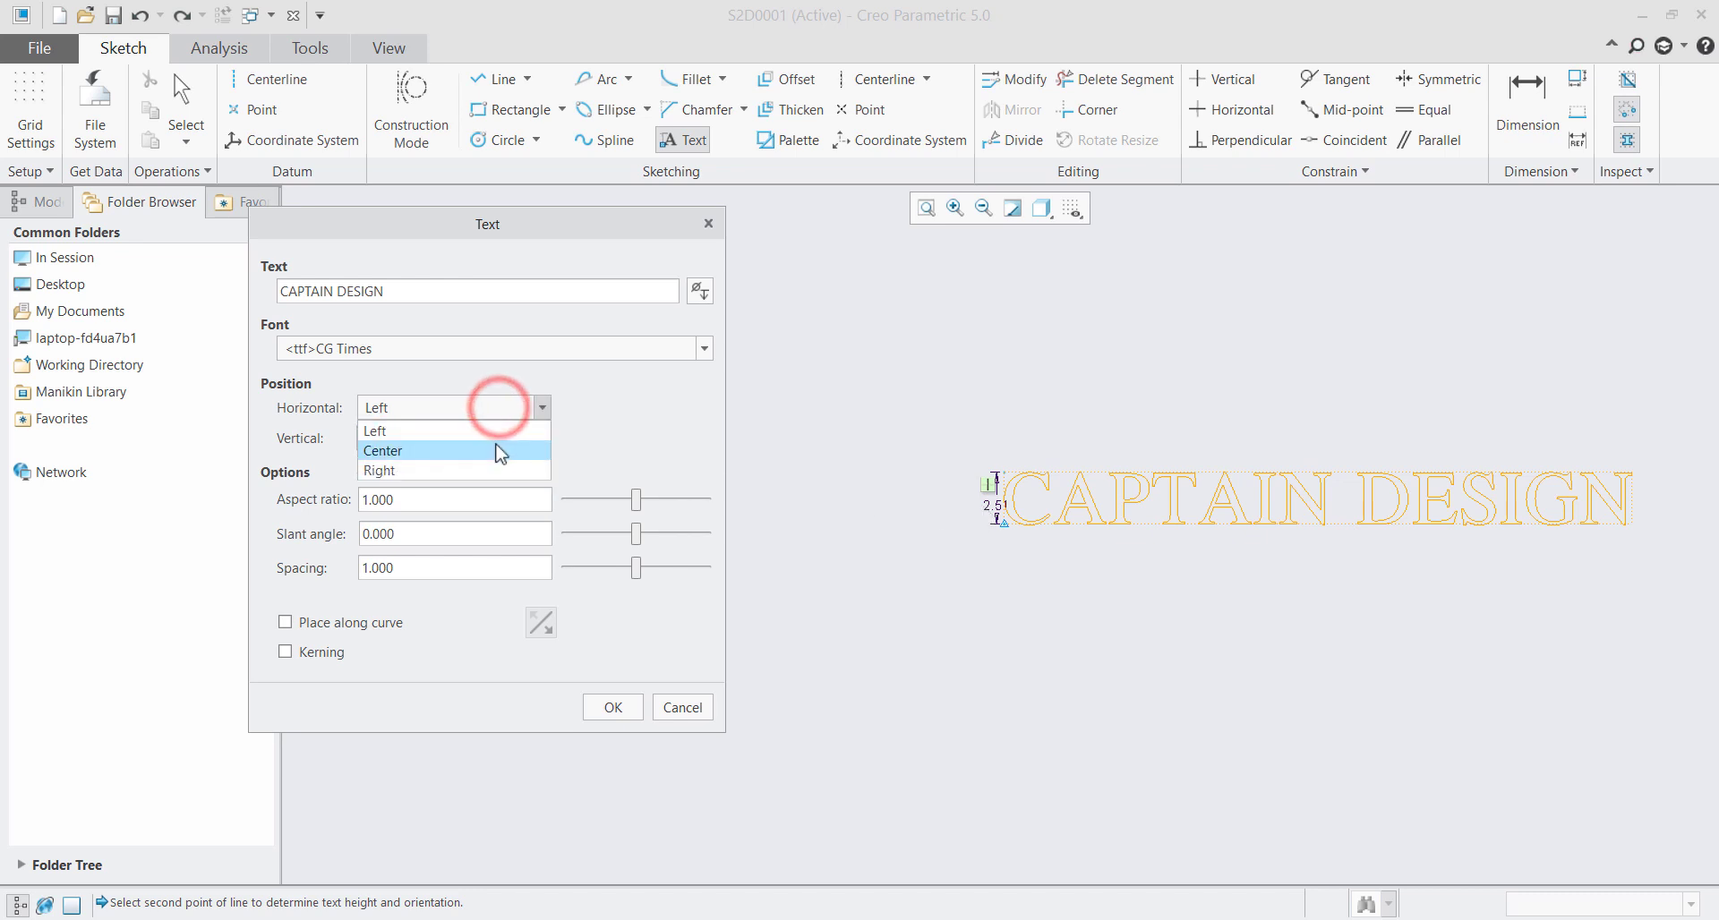
click(499, 450)
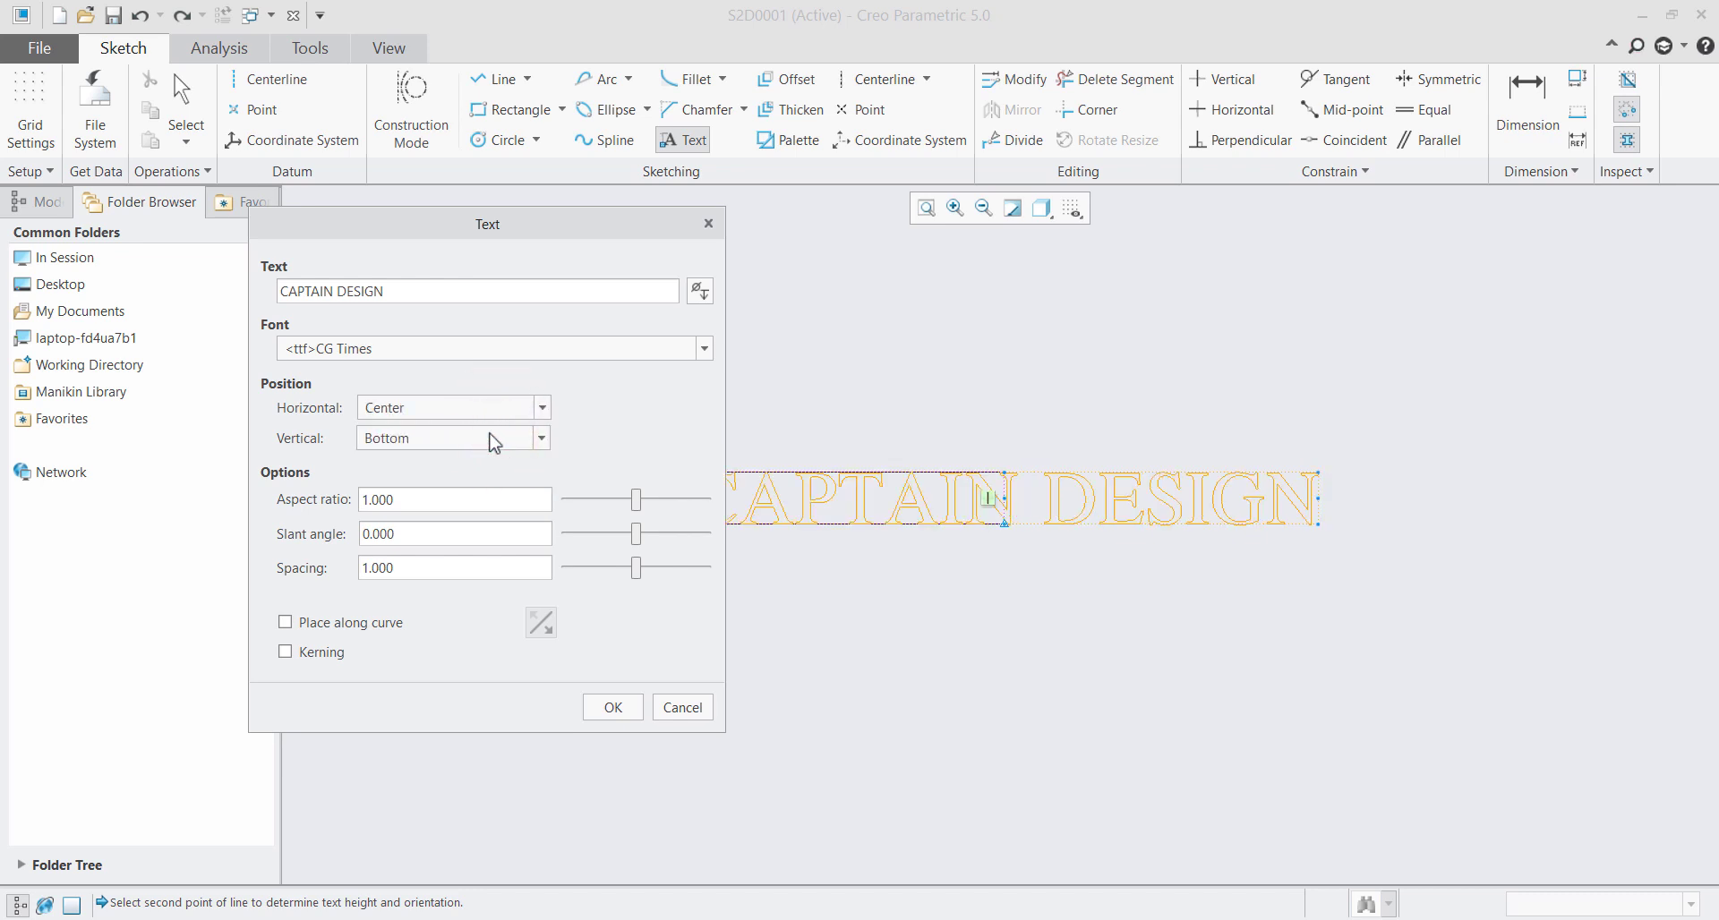
click(481, 407)
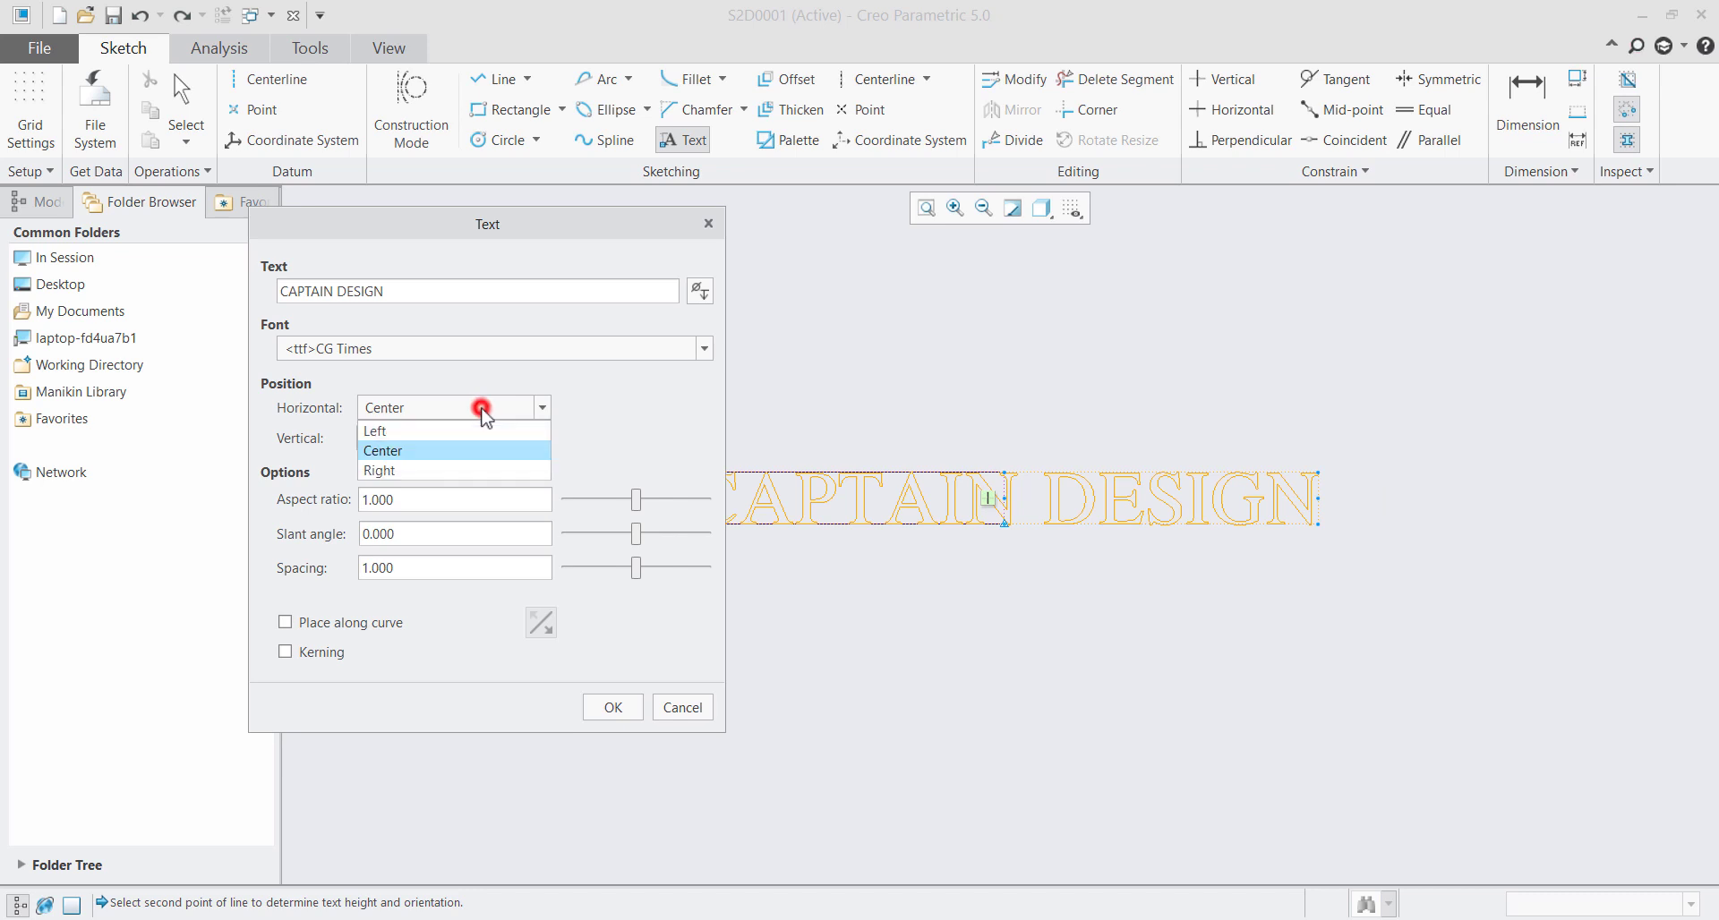
click(491, 473)
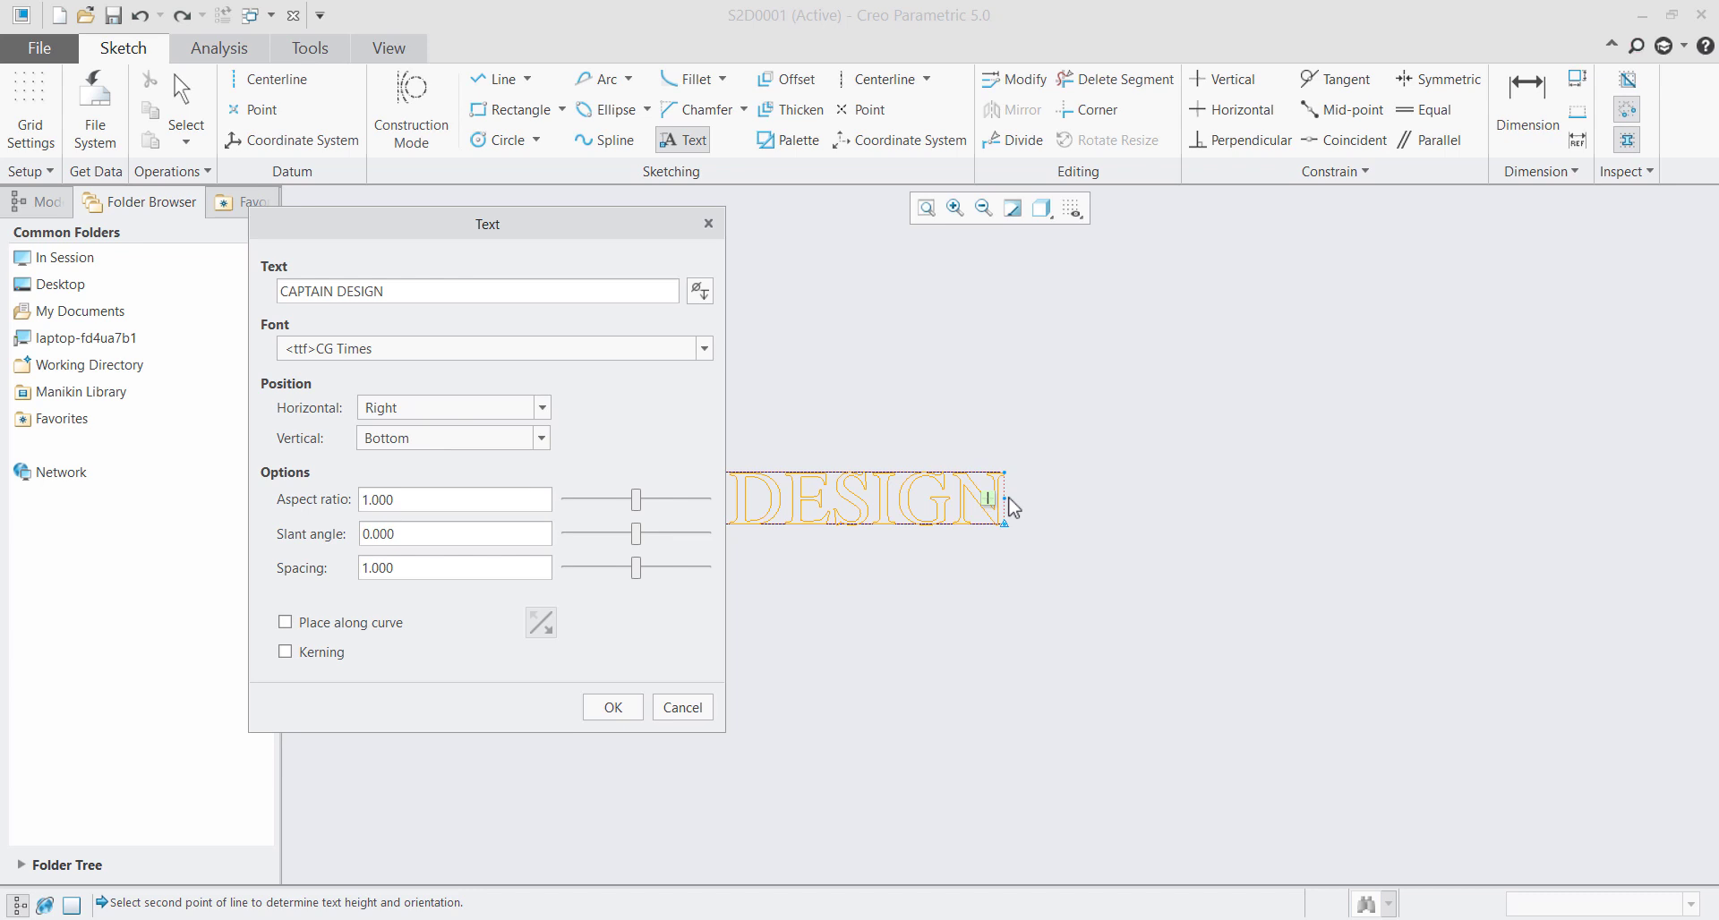
click(447, 410)
click(465, 431)
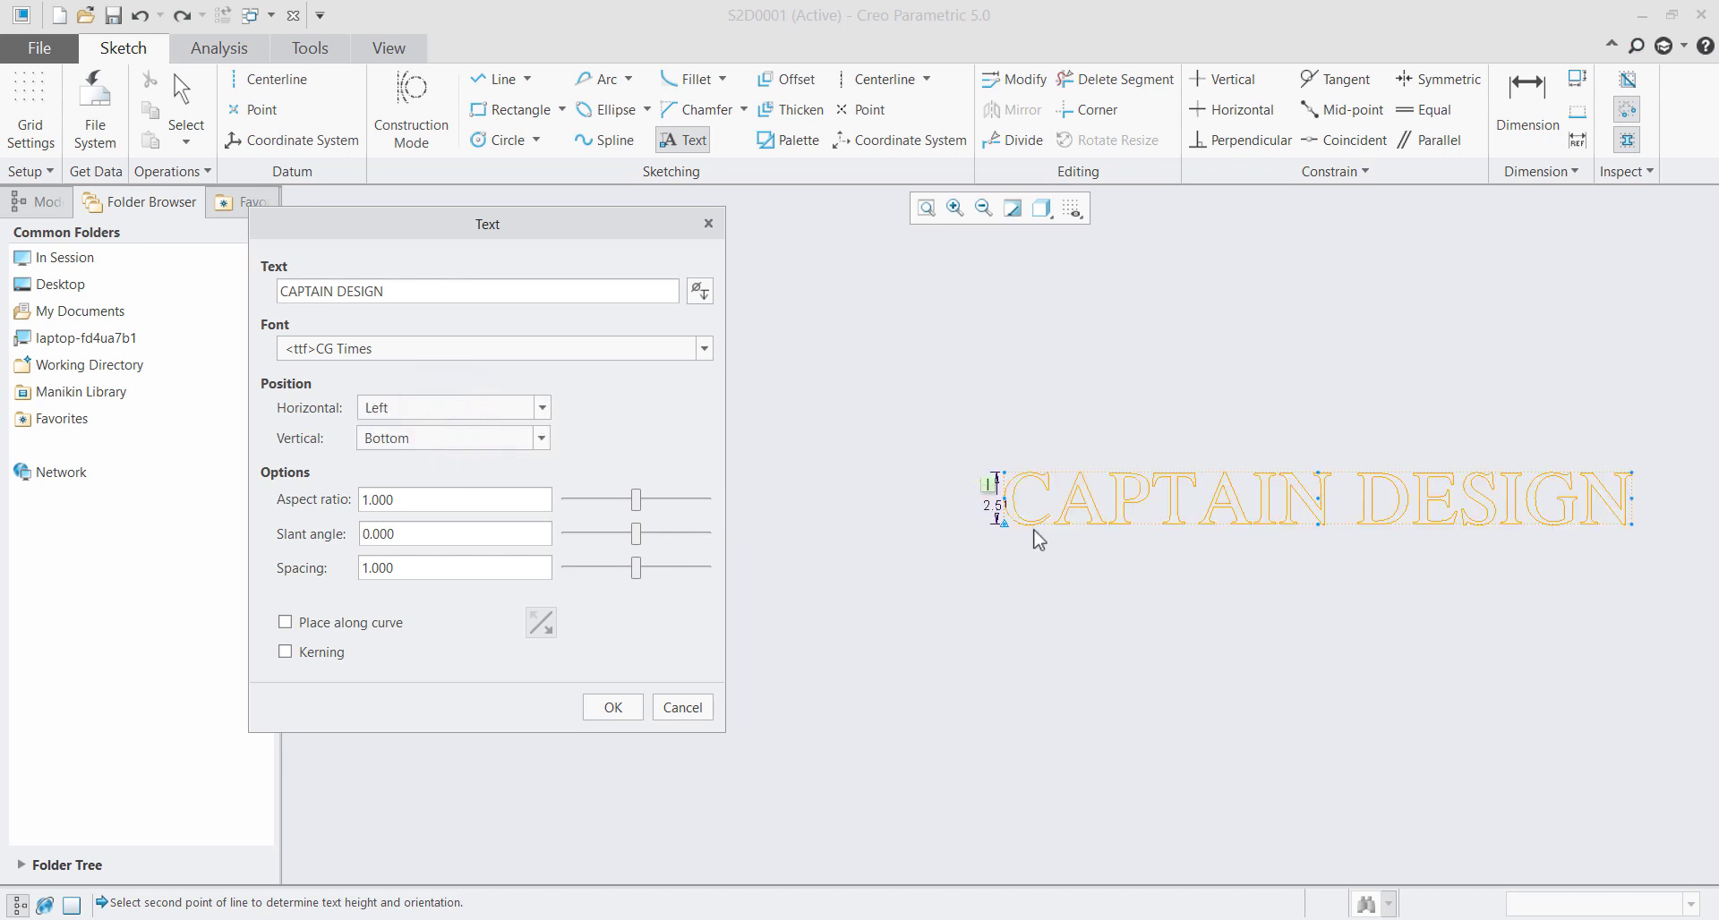
Try compressing the text to an aspect ratio of about 0.107 and set the ratio back to 1.000
click(394, 499)
scroll(1290, 506, down, 1)
scroll(1074, 527, up, 1)
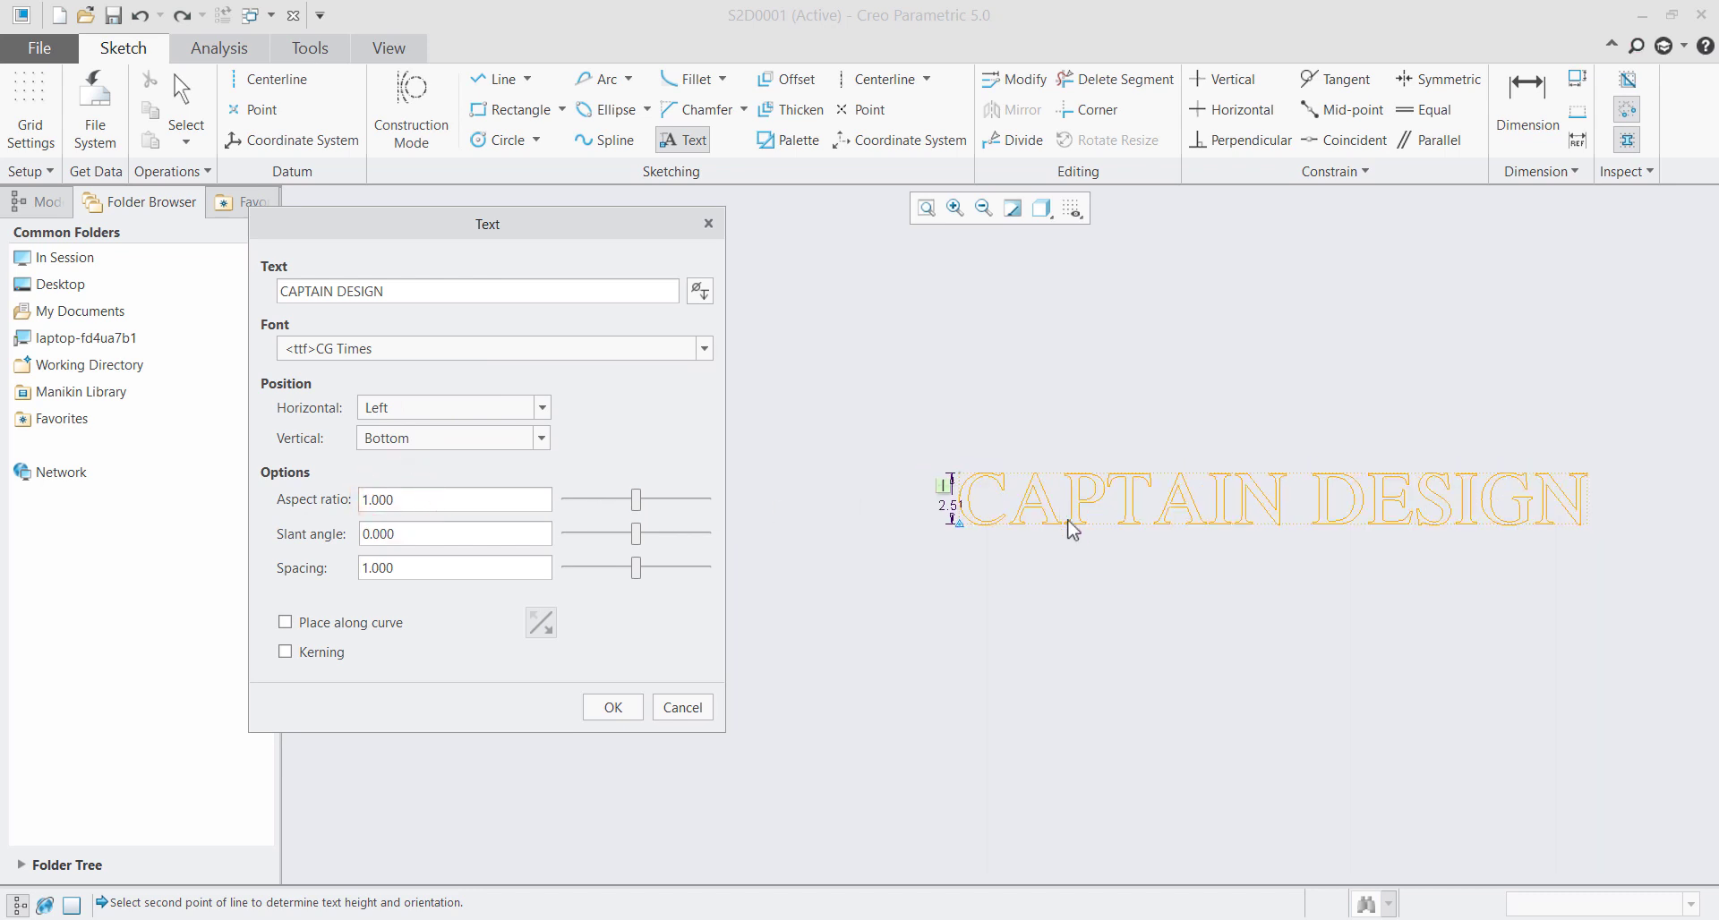
scroll(1029, 518, down, 1)
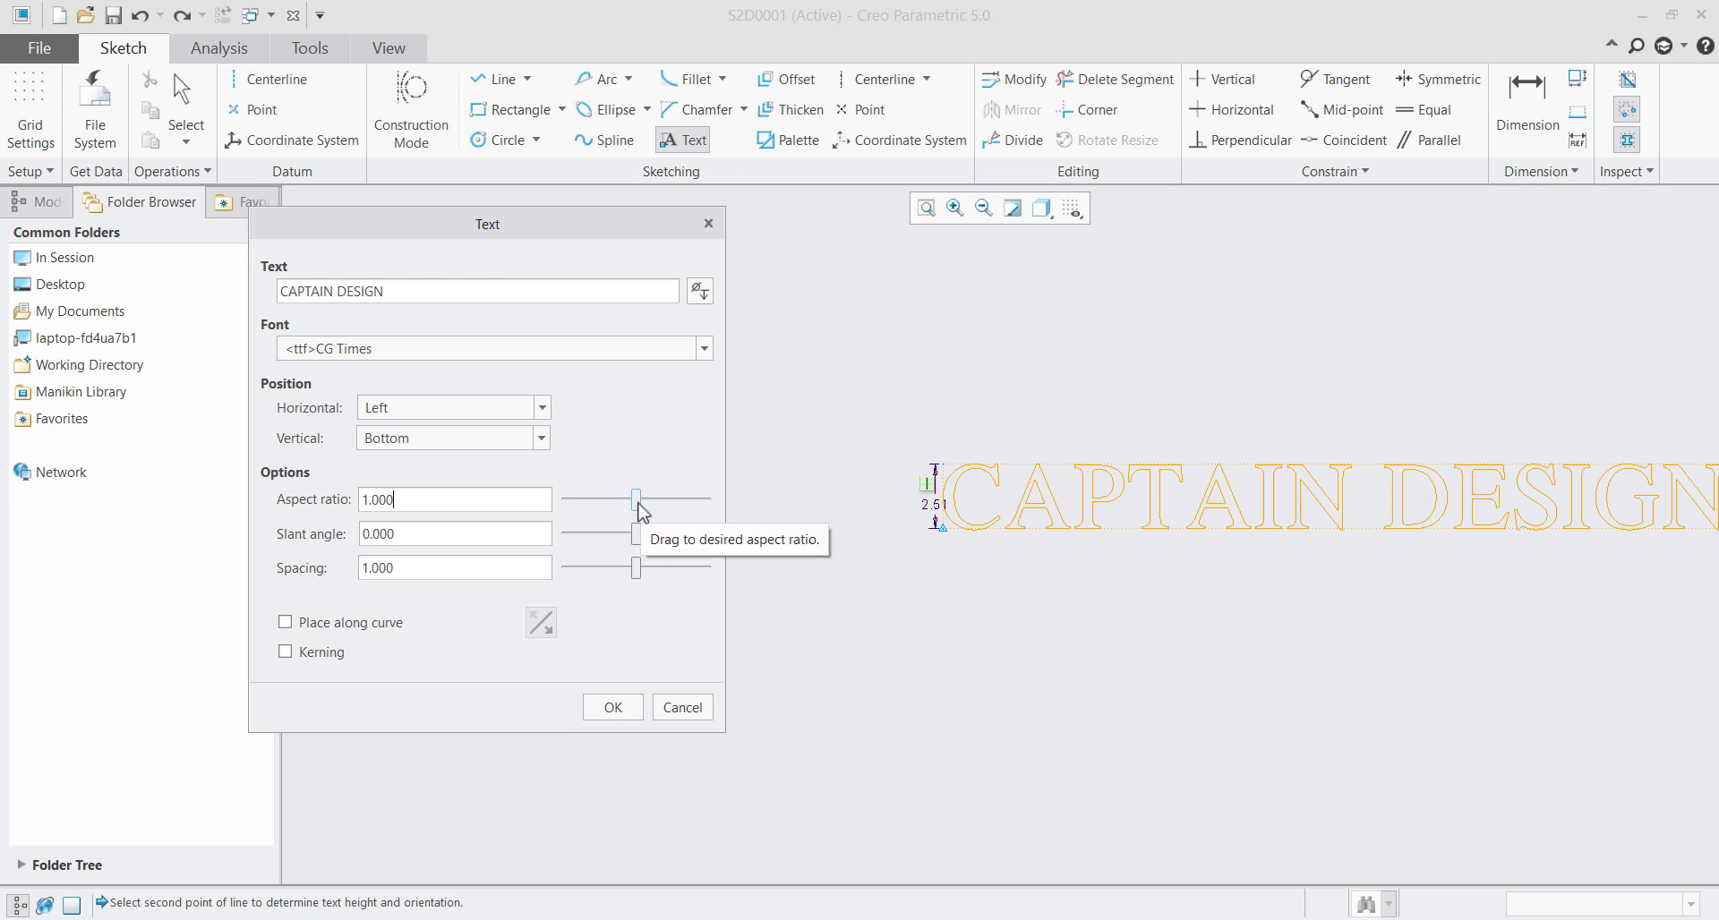
drag(637, 501, 568, 499)
double_click(465, 501)
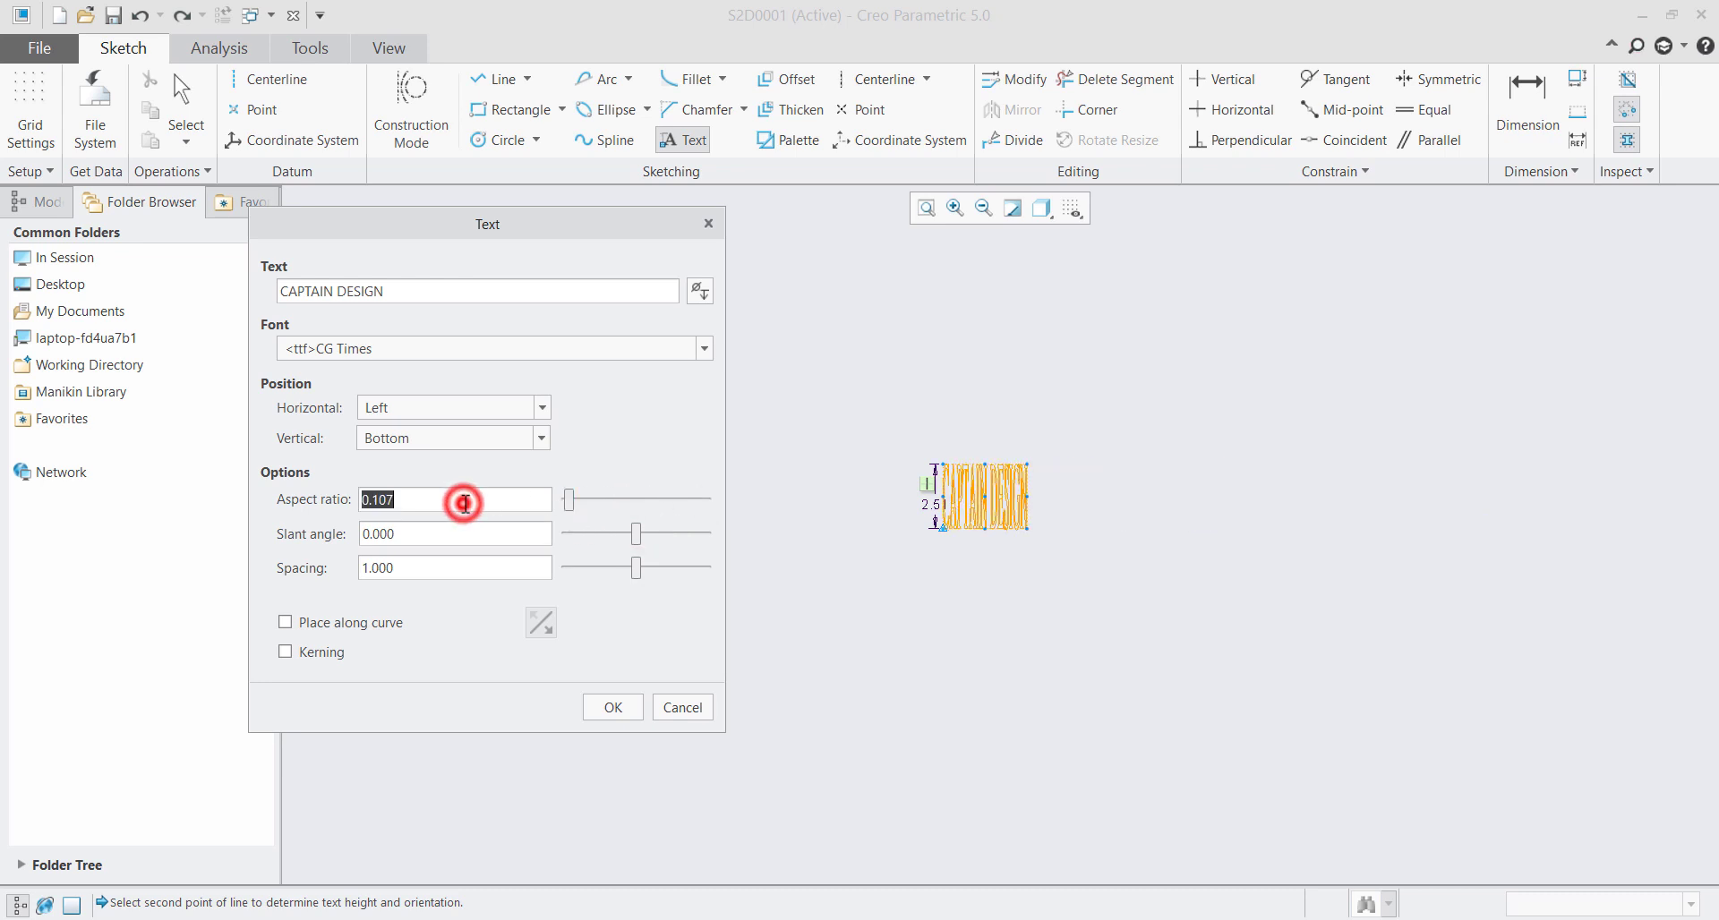
text(1.000)
key(Return)
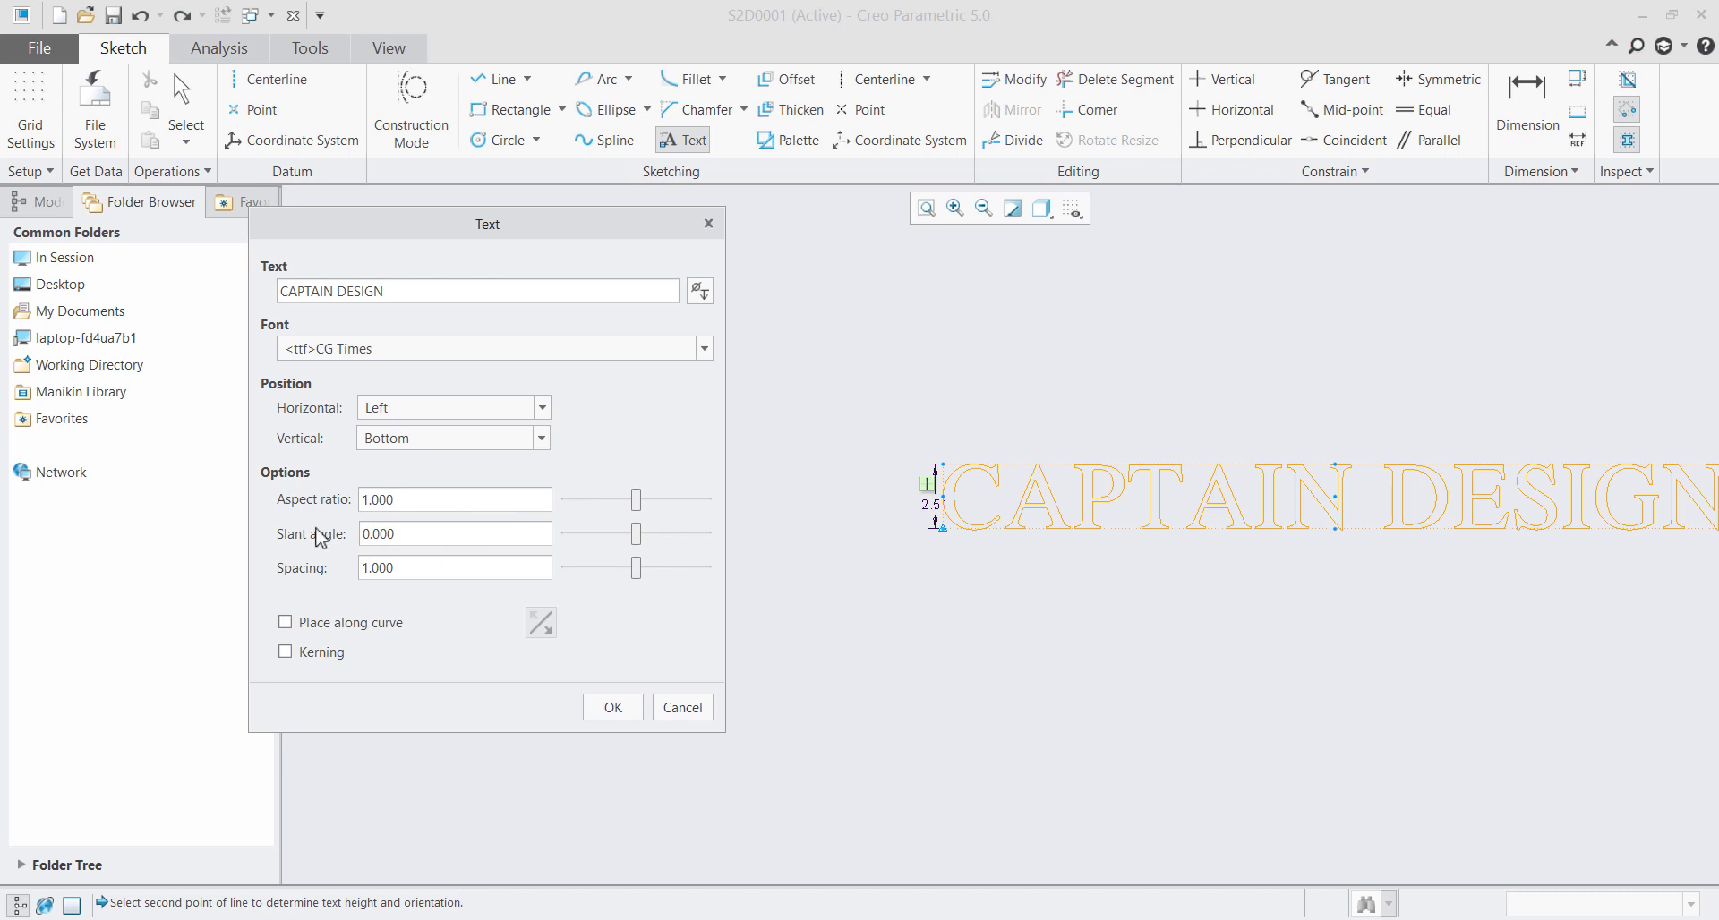
Set the slant angle of the "CAPTAIN DESIGN" text to 30
scroll(1384, 519, up, 2)
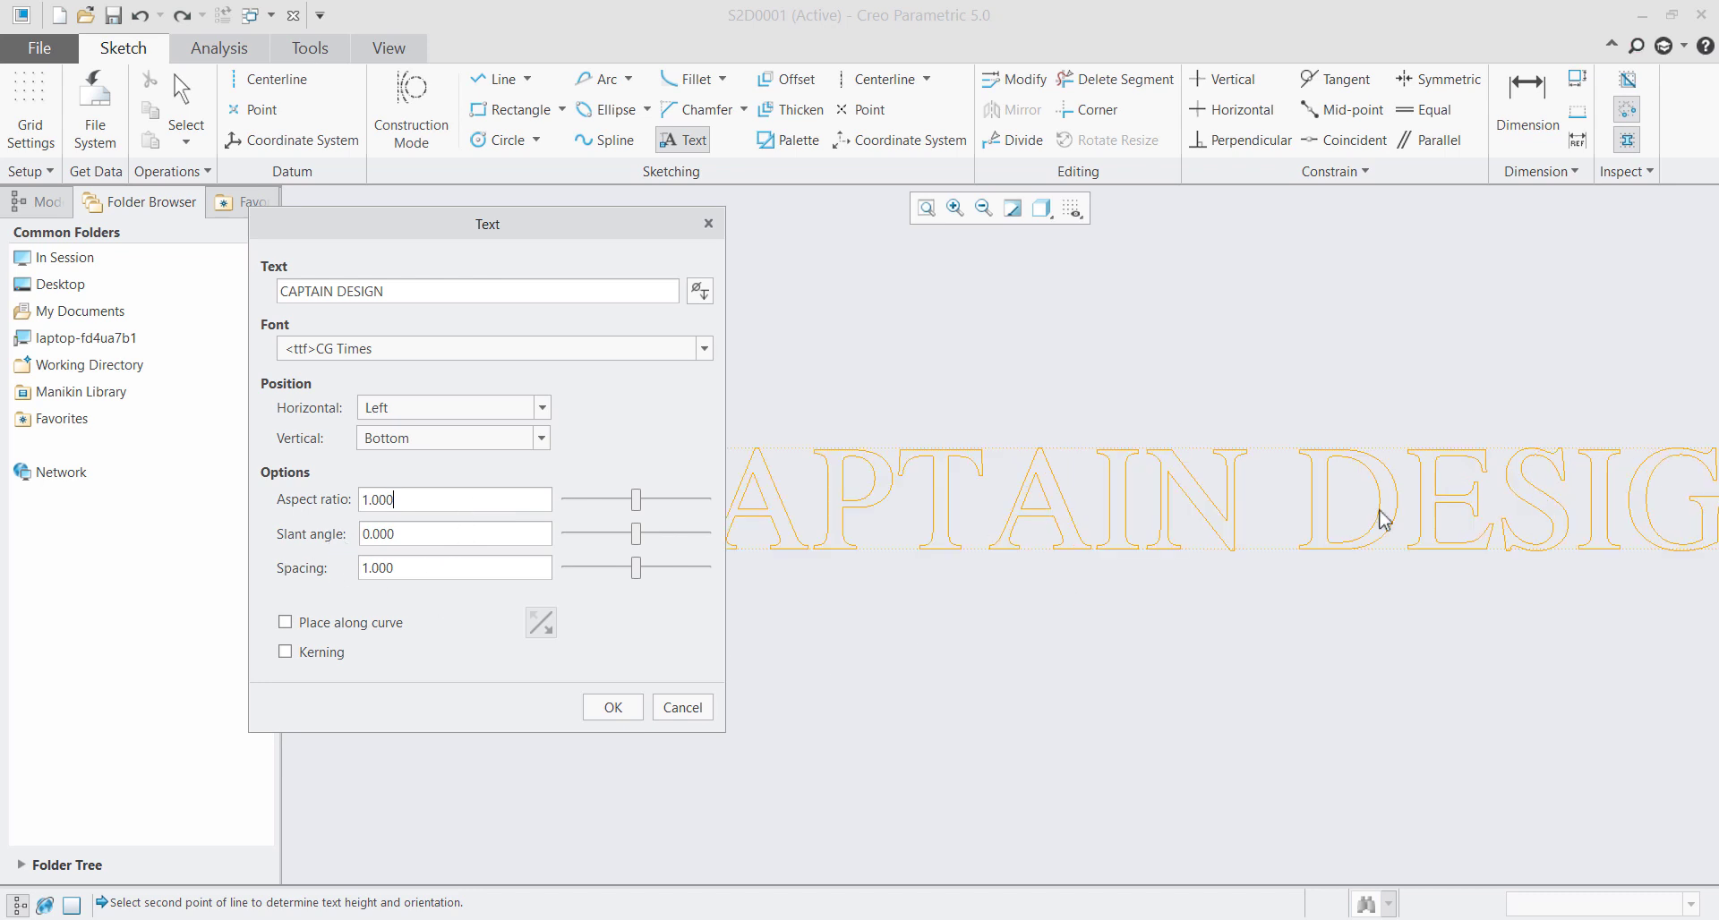
scroll(1384, 519, down, 1)
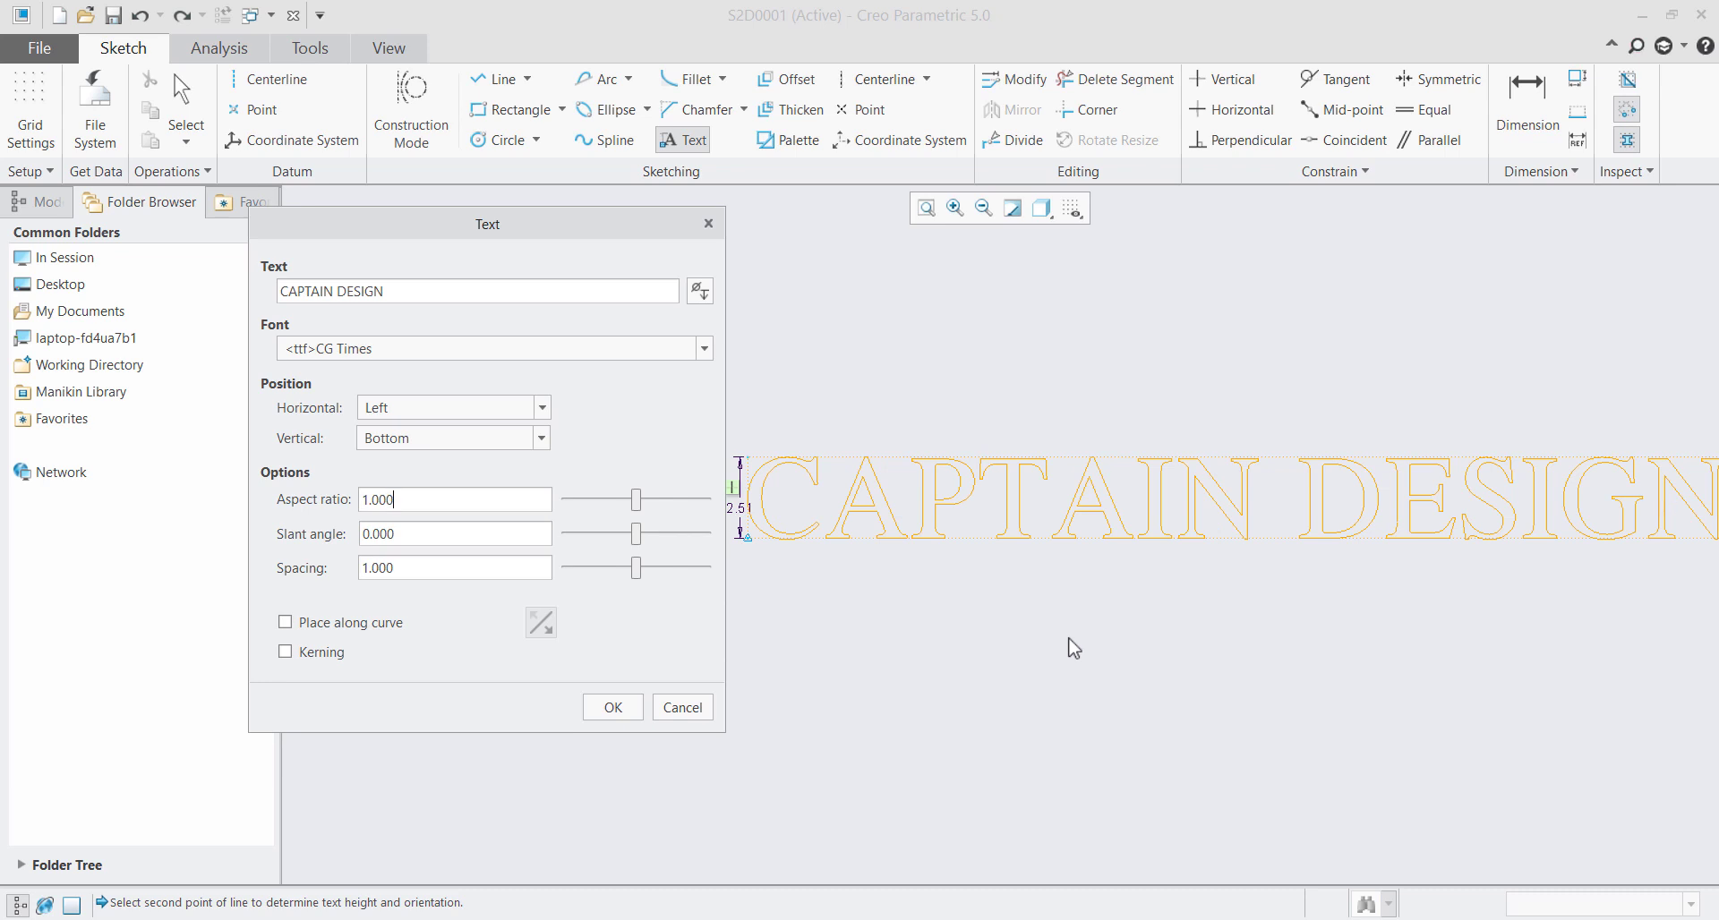
double_click(414, 536)
text(30)
key(Return)
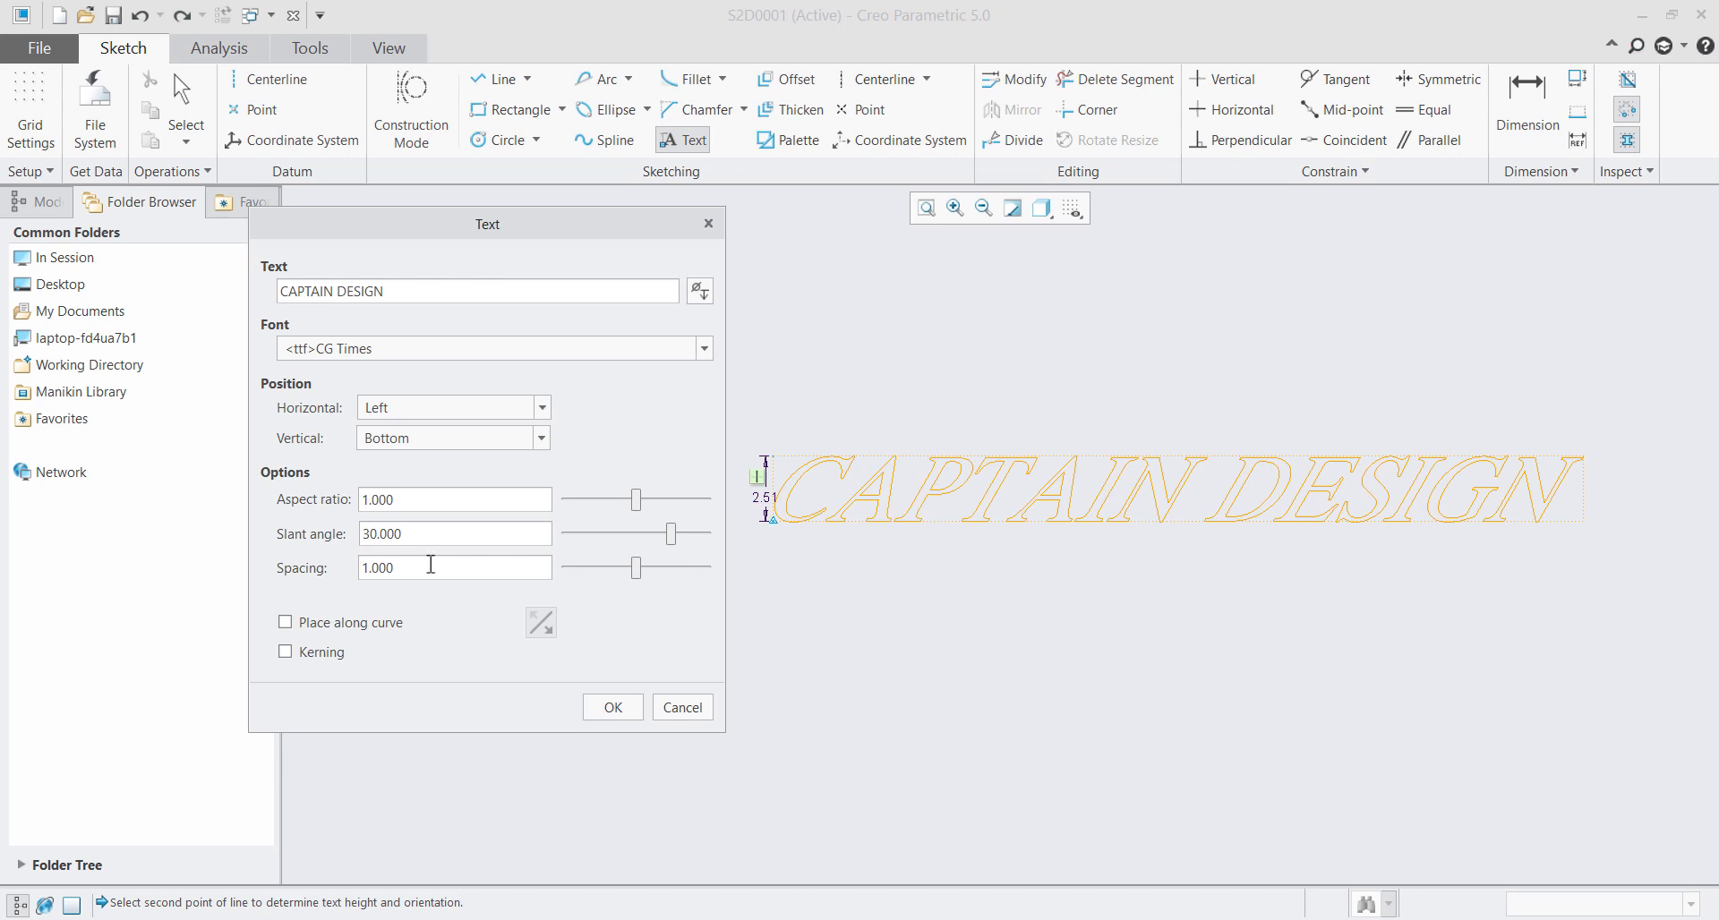
Try slant angles of 60 and -60 on the "CAPTAIN DESIGN" text and reset the slant to 0
double_click(408, 534)
text(60)
key(Return)
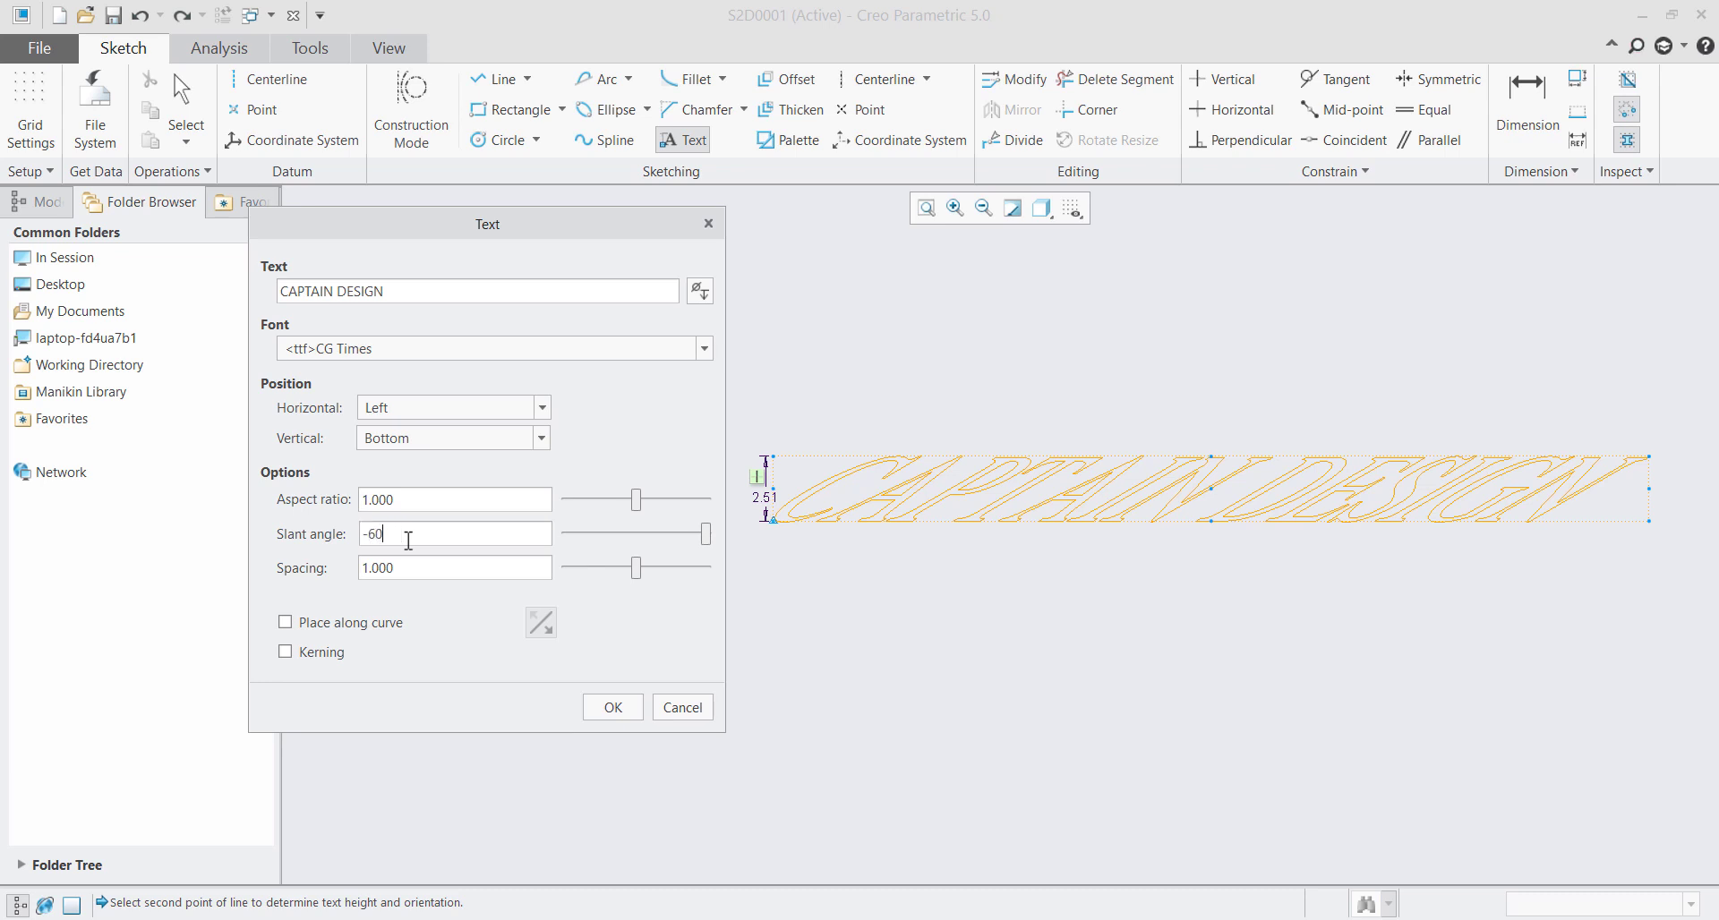
key(Return)
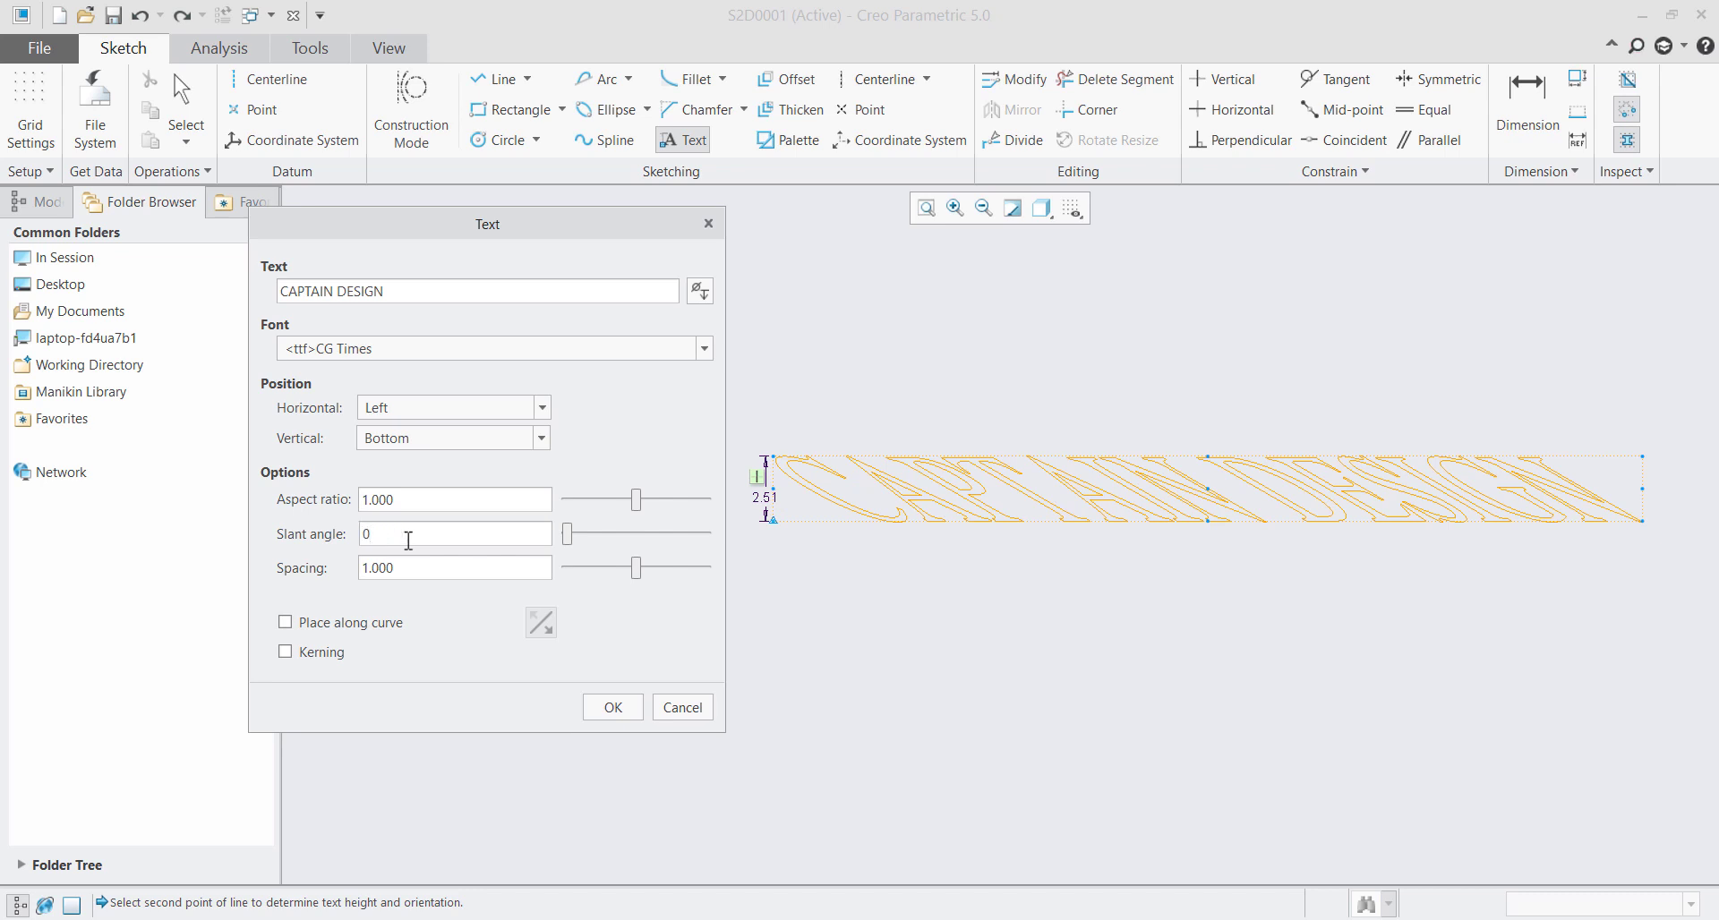
key(Return)
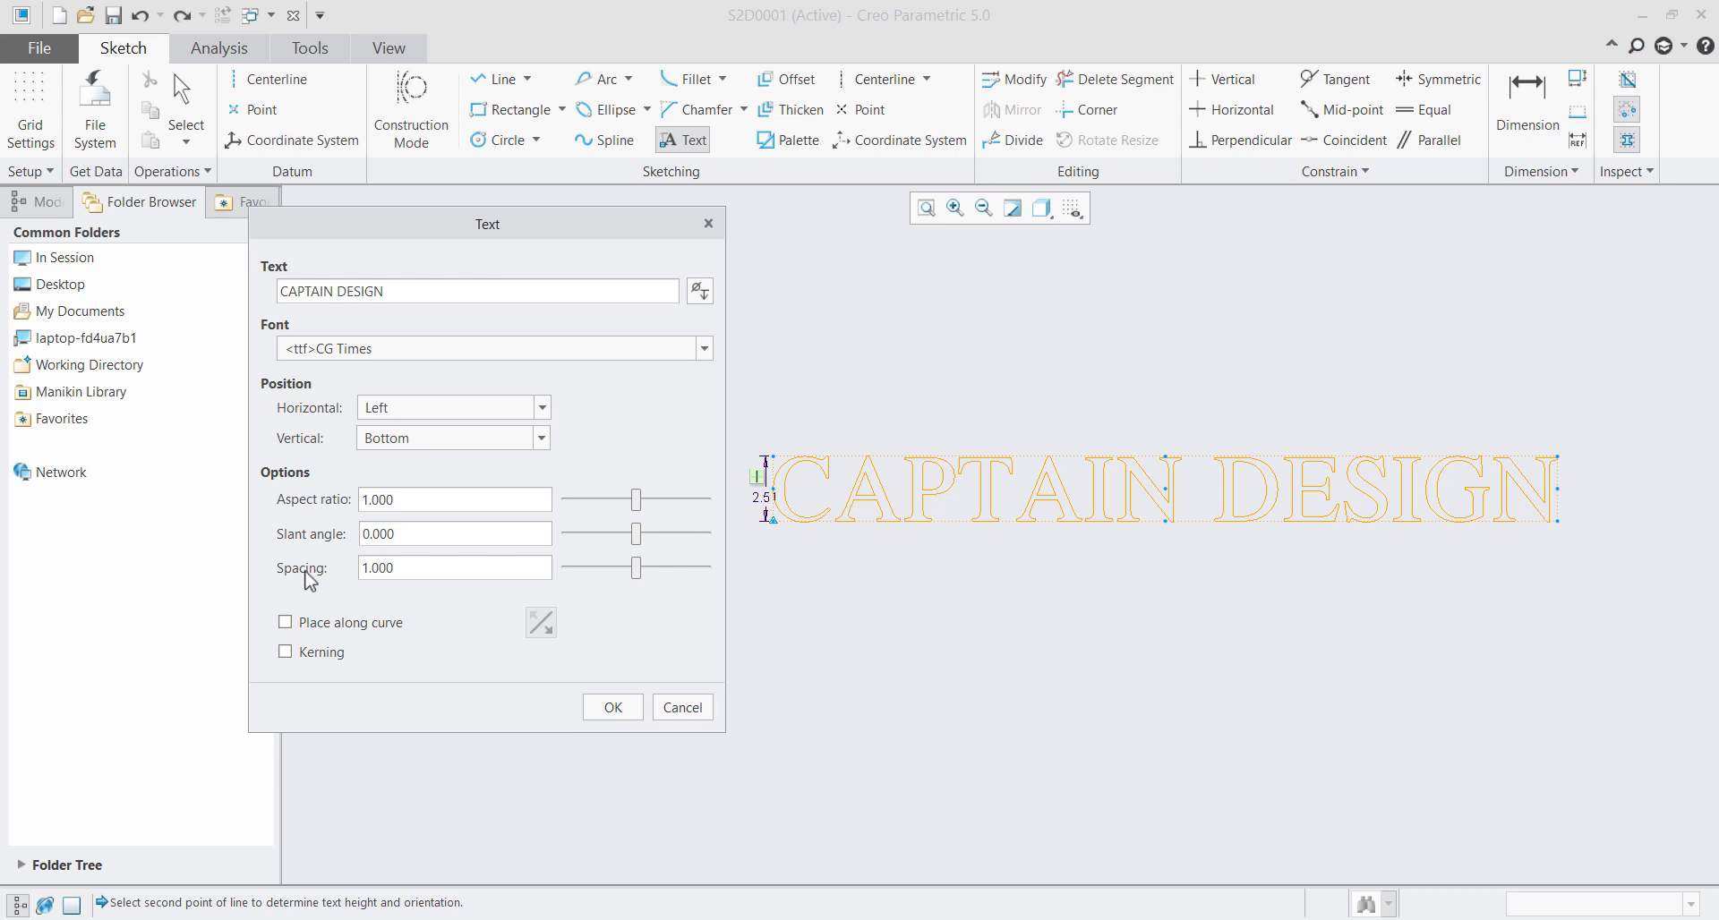
Try widening the letter spacing of the text to about 1.549 and set it back to 1
mouse_move(640, 570)
mouse_down()
mouse_move(624, 579)
mouse_move(664, 579)
mouse_move(641, 579)
mouse_up()
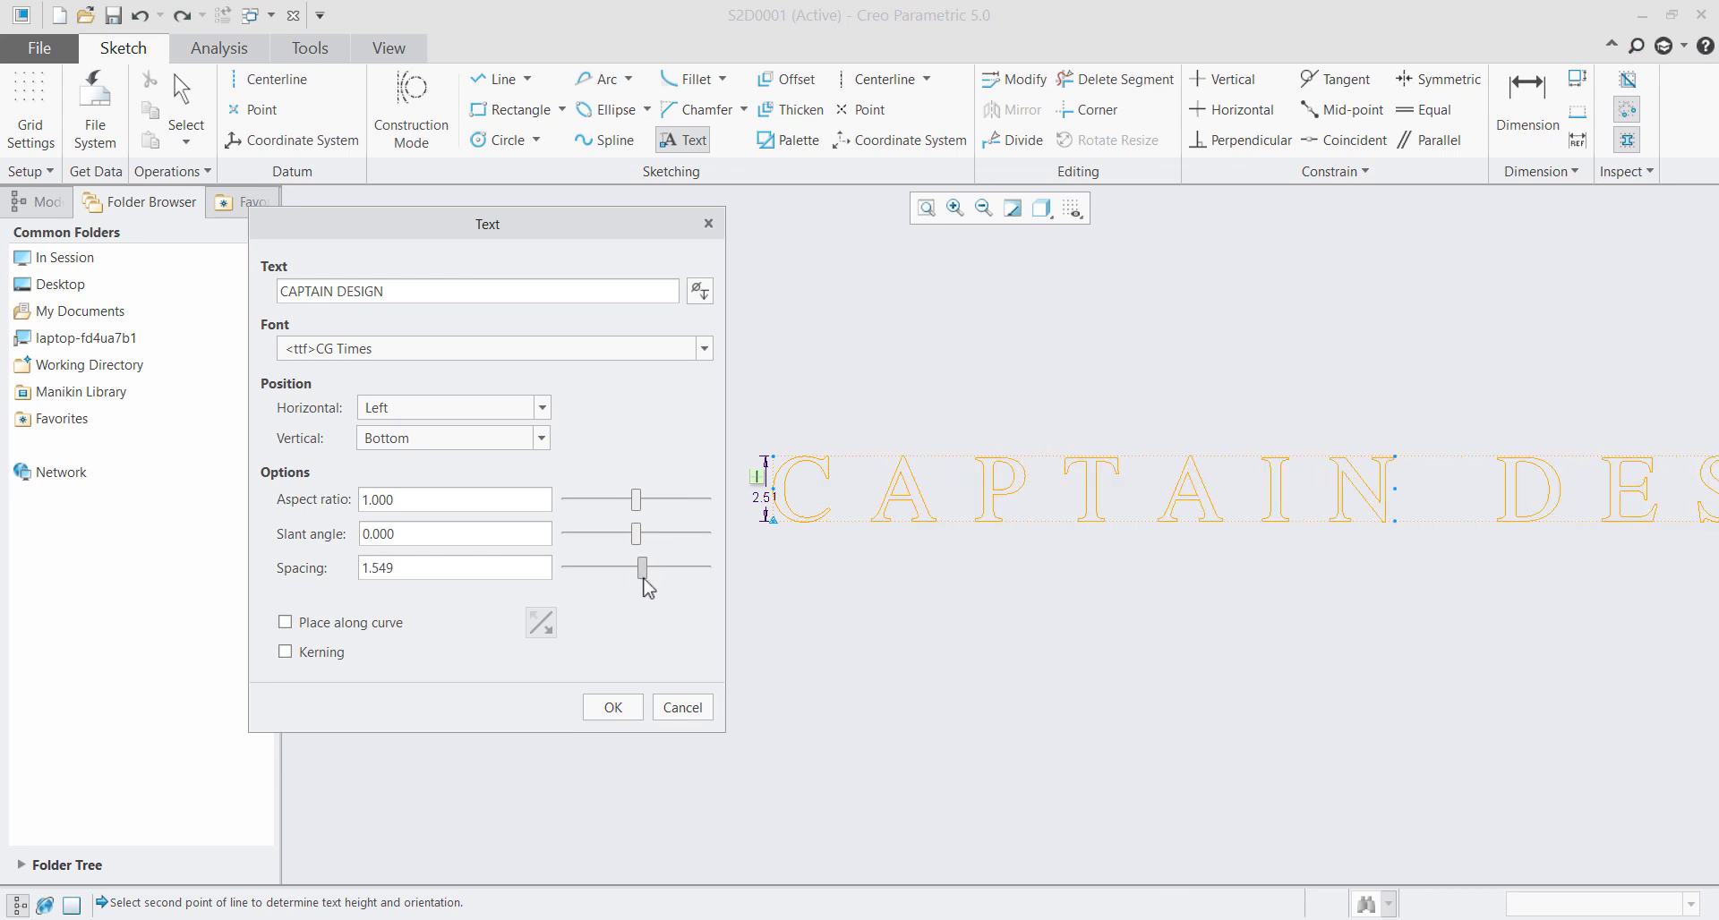
click(467, 583)
double_click(469, 578)
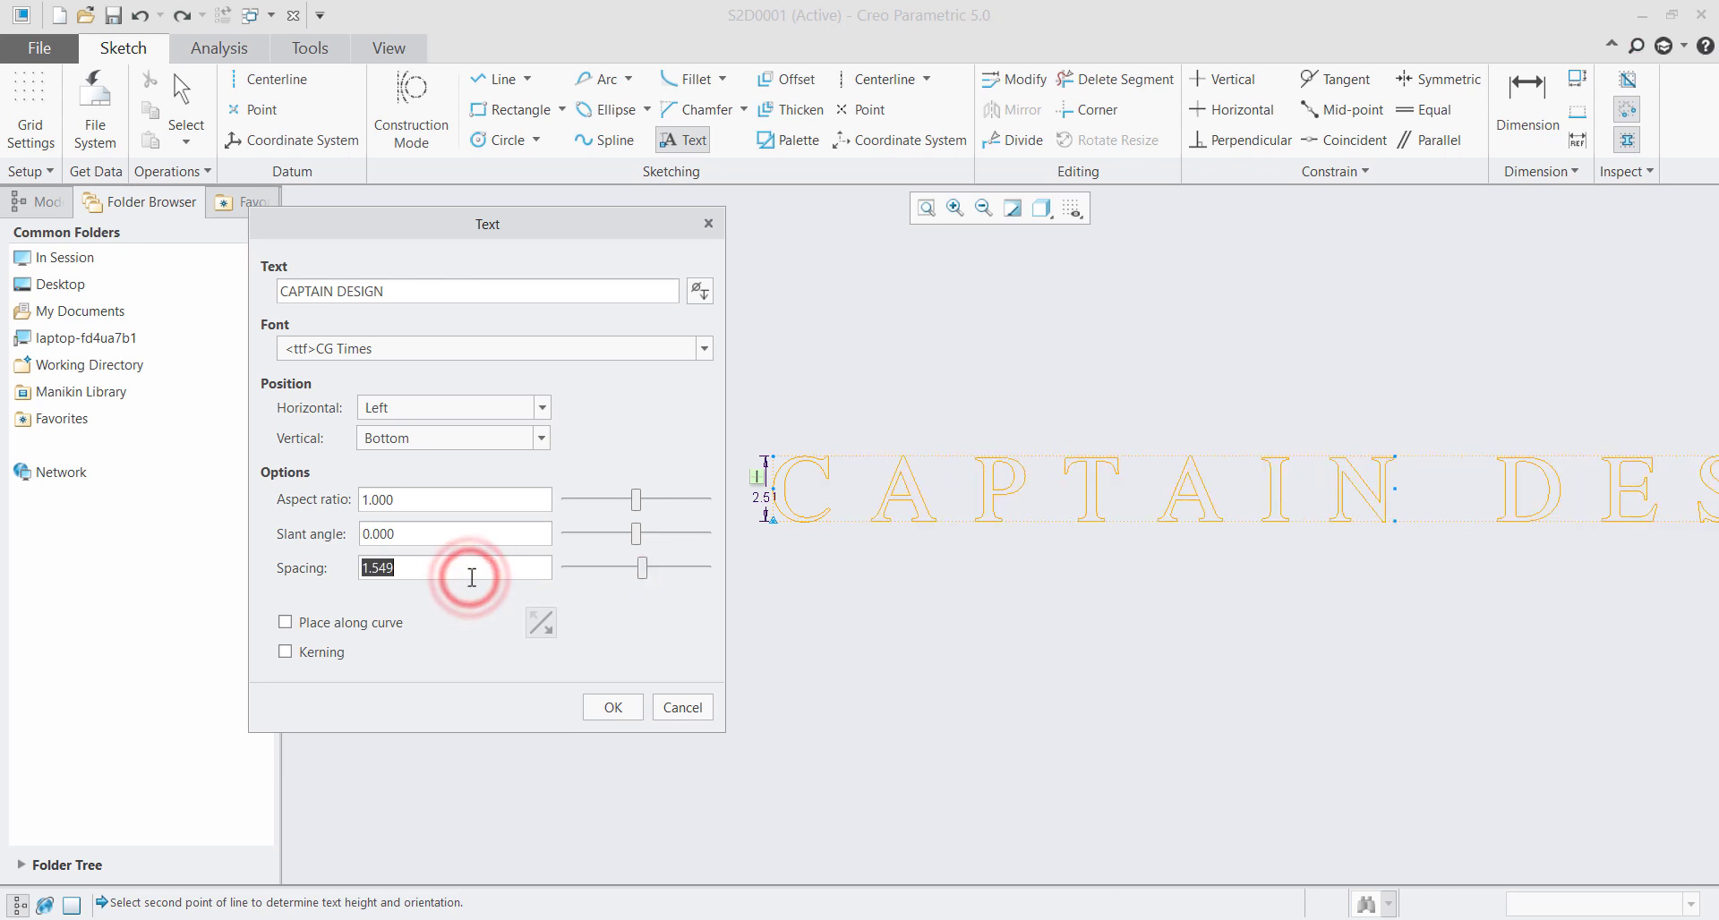
text(1)
key(Return)
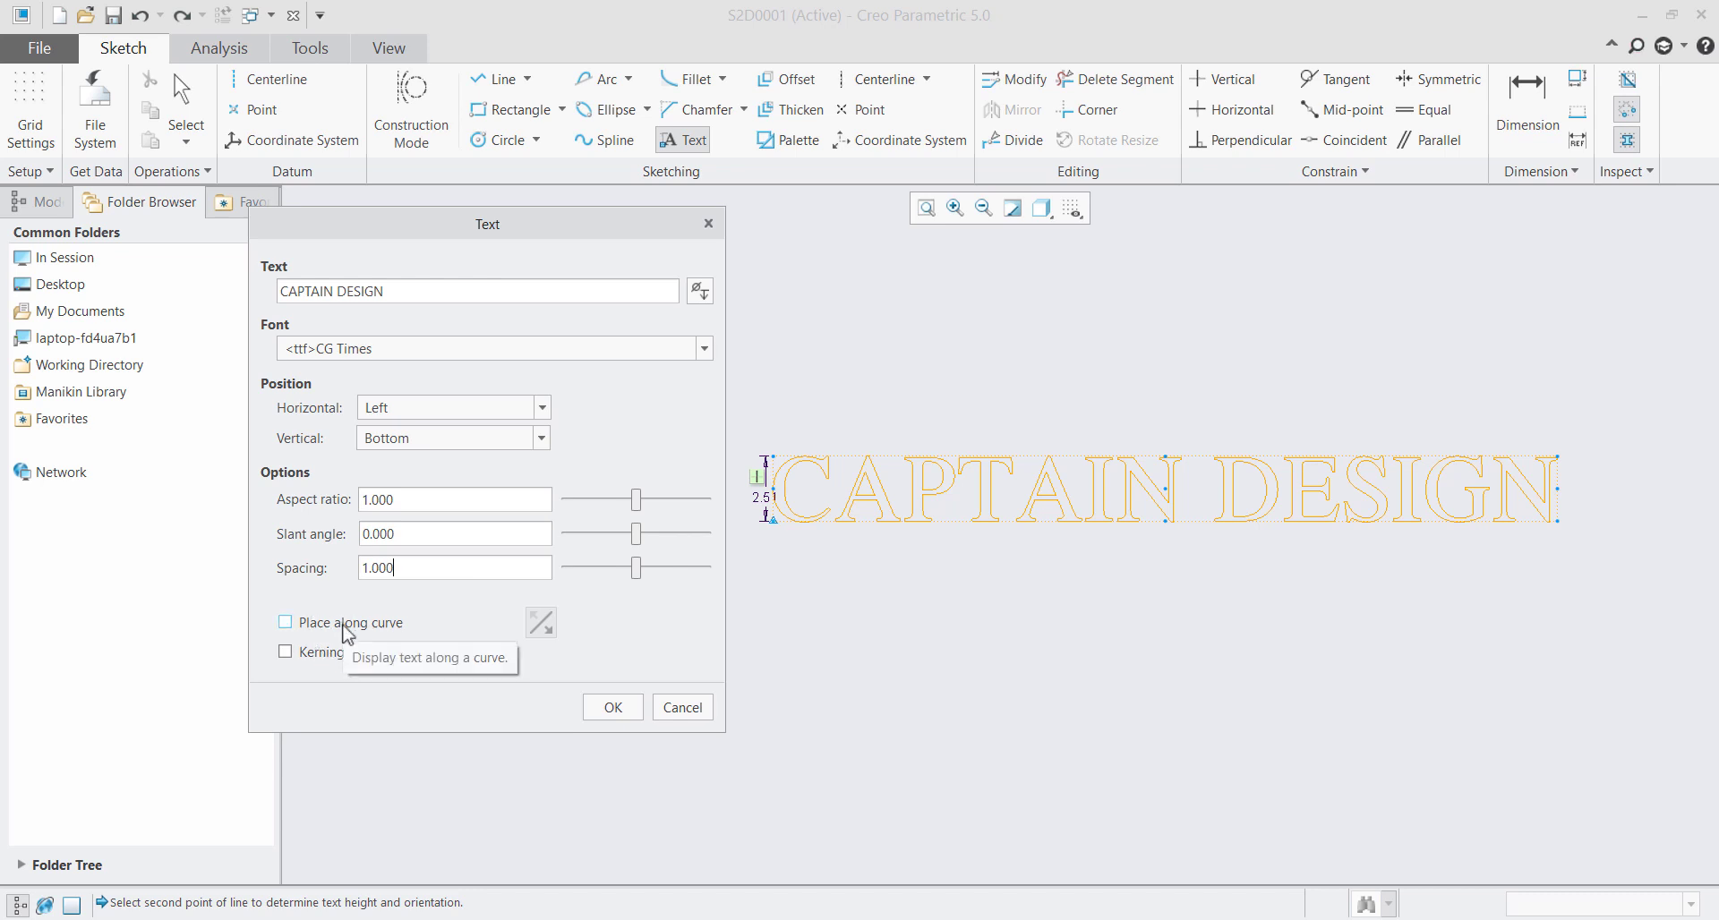
Accept the "CAPTAIN DESIGN" text in the sketch and end the Text command
click(614, 709)
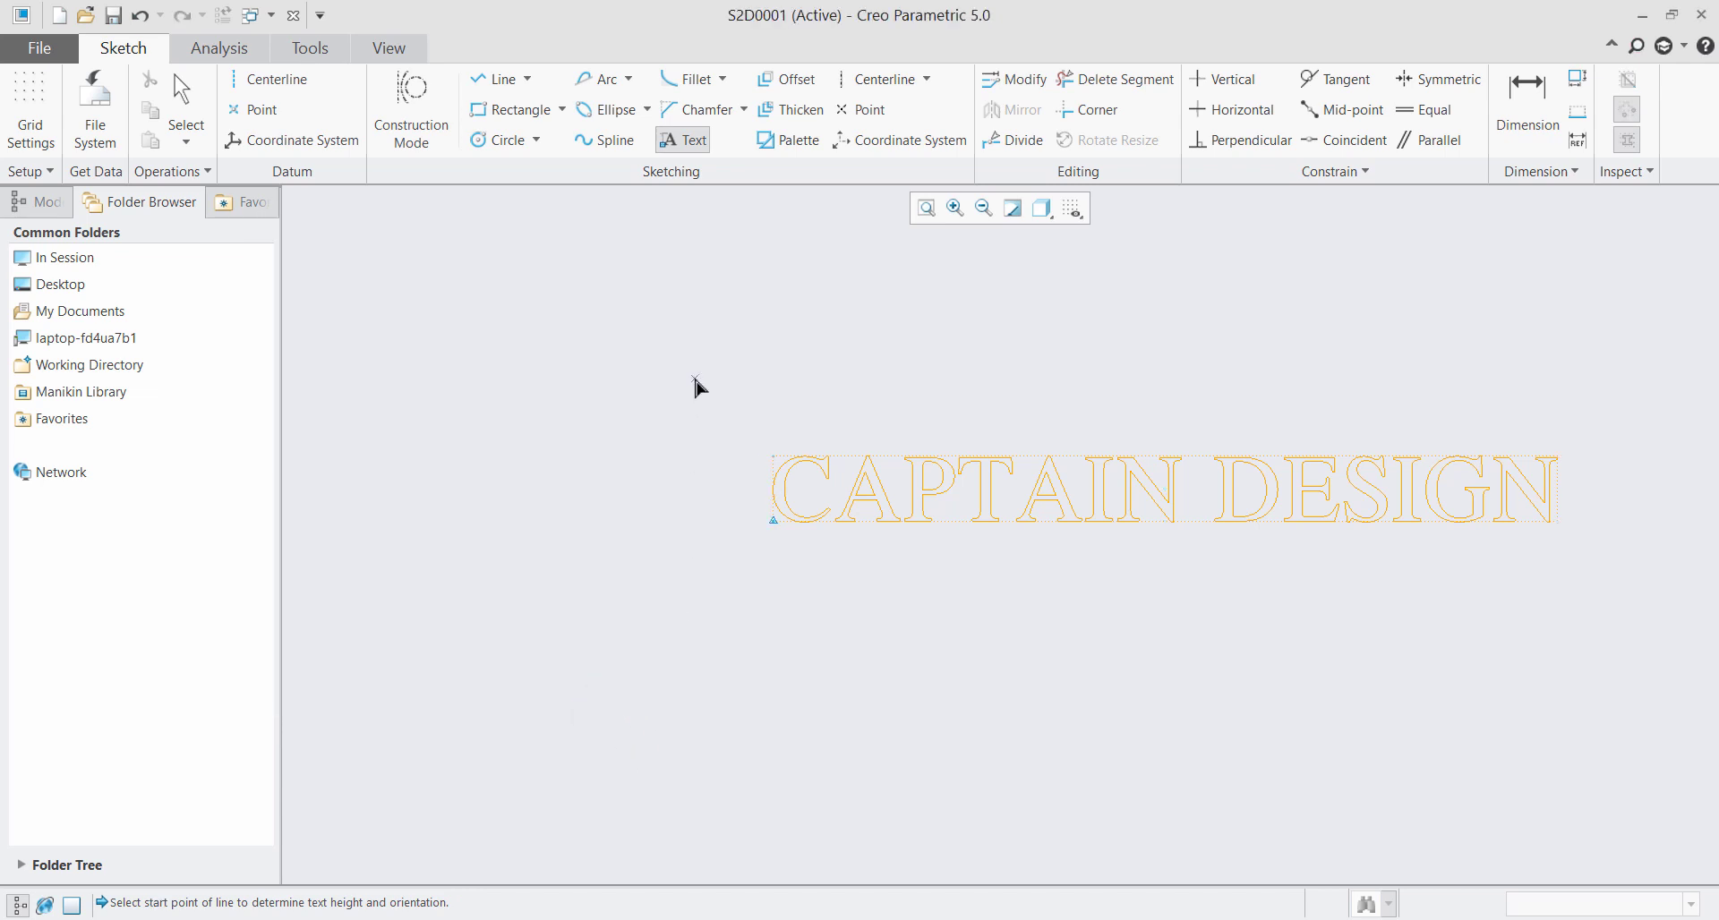
middle_click(692, 329)
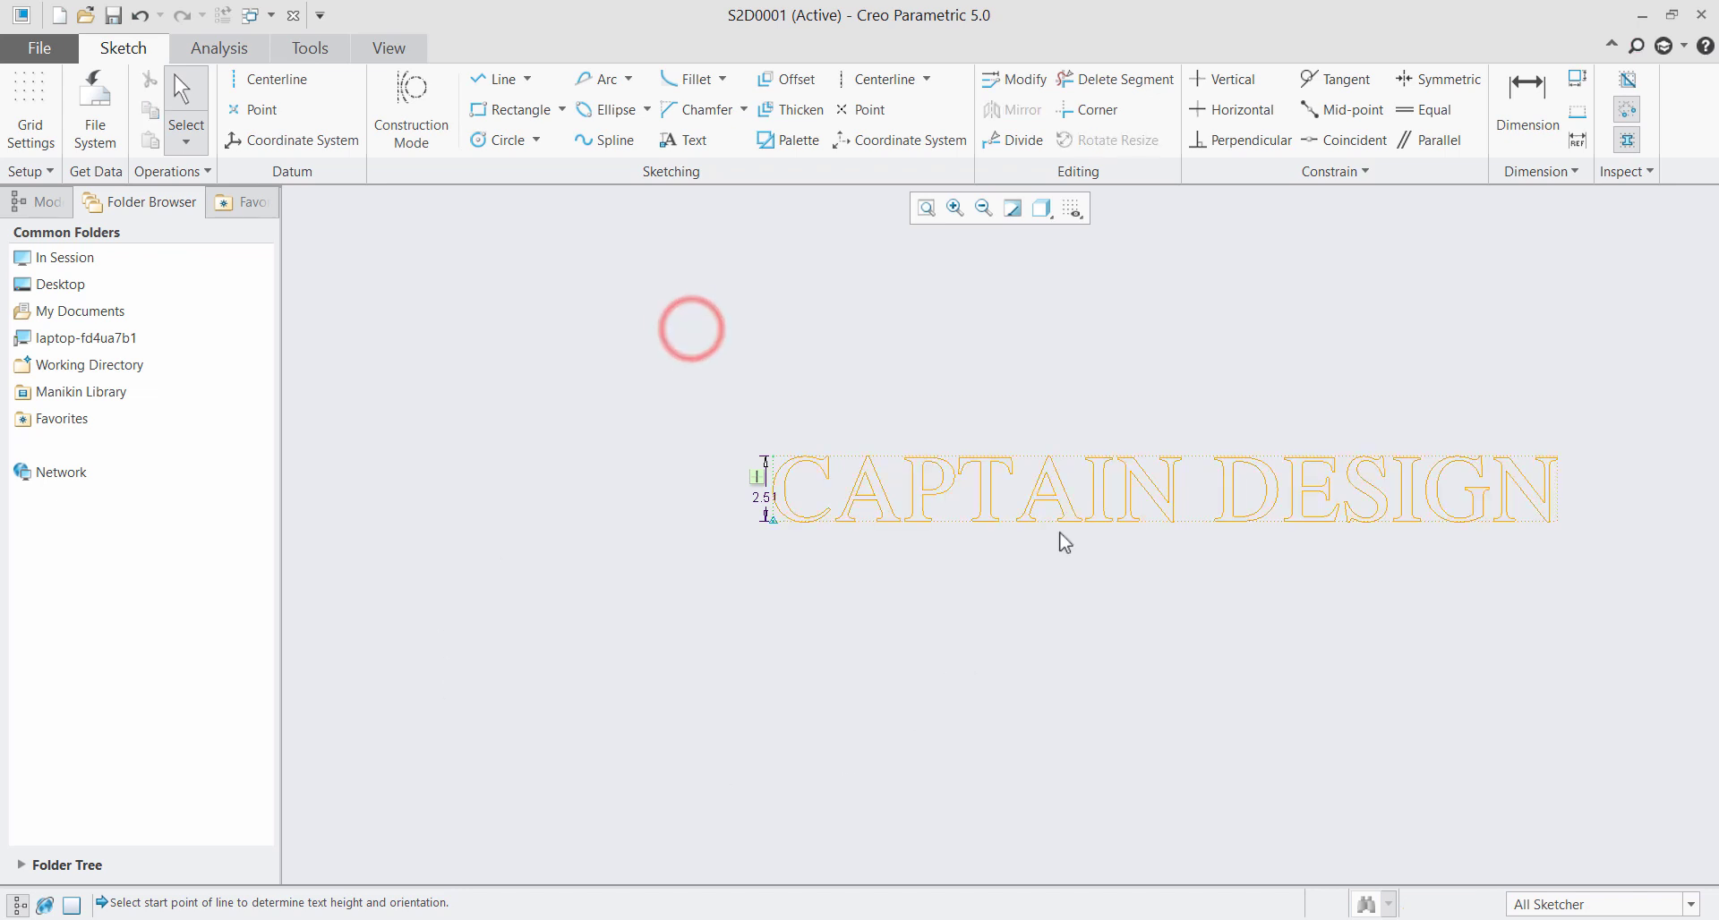
scroll(1146, 484, up, 2)
scroll(971, 572, down, 3)
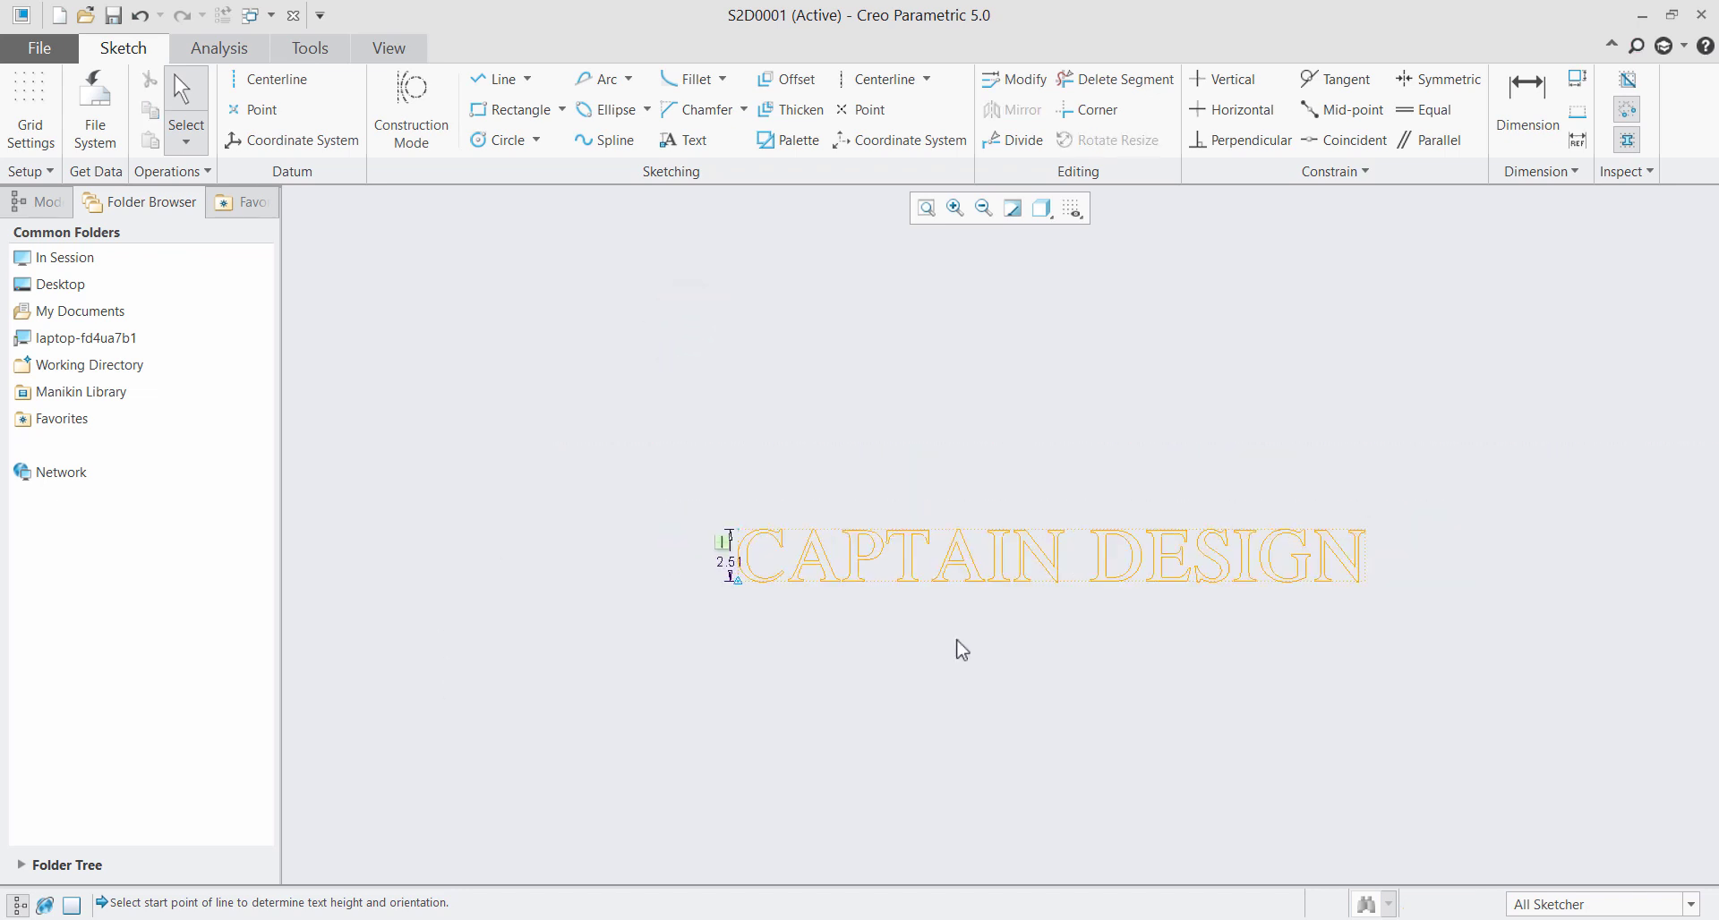
scroll(1267, 549, up, 2)
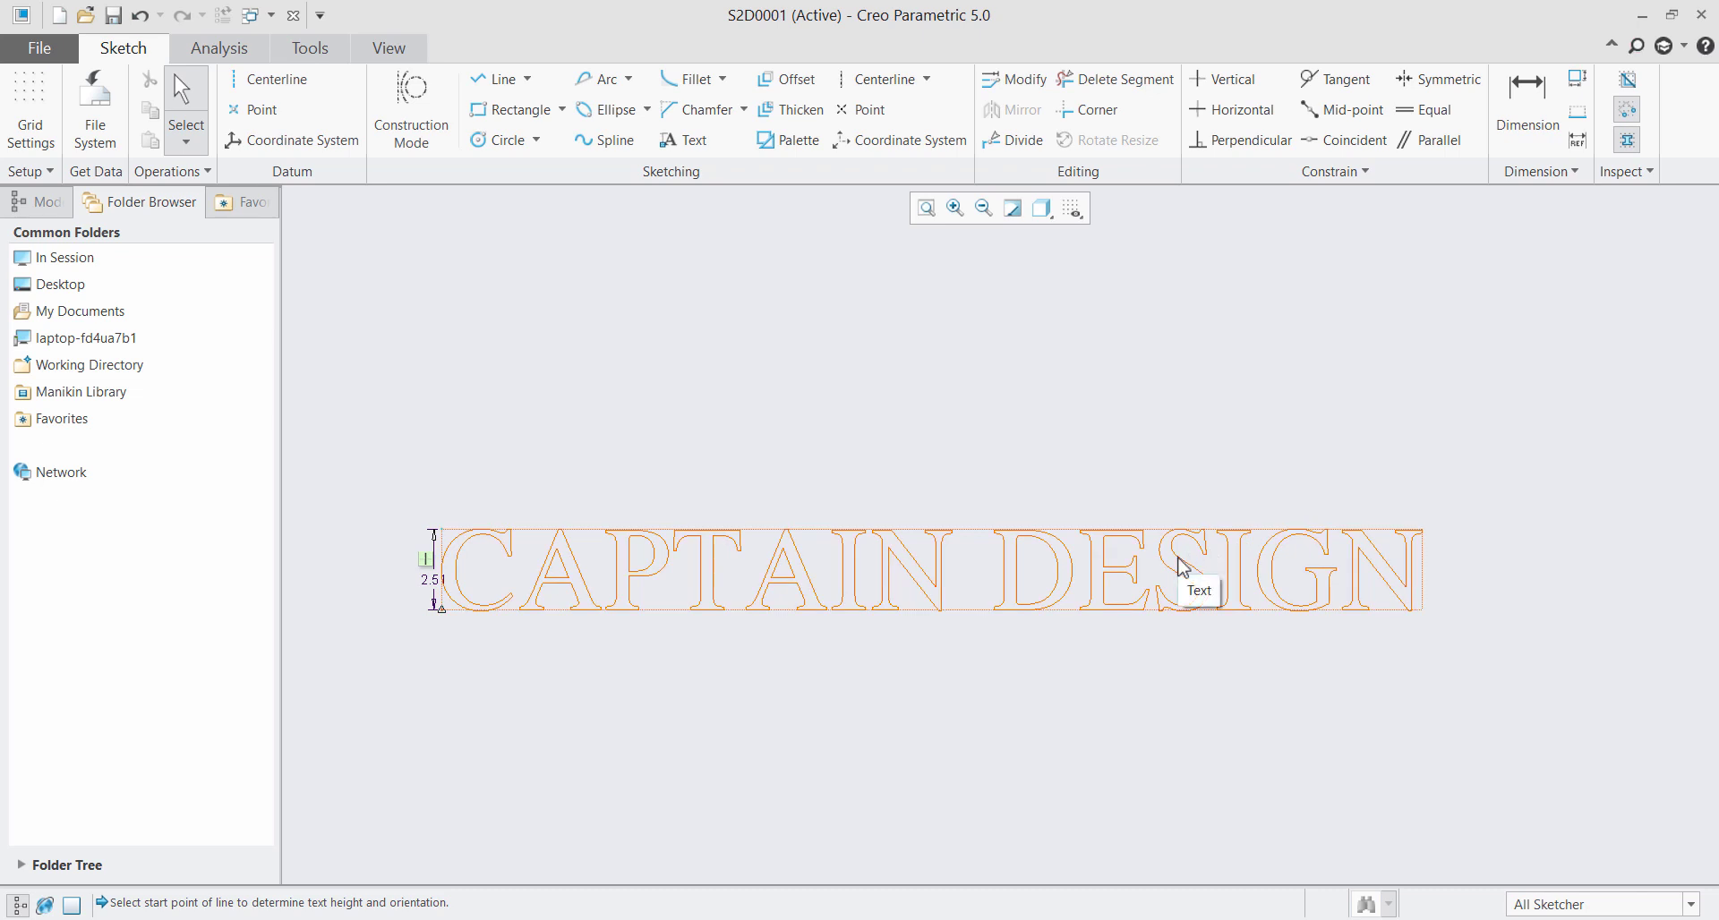
Delete the "CAPTAIN DESIGN" text from the sketch
click(1469, 481)
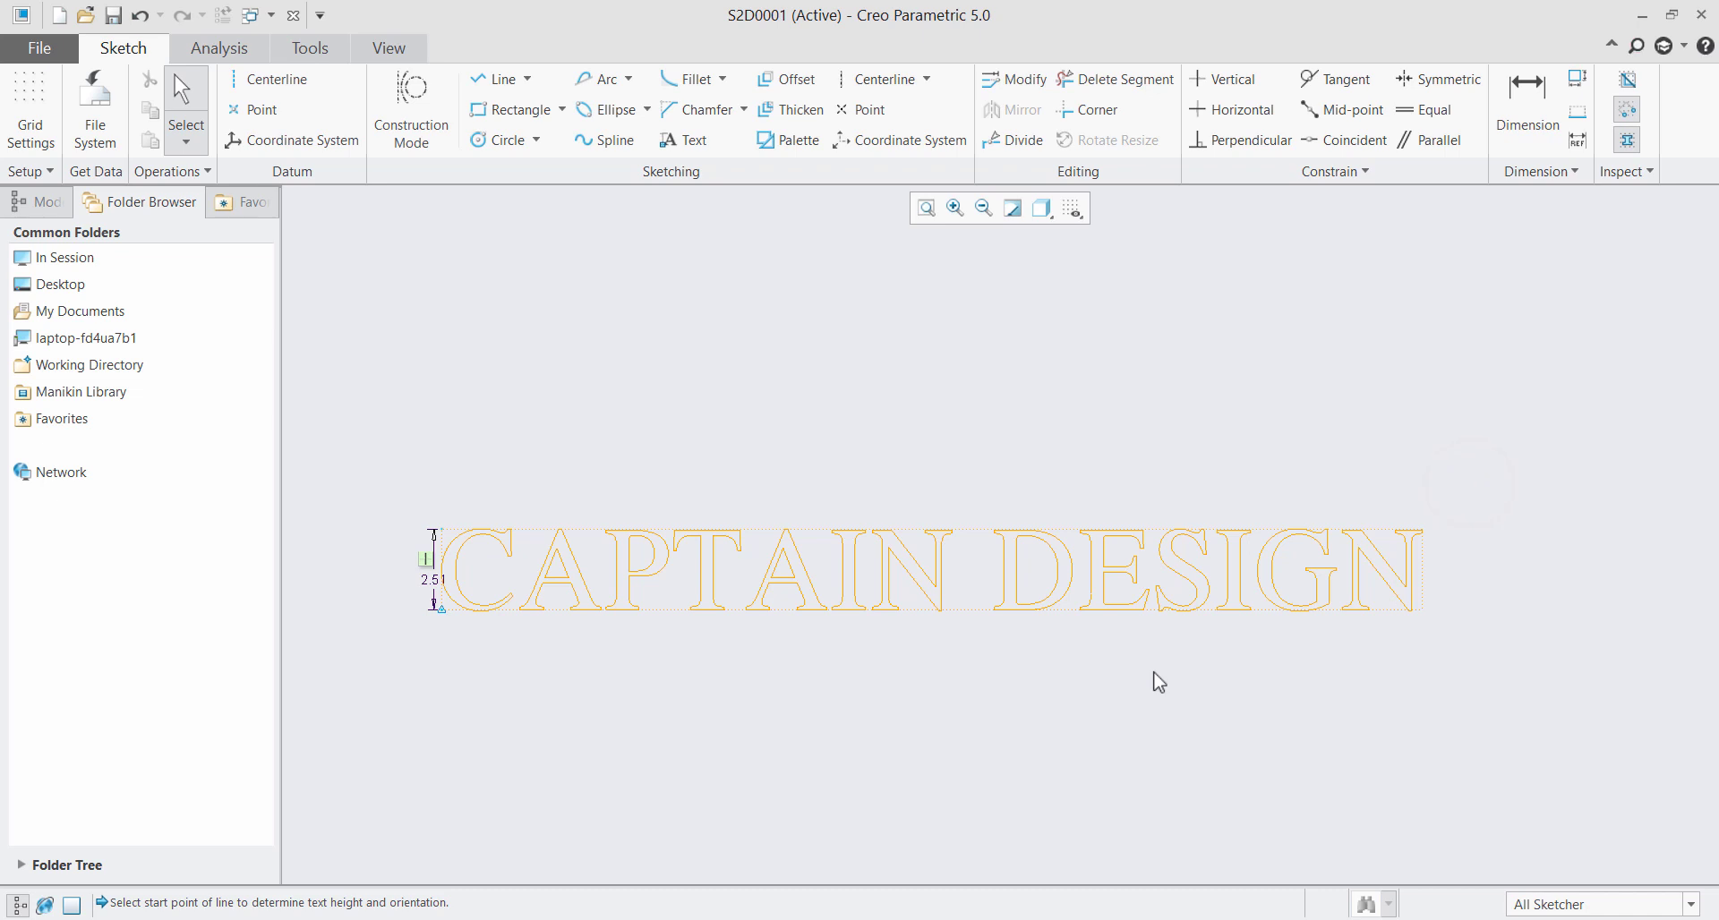
drag(387, 498, 808, 732)
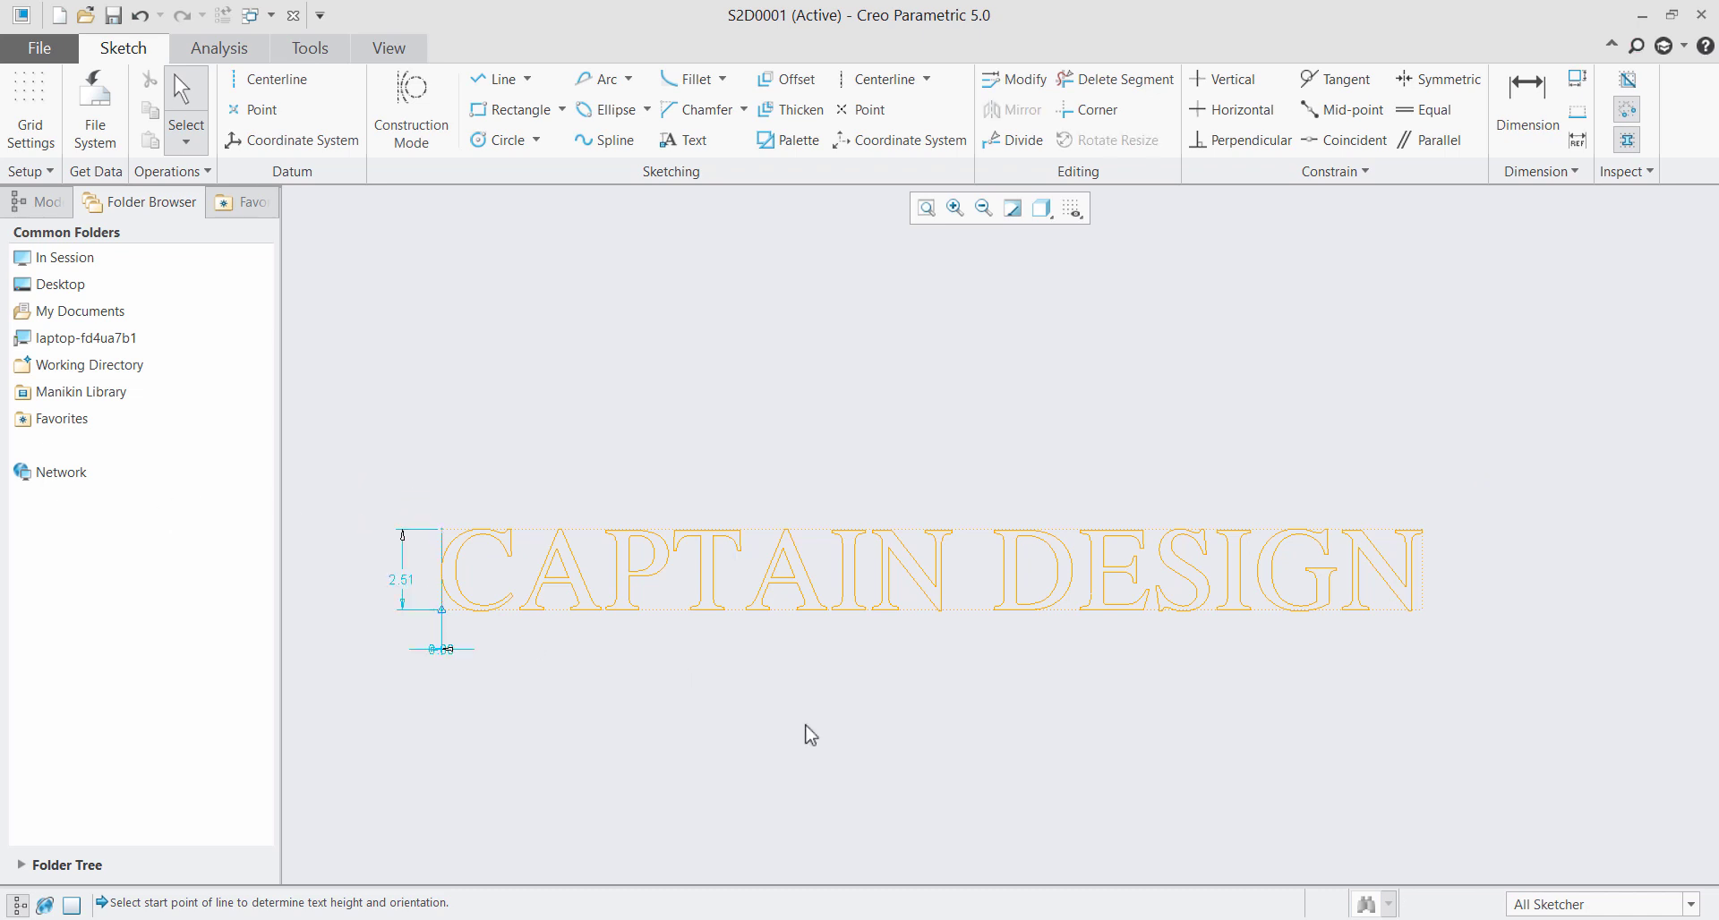
click(887, 555)
key(Delete)
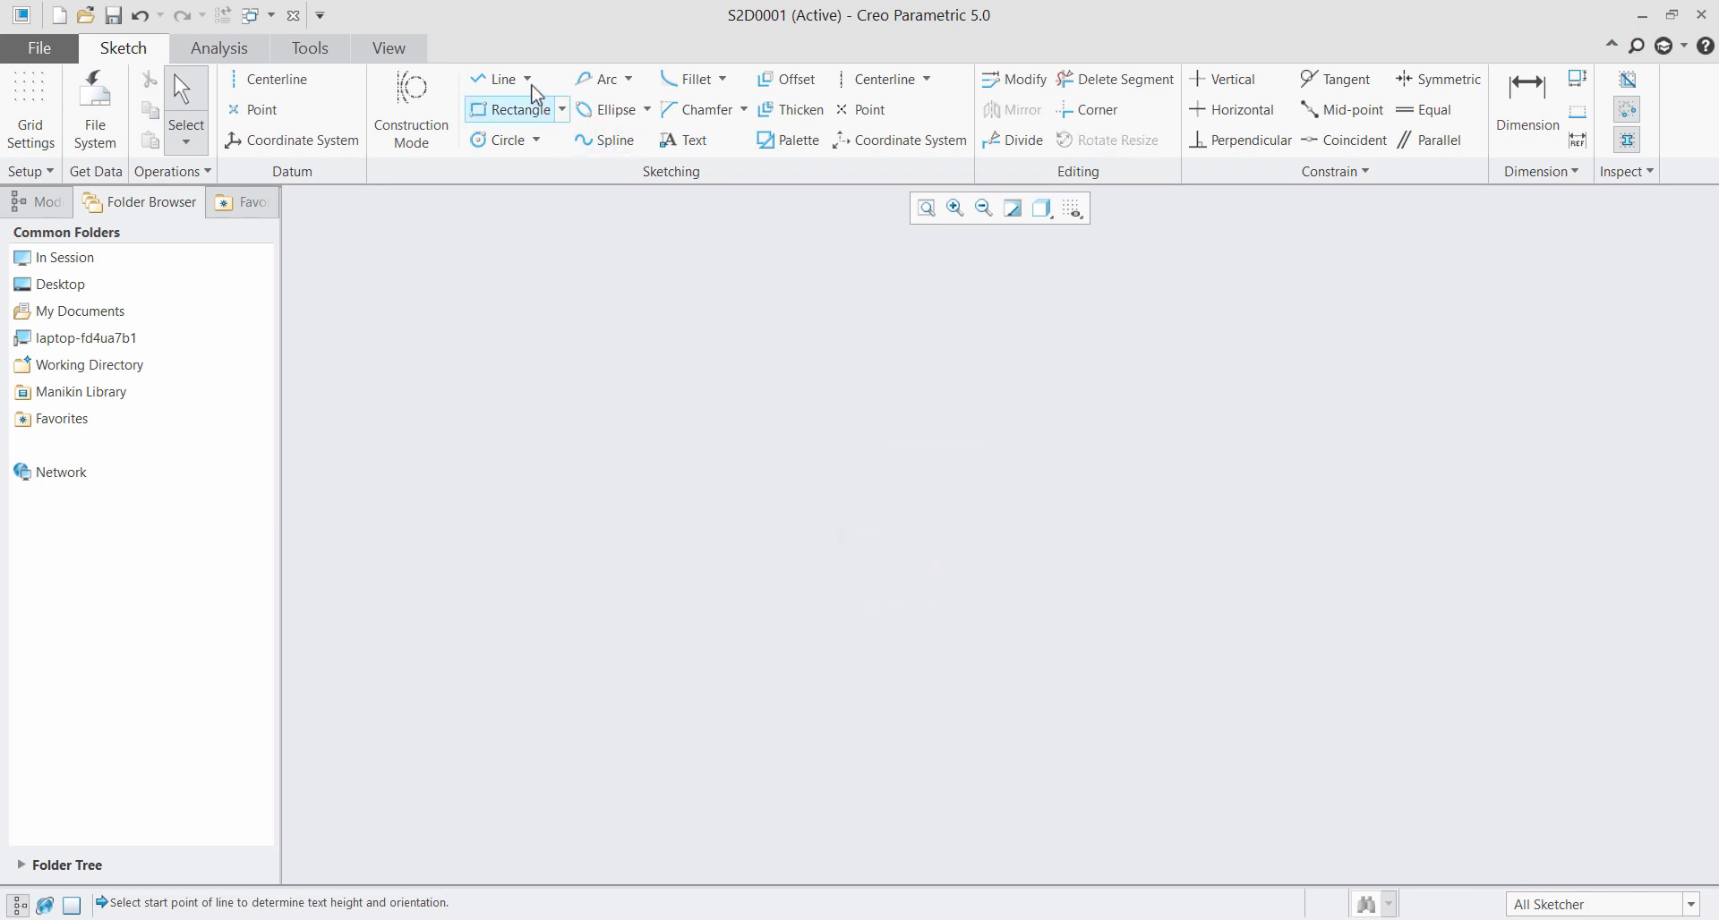
Draw an upper semicircular arc with horizontally aligned endpoints and a radius of about 10.70
click(630, 79)
click(642, 107)
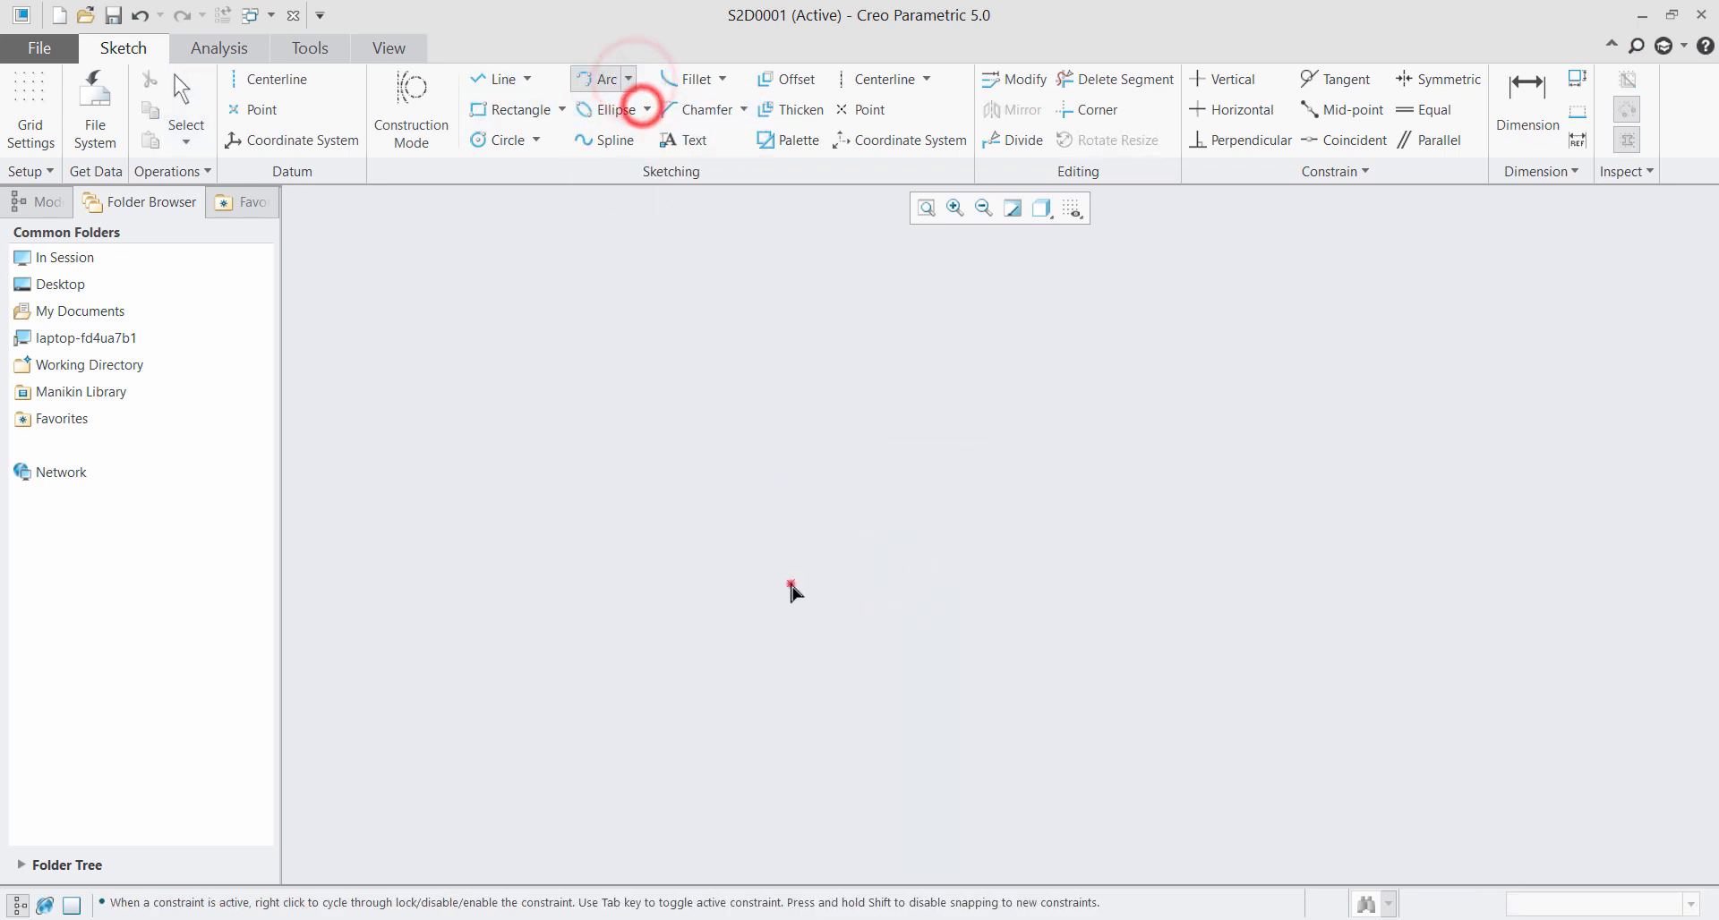
click(791, 584)
click(1481, 583)
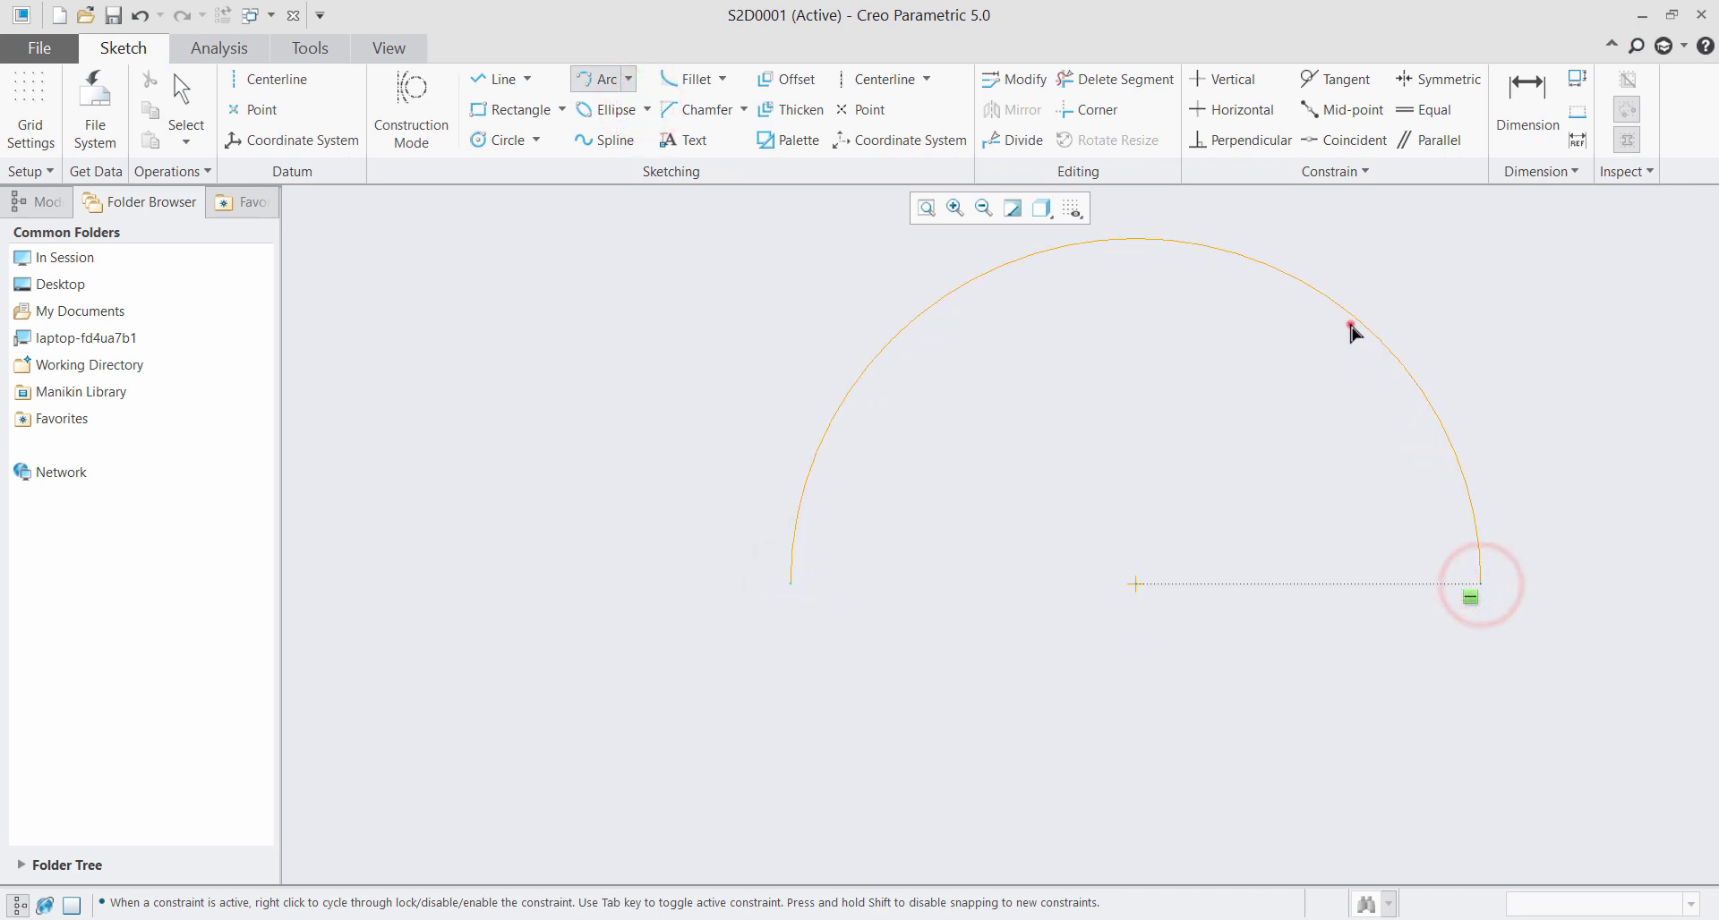
click(1350, 326)
middle_click(1252, 610)
scroll(954, 601, up, 2)
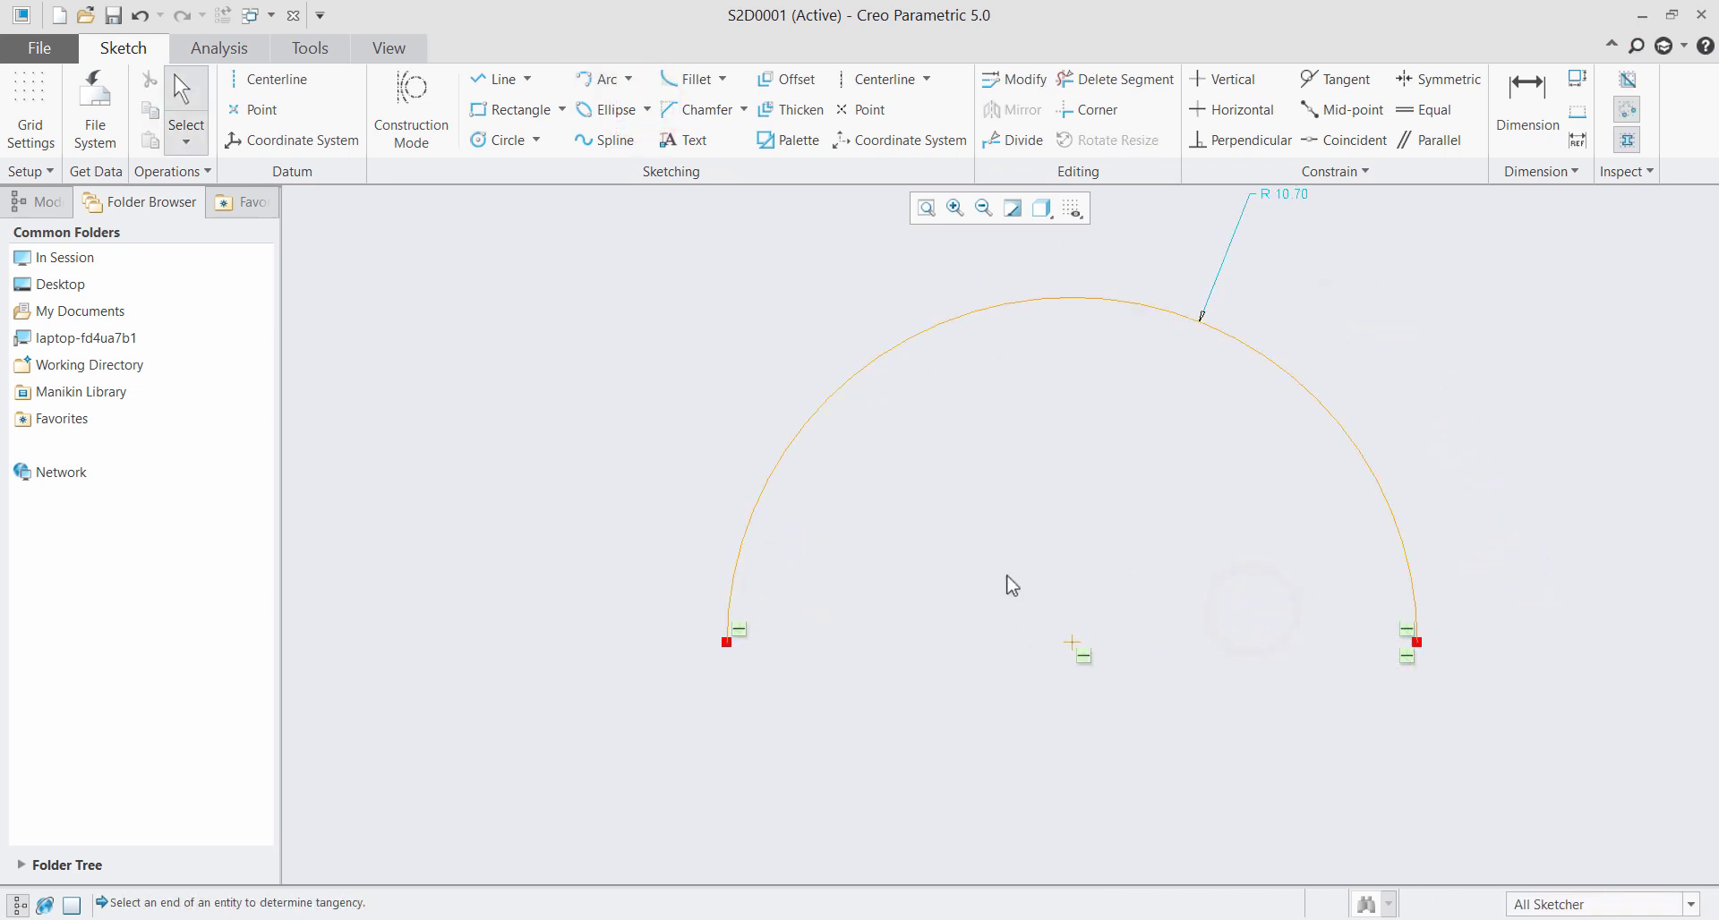
scroll(898, 564, down, 2)
scroll(1137, 526, up, 2)
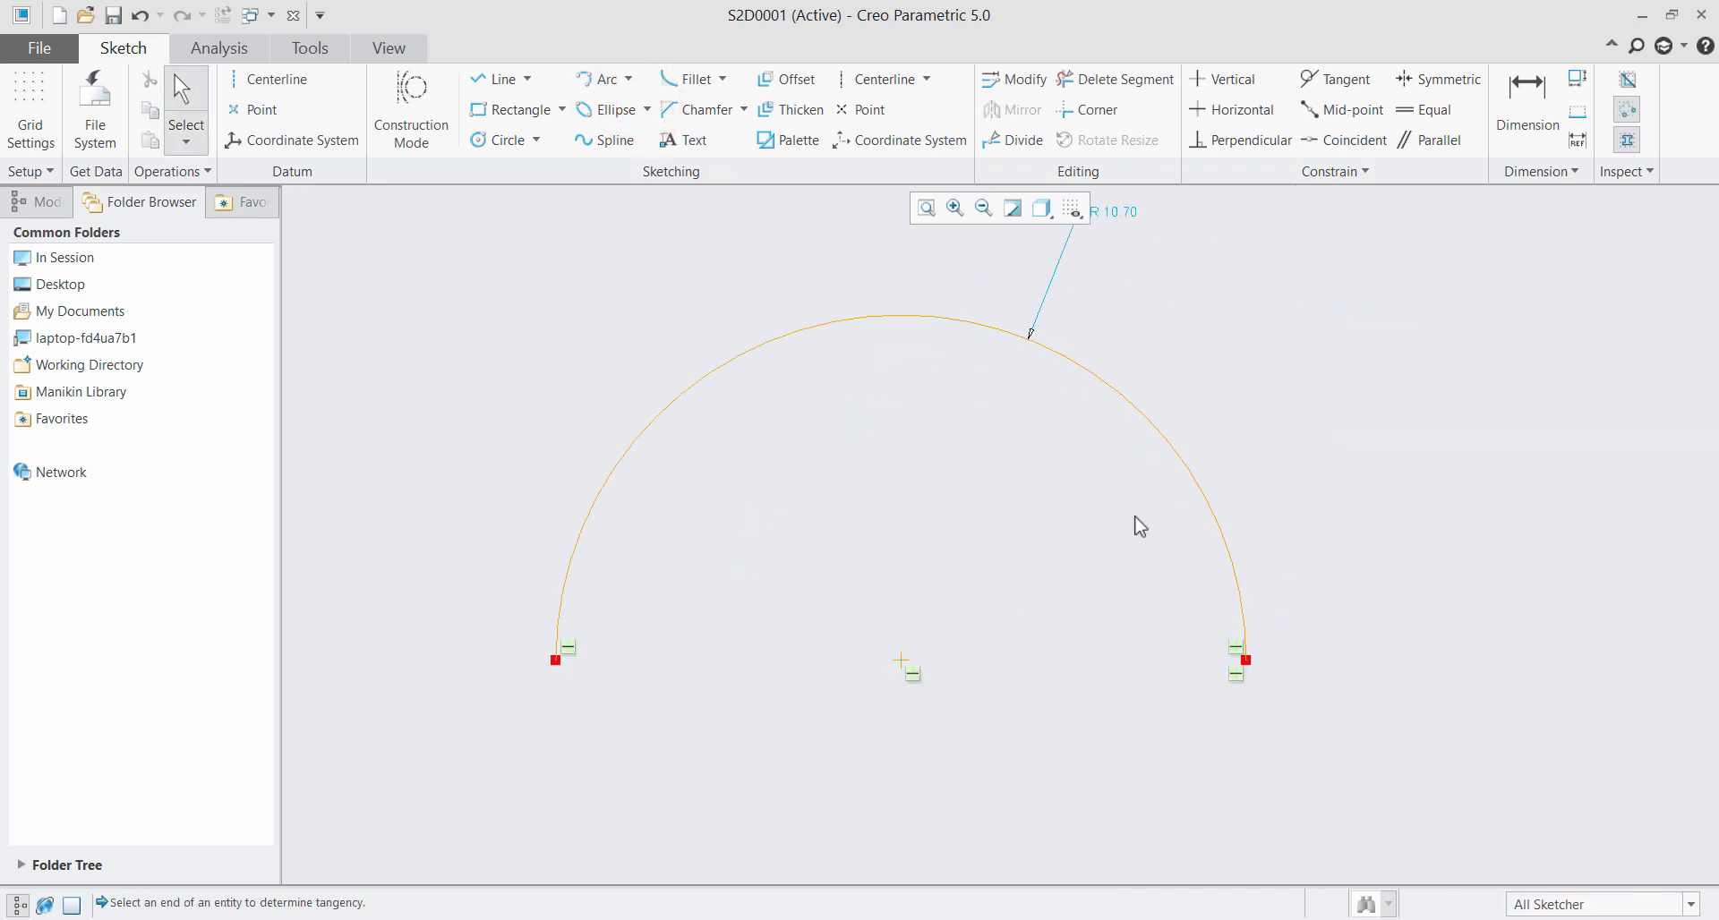
Hide the section dimensions in the sketch while keeping the constraint symbols displayed
click(1072, 207)
click(1107, 257)
click(1491, 651)
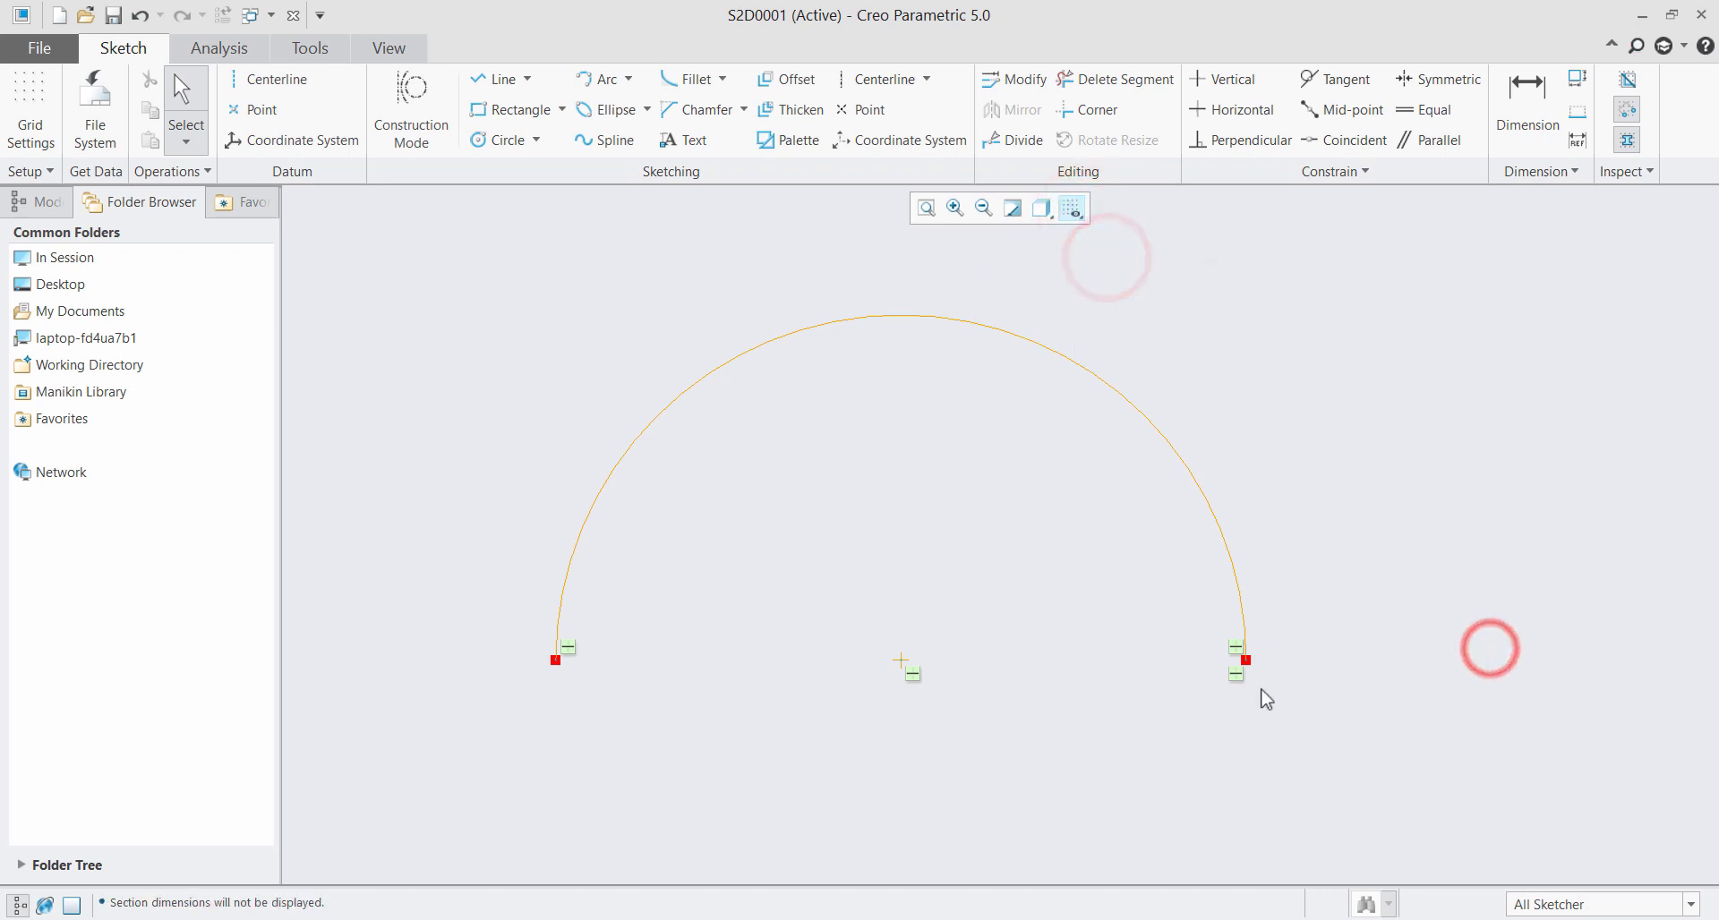
Start a text at the arc's left endpoint with a horizontal height line pointing outward, and enter "DESIGN"
click(695, 141)
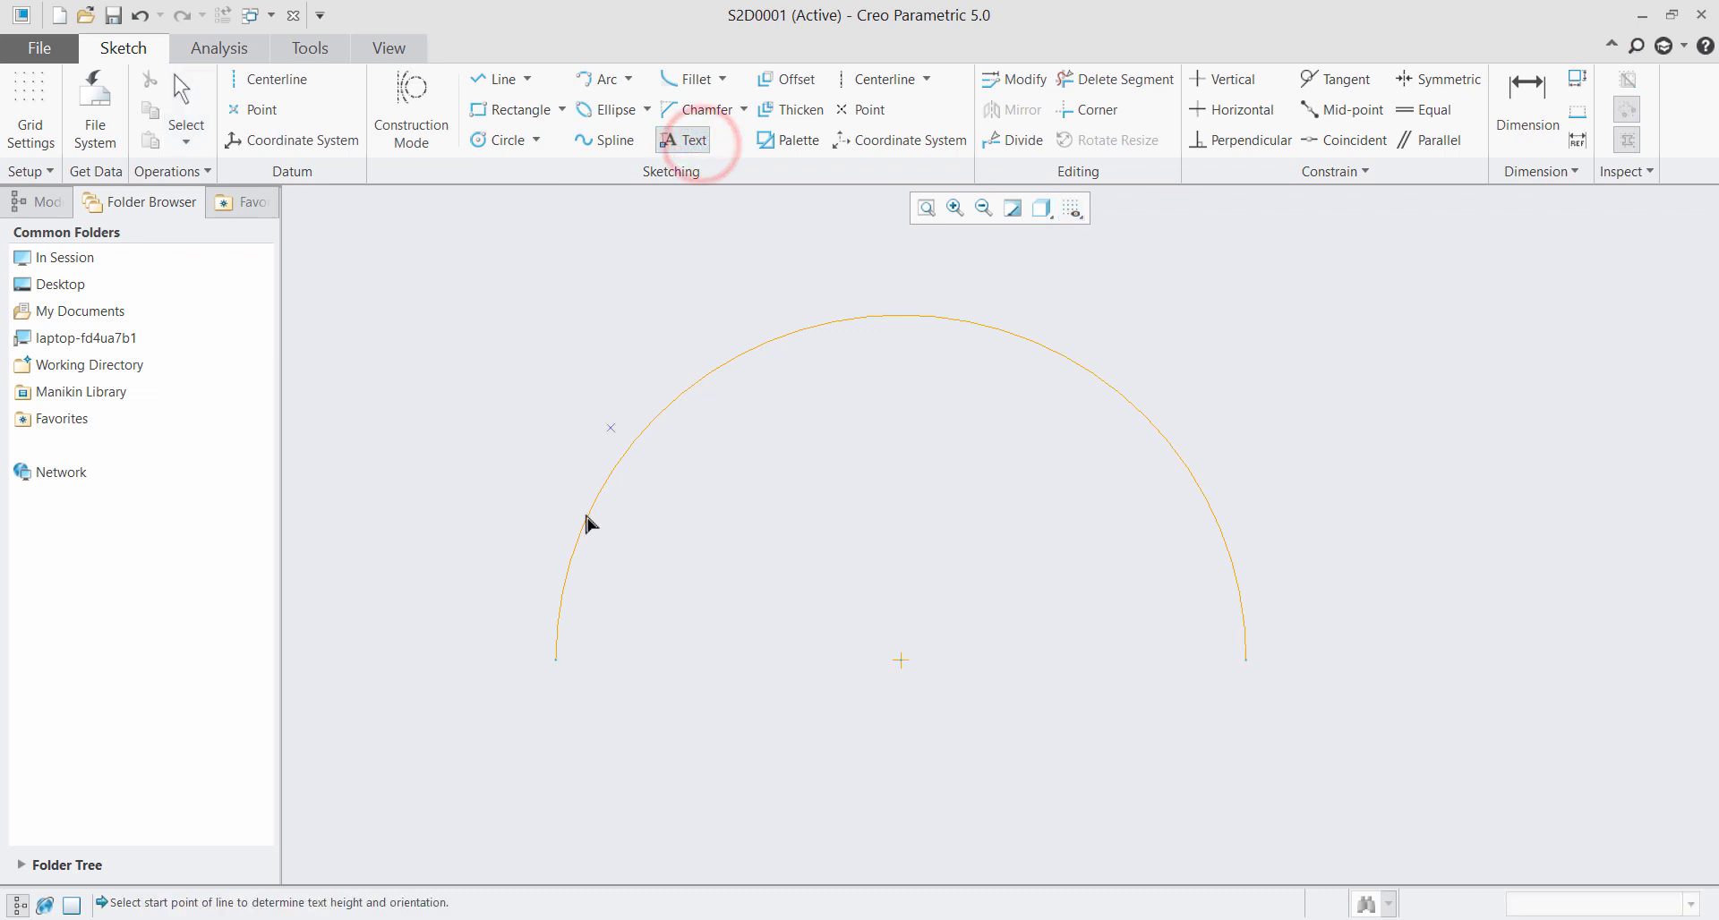
click(566, 669)
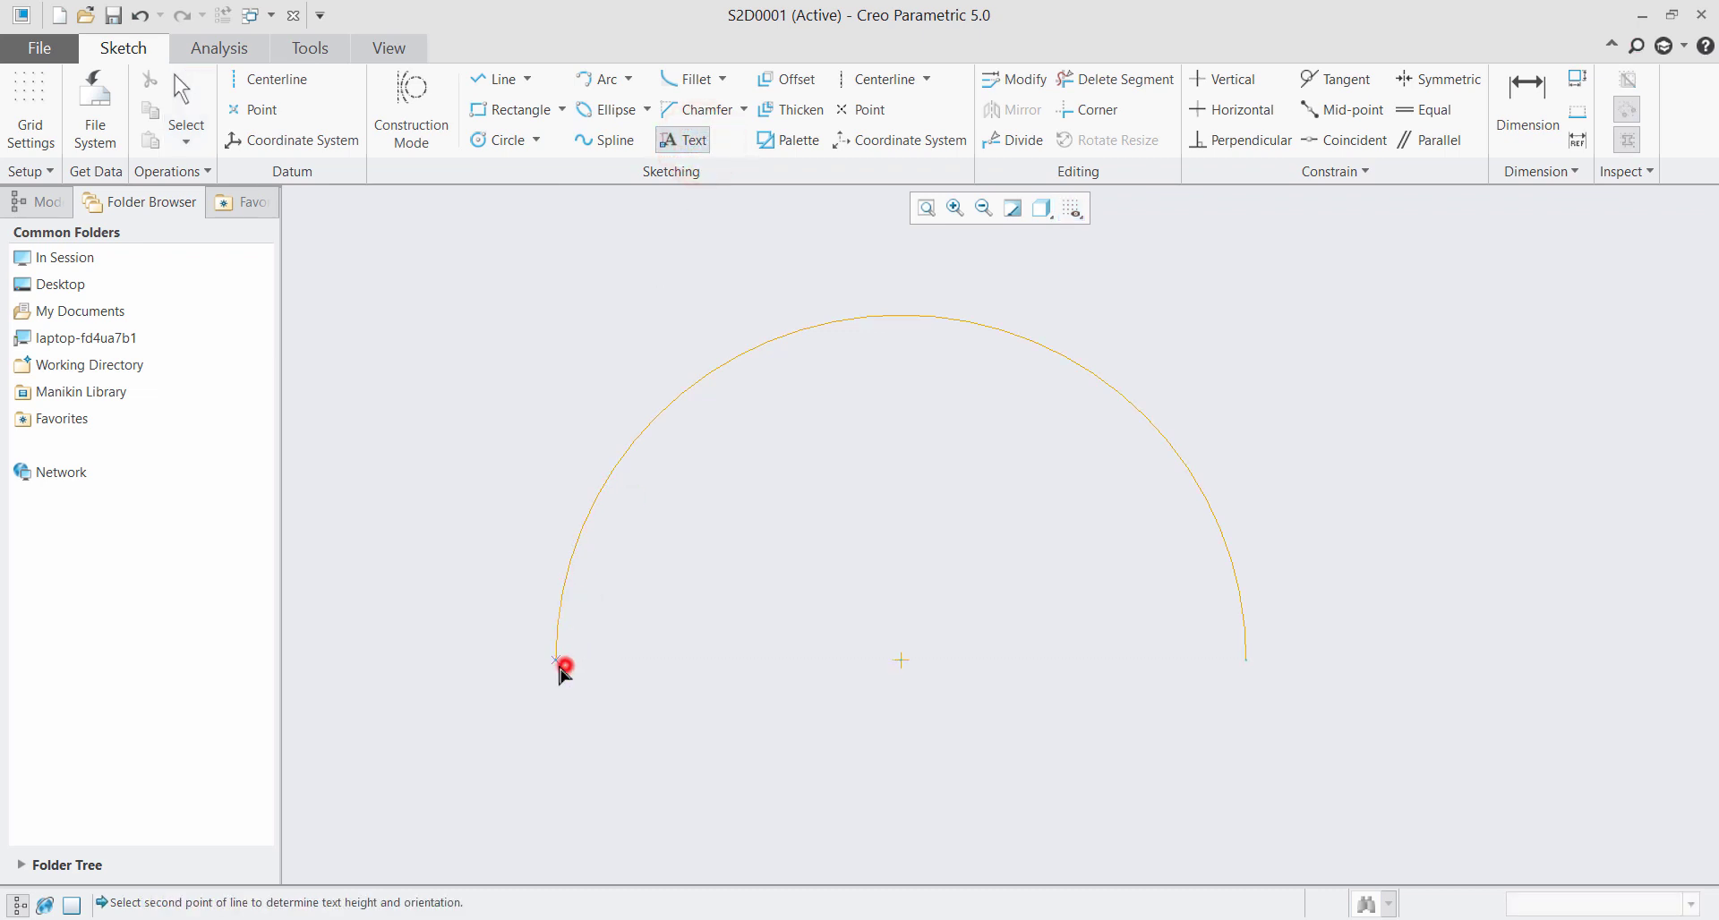
click(475, 666)
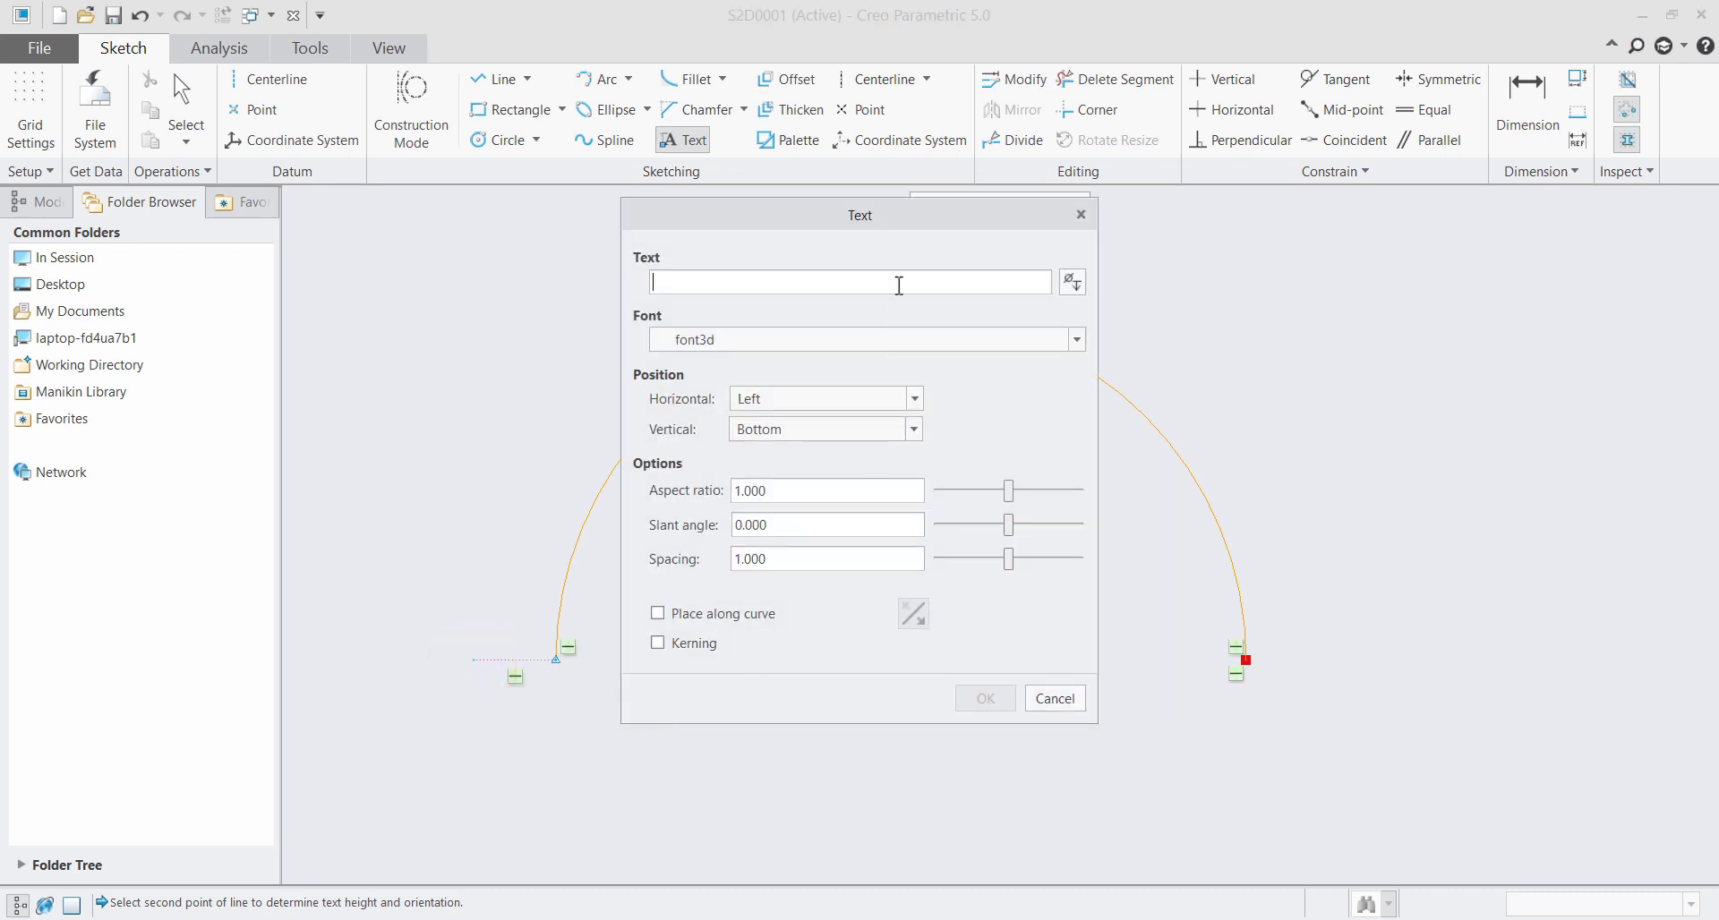
text(DES)
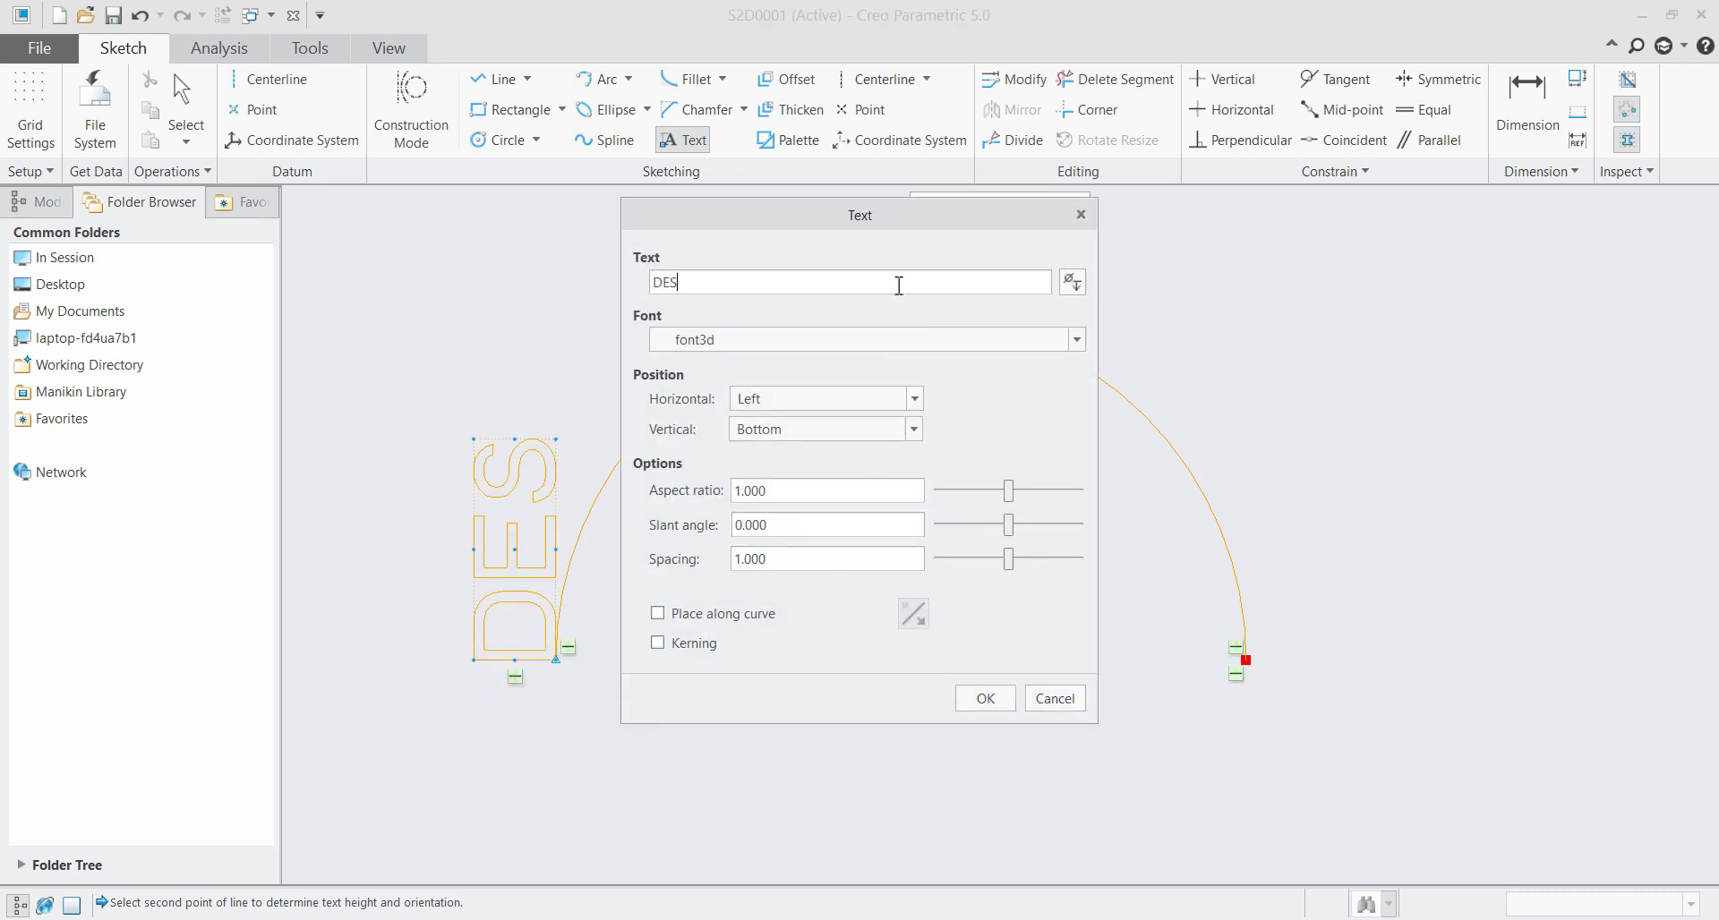
text(IGN)
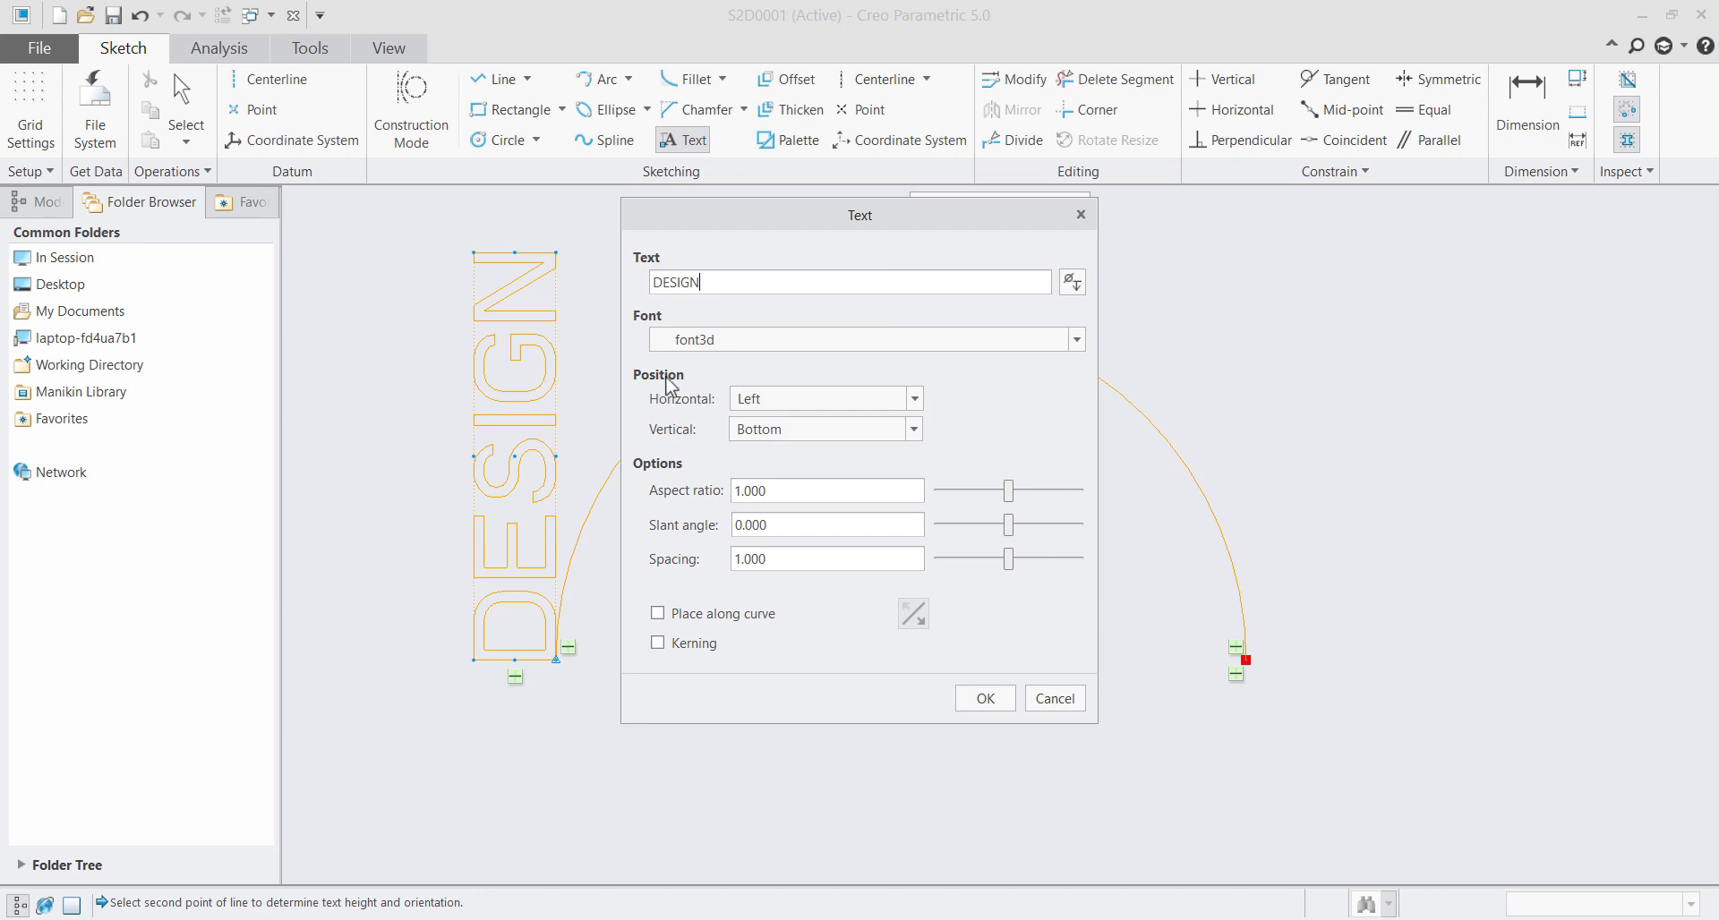
Set the text's horizontal position to Center and place "DESIGN" along the semicircular arc
click(825, 399)
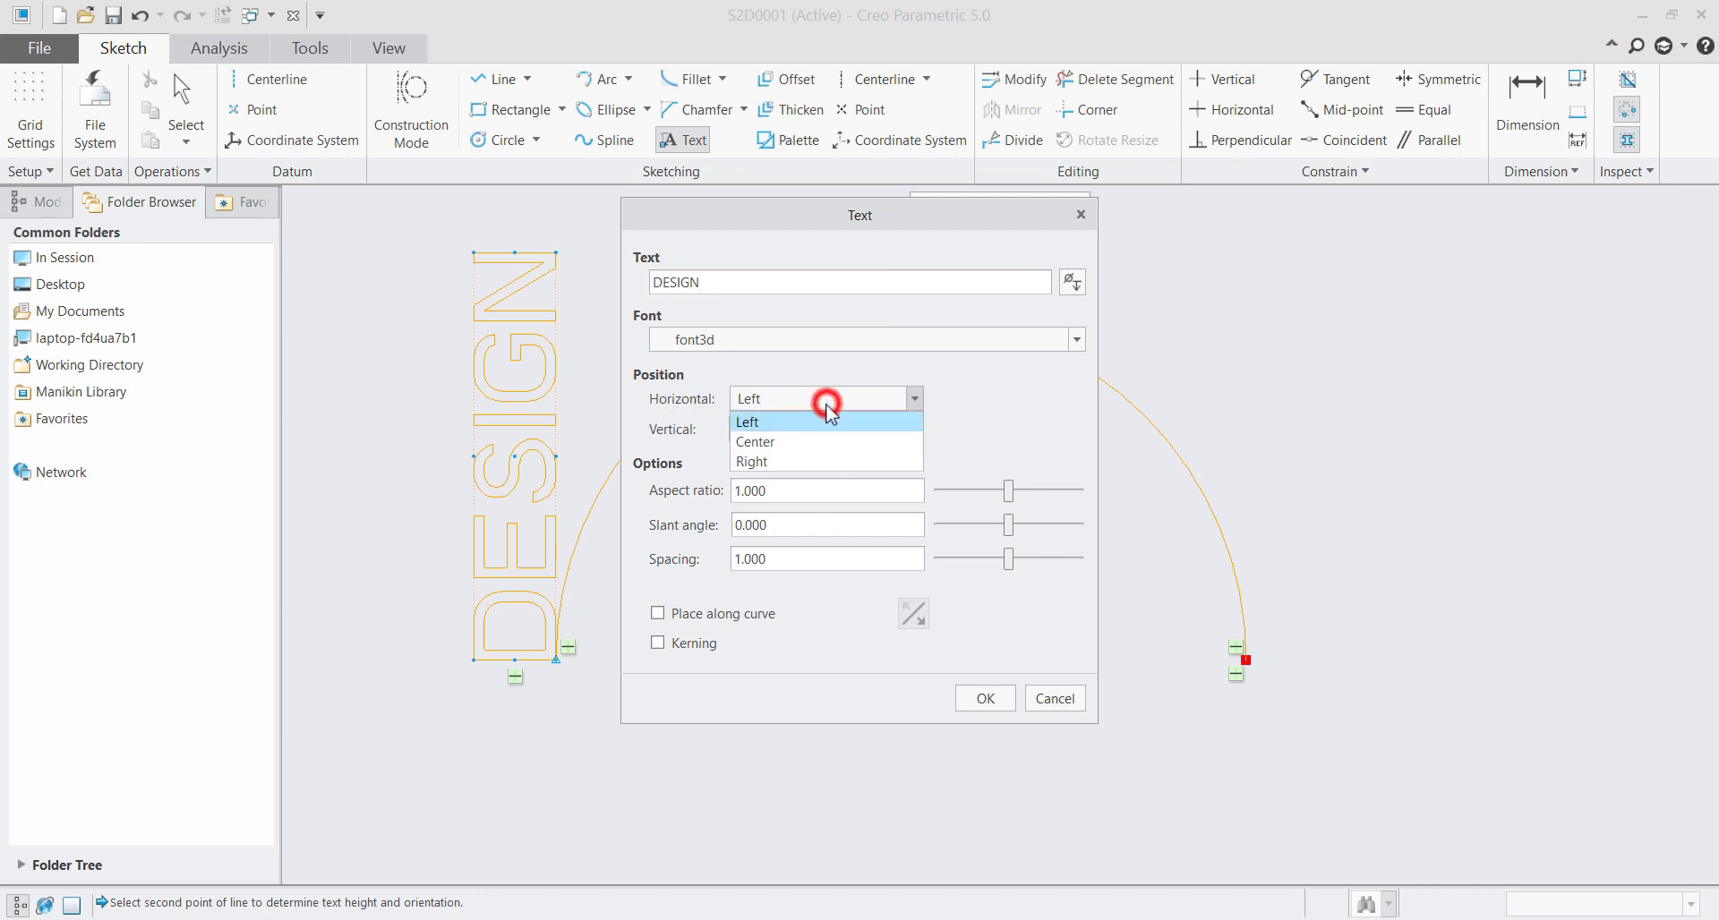
click(839, 442)
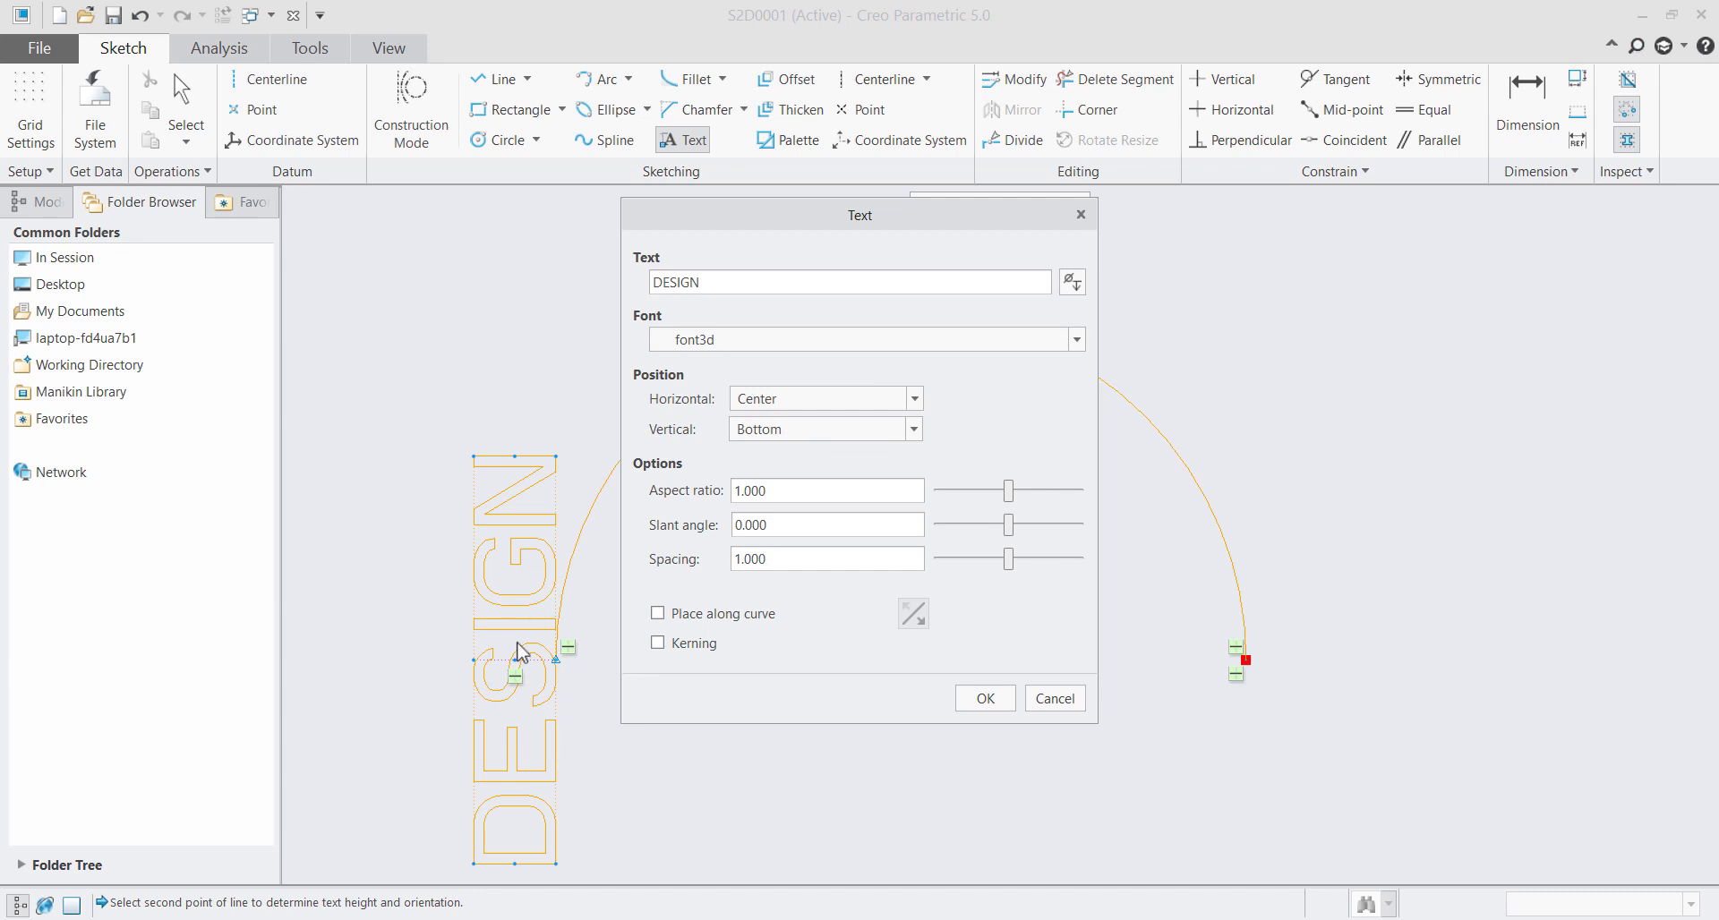
drag(794, 211, 1146, 253)
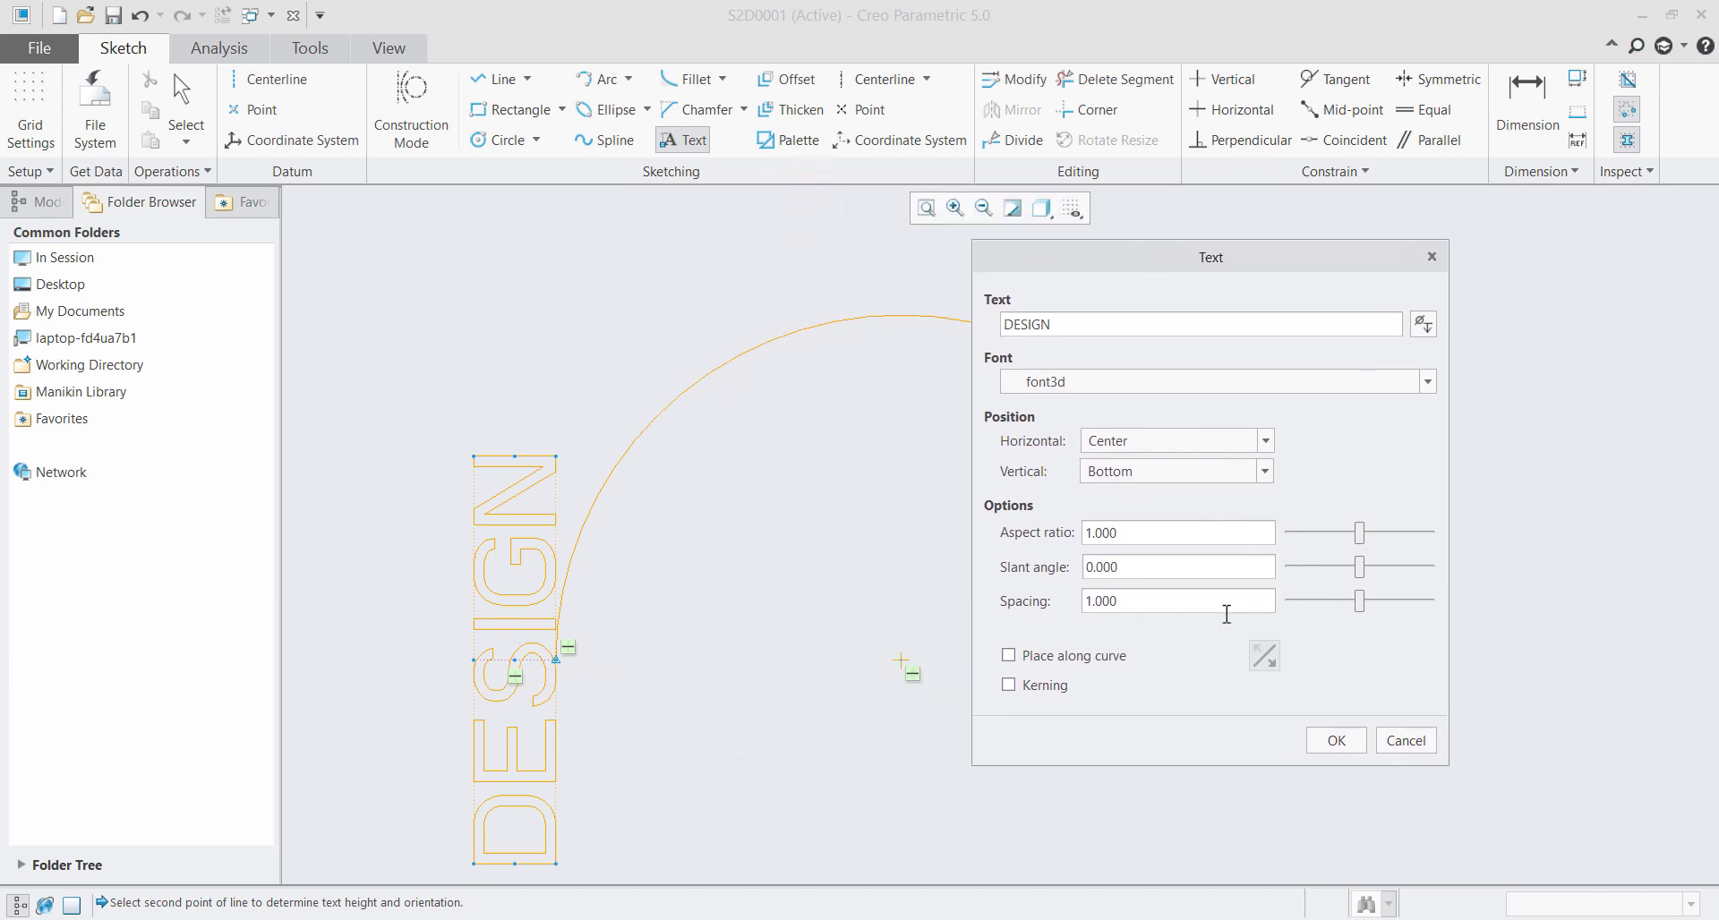
click(1069, 657)
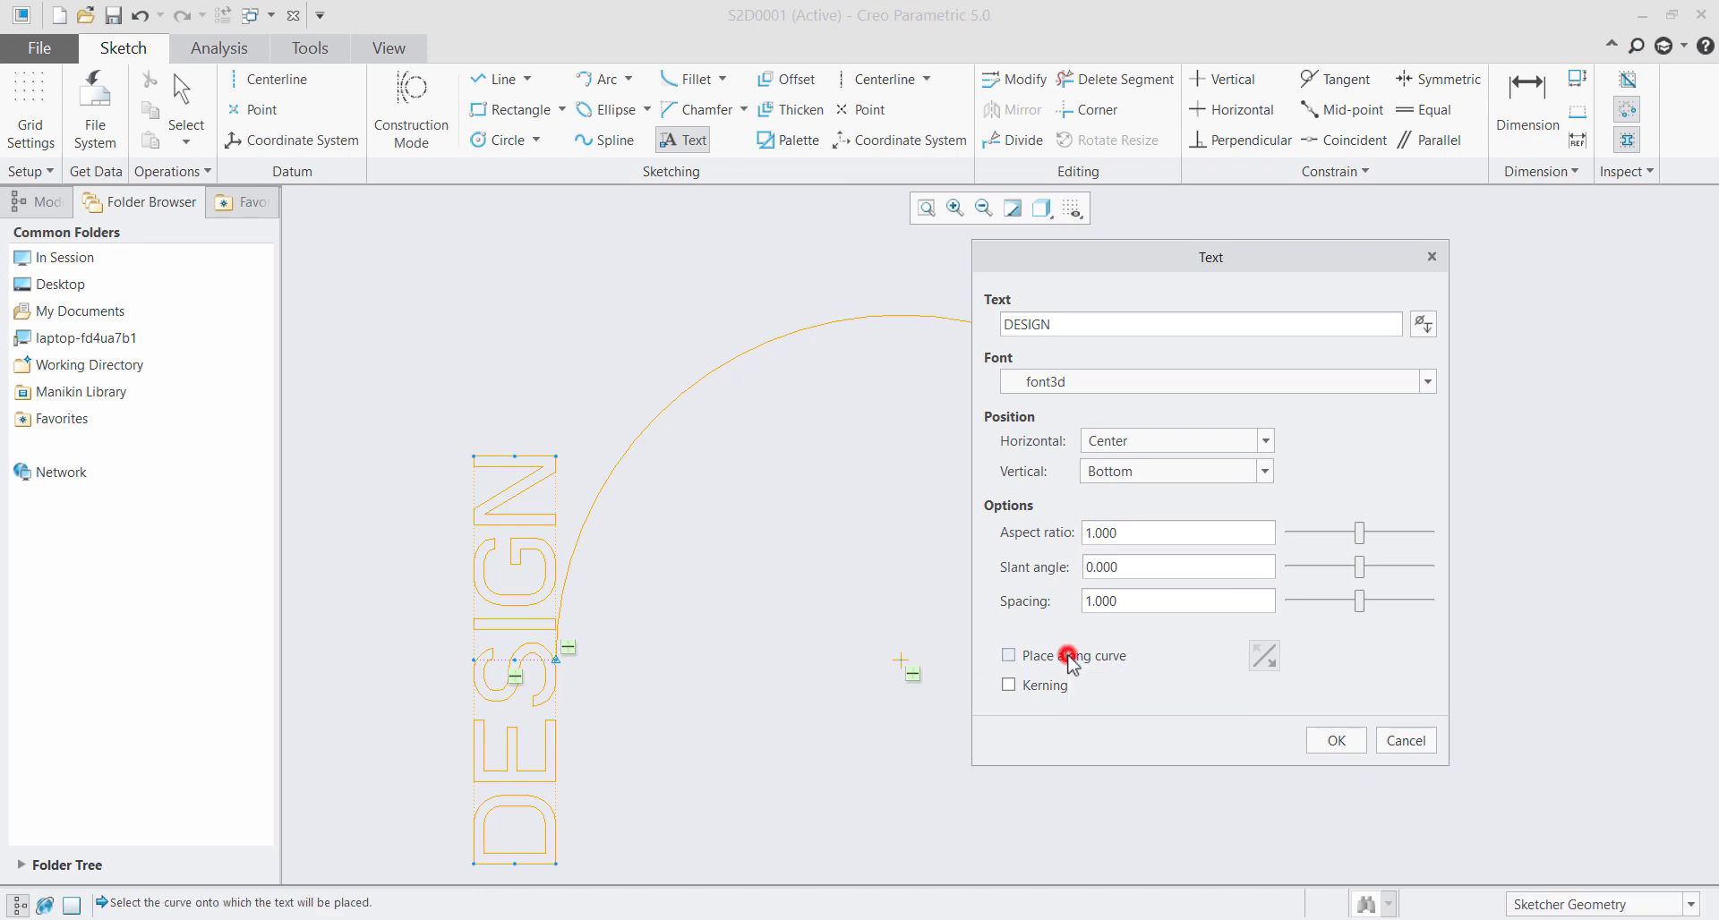
click(772, 341)
scroll(619, 400, up, 2)
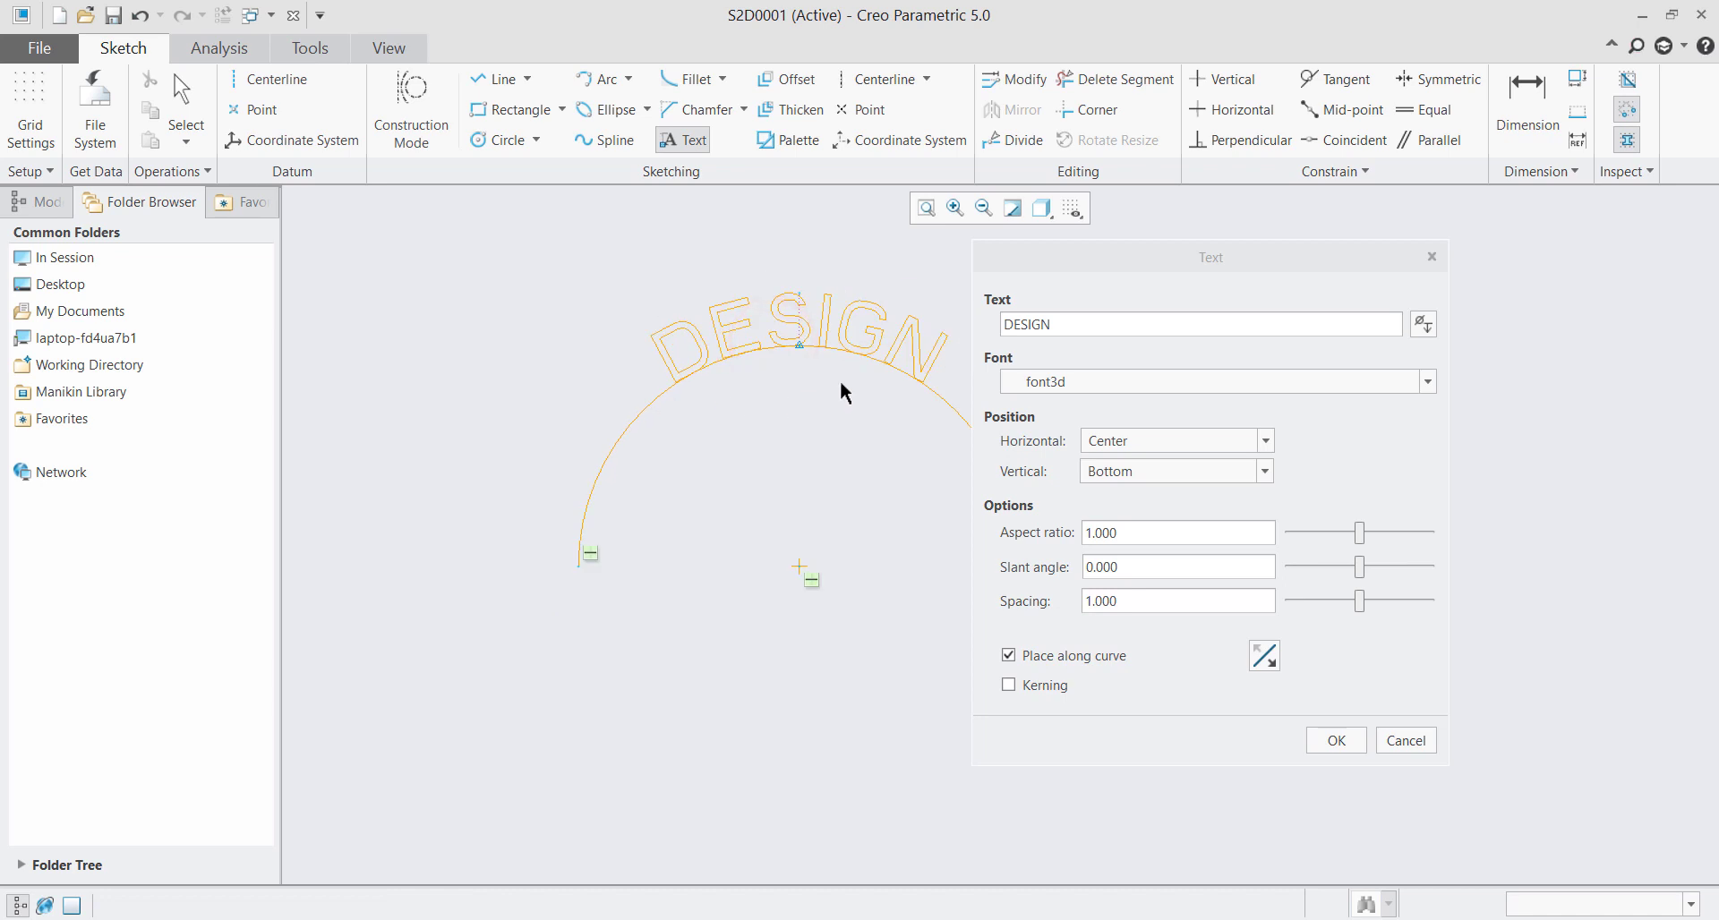
scroll(889, 336, down, 2)
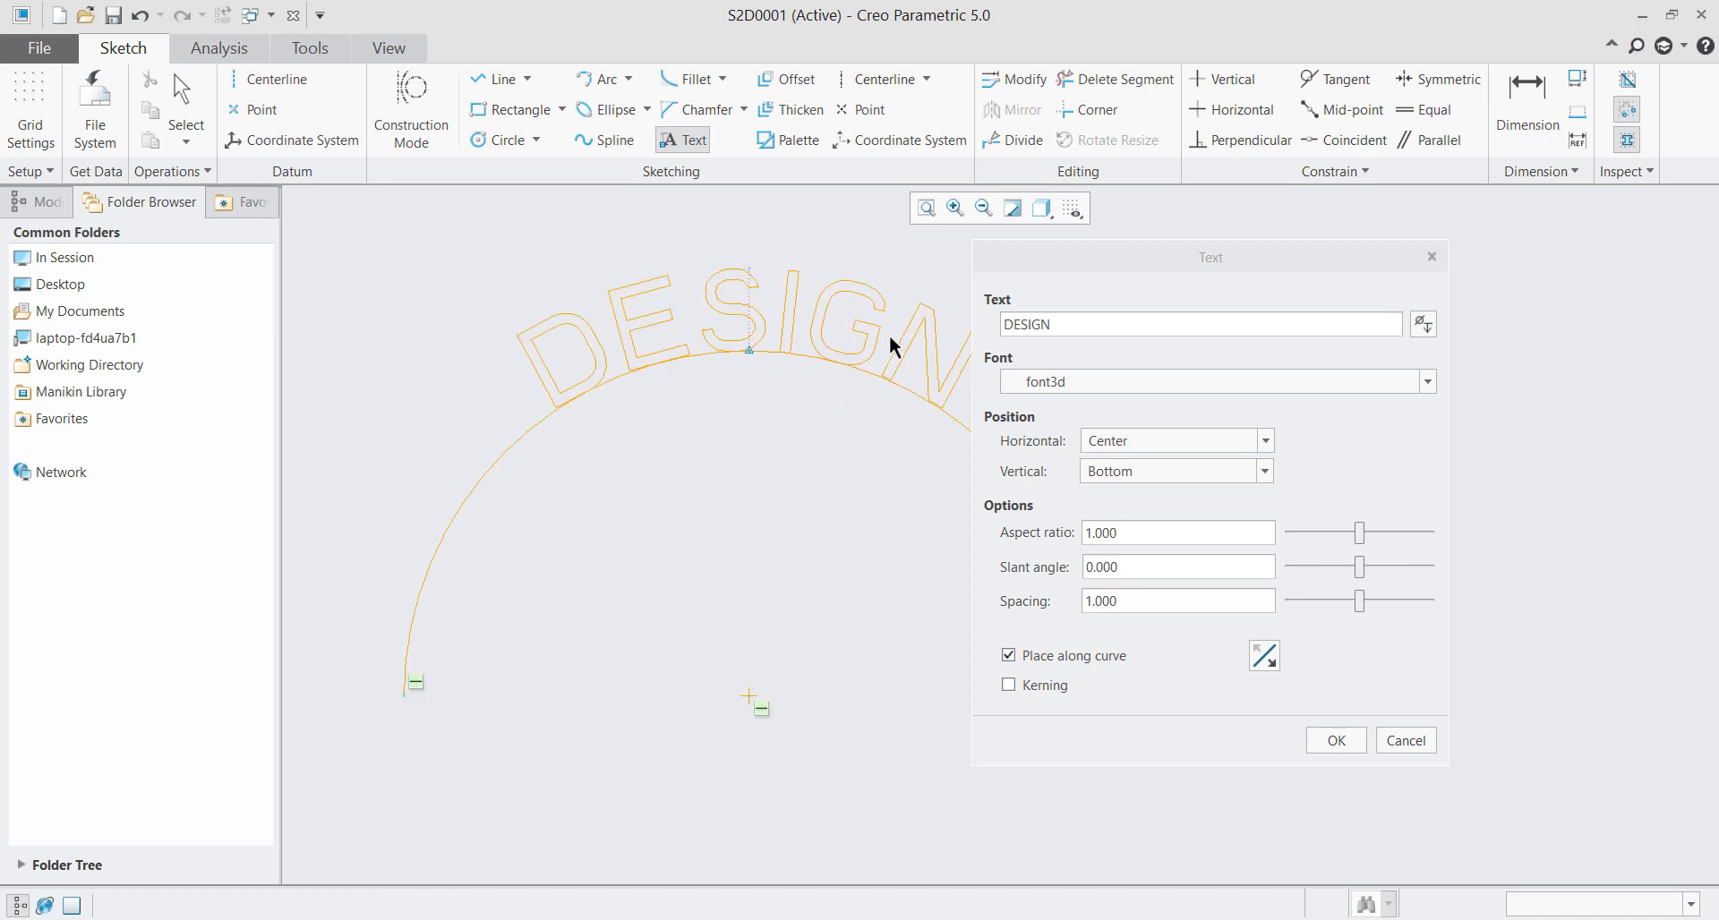
Try the Left horizontal position for the curved text and return it to Center
click(1195, 444)
click(1200, 461)
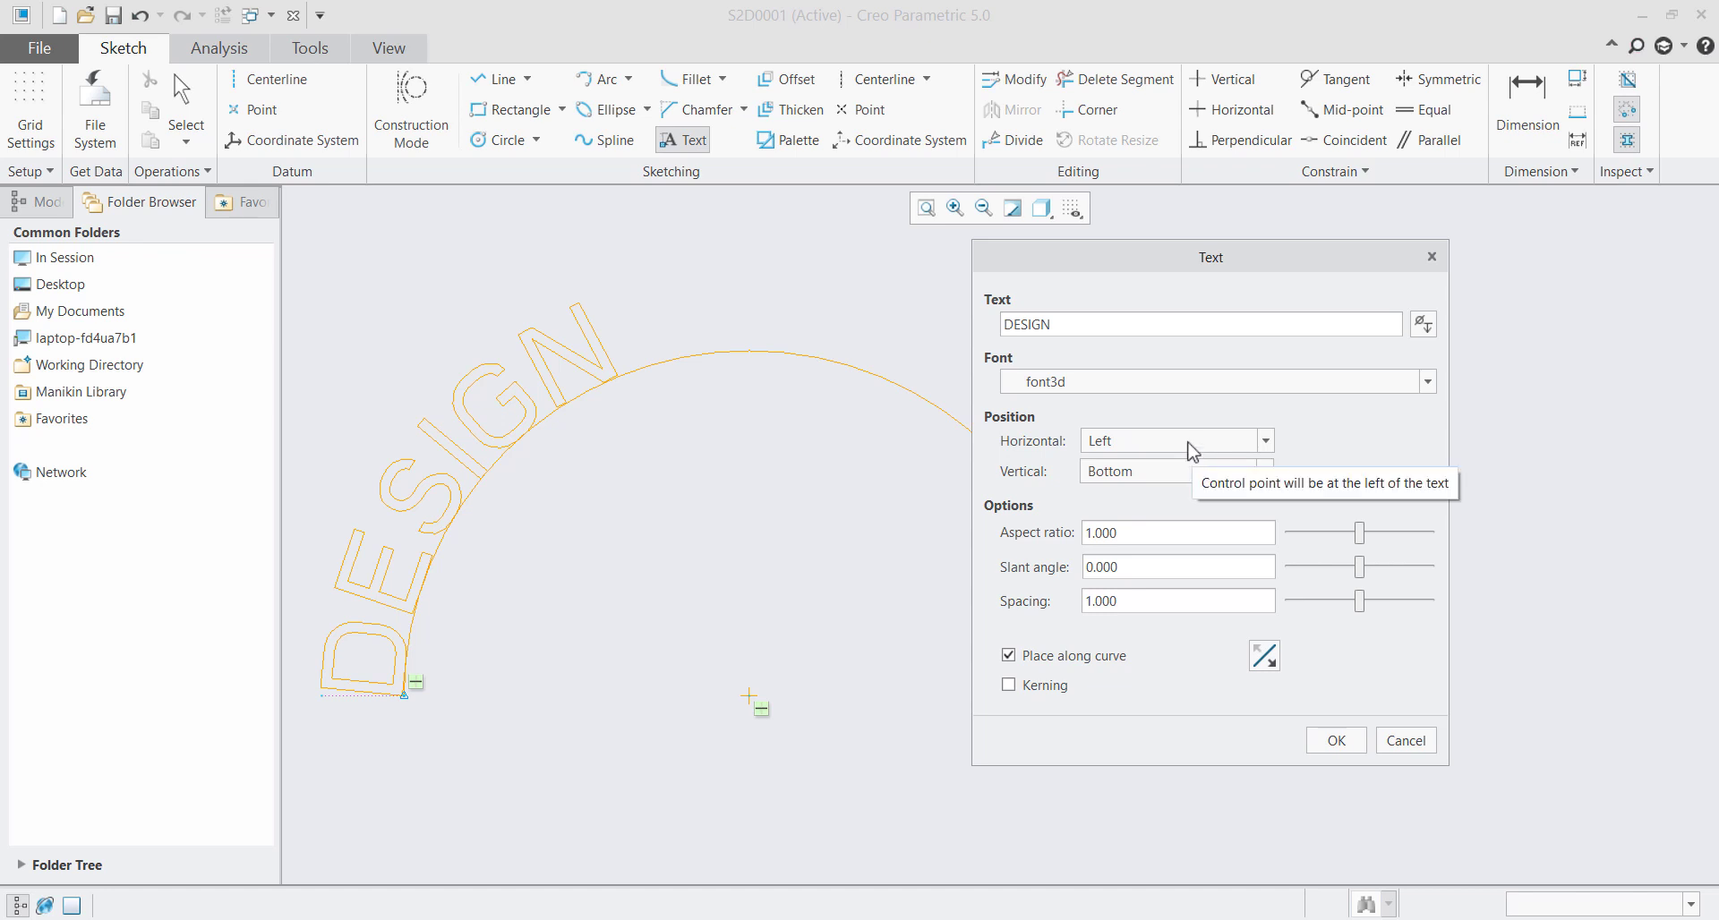
click(1188, 441)
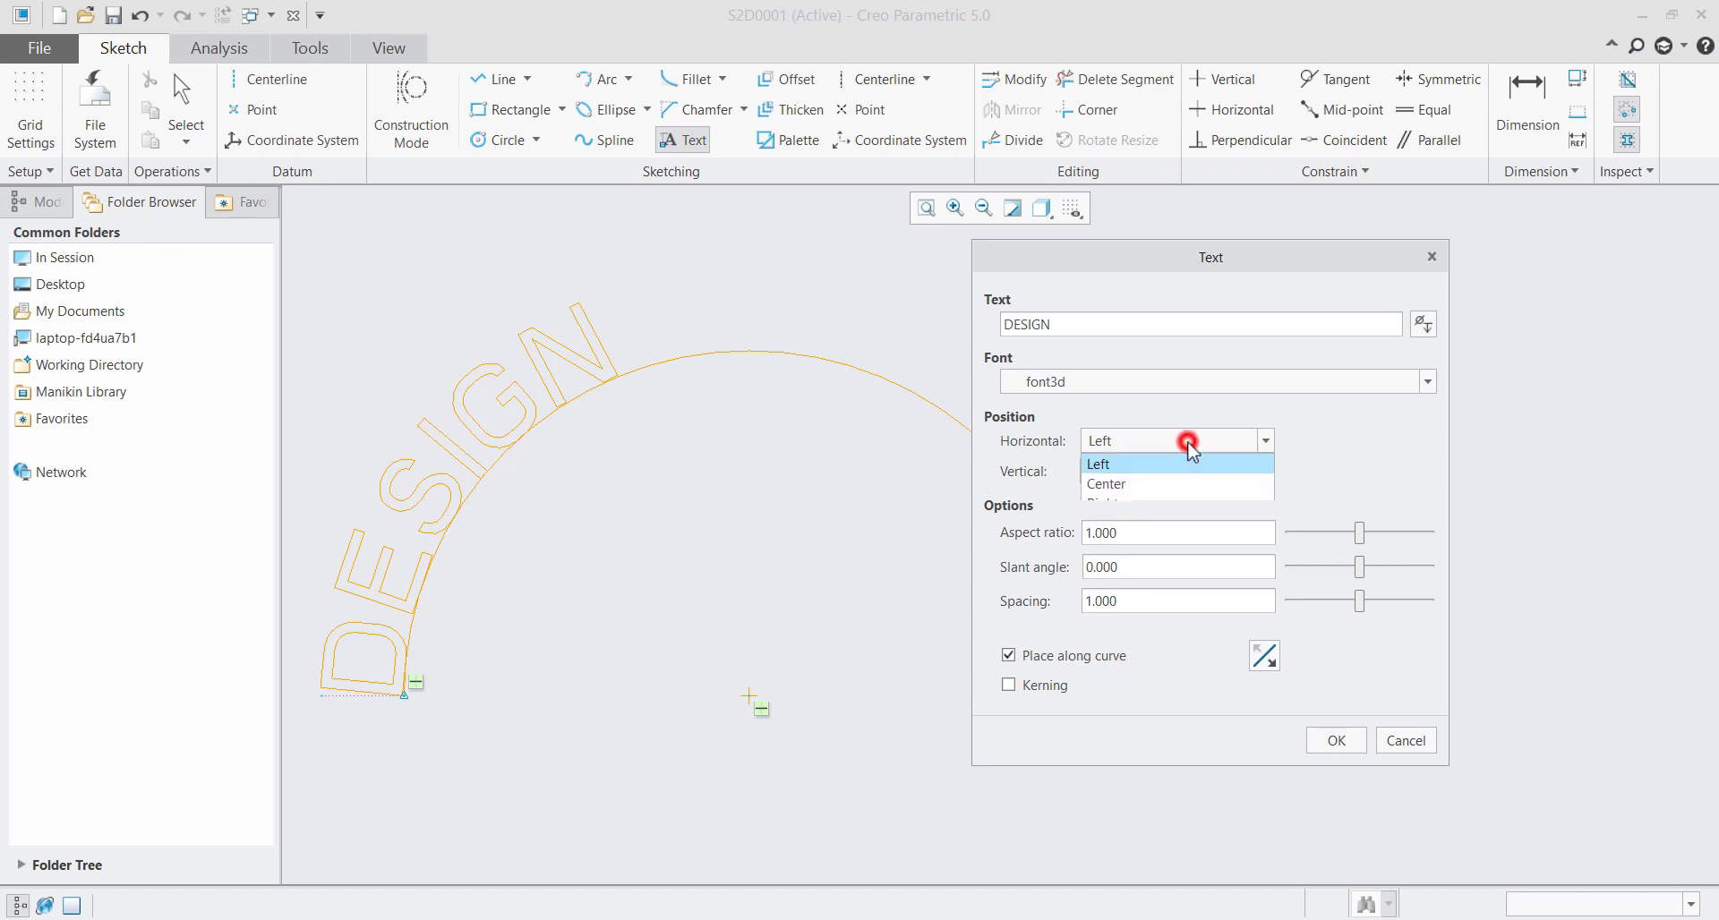
click(1153, 488)
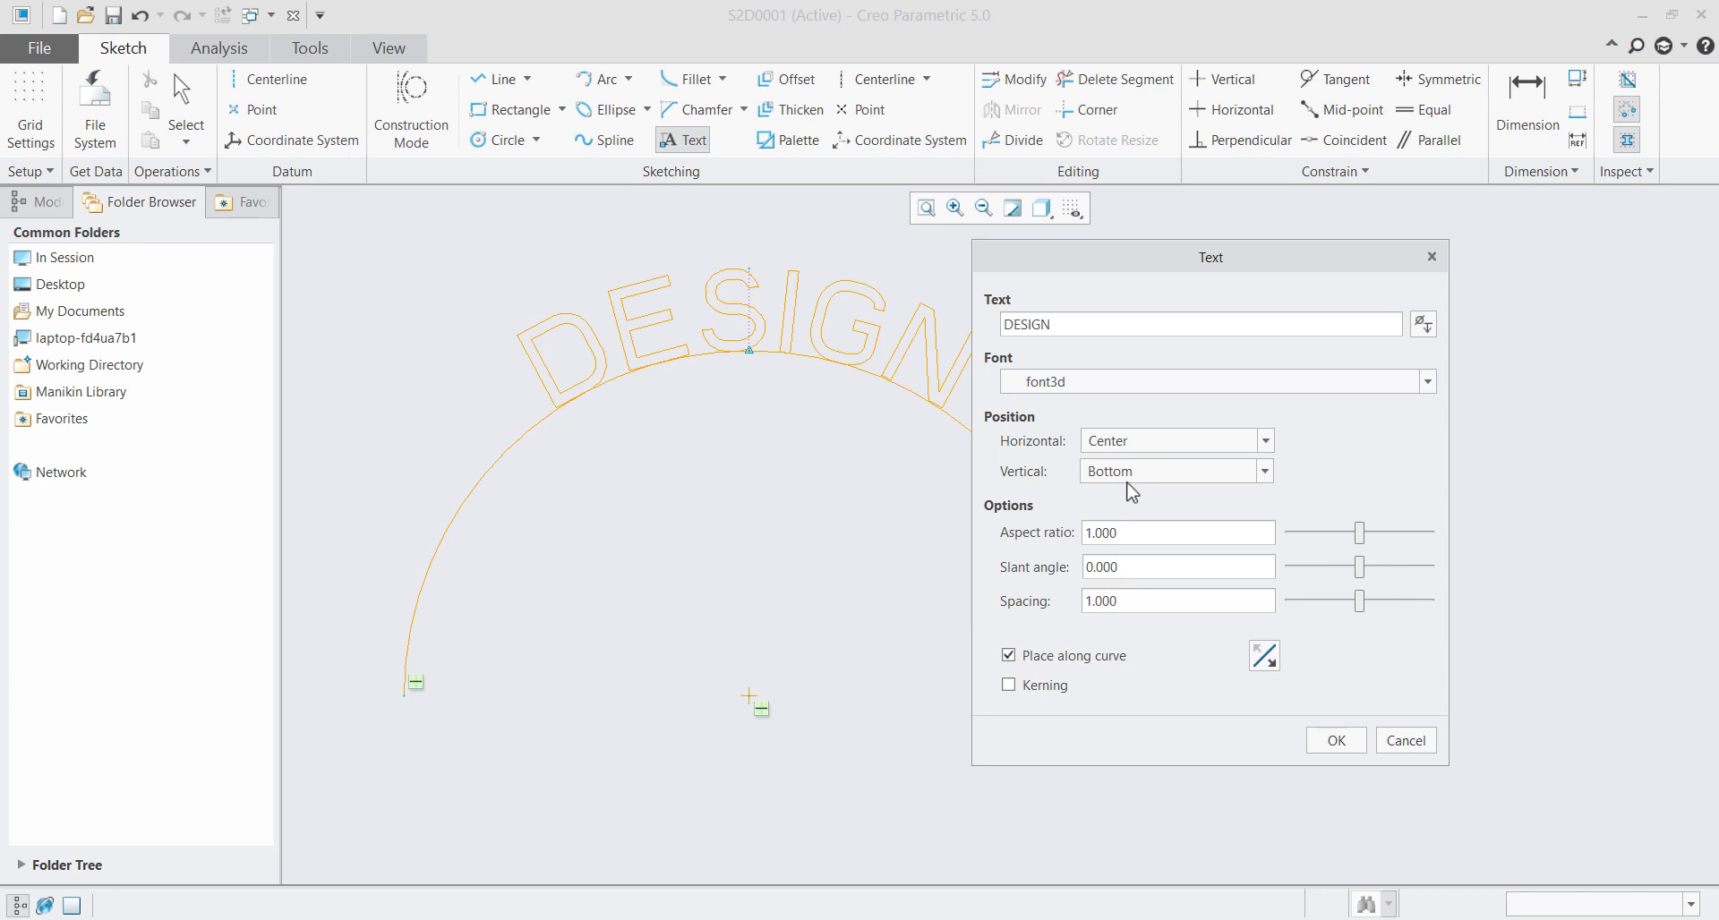
Try the Middle and Top vertical positions for the curved text, return it to Bottom and accept the text
click(1128, 470)
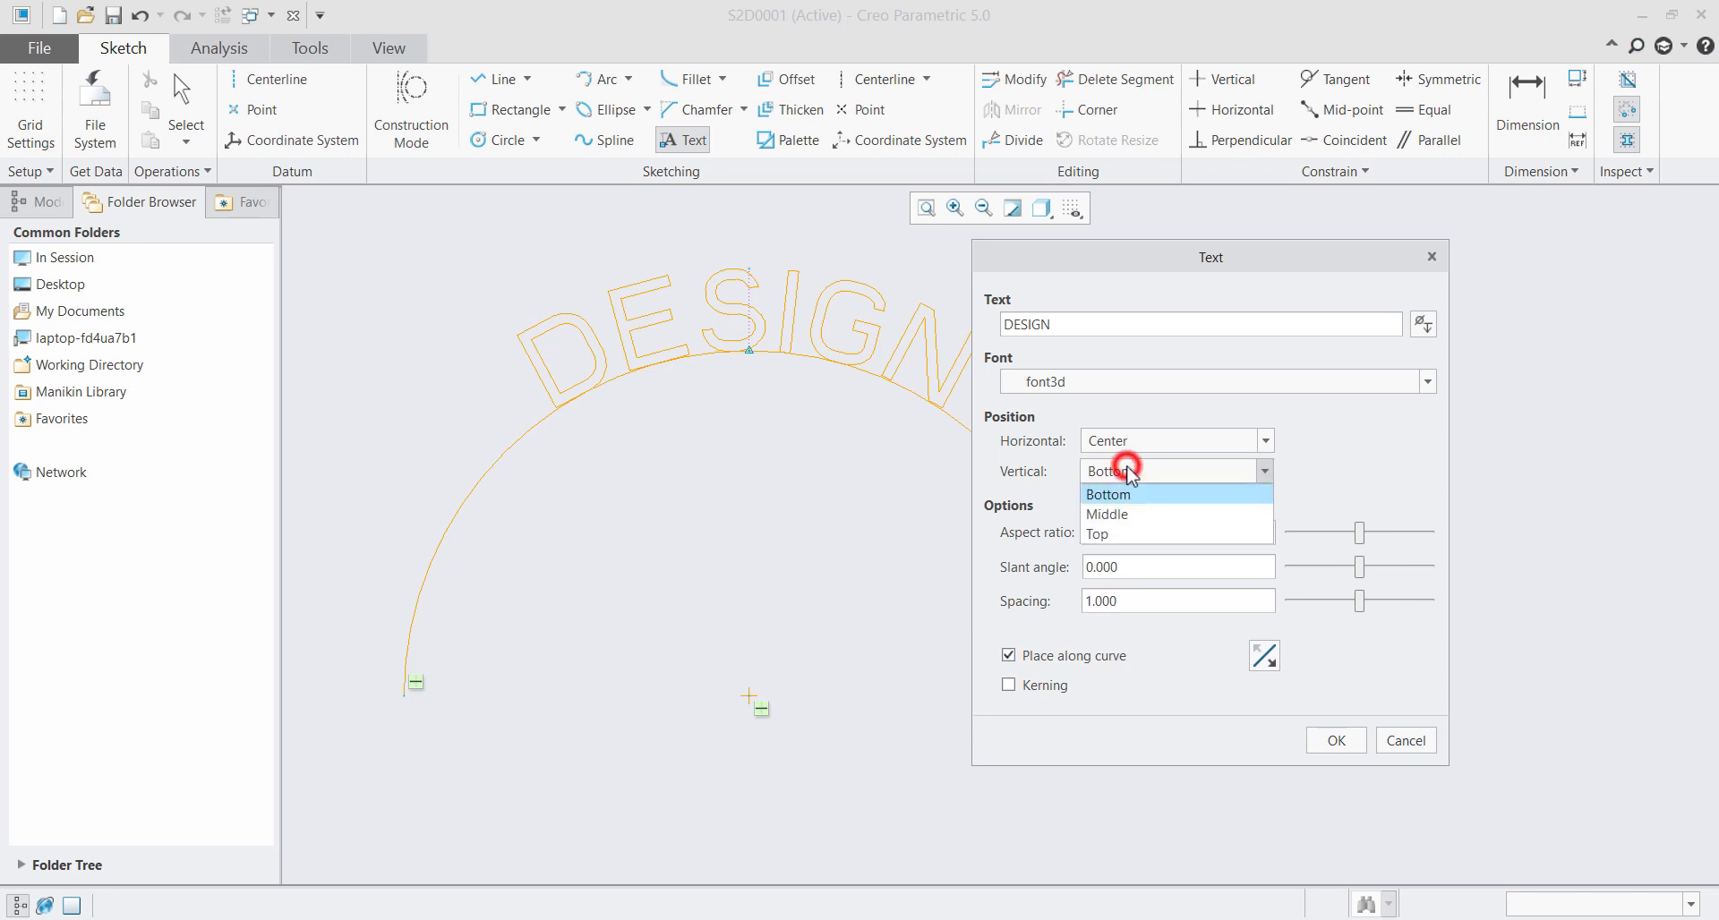
click(1149, 512)
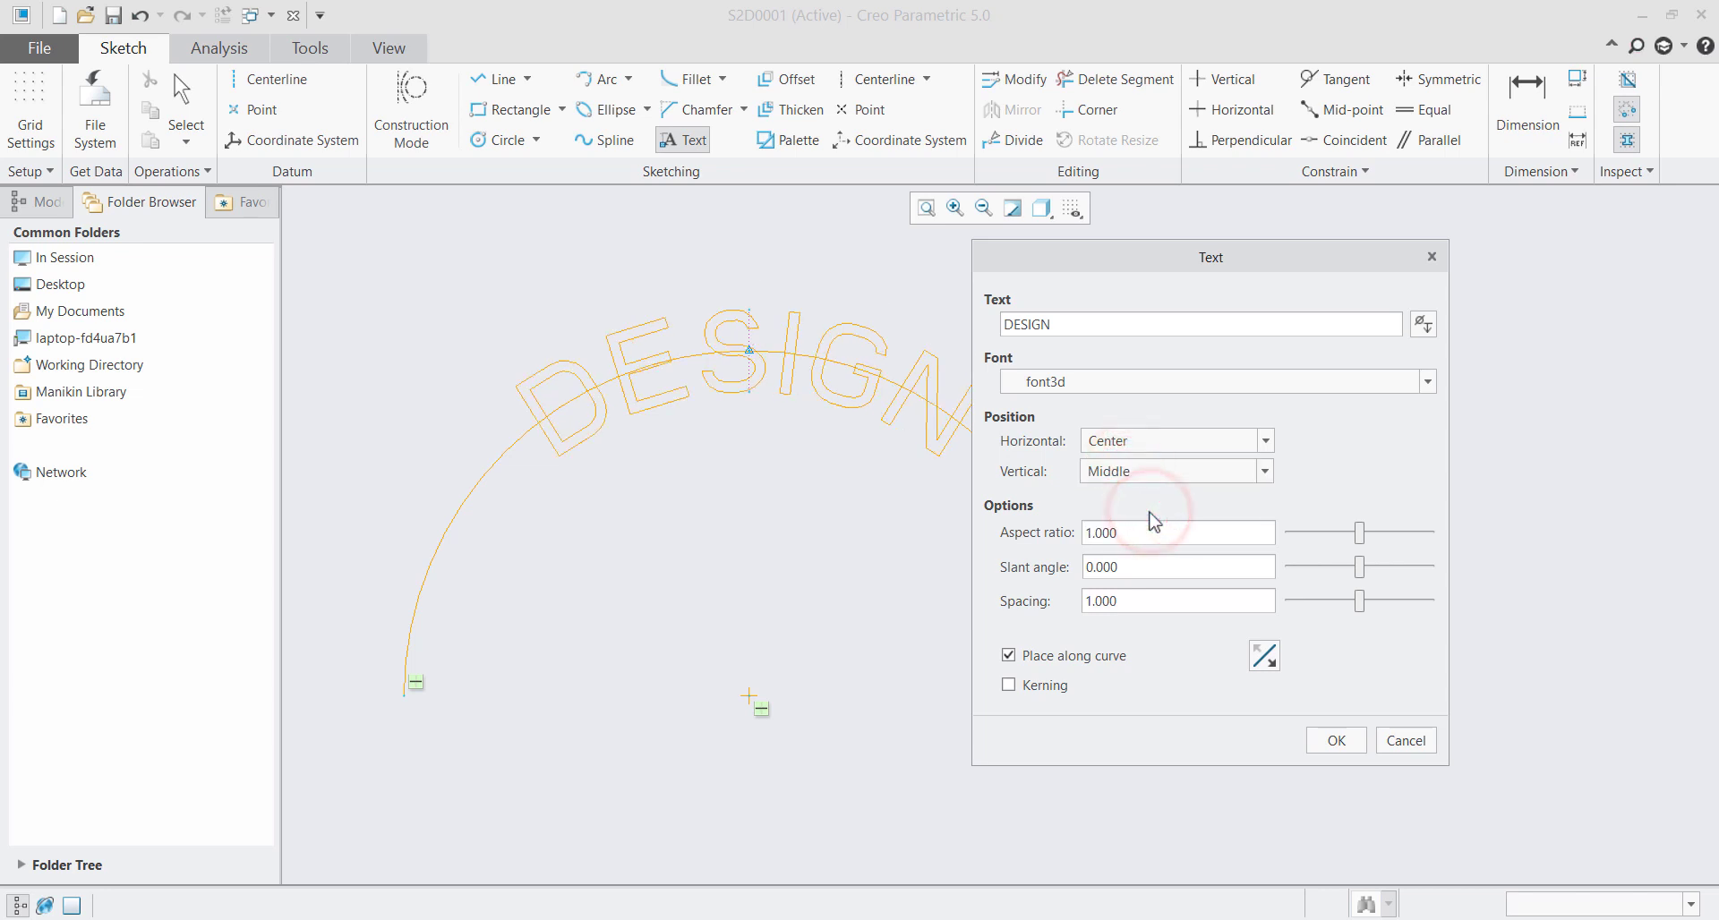
click(1146, 472)
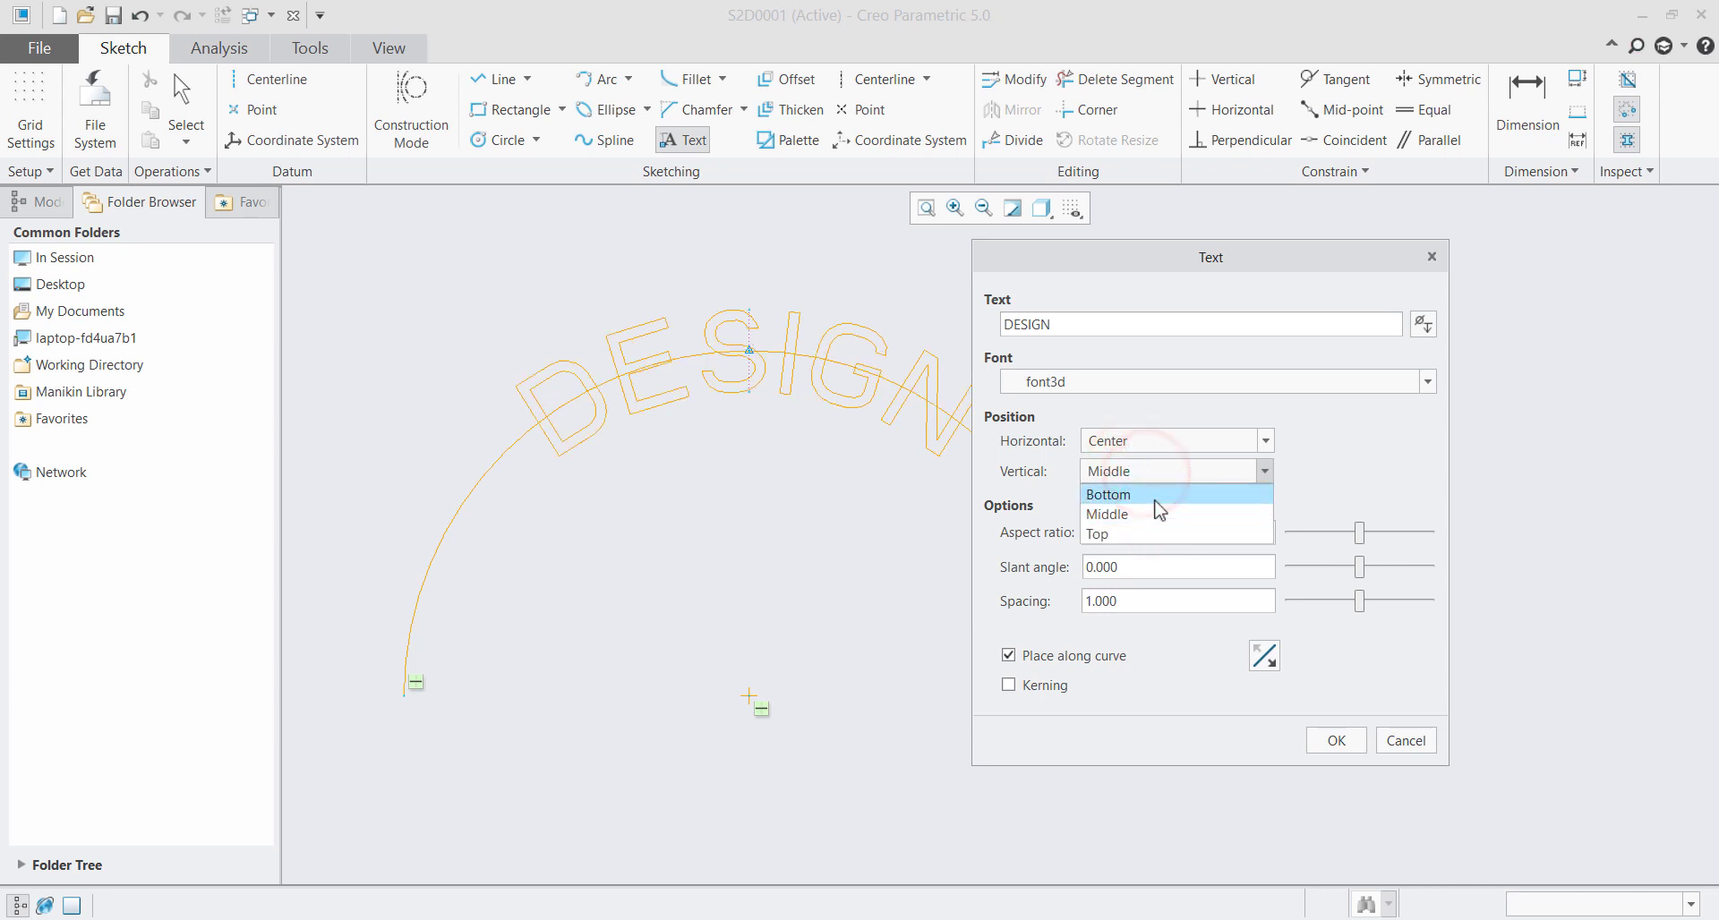
click(1162, 534)
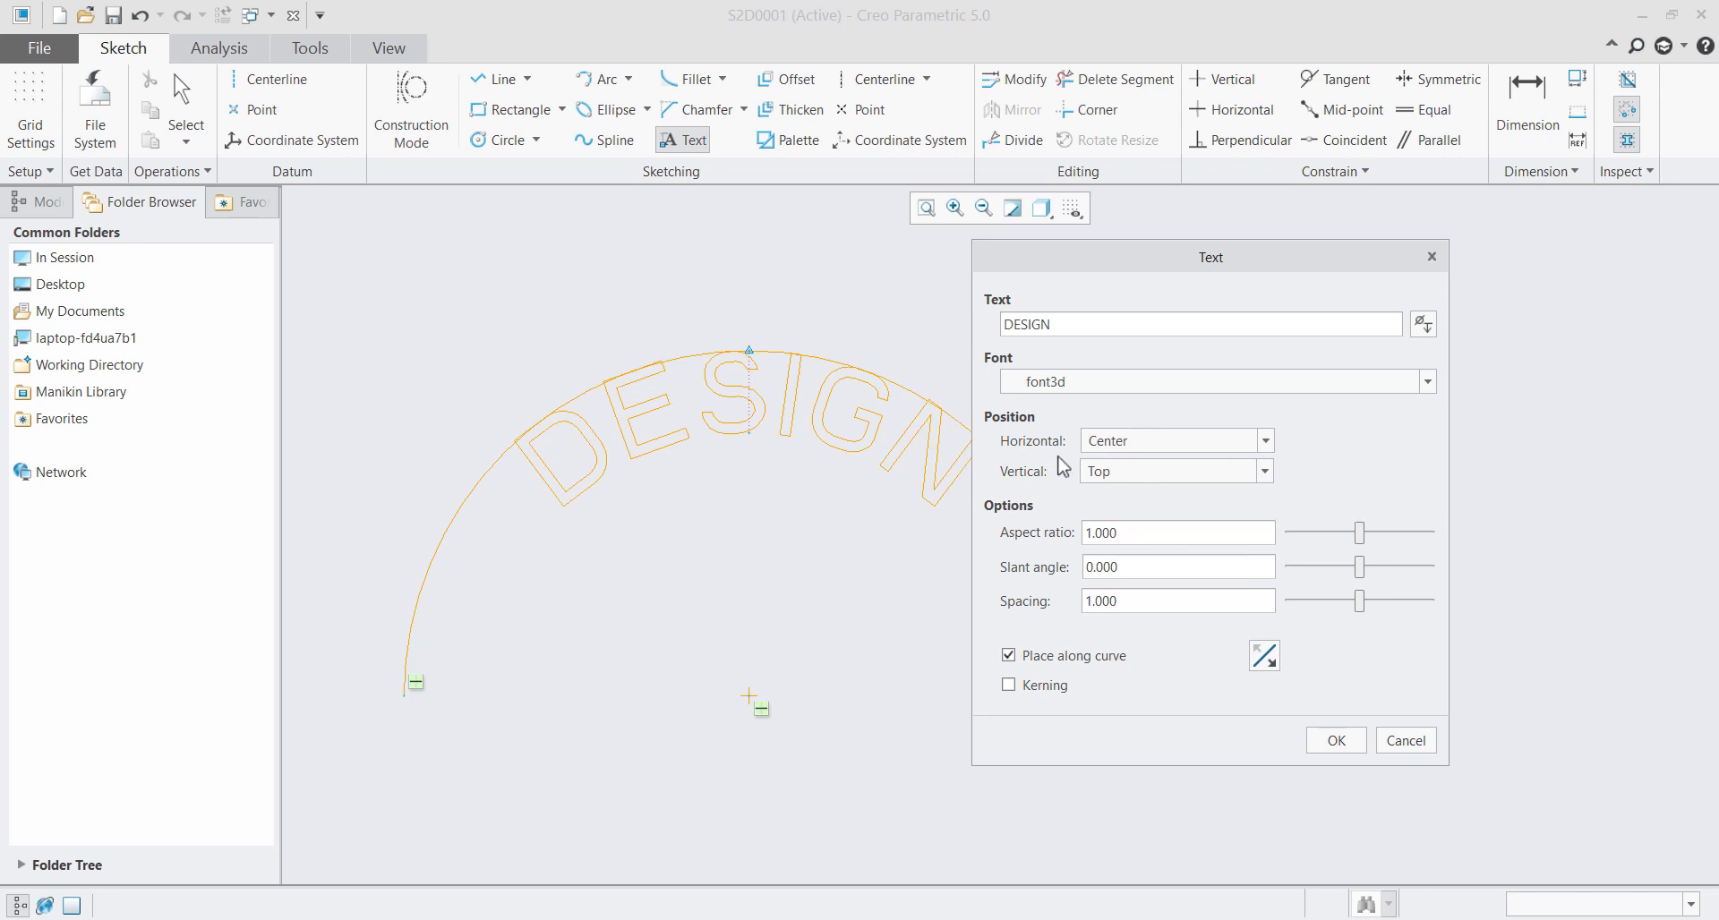
click(1133, 474)
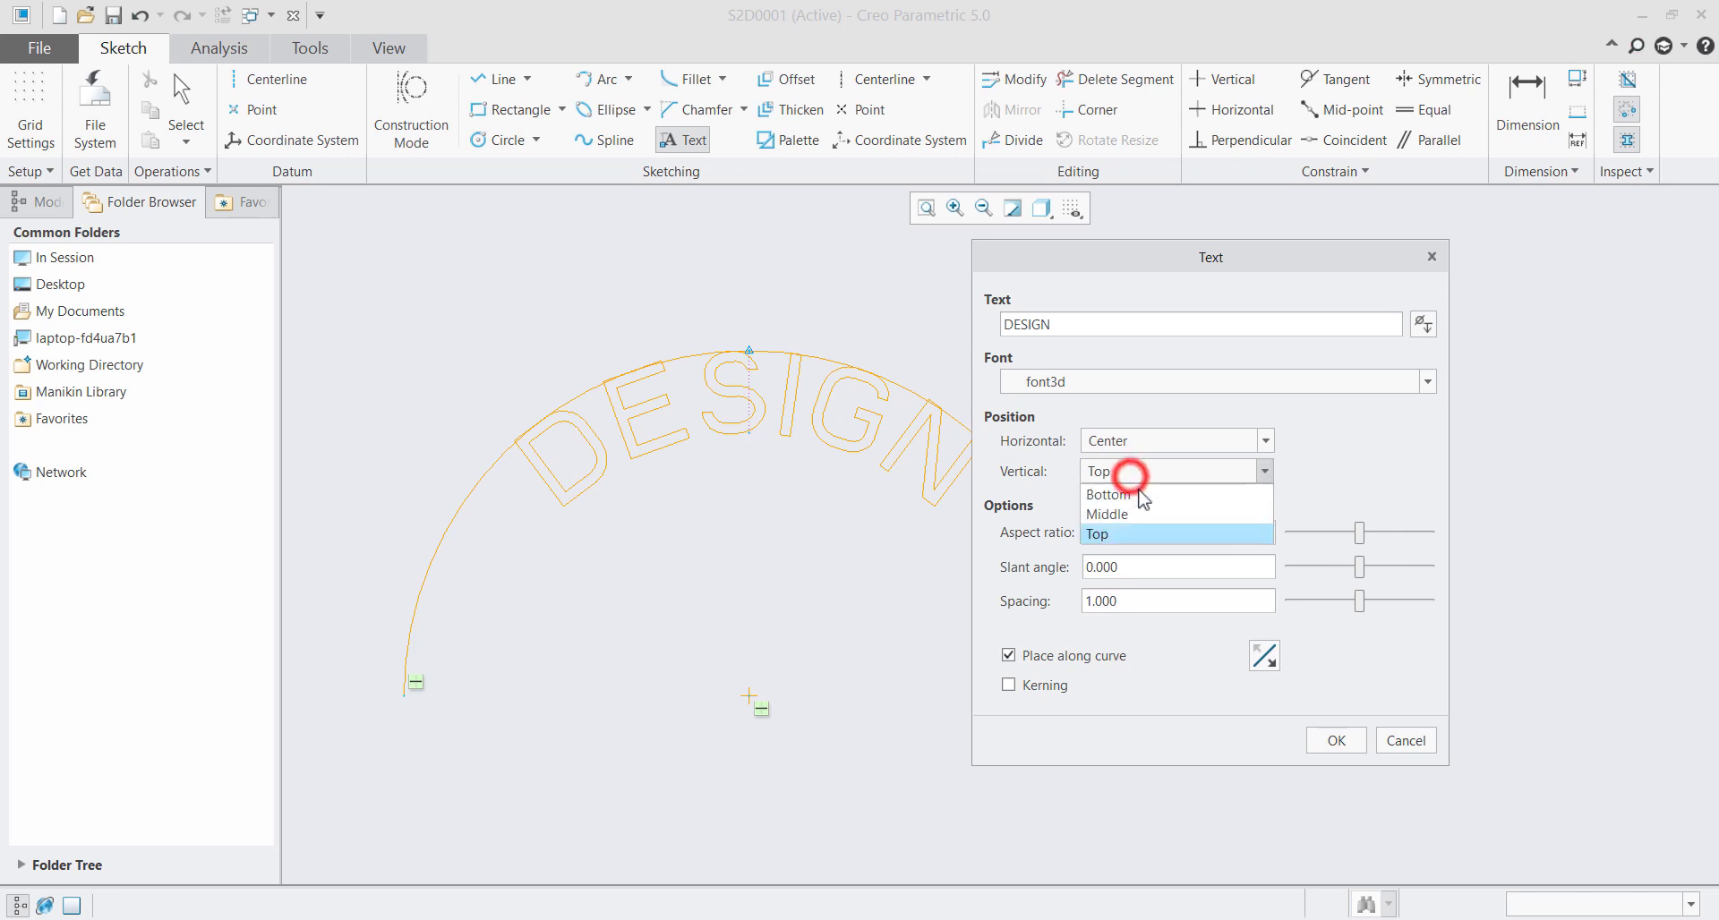
click(1143, 498)
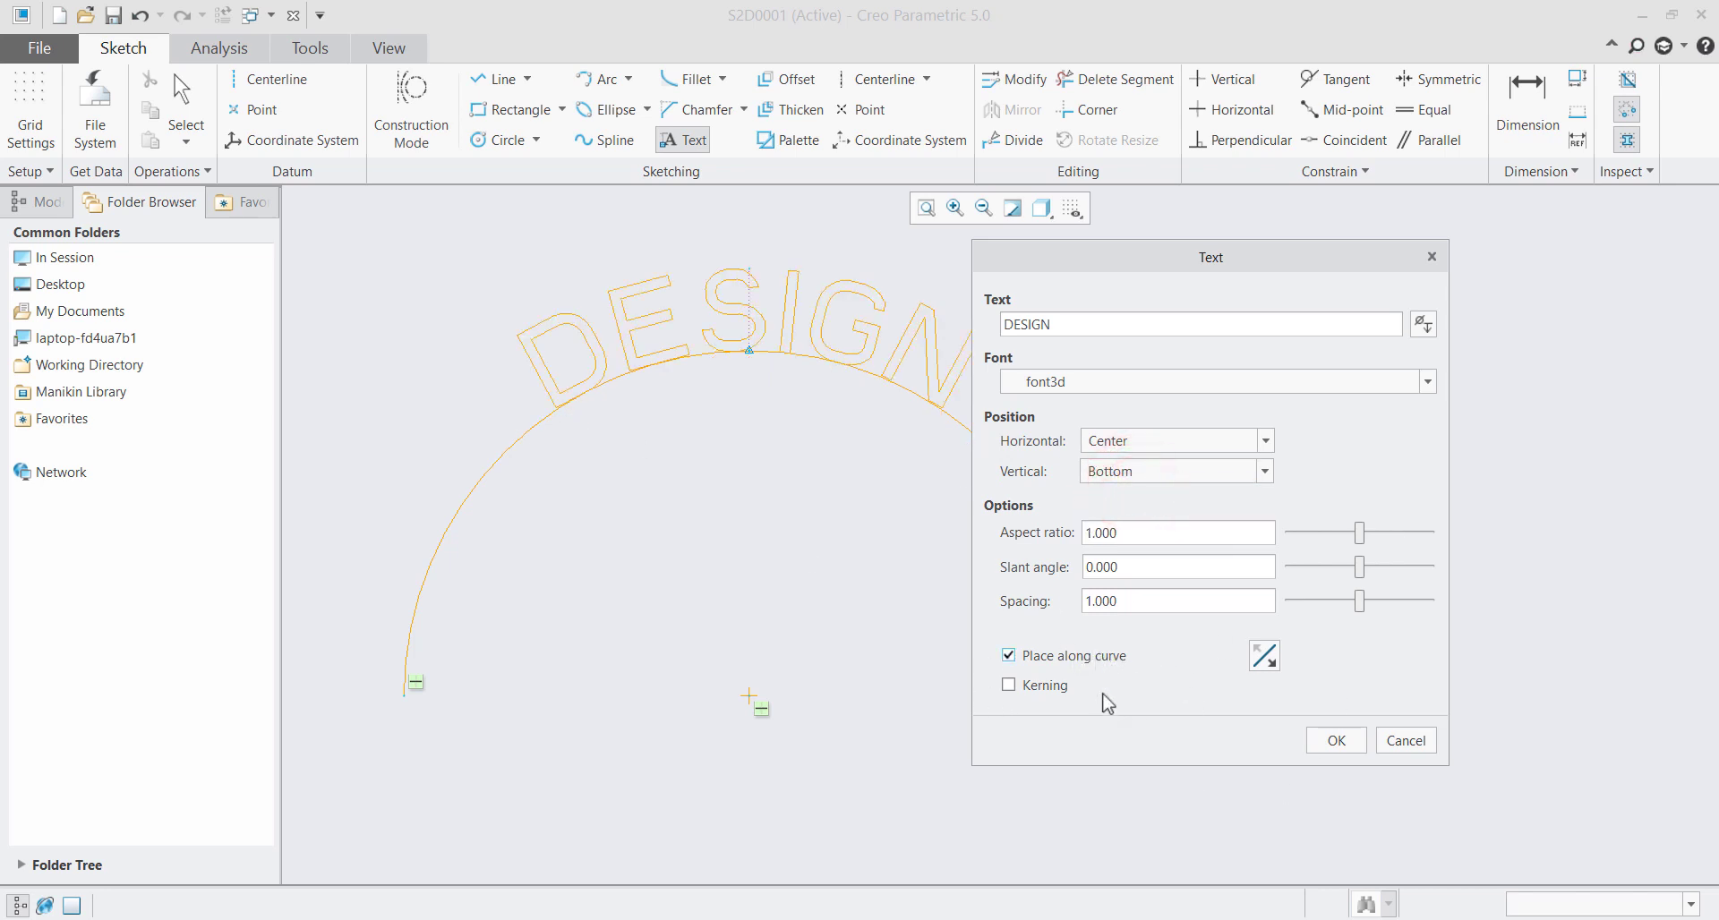
click(1335, 741)
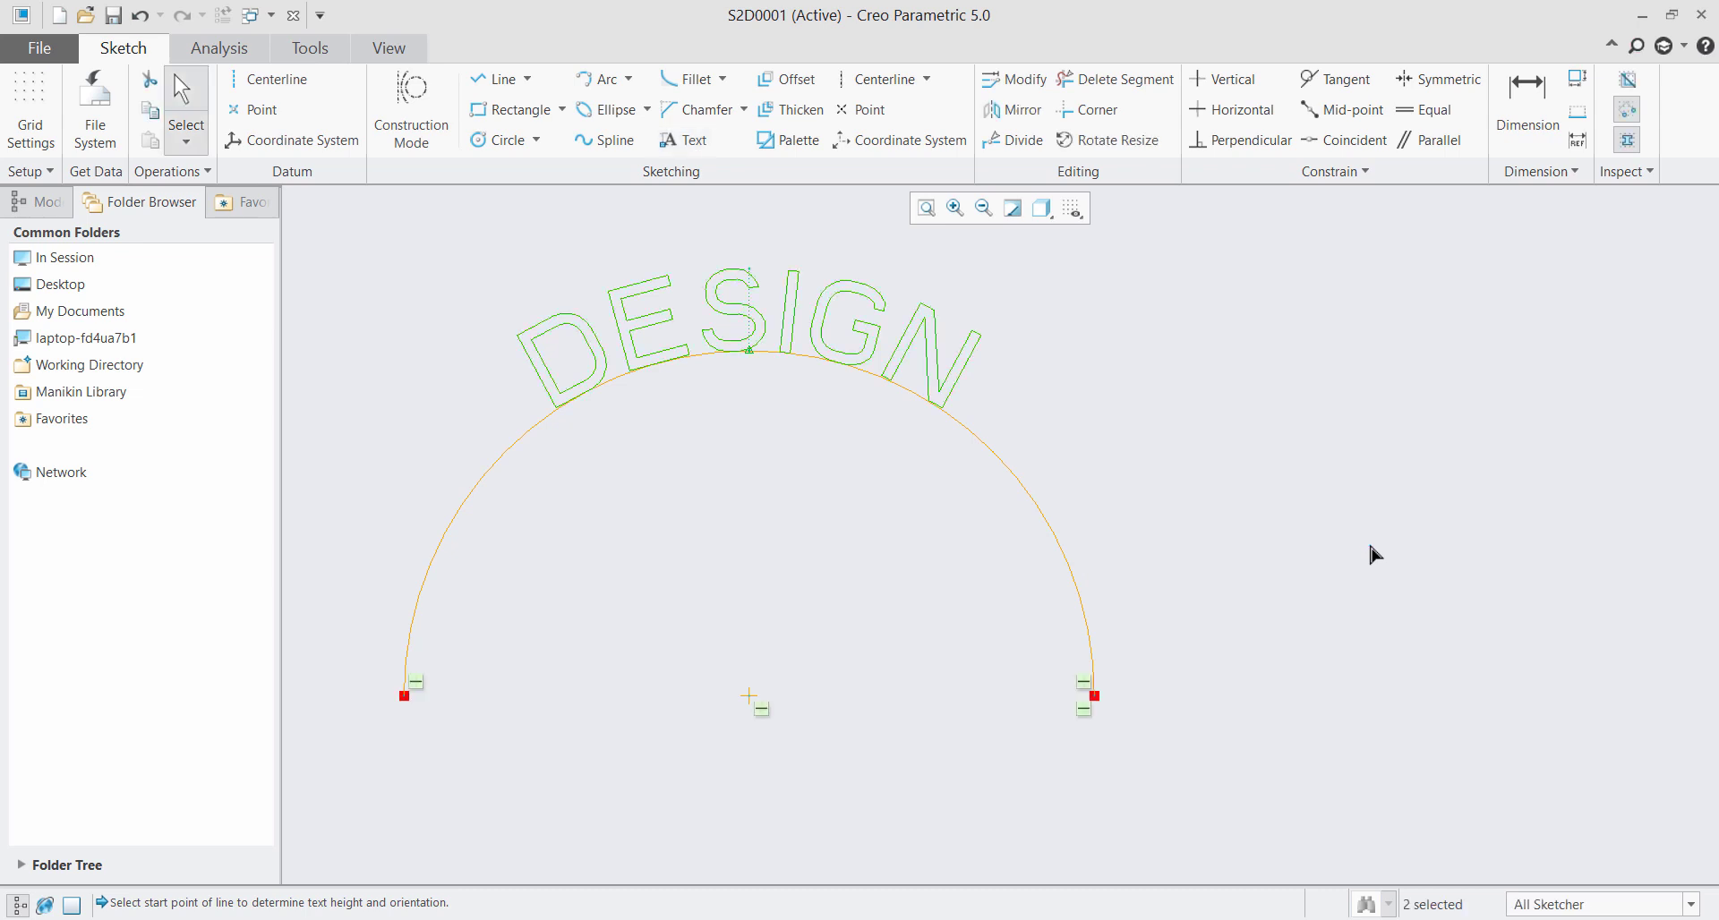
click(1373, 552)
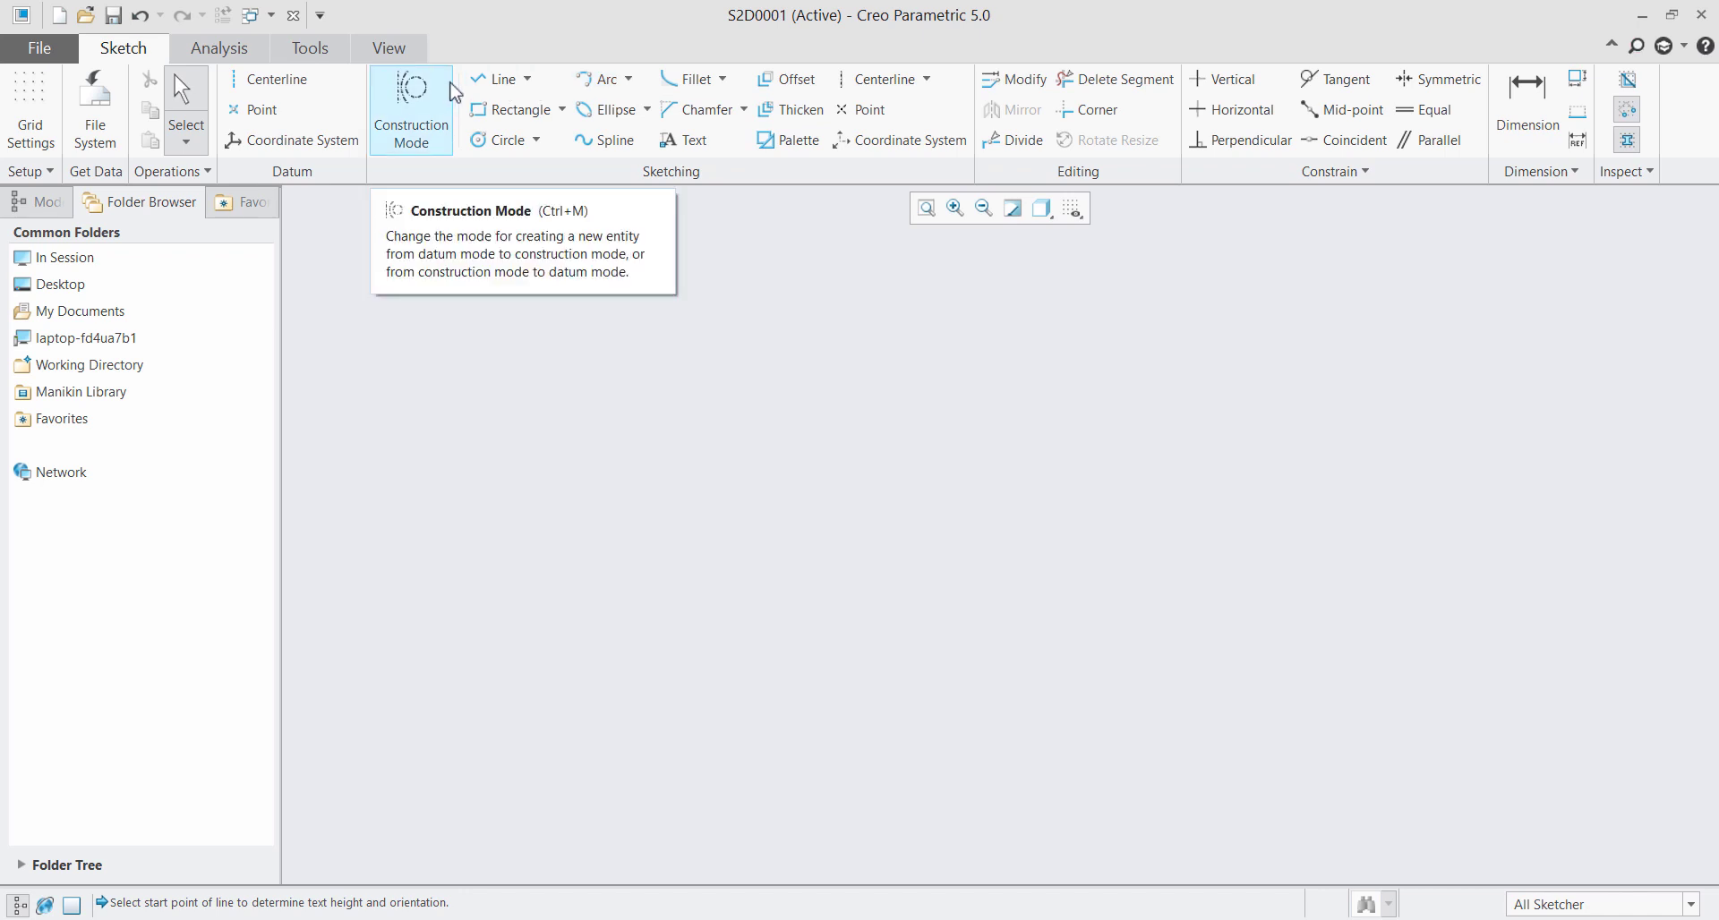
Sketch a descending staircase chain of four equal steps with alternating vertical and horizontal lines
click(476, 79)
click(736, 310)
click(734, 416)
click(842, 416)
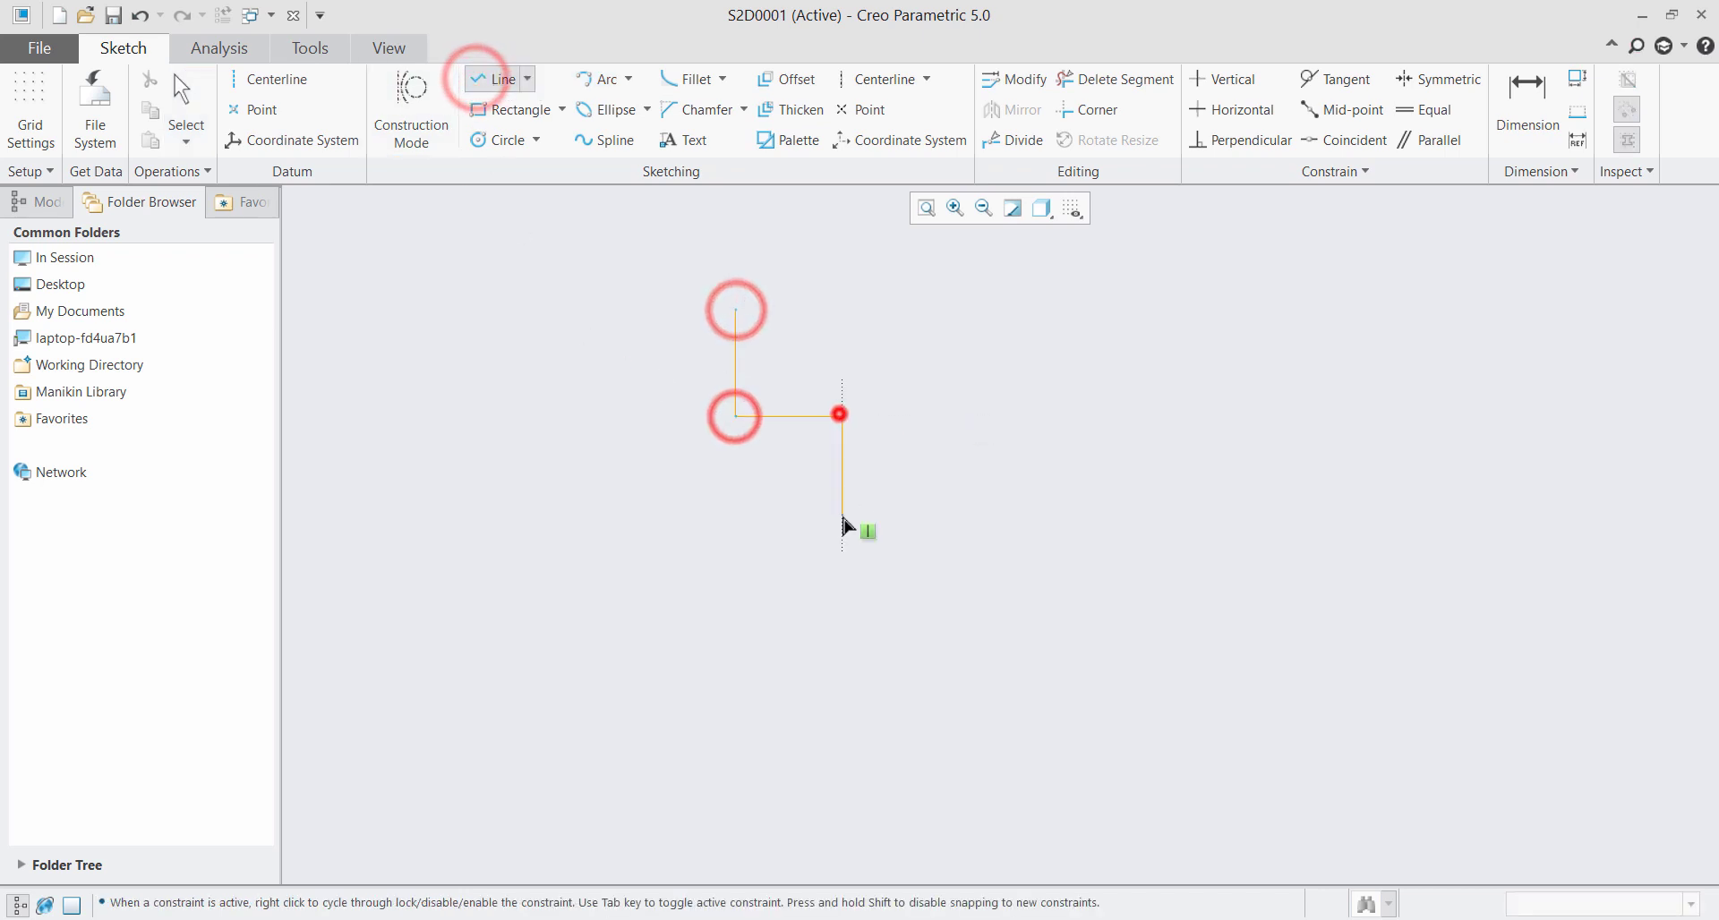
click(842, 523)
click(949, 523)
click(942, 626)
click(1052, 626)
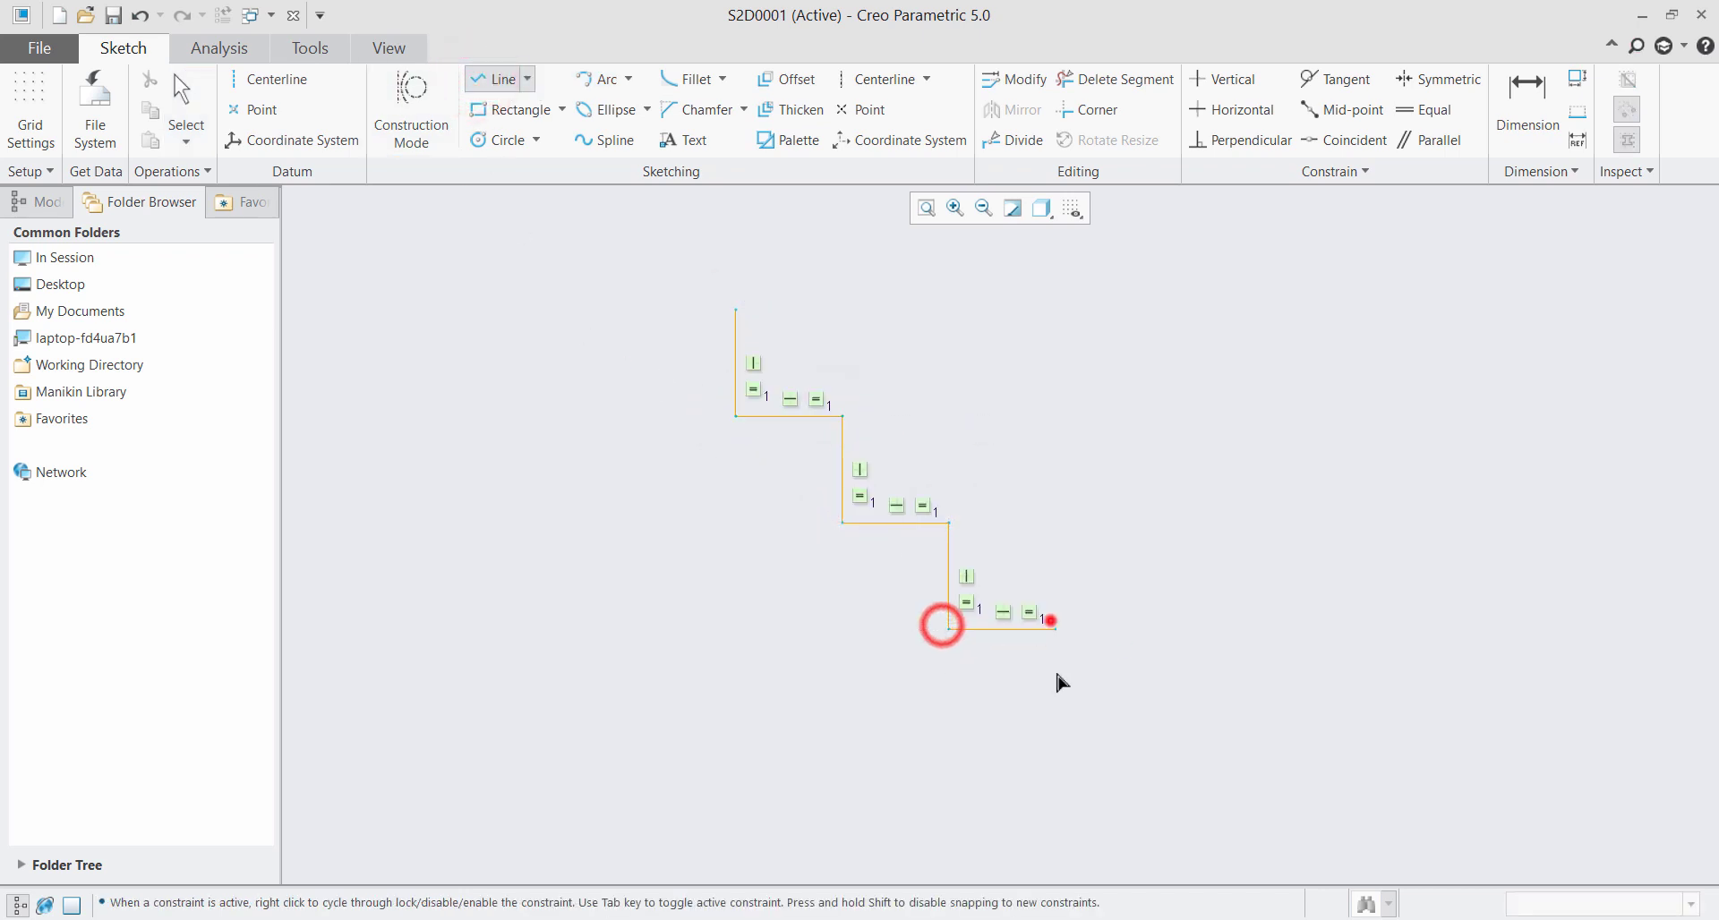
click(1053, 731)
click(1160, 732)
middle_click(1363, 607)
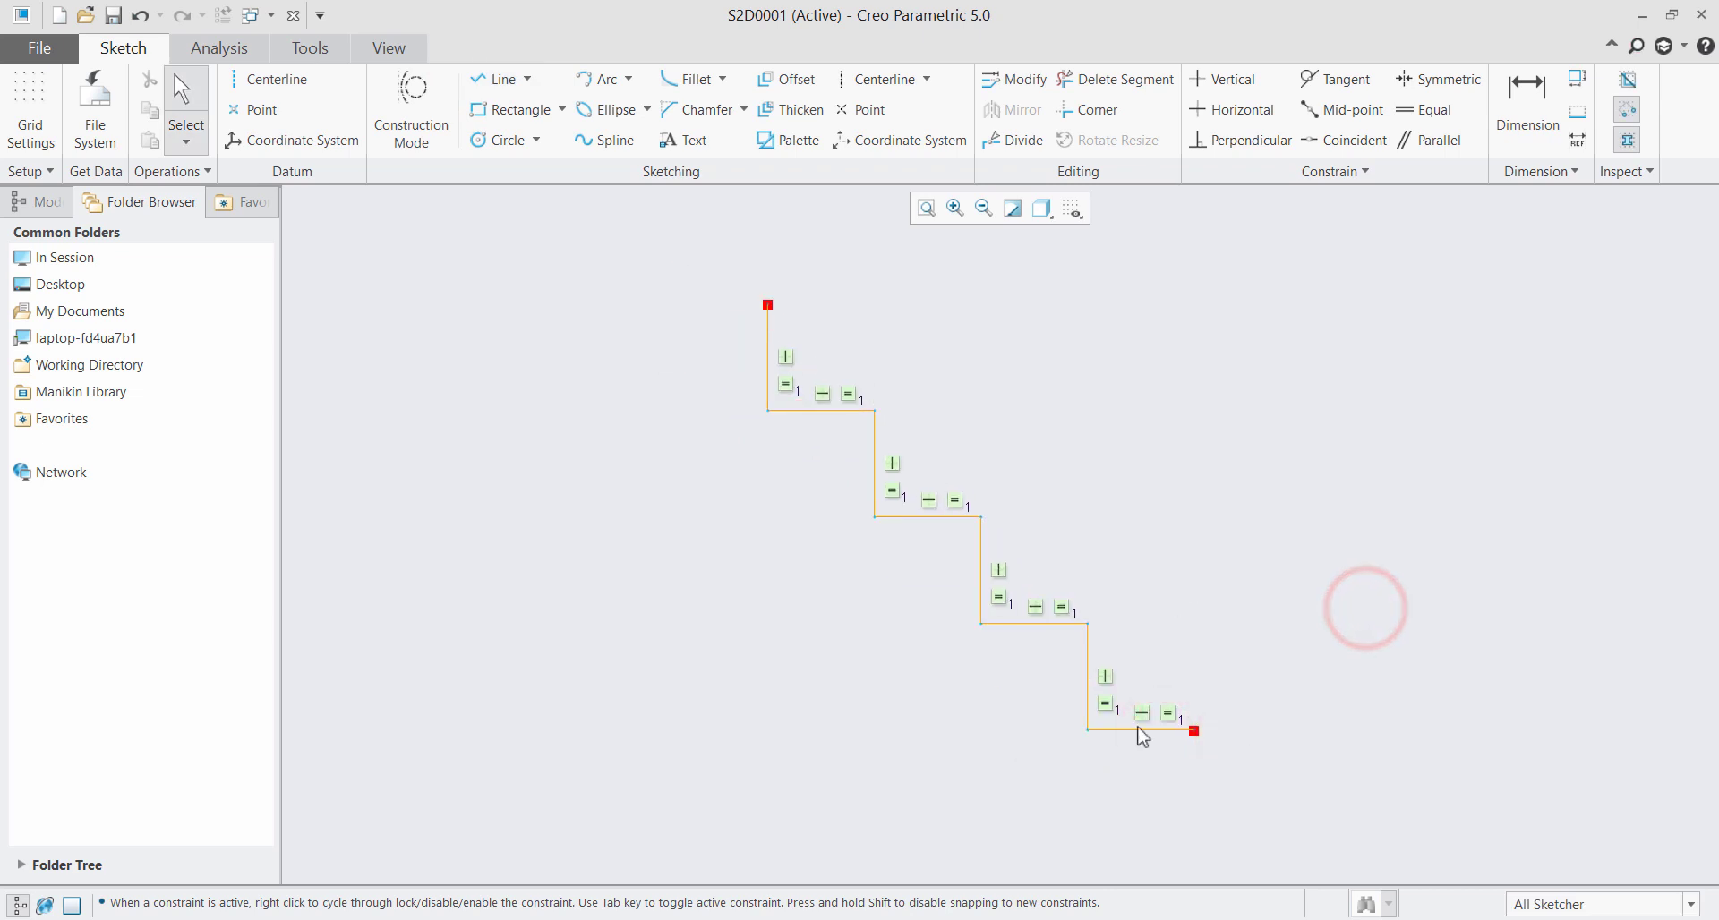
Hide the constraint symbols and section vertices, and delete the staircase's uppermost vertical segment
click(1073, 208)
click(1093, 234)
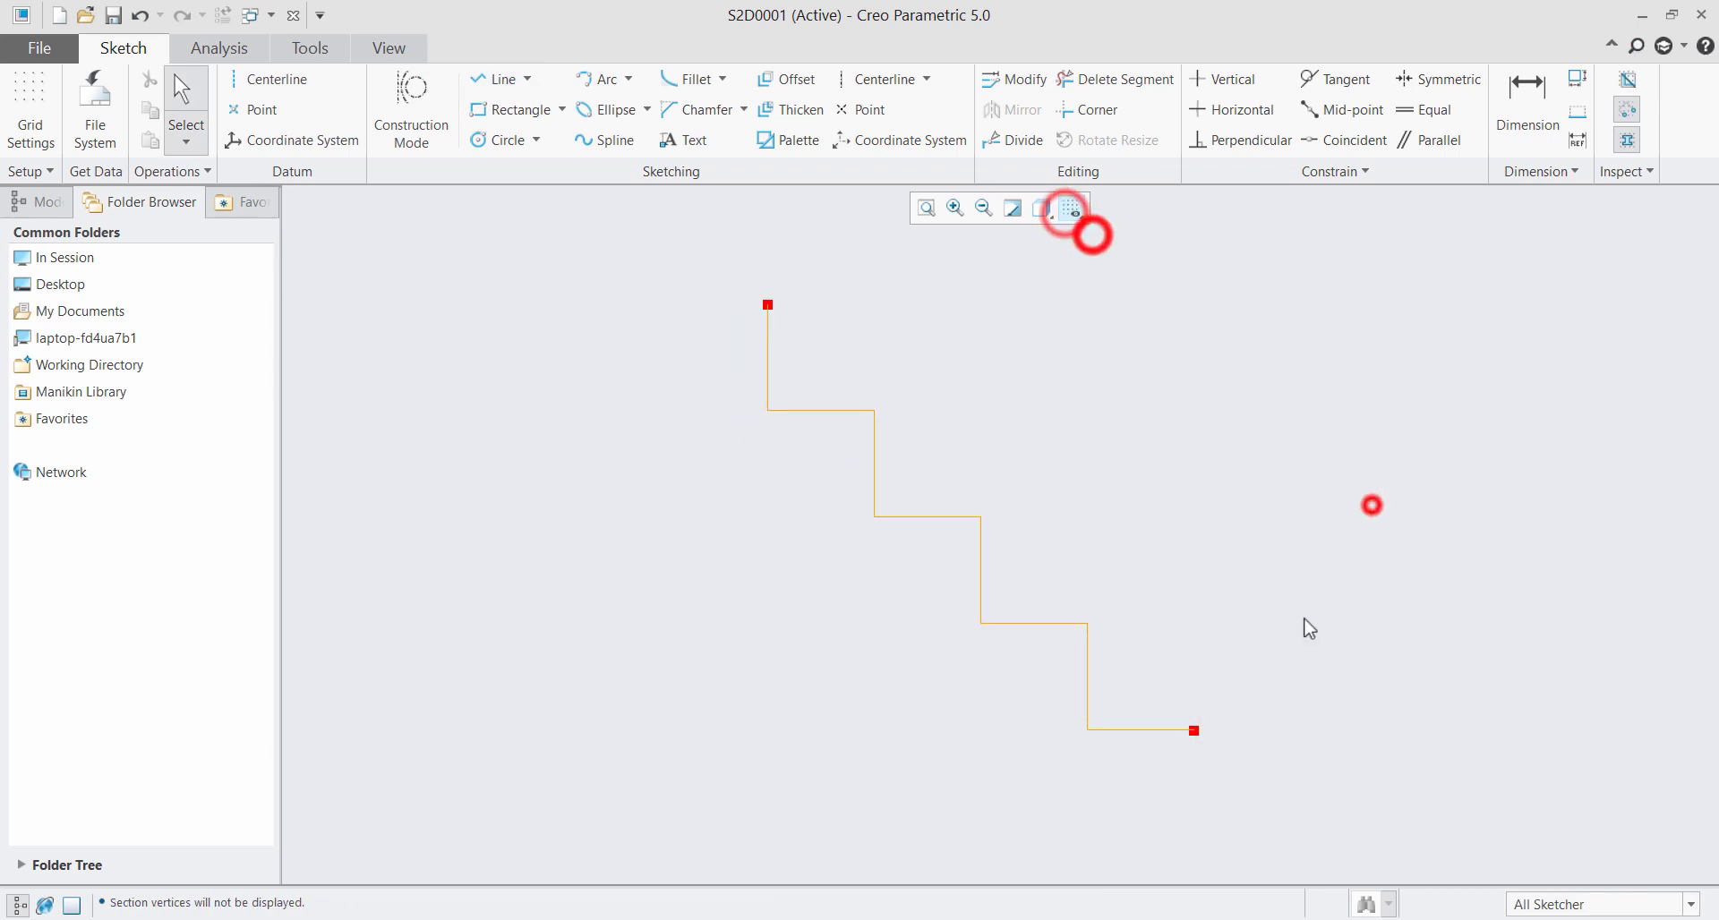
click(767, 335)
key(Delete)
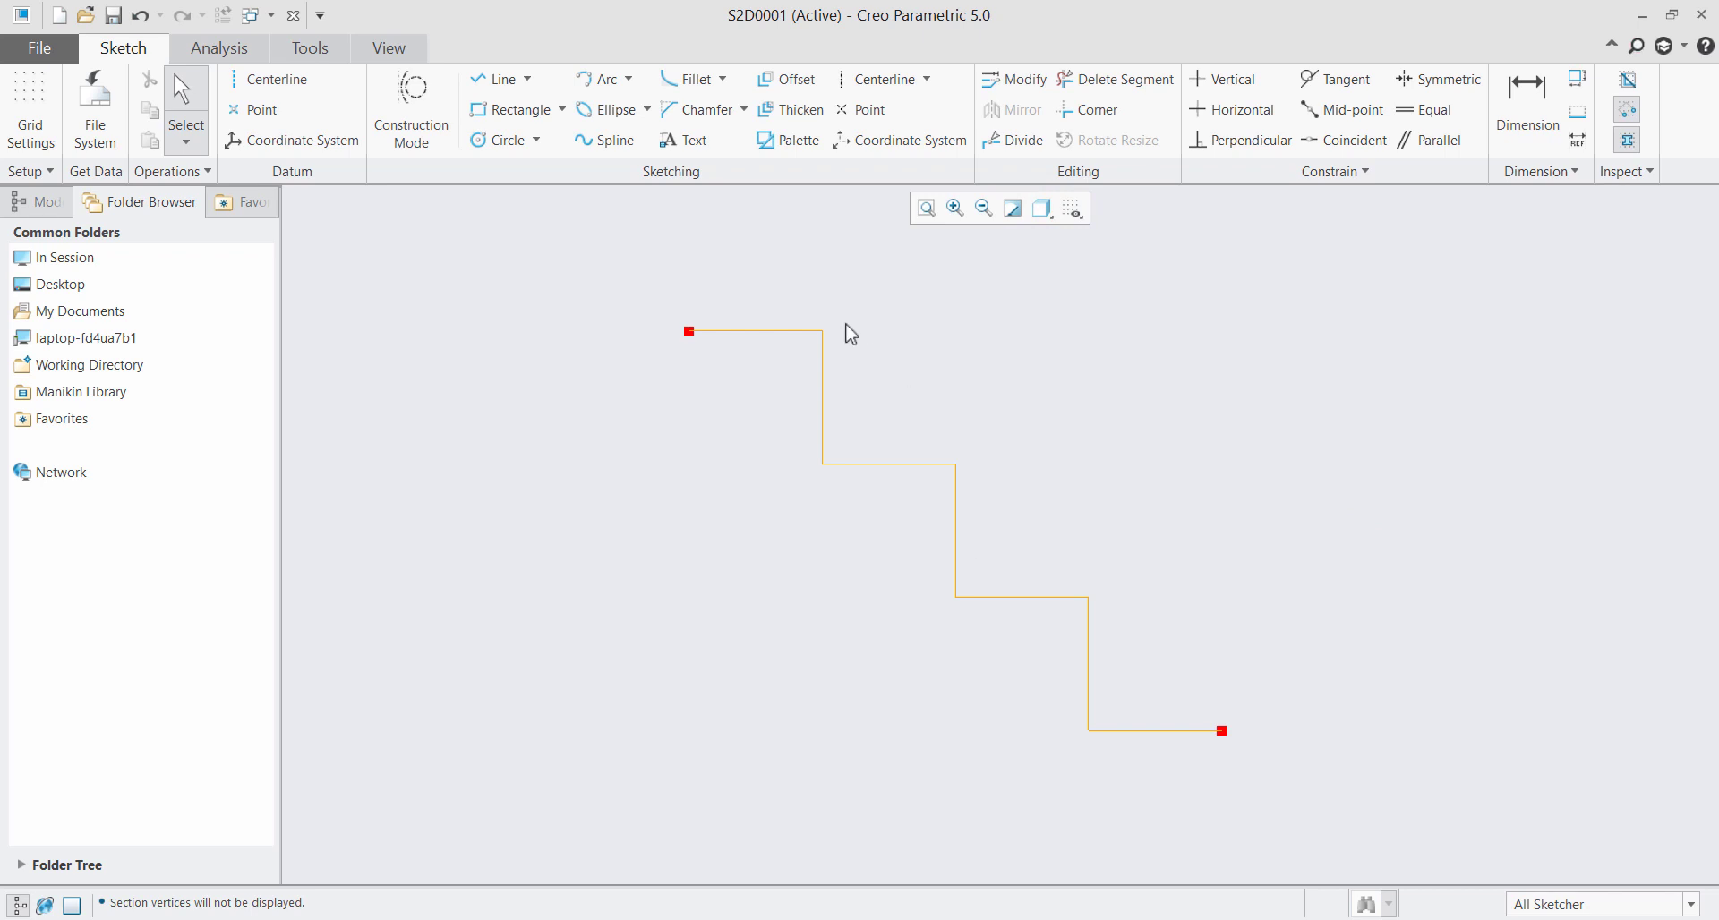
click(786, 79)
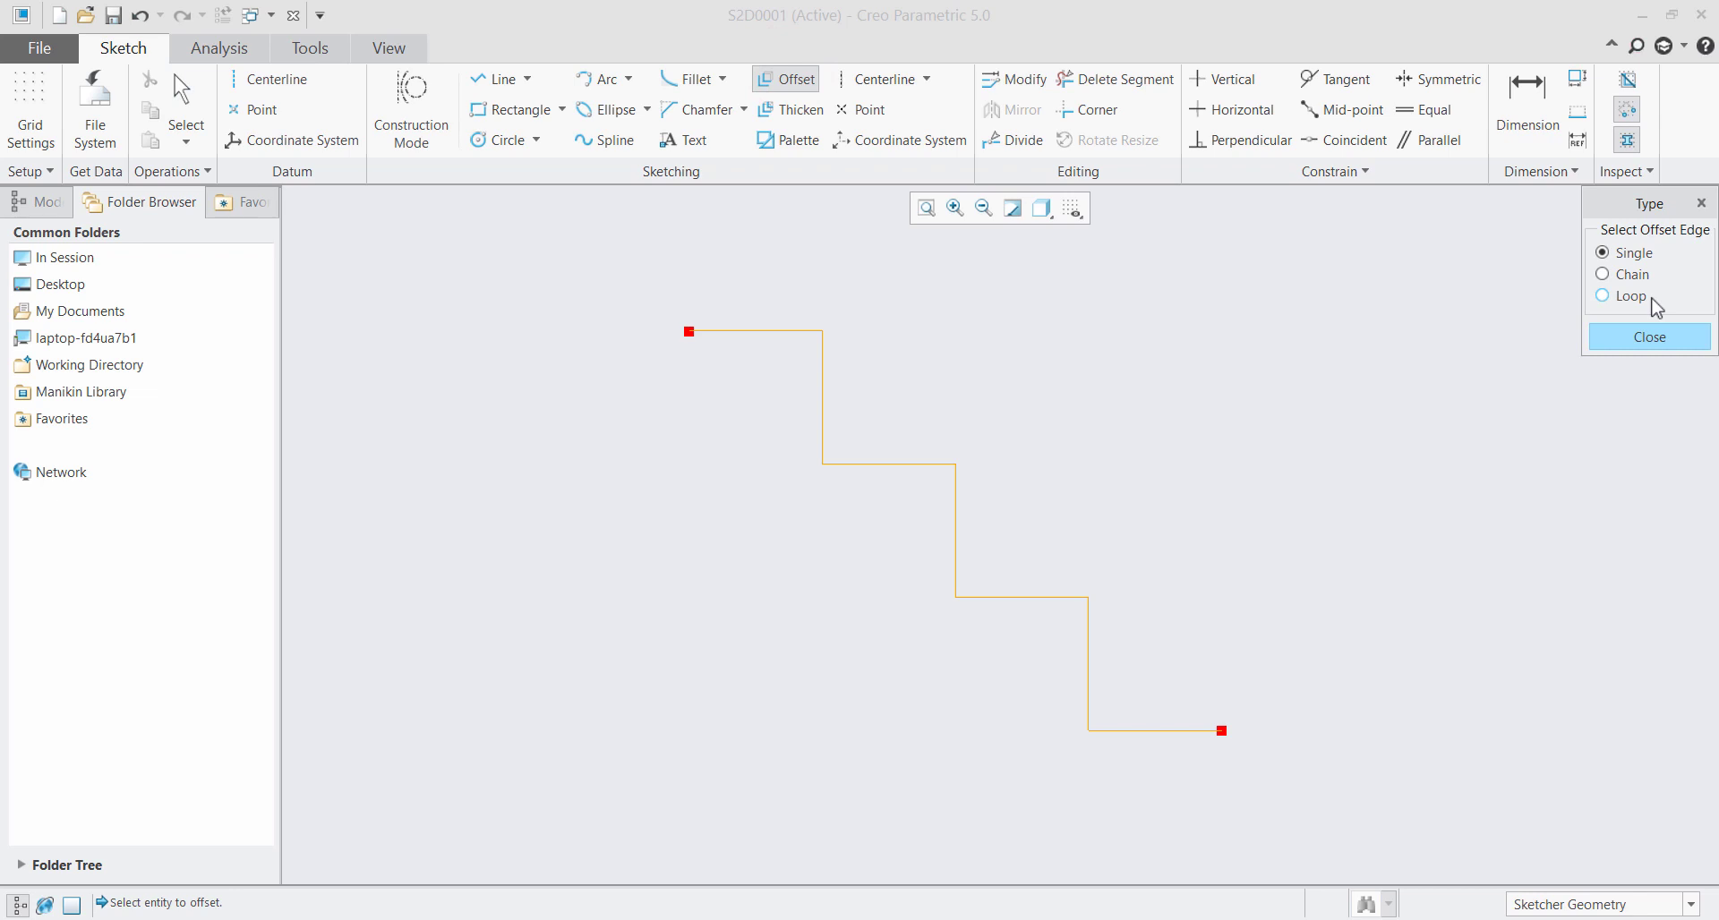
click(777, 330)
click(1639, 346)
click(1655, 347)
click(1236, 229)
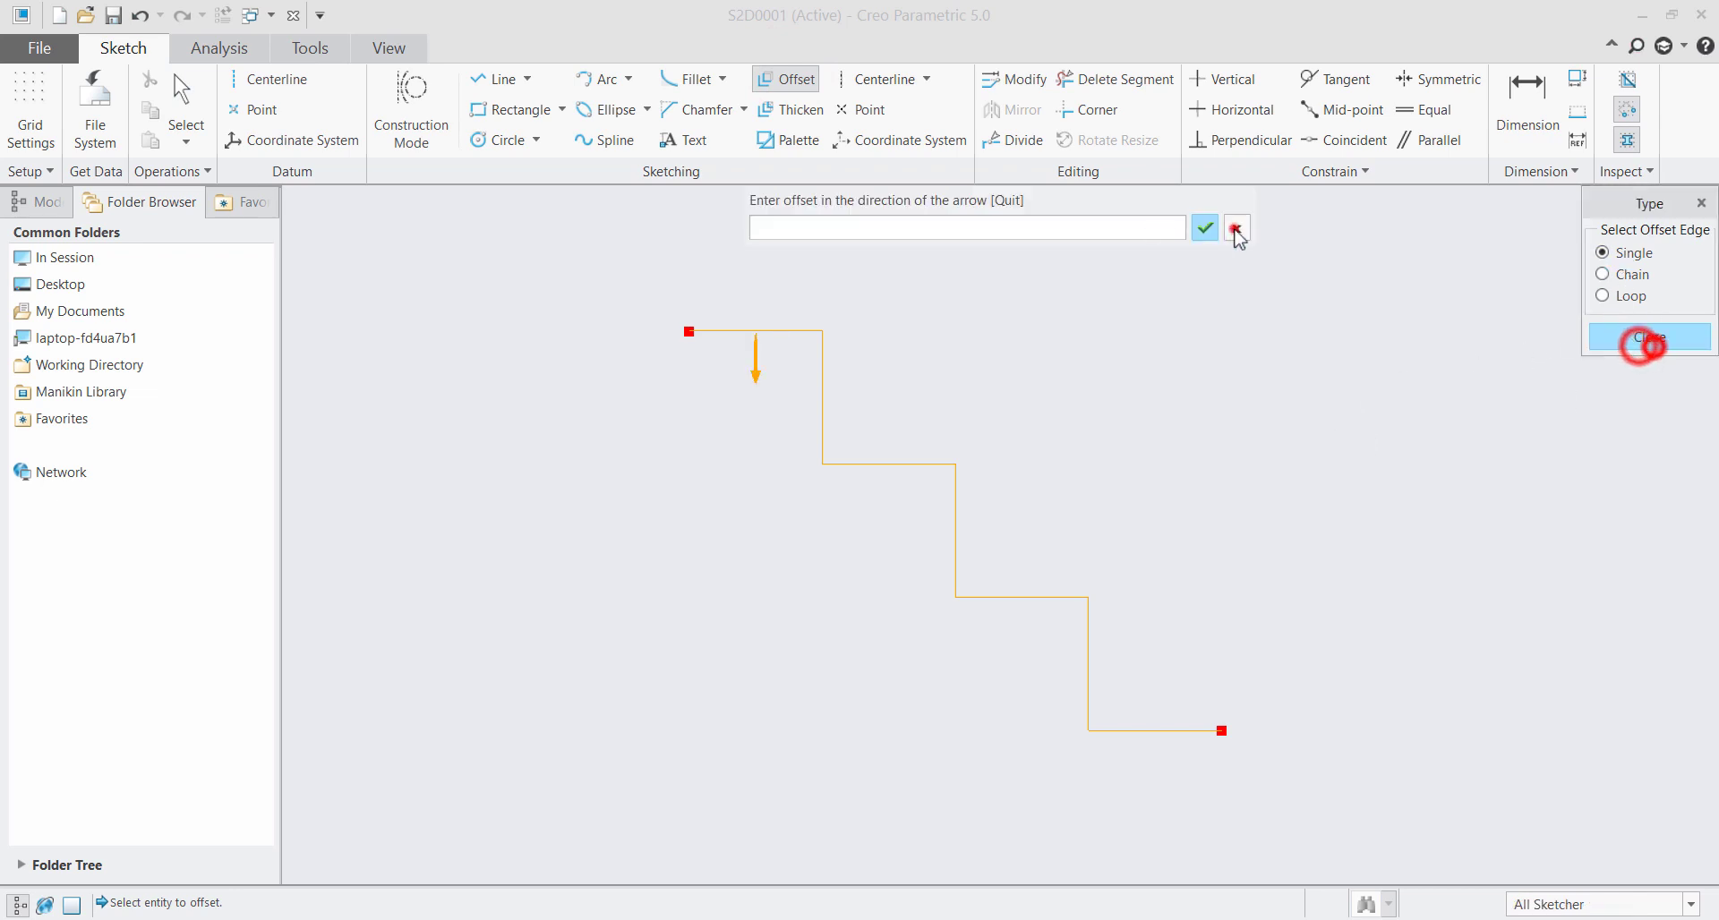
click(1599, 338)
Delete all staircase segments except the topmost horizontal line
drag(1013, 422, 734, 520)
key(Delete)
drag(1498, 519, 828, 752)
key(Delete)
Show the section dimensions, set the remaining horizontal line's length to 10 and place its dimension below the line
click(1086, 208)
click(1207, 261)
double_click(741, 313)
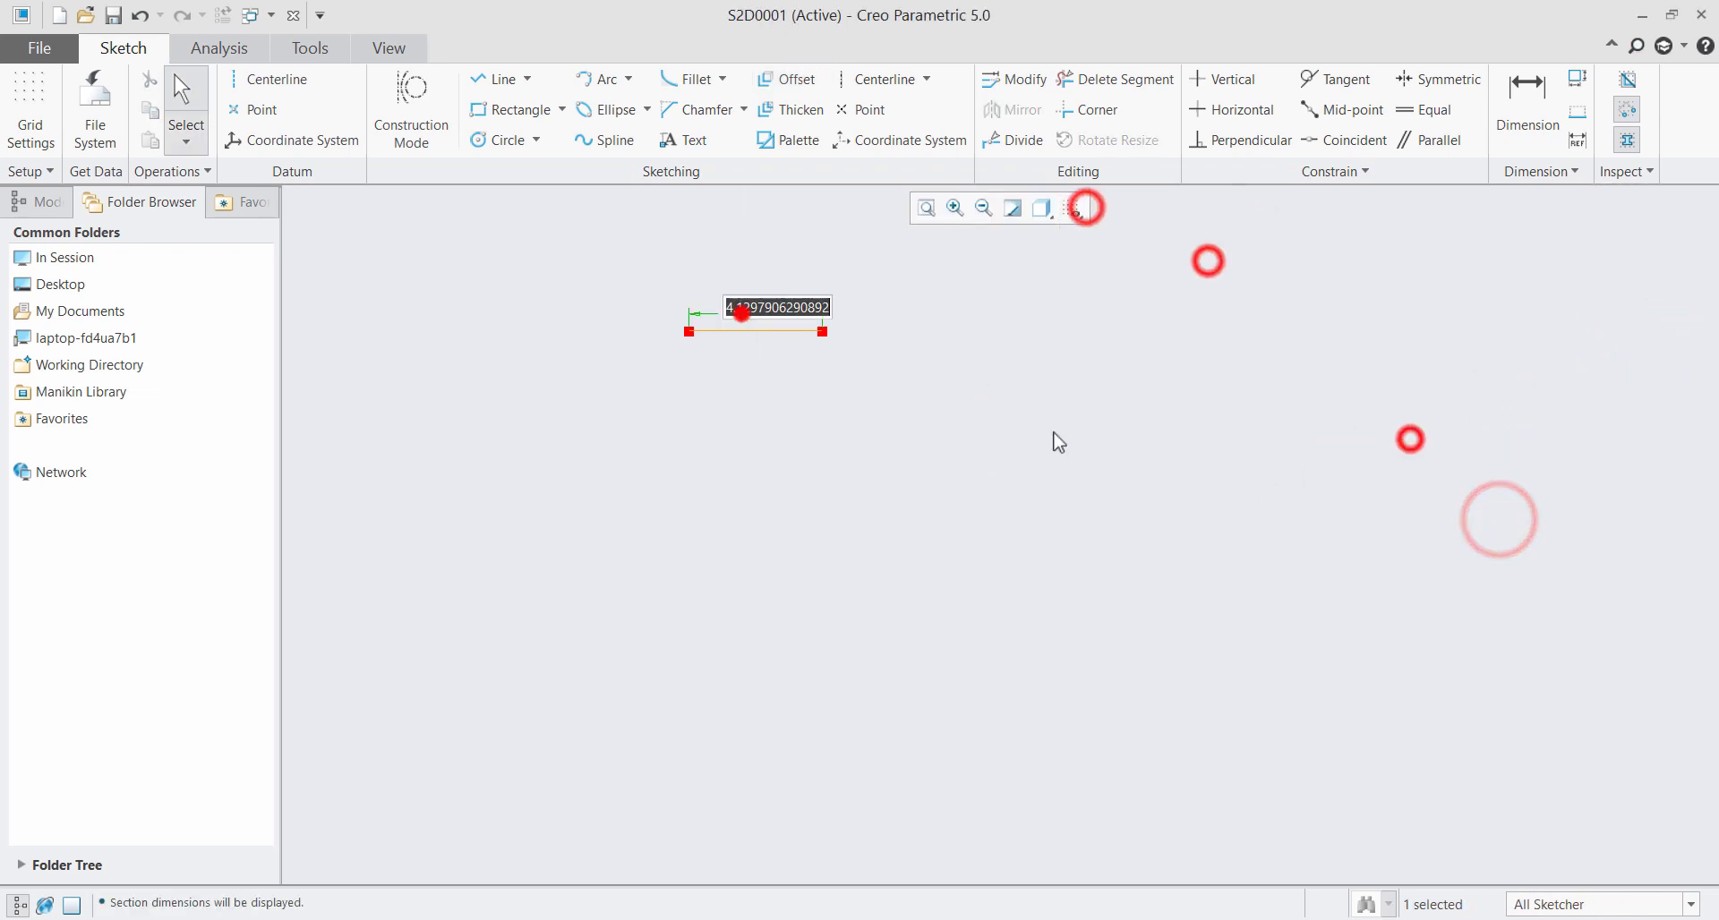
text(10)
key(Return)
click(926, 208)
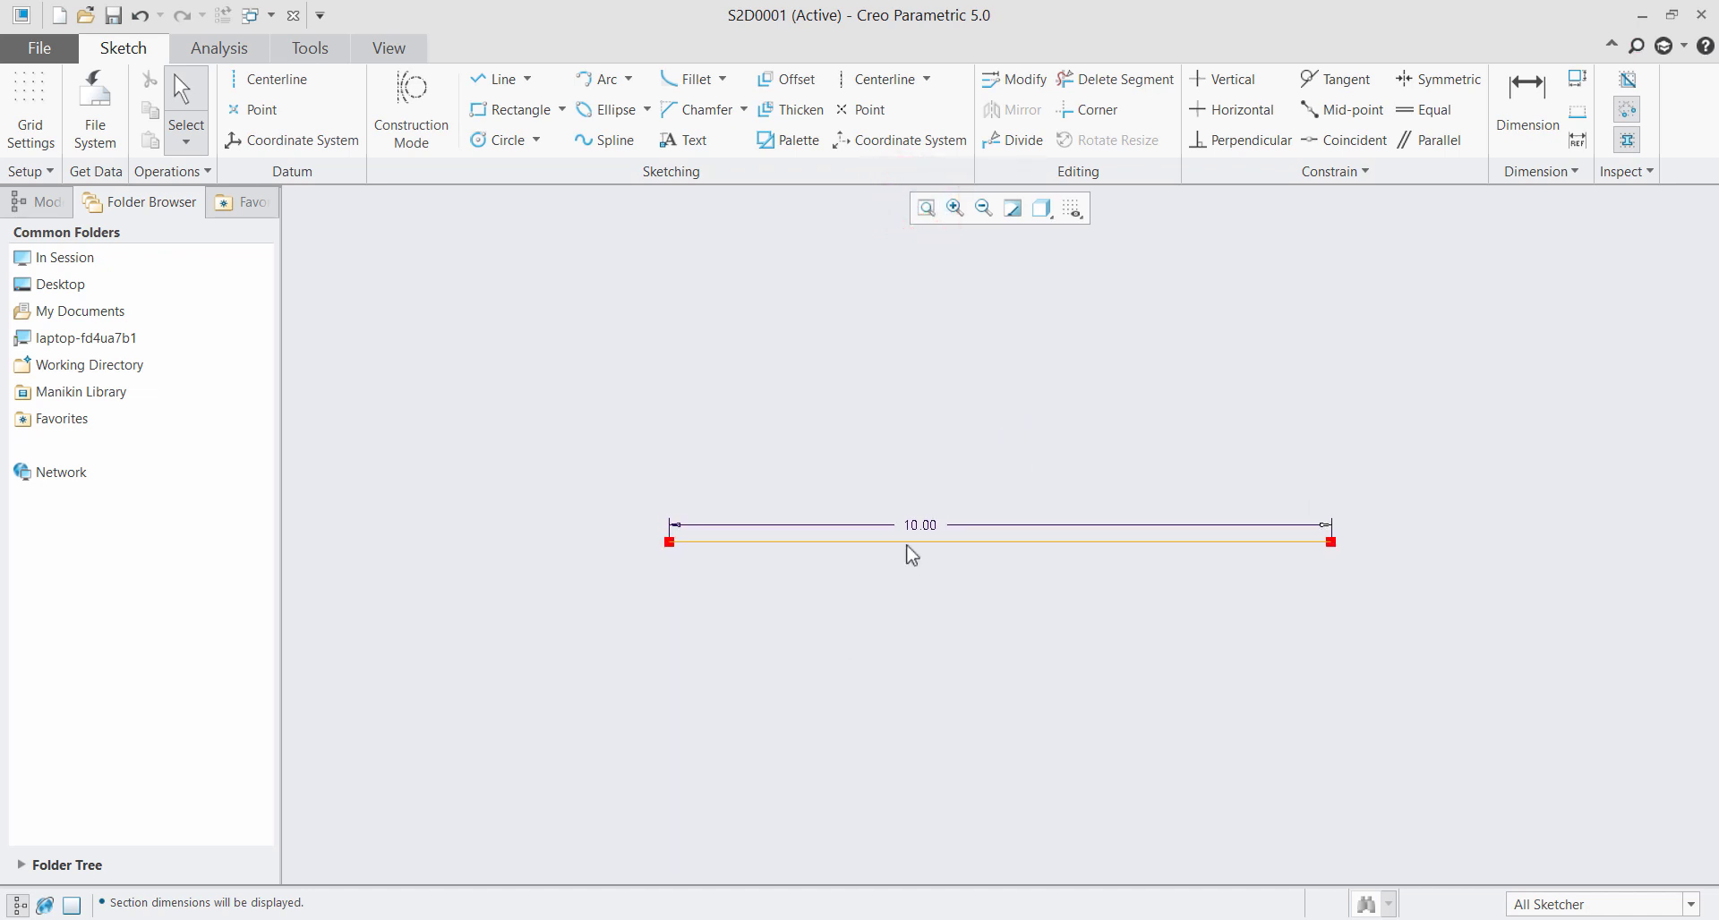
drag(916, 528, 948, 575)
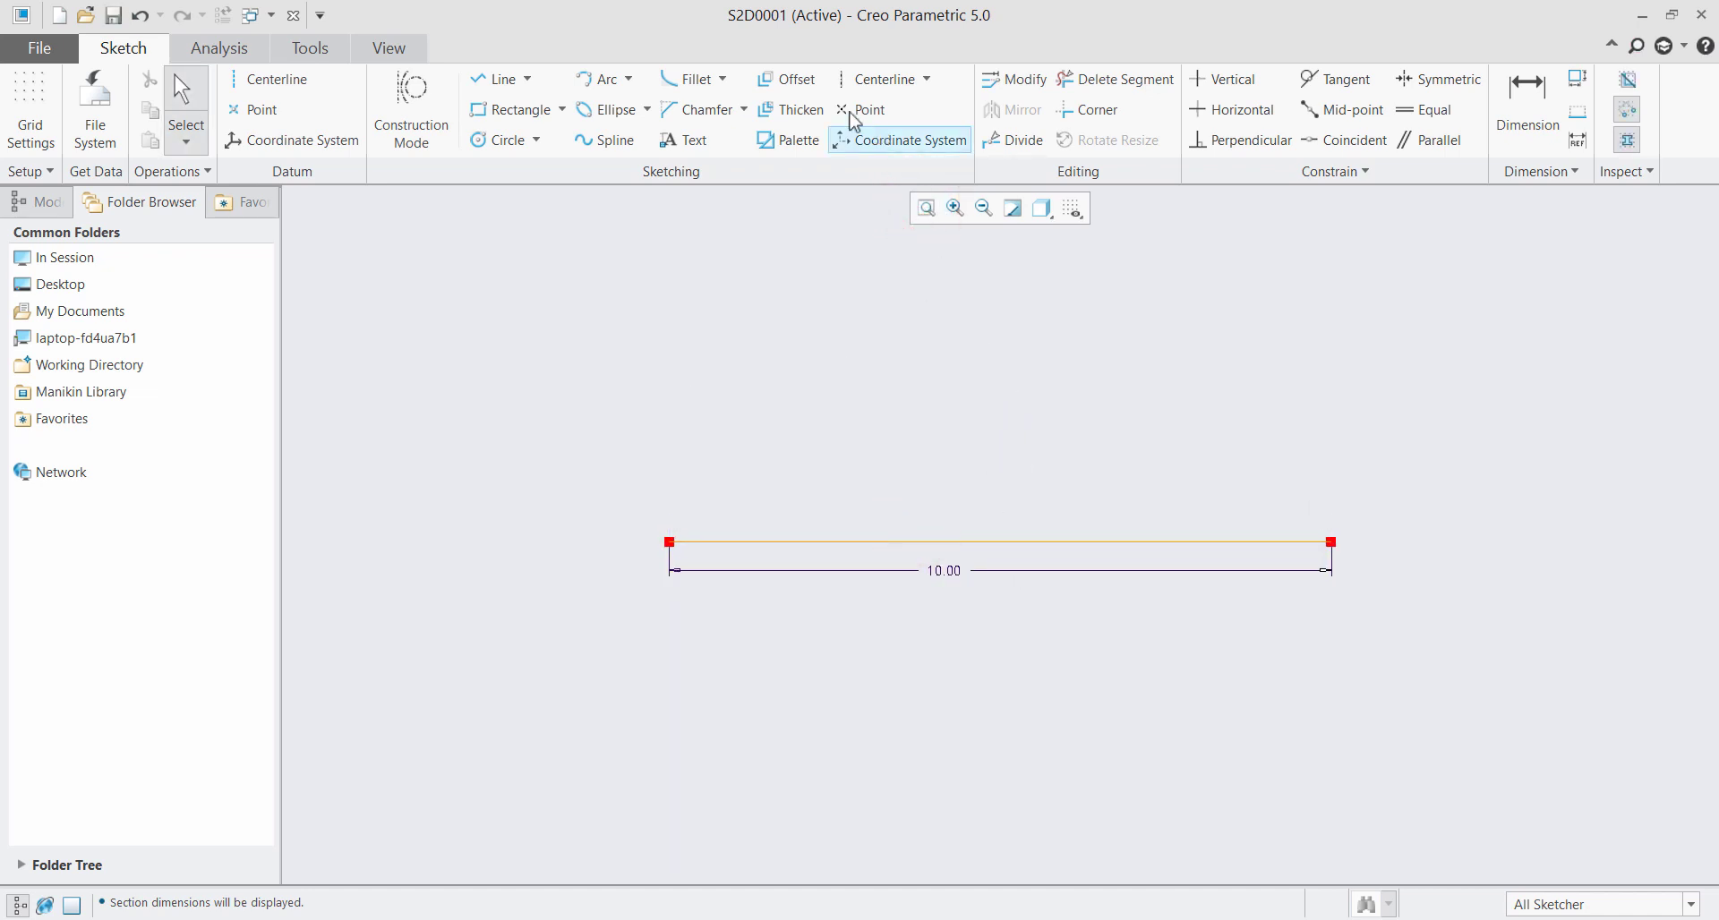
Offset the horizontal line by 2 in the arrow direction using the Single option, and undo the offset
click(793, 86)
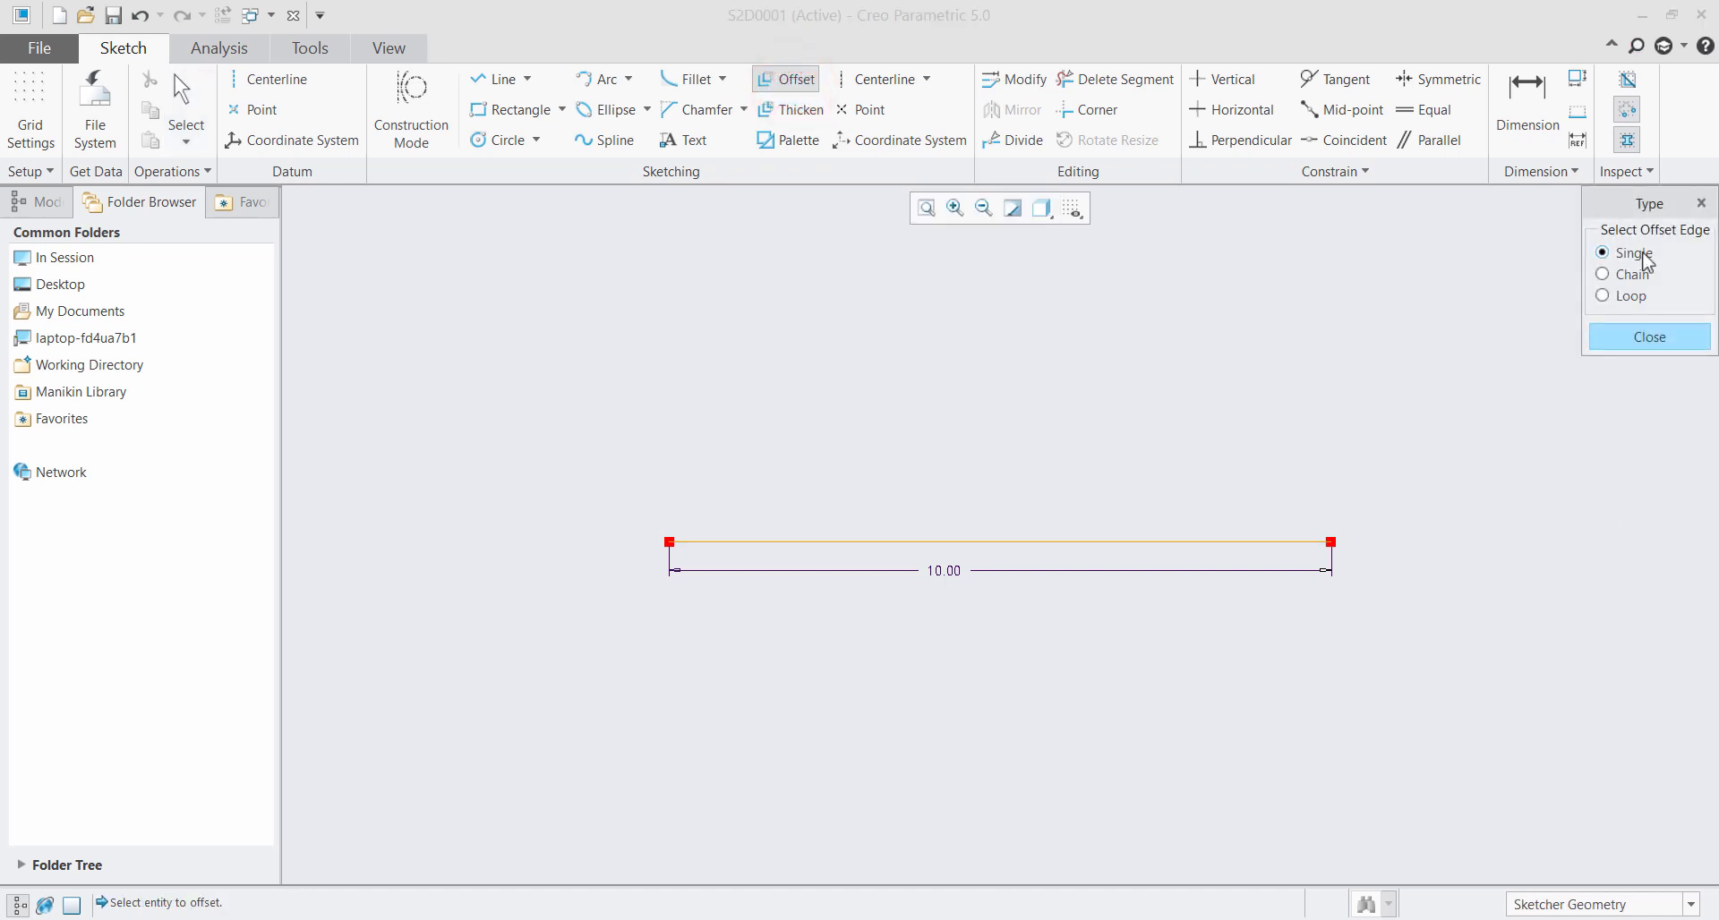
click(1213, 542)
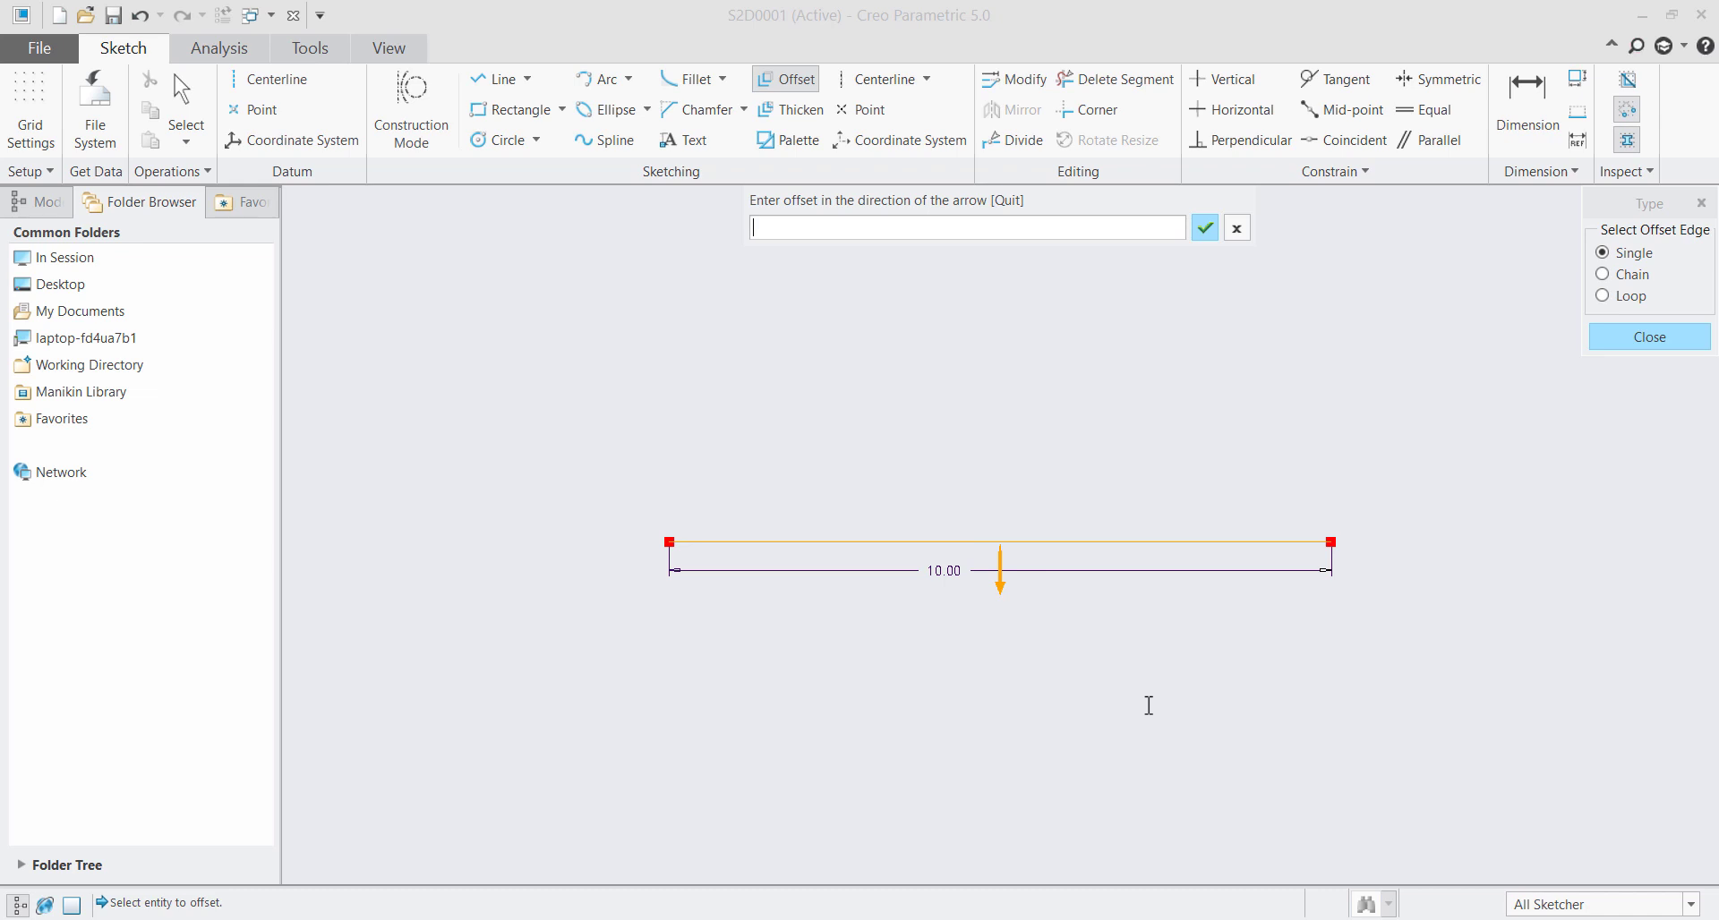
text(2)
key(Return)
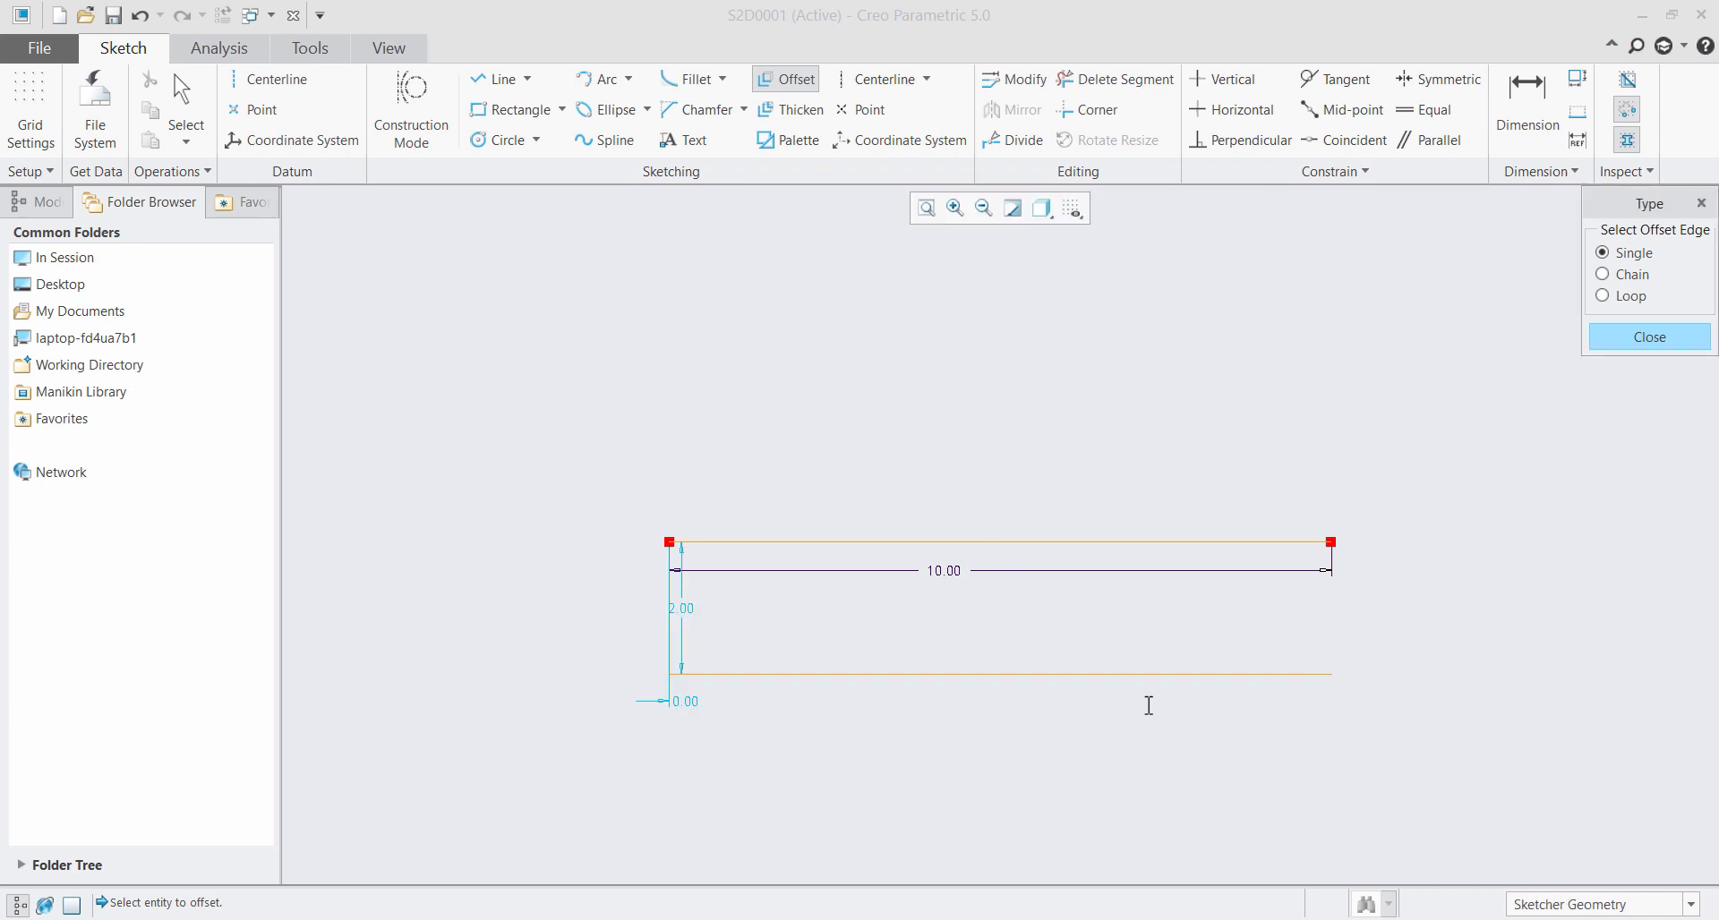
key(ctrl+z)
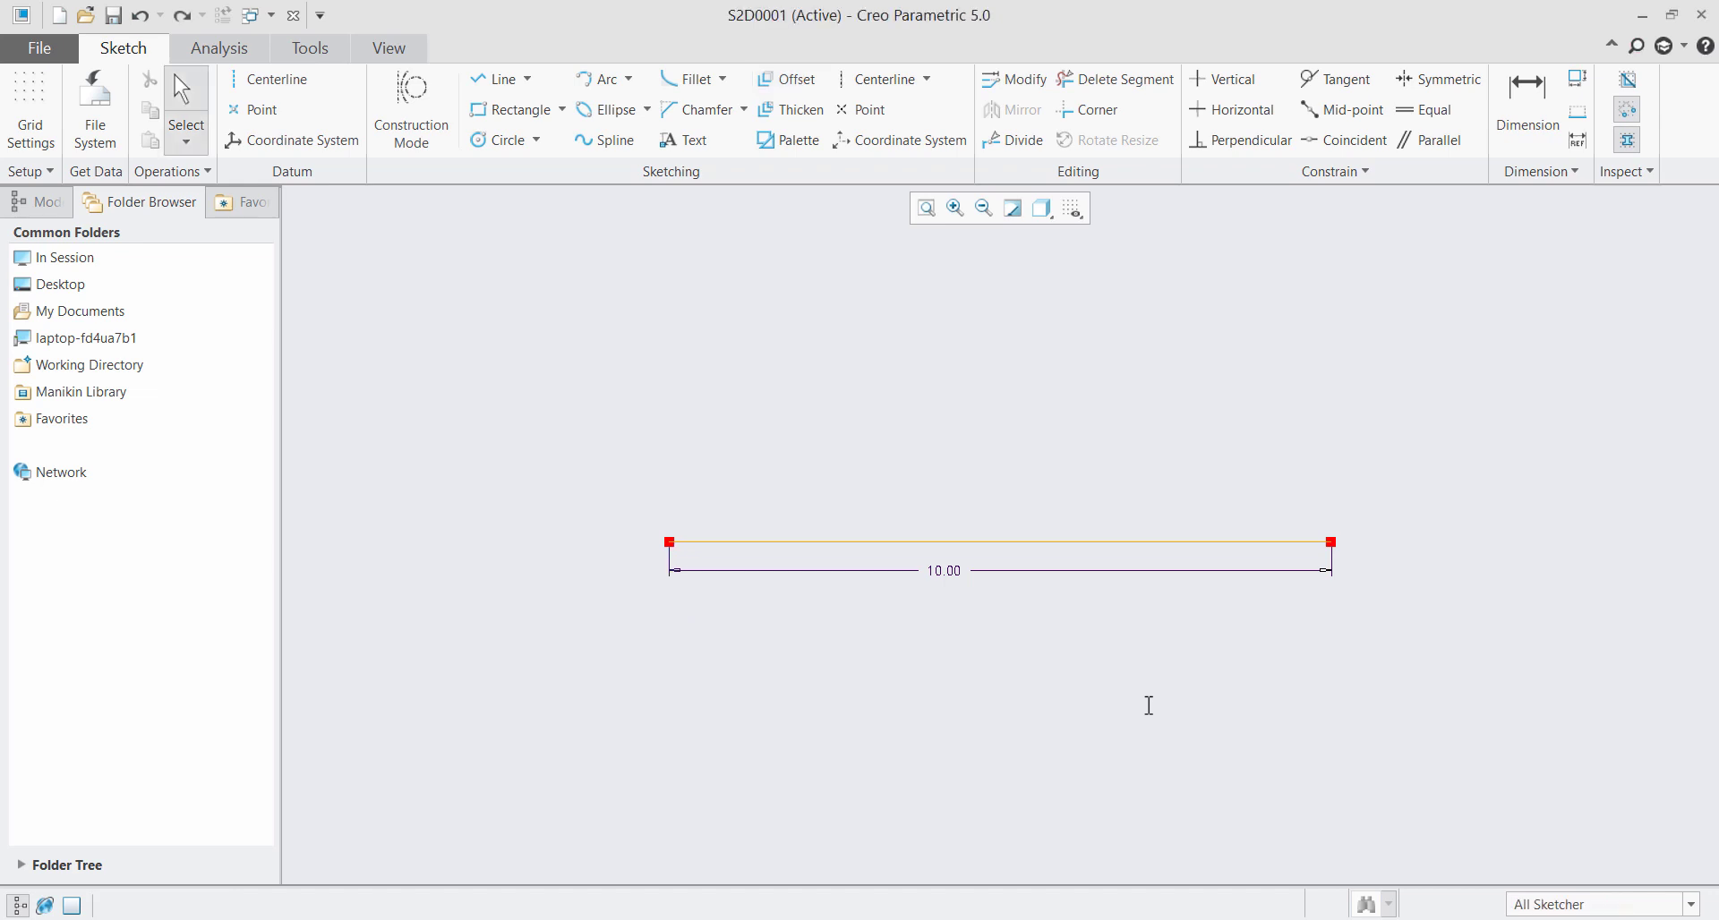
Offset the single horizontal line by -2 so the copy lies opposite the arrow direction
click(786, 85)
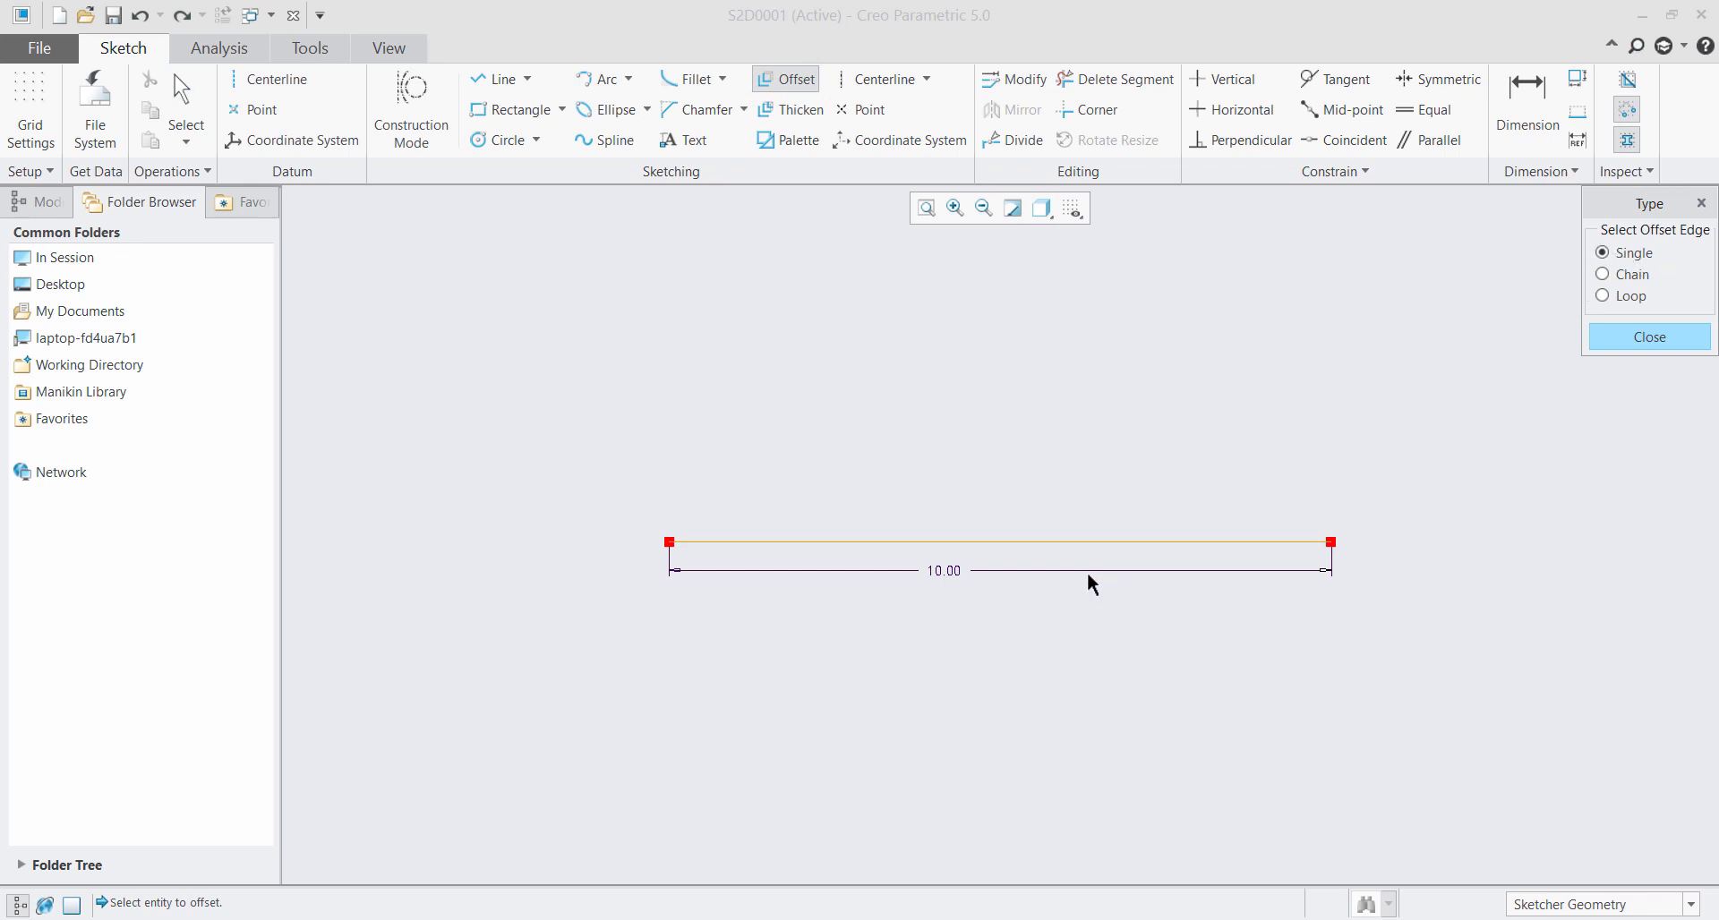
click(1085, 543)
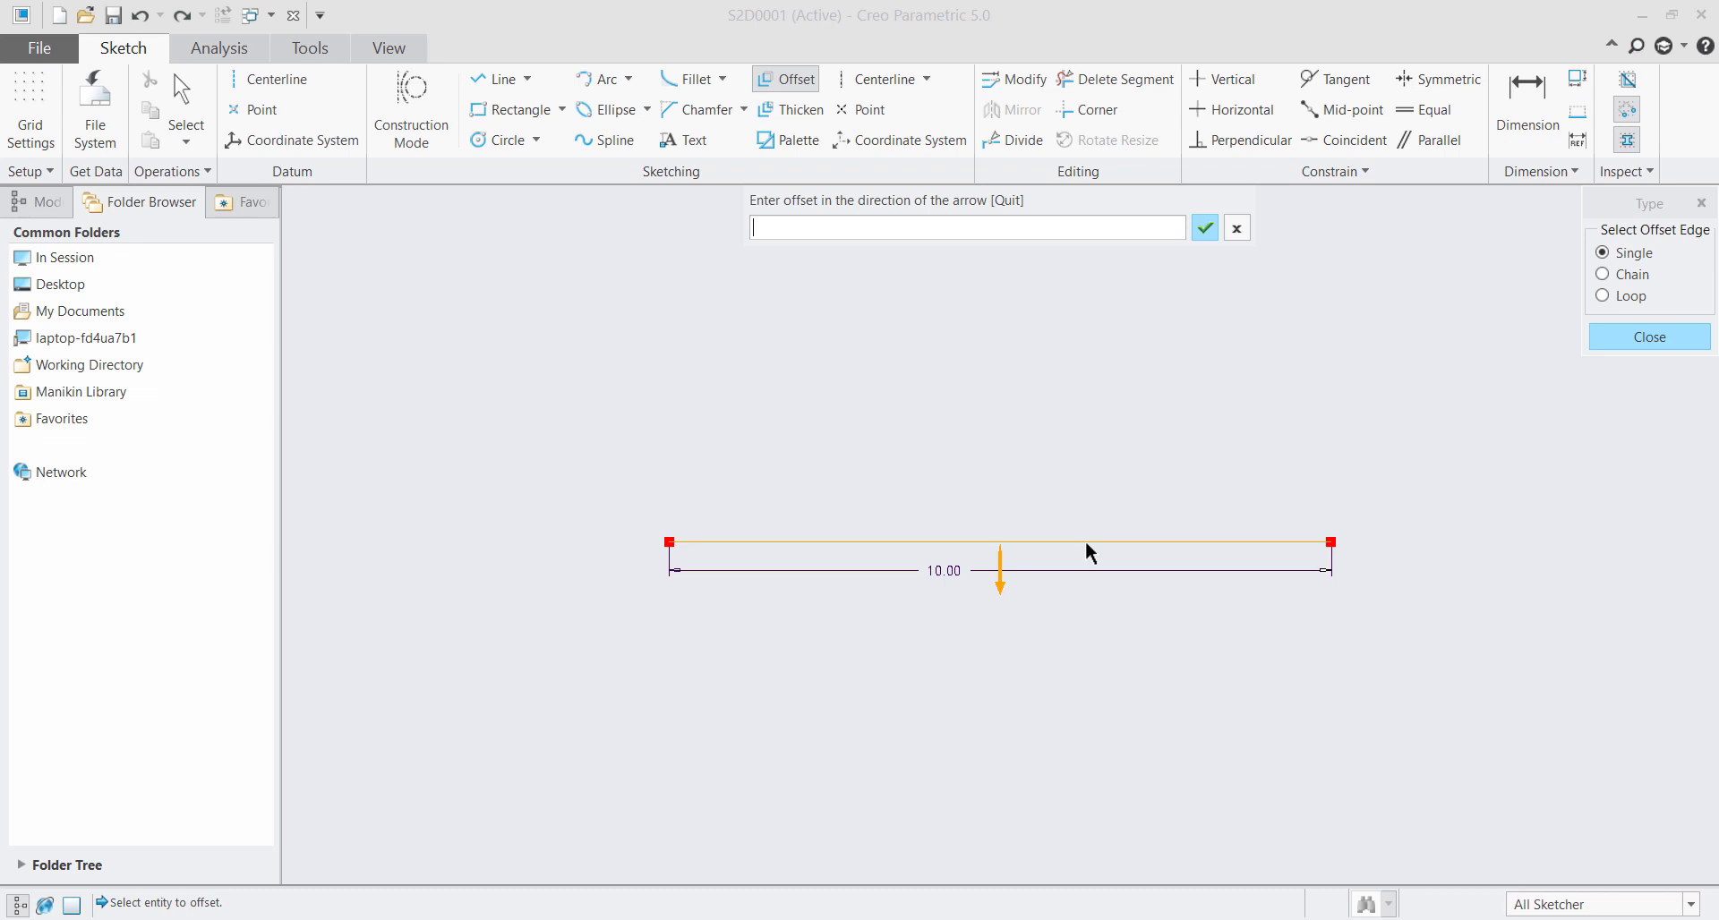
text(-2)
key(Return)
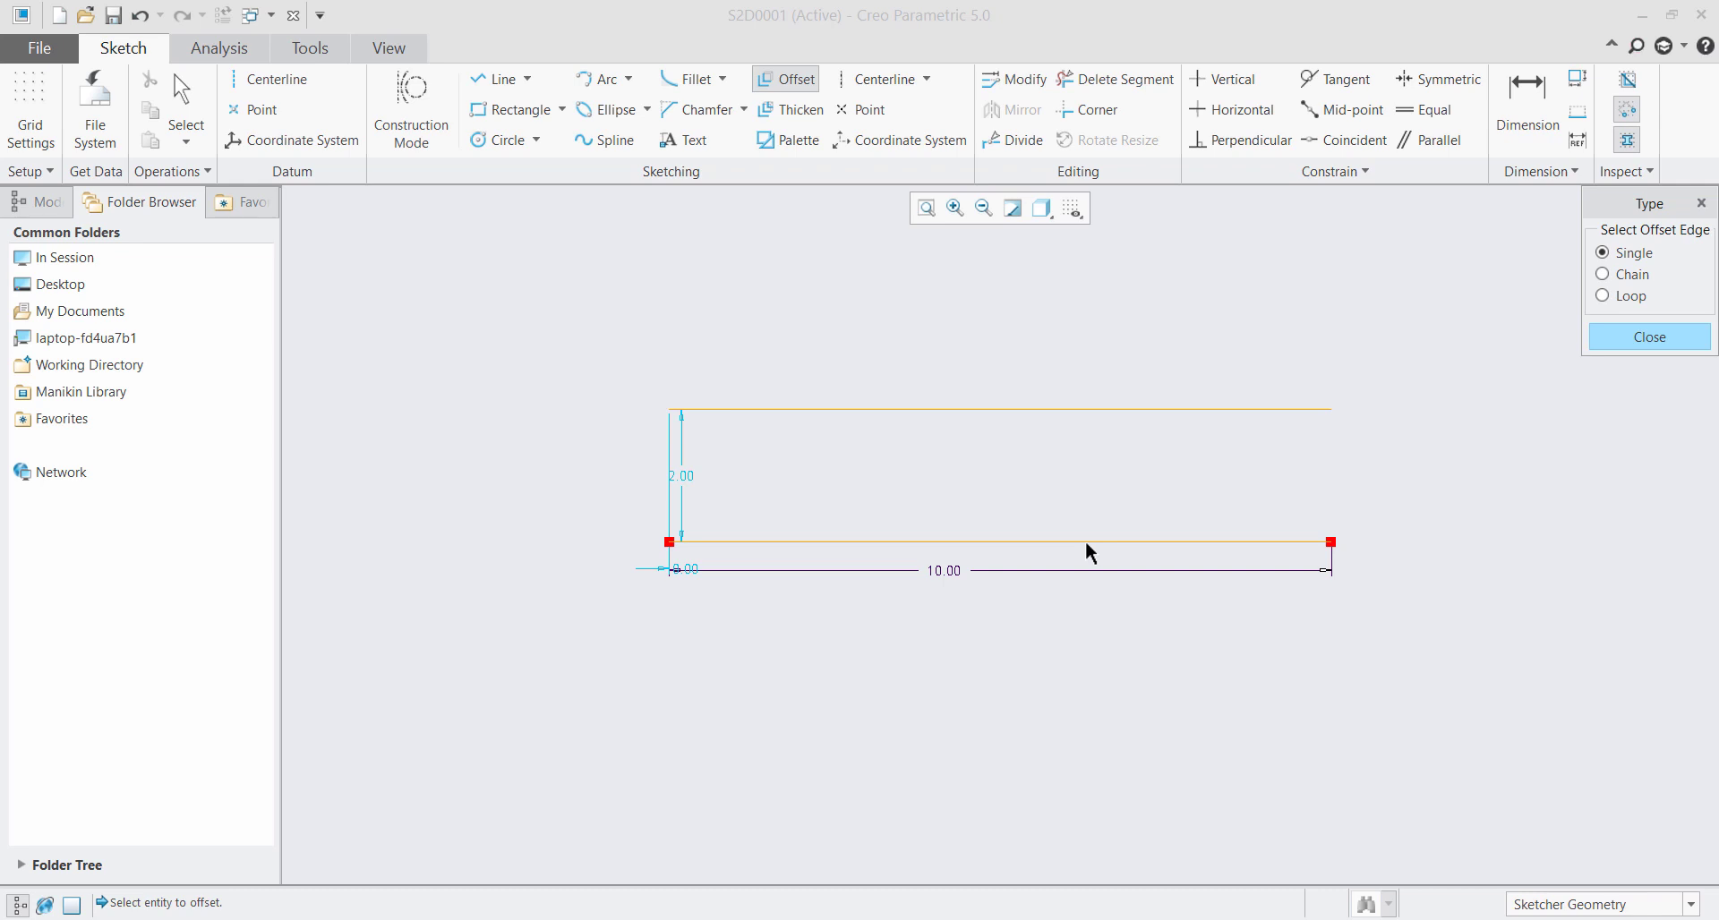
Undo the offset, the line's length change and the segment deletions to restore the staircase chain
key(ctrl+z)
key(ctrl+z)
key(ctrl+z)
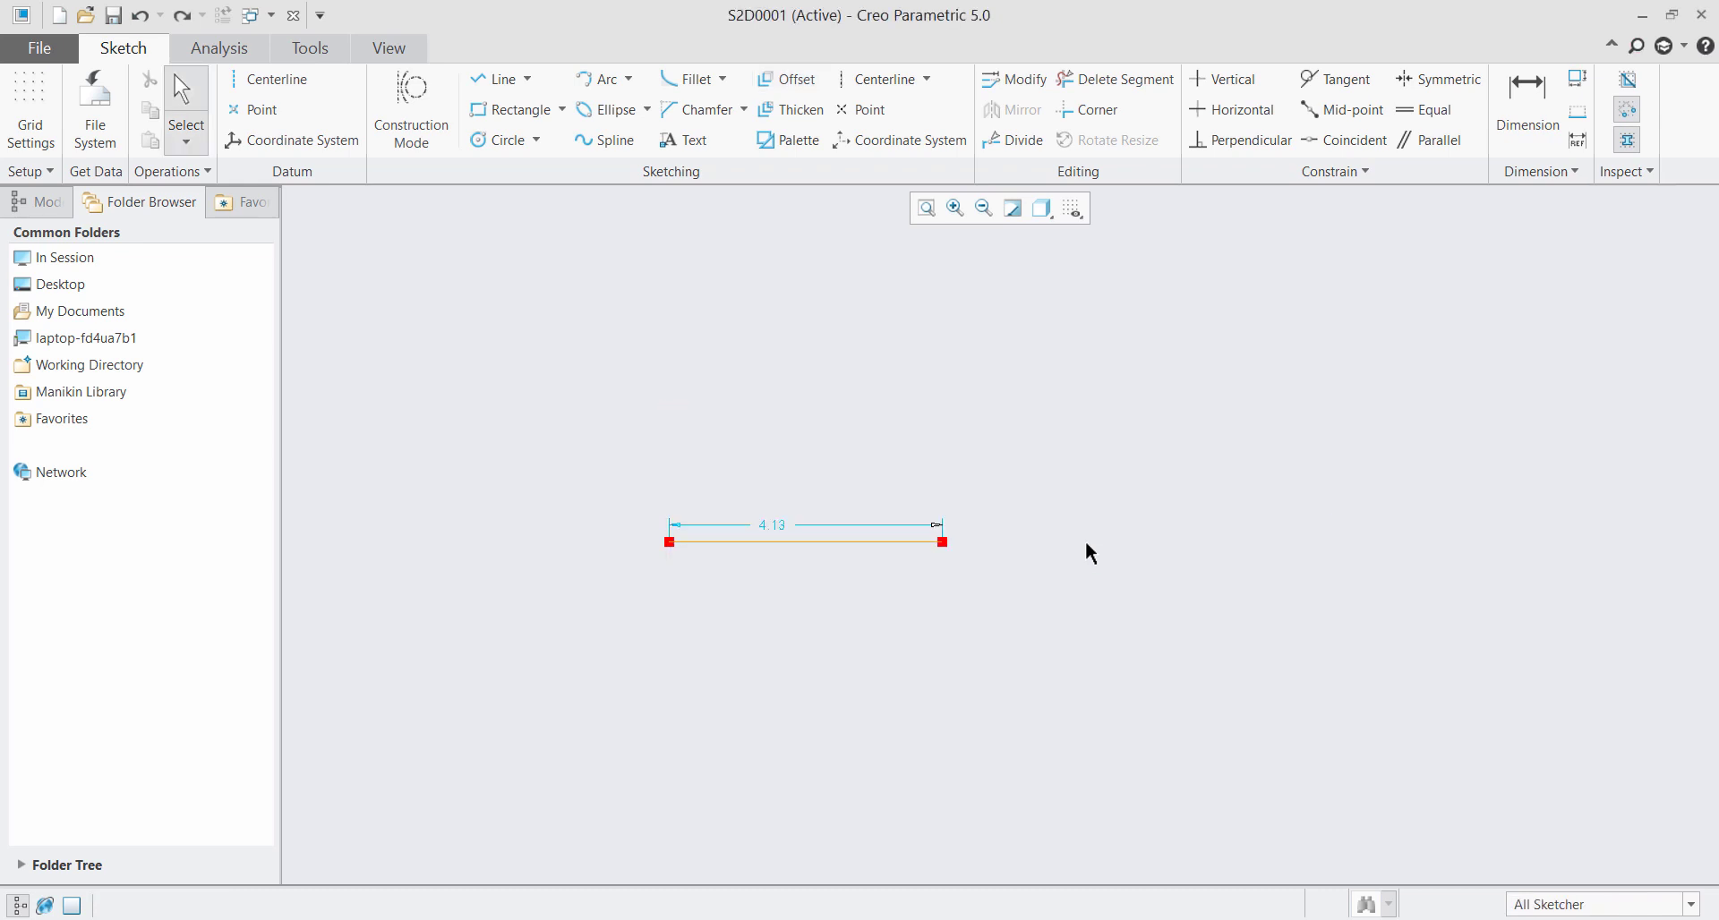
key(ctrl+z)
key(ctrl+z)
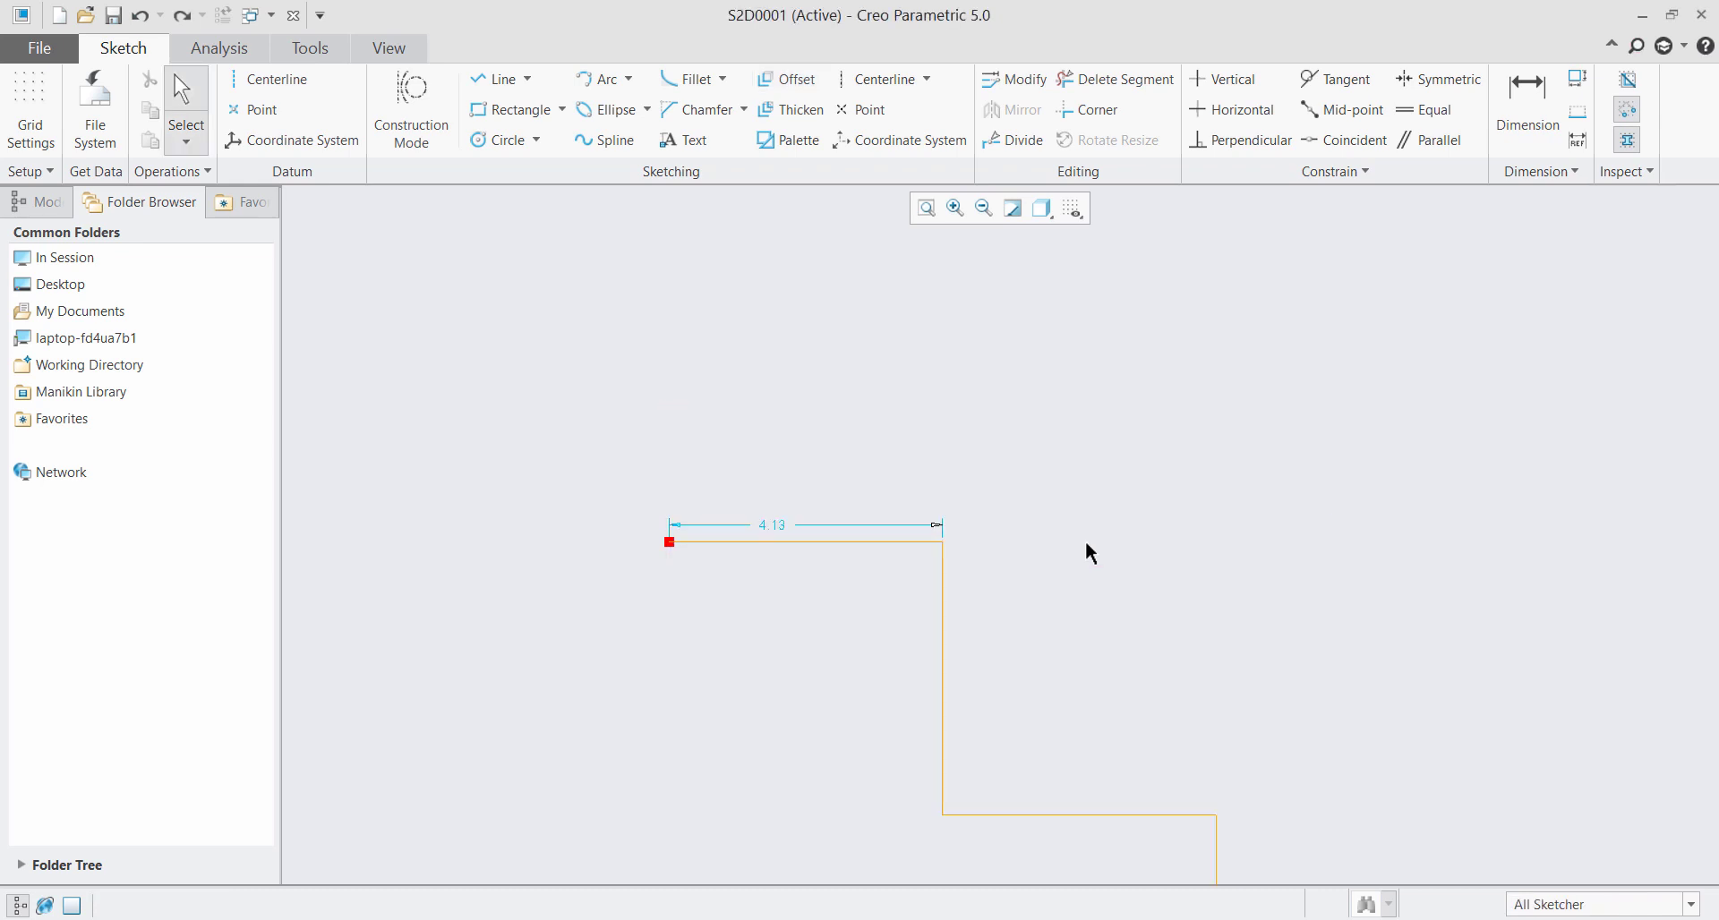
Set the length of the staircase's topmost horizontal segment to 10
click(925, 207)
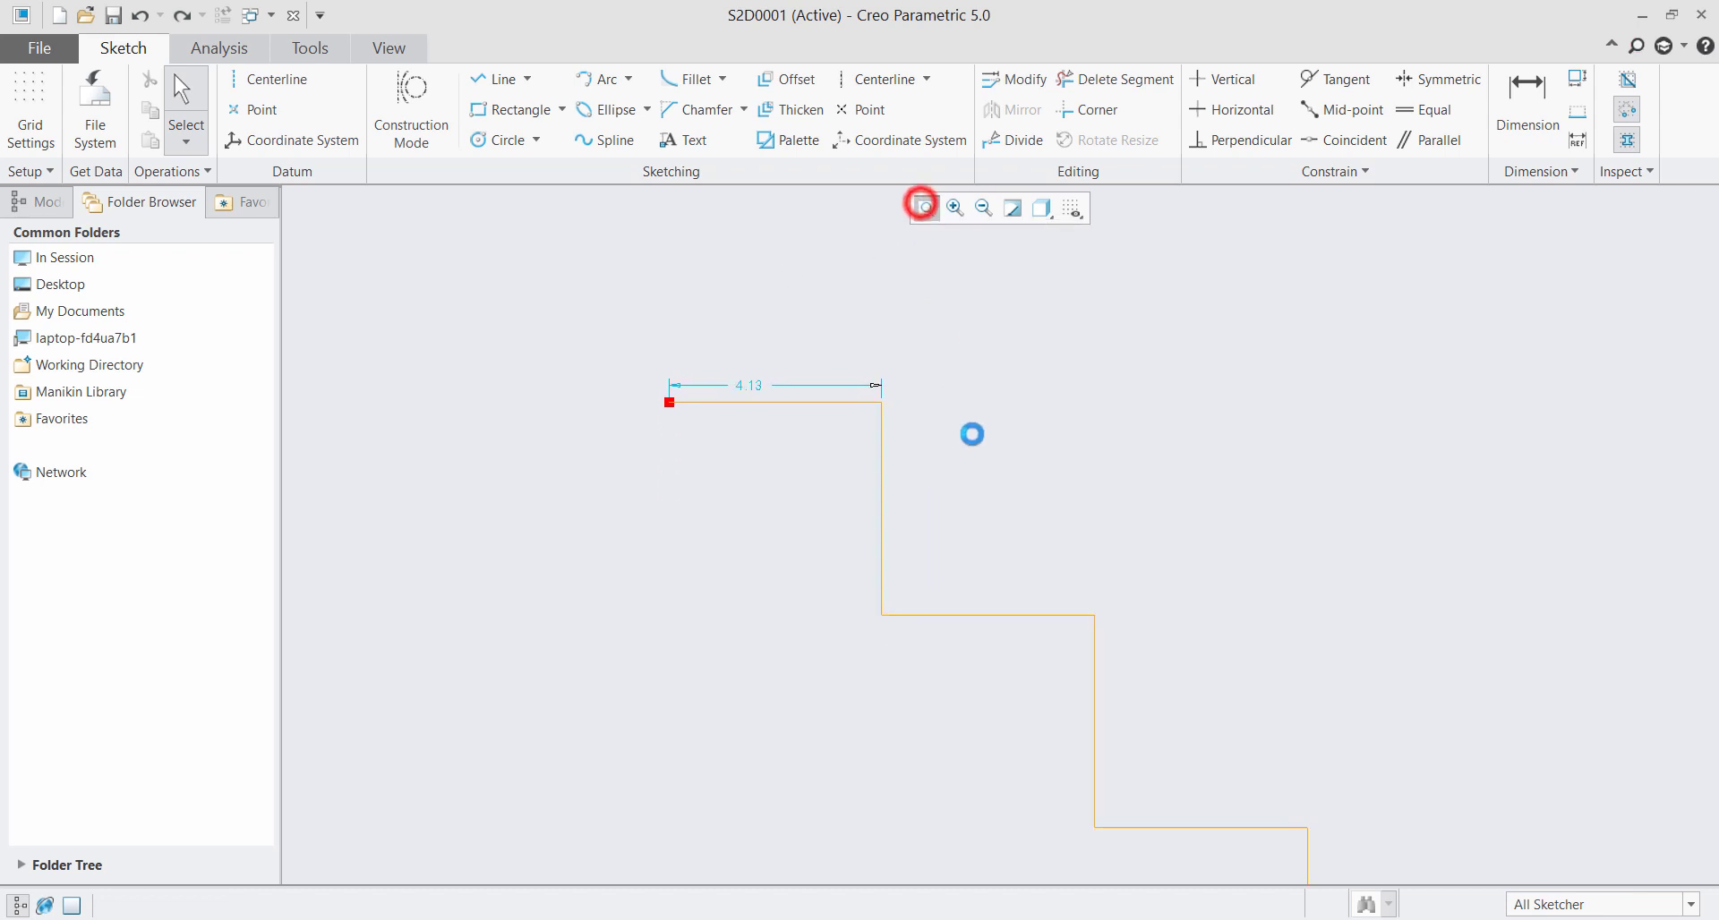
double_click(740, 273)
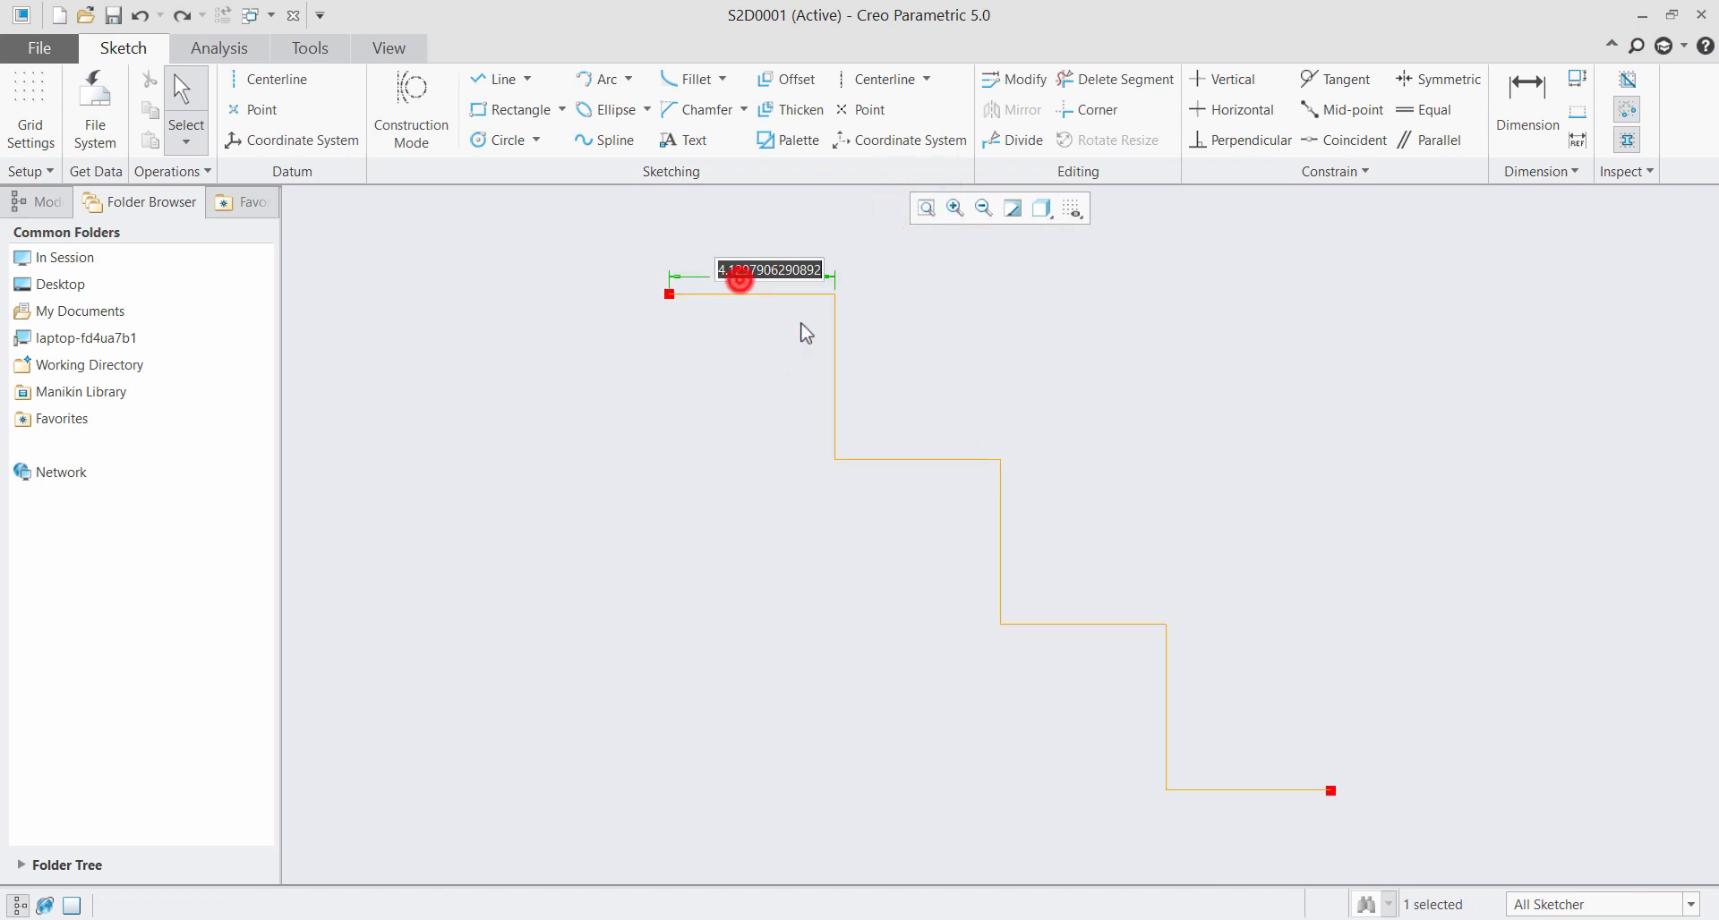
text(10)
key(Return)
click(1231, 491)
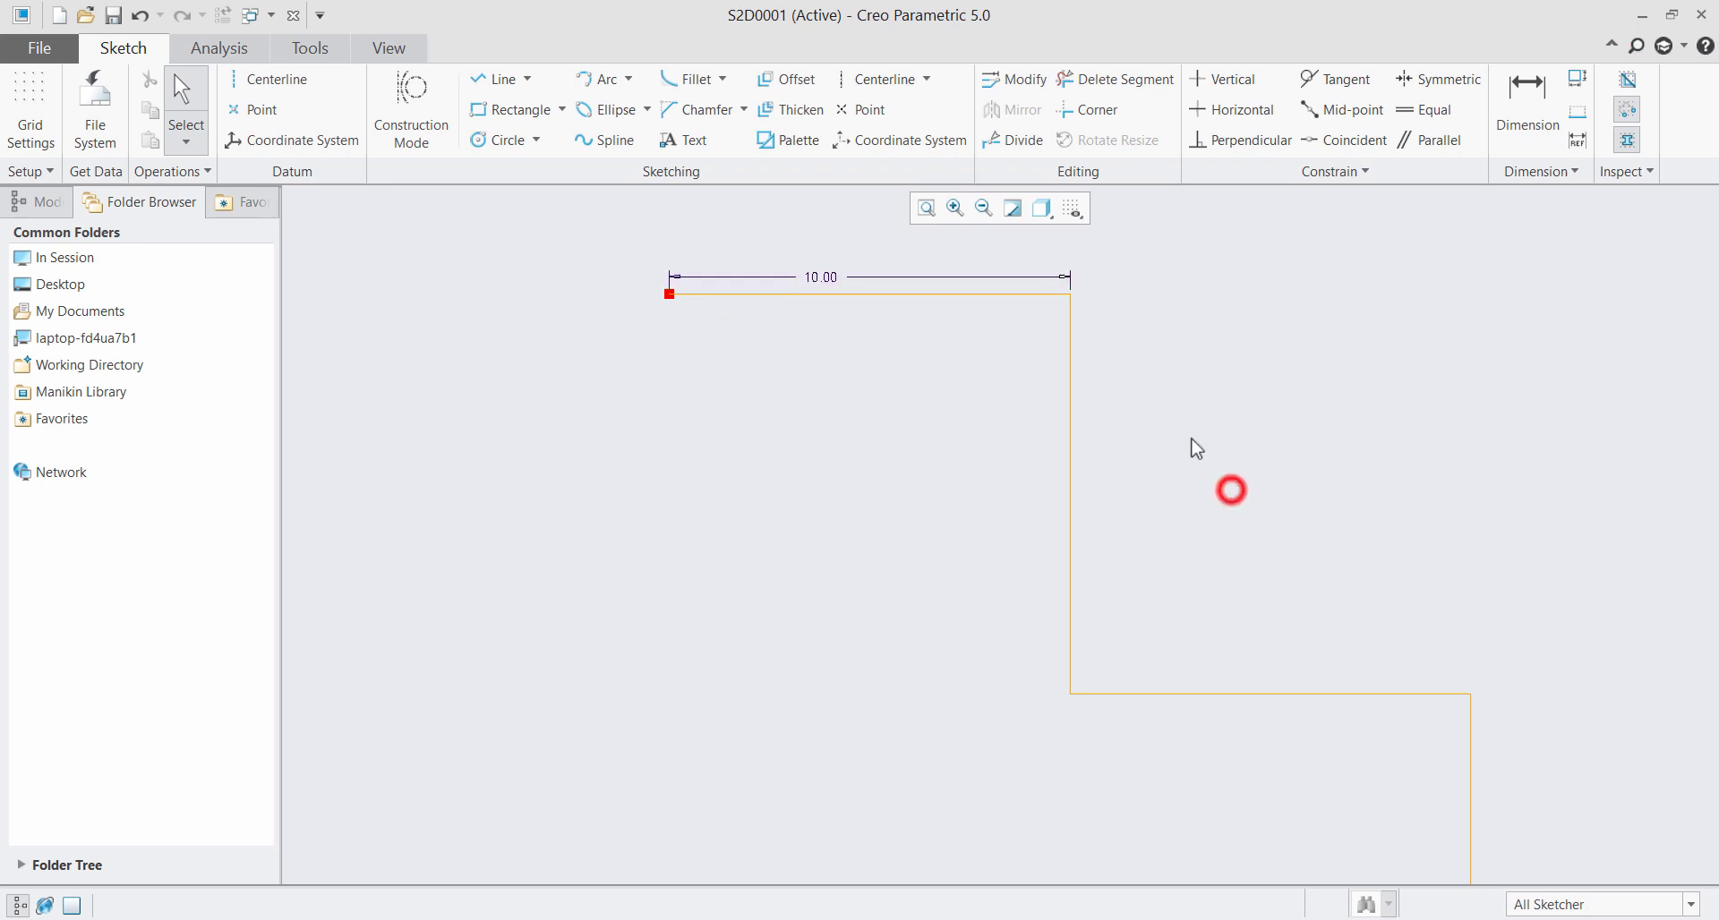
click(926, 207)
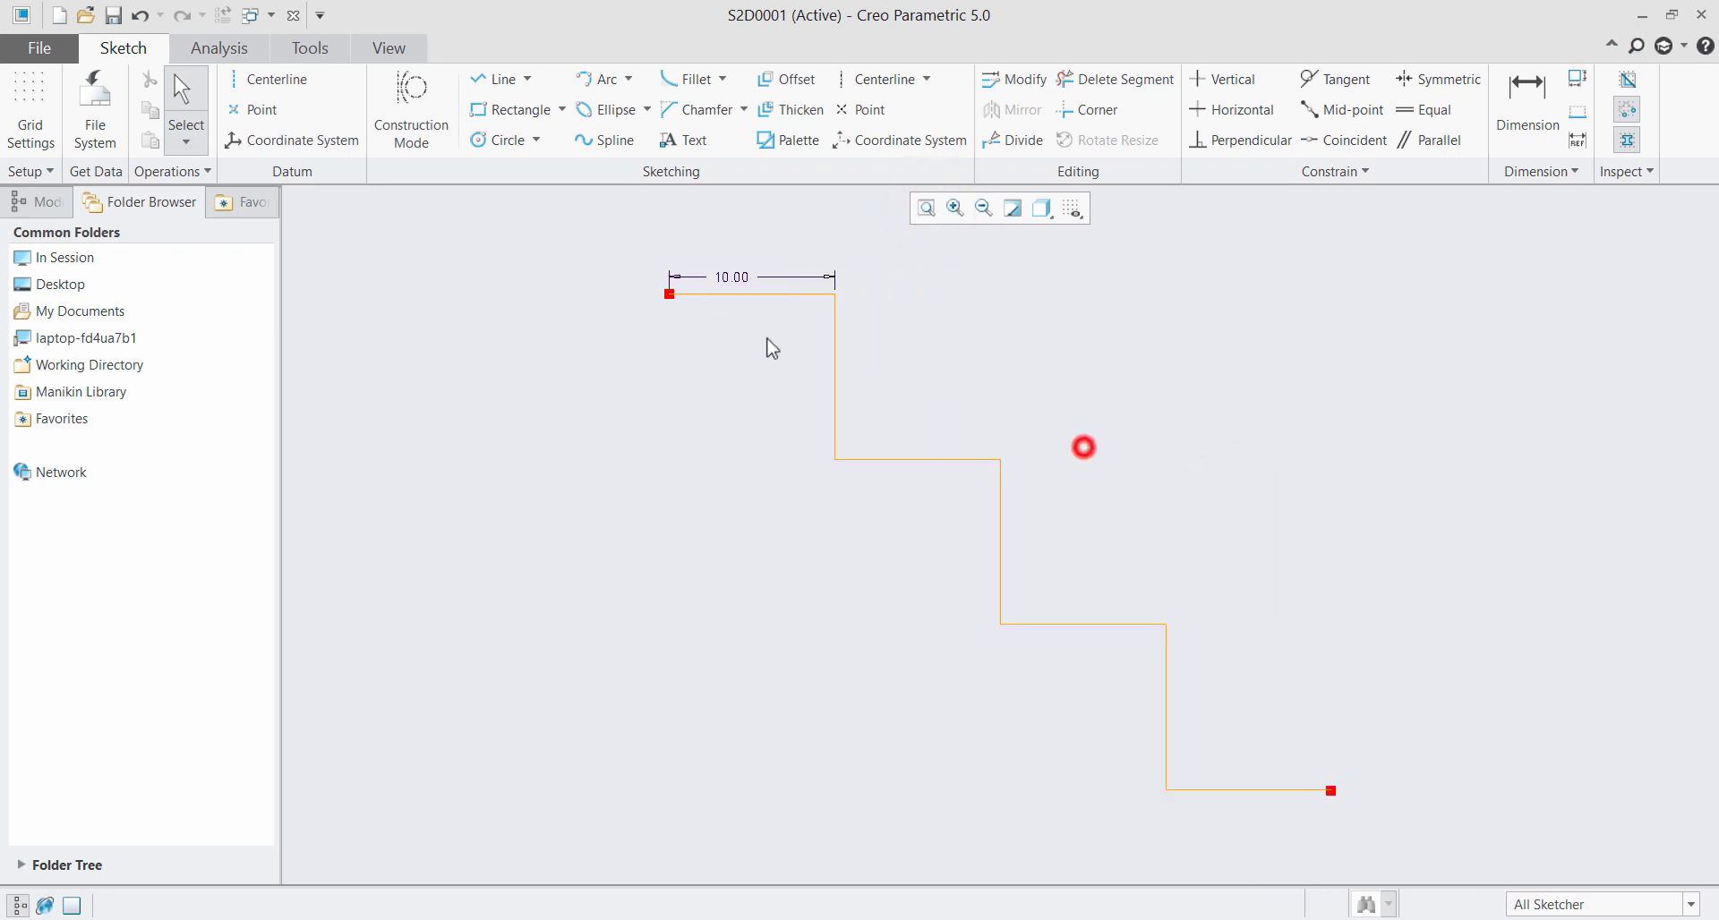
Offset the staircase chain from its lowest vertical segment to the second horizontal one by 2 using the Chain option, and undo the offset
scroll(770, 343, up, 2)
scroll(883, 388, down, 1)
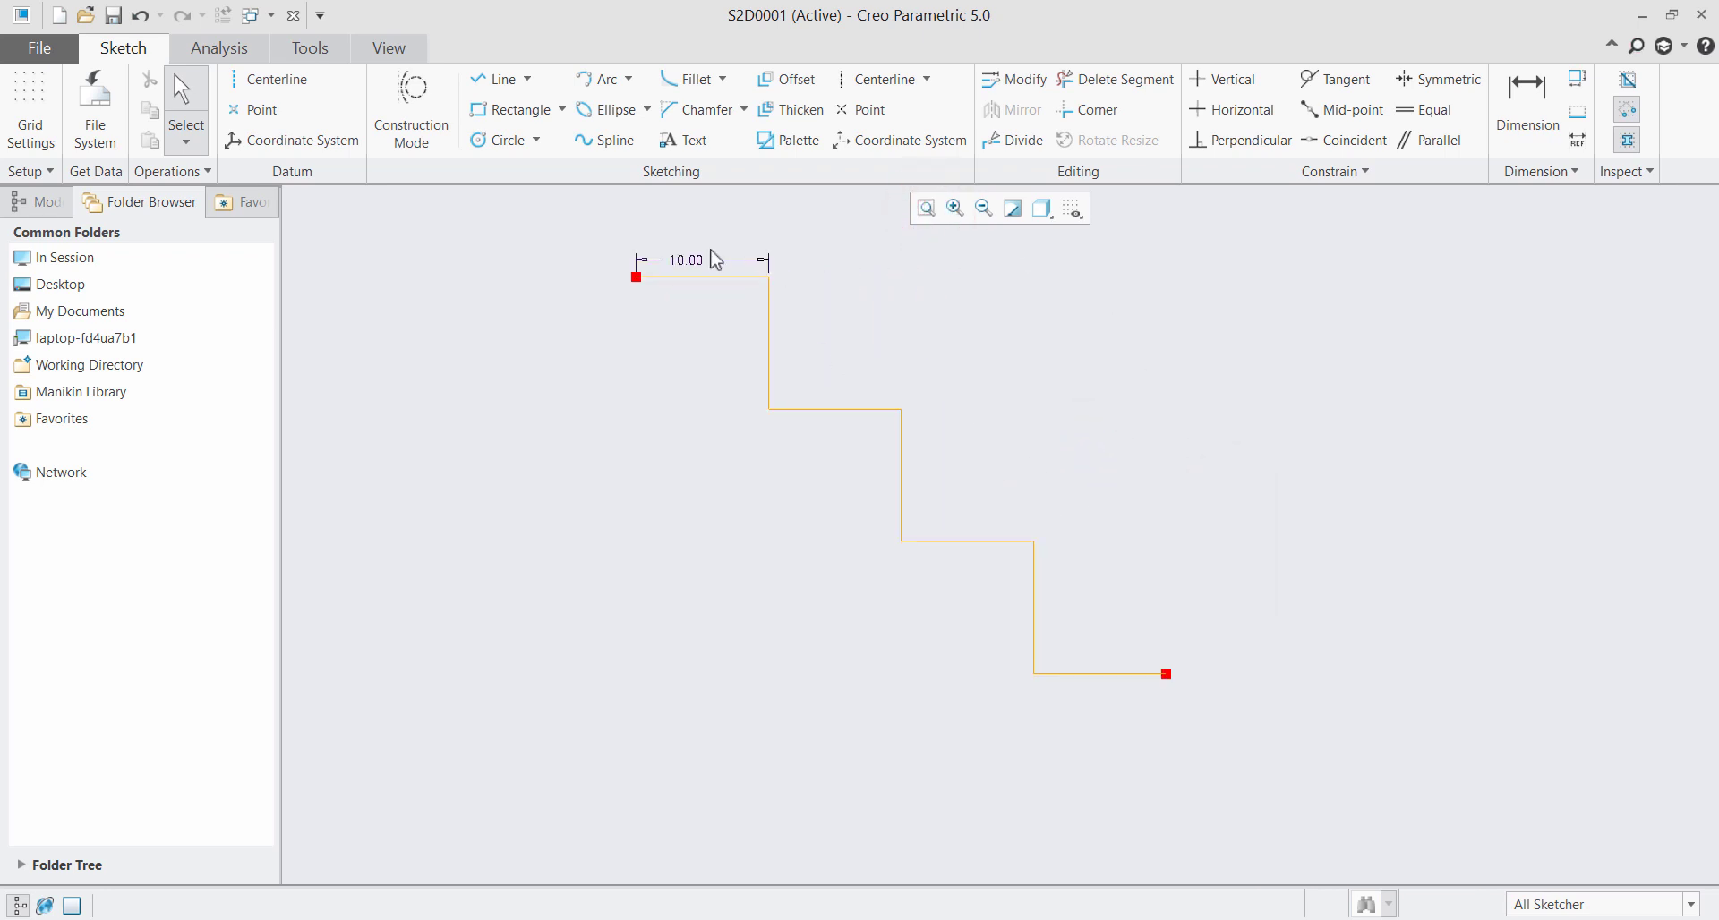
scroll(677, 244, up, 1)
scroll(676, 249, down, 2)
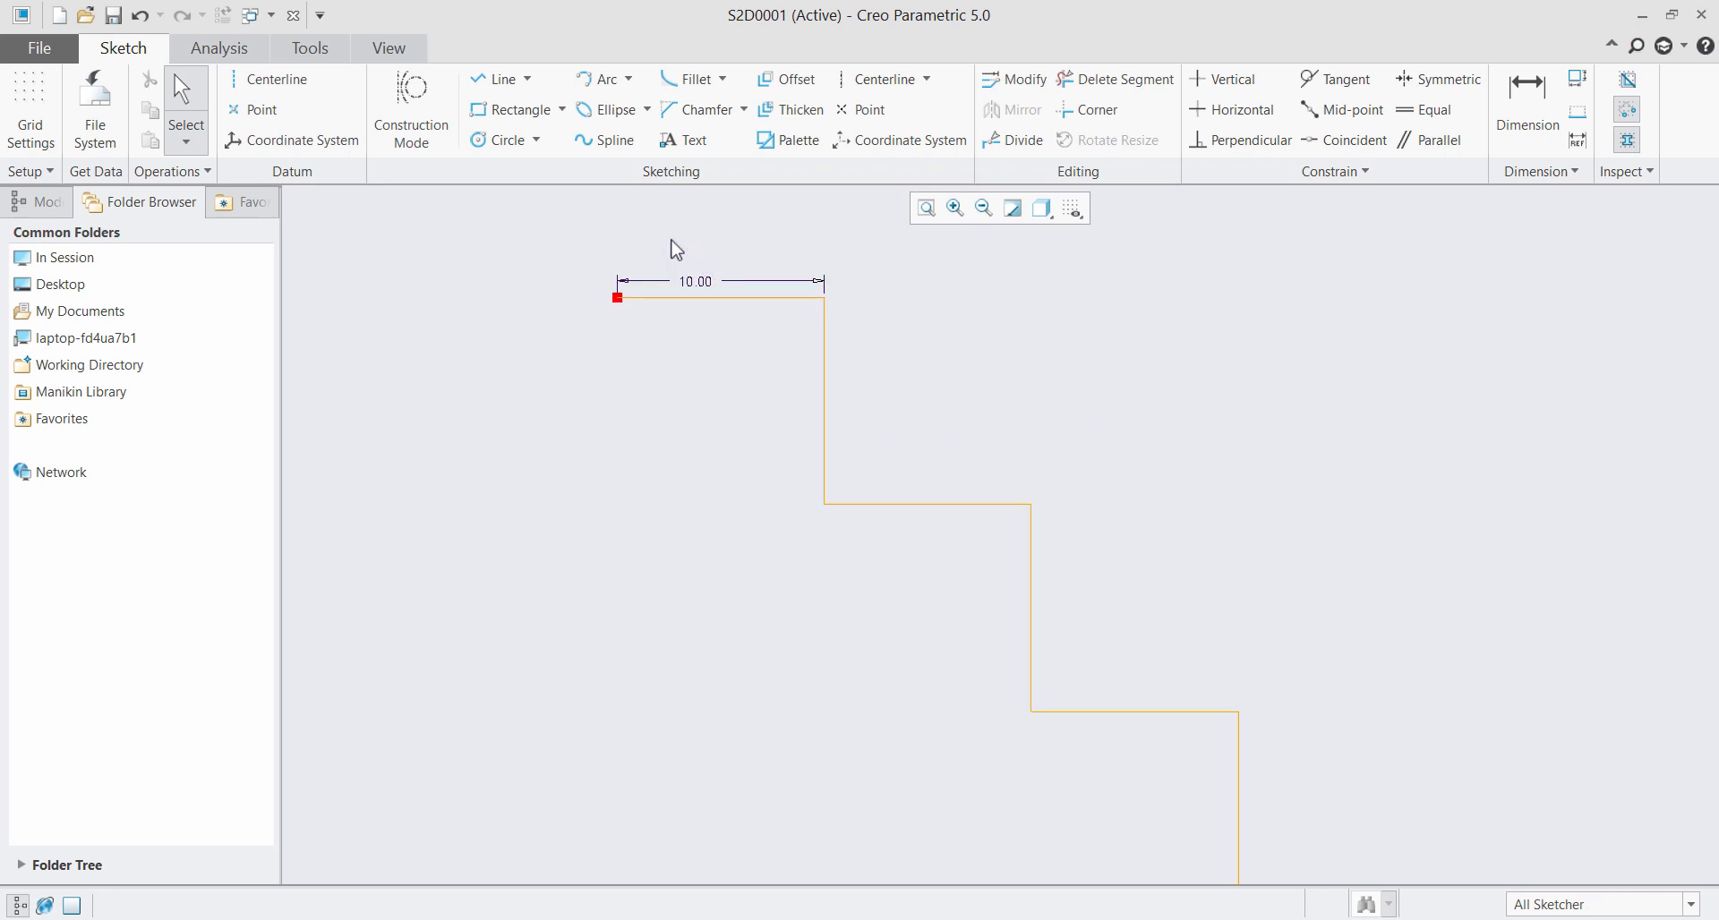
scroll(670, 240, up, 1)
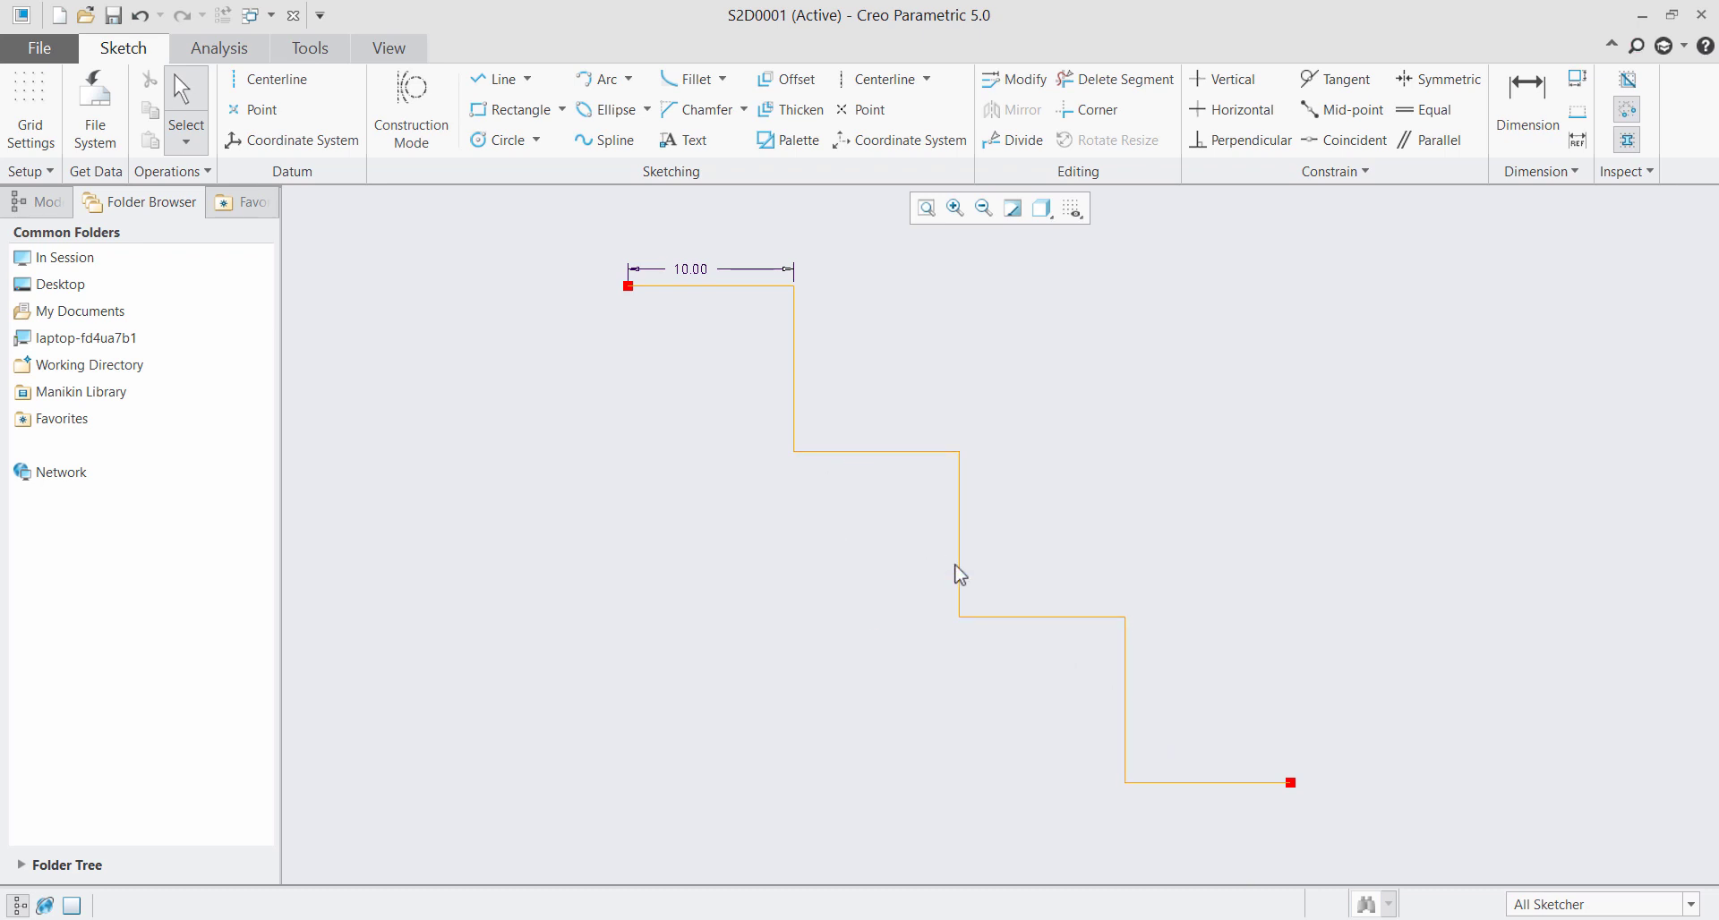
click(792, 79)
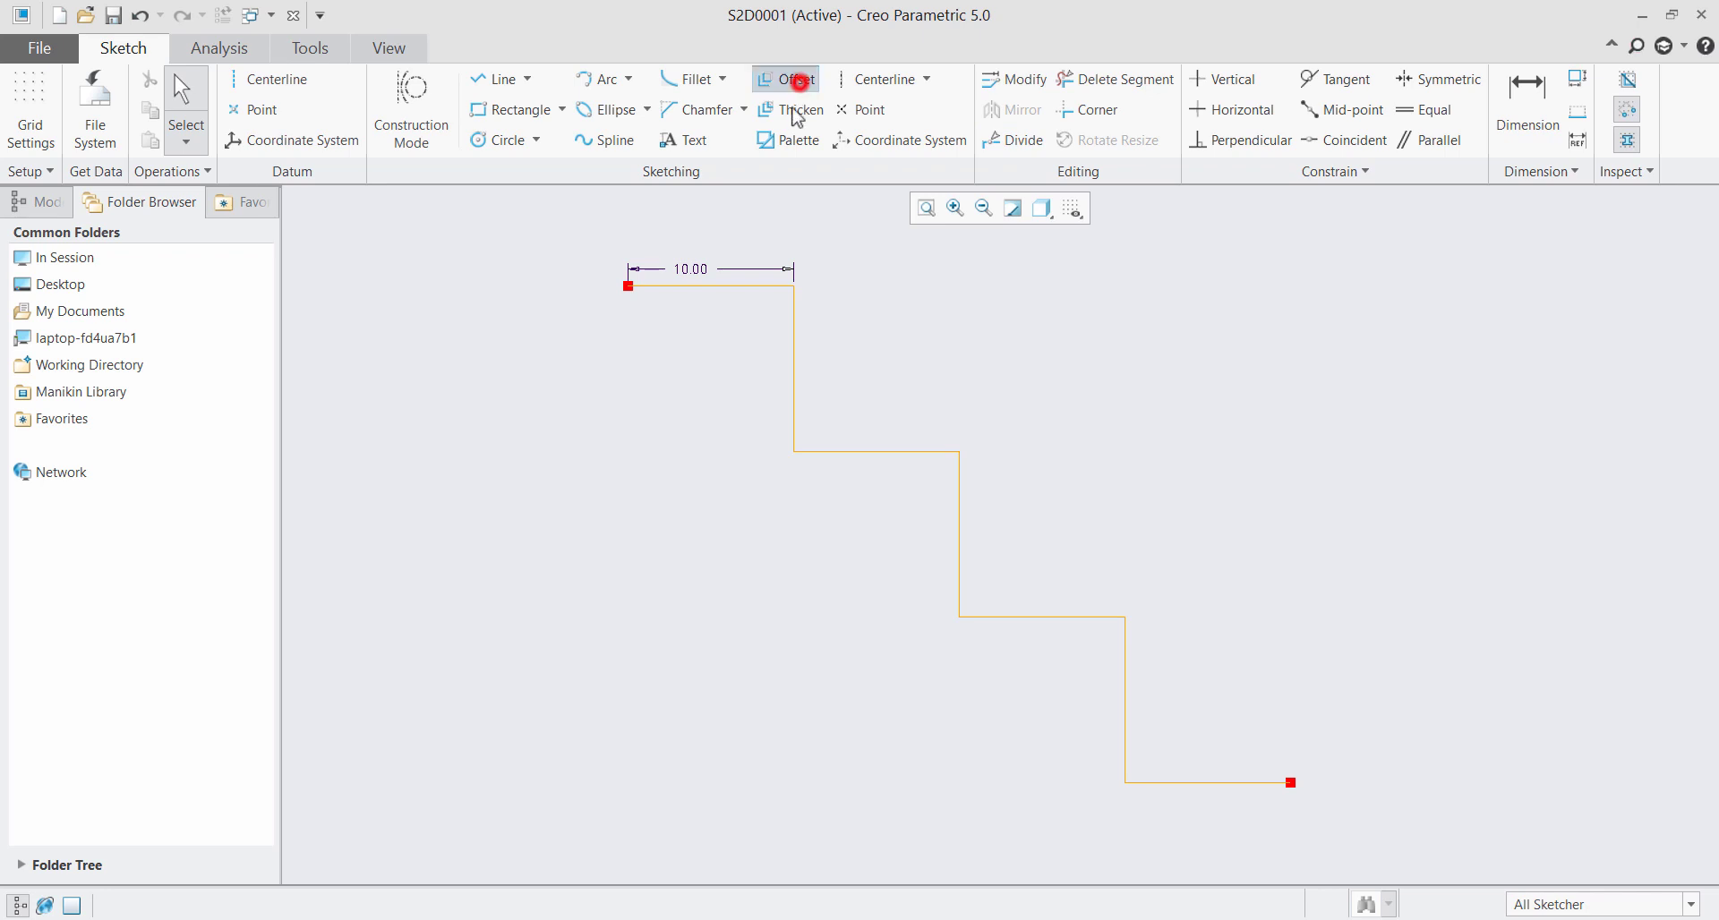
click(1635, 275)
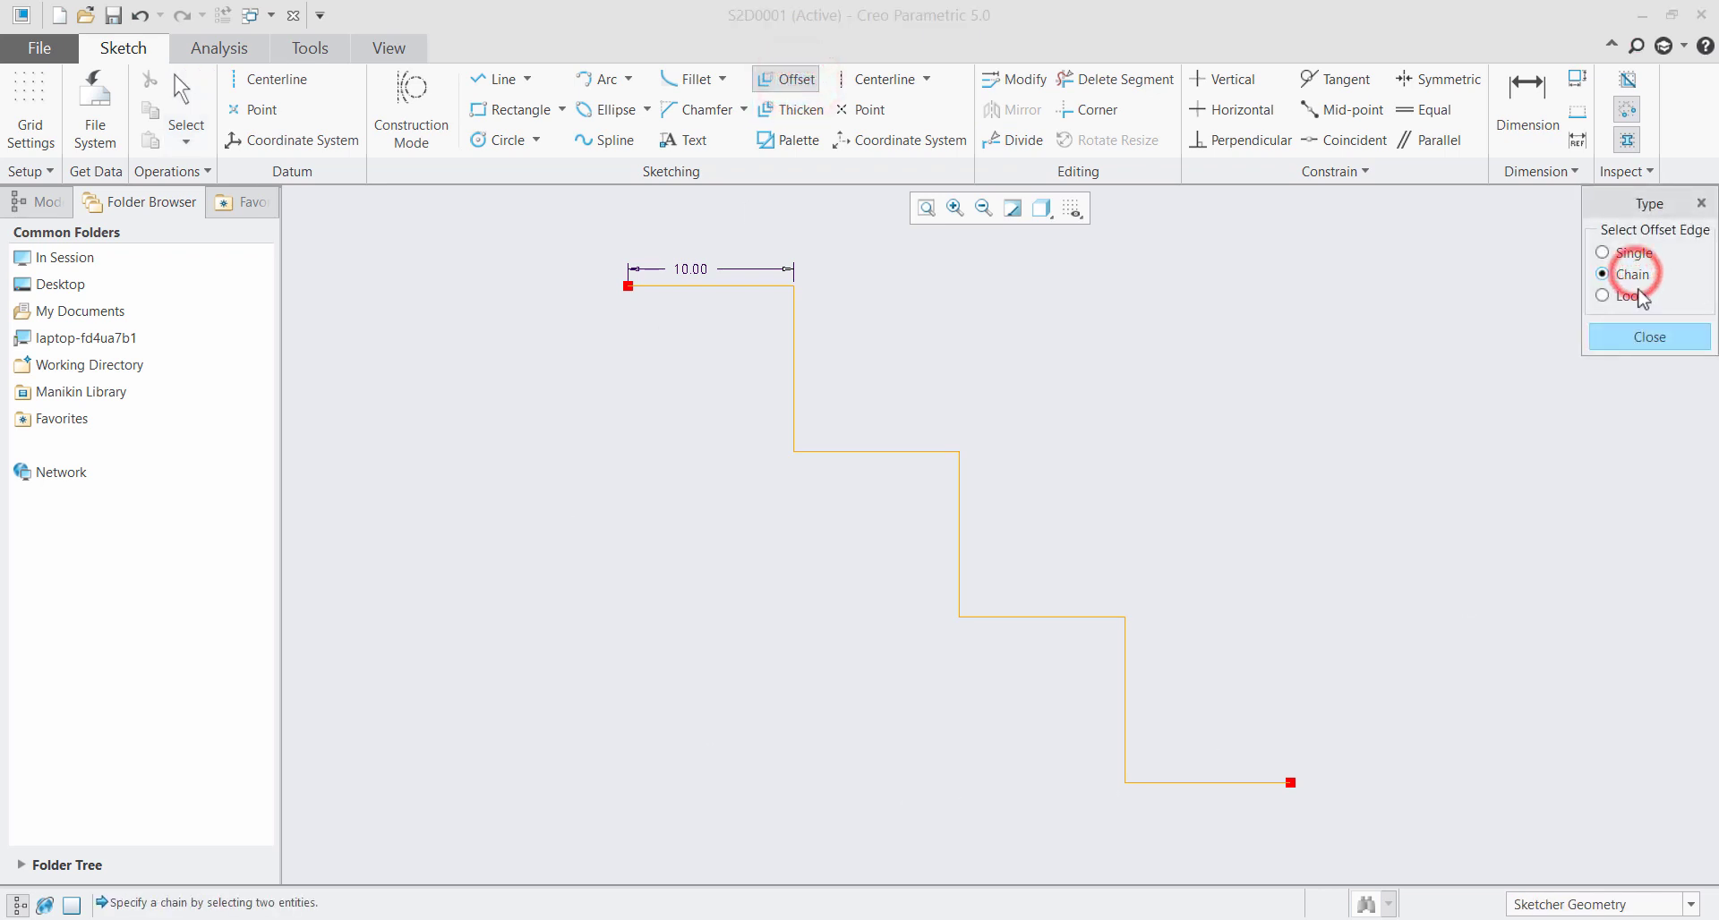
click(1126, 679)
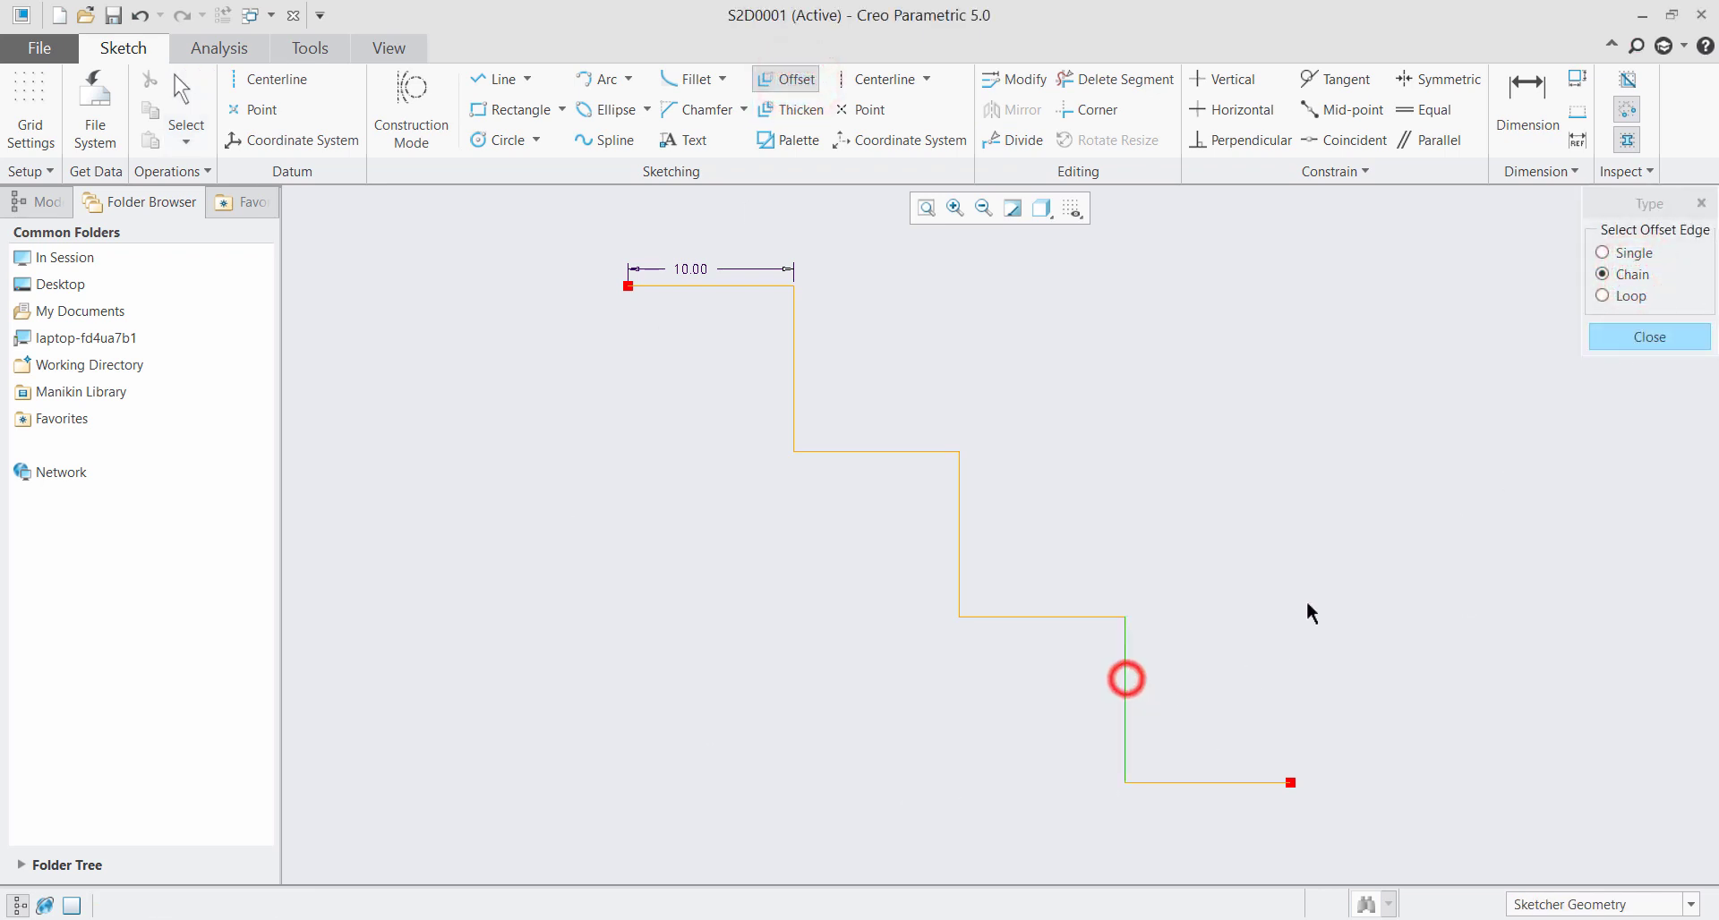
click(941, 455)
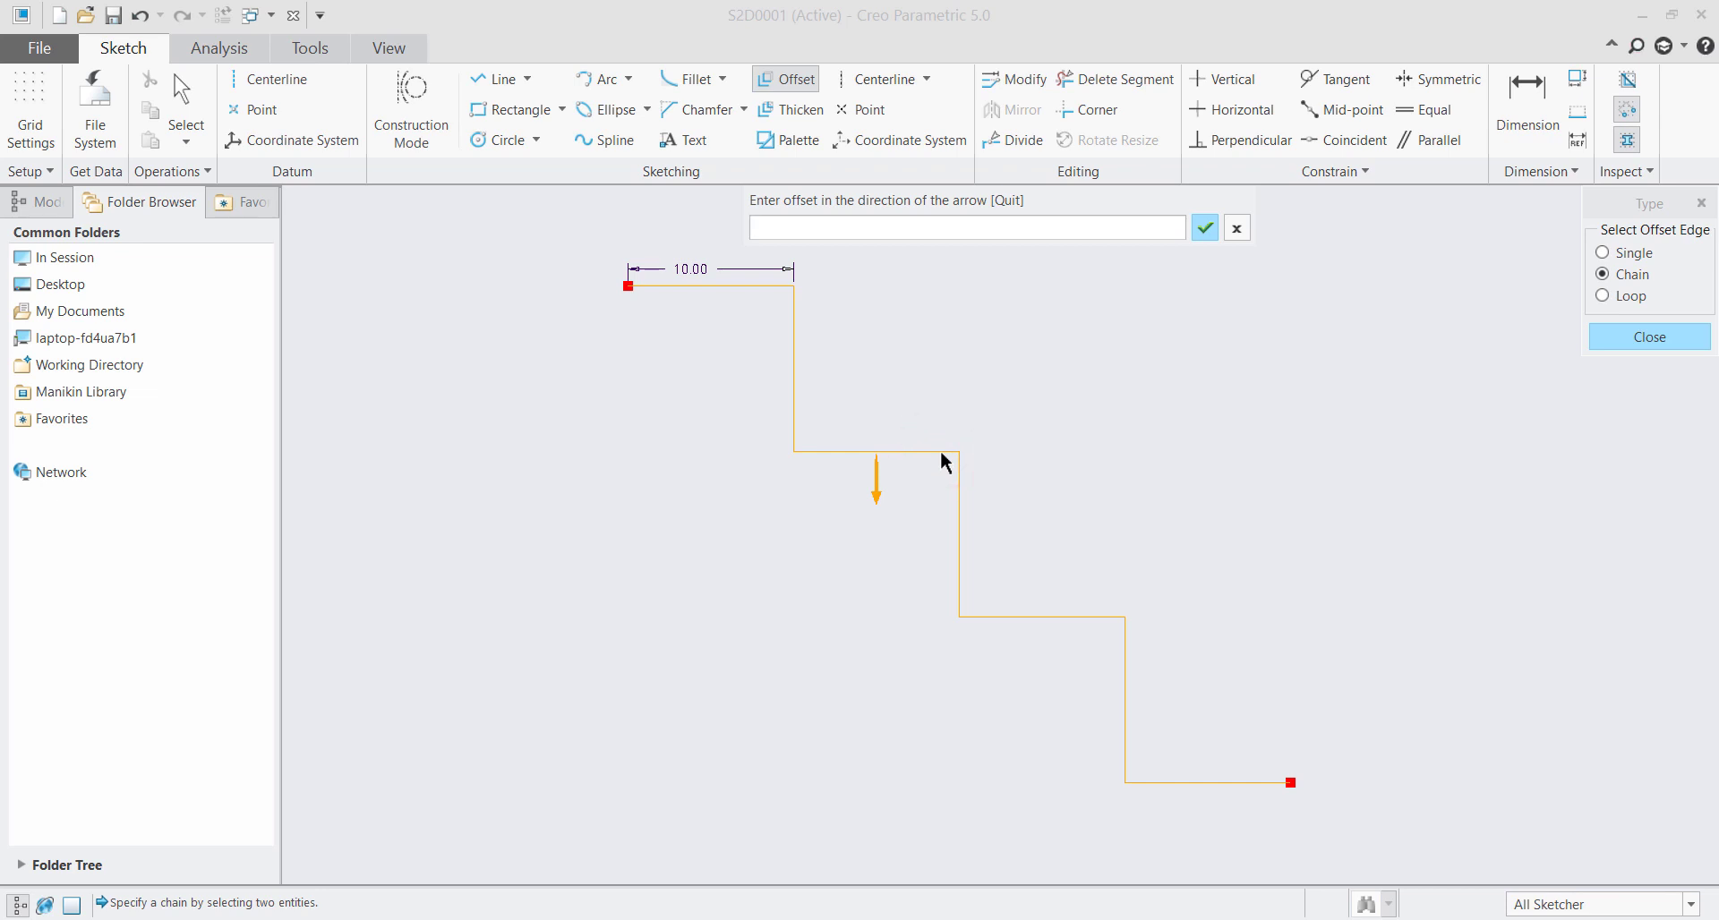
text(2)
key(Return)
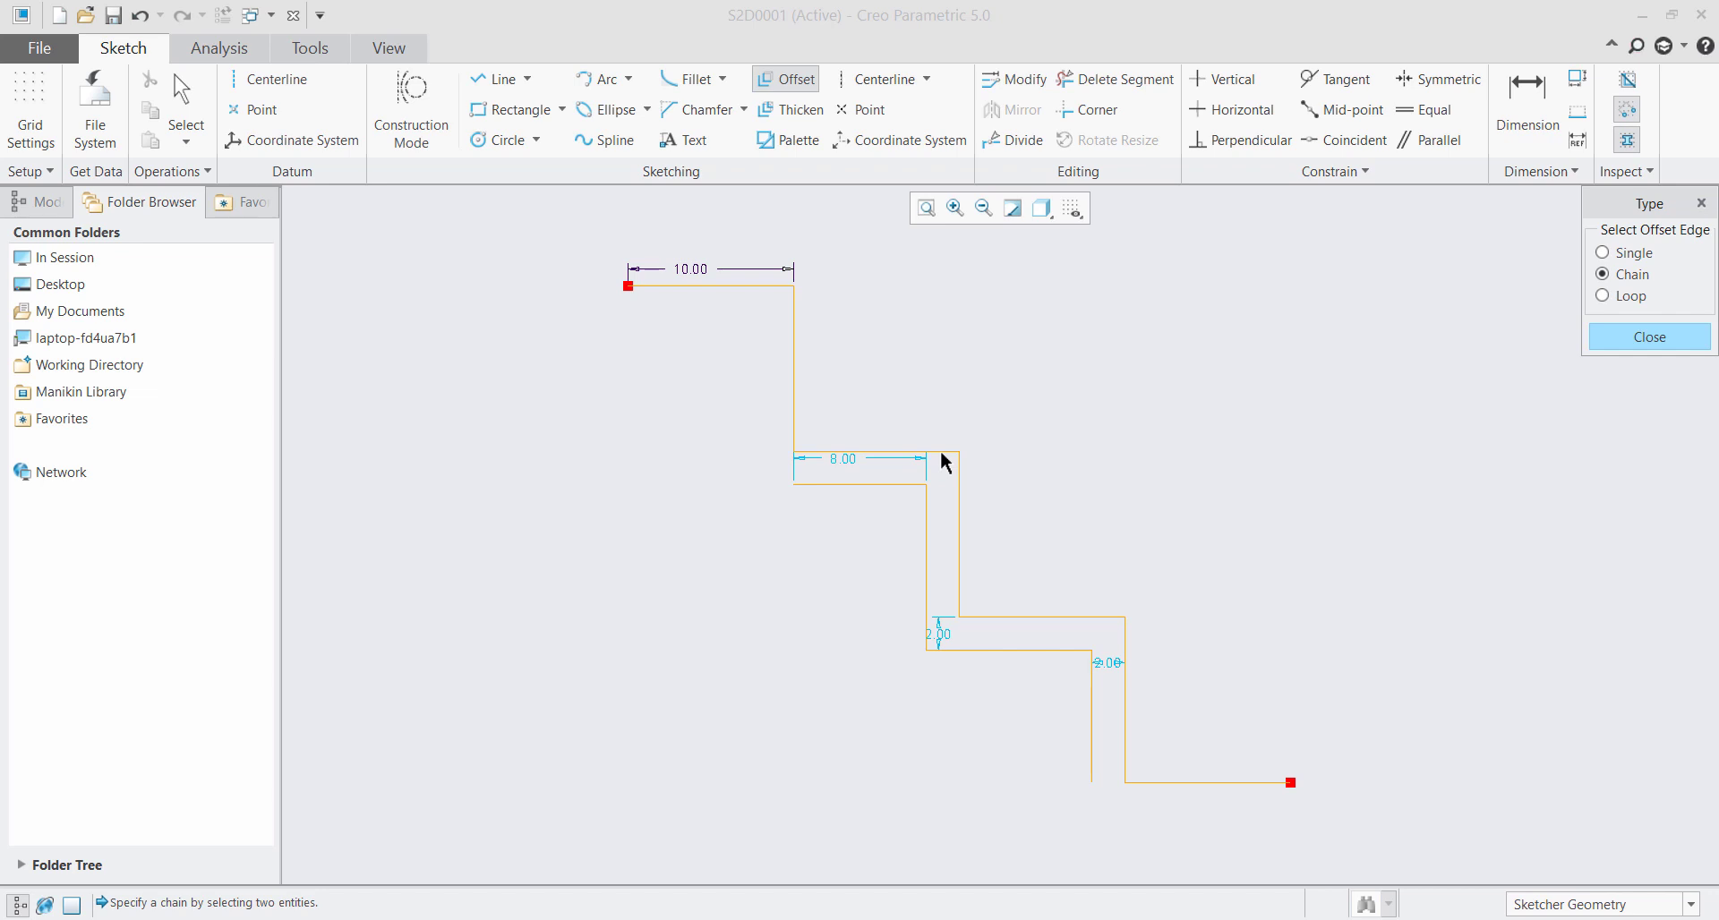
key(ctrl+z)
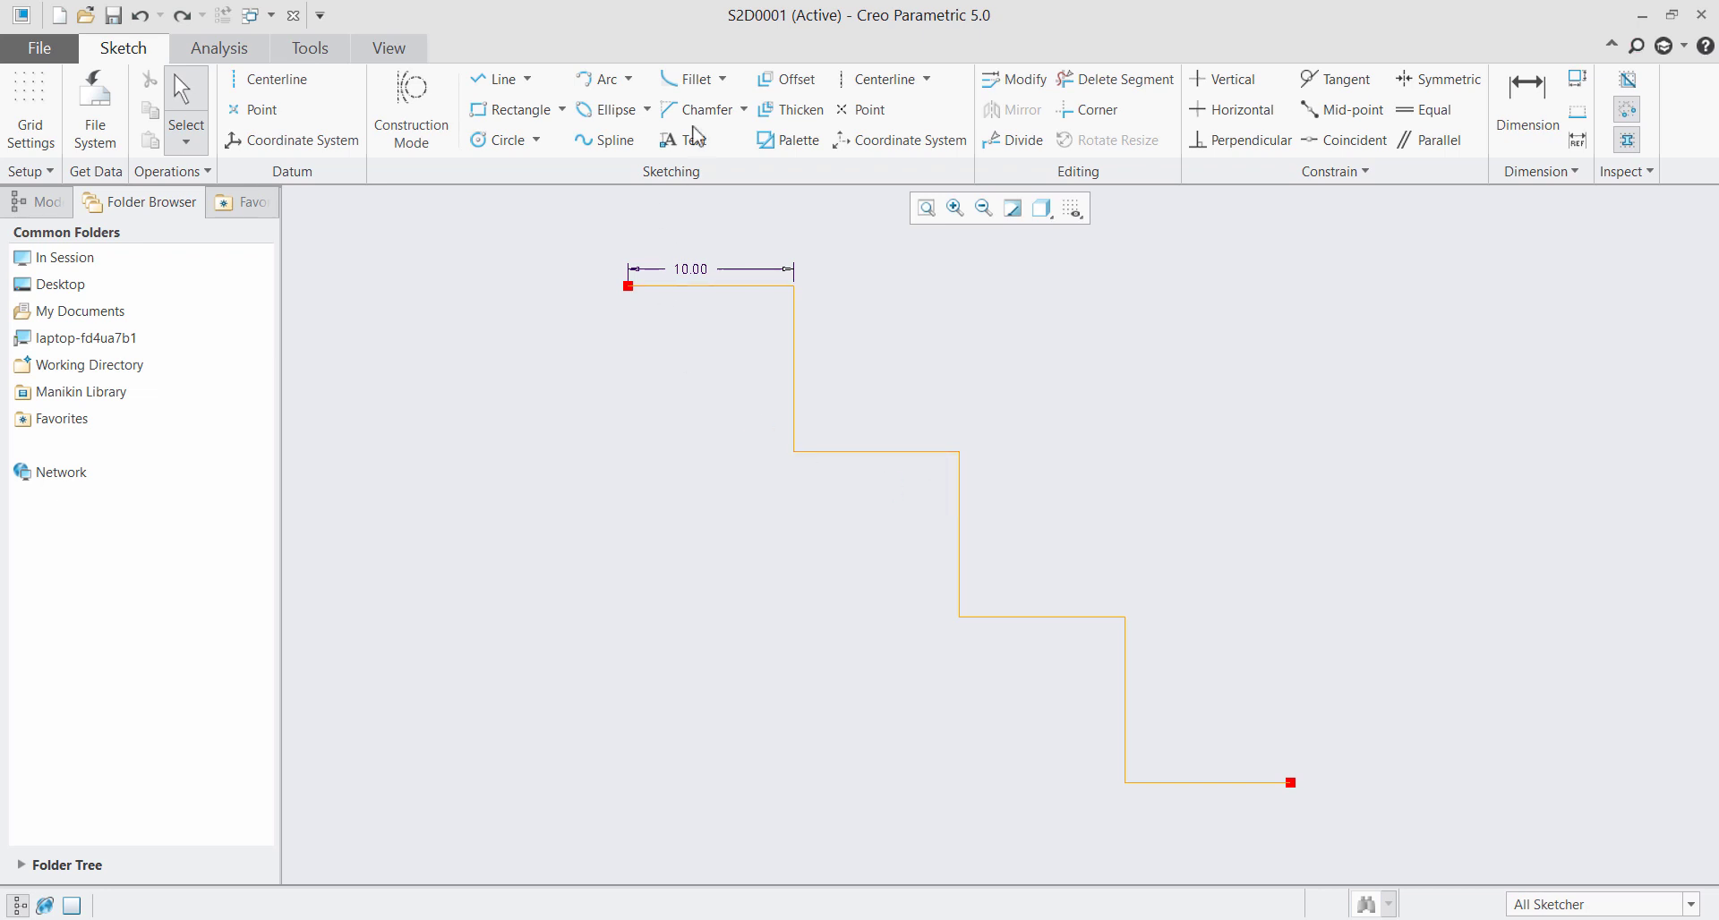
Offset the entire staircase by 2 in the arrow direction using the Loop option
click(772, 84)
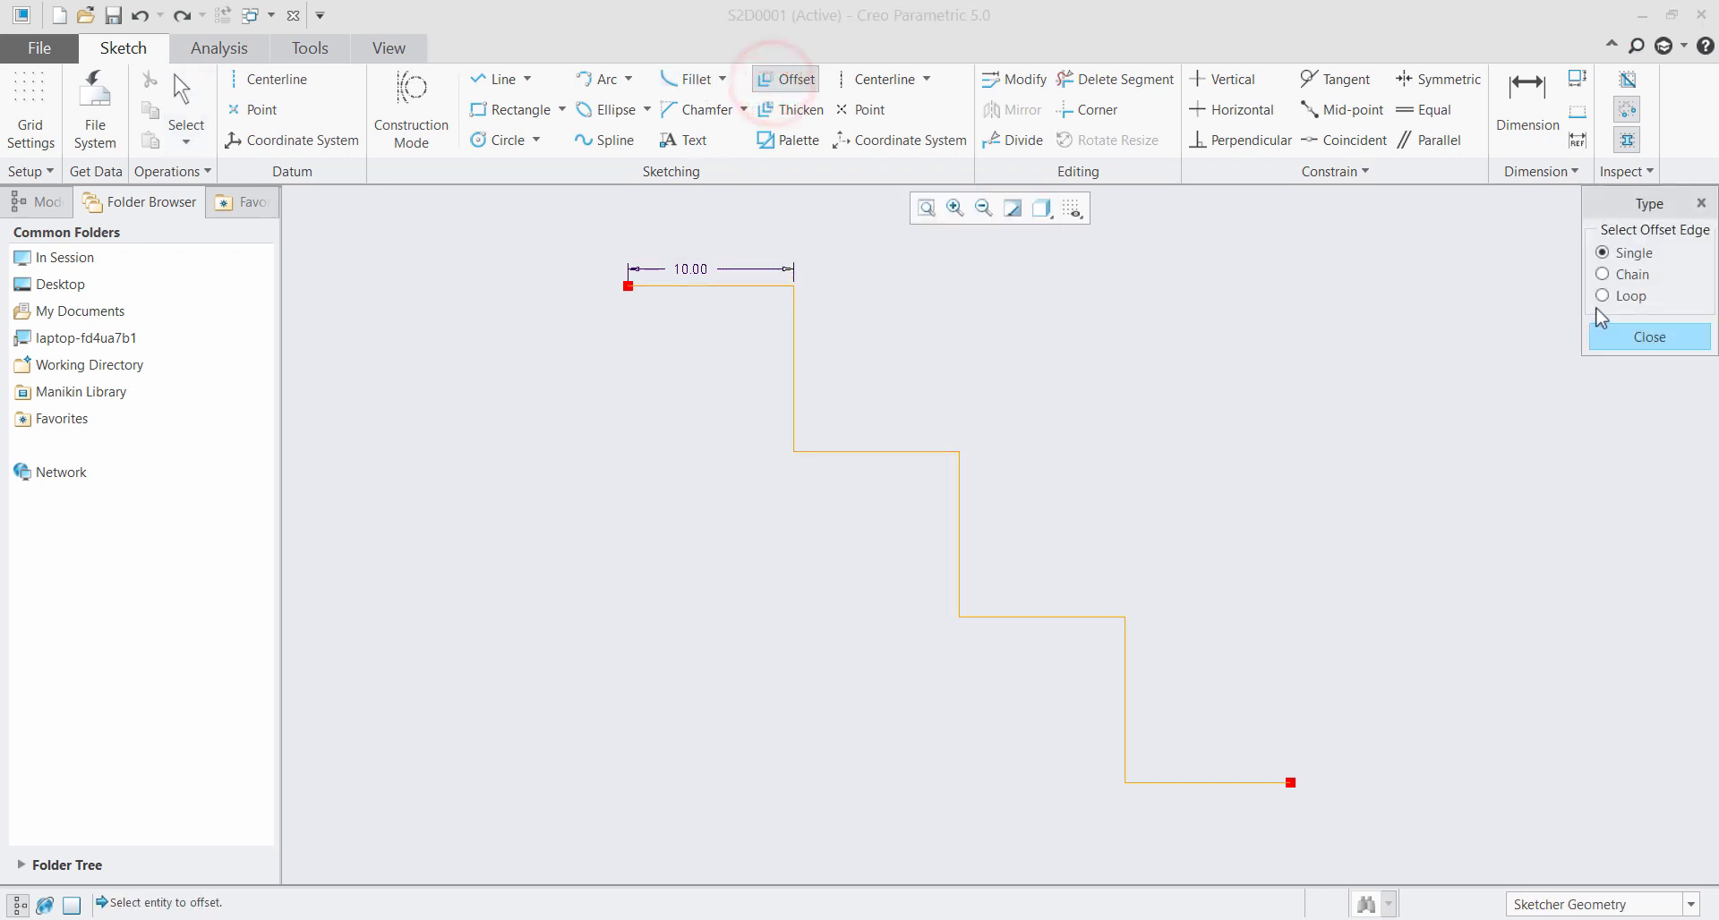
click(1603, 295)
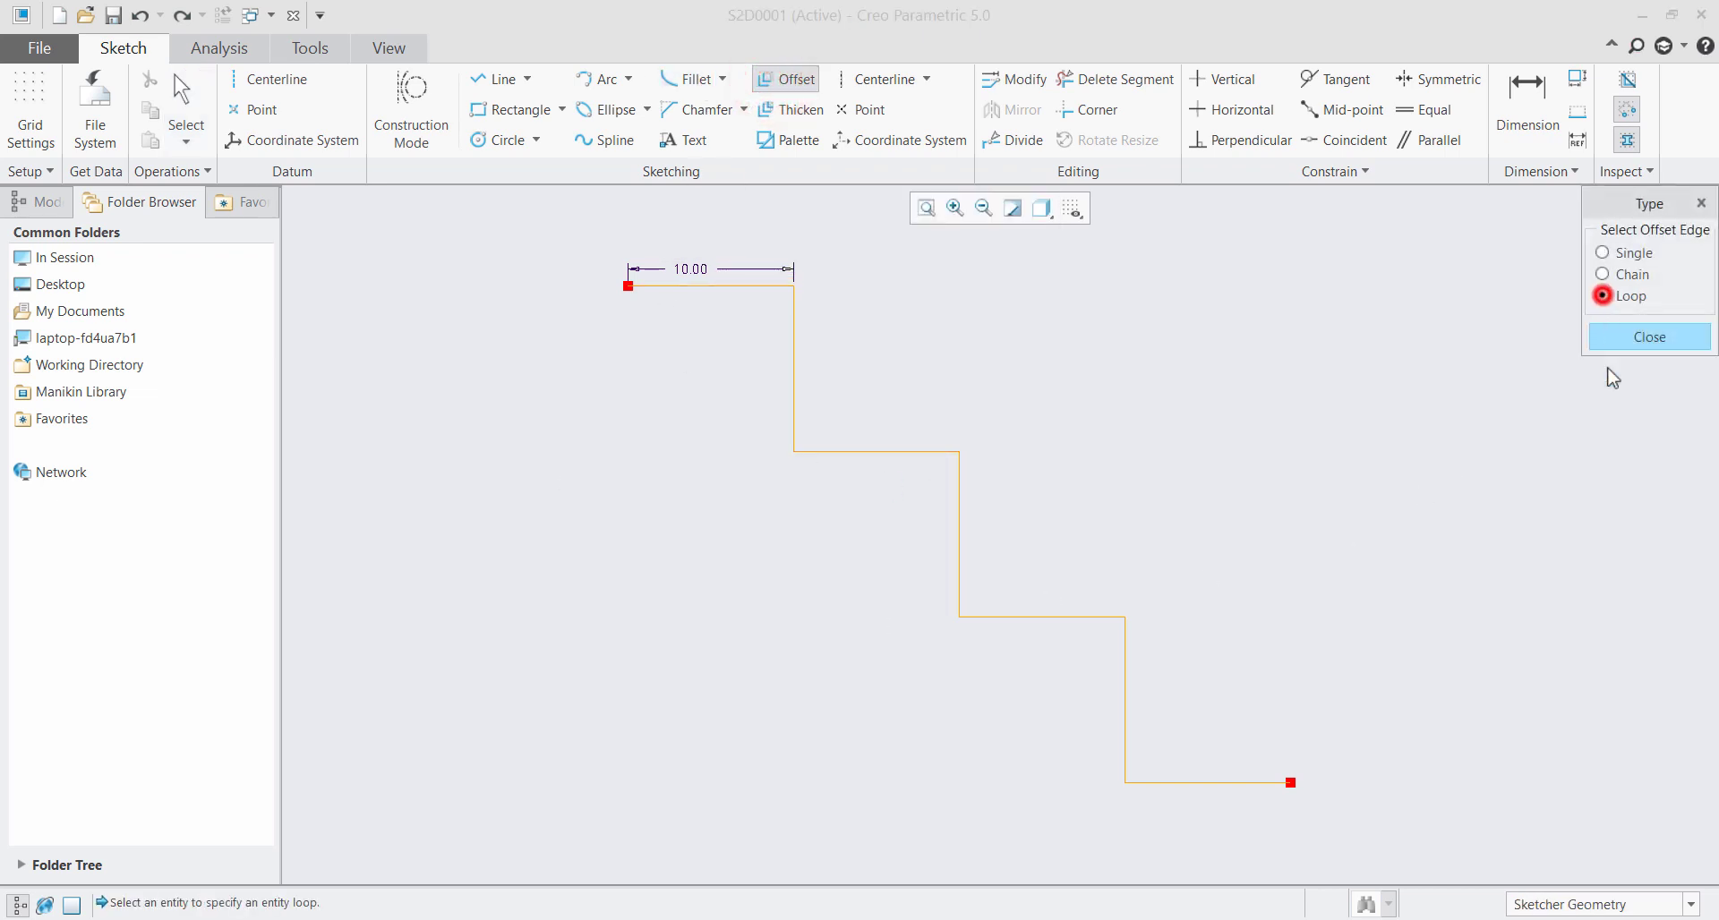
click(866, 450)
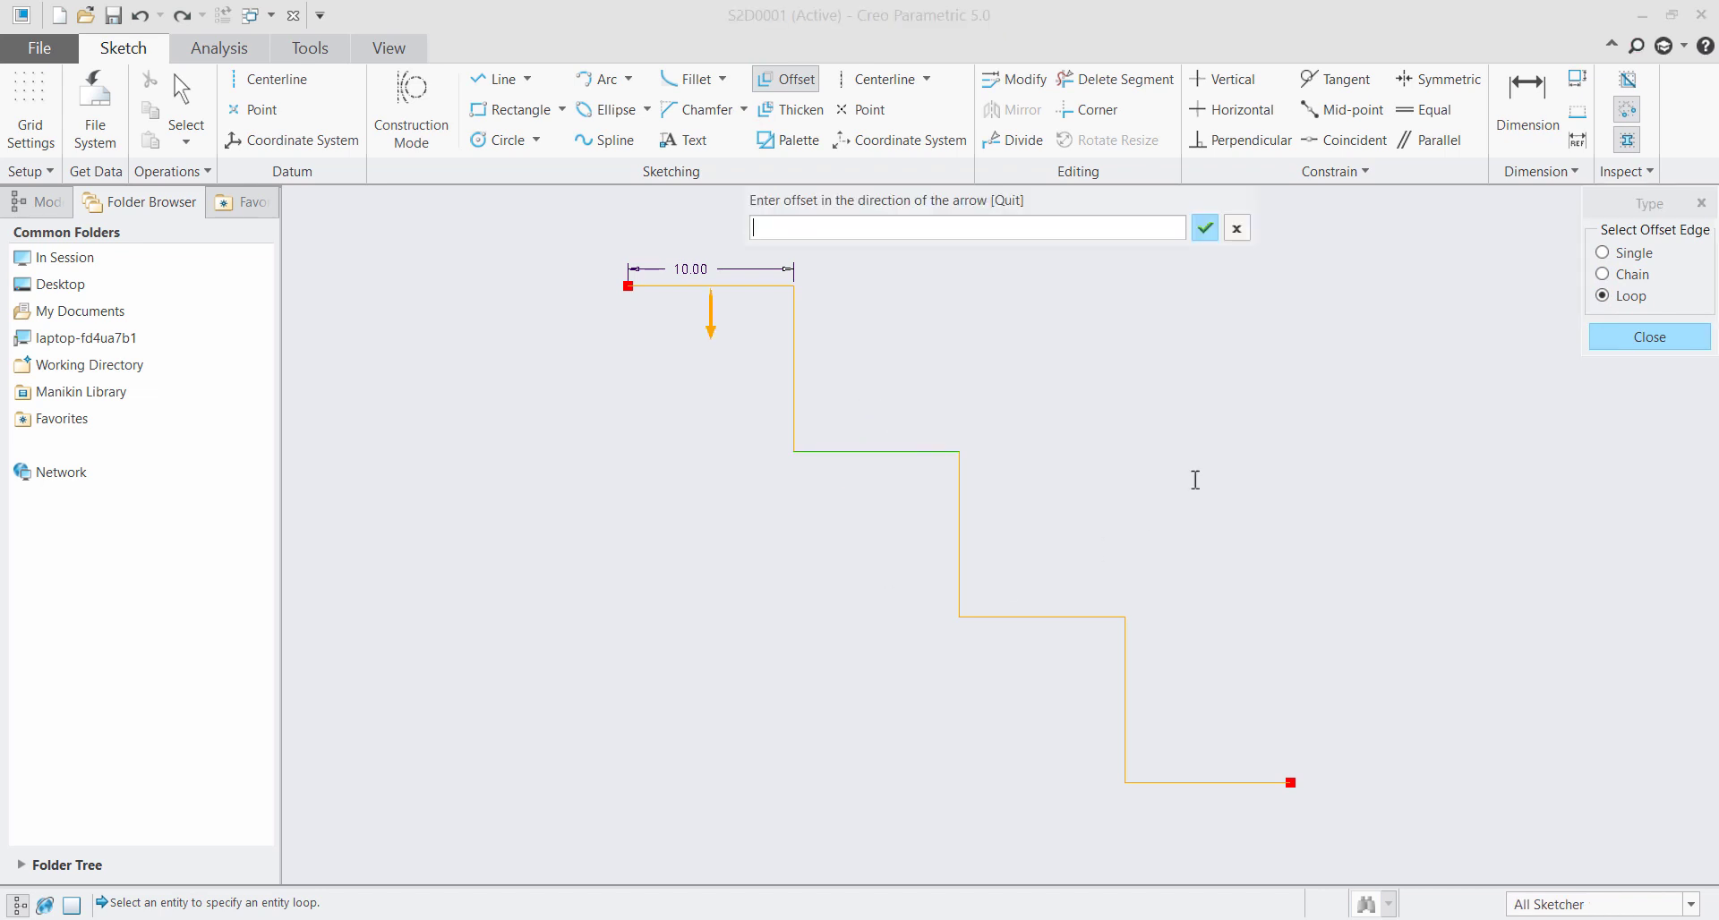
text(2)
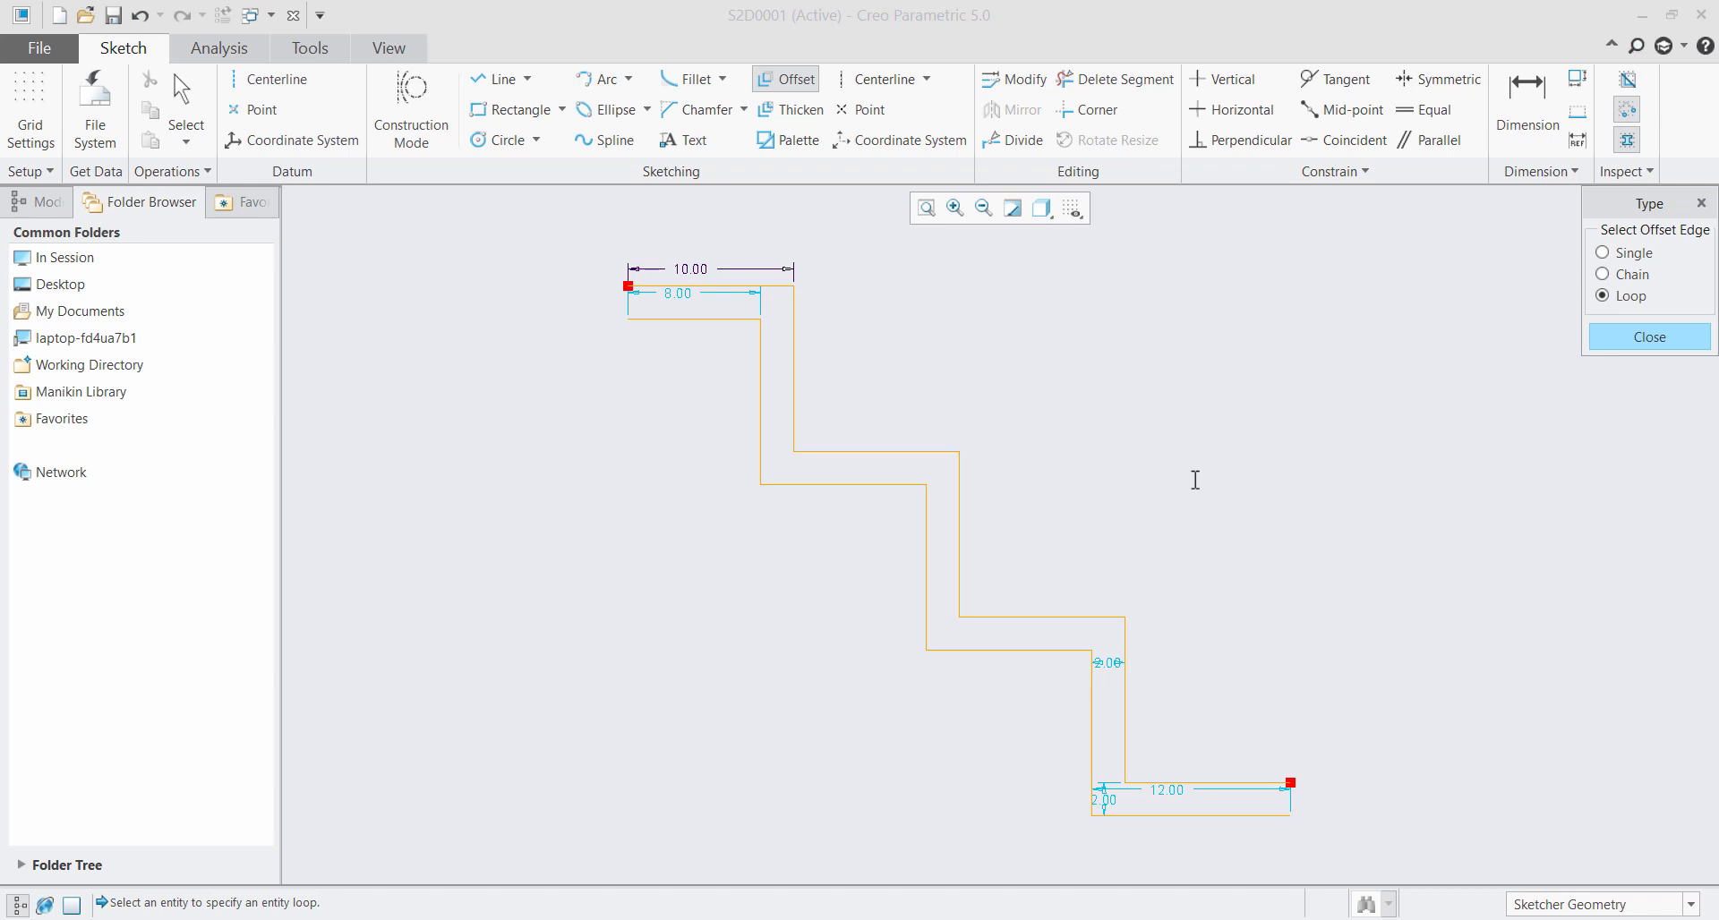
middle_click(1613, 487)
click(1614, 488)
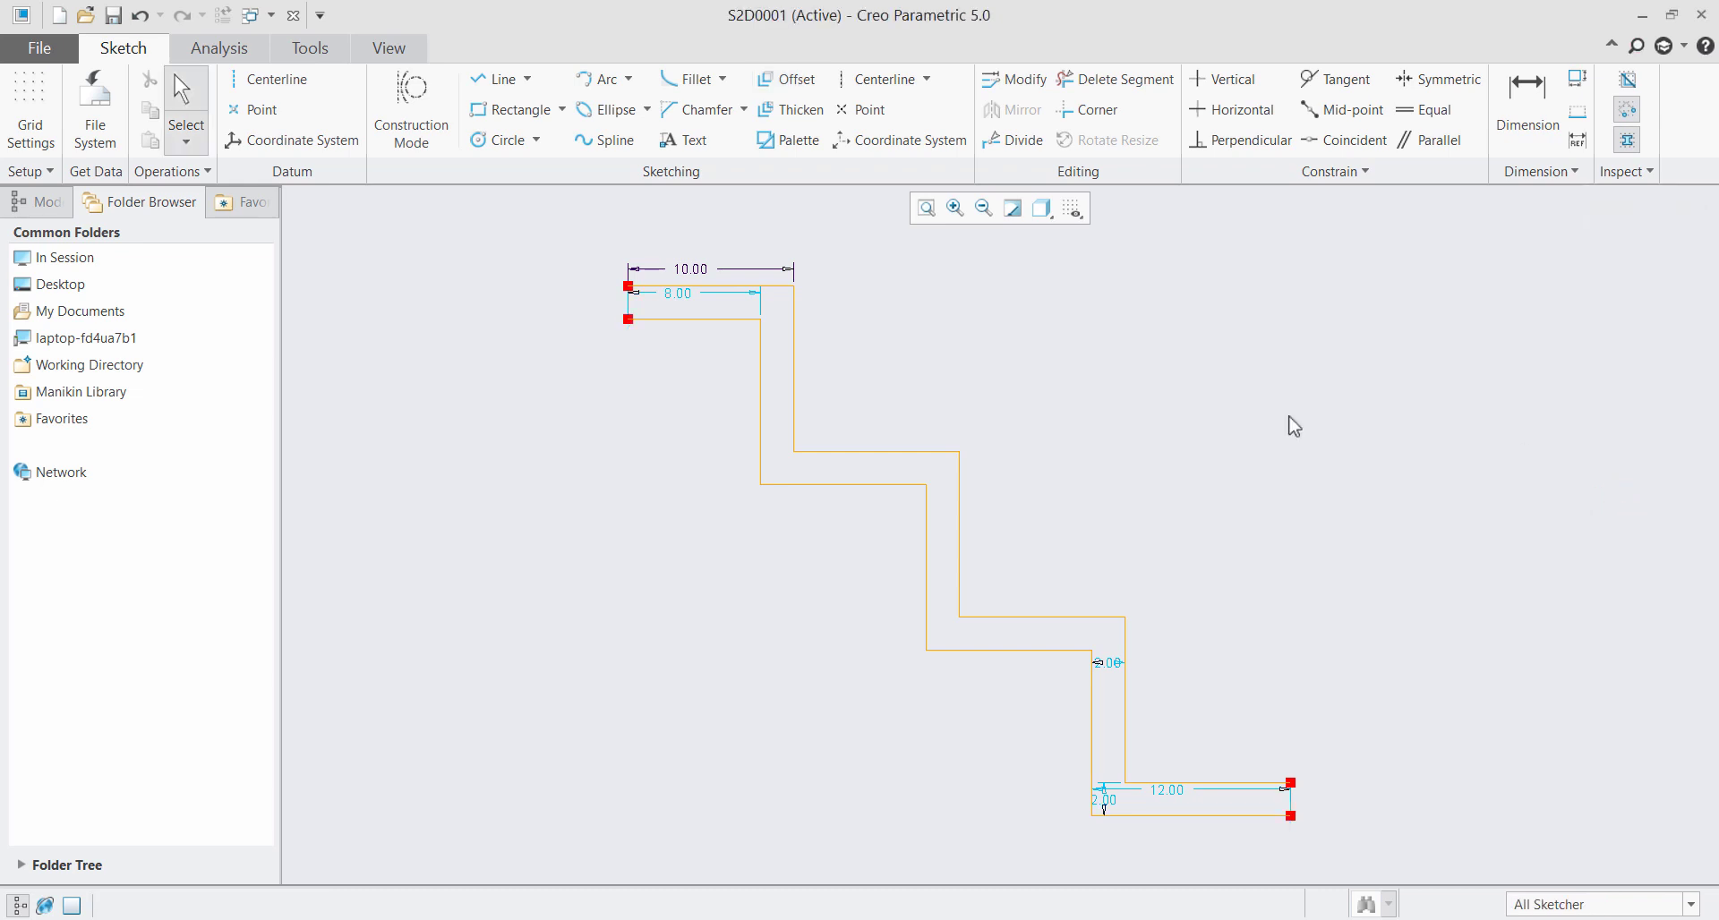
Clear the sketch and draw a line chain with a raised rectangular middle between end lines about 13 and 38 long
mouse_move(569, 215)
mouse_down()
mouse_move(1373, 744)
mouse_move(1440, 811)
mouse_up()
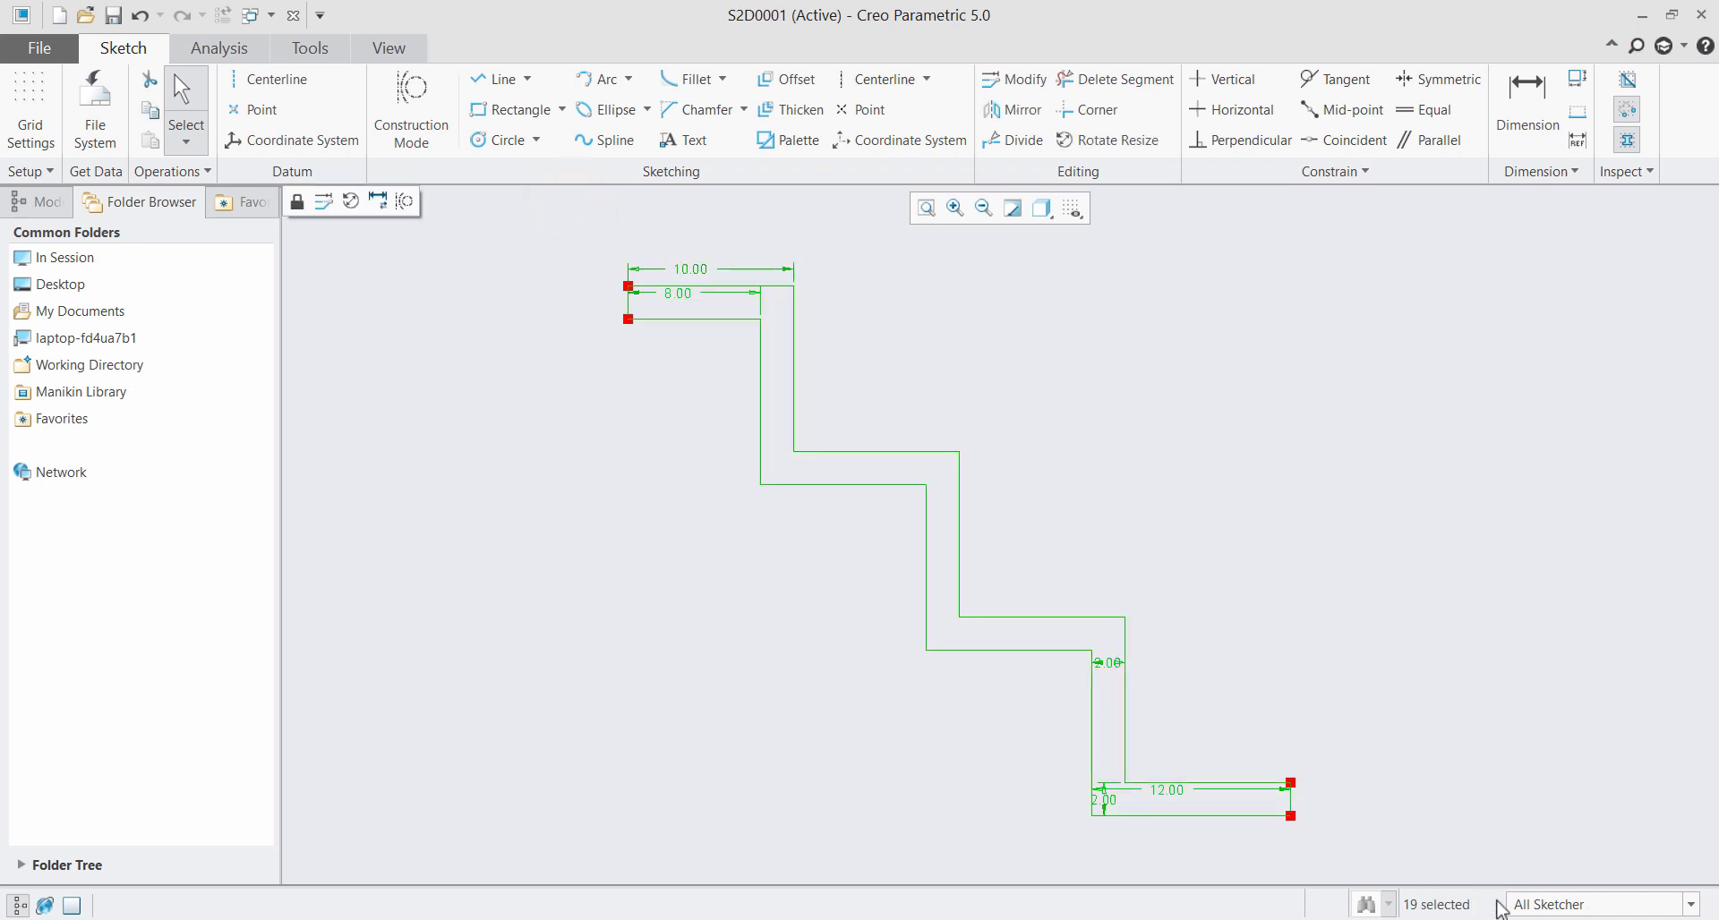
key(Delete)
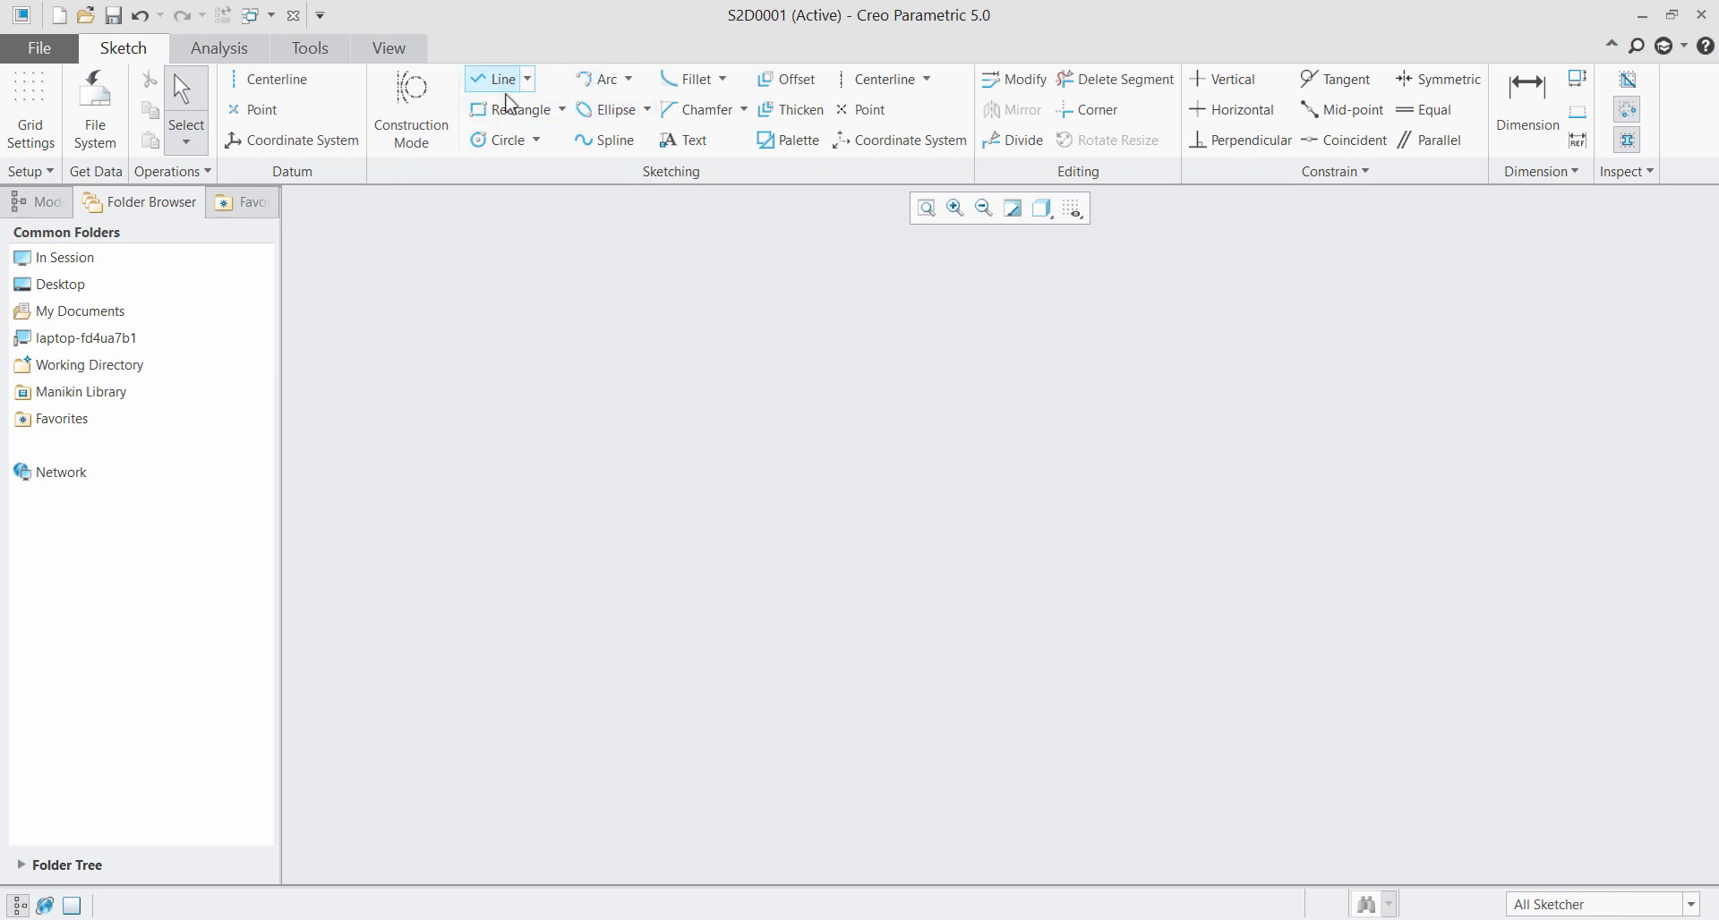
click(504, 81)
click(568, 502)
click(783, 503)
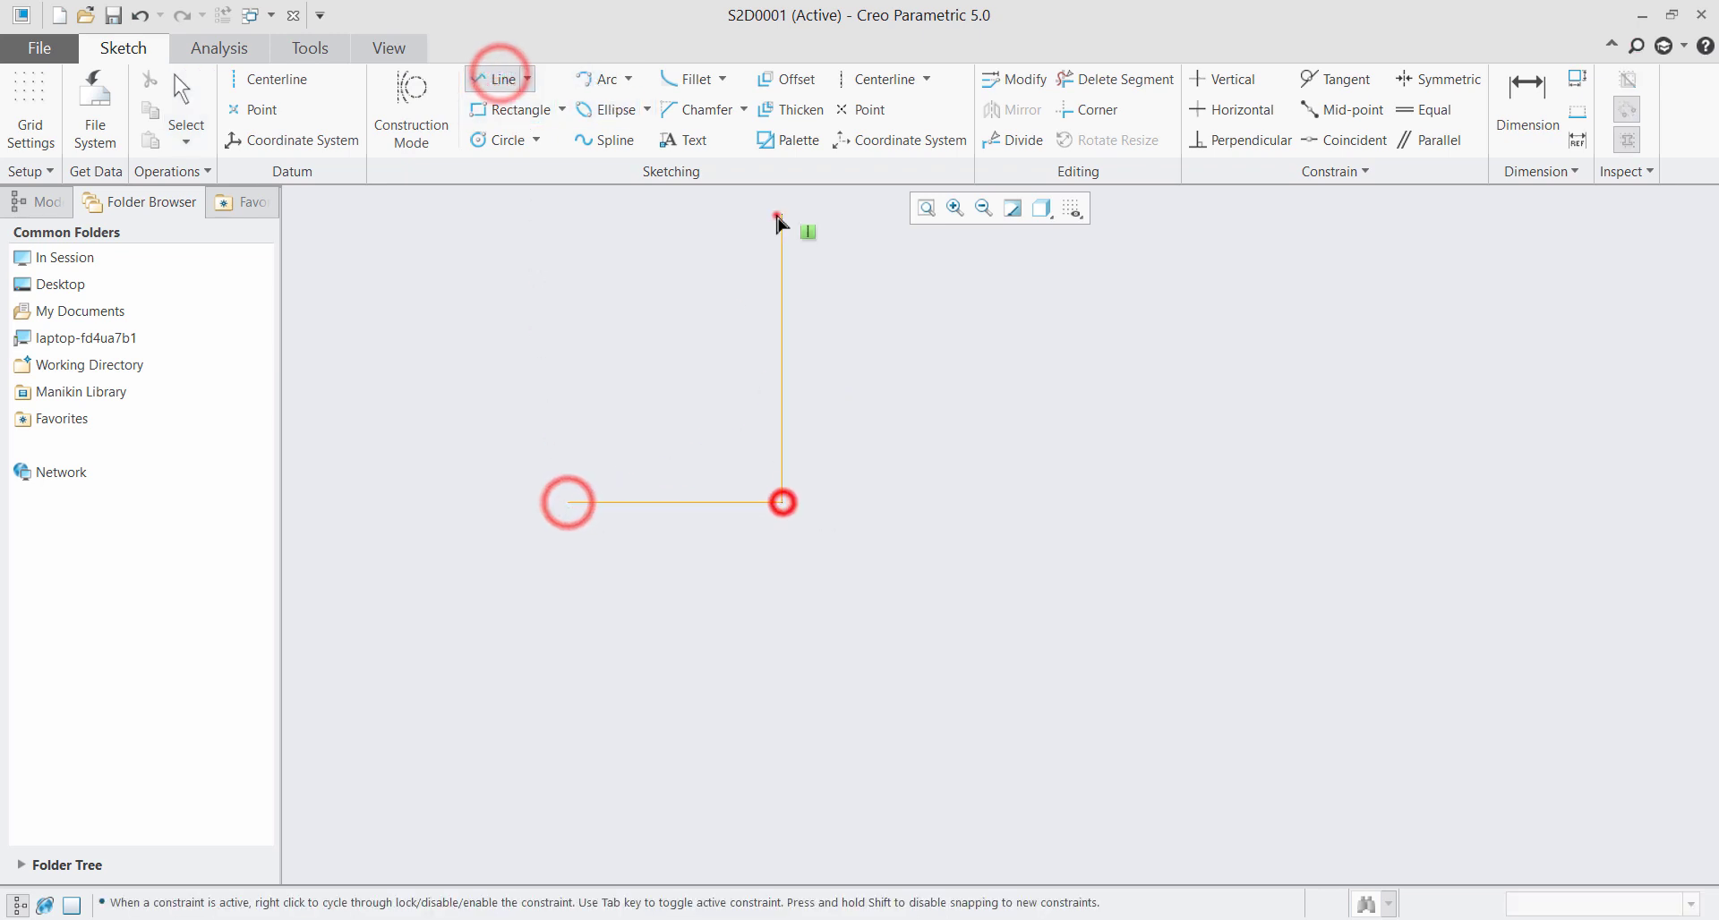
click(777, 215)
click(1077, 675)
click(1486, 676)
middle_click(1526, 613)
Replace the raised section's top line with a semicircular arc of about 11.2 radius joining both vertical lines
click(634, 78)
click(656, 110)
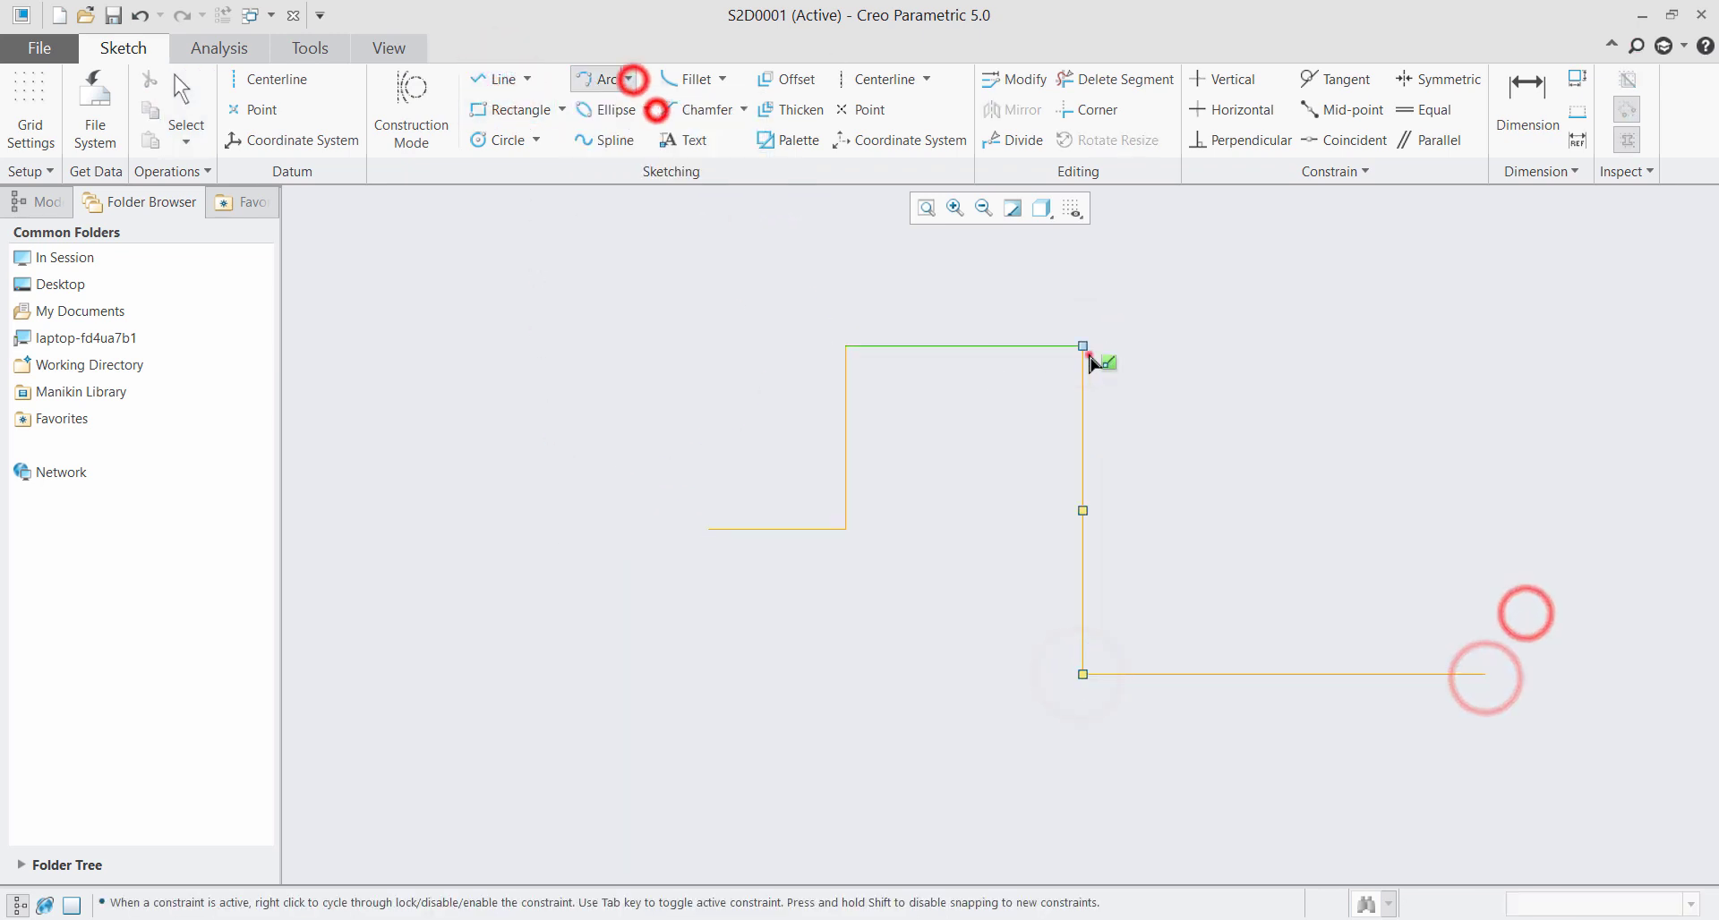
click(1089, 355)
click(834, 345)
click(942, 230)
middle_click(1022, 355)
click(1026, 346)
key(Delete)
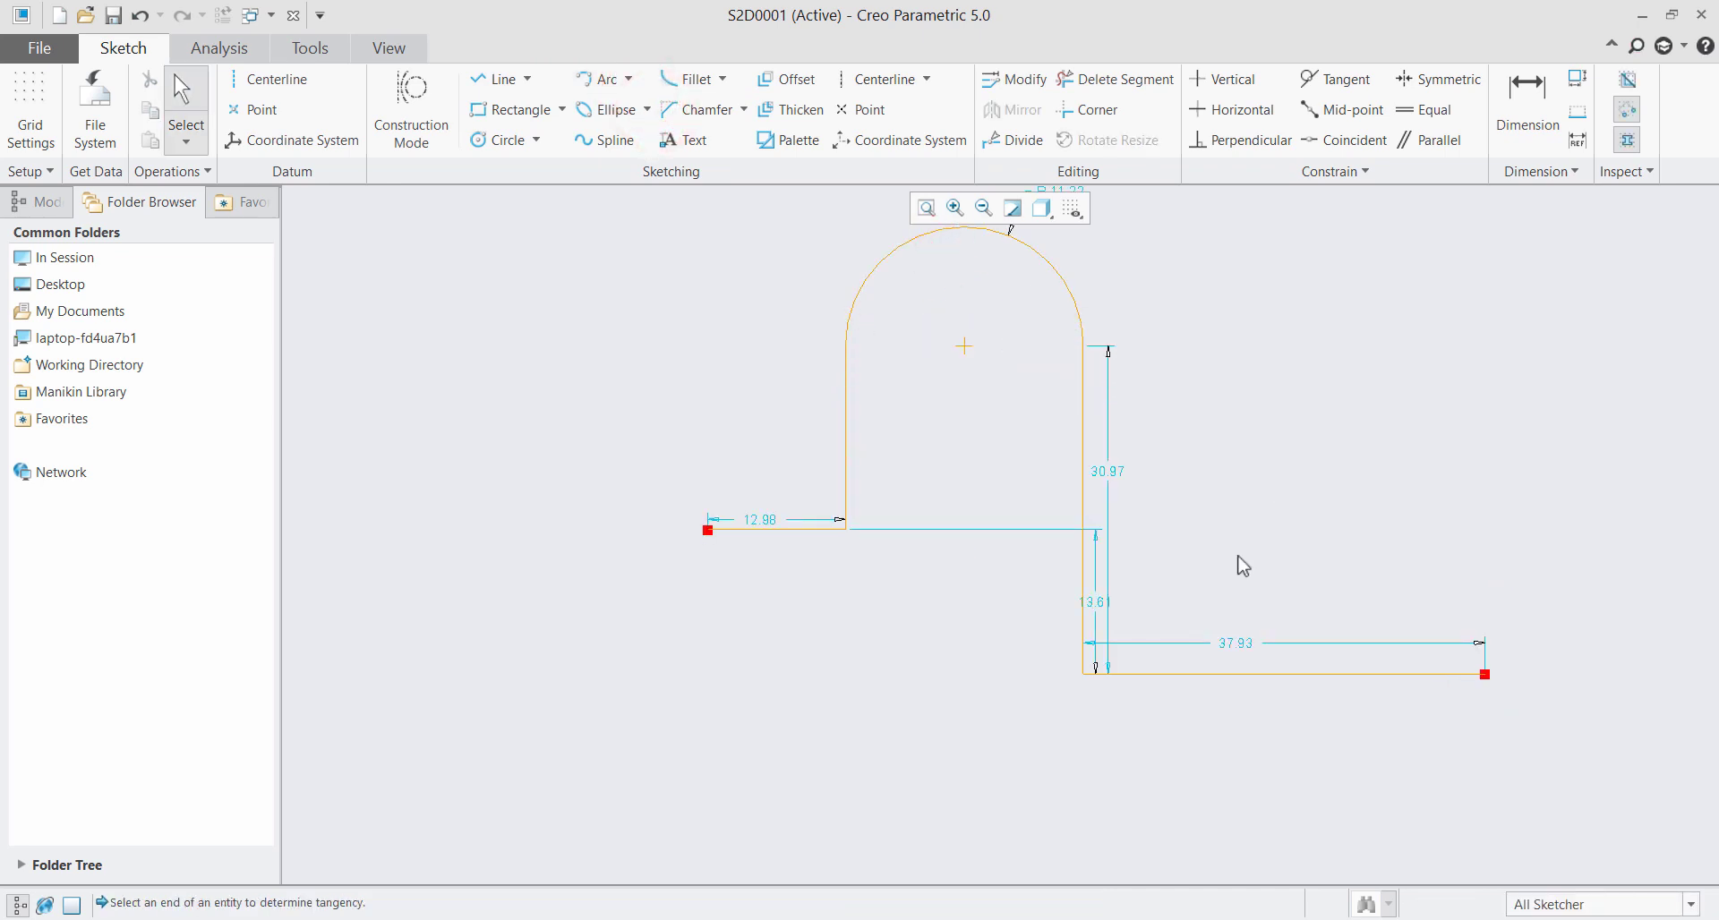
Turn off the dimensions display for the arched sketch
scroll(809, 573, up, 2)
scroll(984, 564, down, 2)
click(1074, 209)
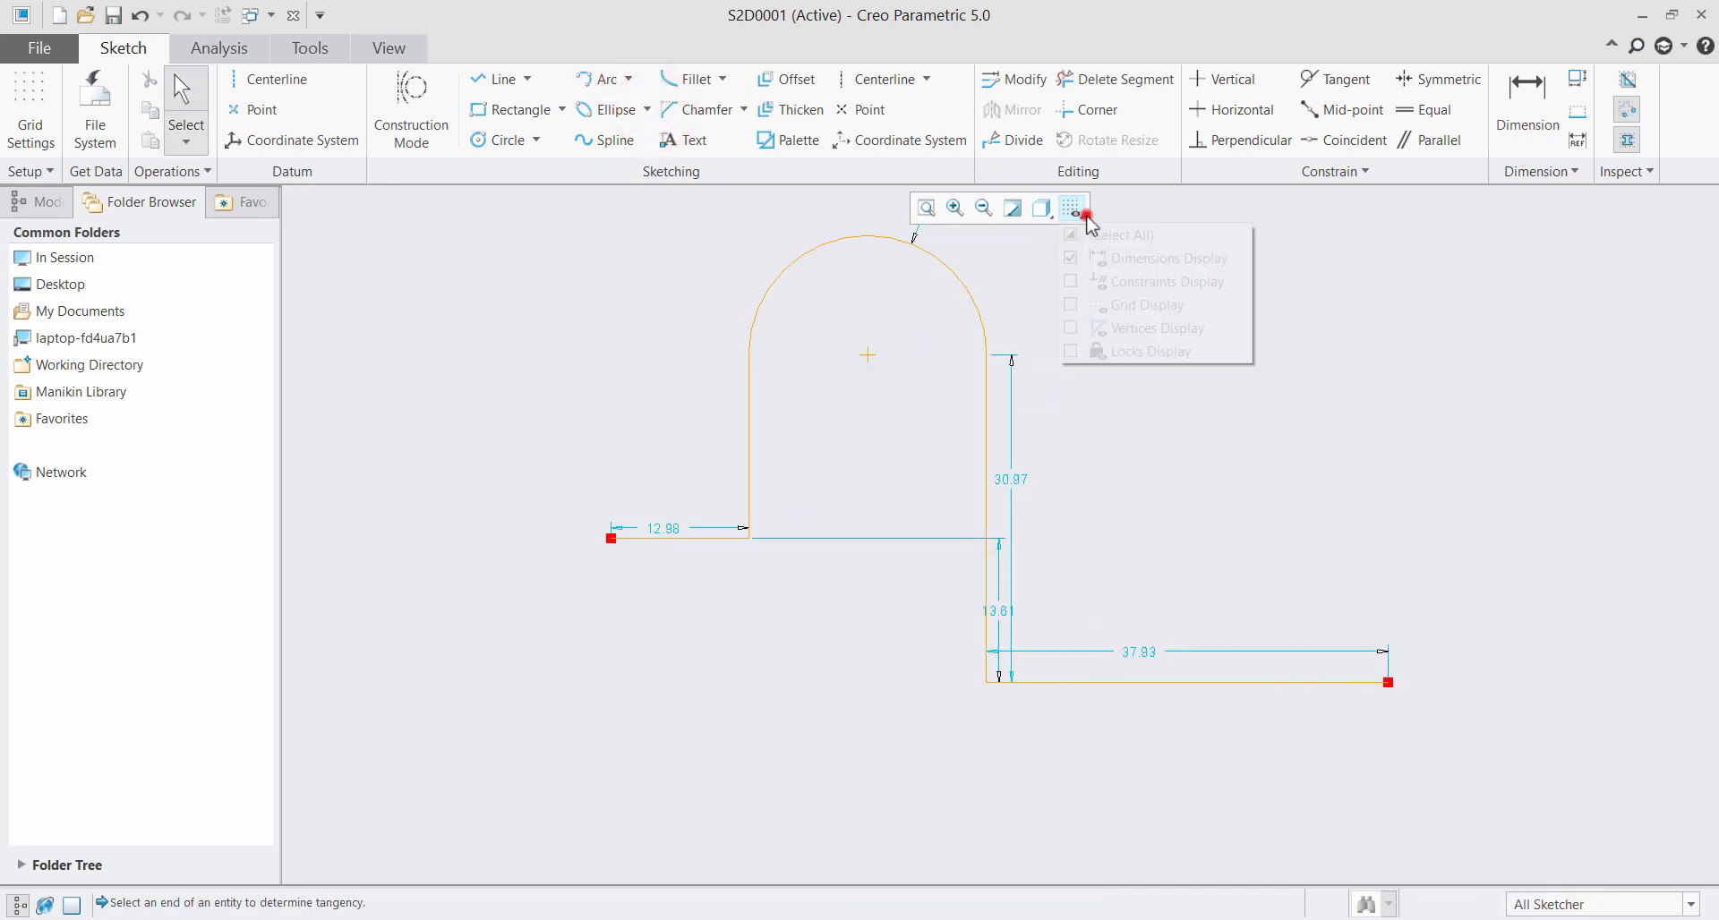
click(1140, 259)
click(1266, 445)
scroll(1239, 564, up, 1)
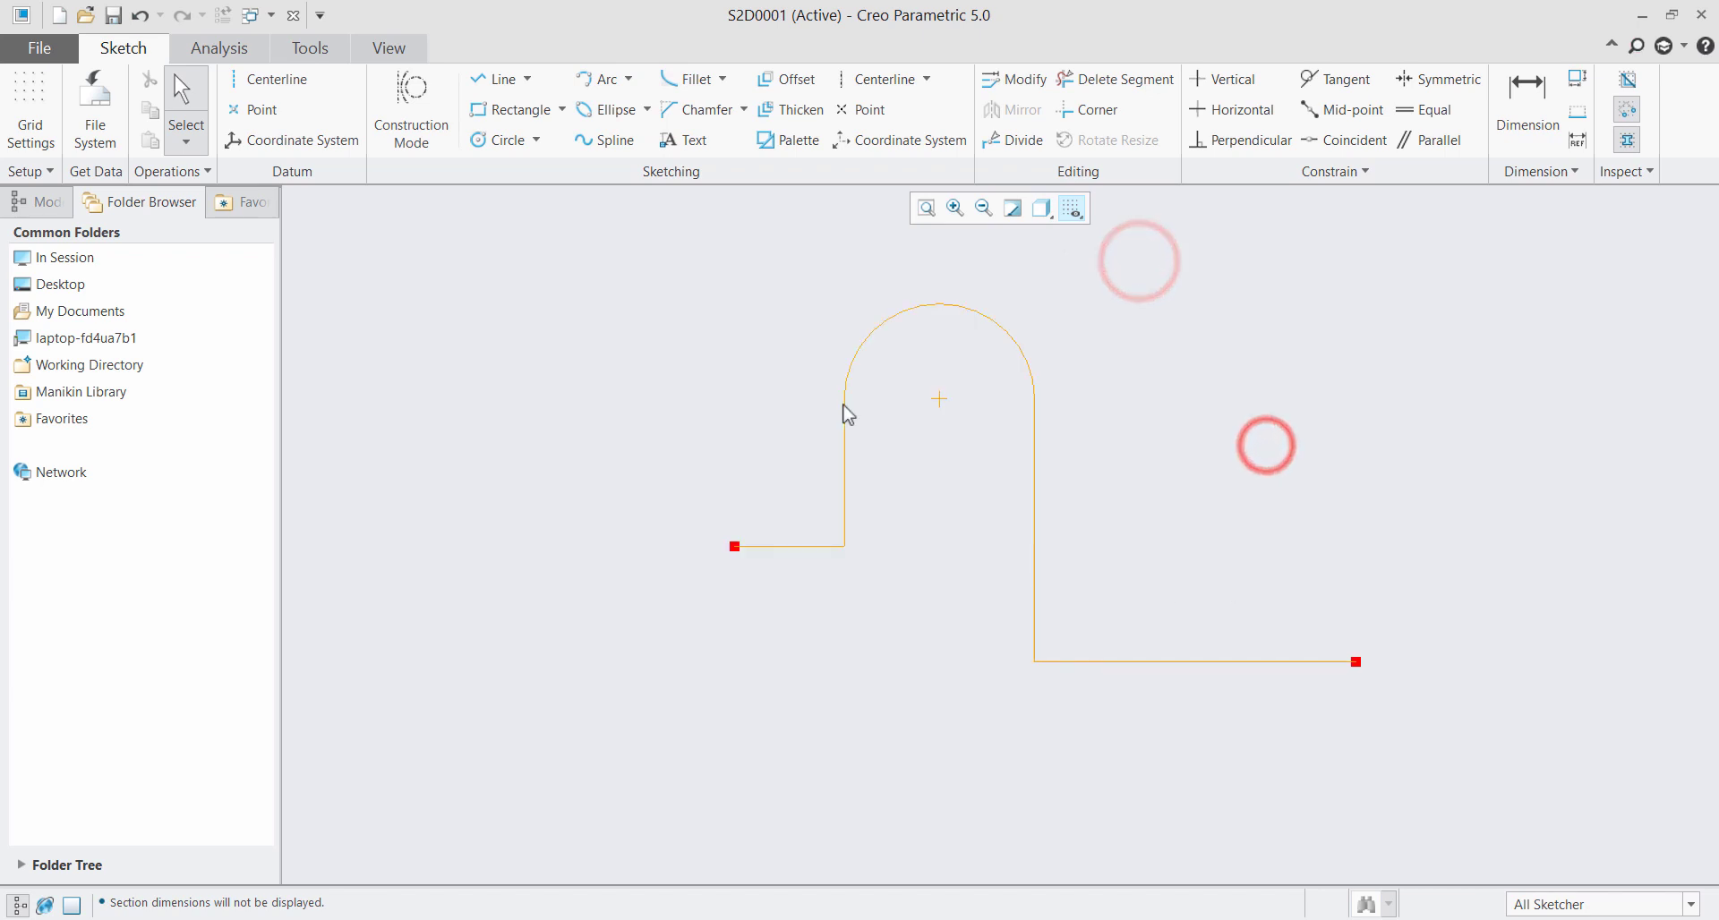
scroll(825, 342, down, 1)
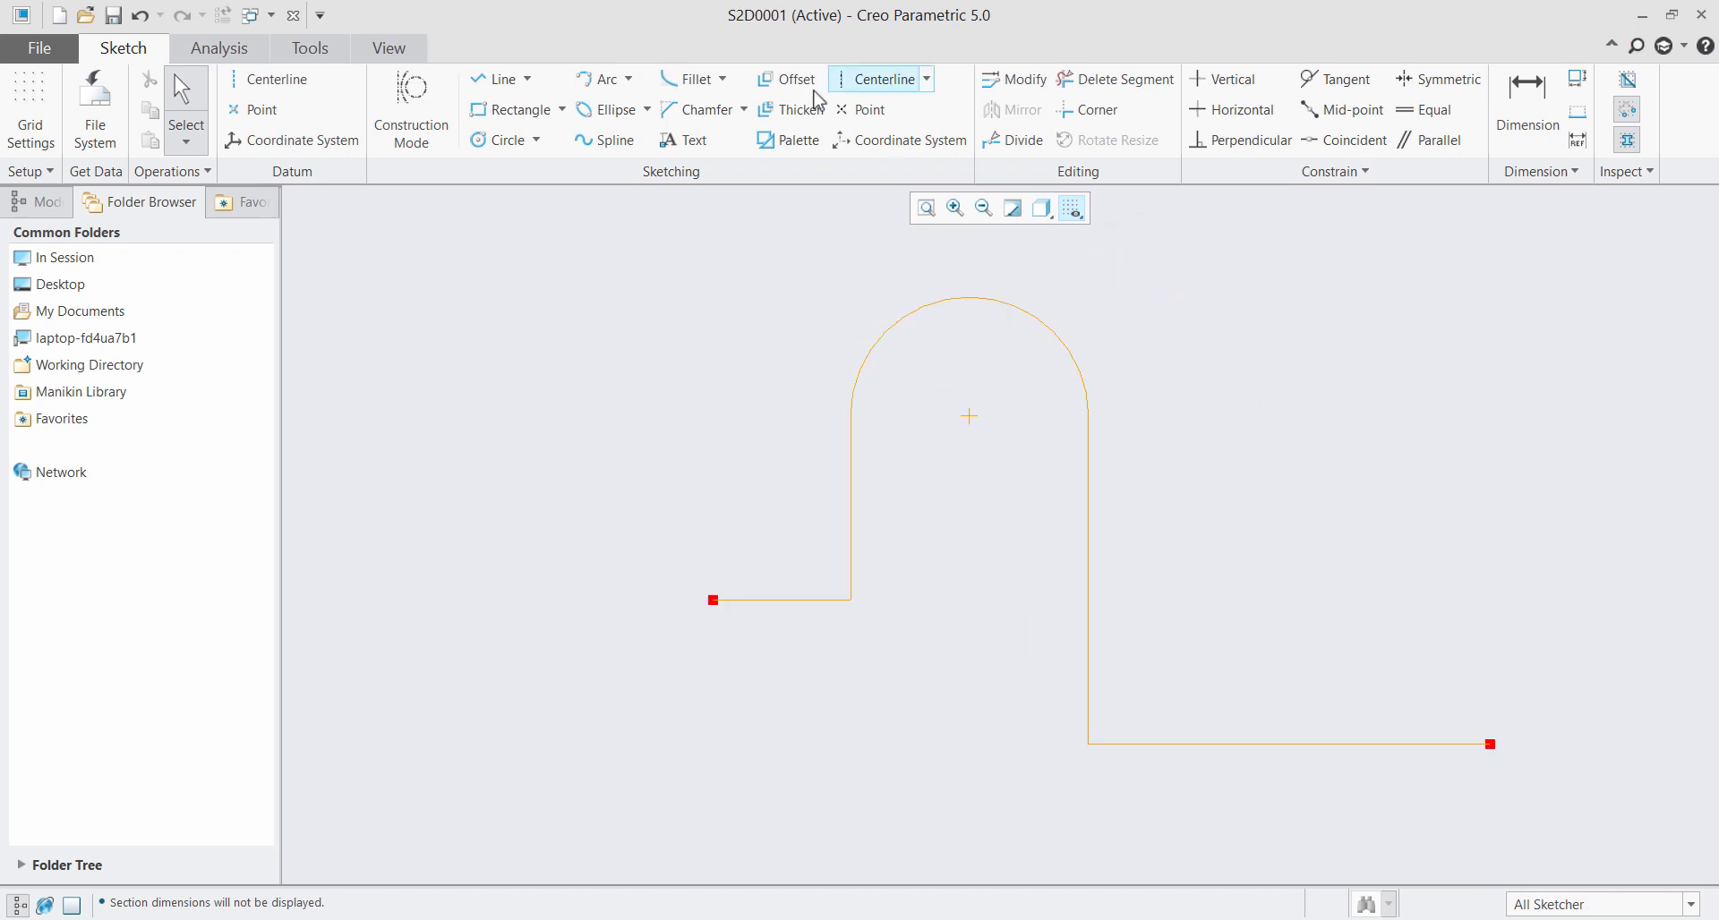
Offset the whole arched profile by 5 in the arrow direction using the Loop option, and undo the offset
click(781, 85)
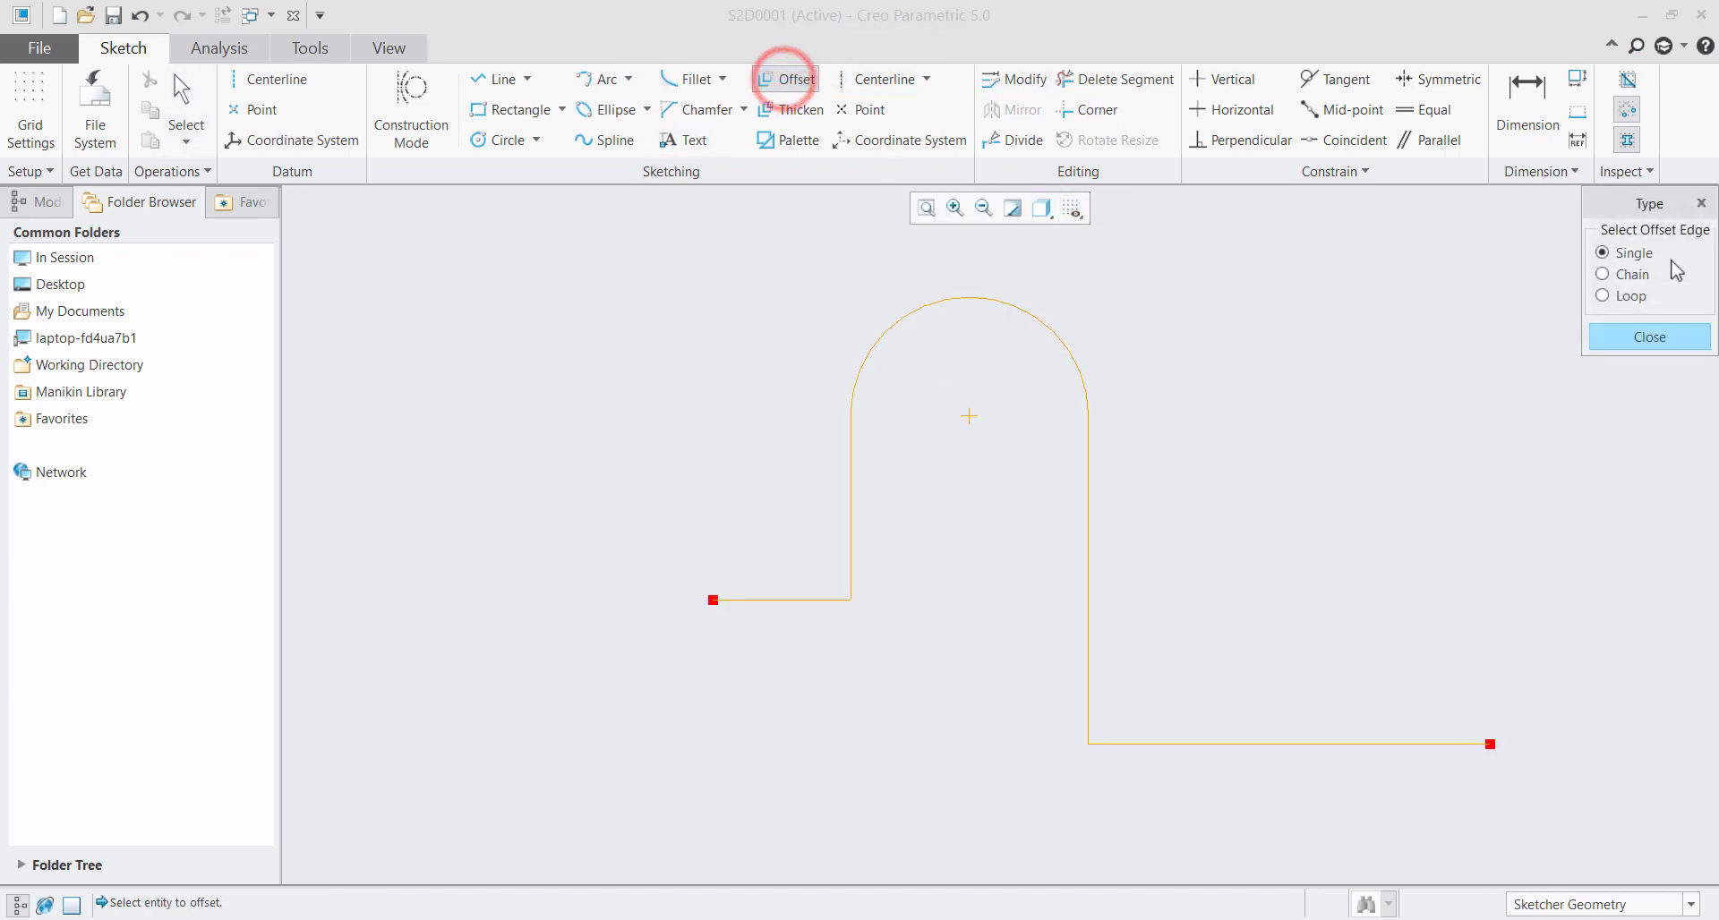
click(1646, 297)
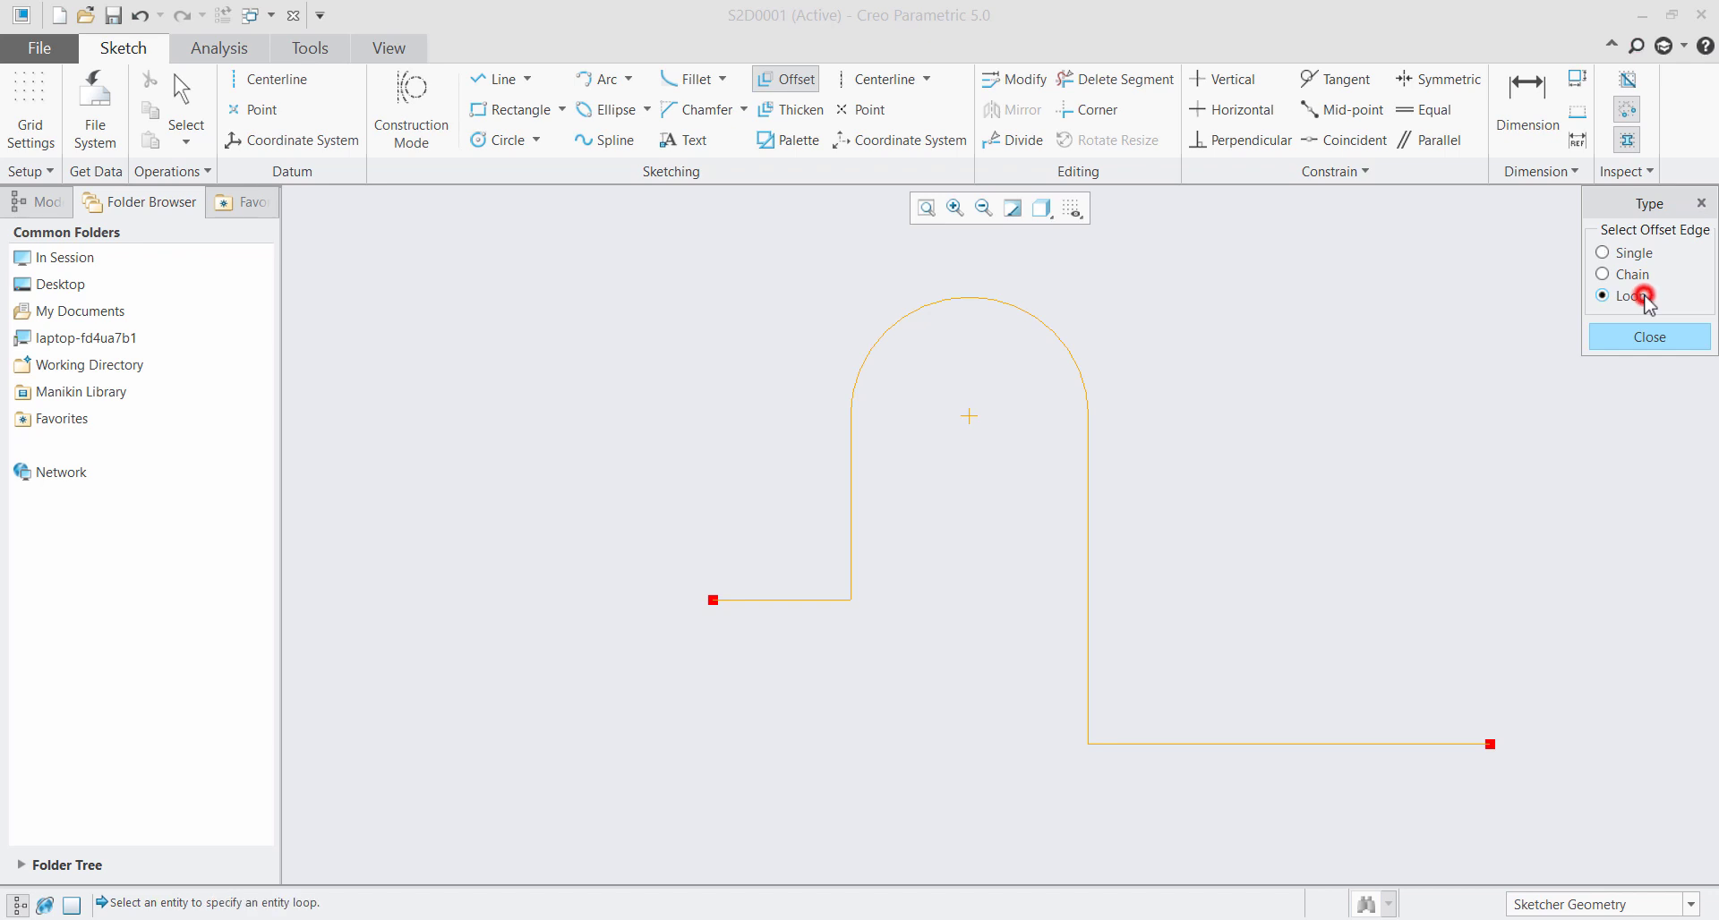
click(824, 597)
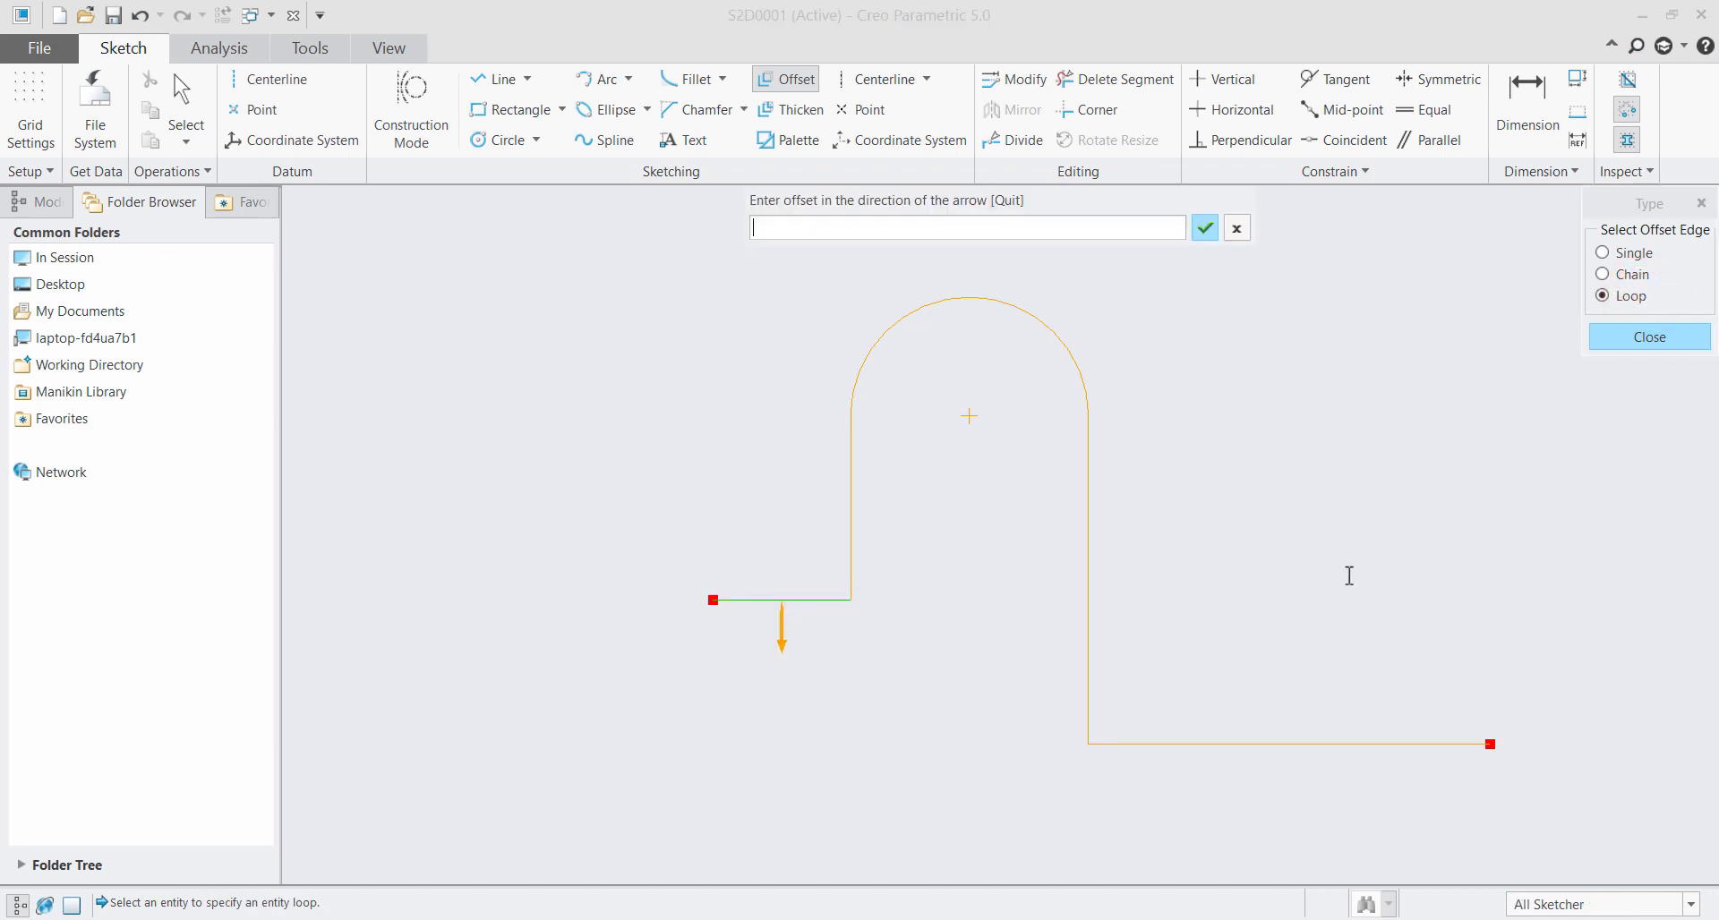
text(5)
key(Return)
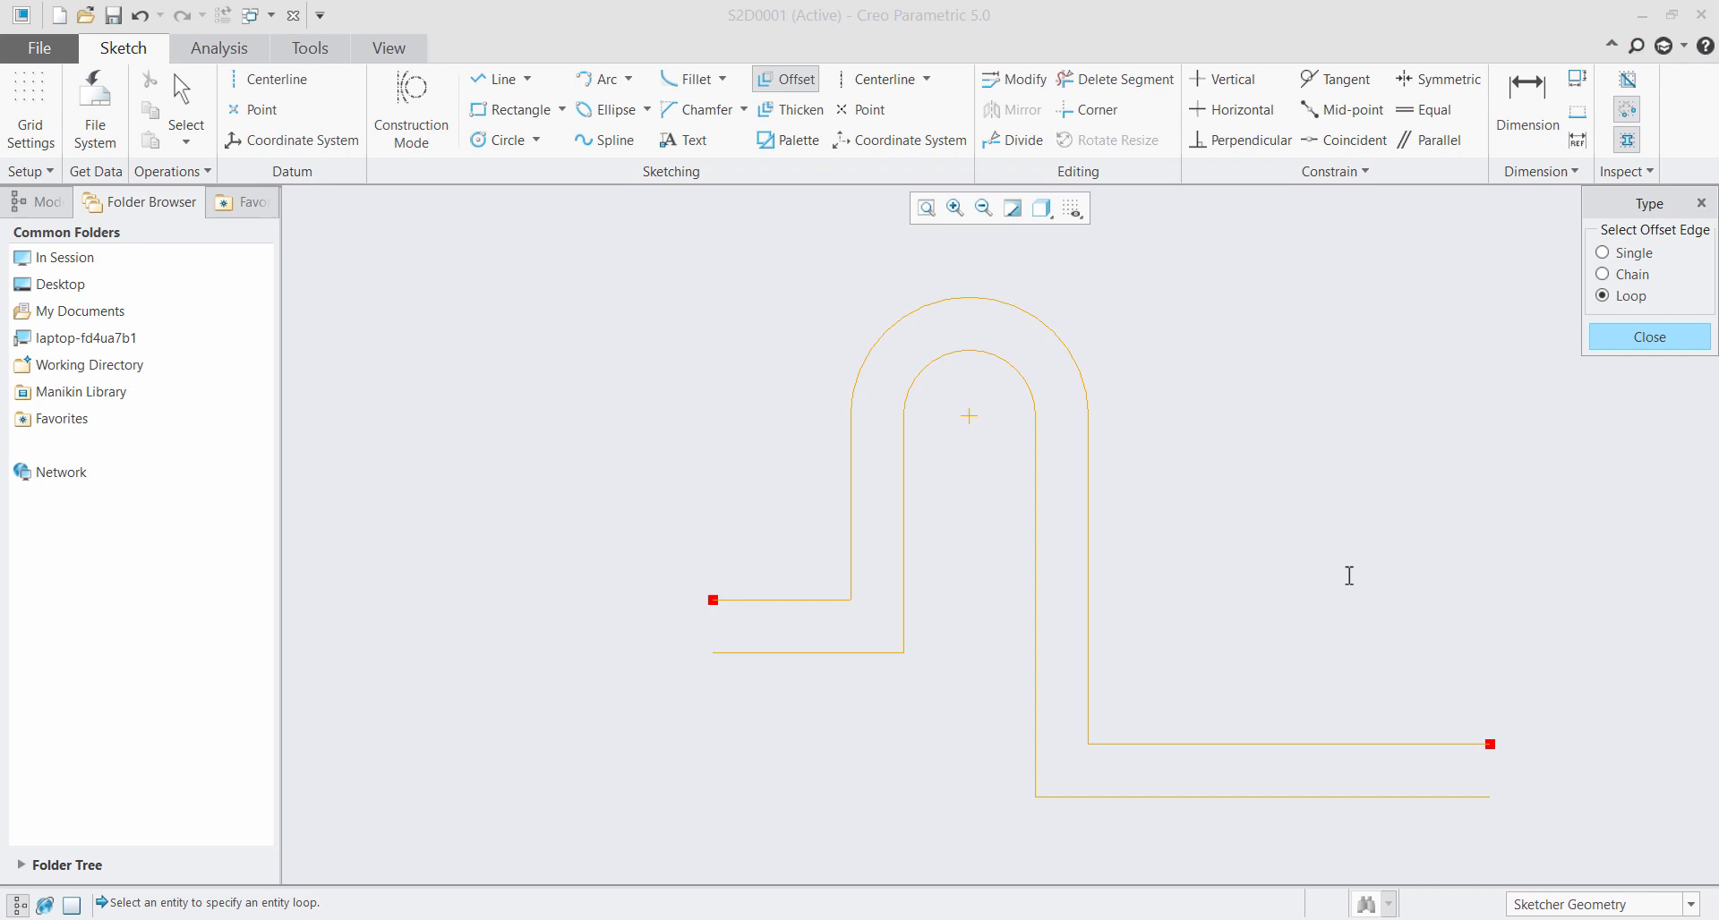
key(ctrl+z)
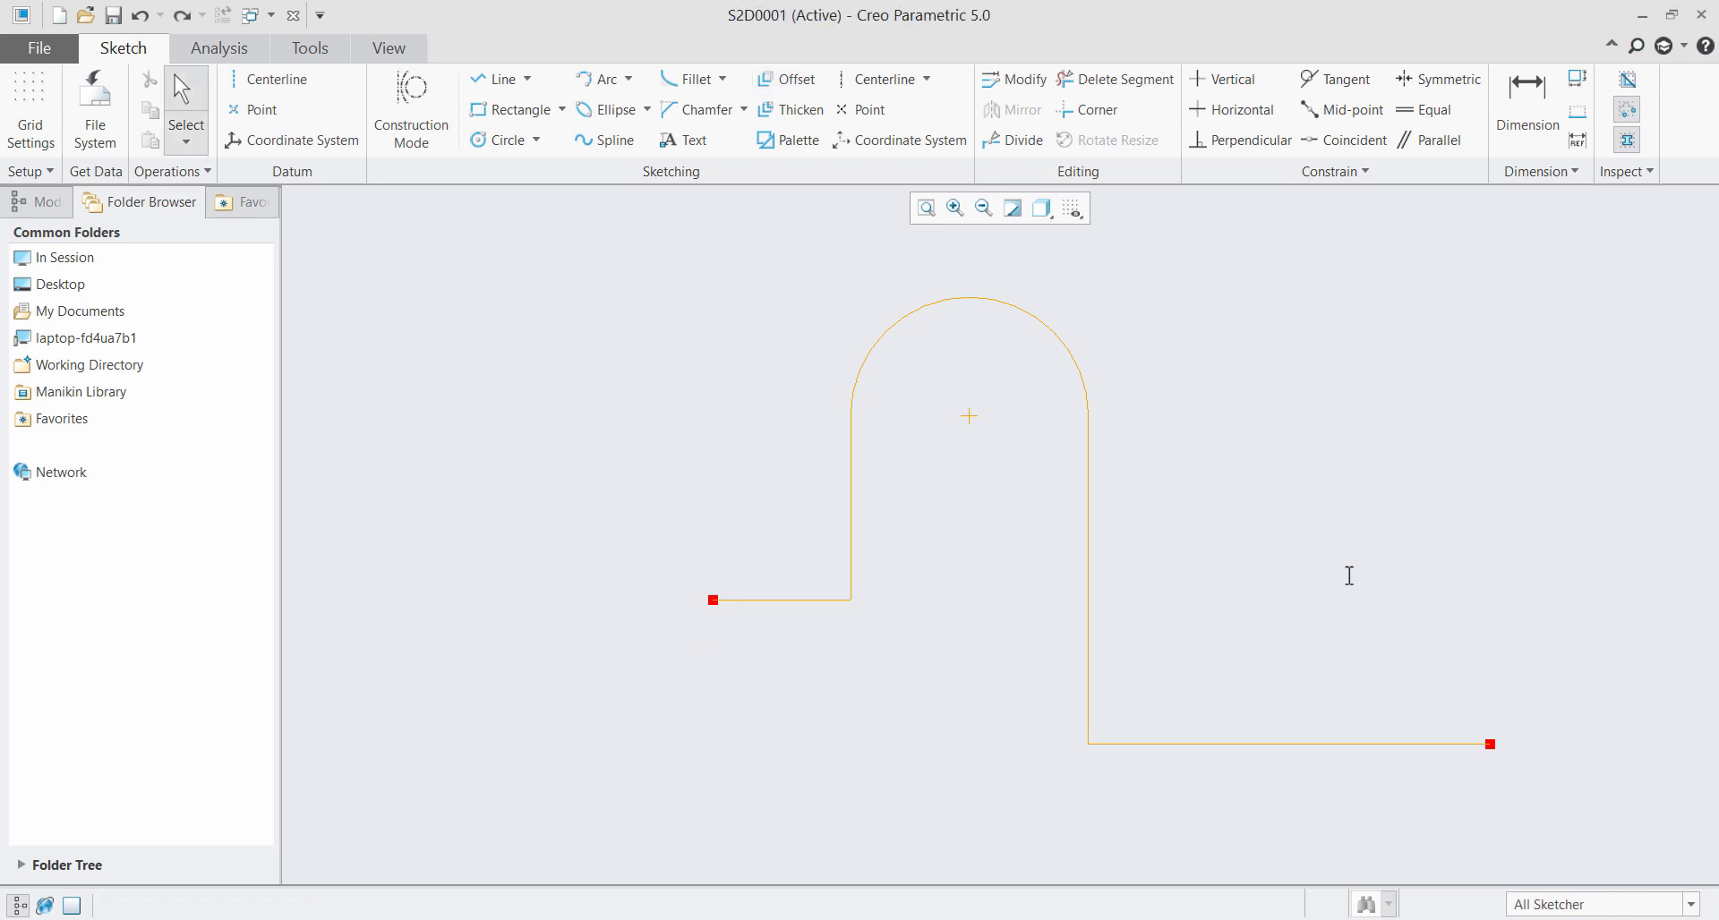
Offset the whole arched profile by -5 using the Loop option so the copy lies opposite the arrow direction
click(793, 79)
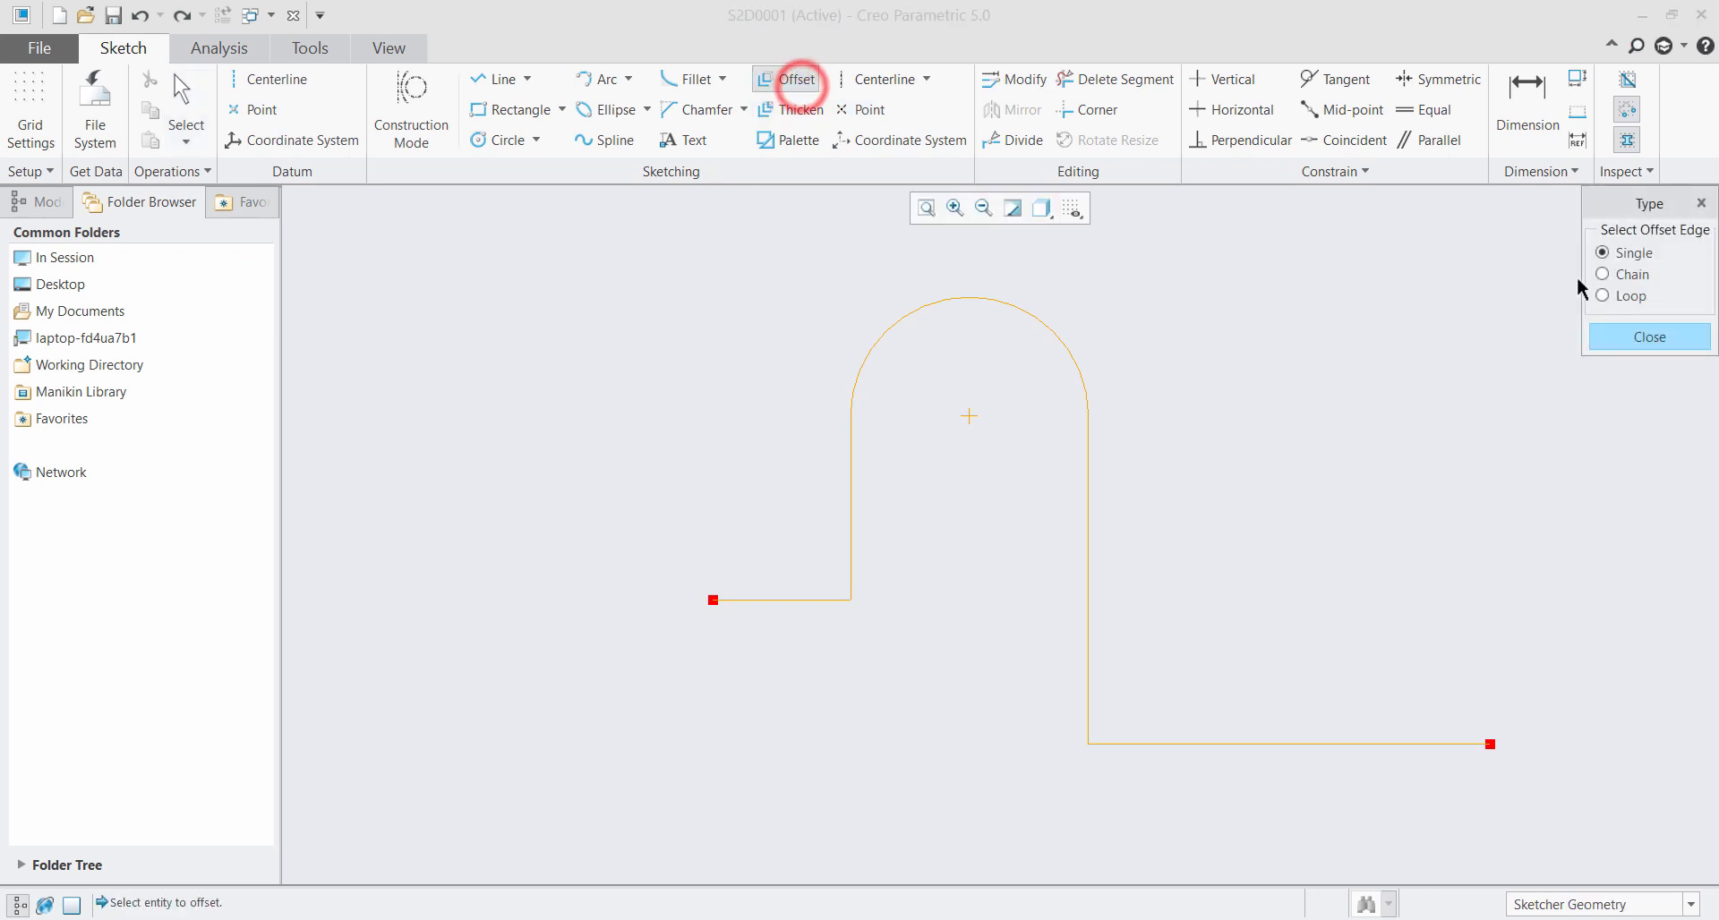
click(1603, 295)
click(1276, 745)
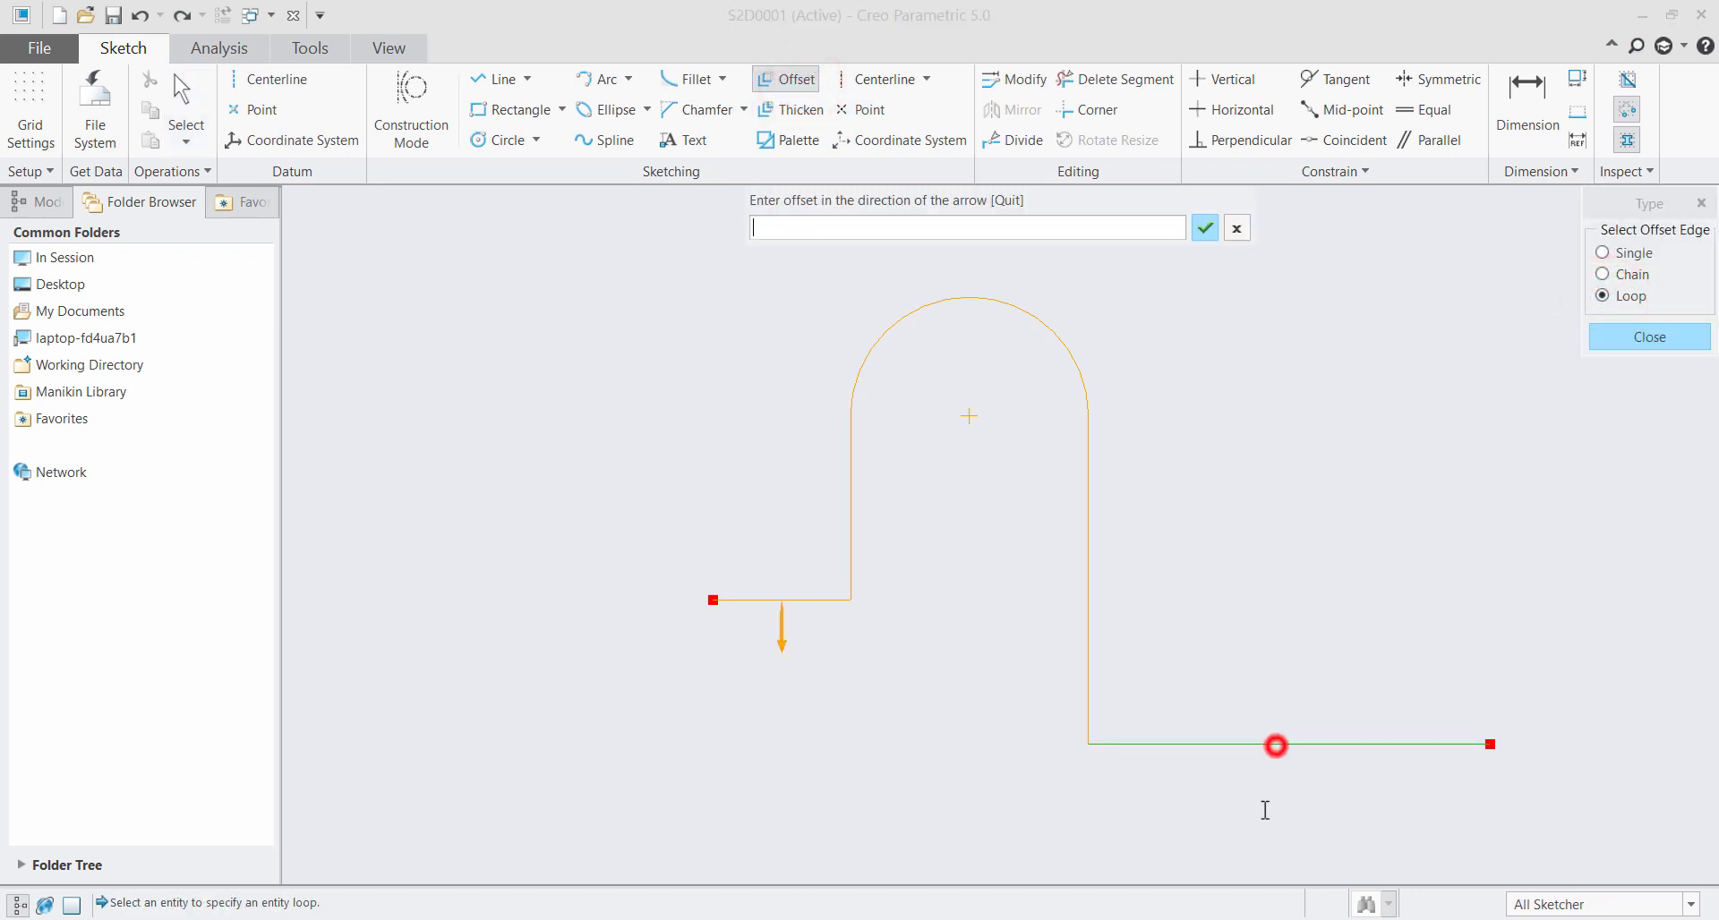
text(-5)
key(Return)
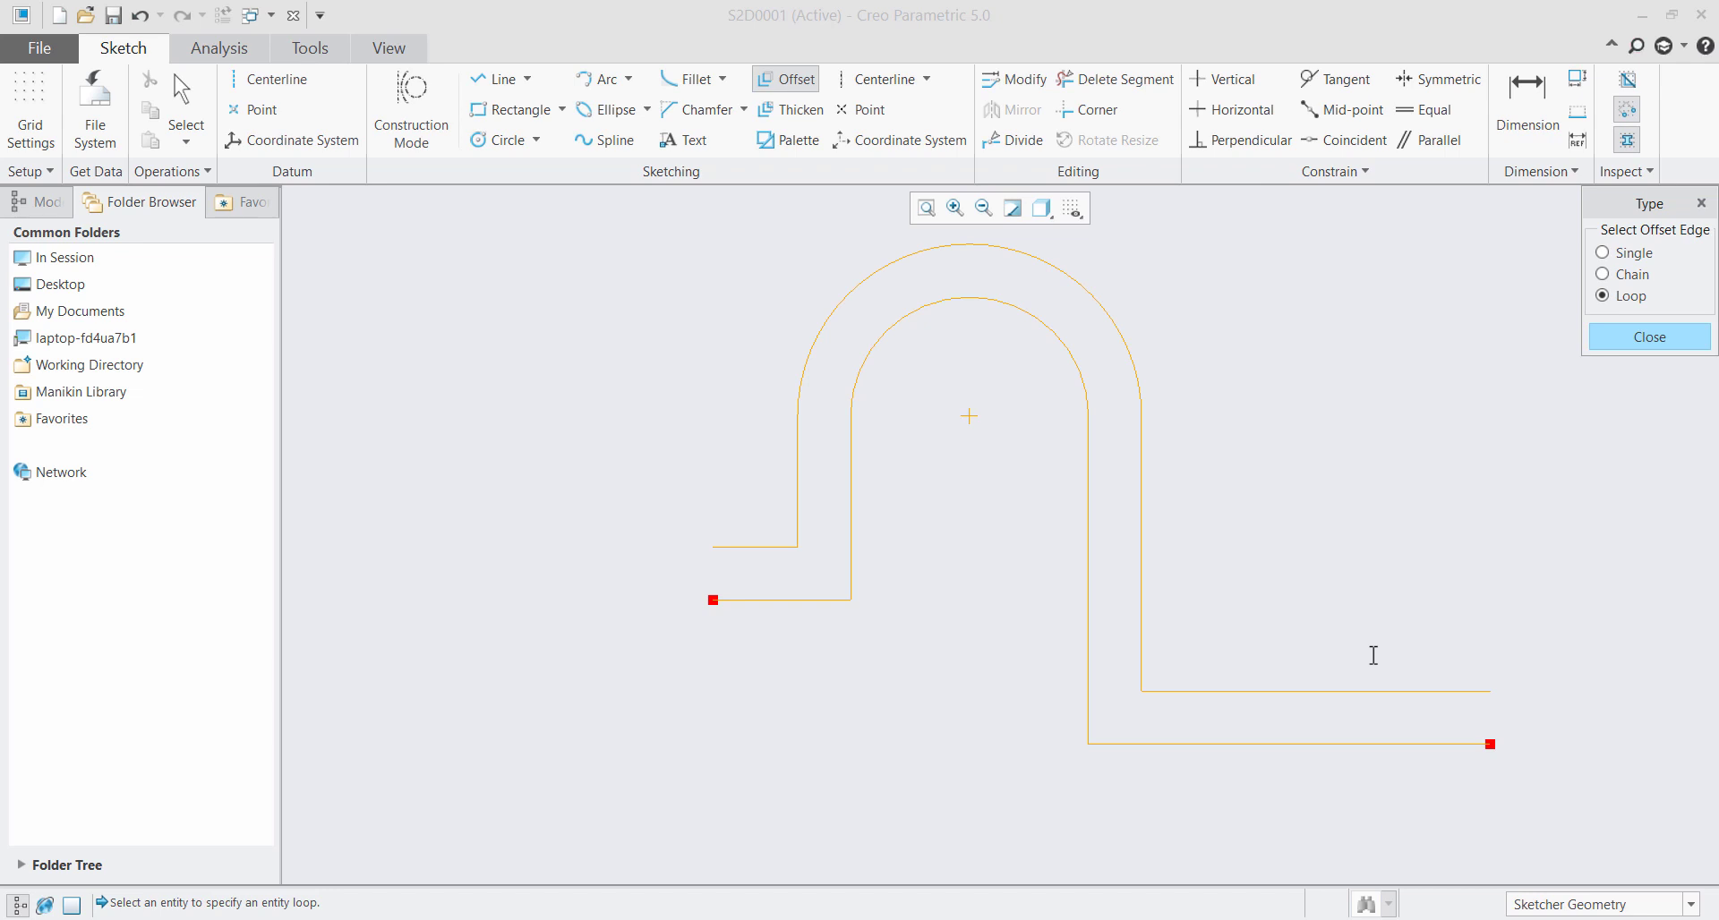
middle_click(1362, 615)
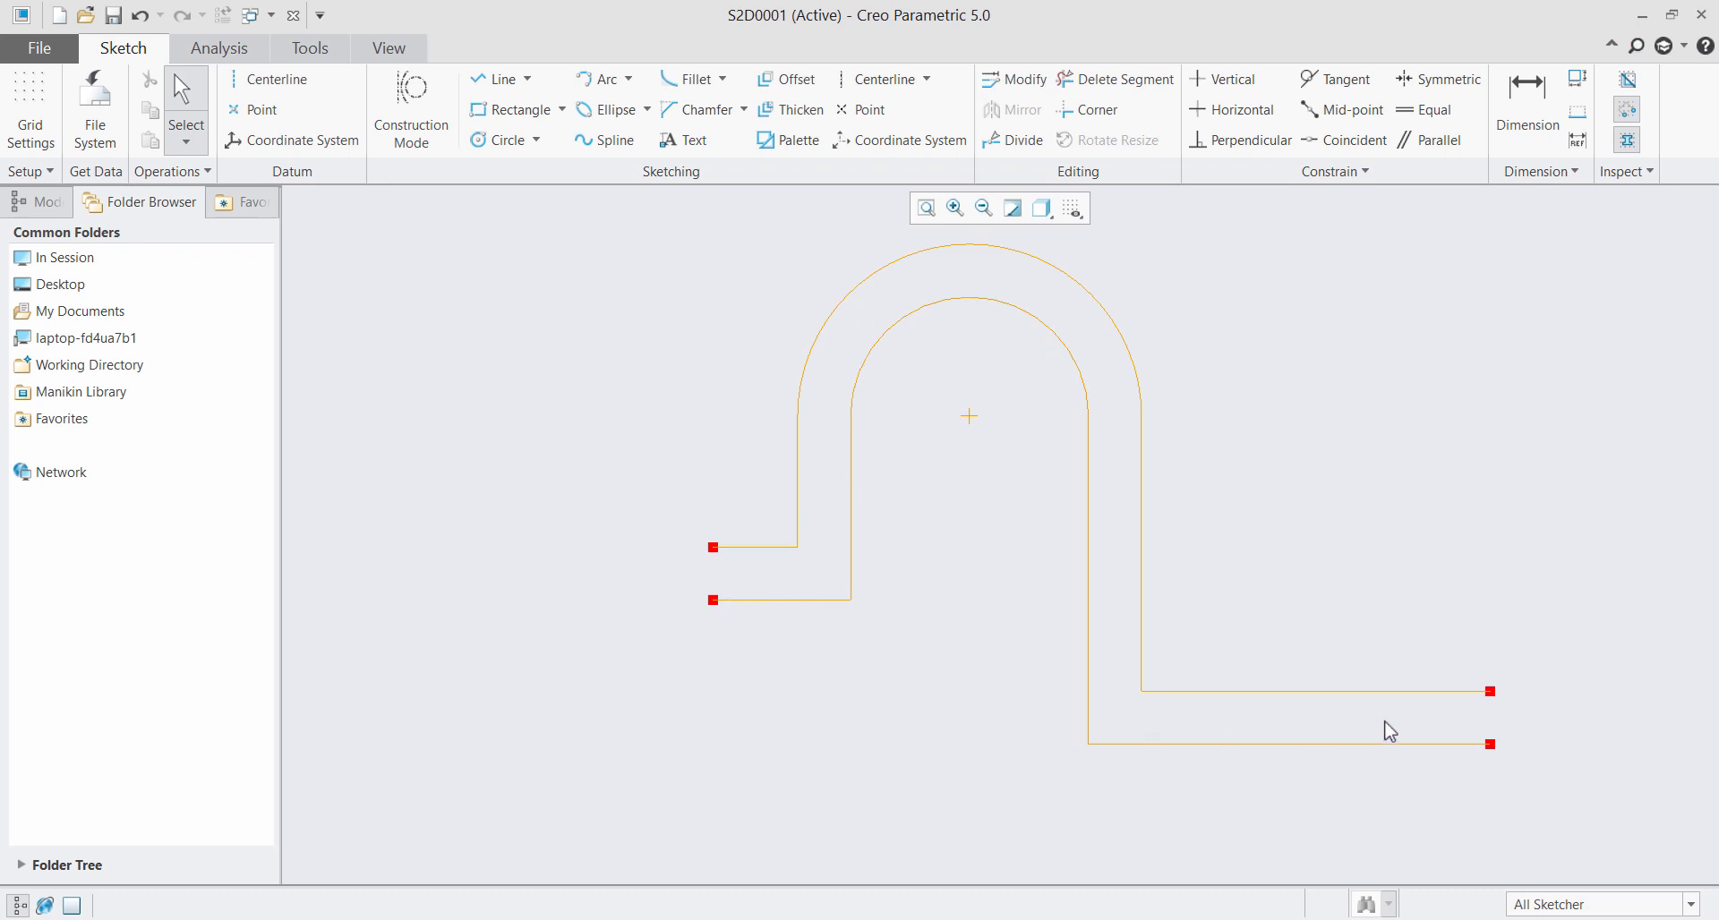
Delete the arched profile and its offset copy from the sketch
click(1607, 832)
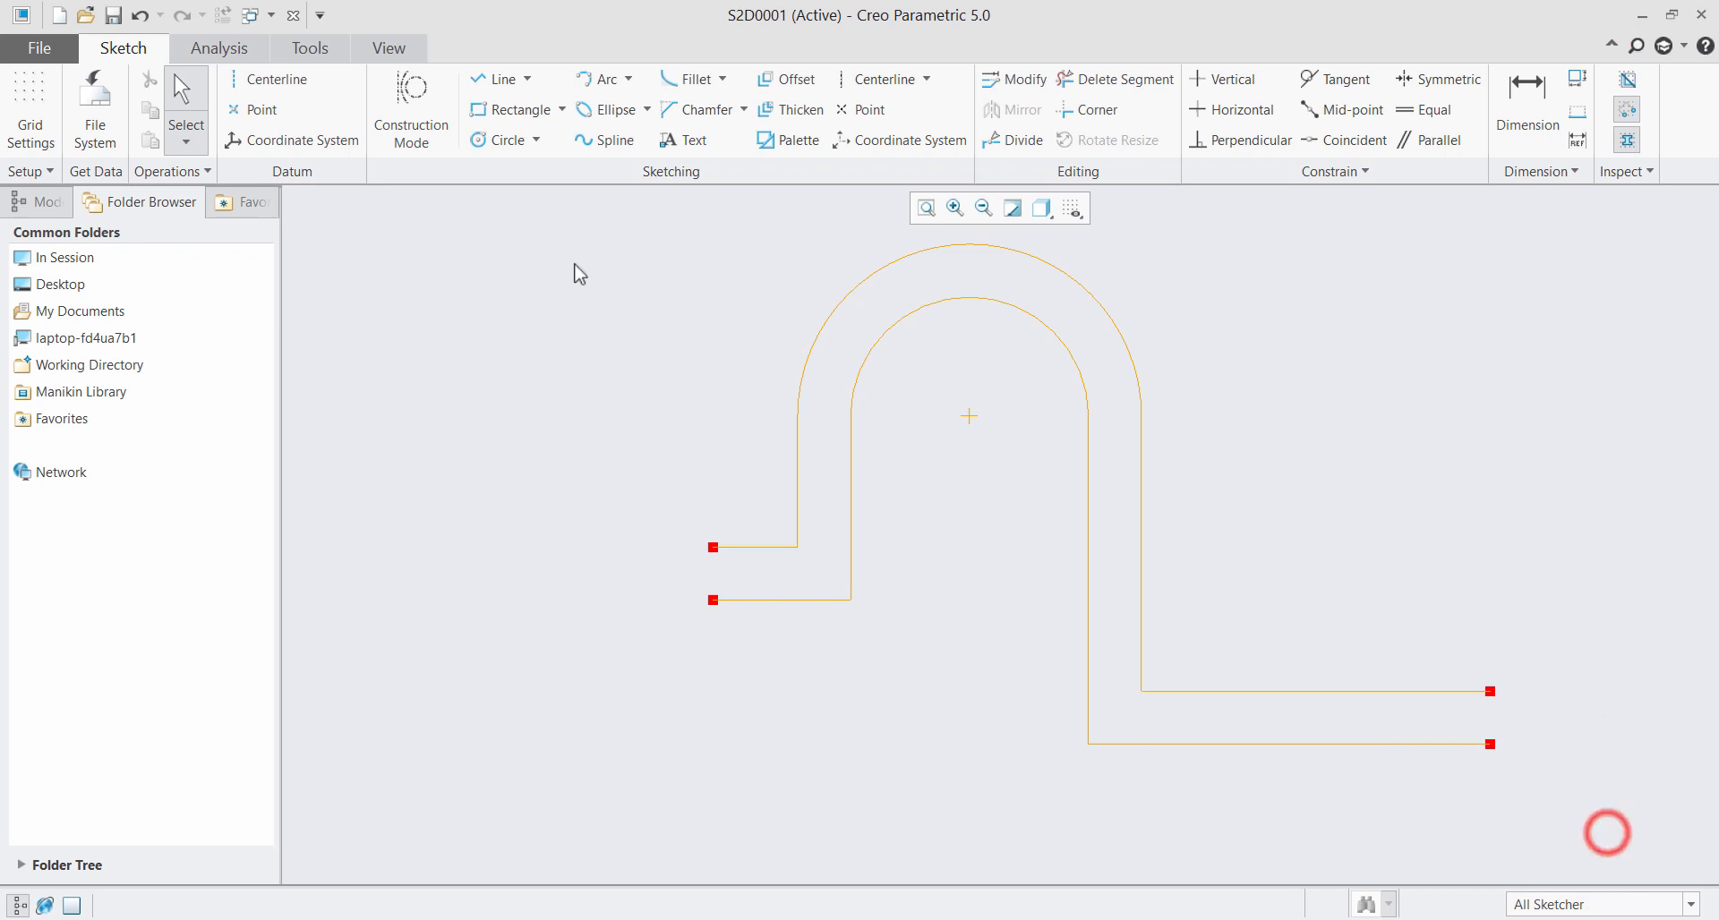
key(ctrl+a)
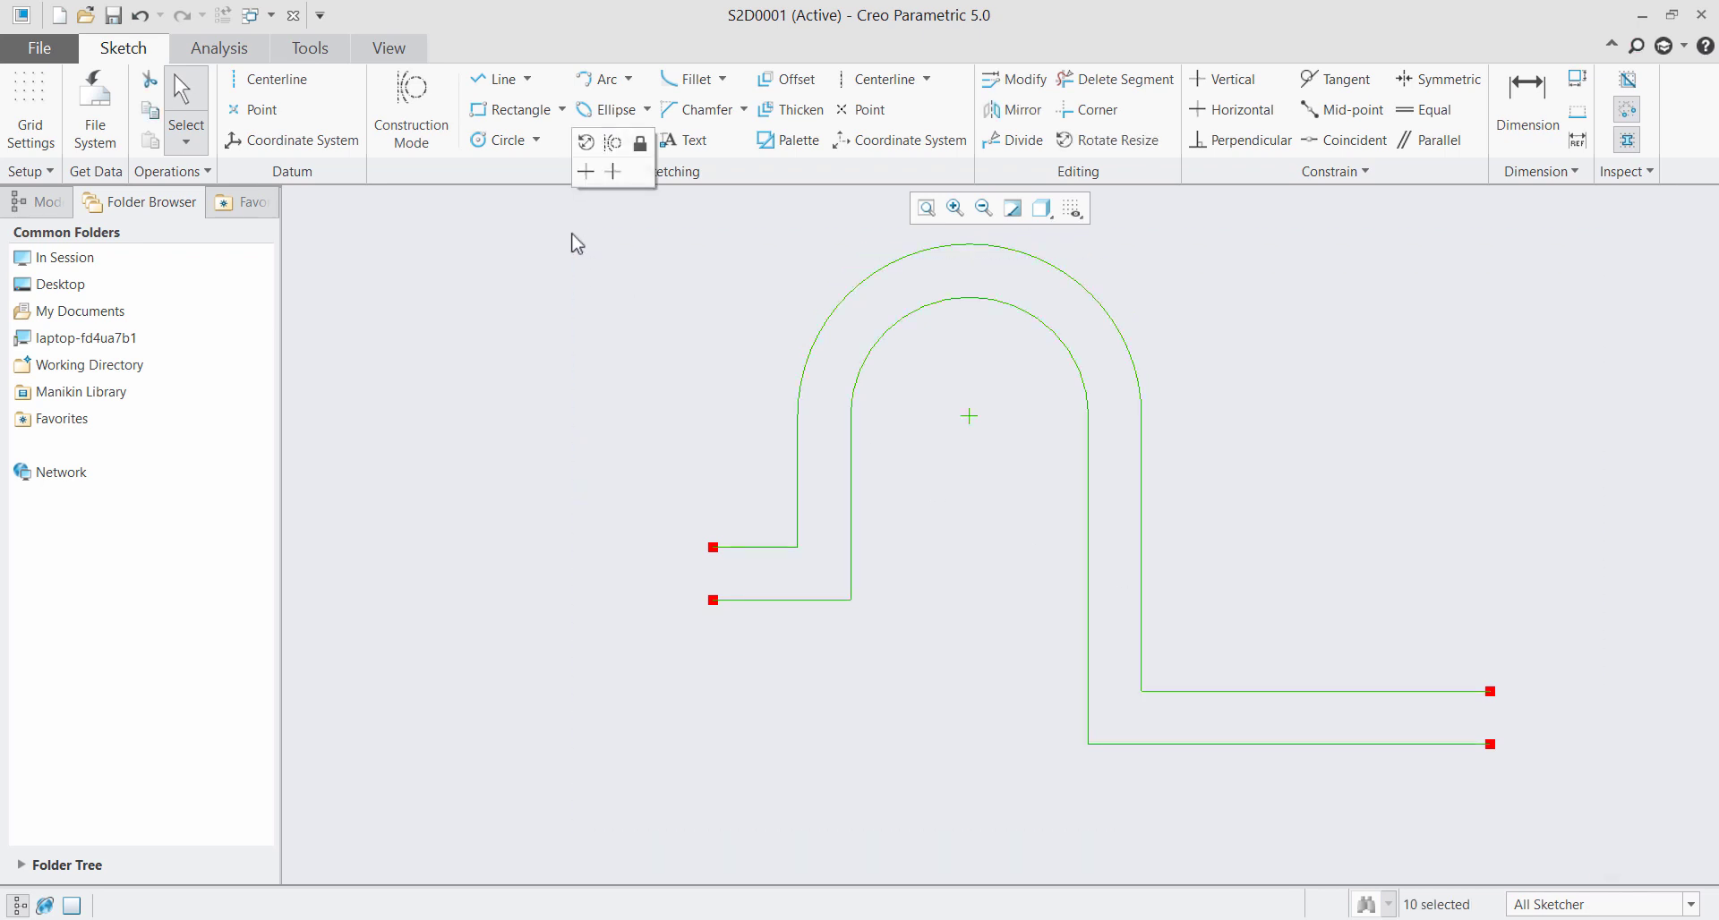
key(Delete)
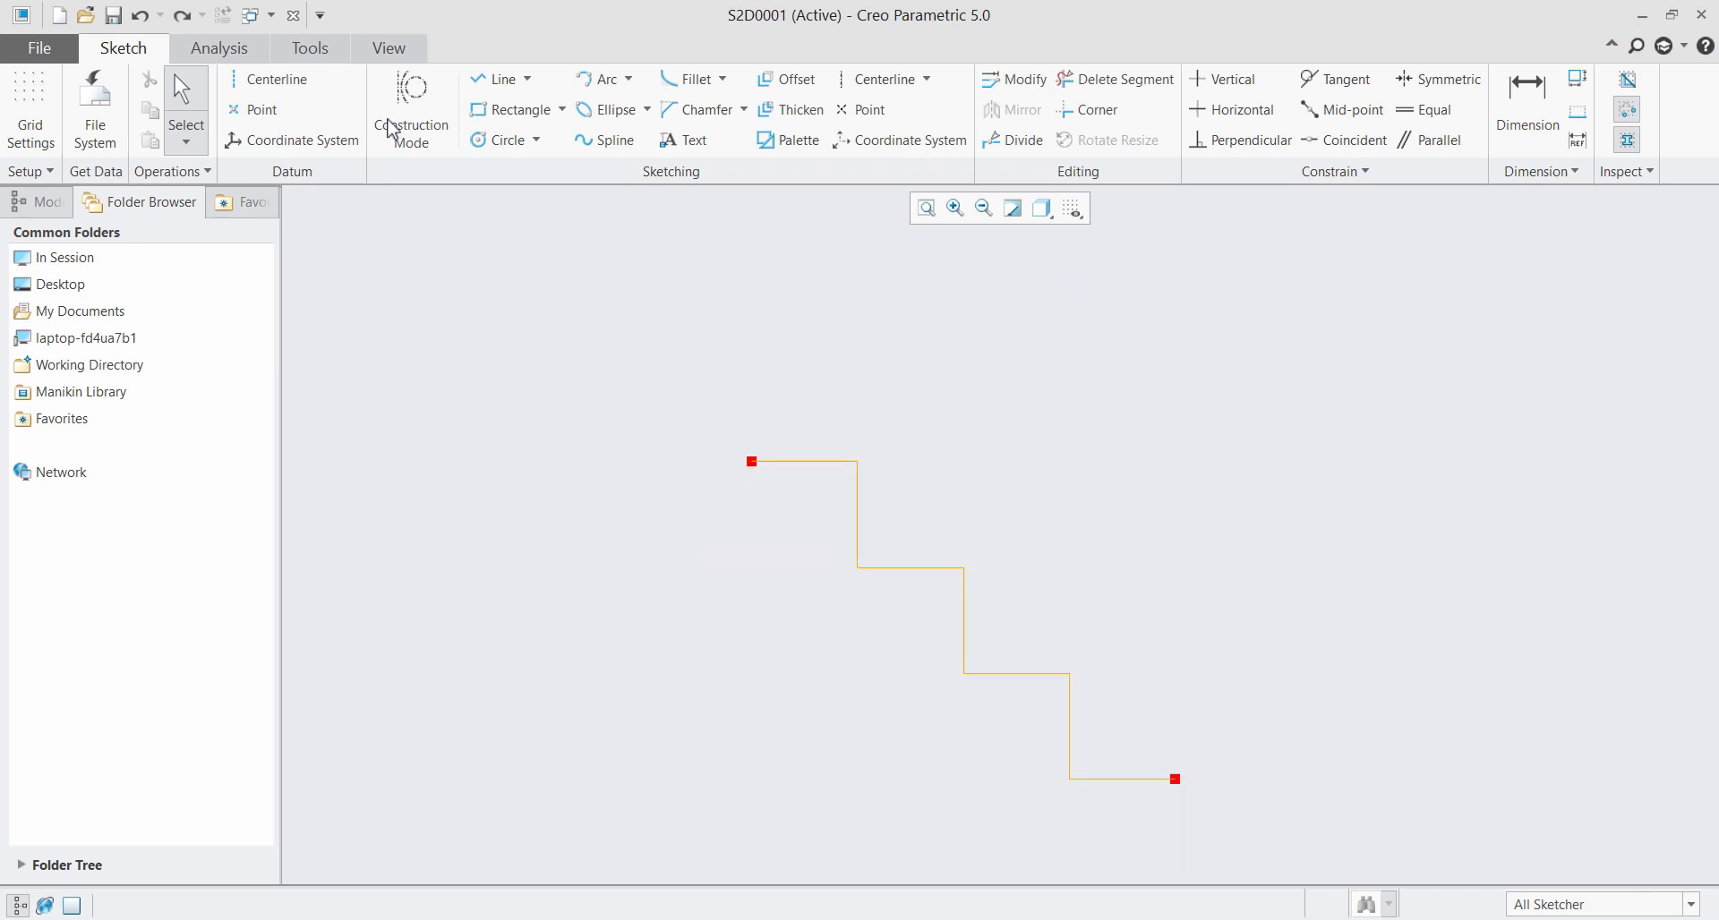
Replace the staircase chain with a single horizontal line
click(936, 214)
drag(1415, 414, 615, 810)
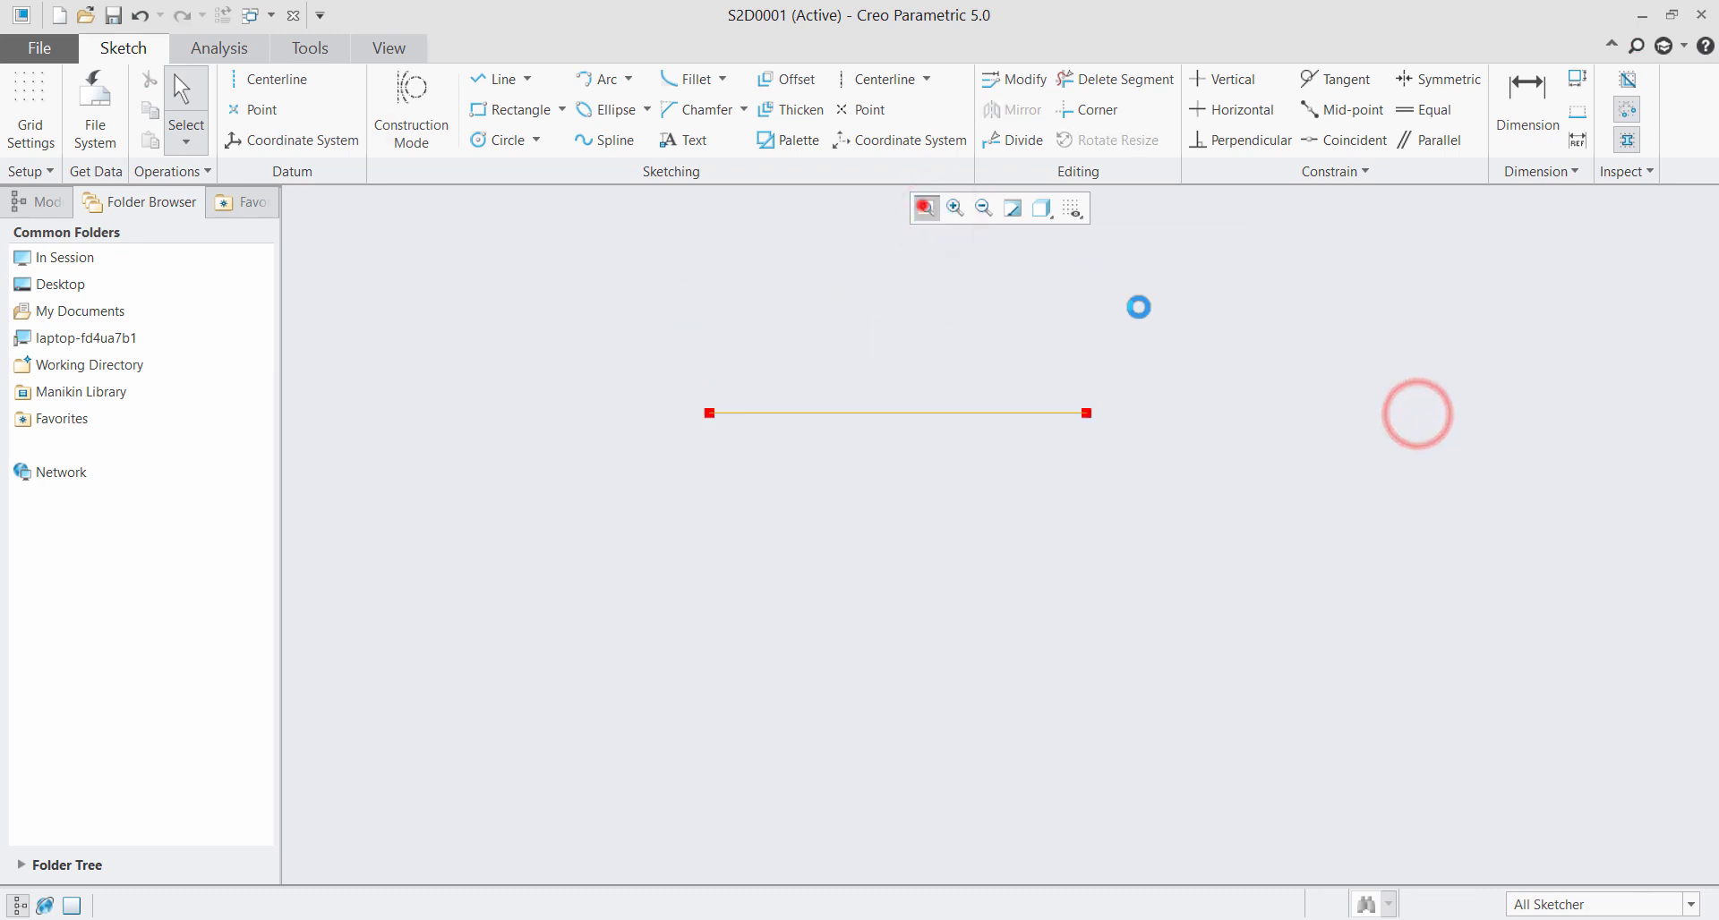
Turn on the dimensions display and set the horizontal line's length to 10
click(1072, 208)
click(1200, 261)
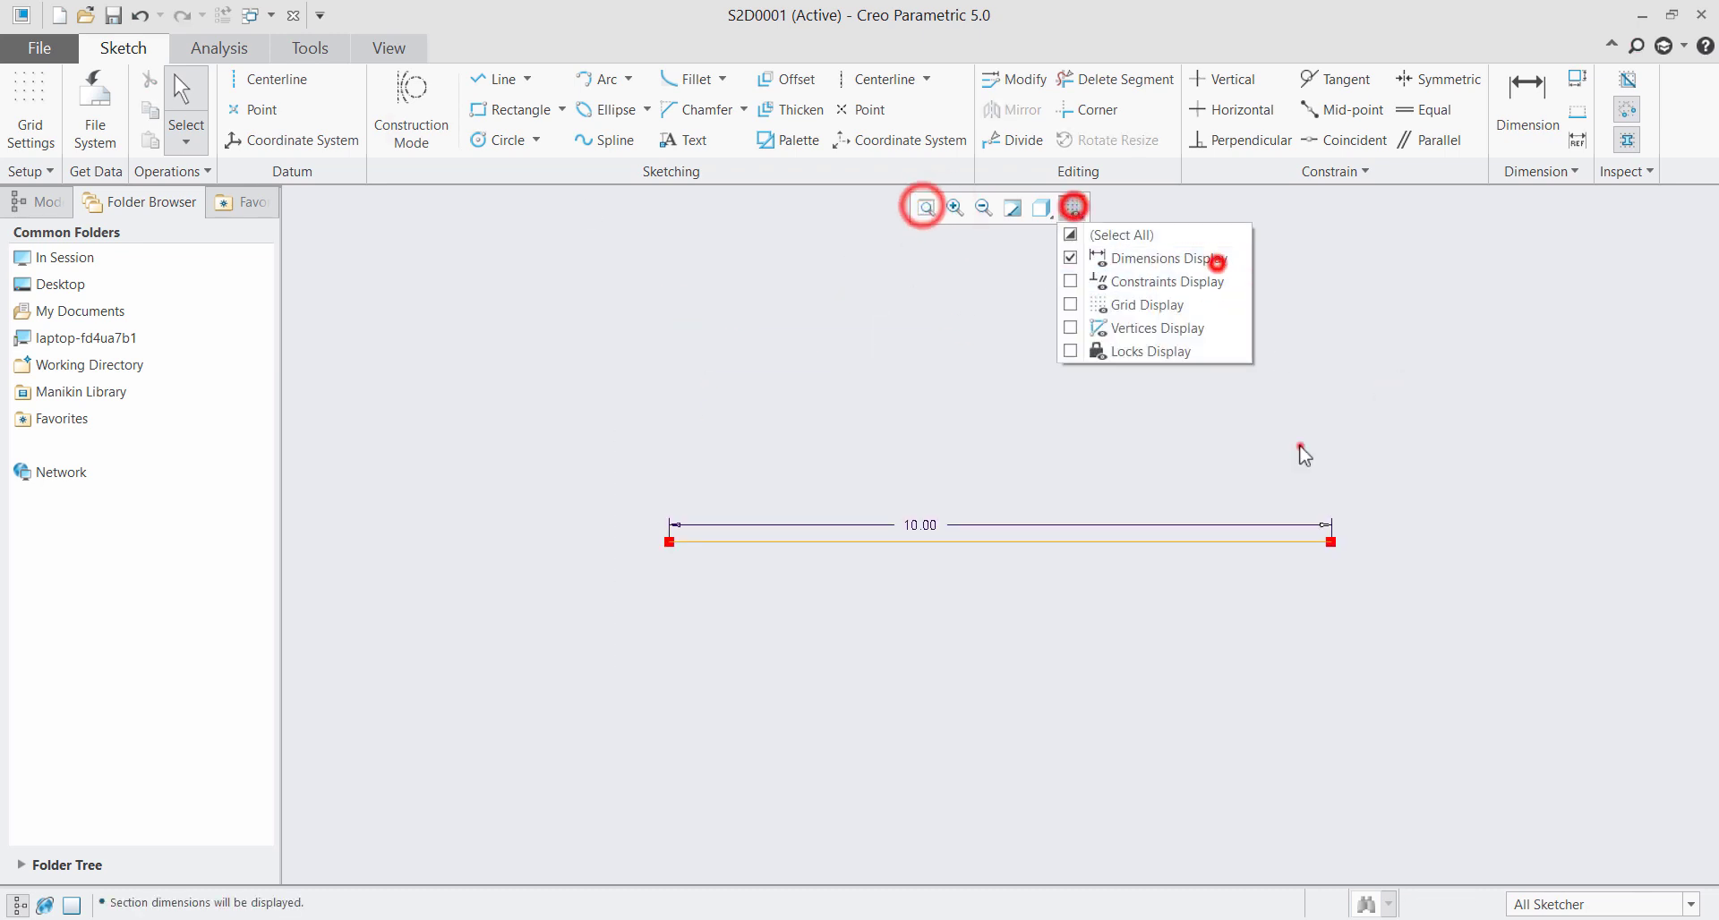
click(1300, 446)
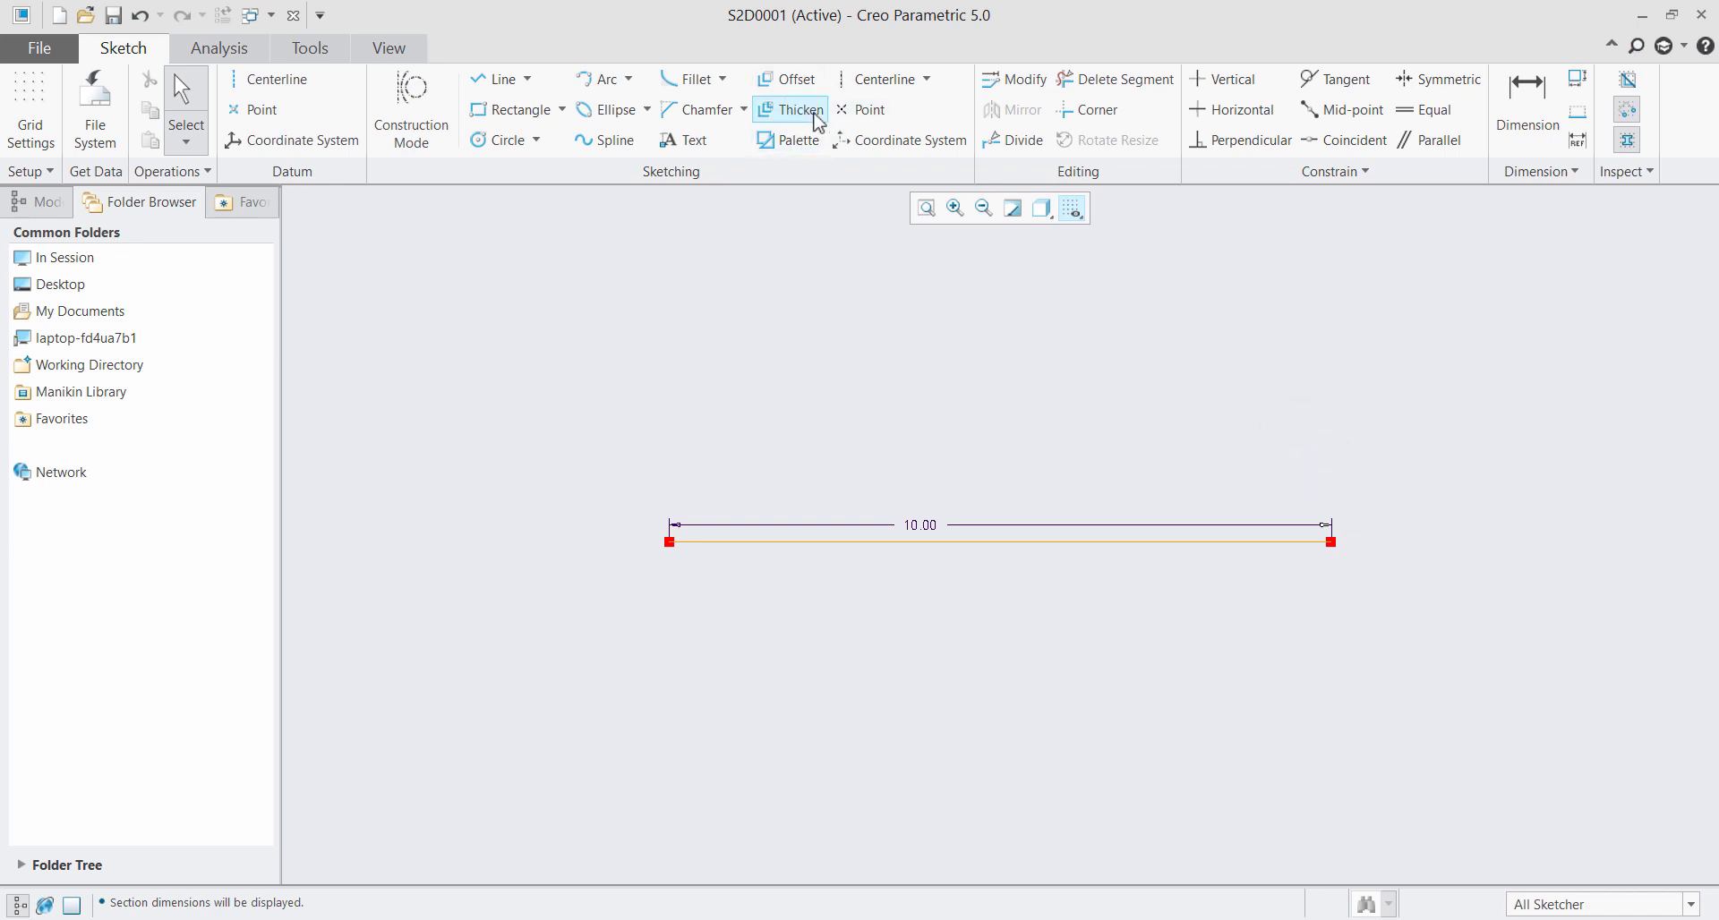
click(873, 359)
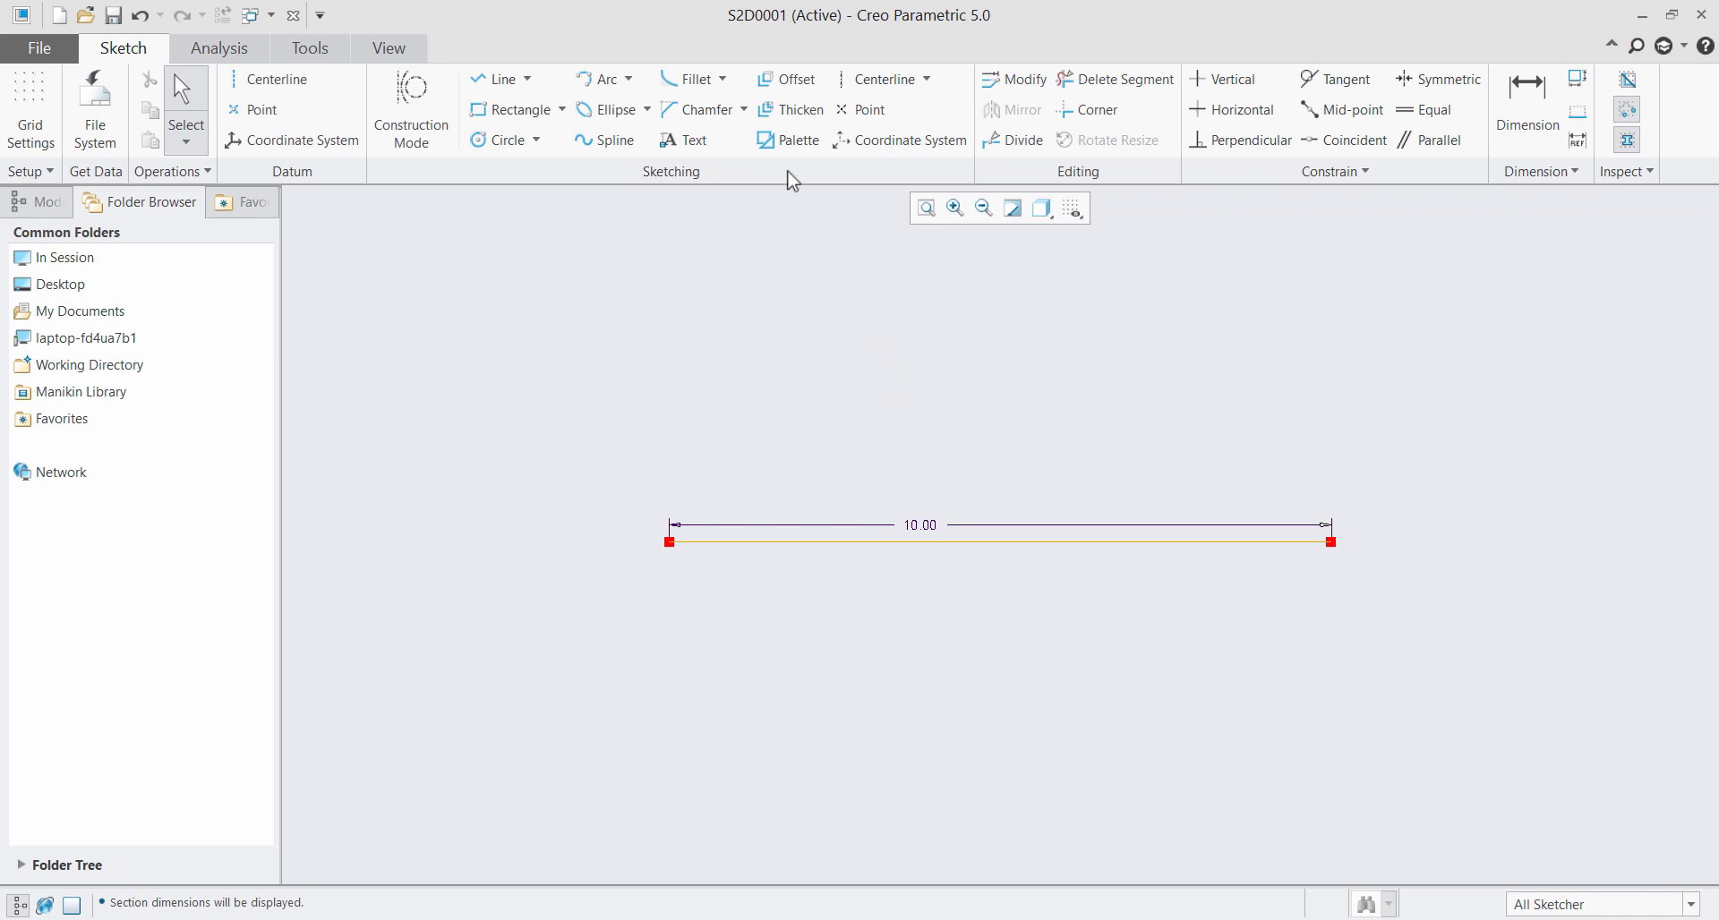
Thicken the horizontal line by 3 with the Single option and Open ends, offset 1.5 in the arrow direction, and undo it
click(803, 117)
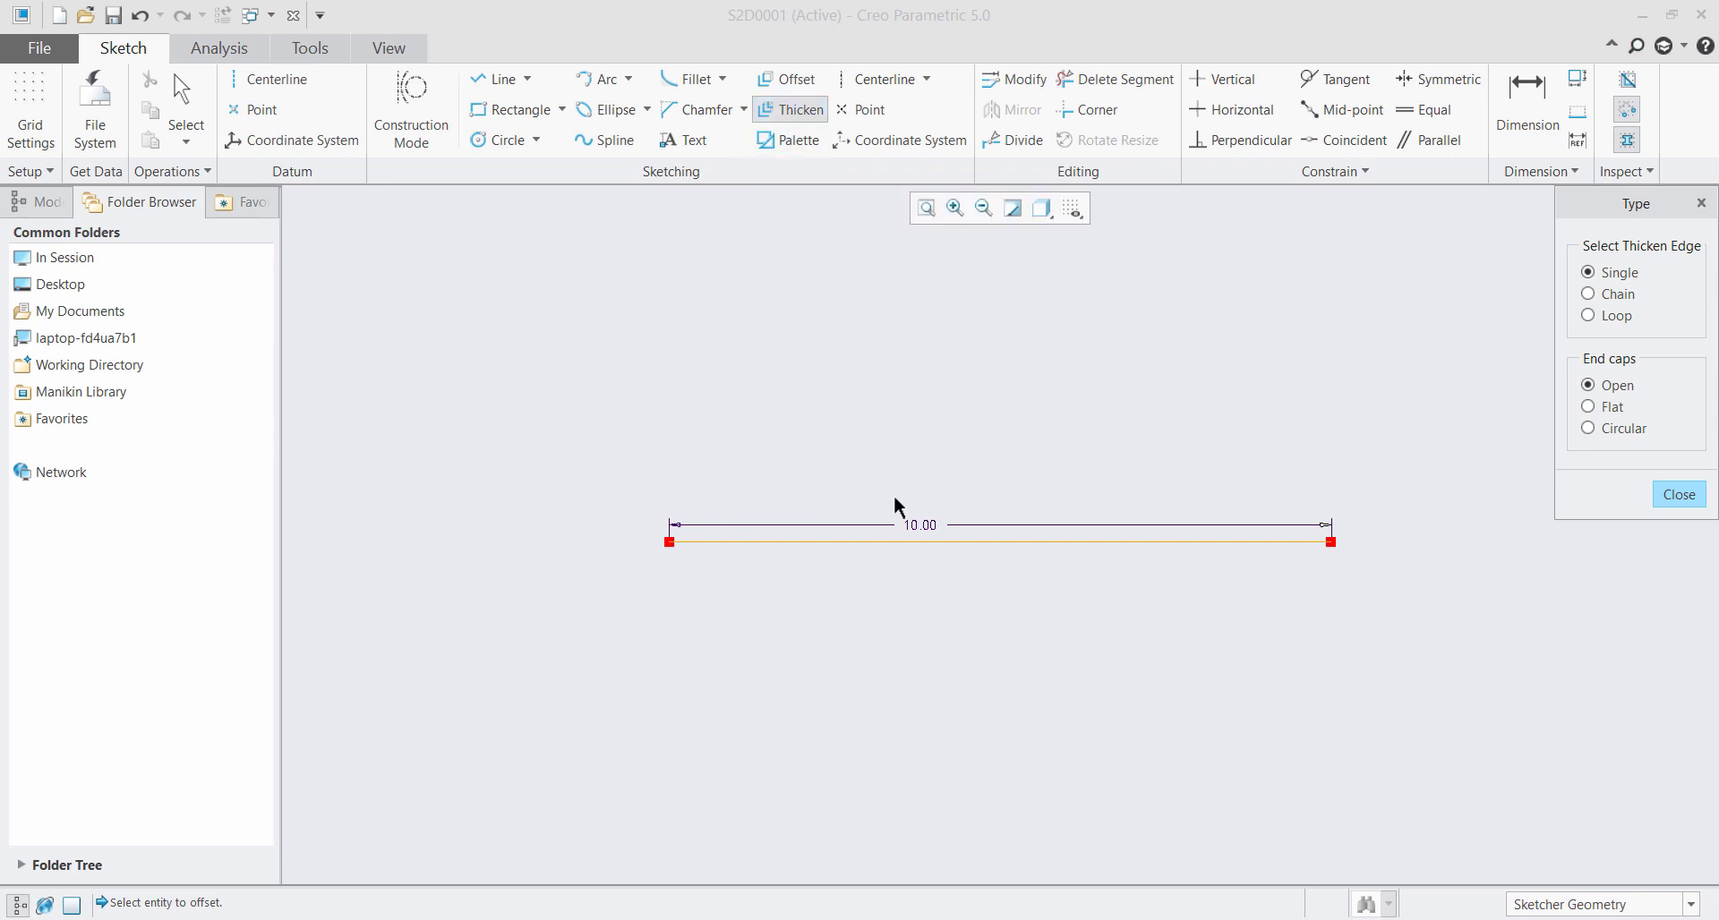
click(906, 541)
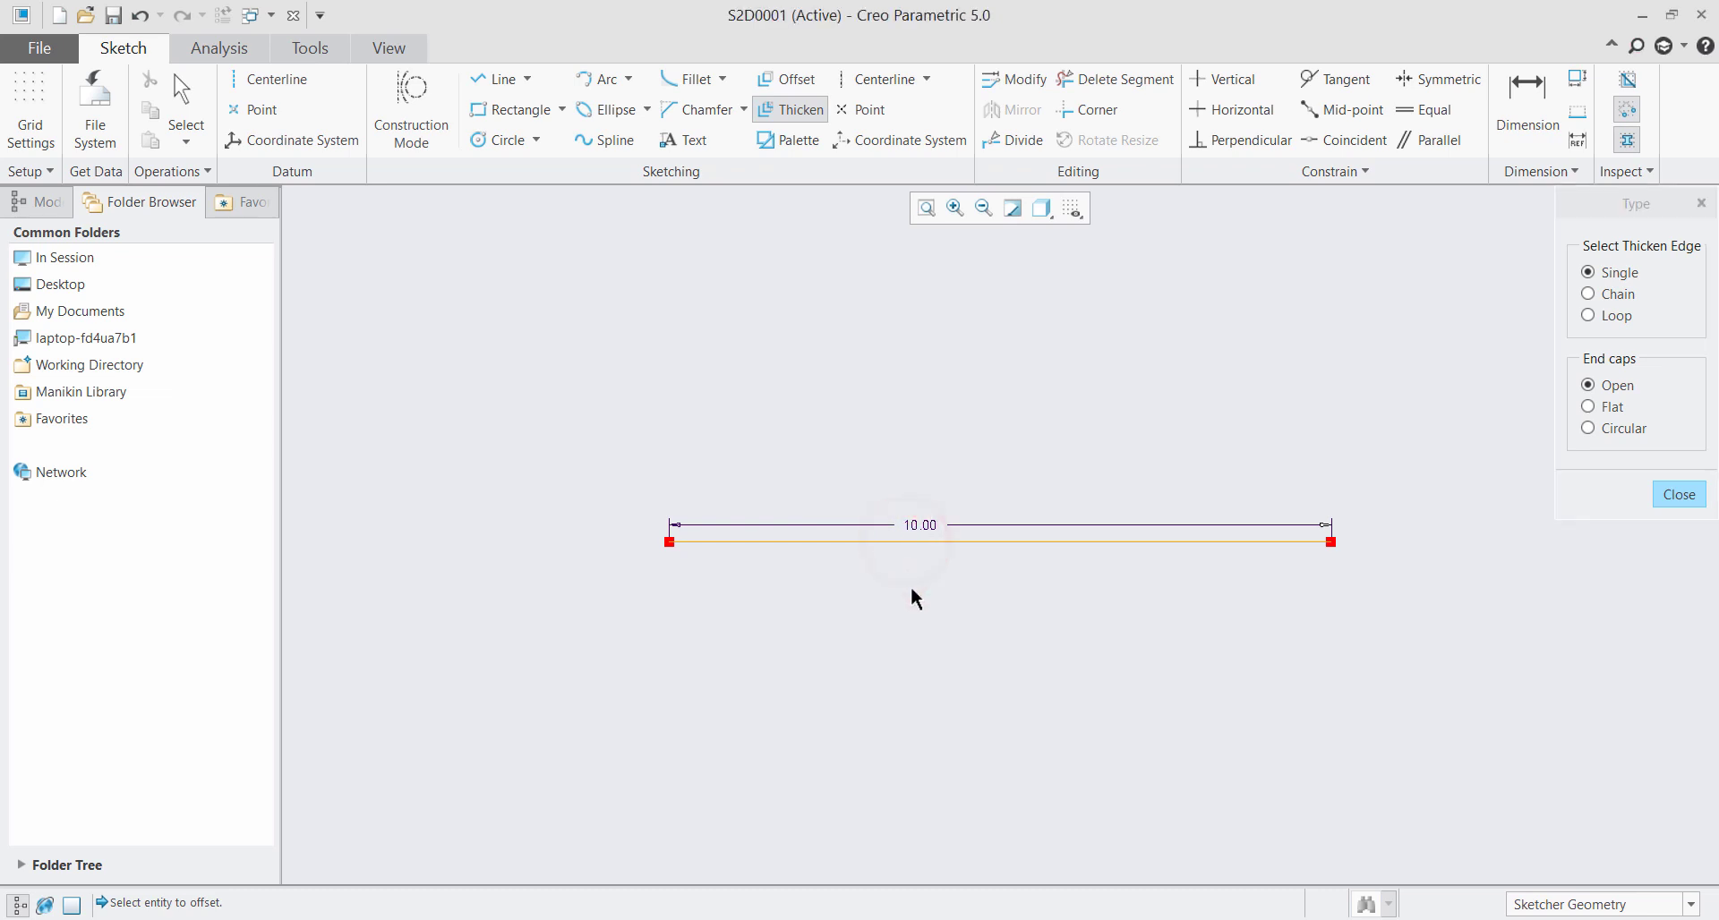
click(955, 541)
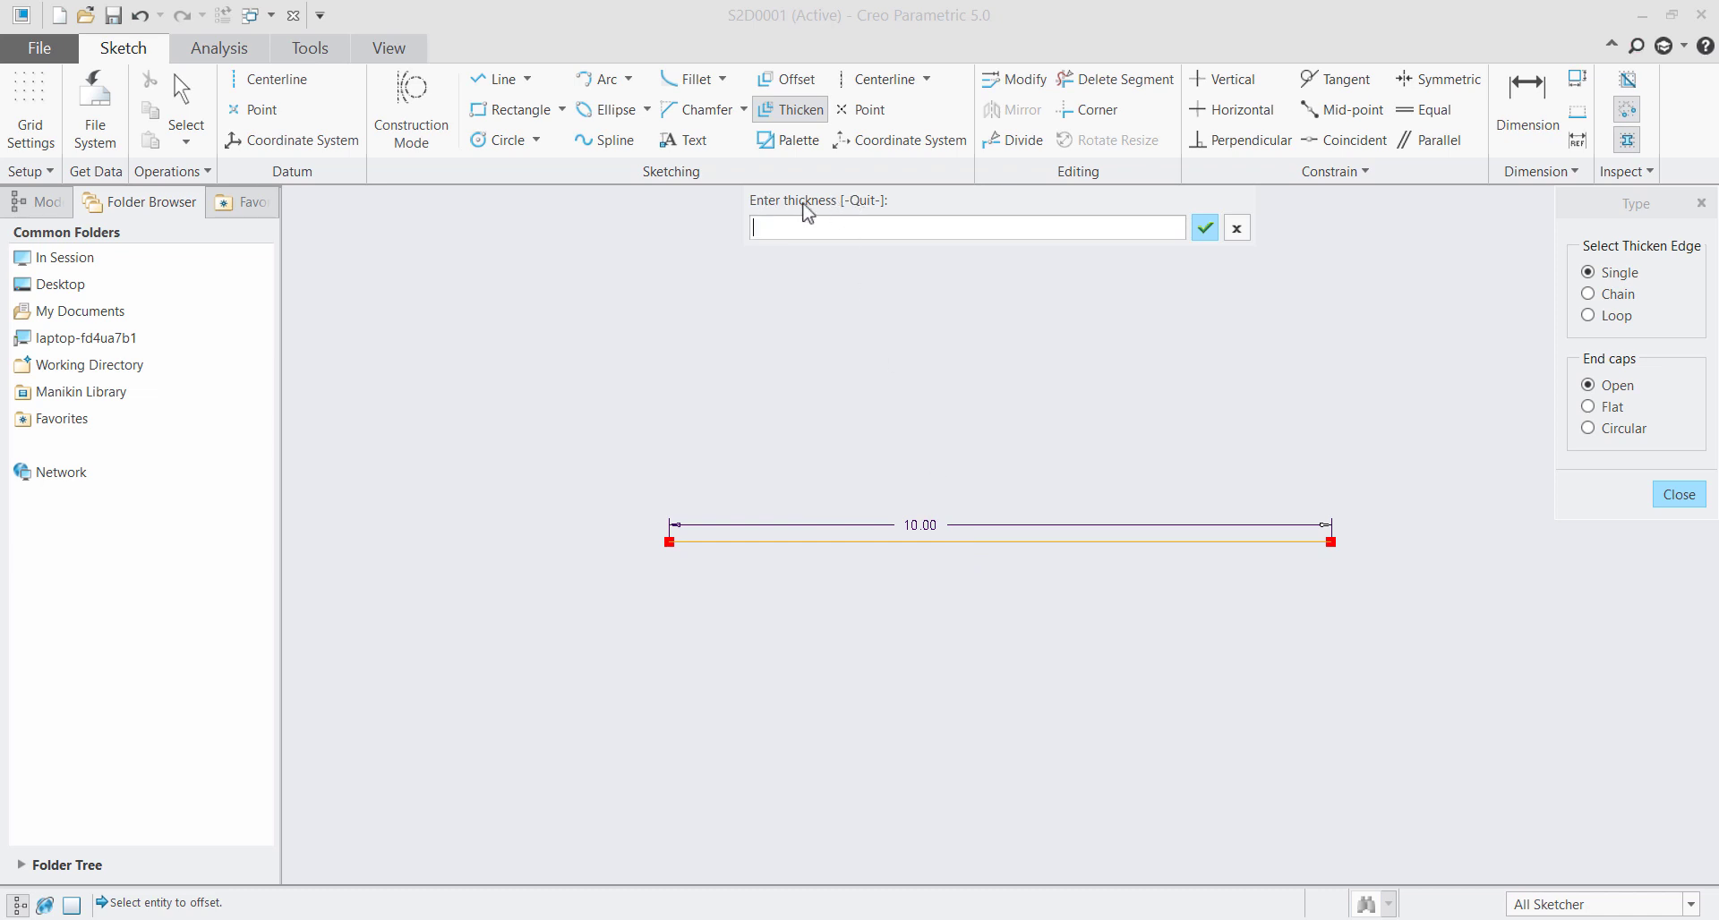
text(3)
key(Return)
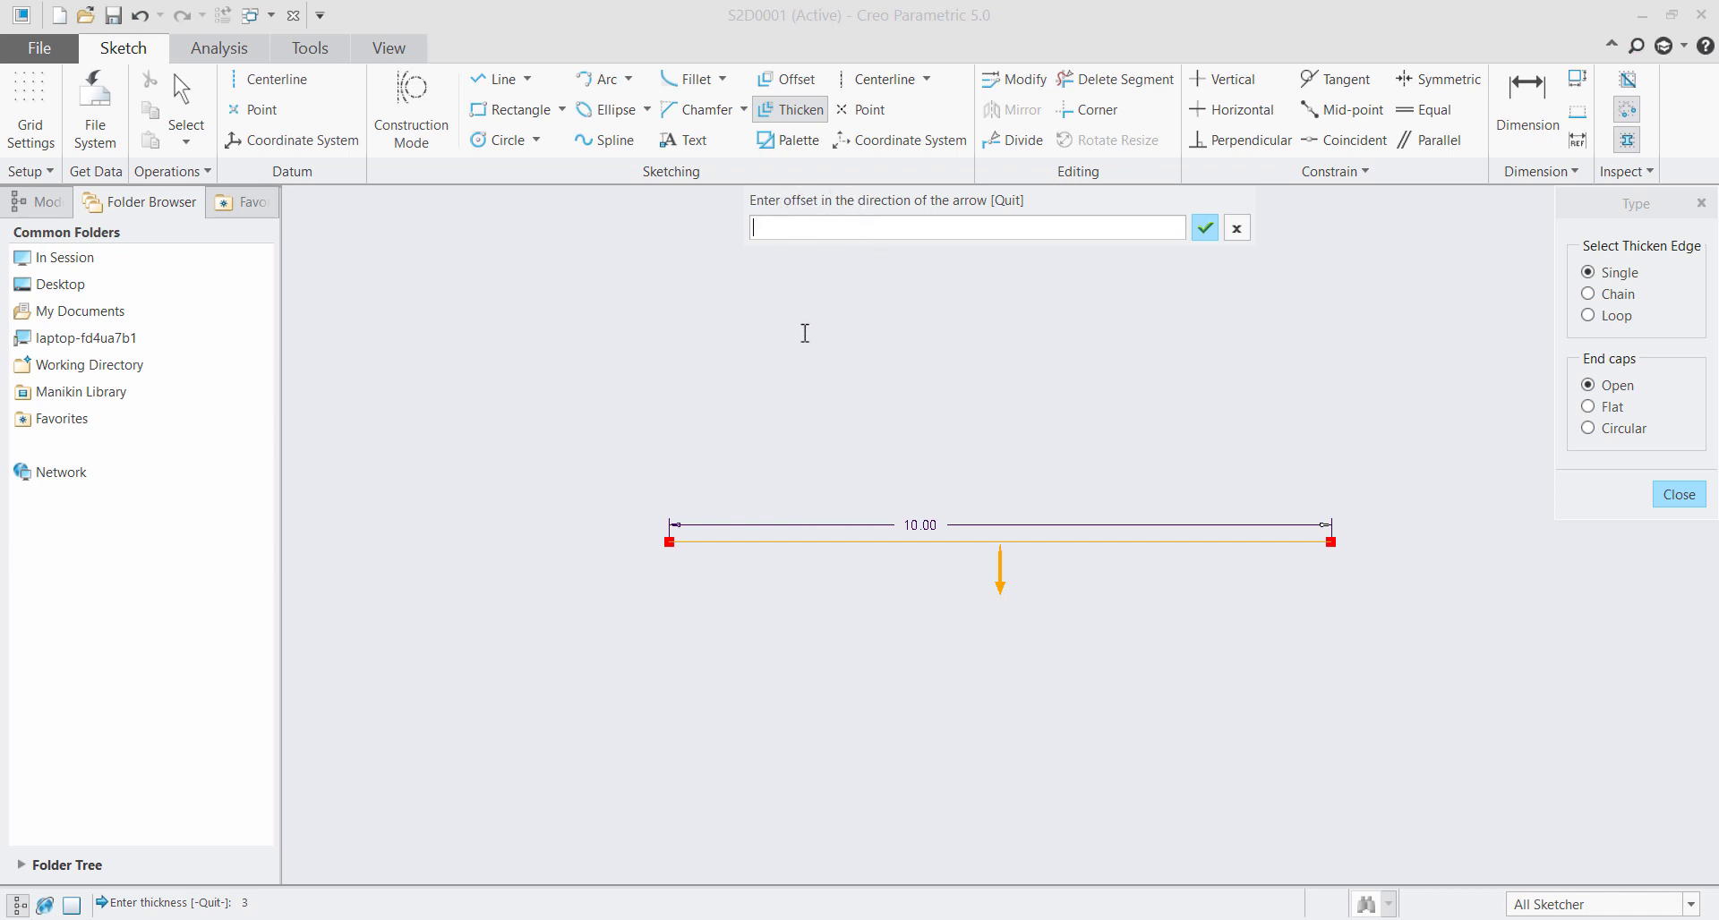
text(1.5)
key(Return)
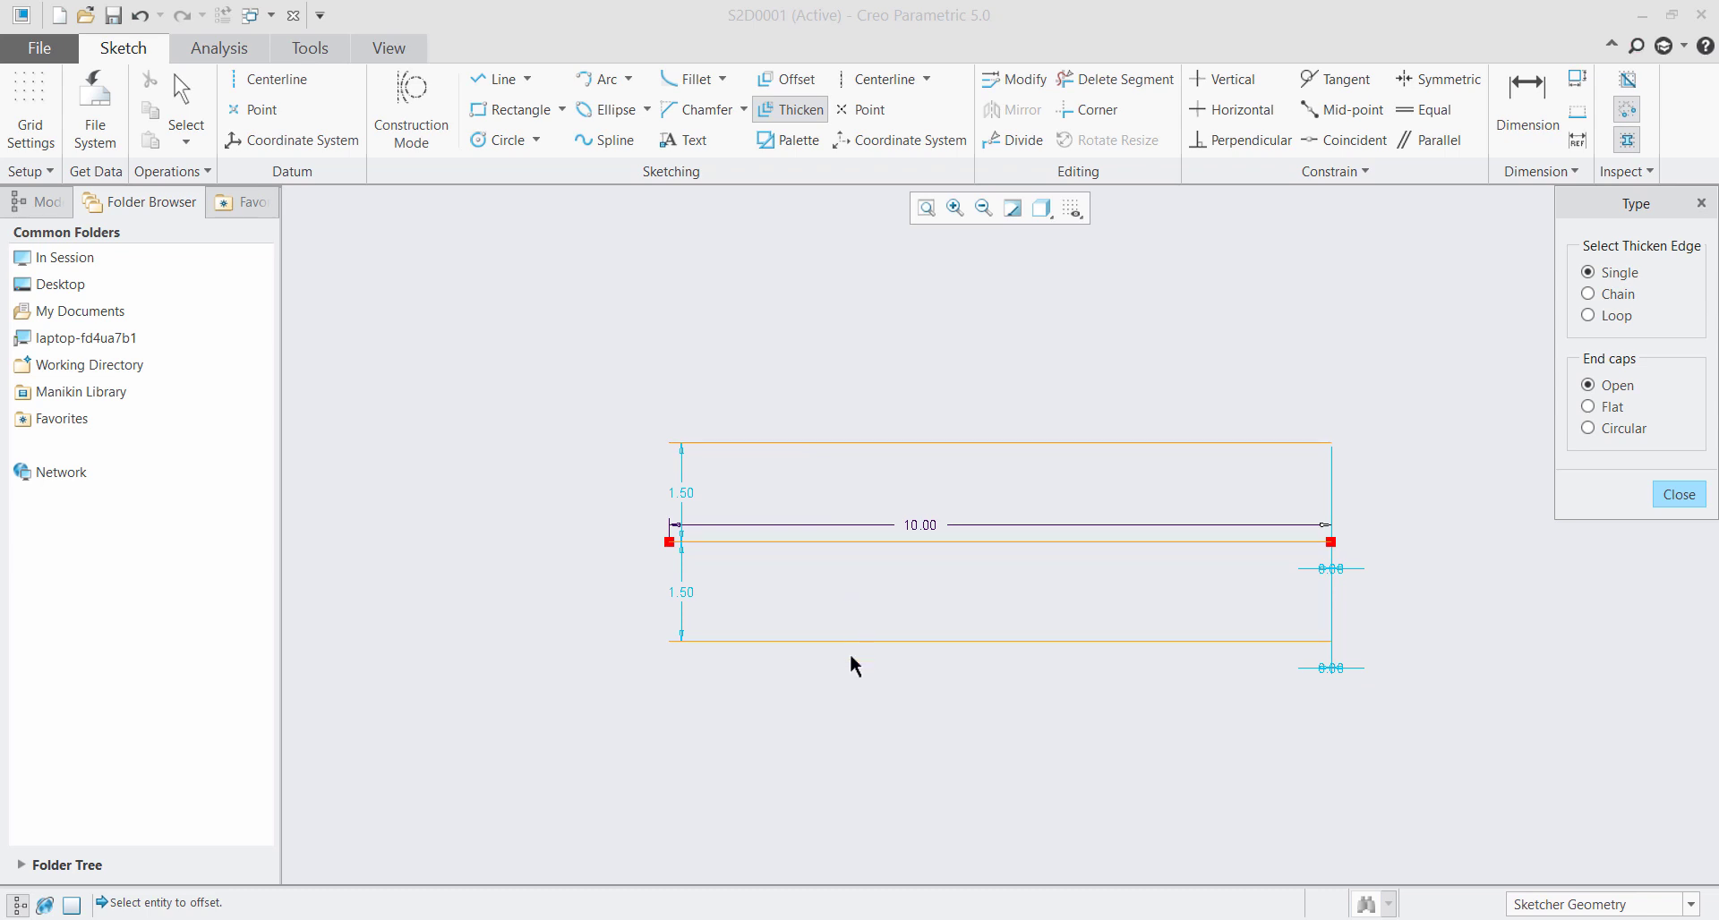
middle_click(850, 400)
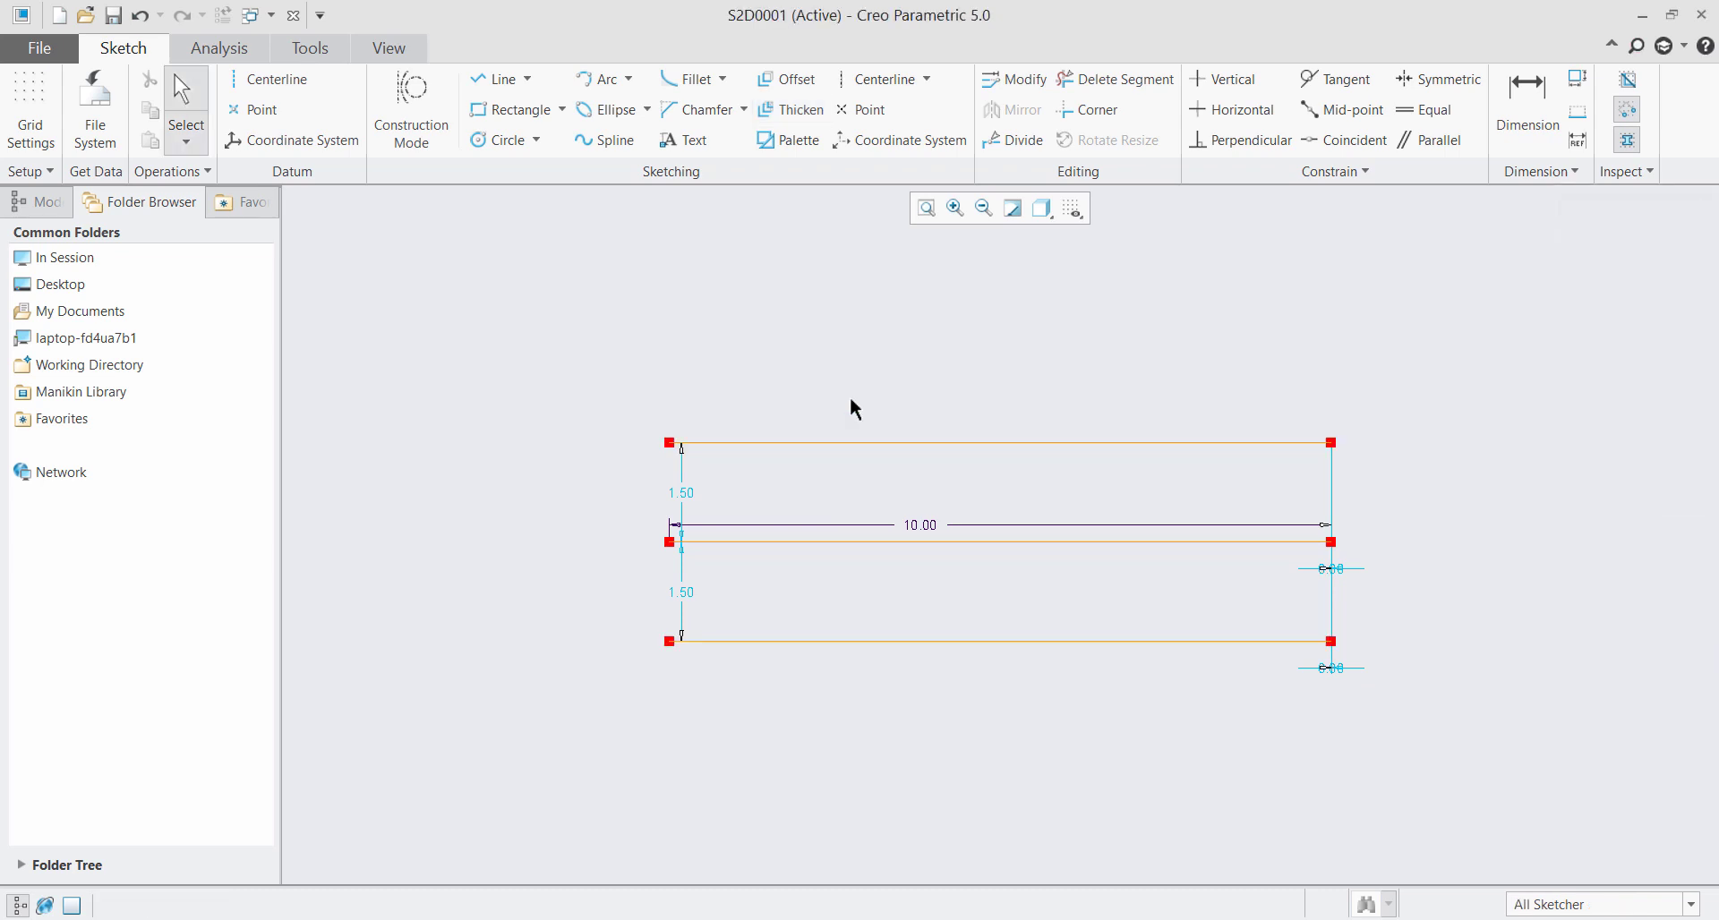
click(850, 400)
key(ctrl+z)
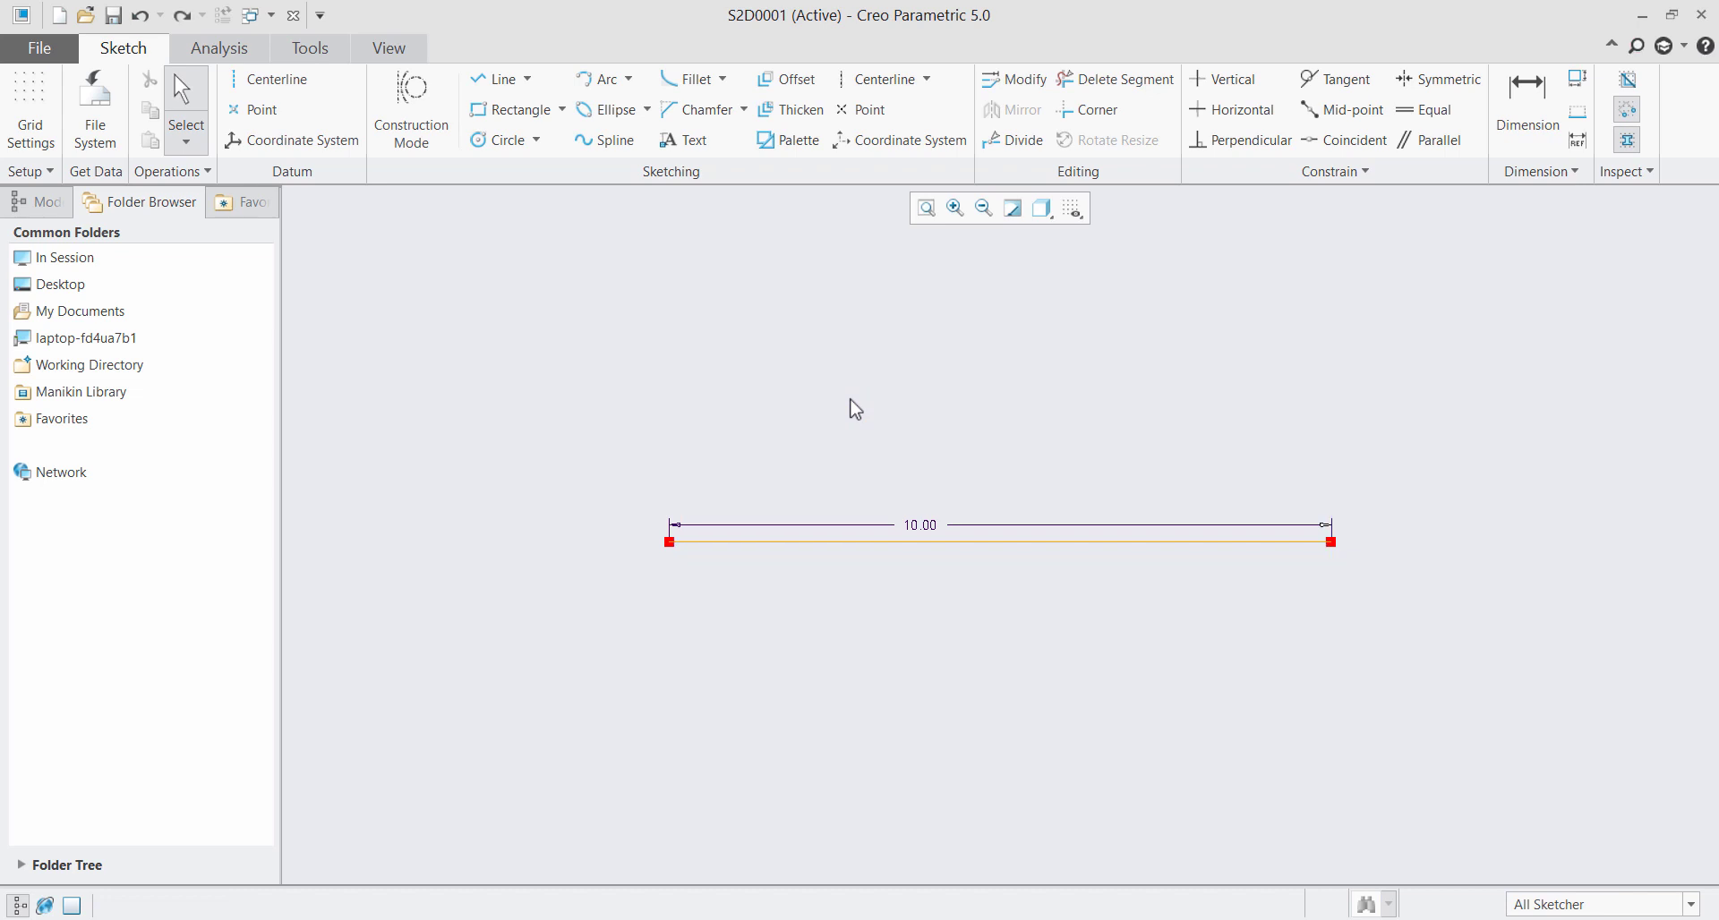
Thicken the horizontal line by 3 with a 1 offset in the arrow direction, using Single and Open ends, and undo it
click(793, 109)
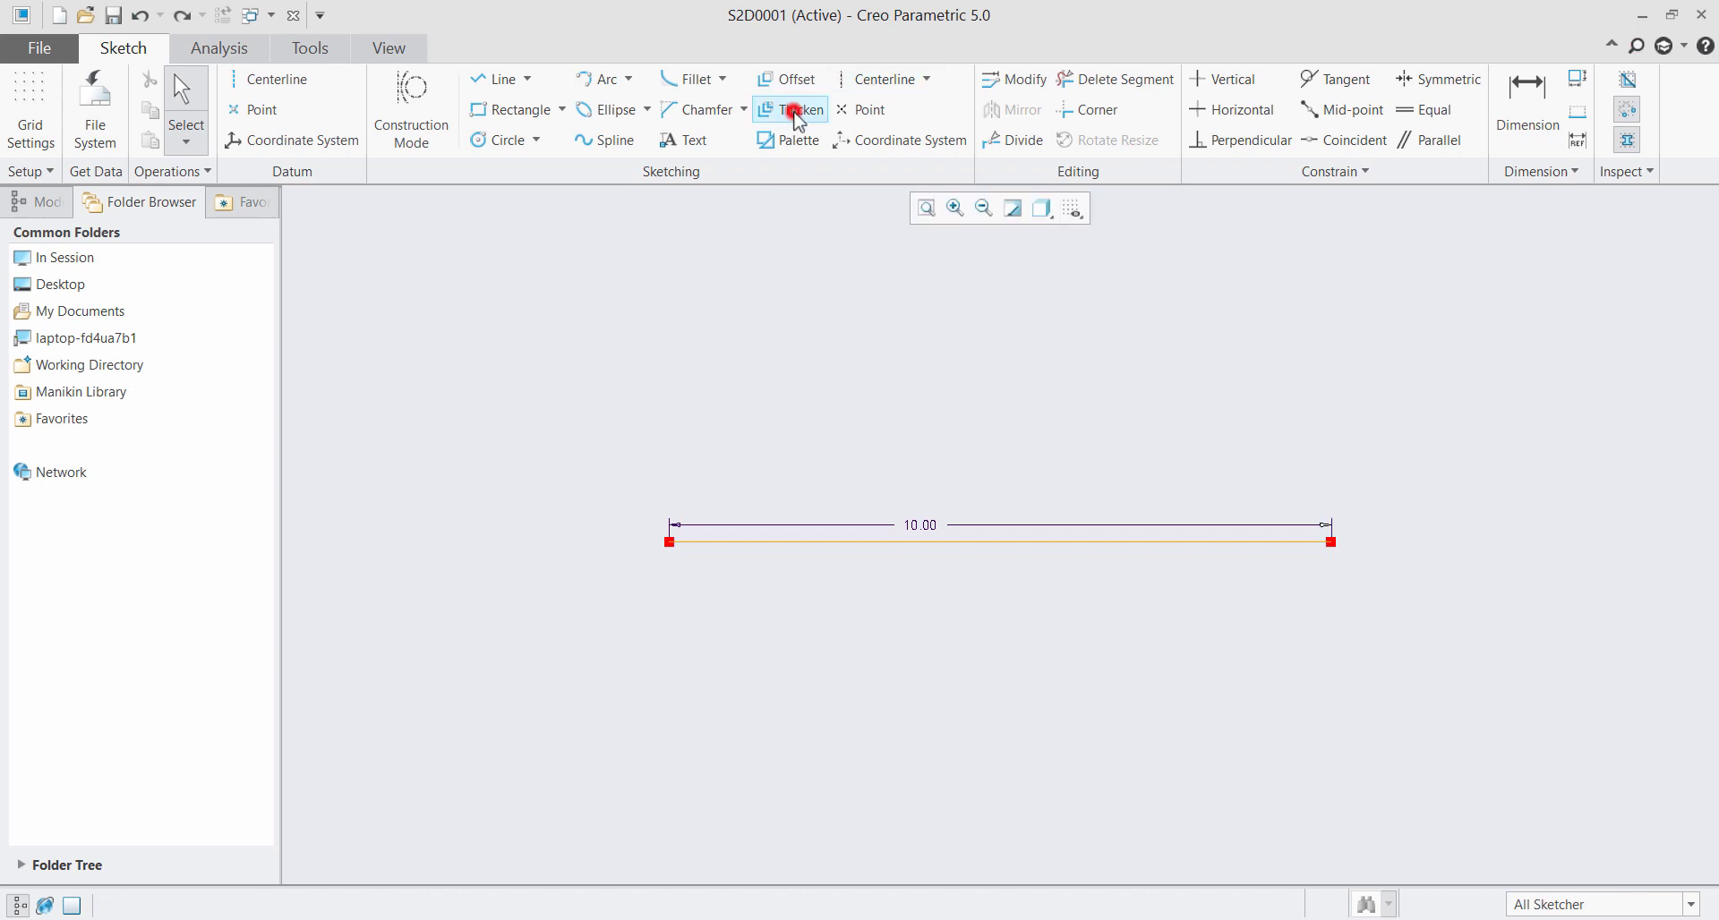
click(1088, 546)
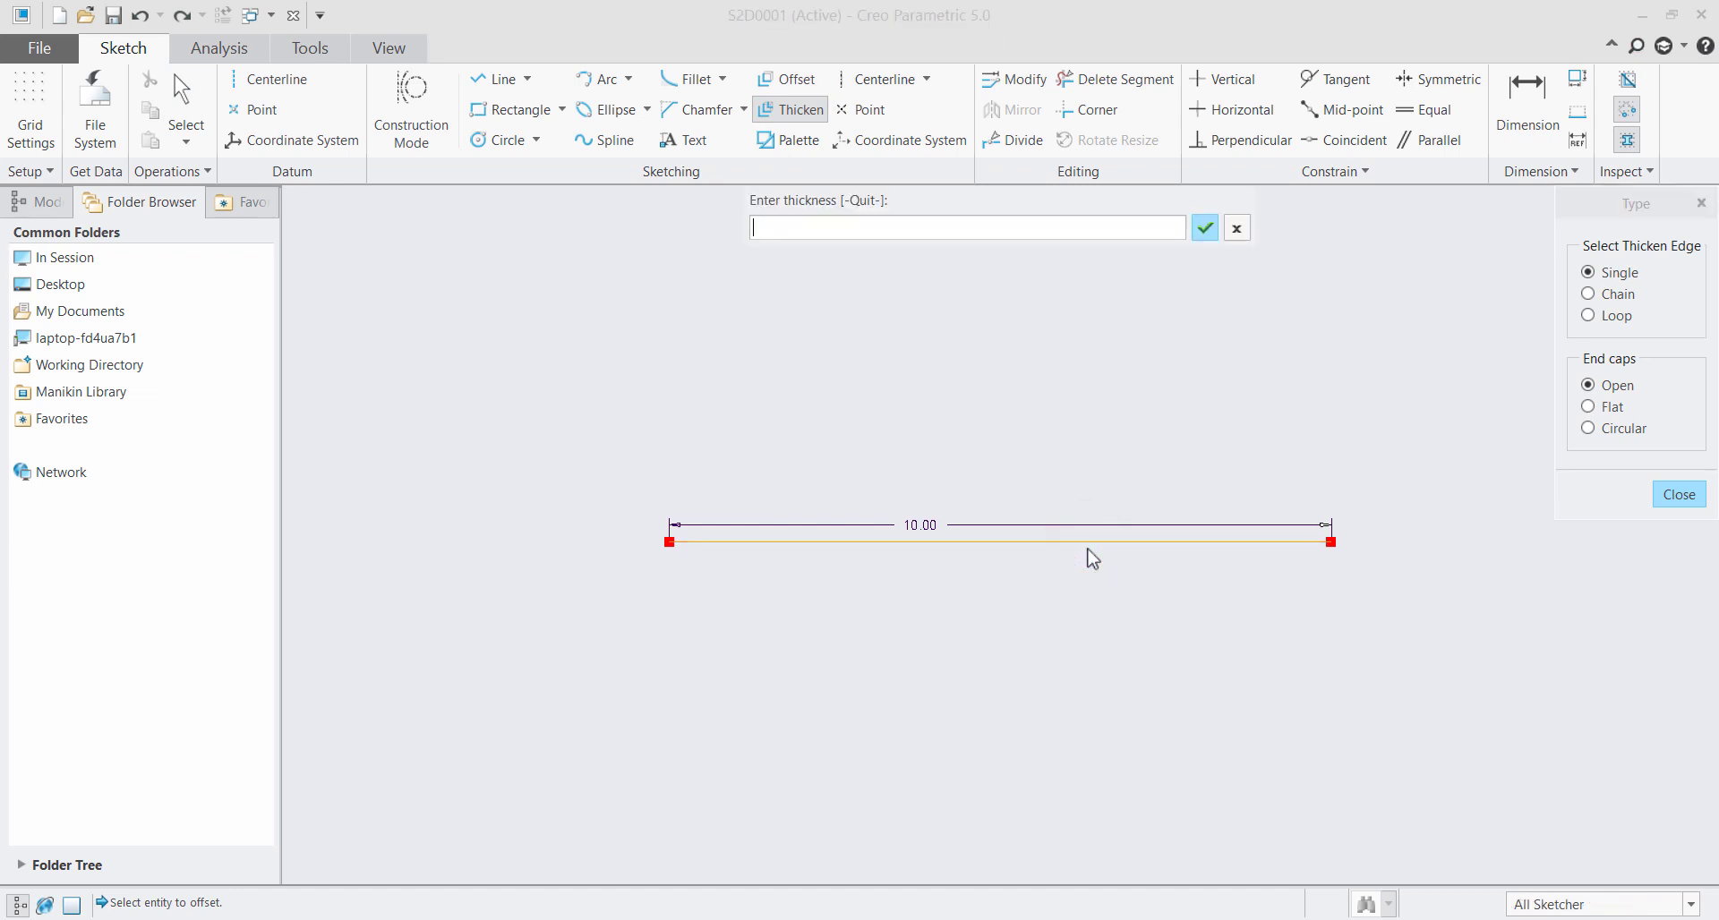
text(3)
key(Return)
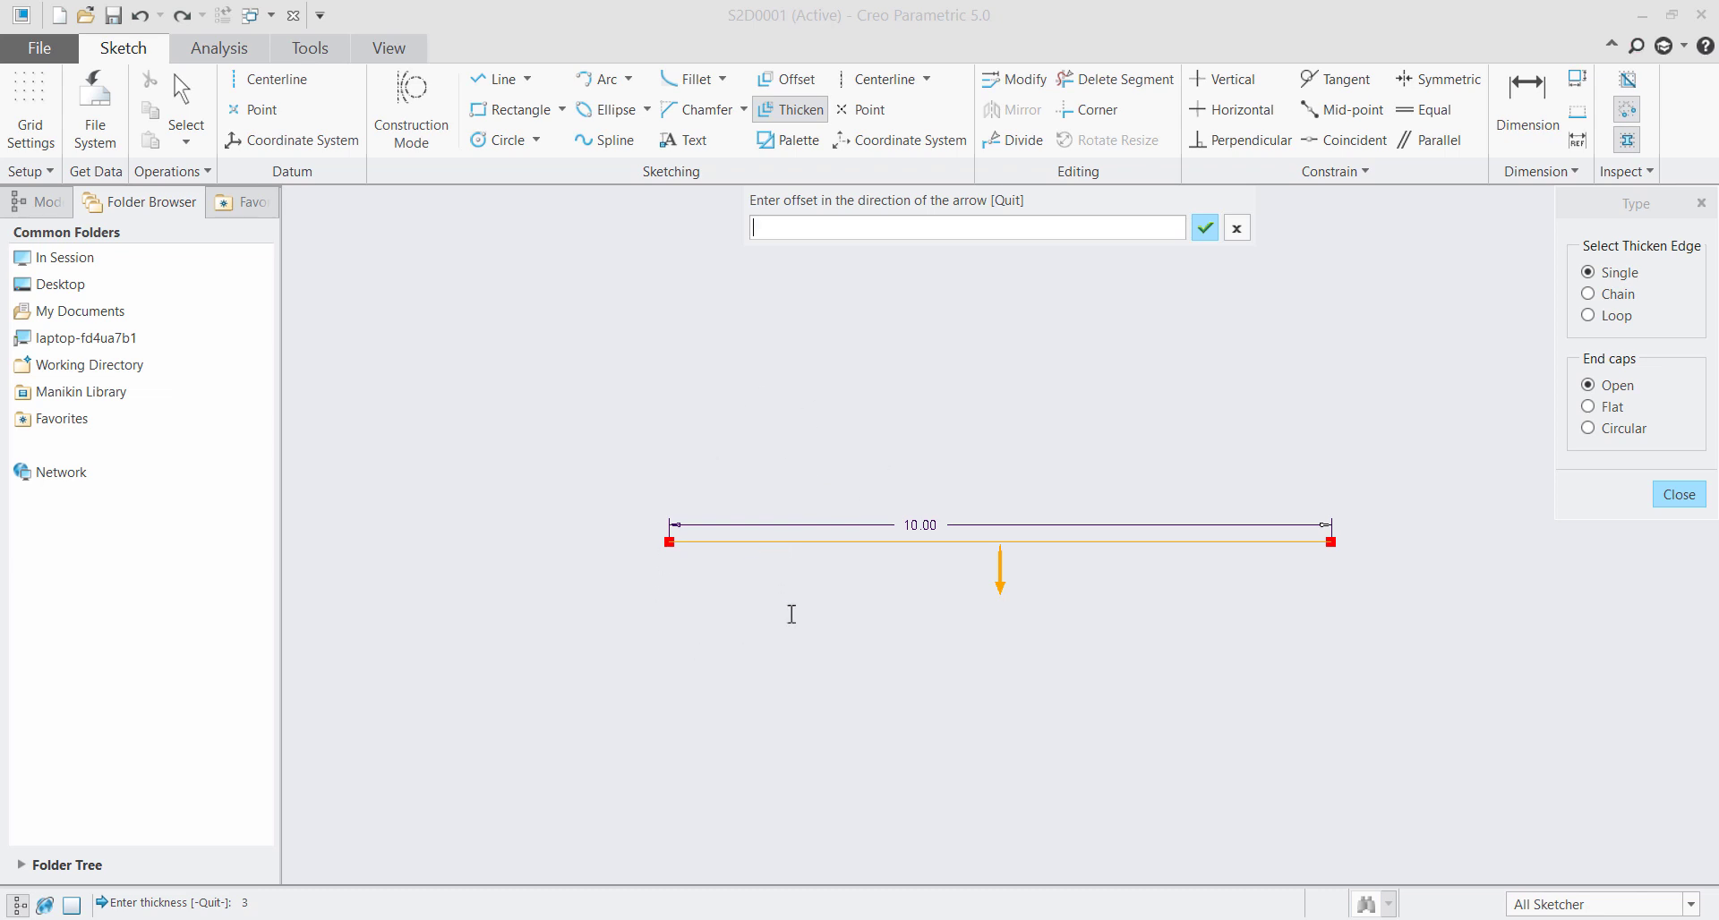
text(1)
key(Return)
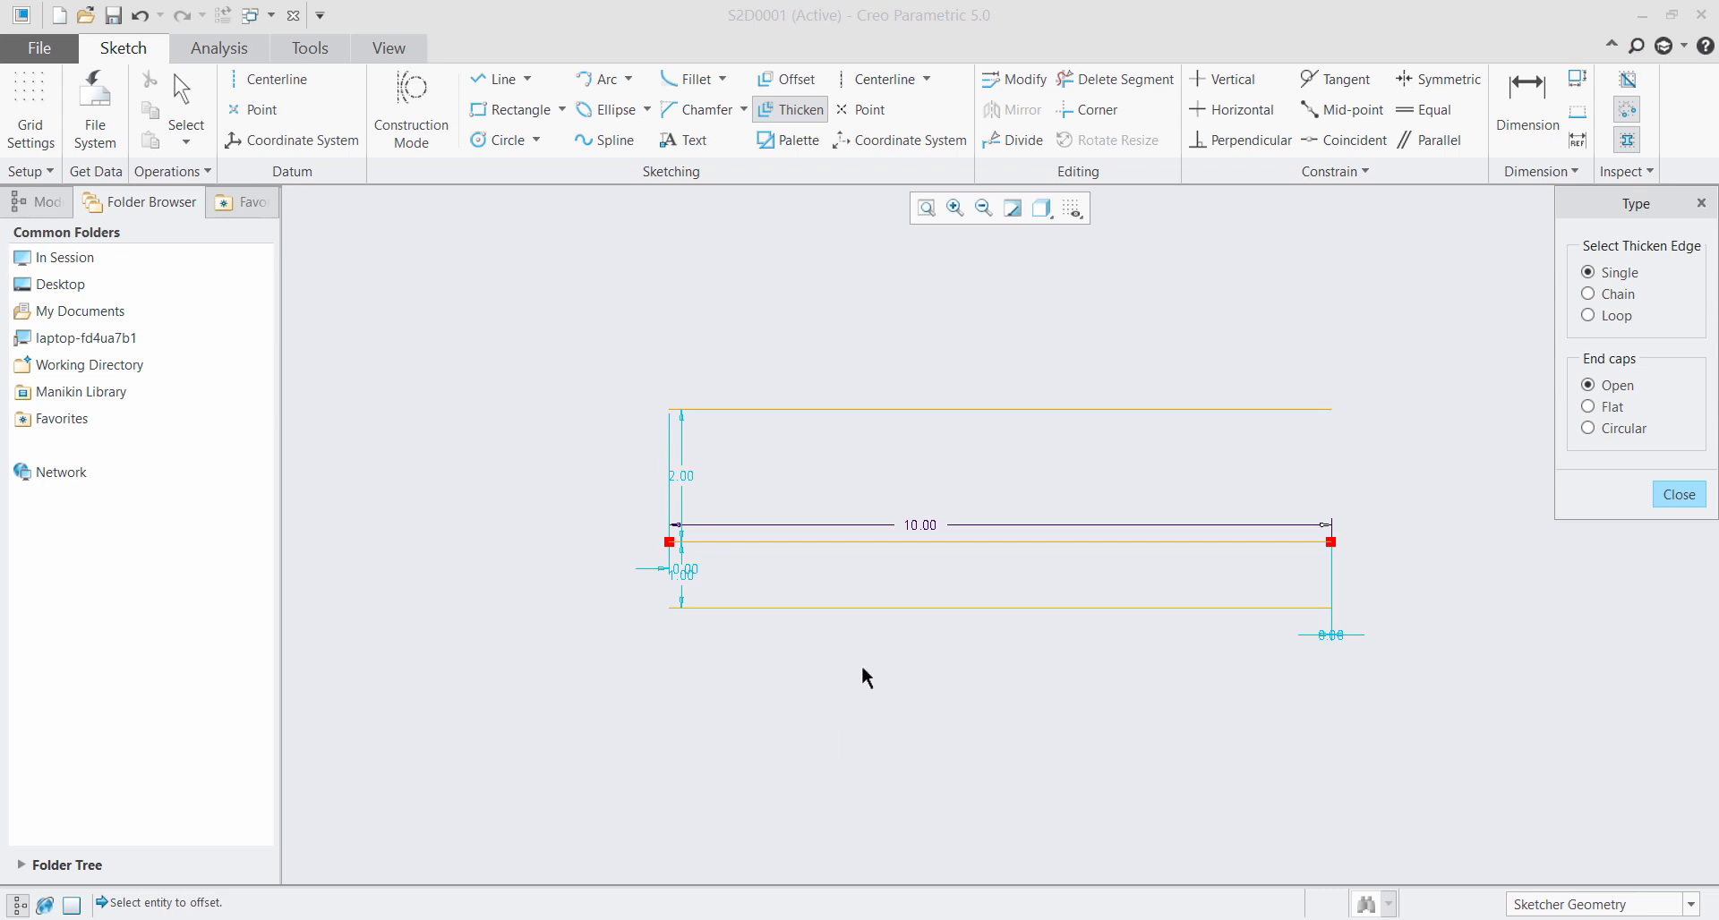
middle_click(987, 665)
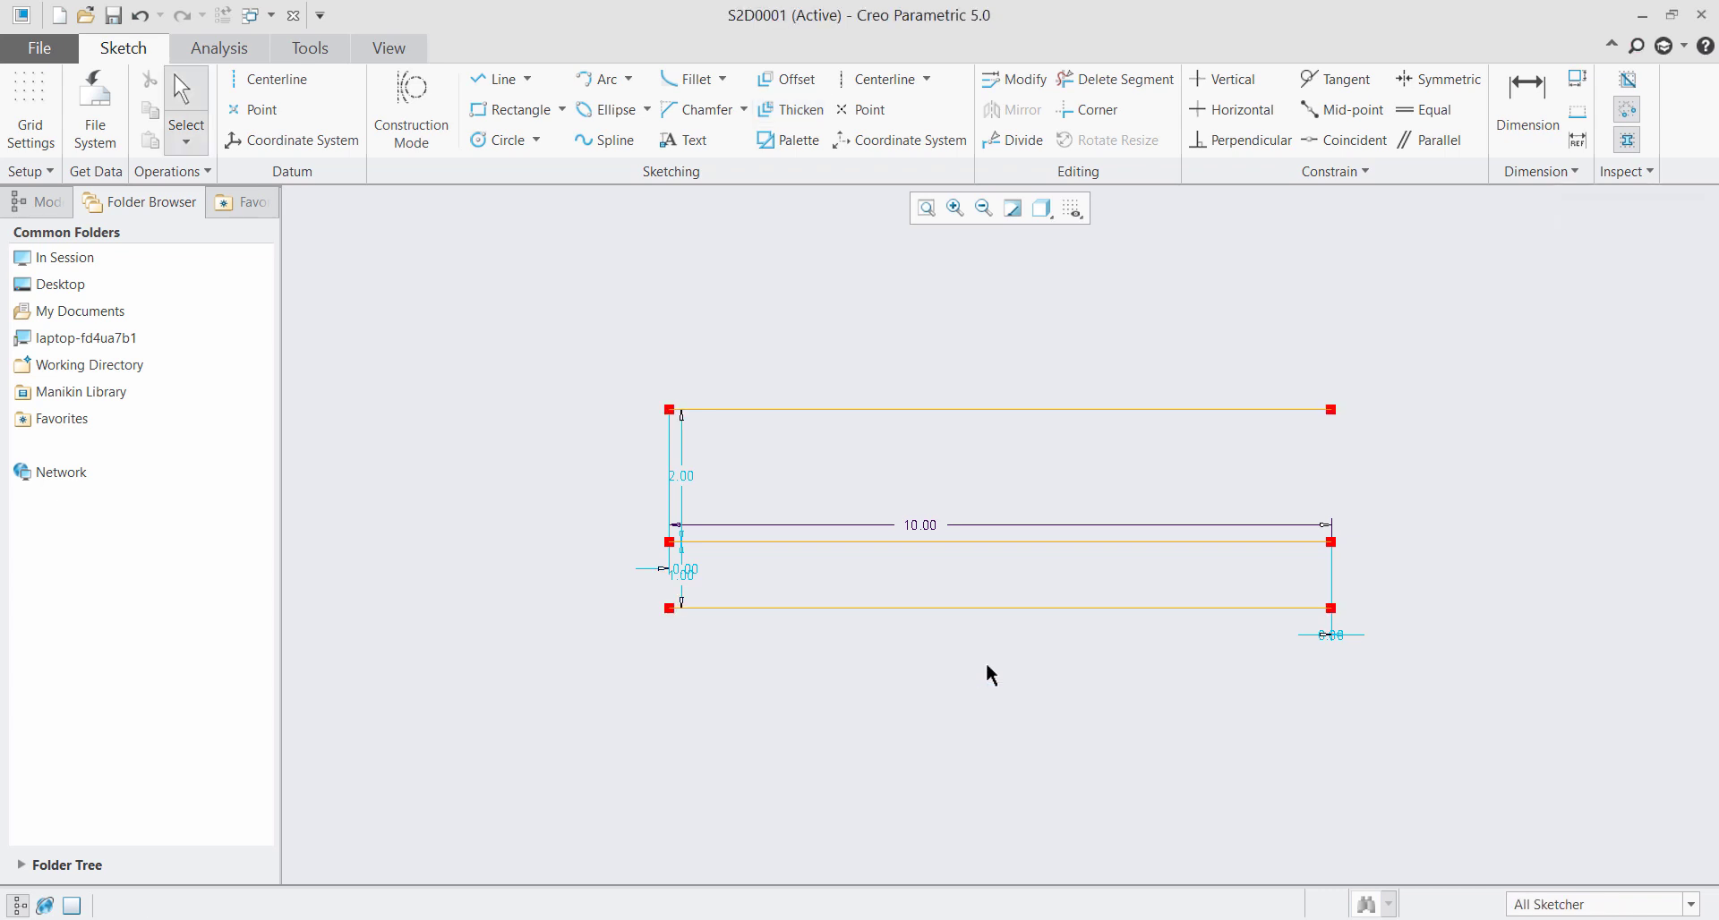
key(ctrl+z)
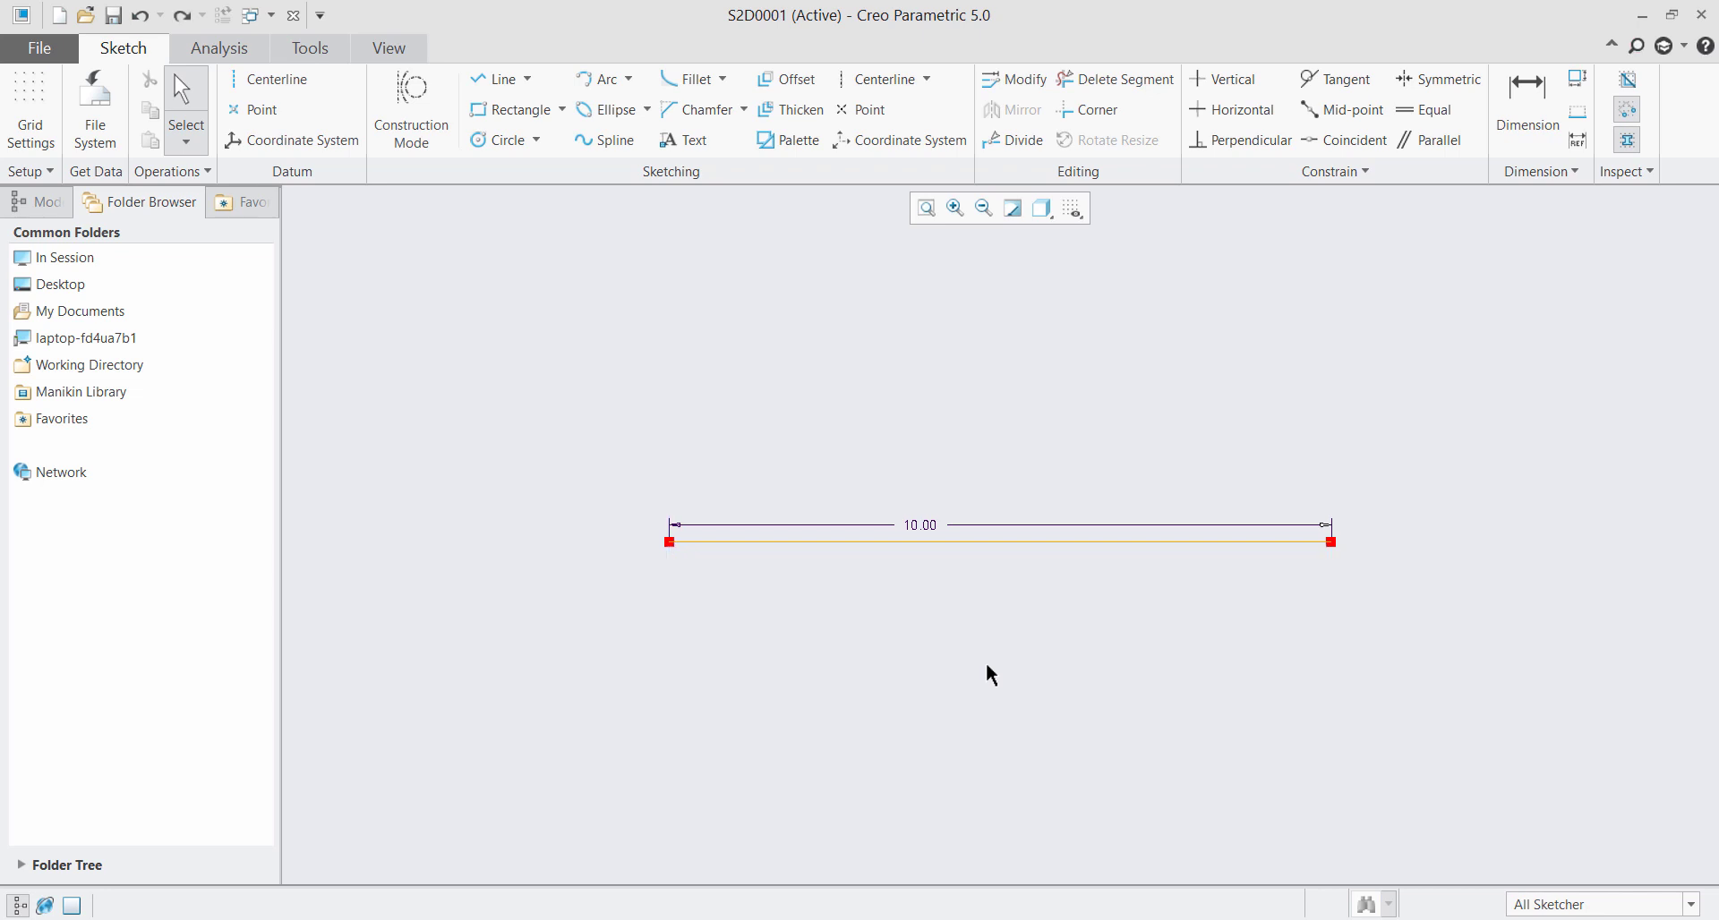
Undo back to the staircase chain, show its dimensions and set the uppermost horizontal segment's length to 10
key(ctrl+z)
key(ctrl+z)
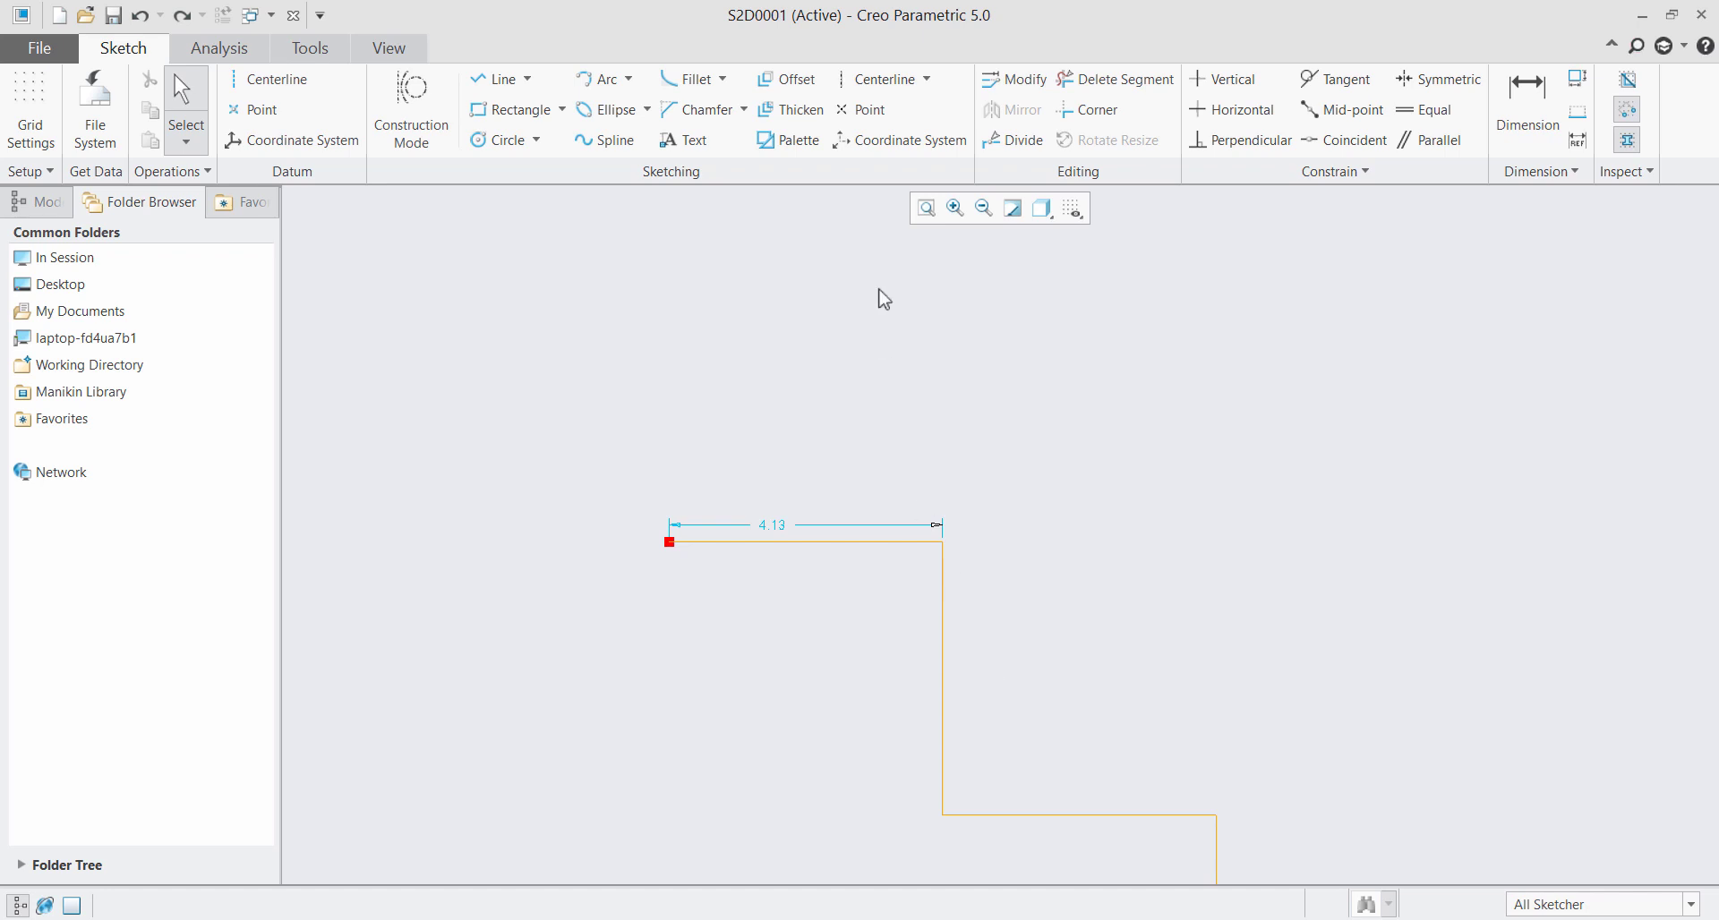
click(926, 208)
click(1072, 208)
click(1212, 260)
double_click(730, 277)
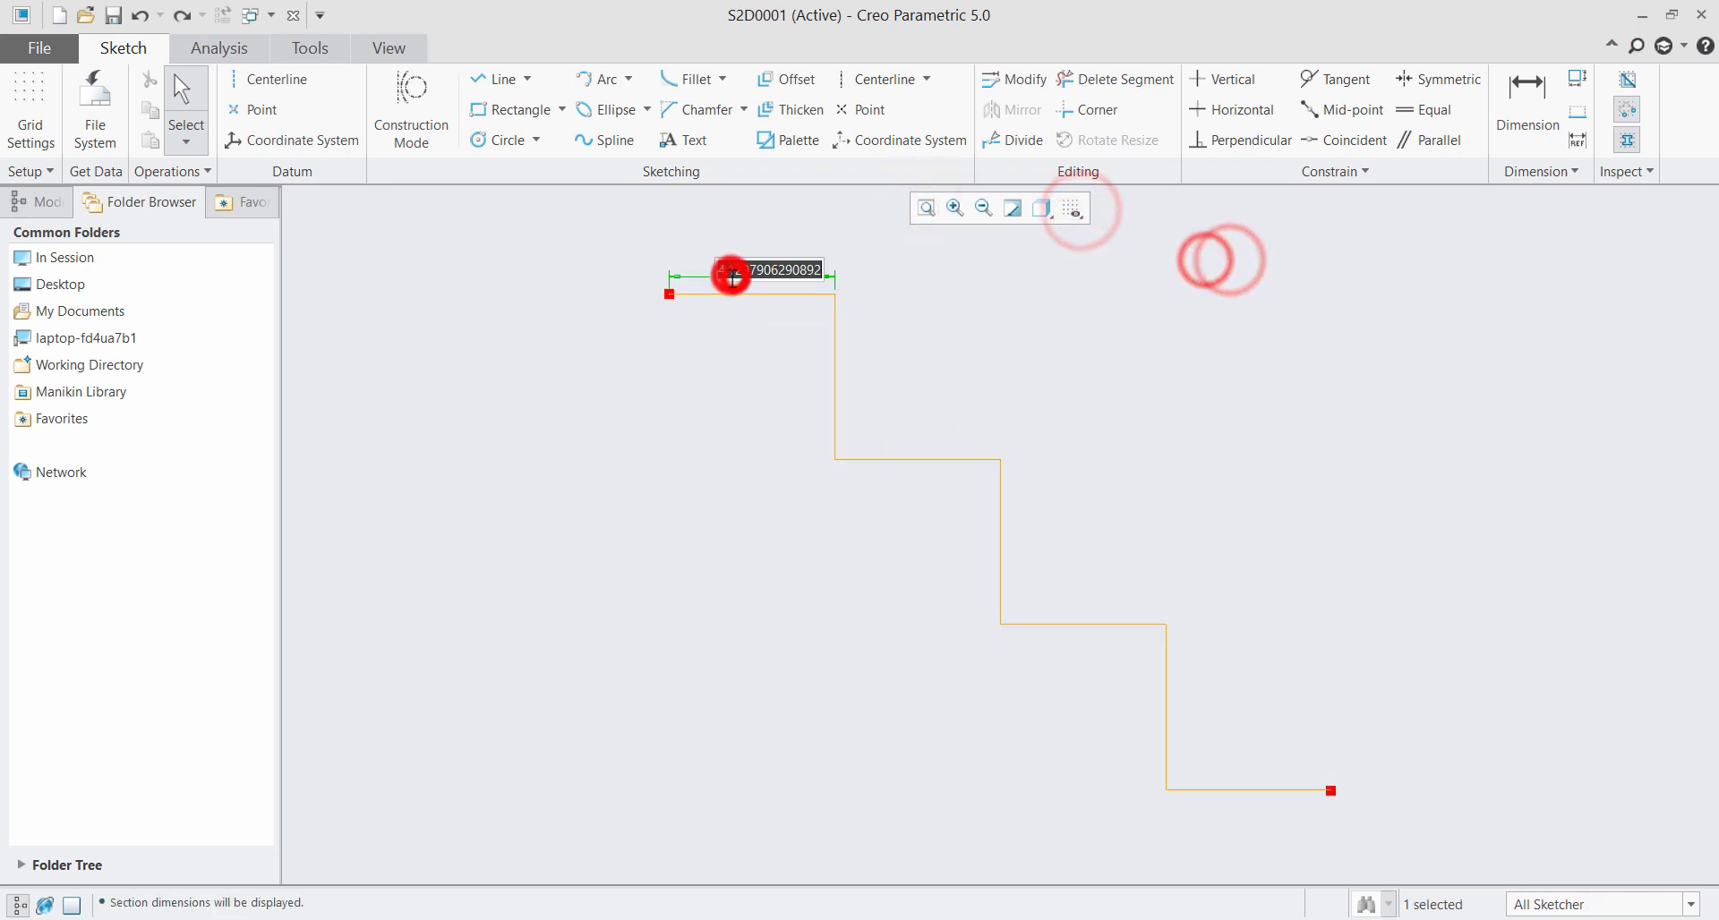
text(10)
key(Return)
click(1071, 372)
click(926, 207)
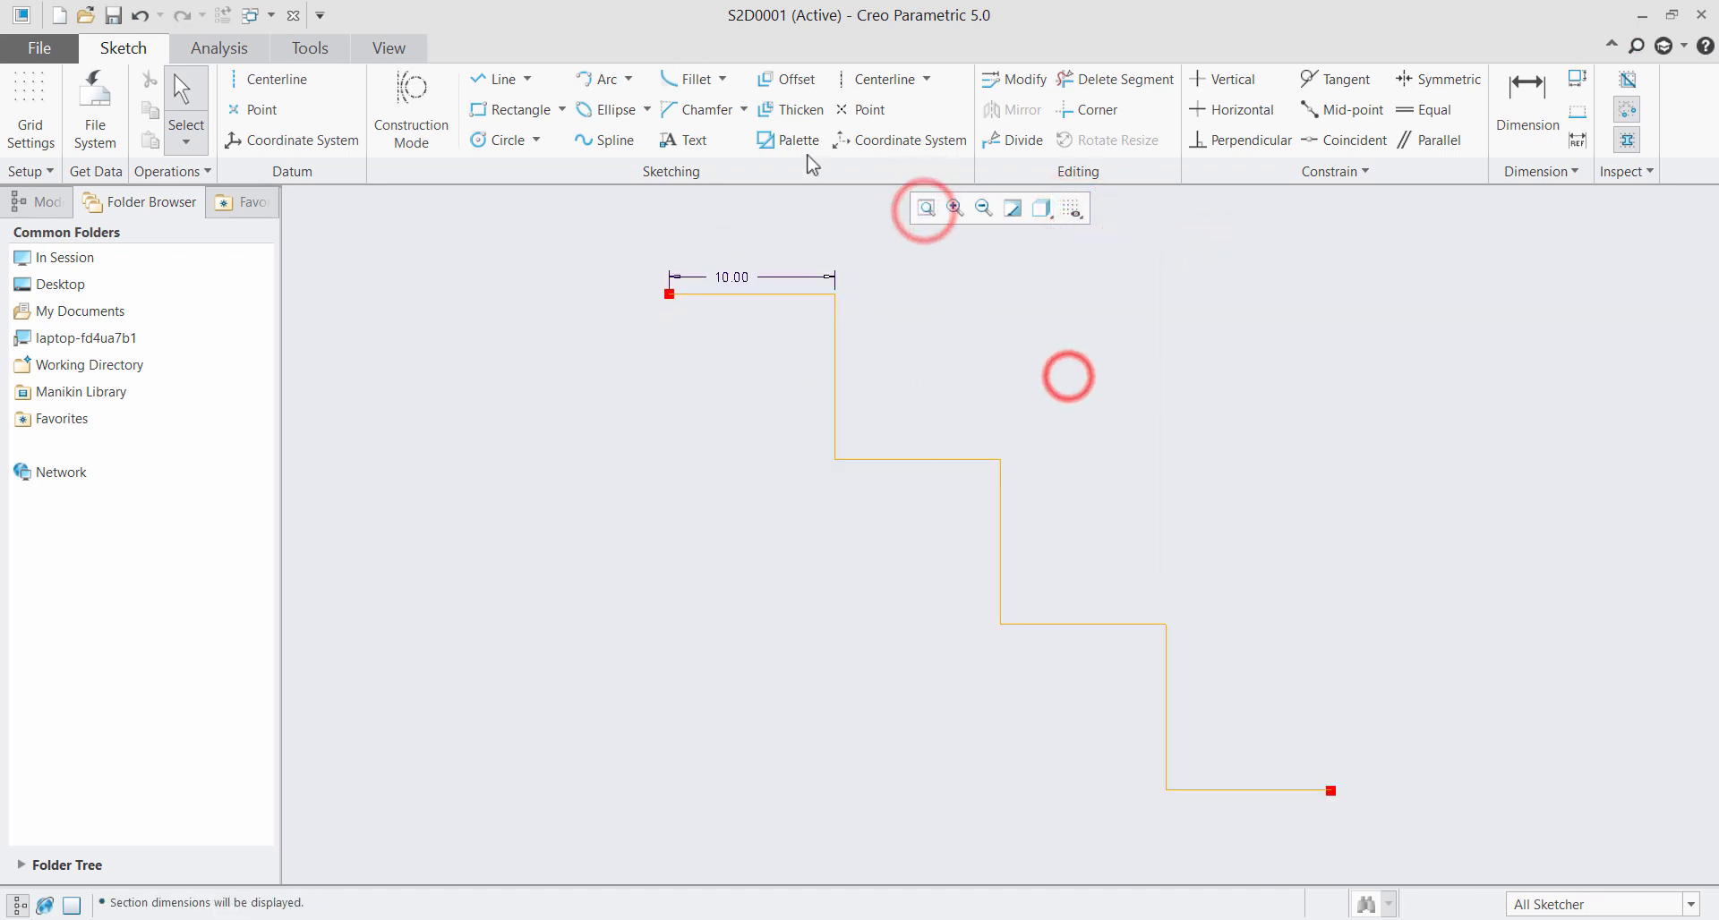
Thicken the staircase's middle segments by 3 using Chain and Open ends, offset 1 in the arrow direction, and undo it
click(801, 109)
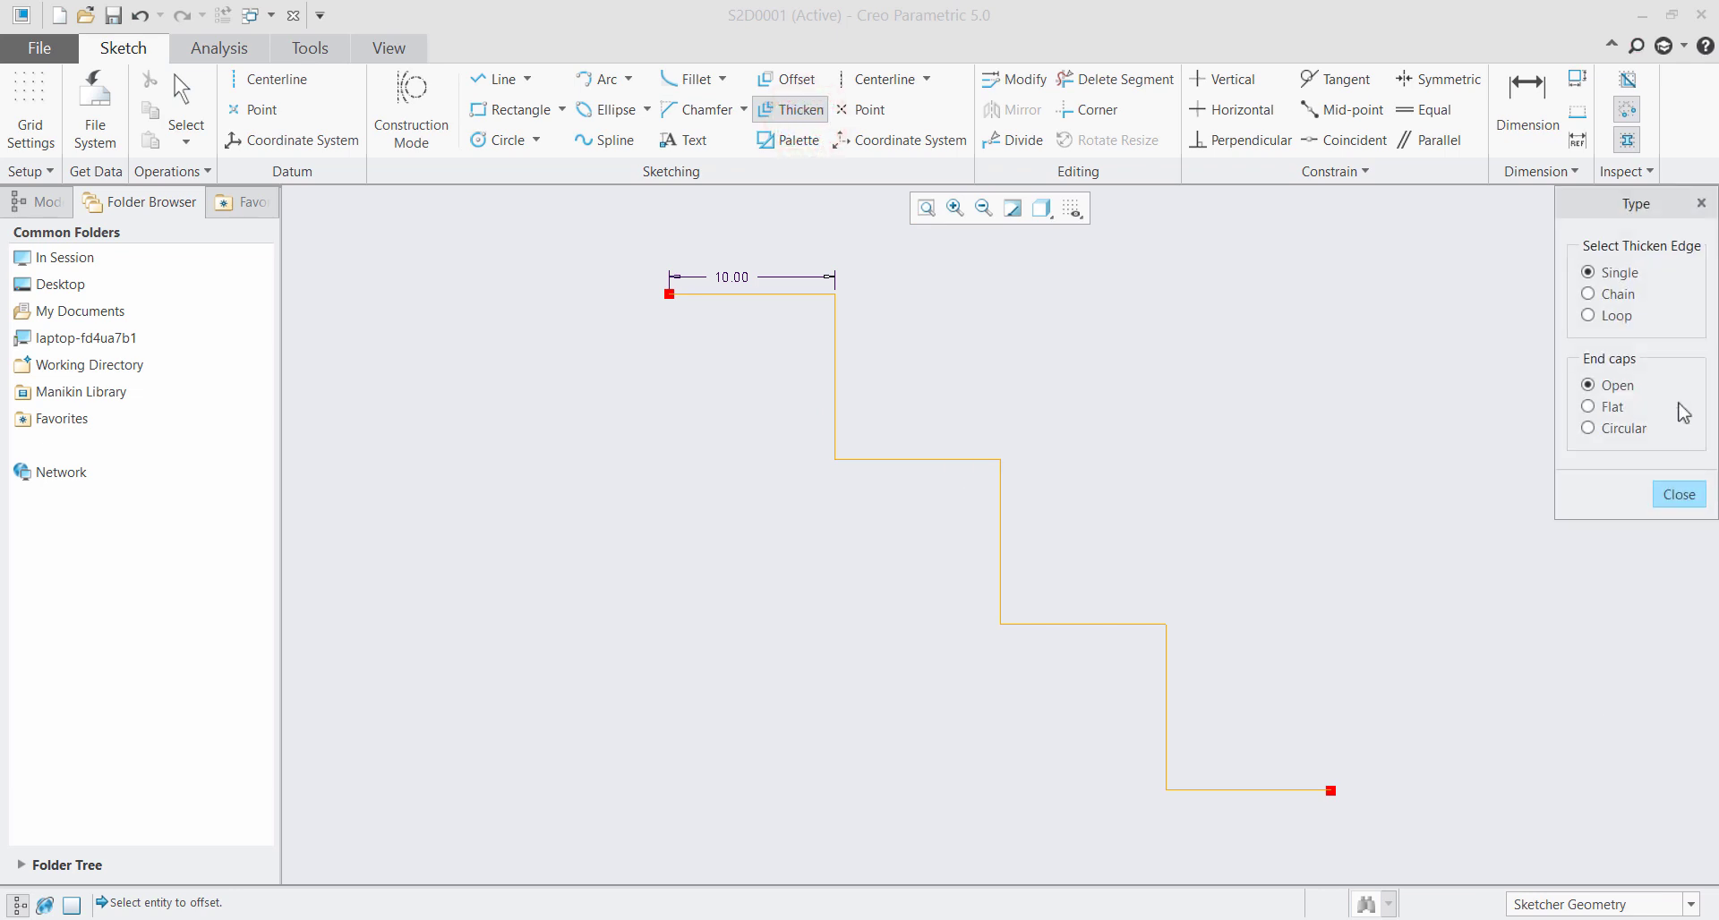
click(1596, 293)
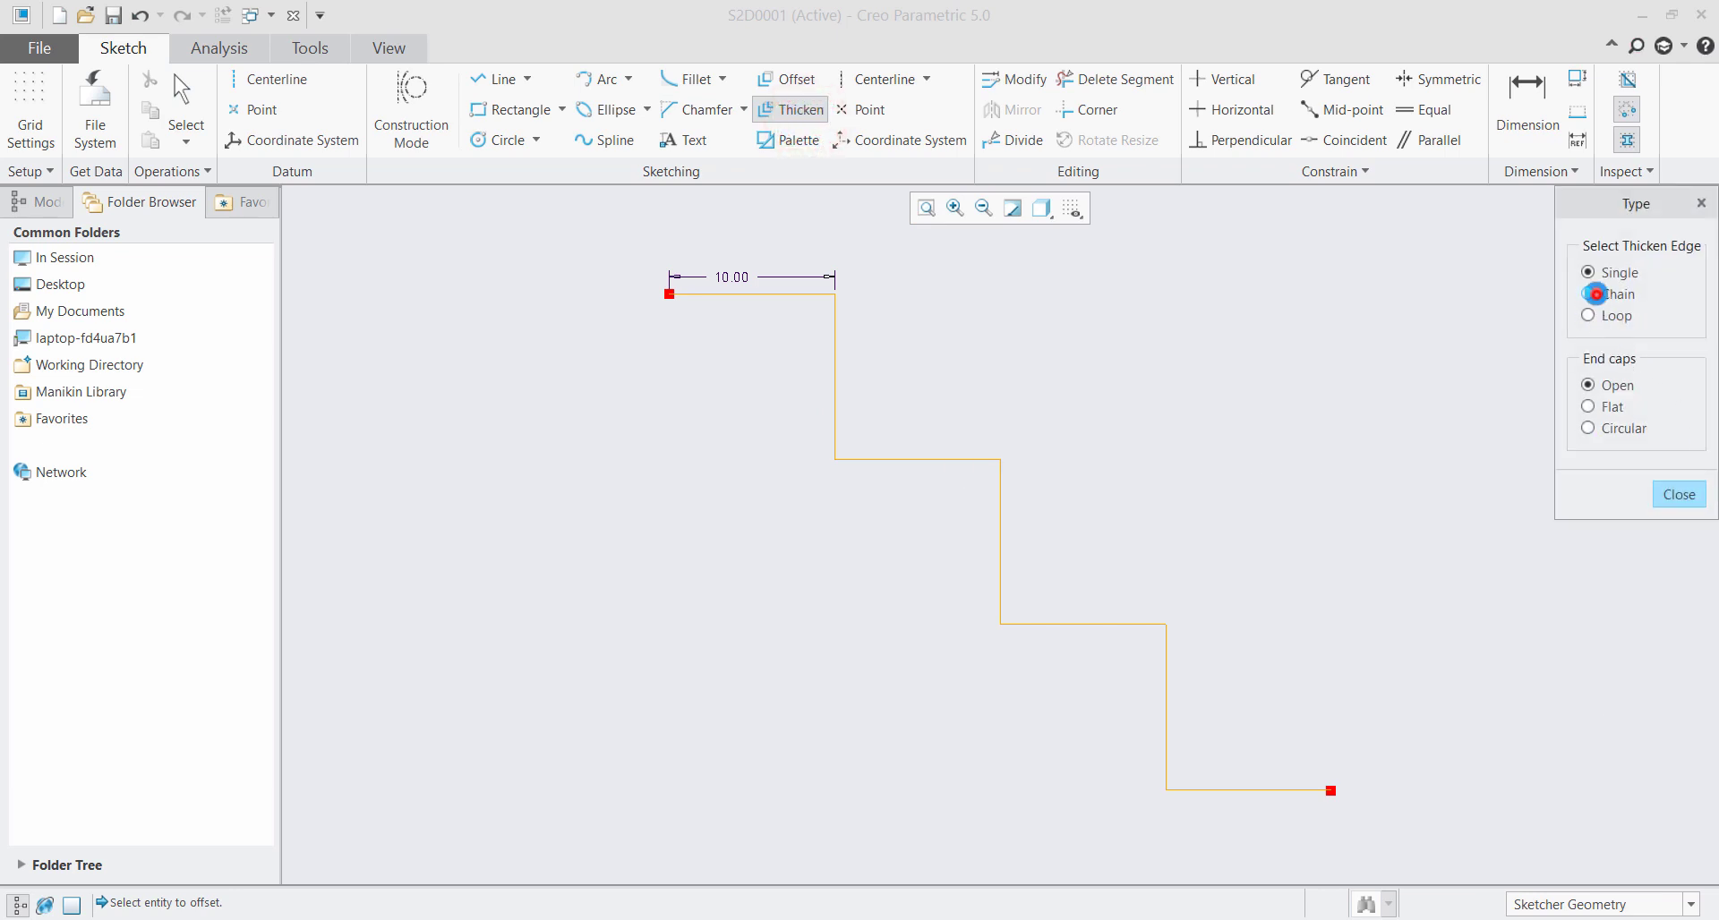
click(915, 458)
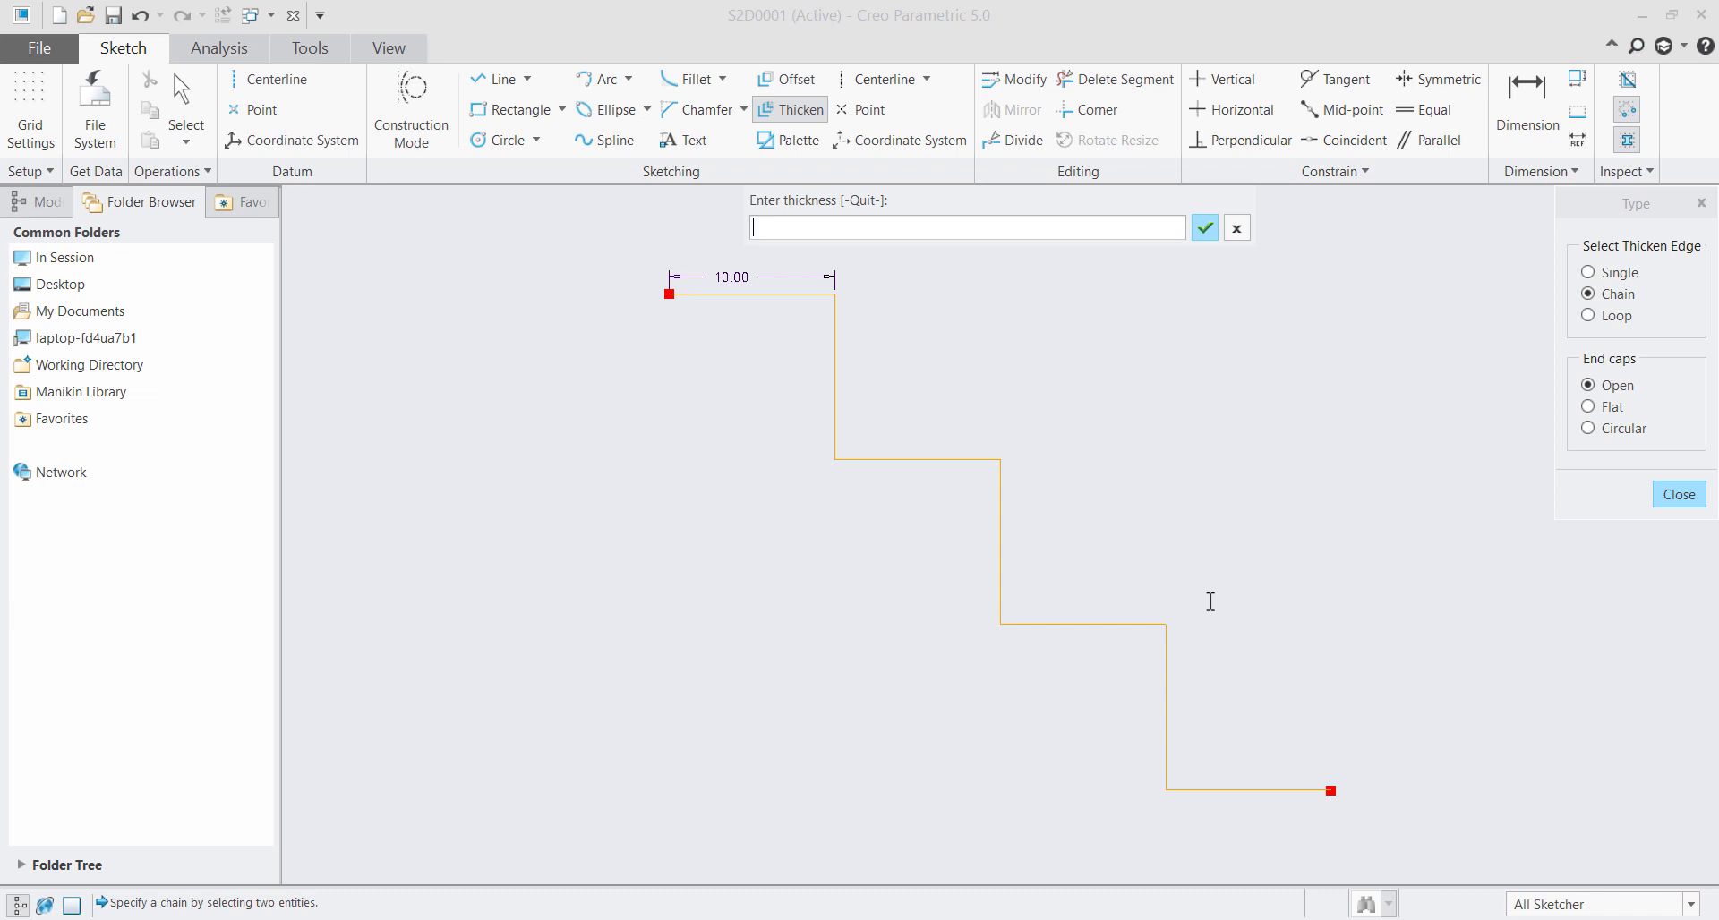
text(3)
key(Return)
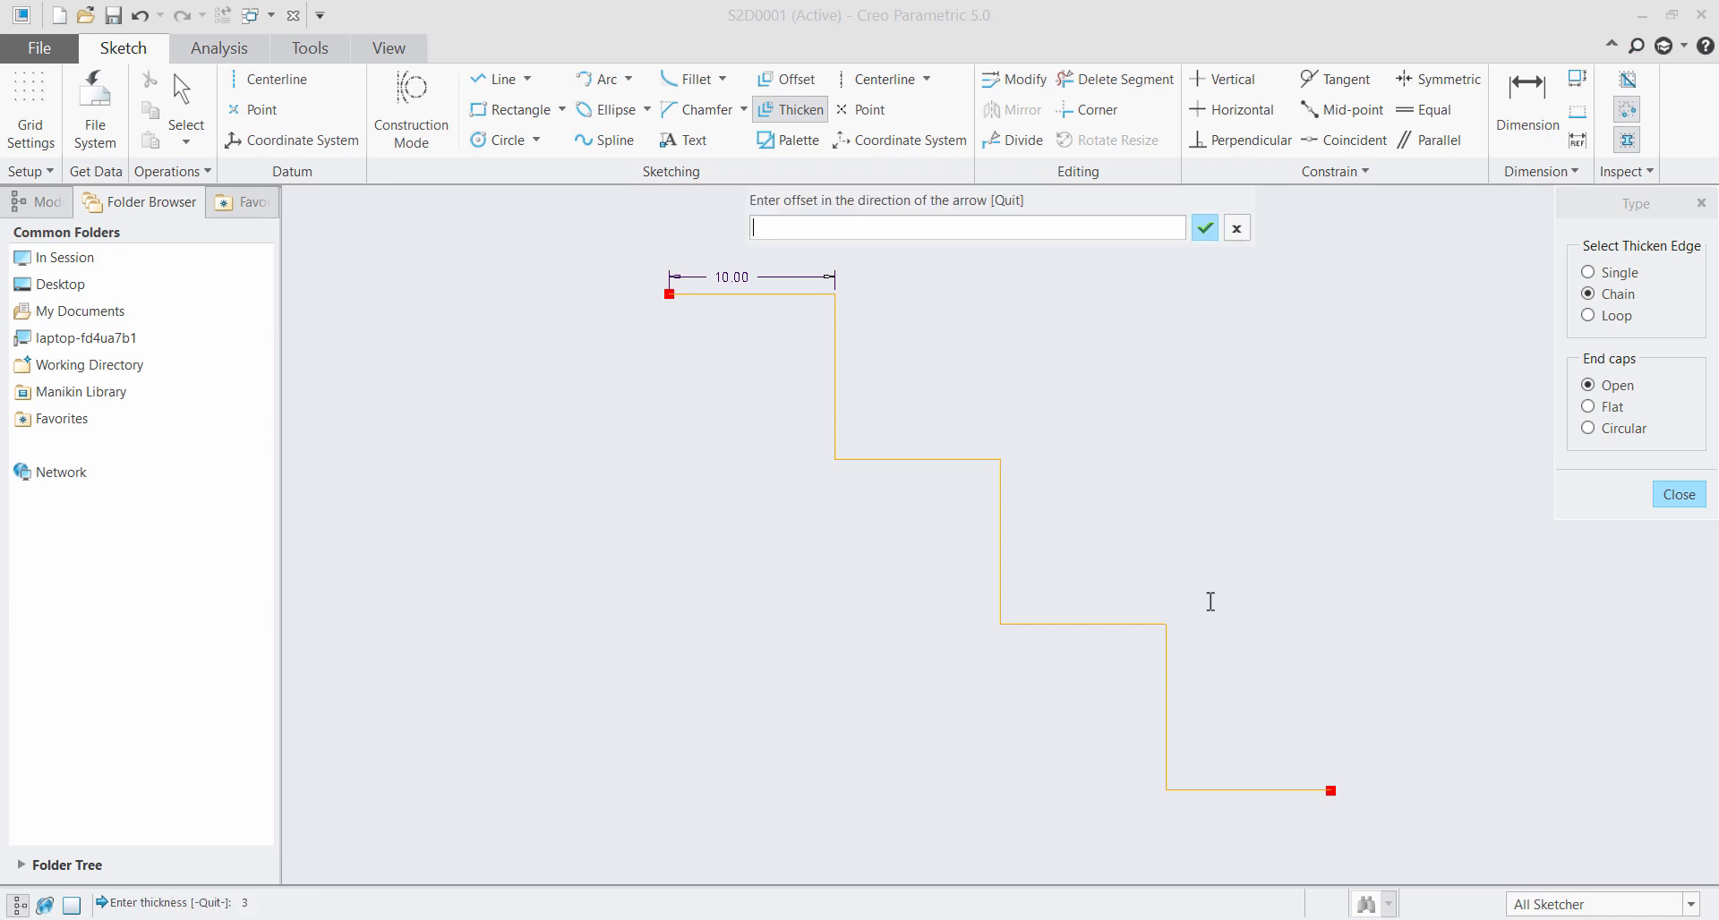
text(1)
key(Return)
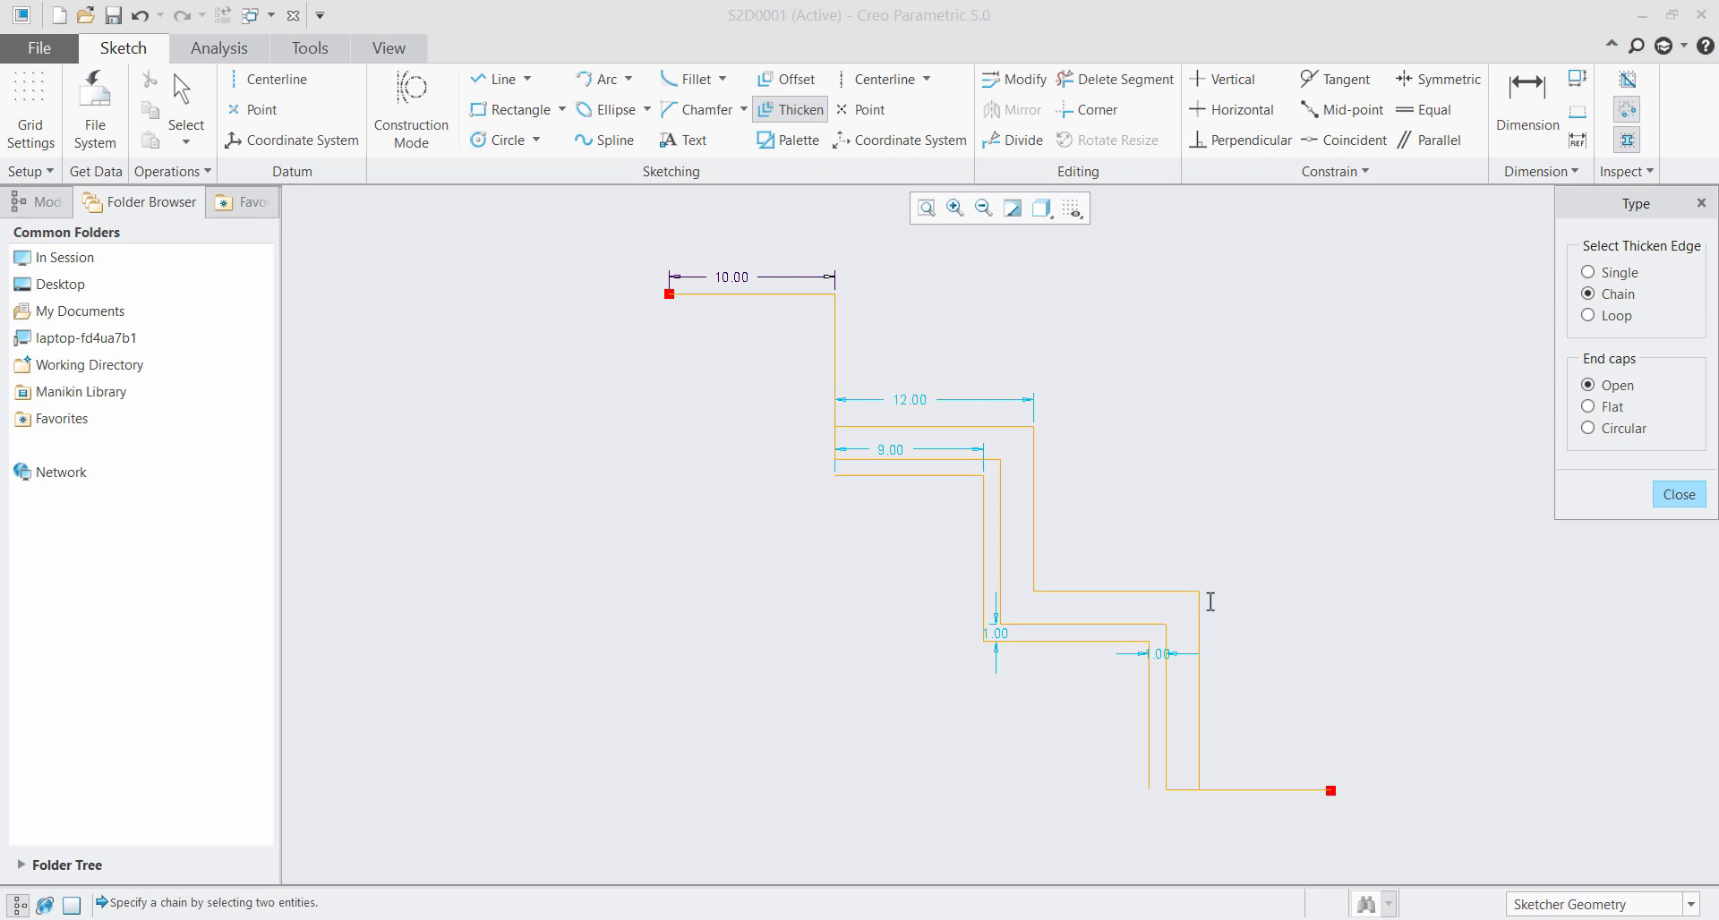
key(Escape)
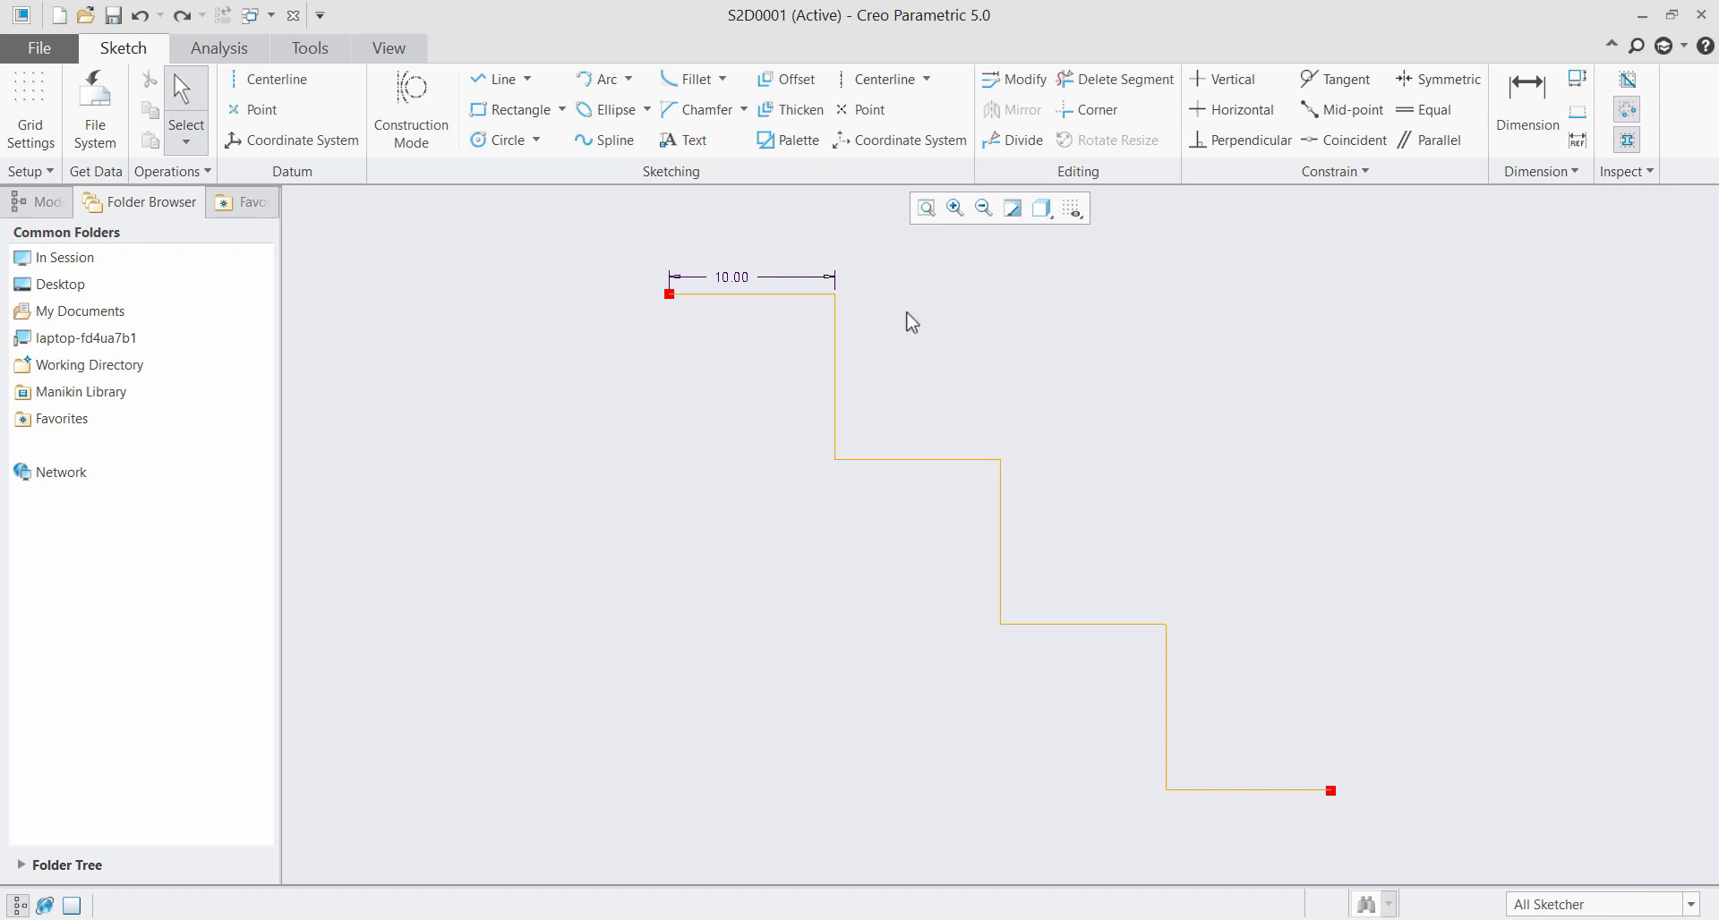
Thicken the whole staircase by 3 using the Loop option and Open ends, with a 1.5 offset in the arrow direction
click(803, 109)
click(1612, 316)
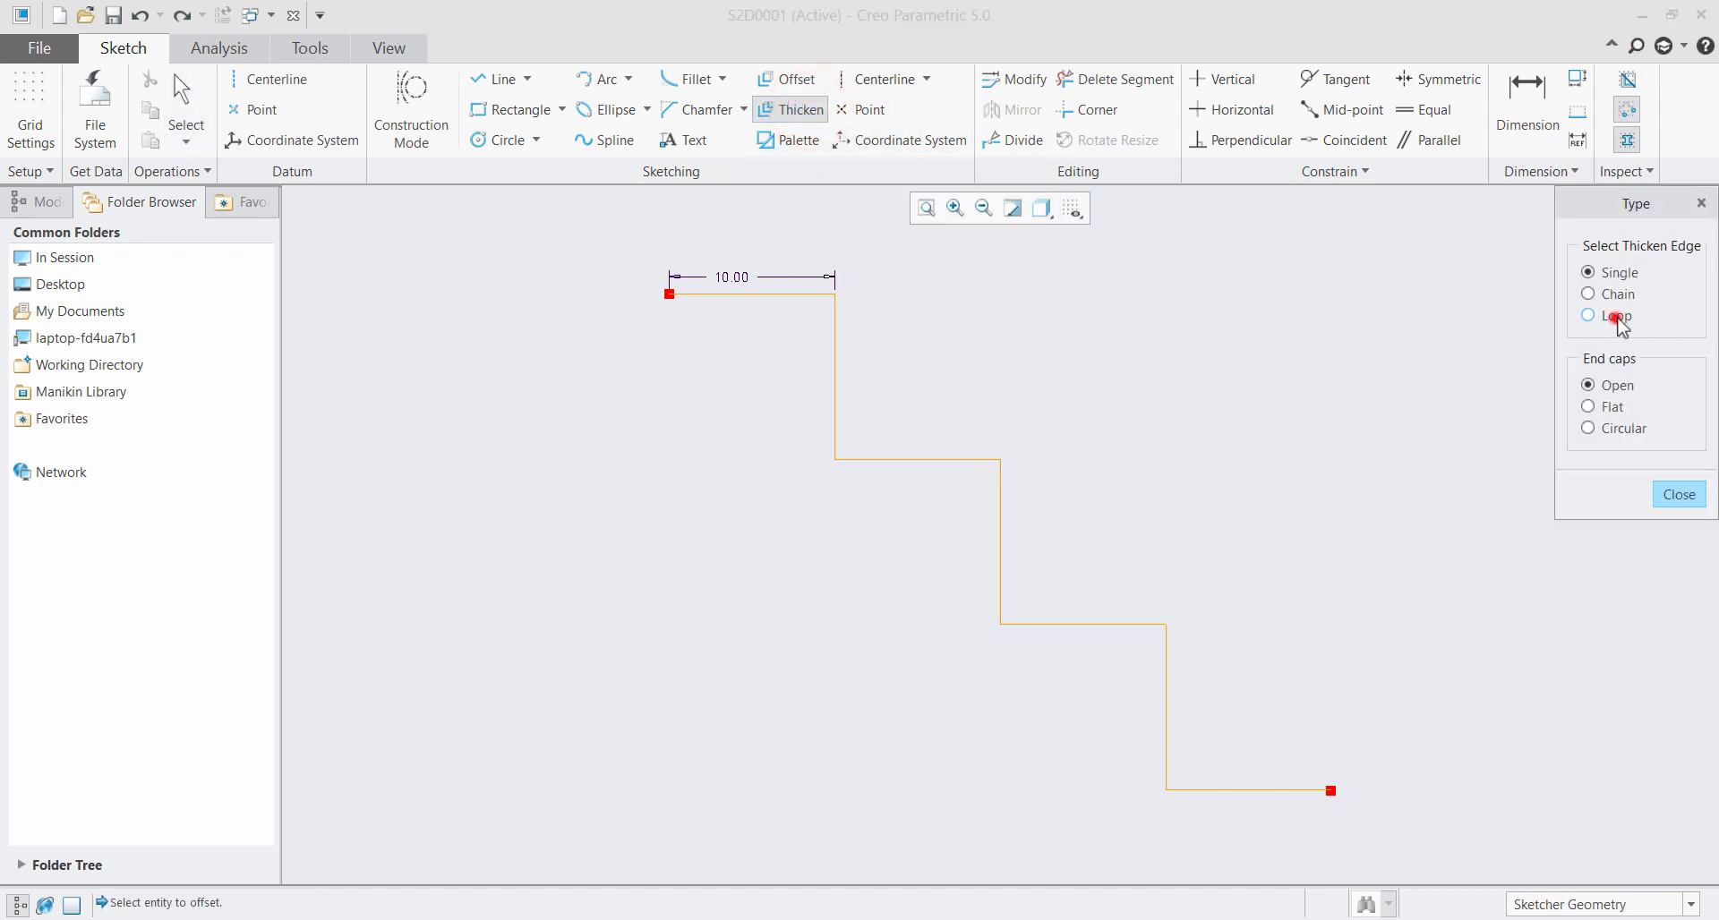
click(935, 461)
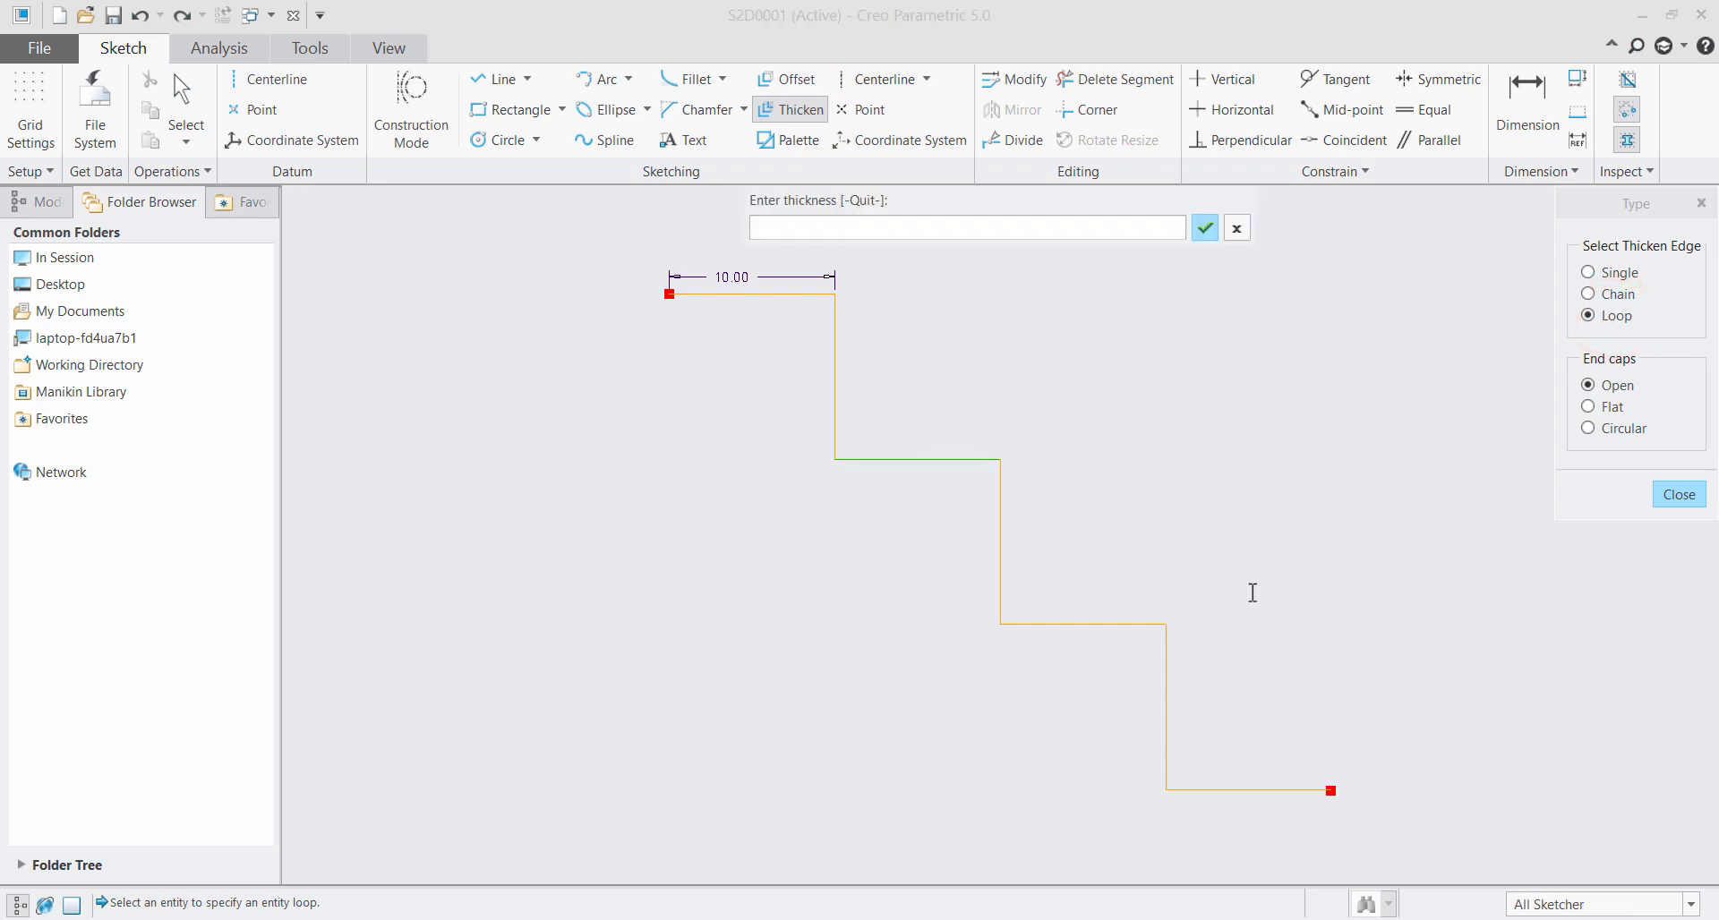
text(3)
key(Return)
text(1.5)
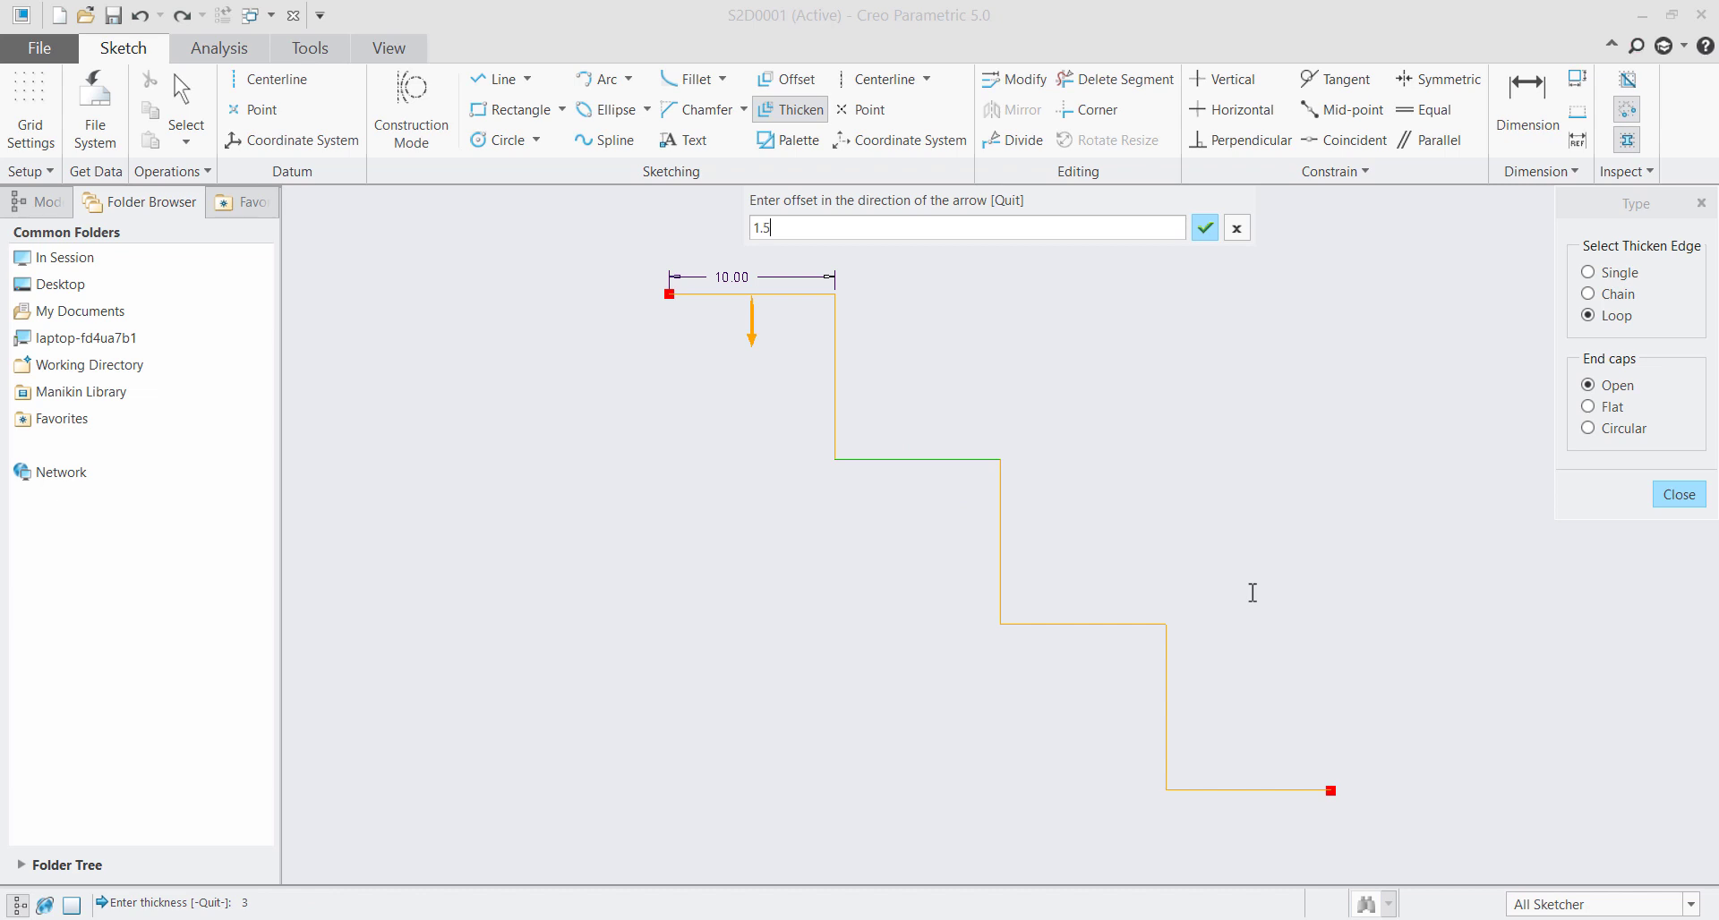
key(Return)
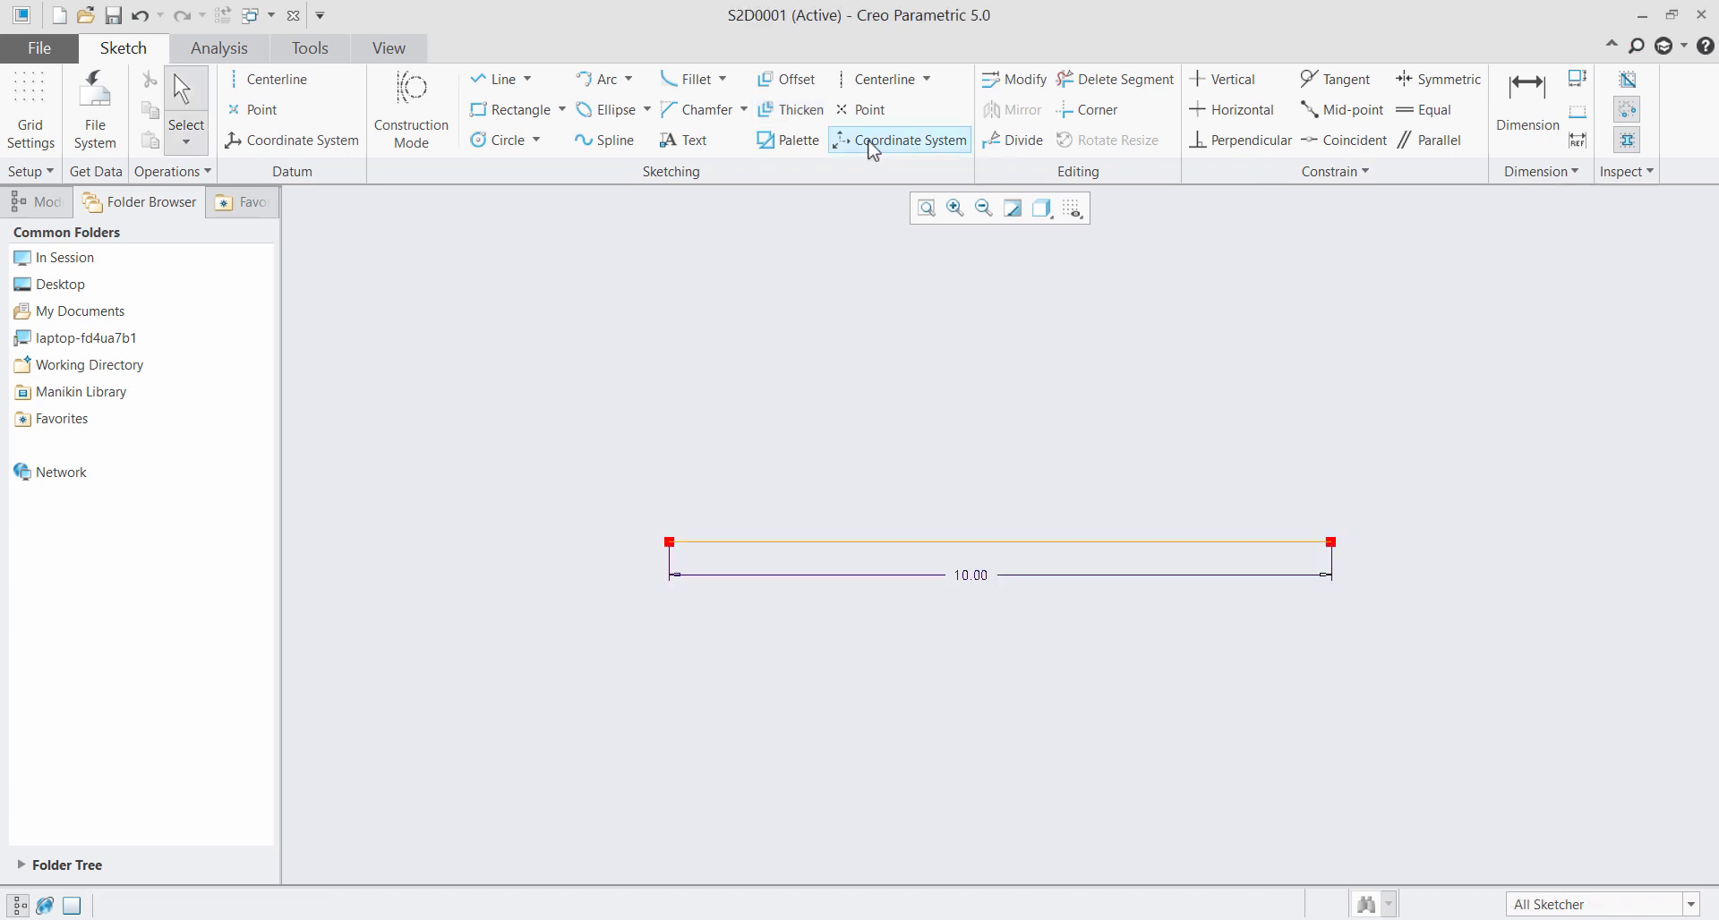
Thicken the single horizontal line by 3 with Open end caps and a 1.5 offset in the arrow direction, and hide the dimensions
click(823, 105)
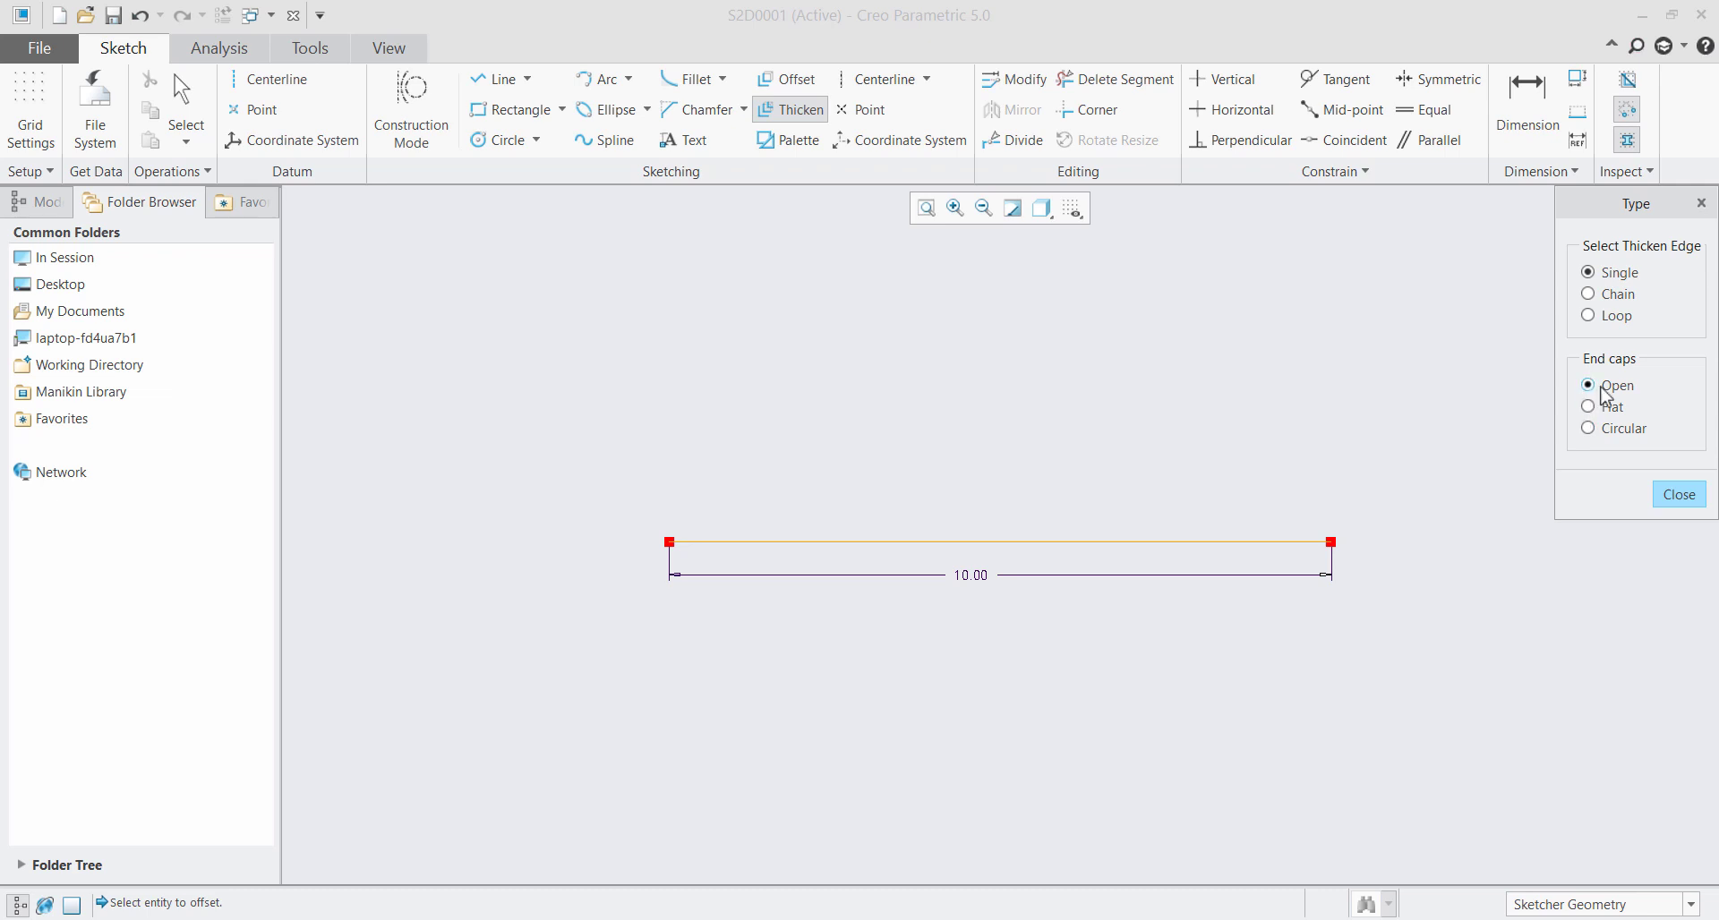
click(1259, 542)
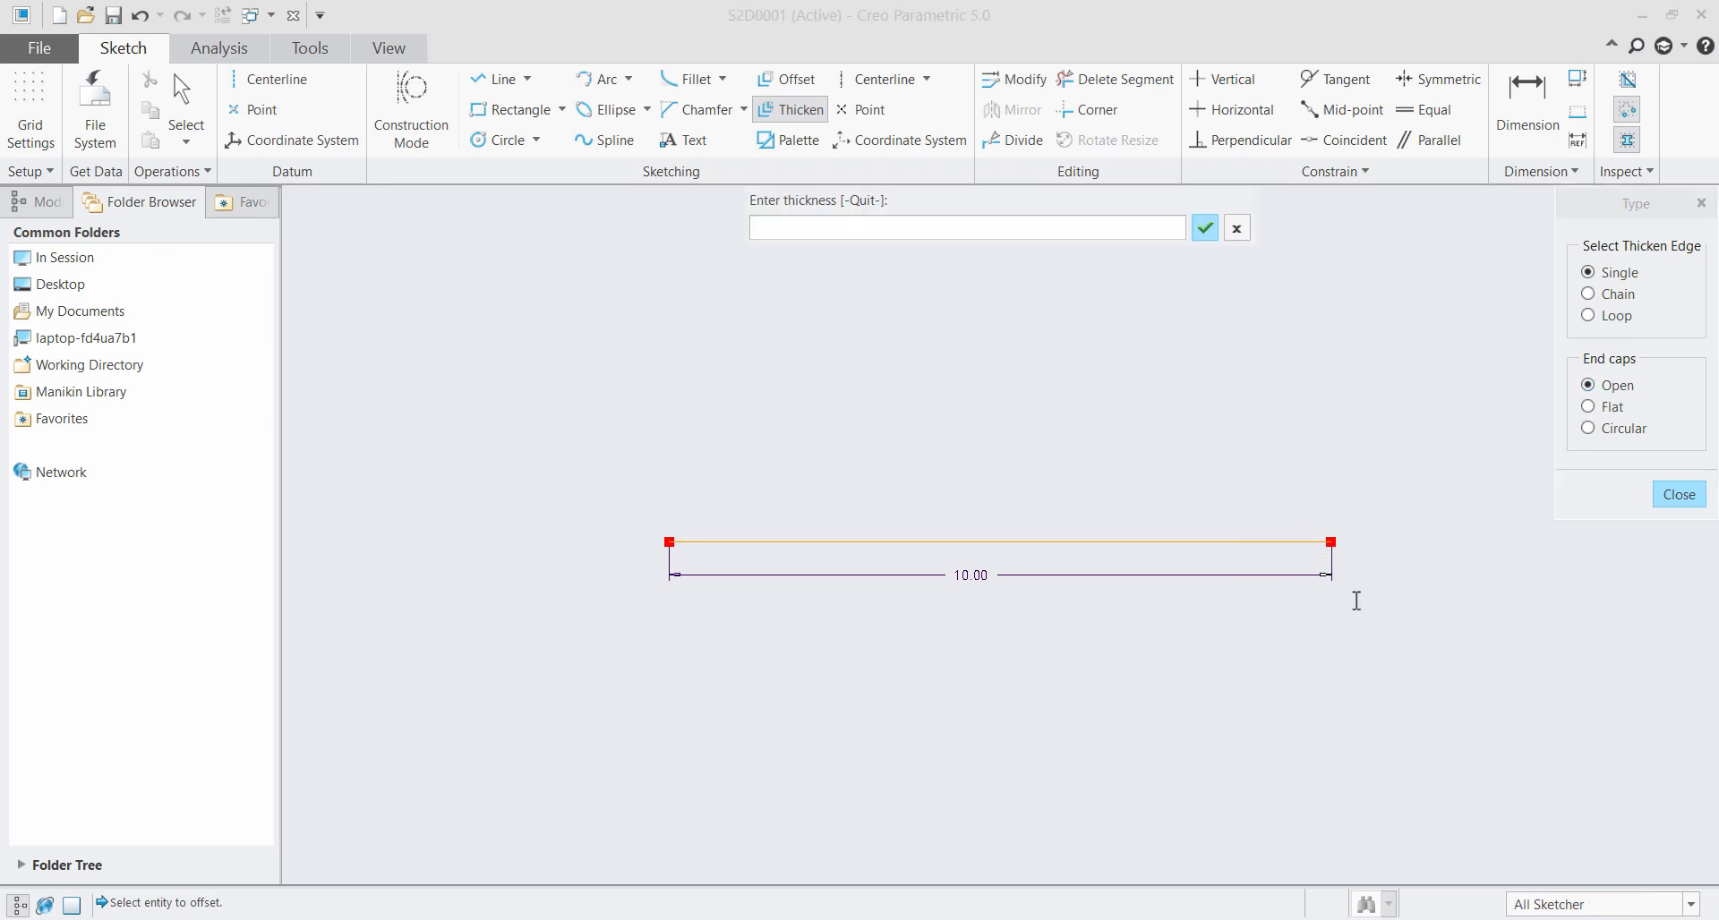
text(3)
key(Return)
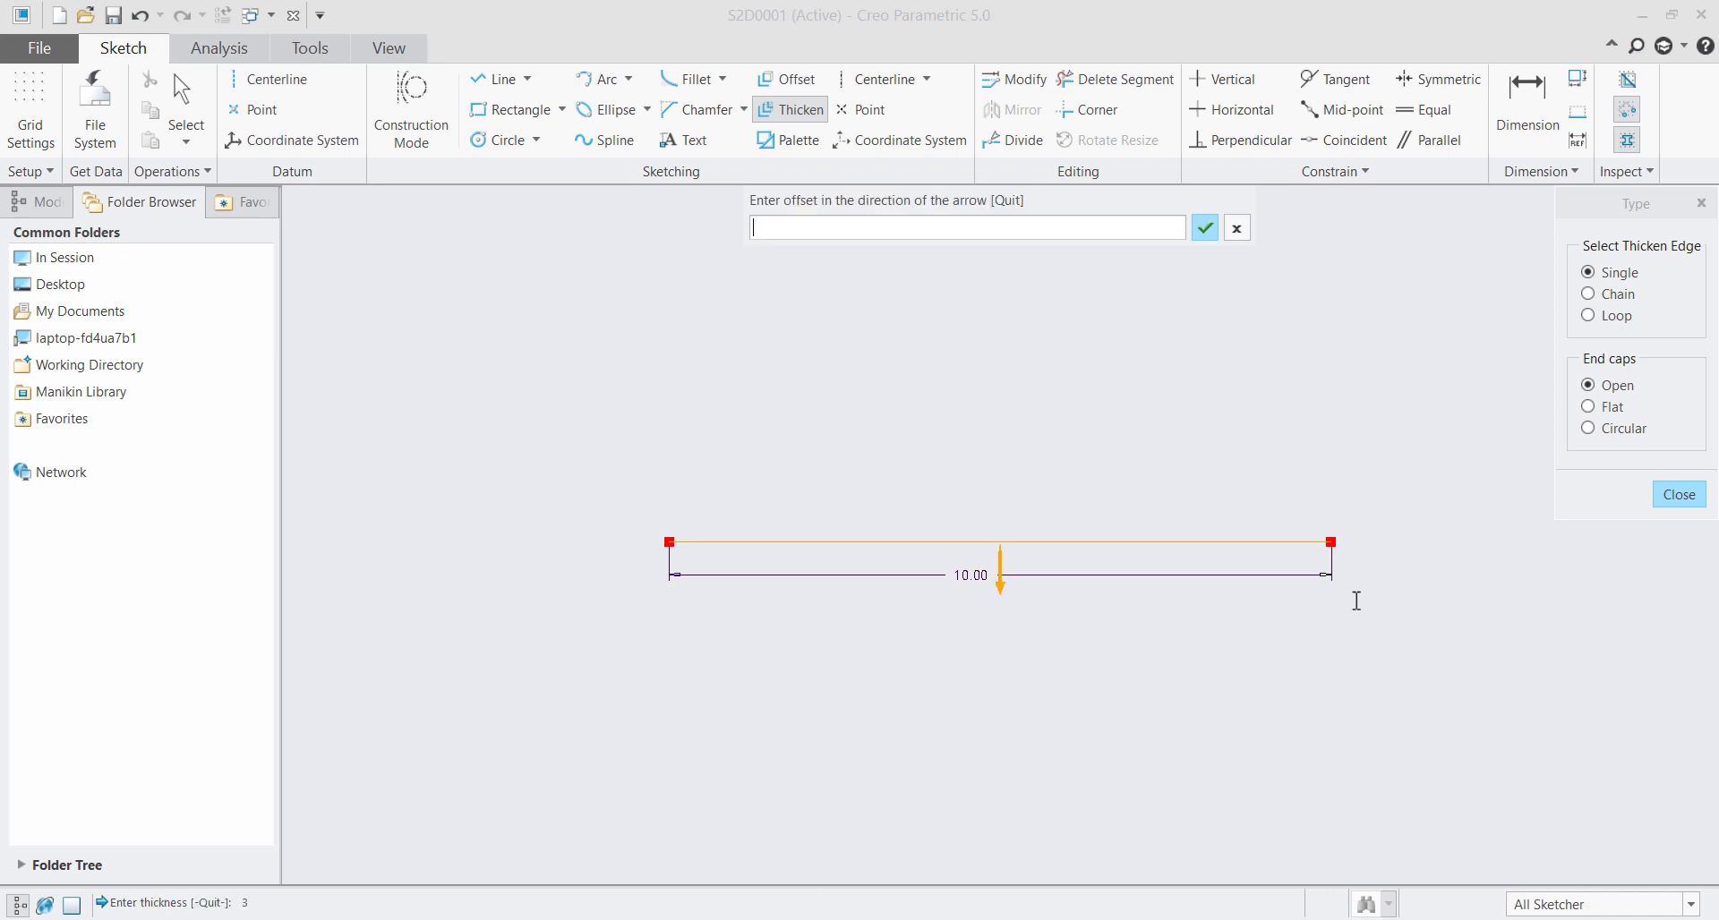
text(1.5)
key(Return)
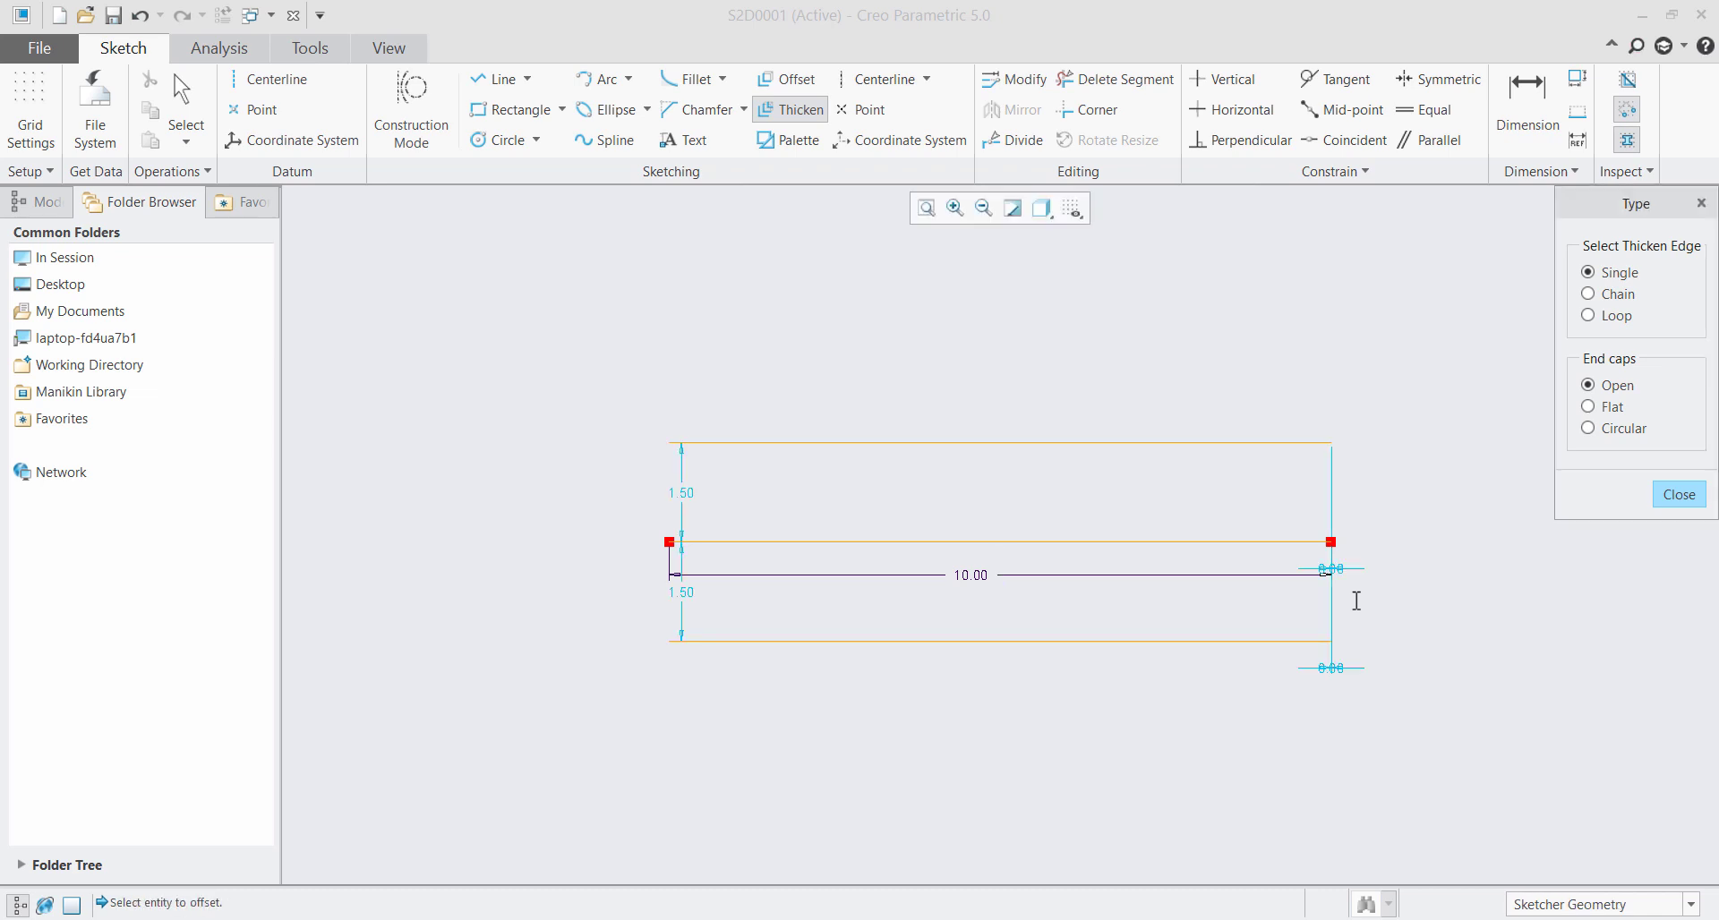
click(1072, 208)
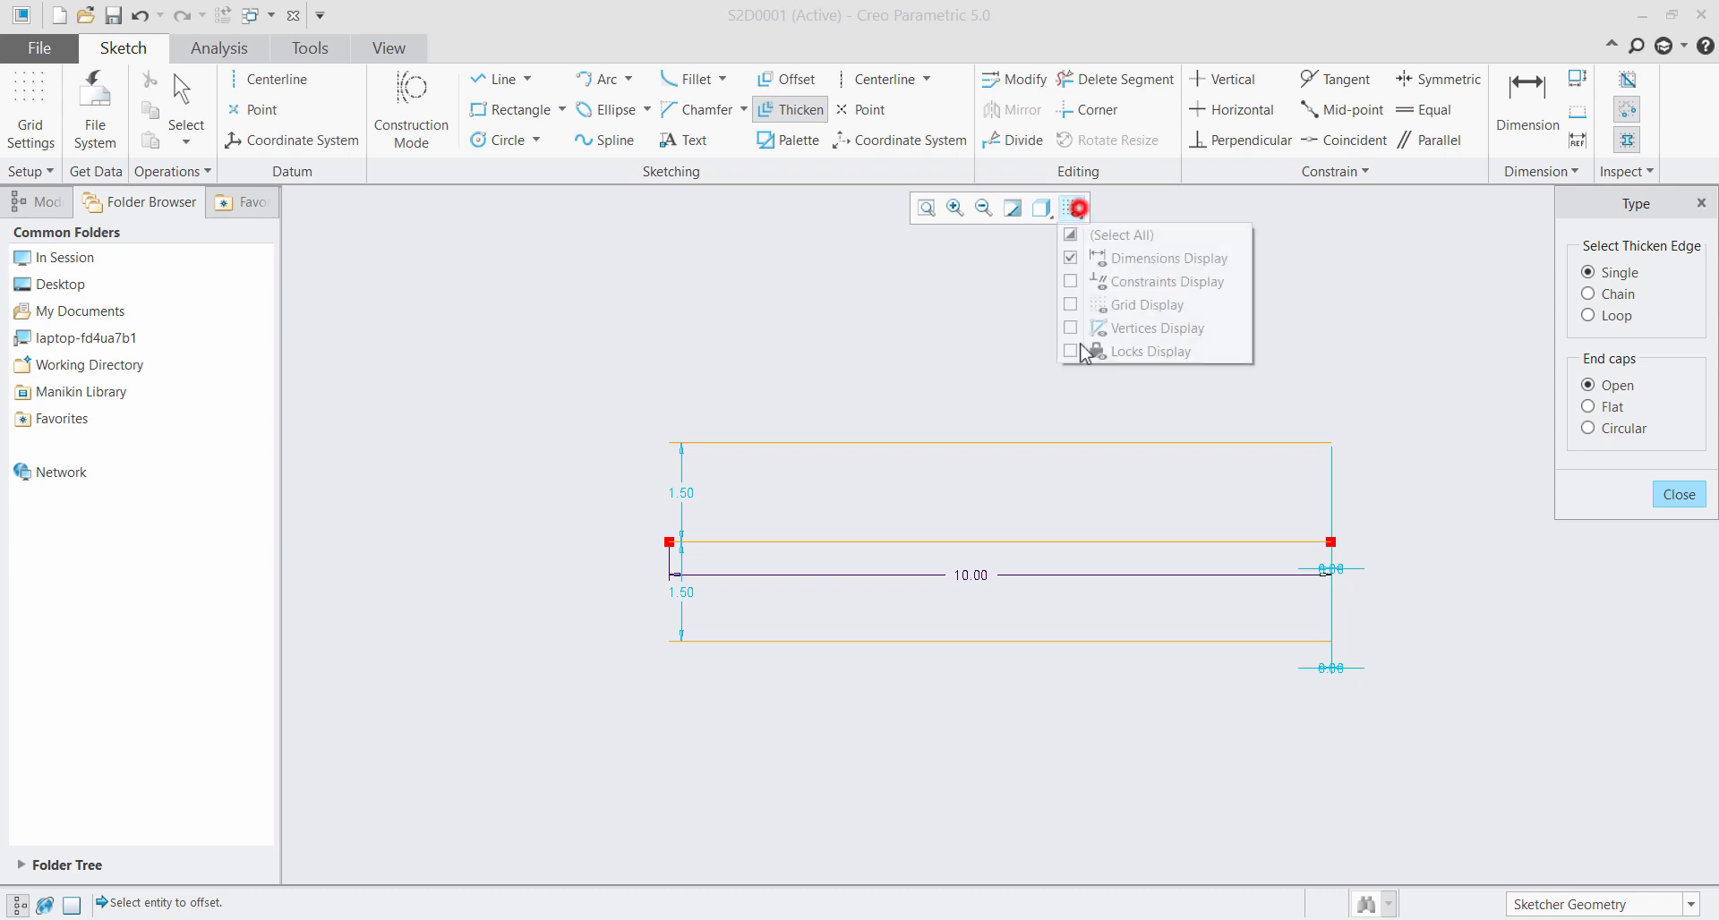
click(1168, 258)
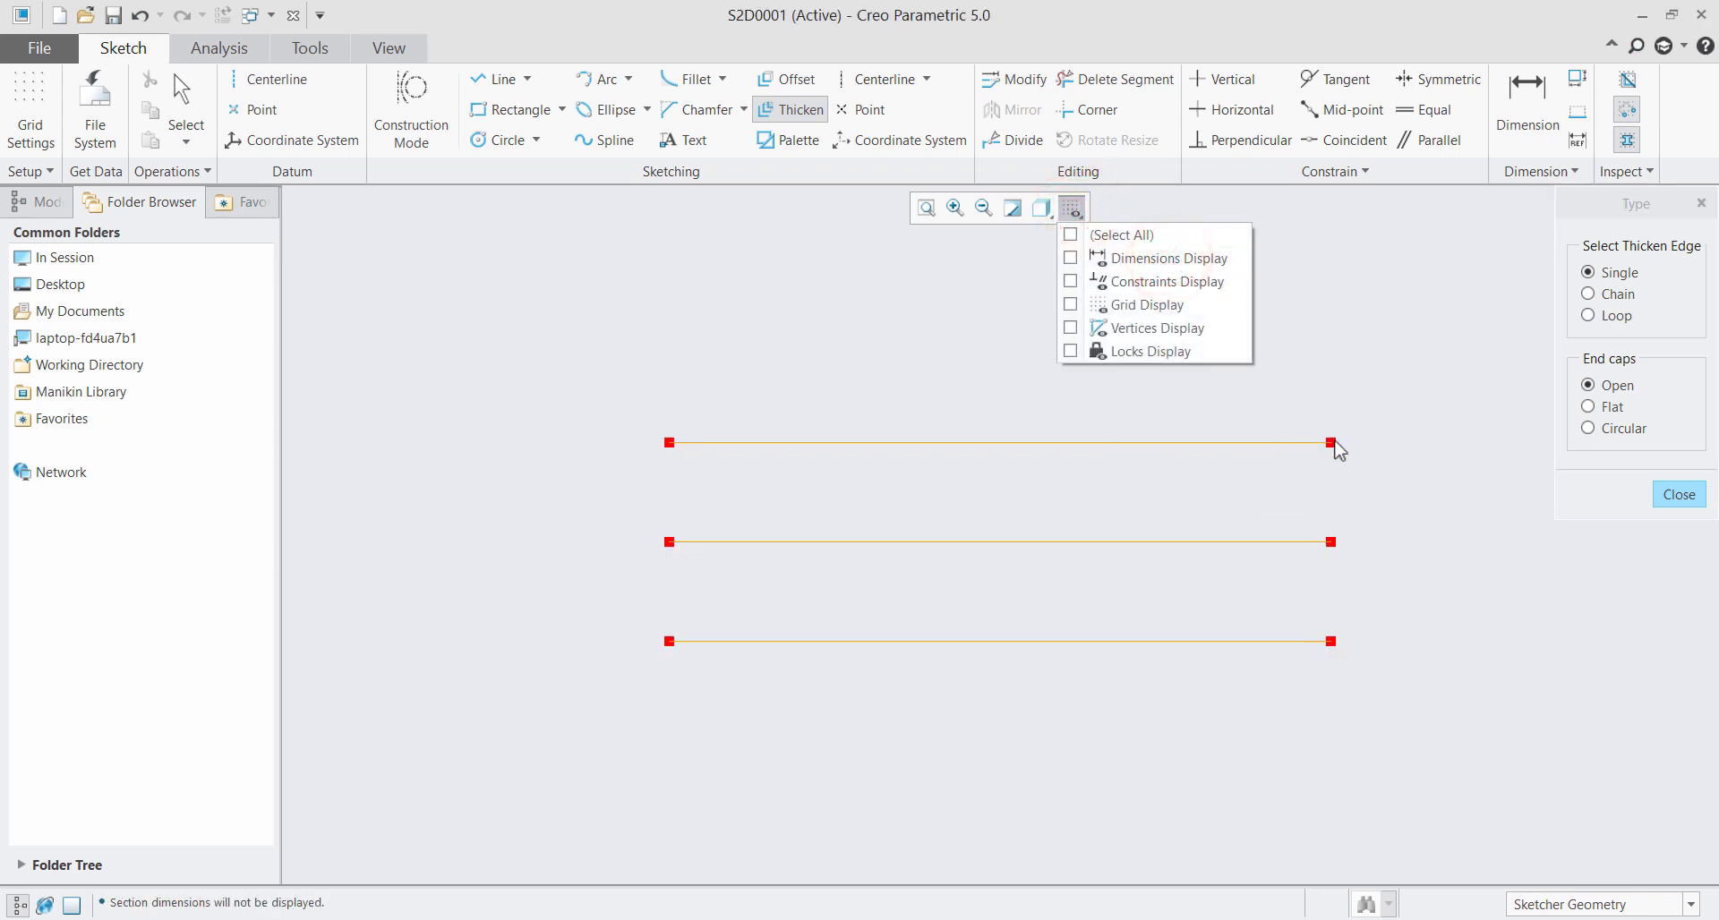
Close the Thicken tool and undo the open-ended thickening of the horizontal line
click(1381, 411)
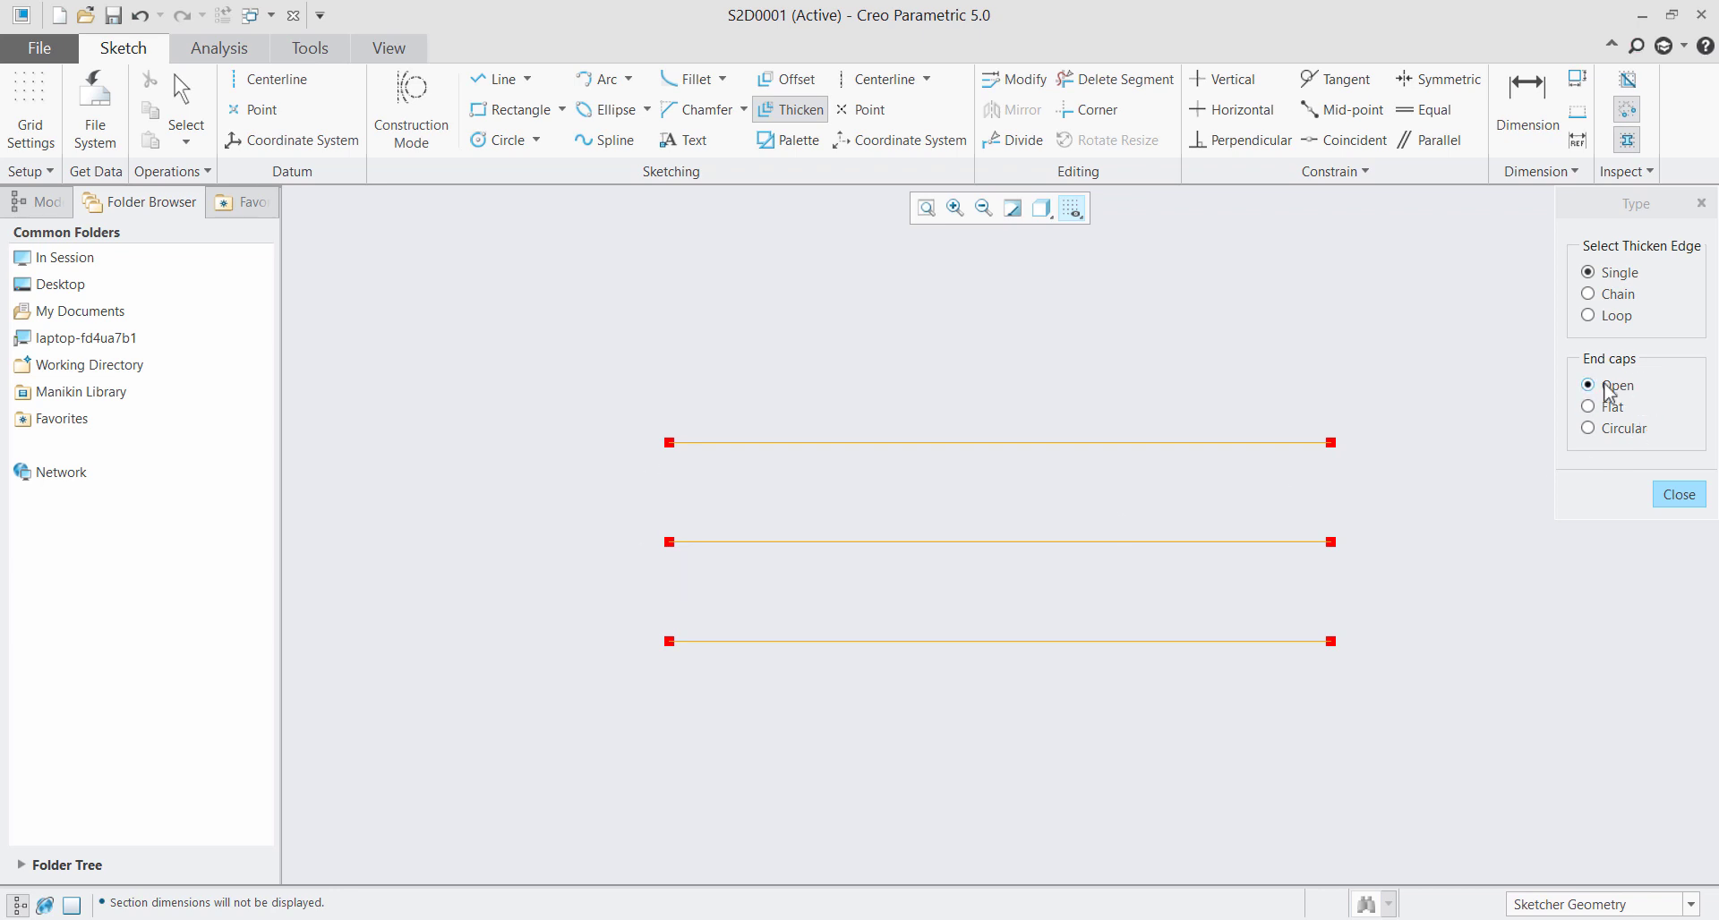
click(1679, 494)
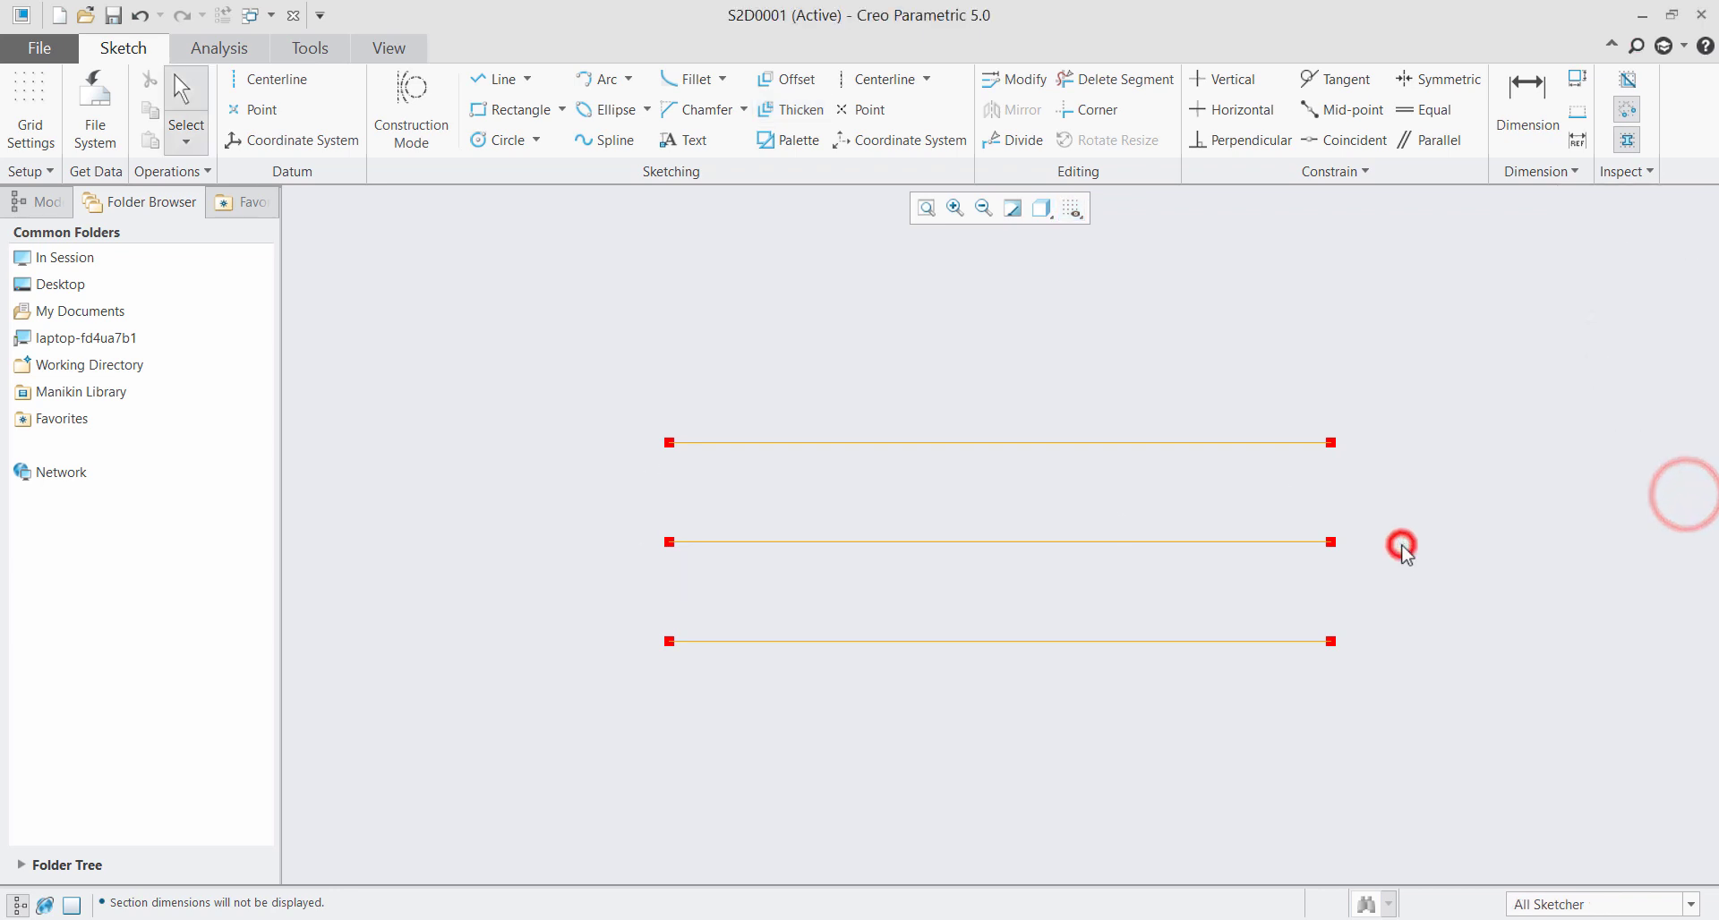
click(138, 16)
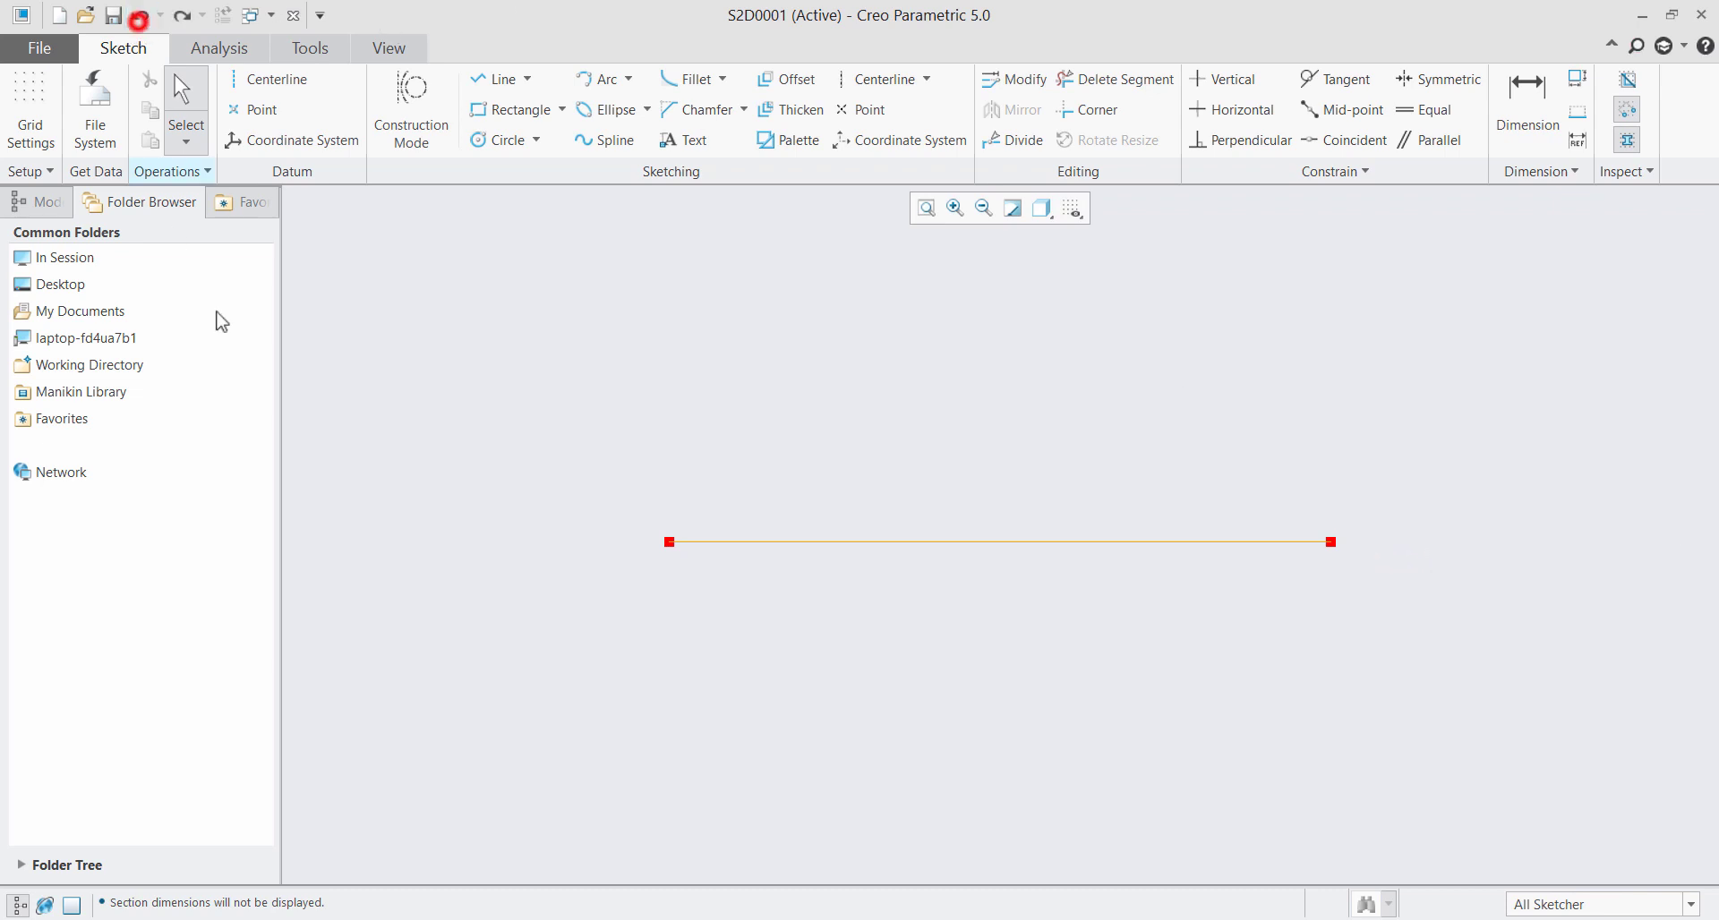
click(591, 307)
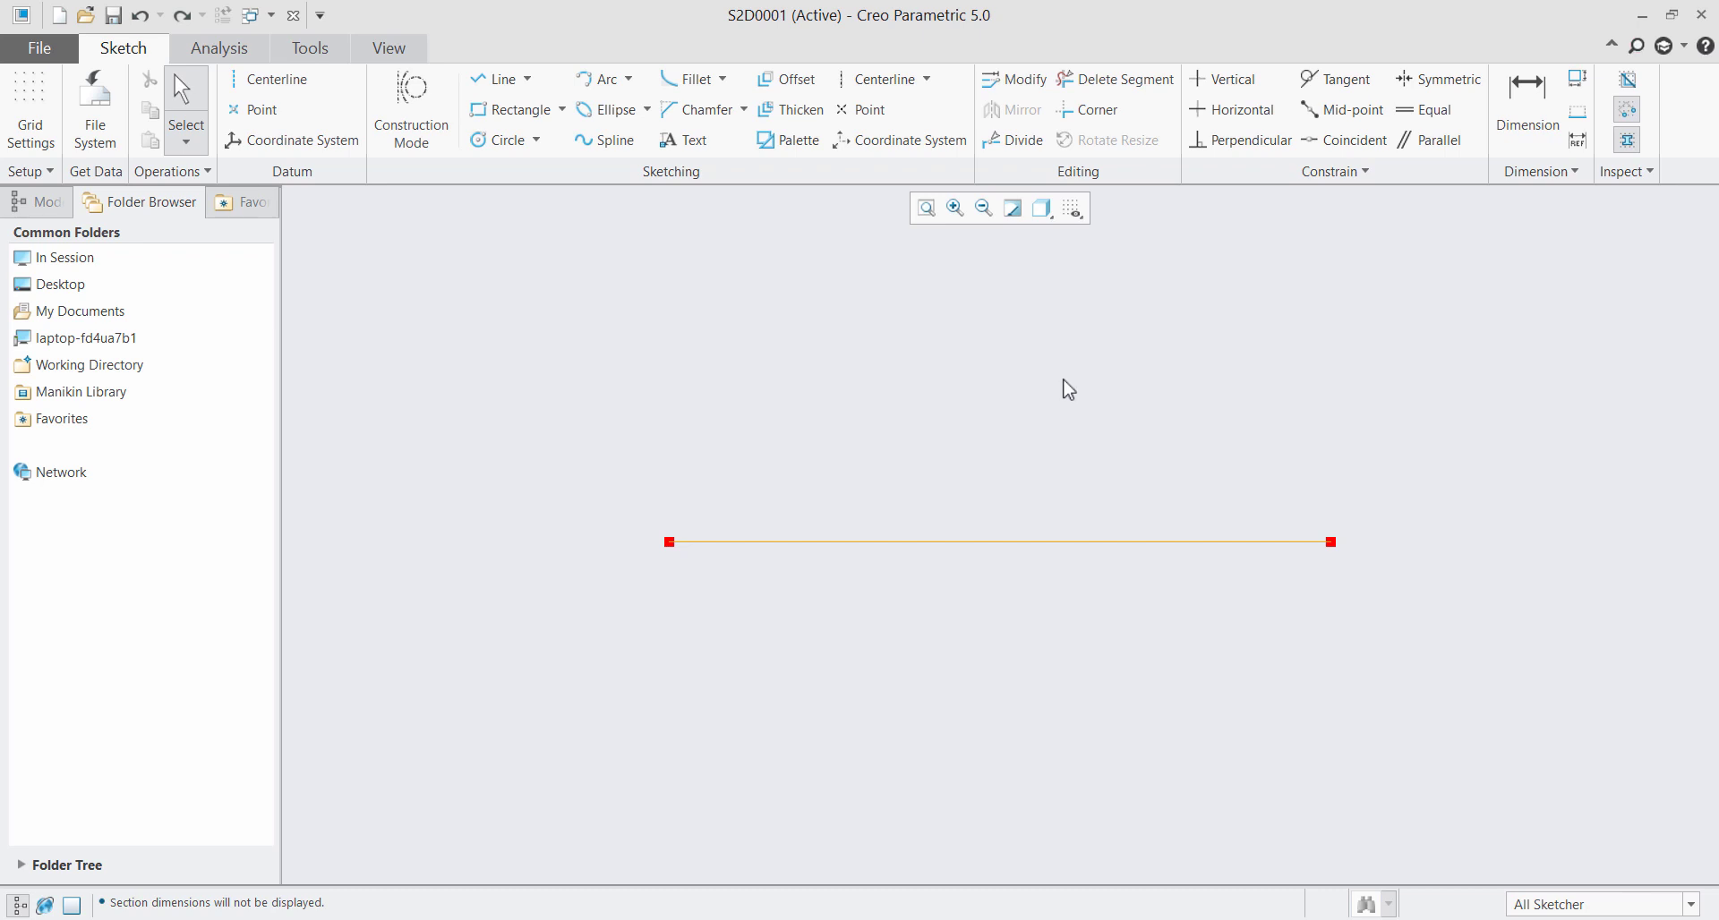
Thicken the single horizontal line by 3 with Flat end caps and a 1.5 offset in the arrow direction, and undo it
click(794, 111)
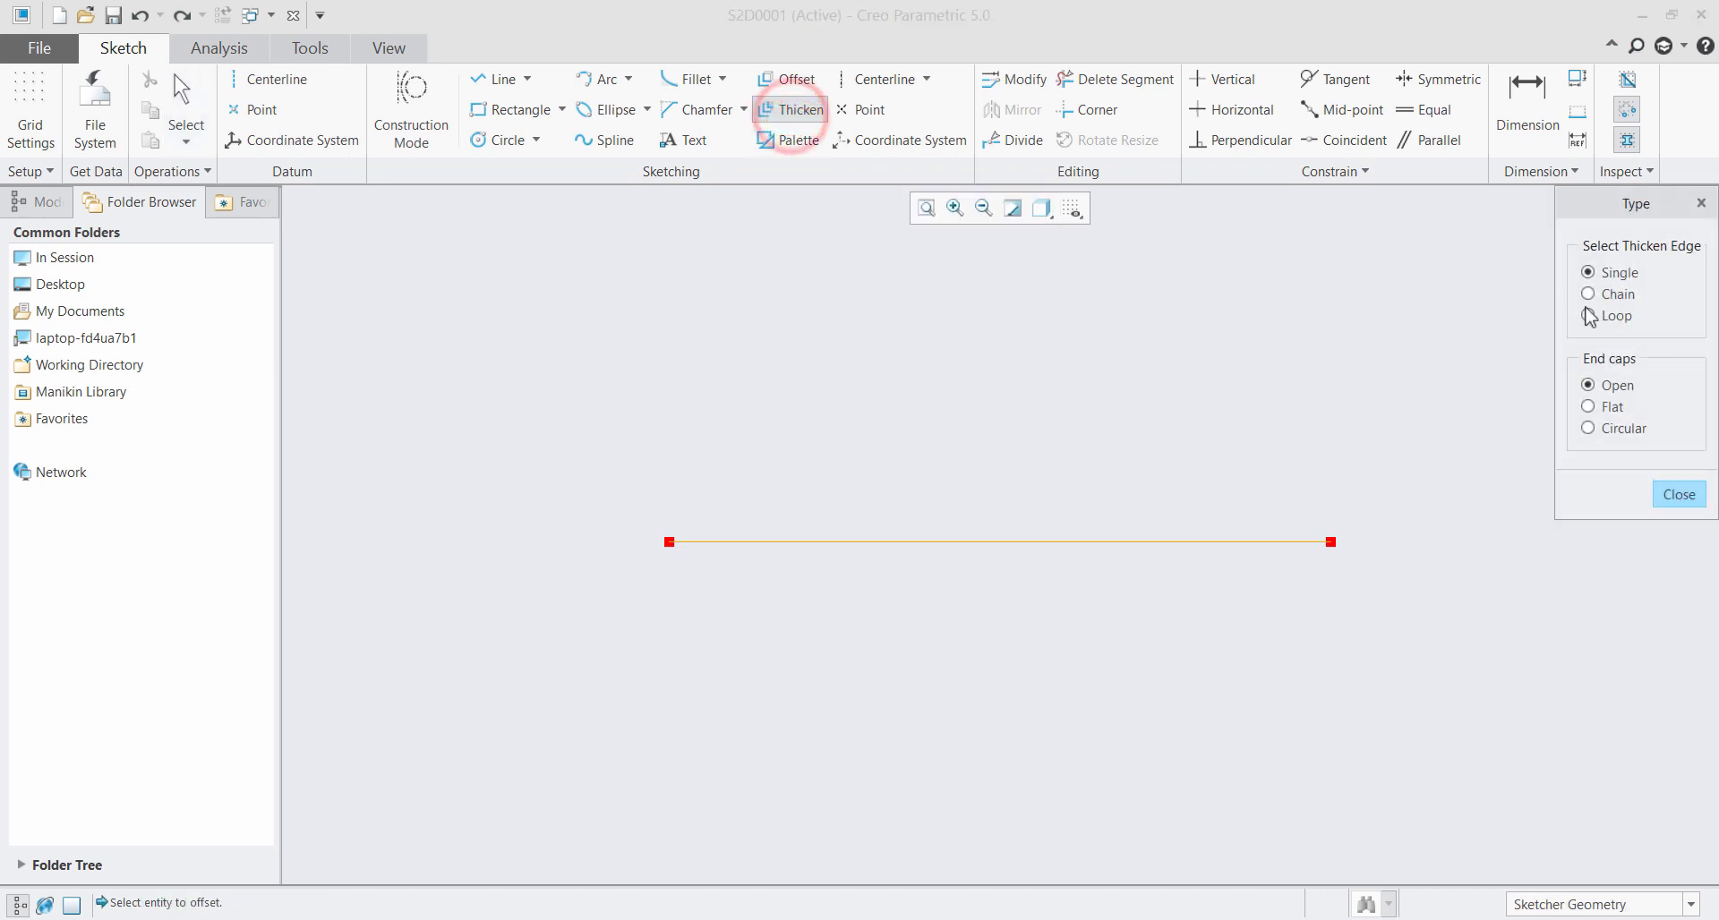
click(1591, 408)
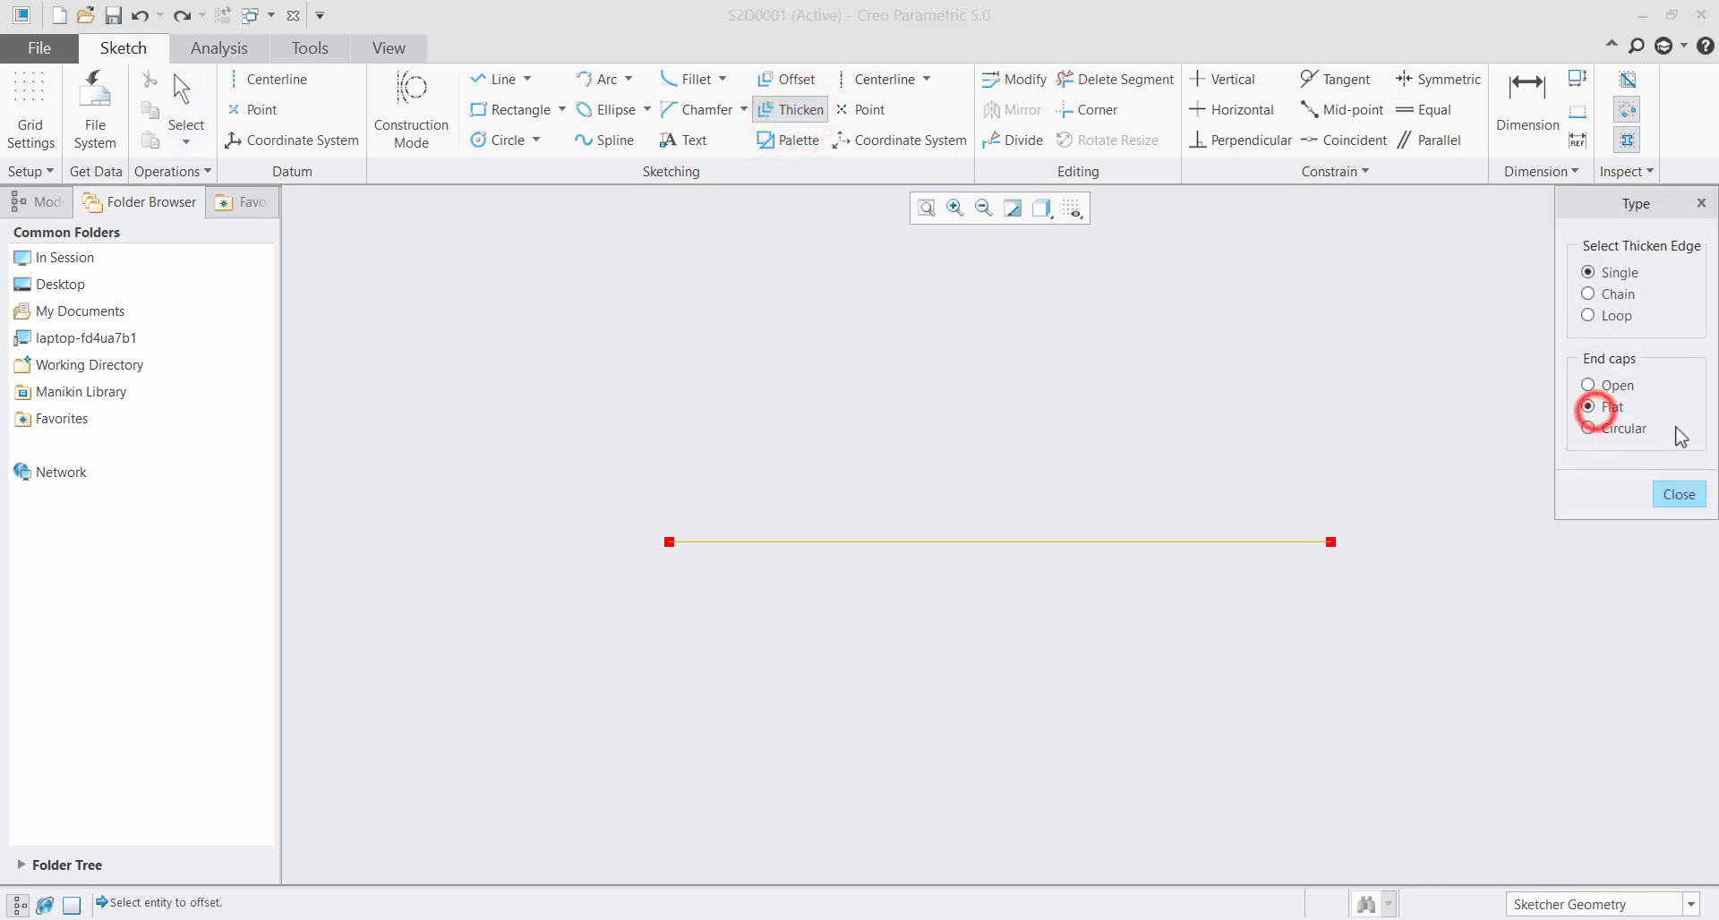
click(1045, 542)
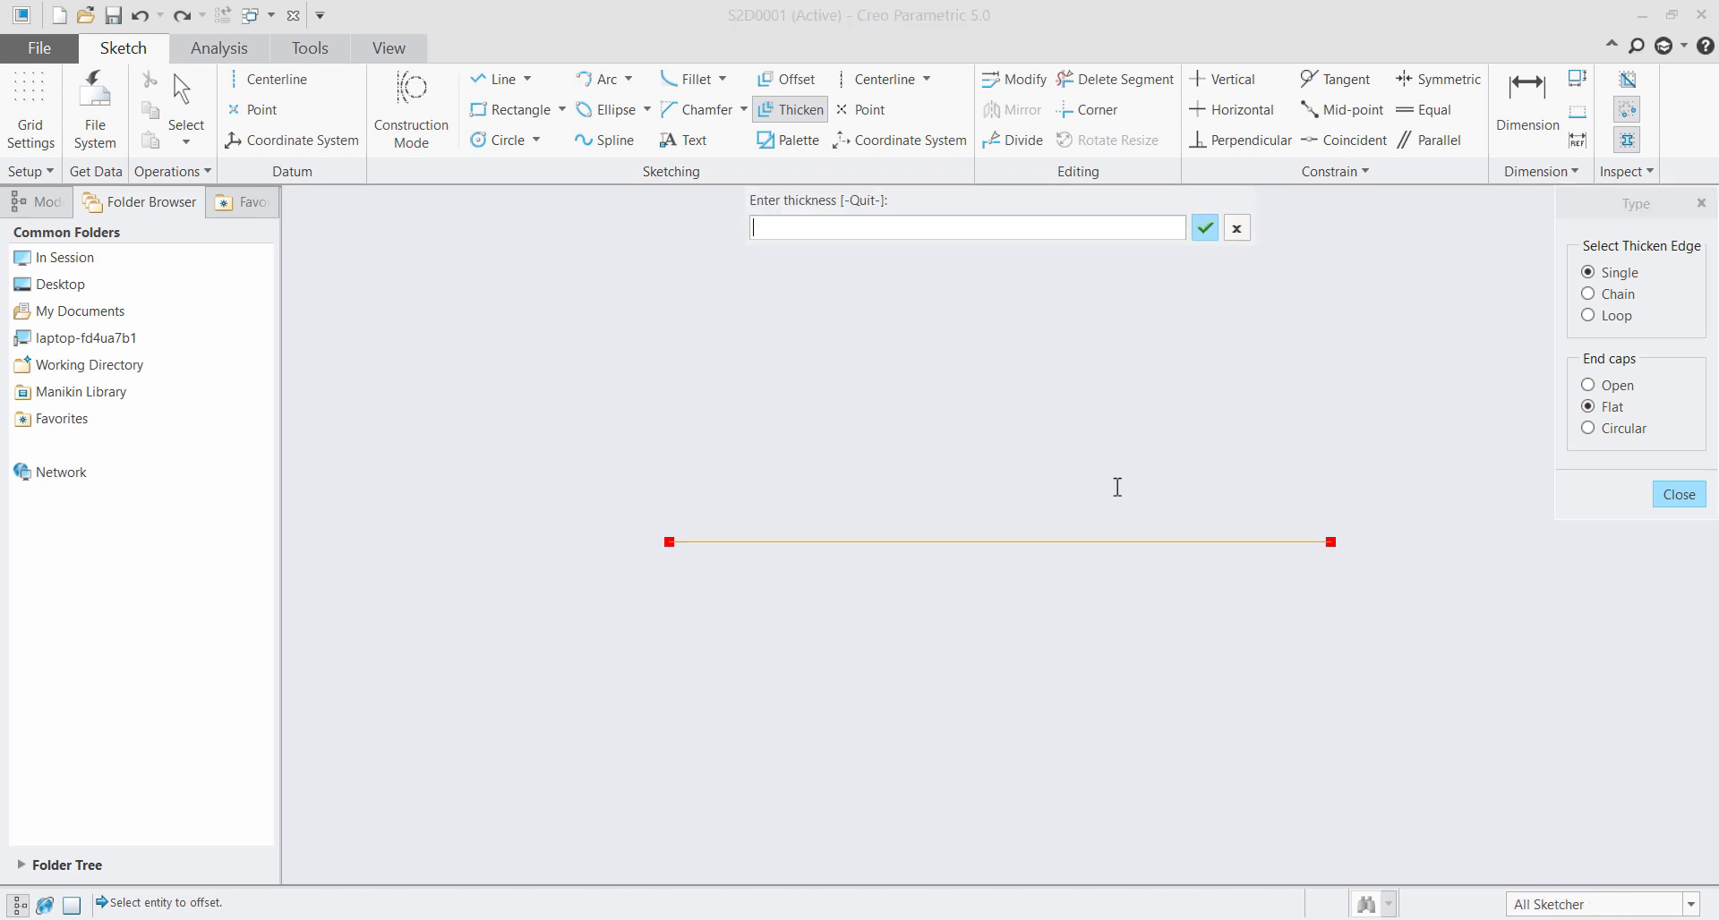
text(3)
key(Return)
text(1.5)
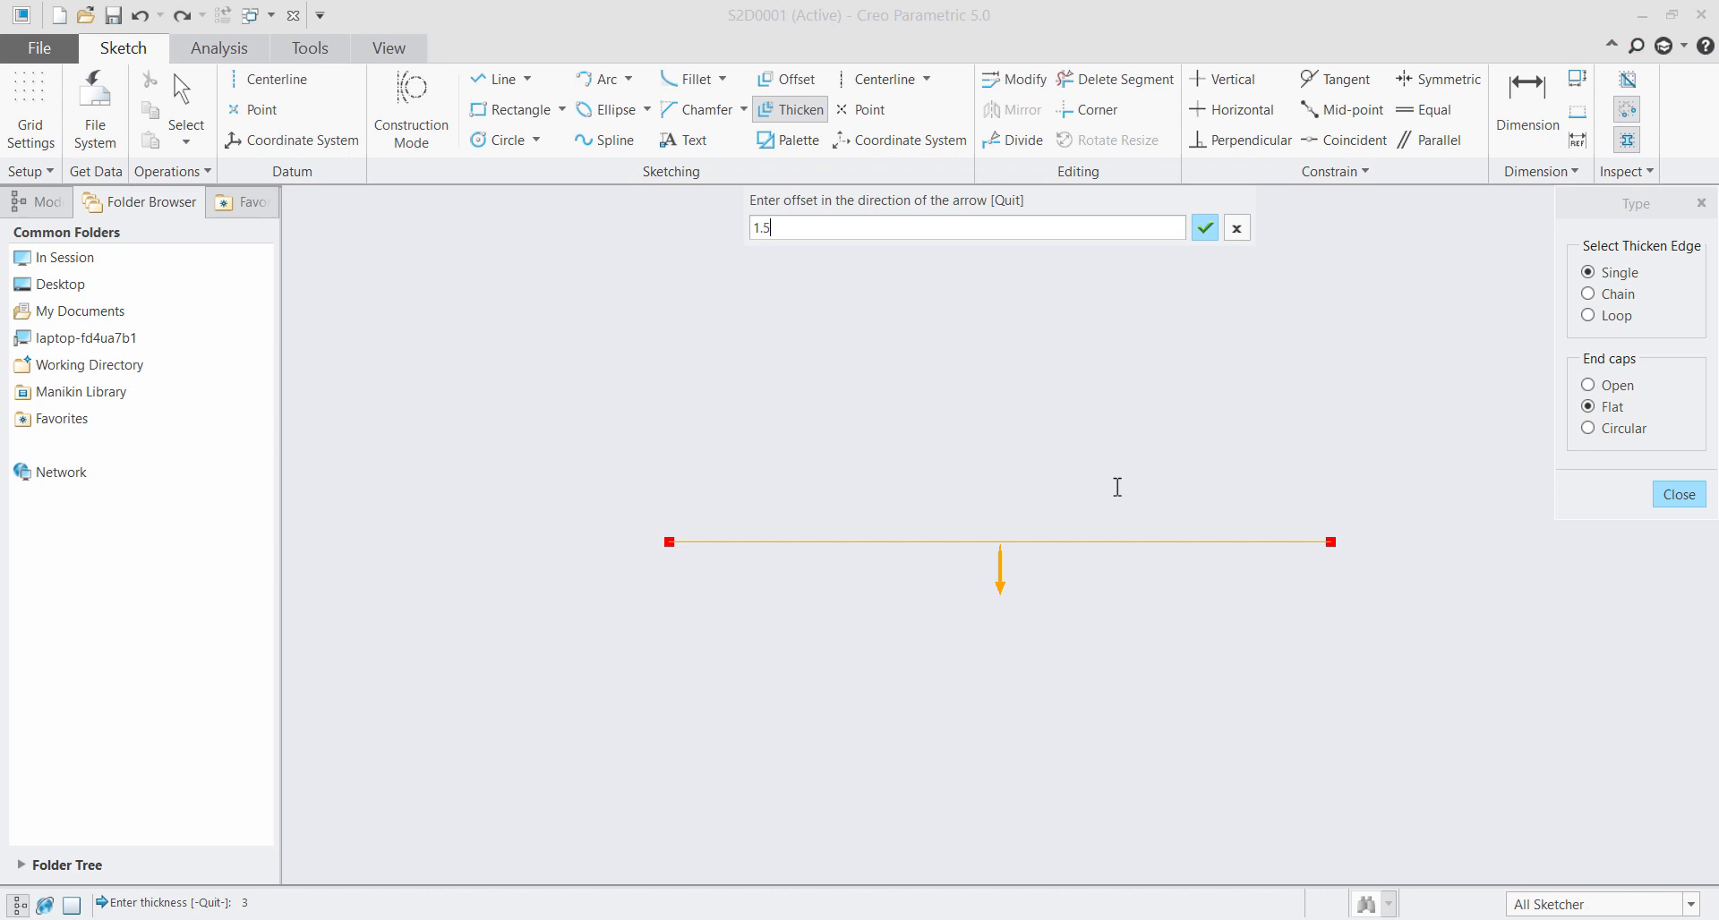
key(Return)
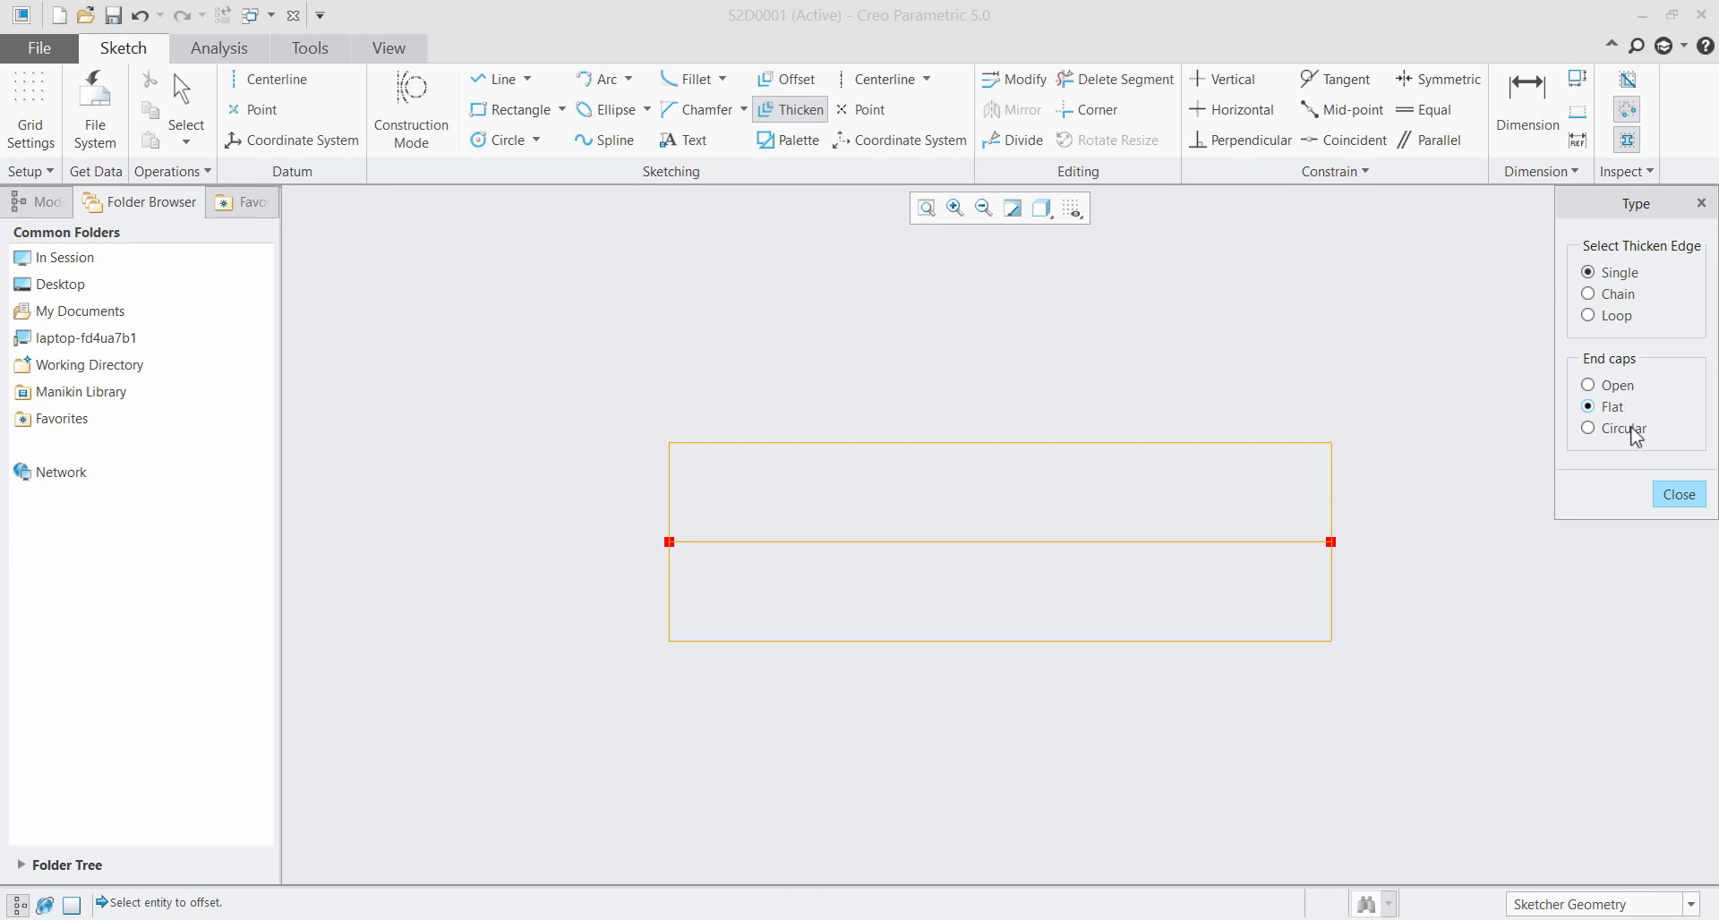
middle_click(1264, 468)
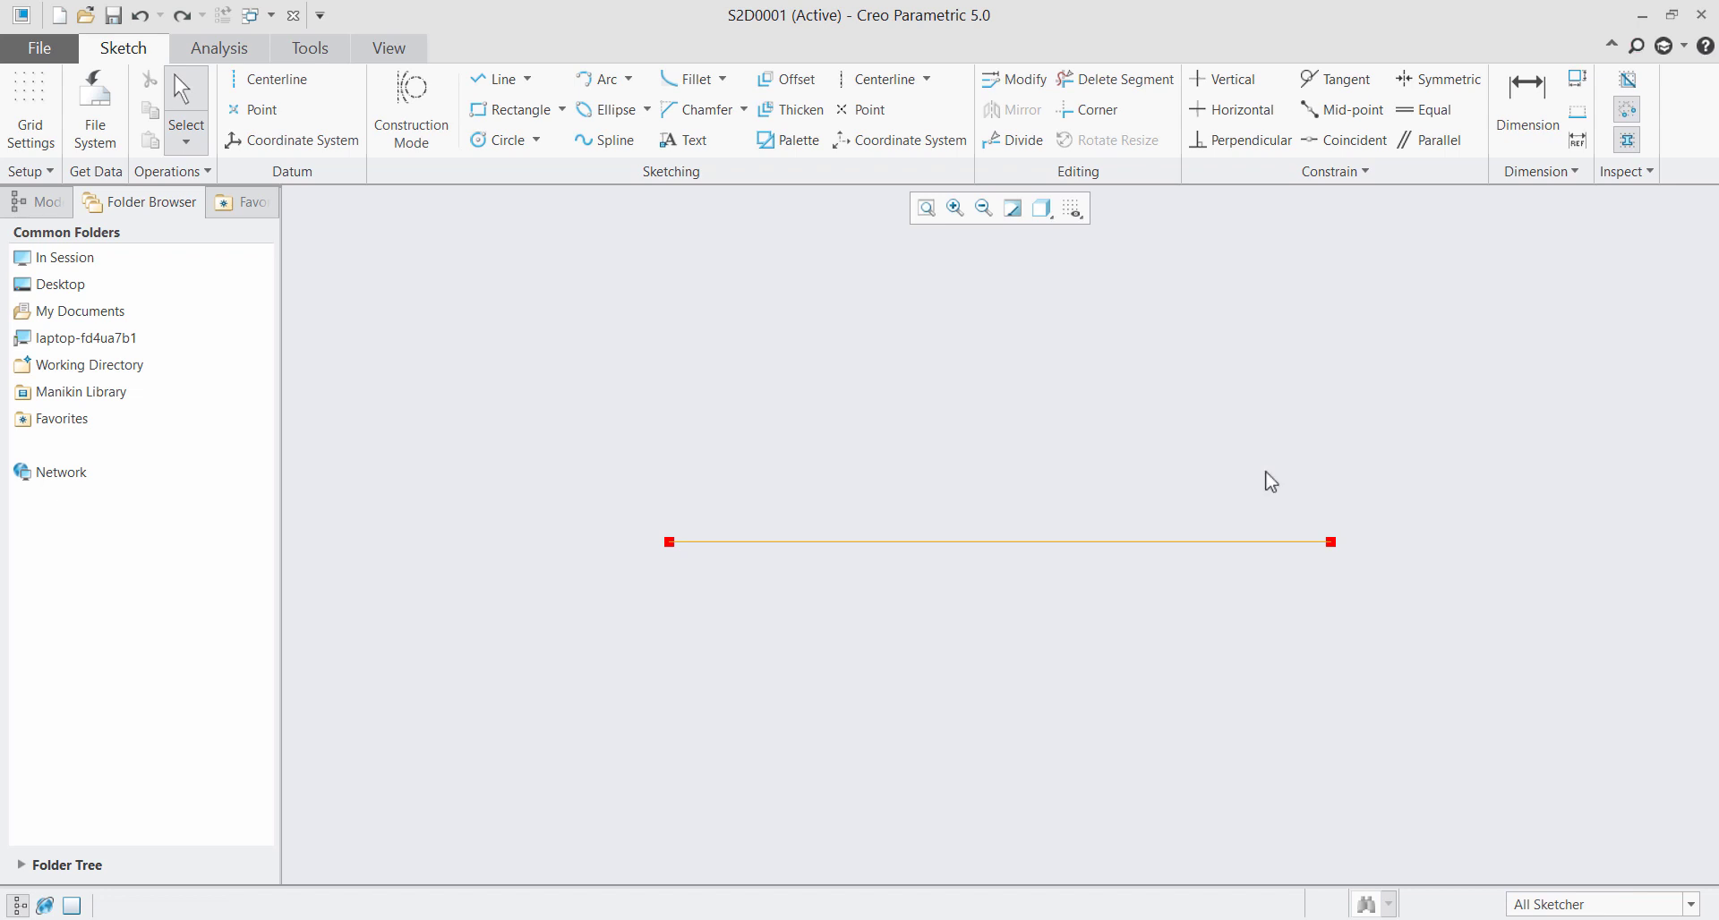
Thicken the single horizontal line by 3 with Circular end caps and a 1.5 offset in the arrow direction
click(789, 109)
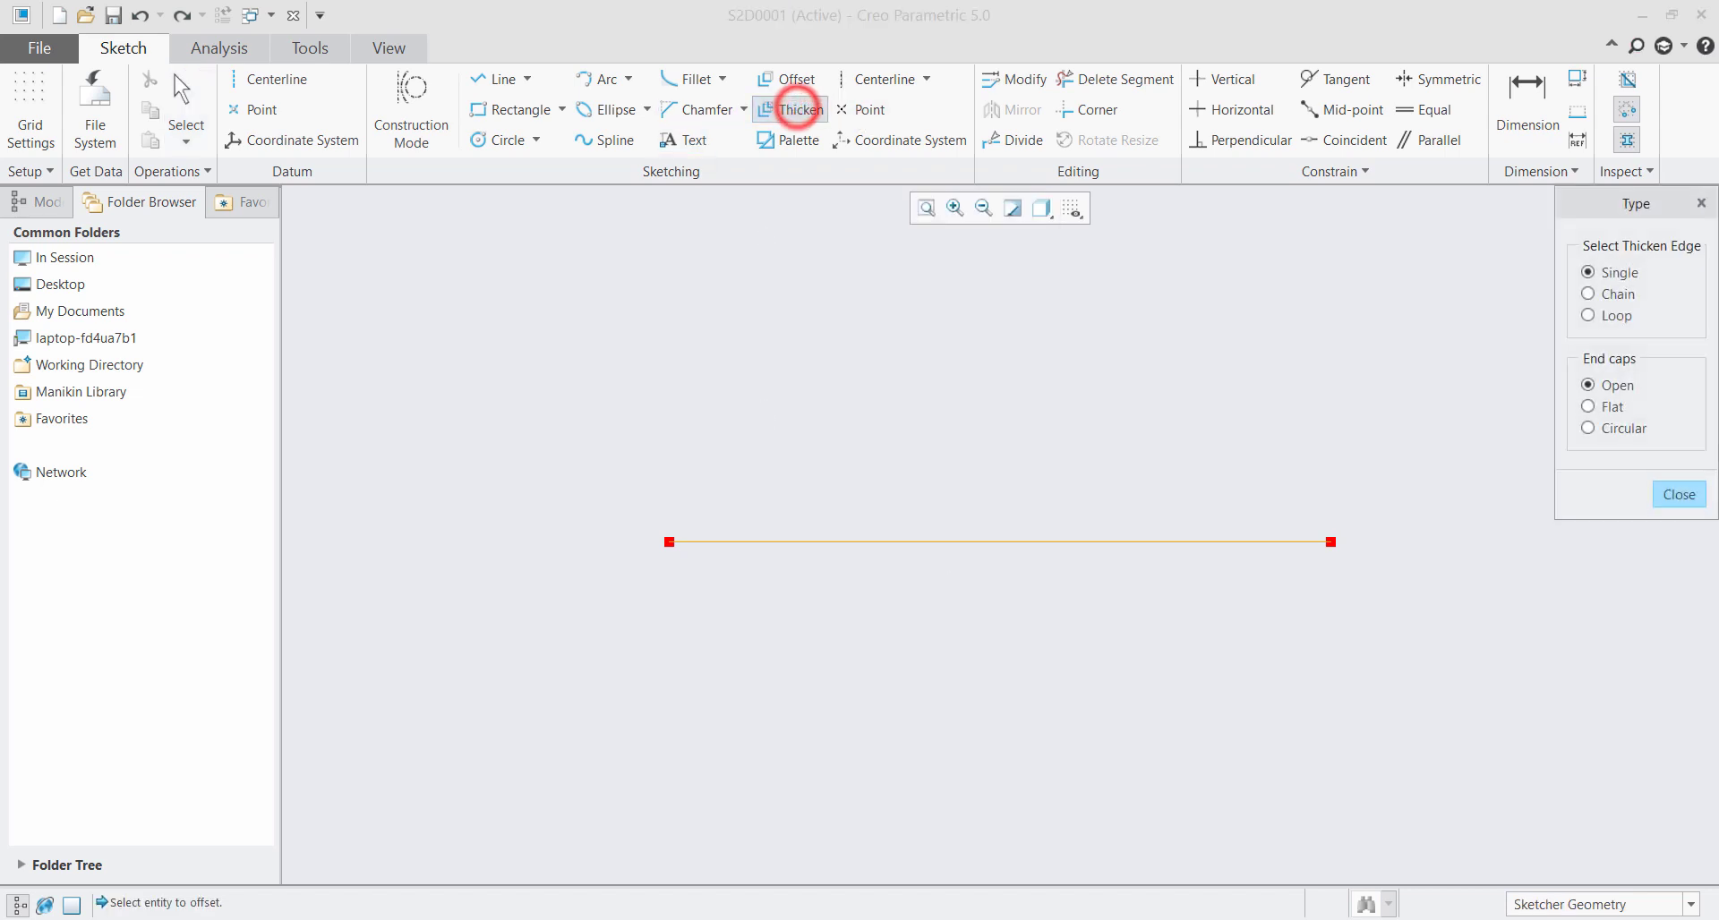
click(1611, 428)
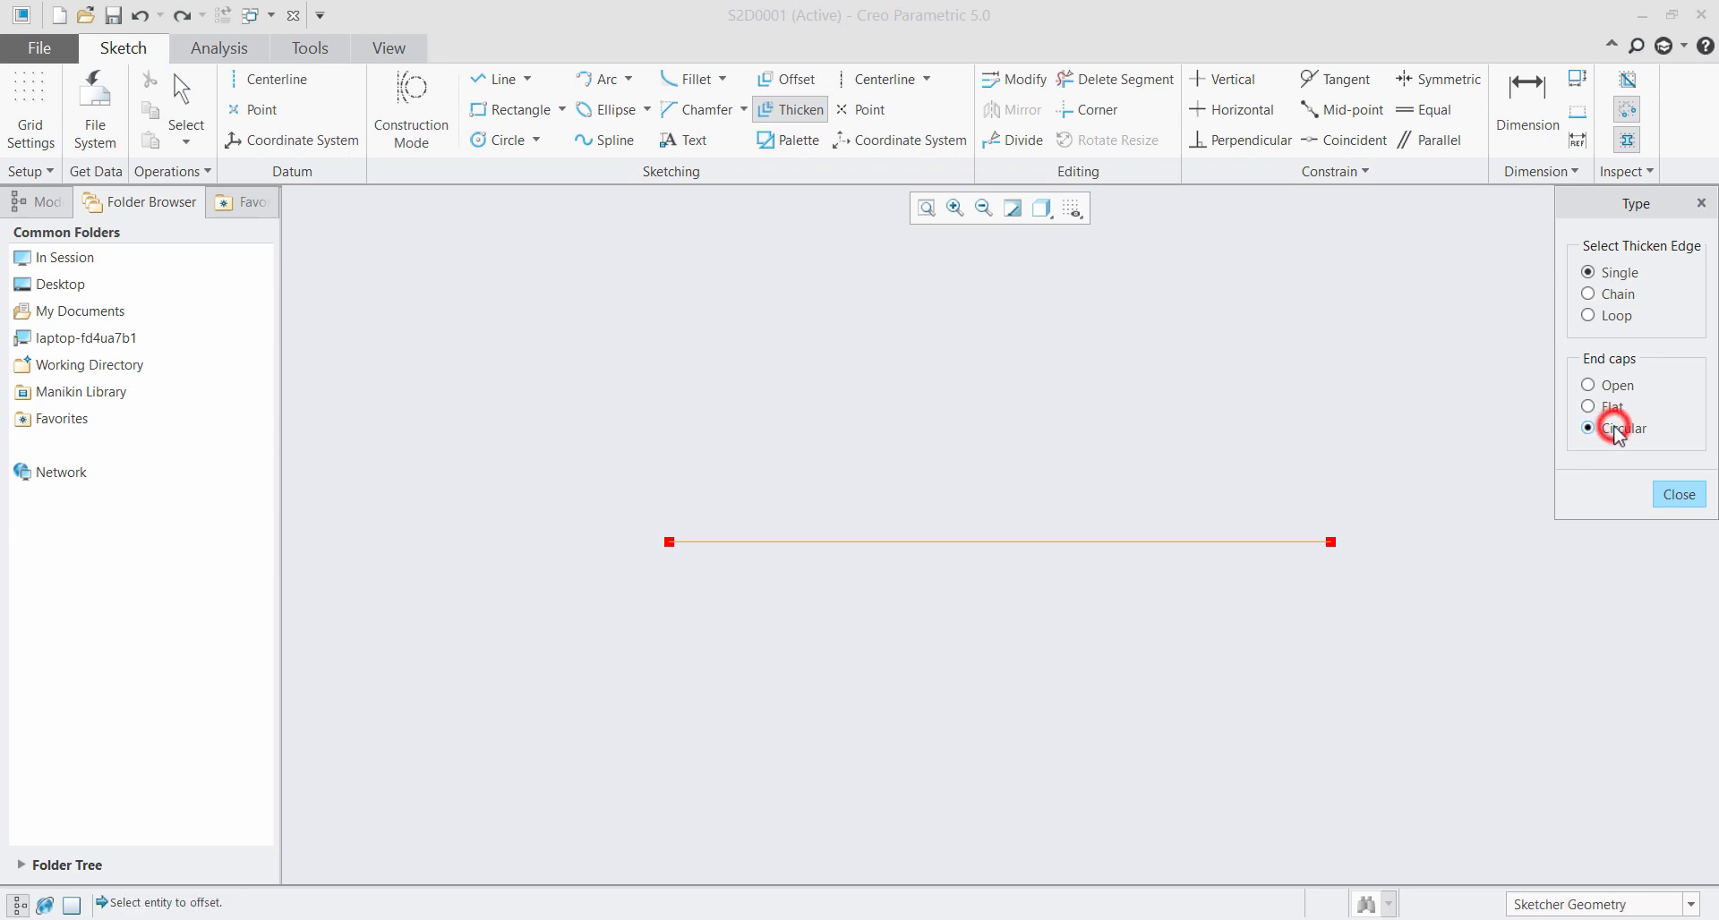
click(1063, 542)
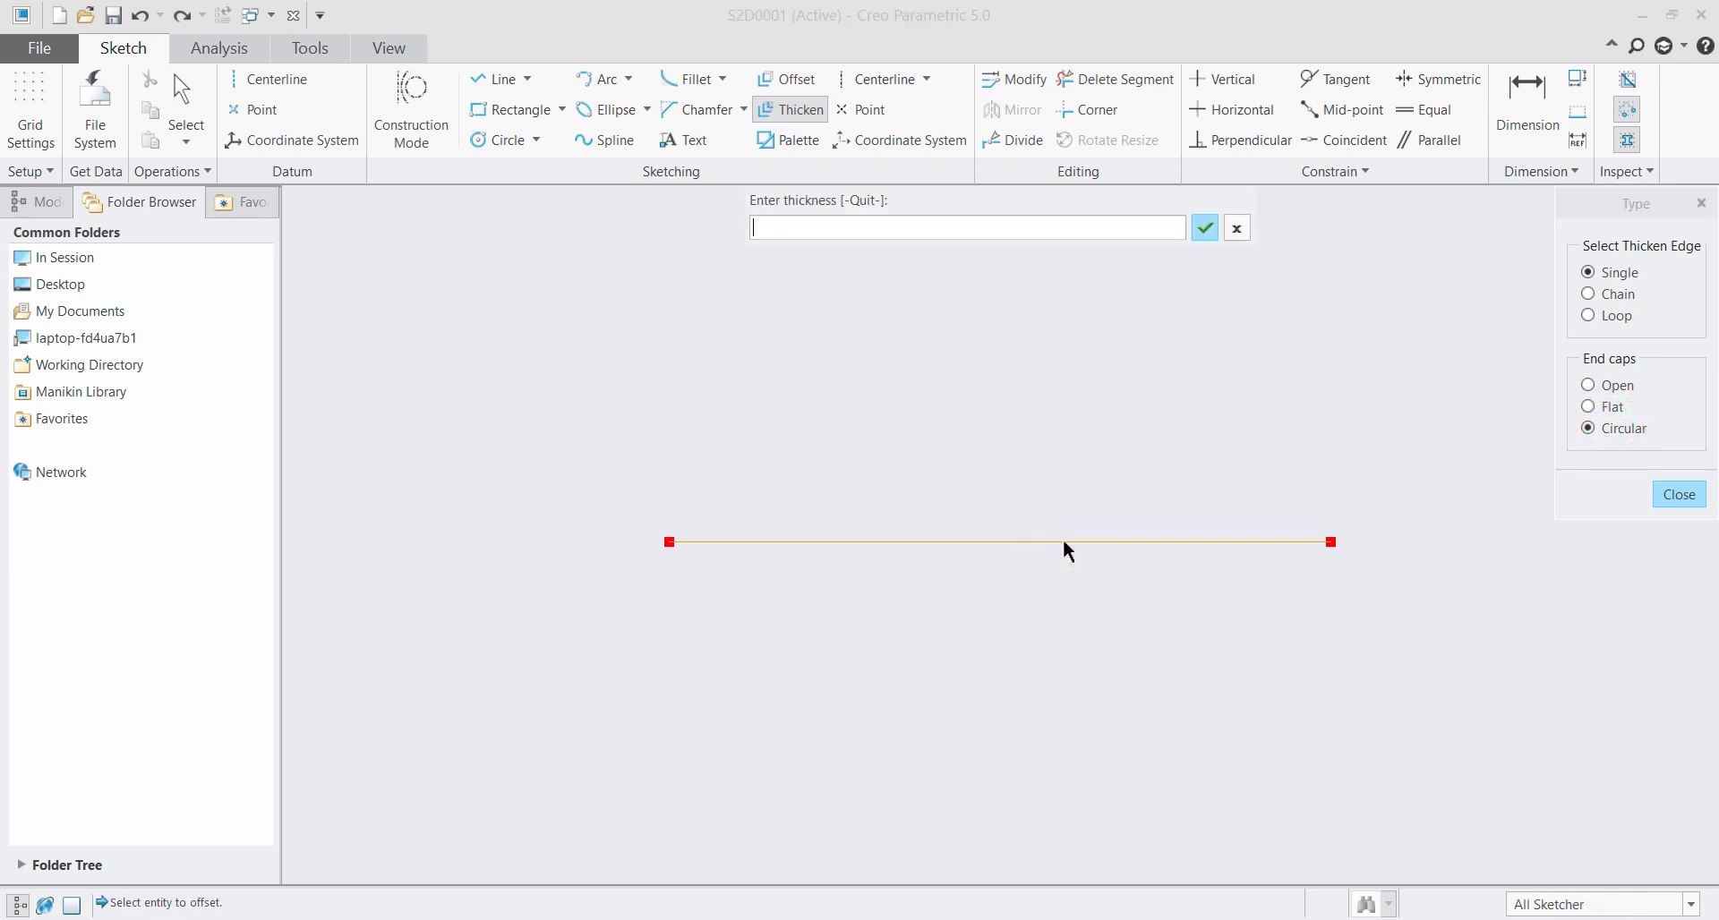
text(3)
key(Return)
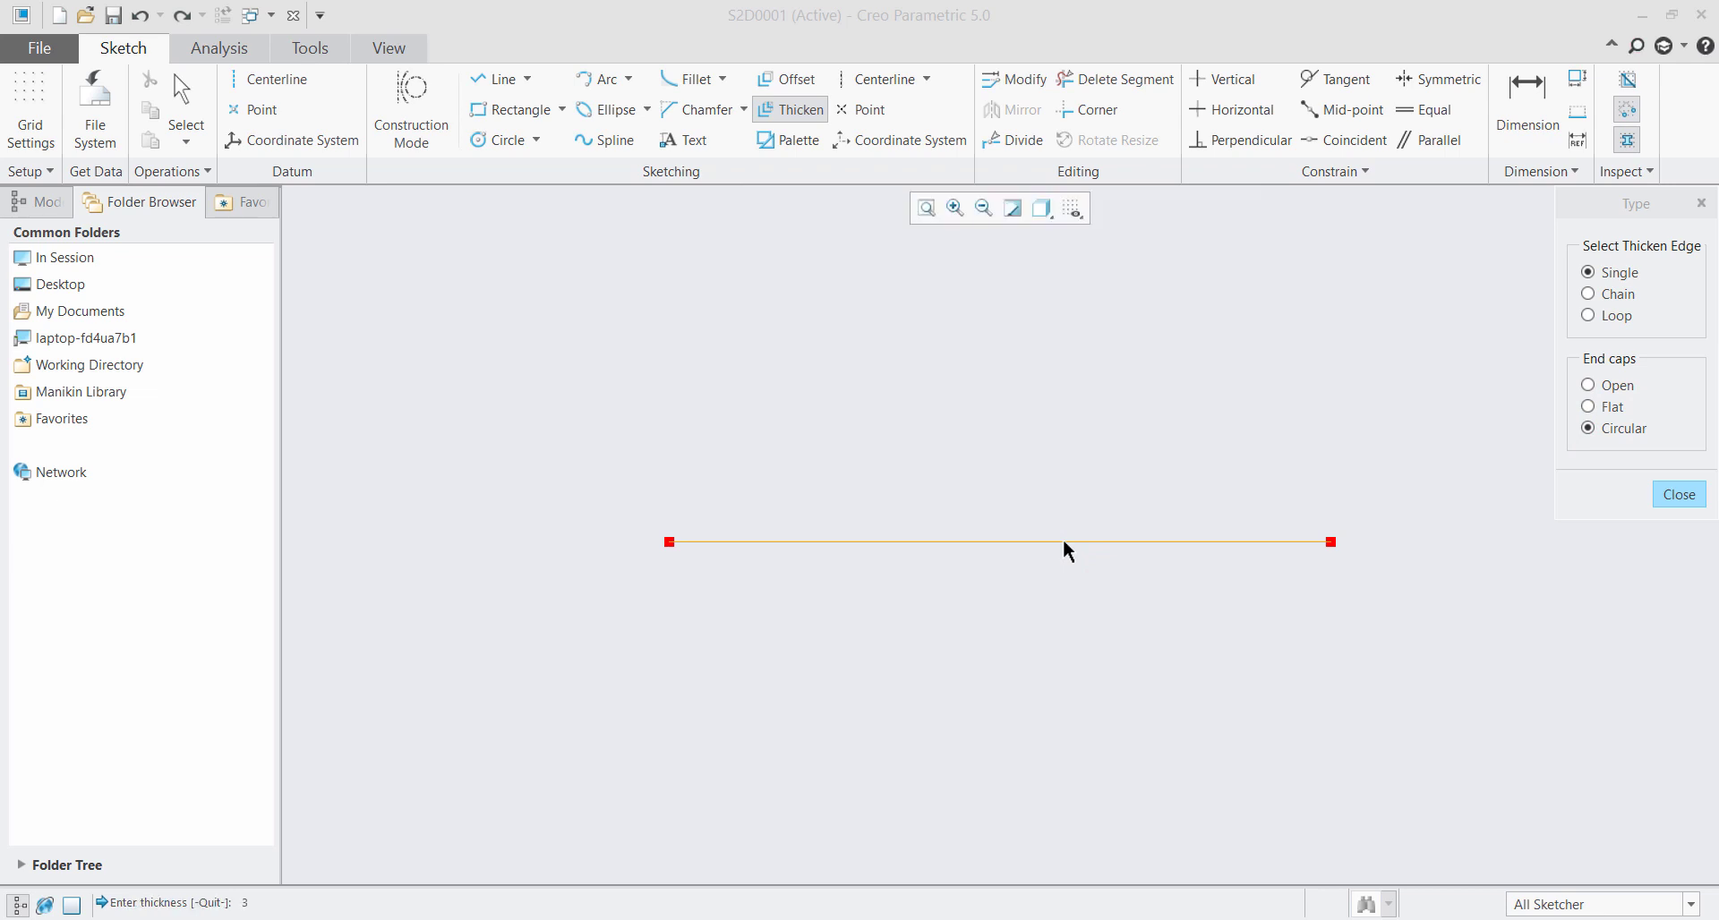
text(1.5)
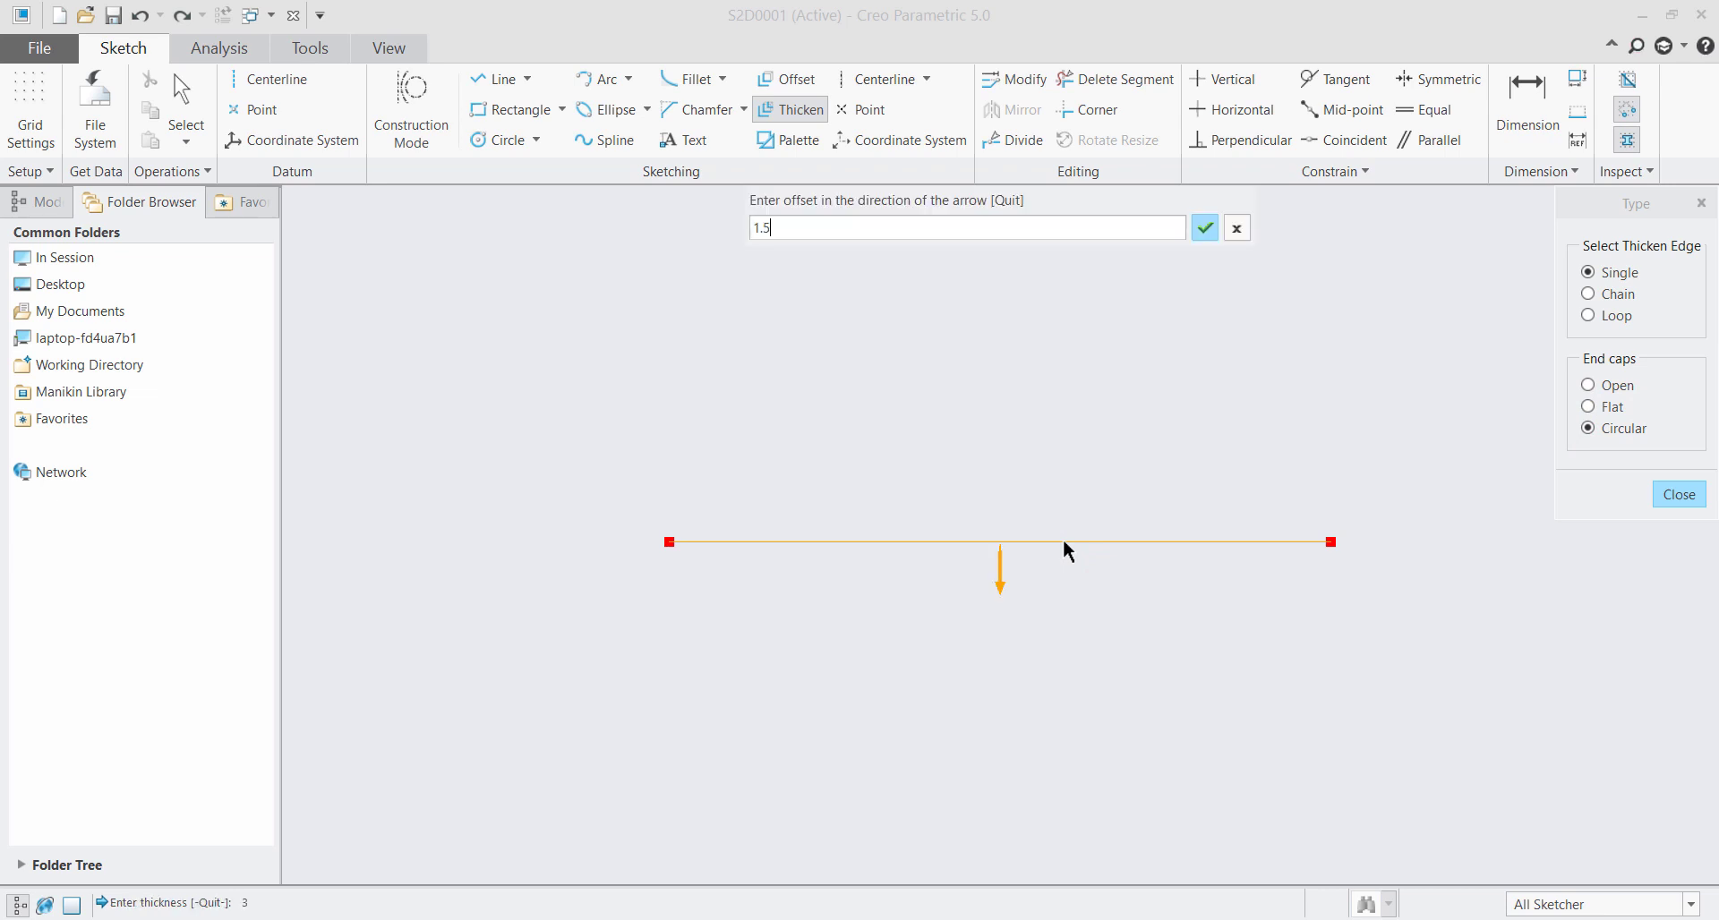
key(Return)
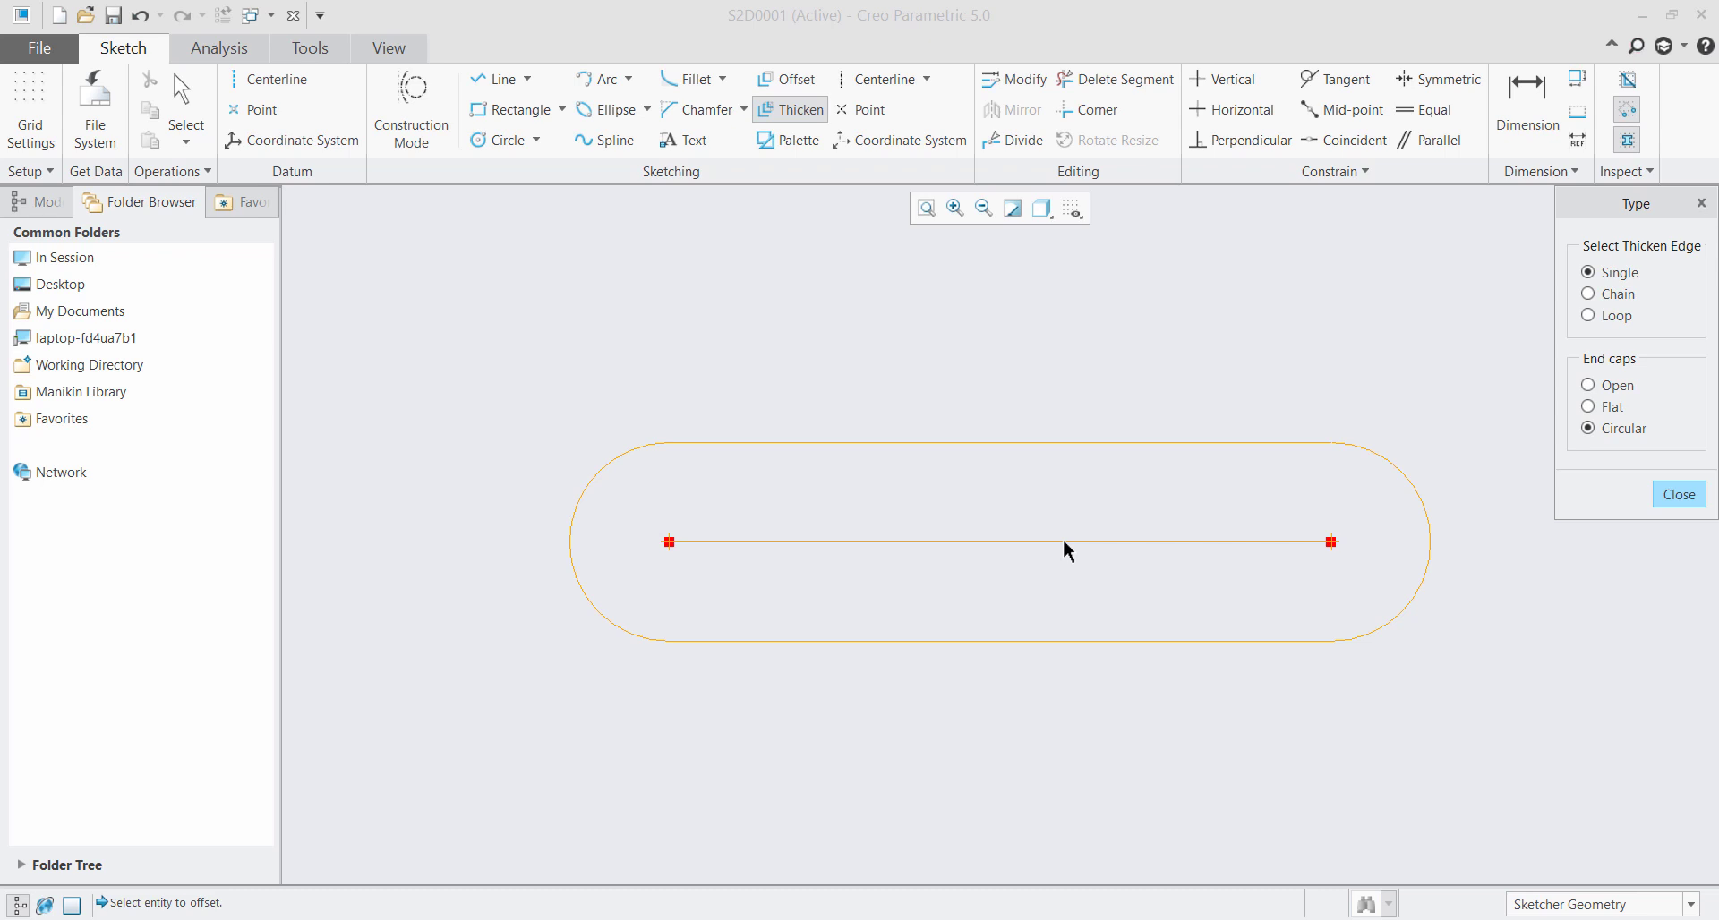
middle_click(1067, 545)
Delete the whole sketch, including the horizontal line and its rounded outline
click(1095, 361)
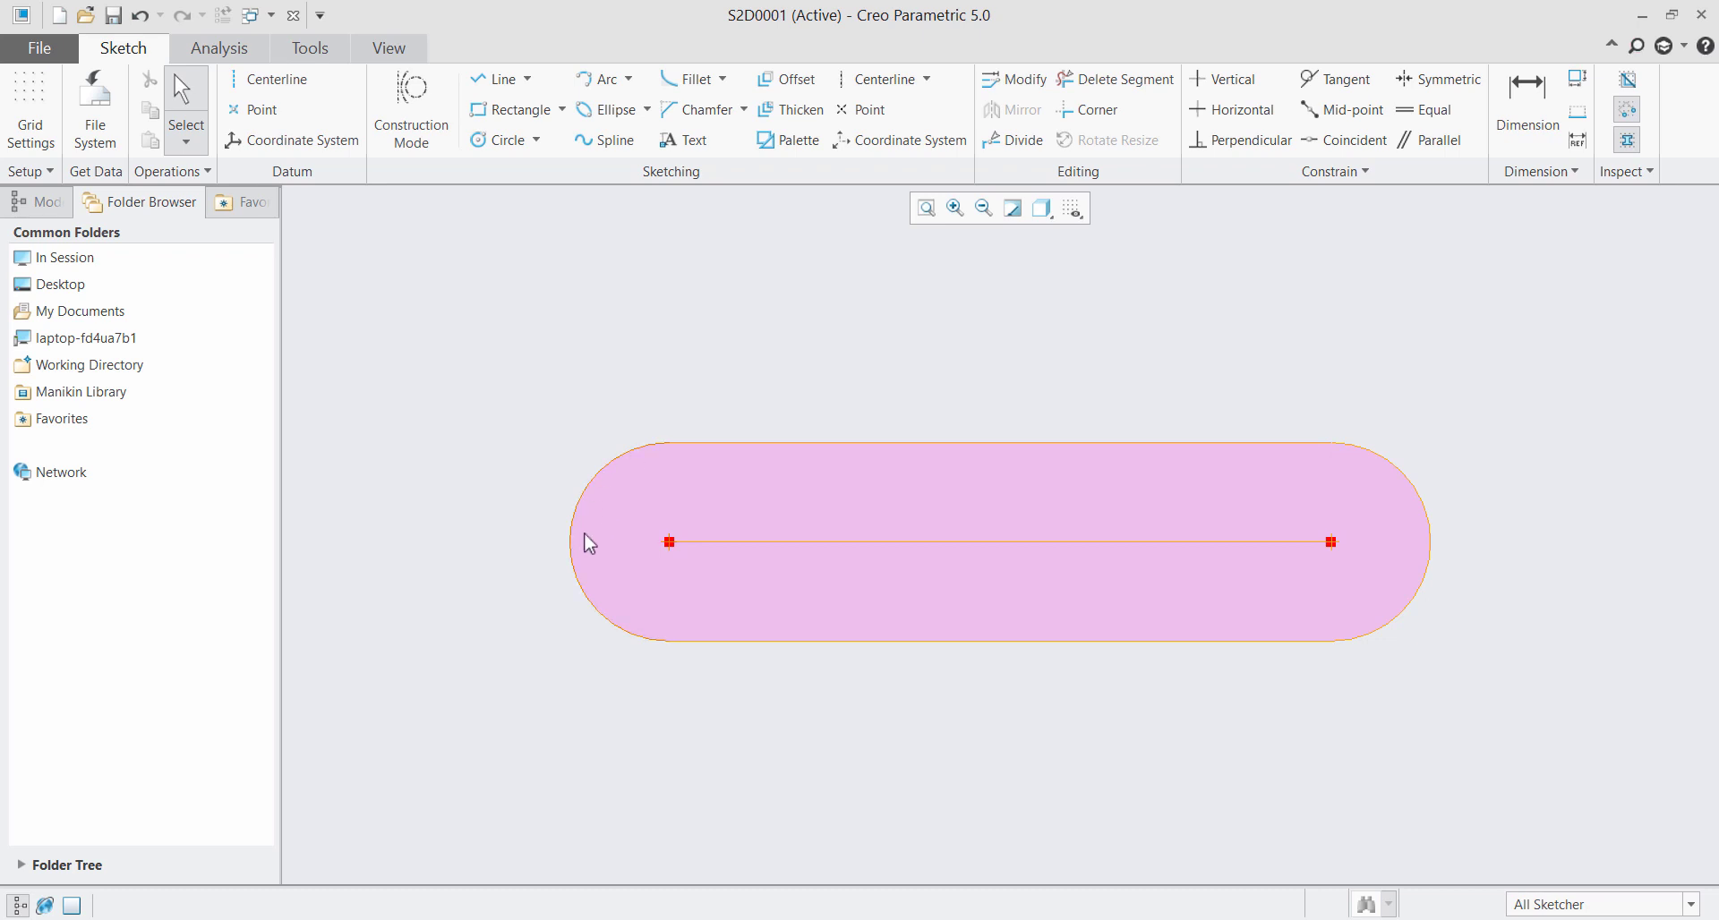
drag(492, 260, 1517, 772)
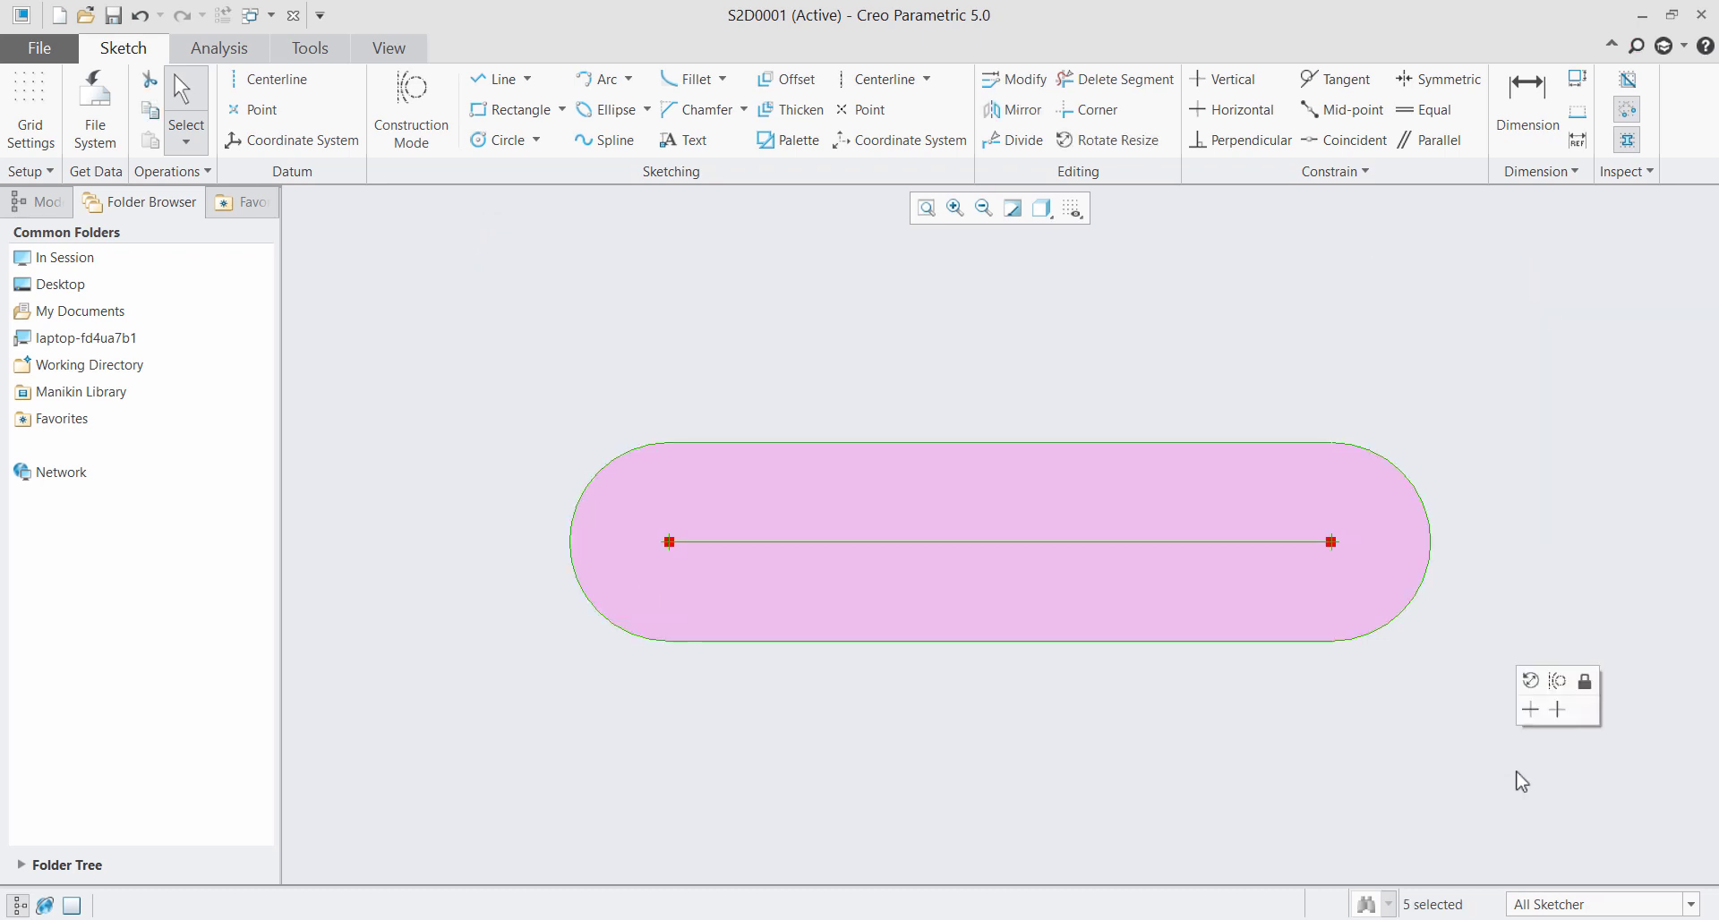
key(Delete)
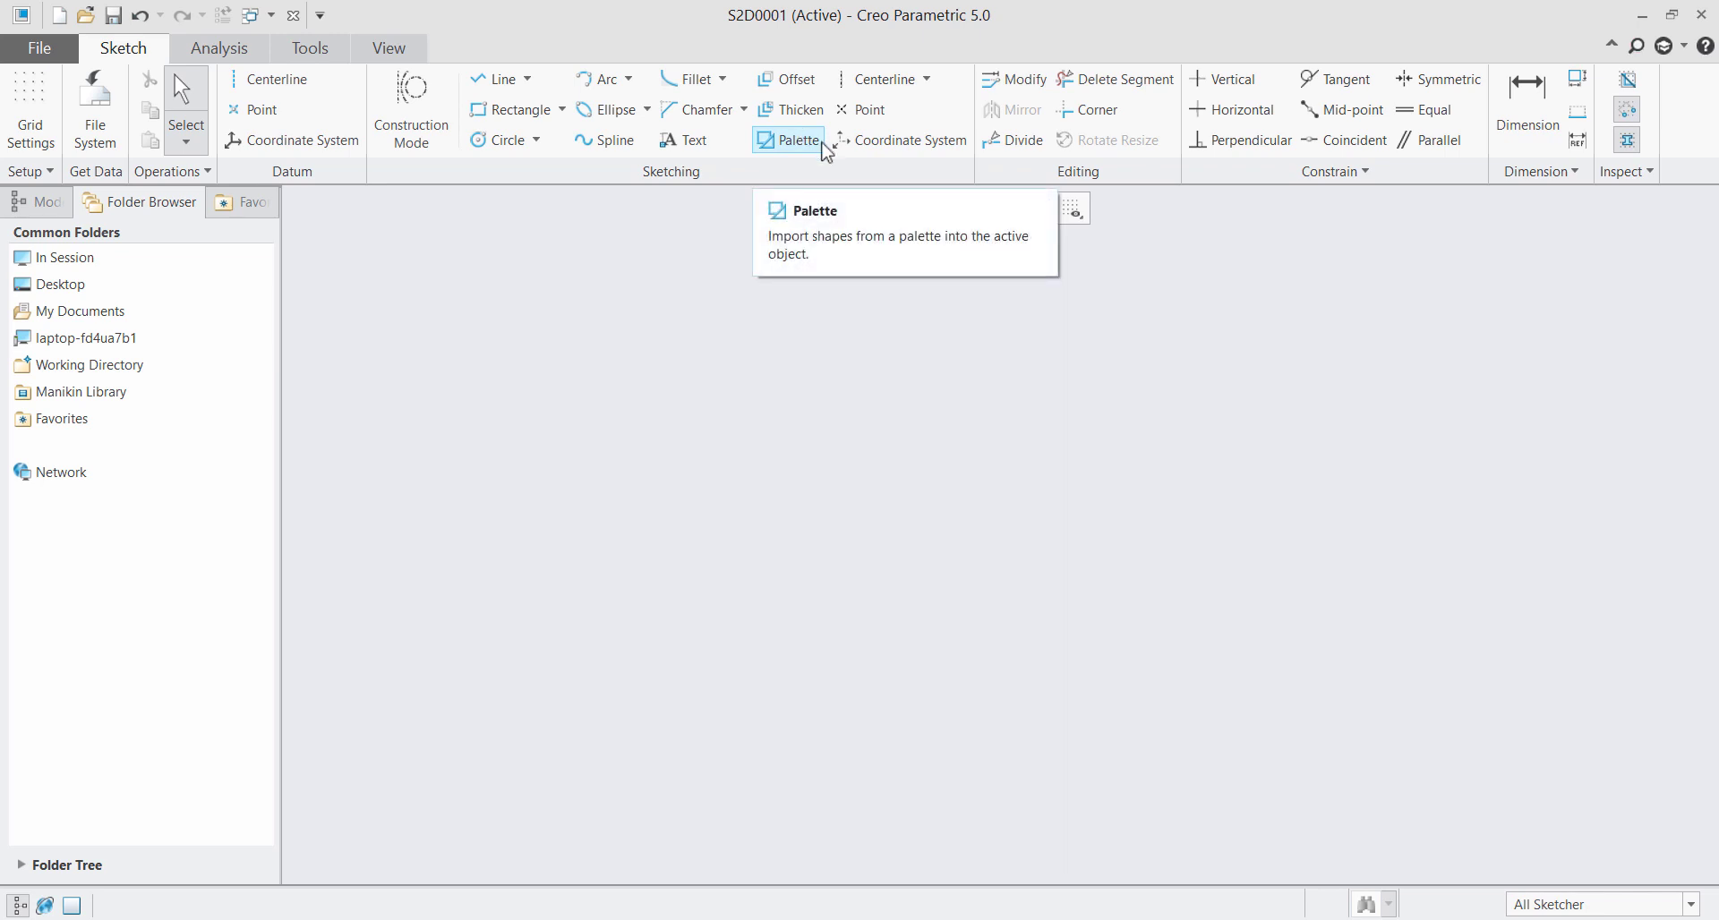
Look through the Sketcher Palette's polygons, profiles, shapes and stars in an enlarged view, and restore its size
click(822, 144)
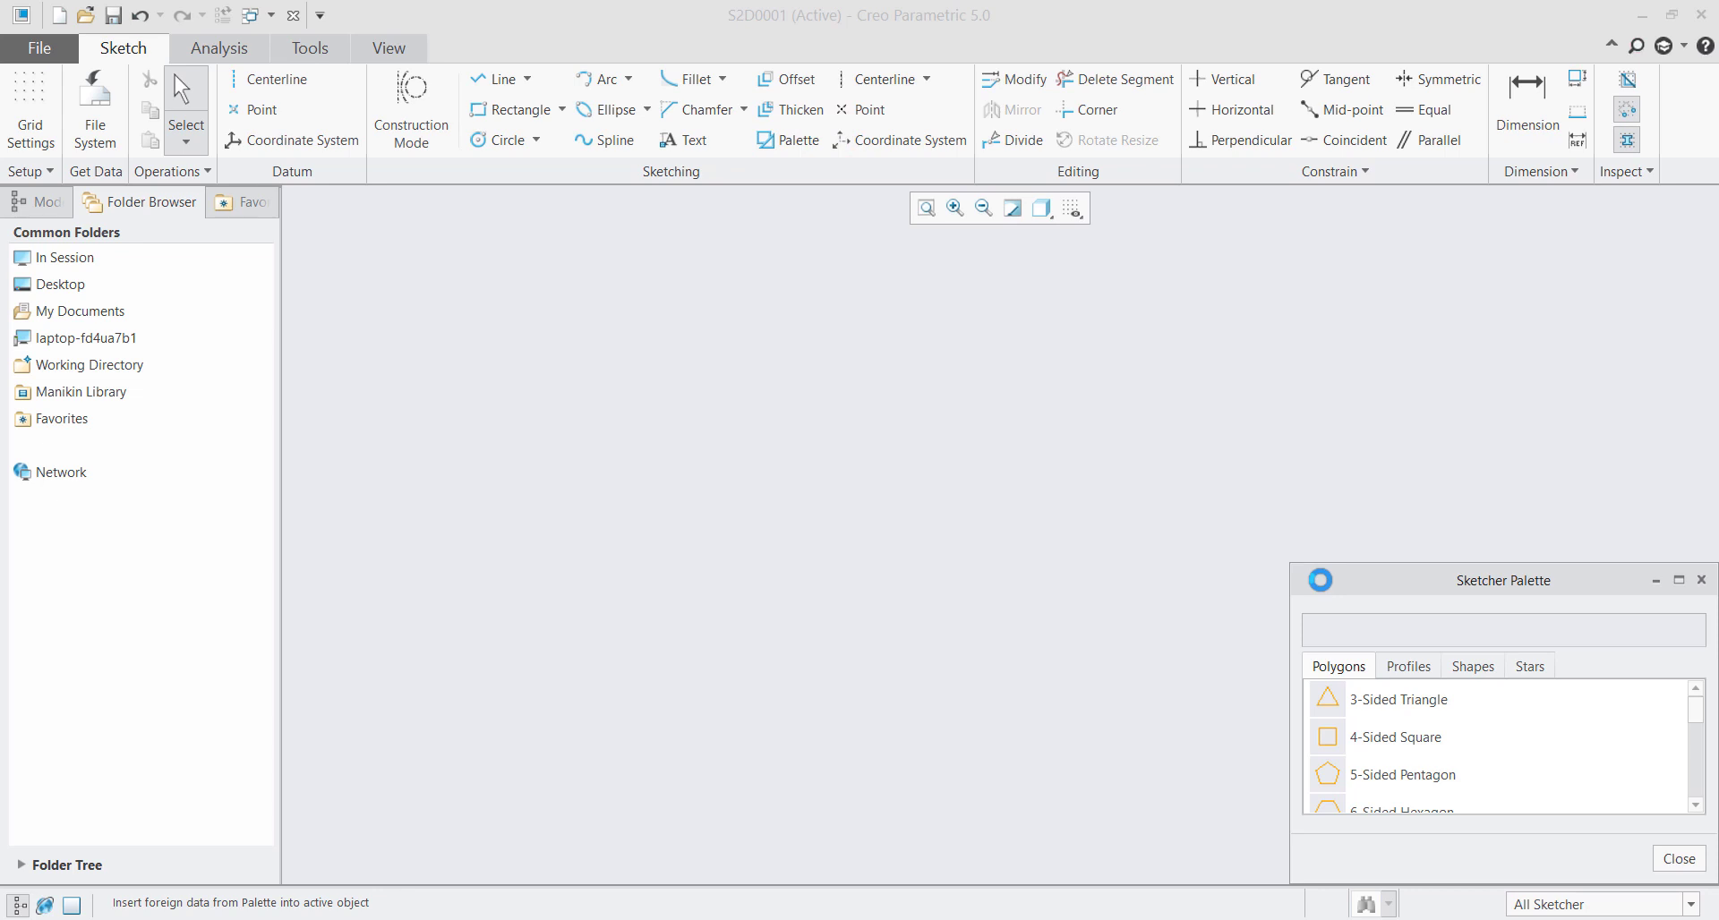
drag(1437, 592, 1414, 417)
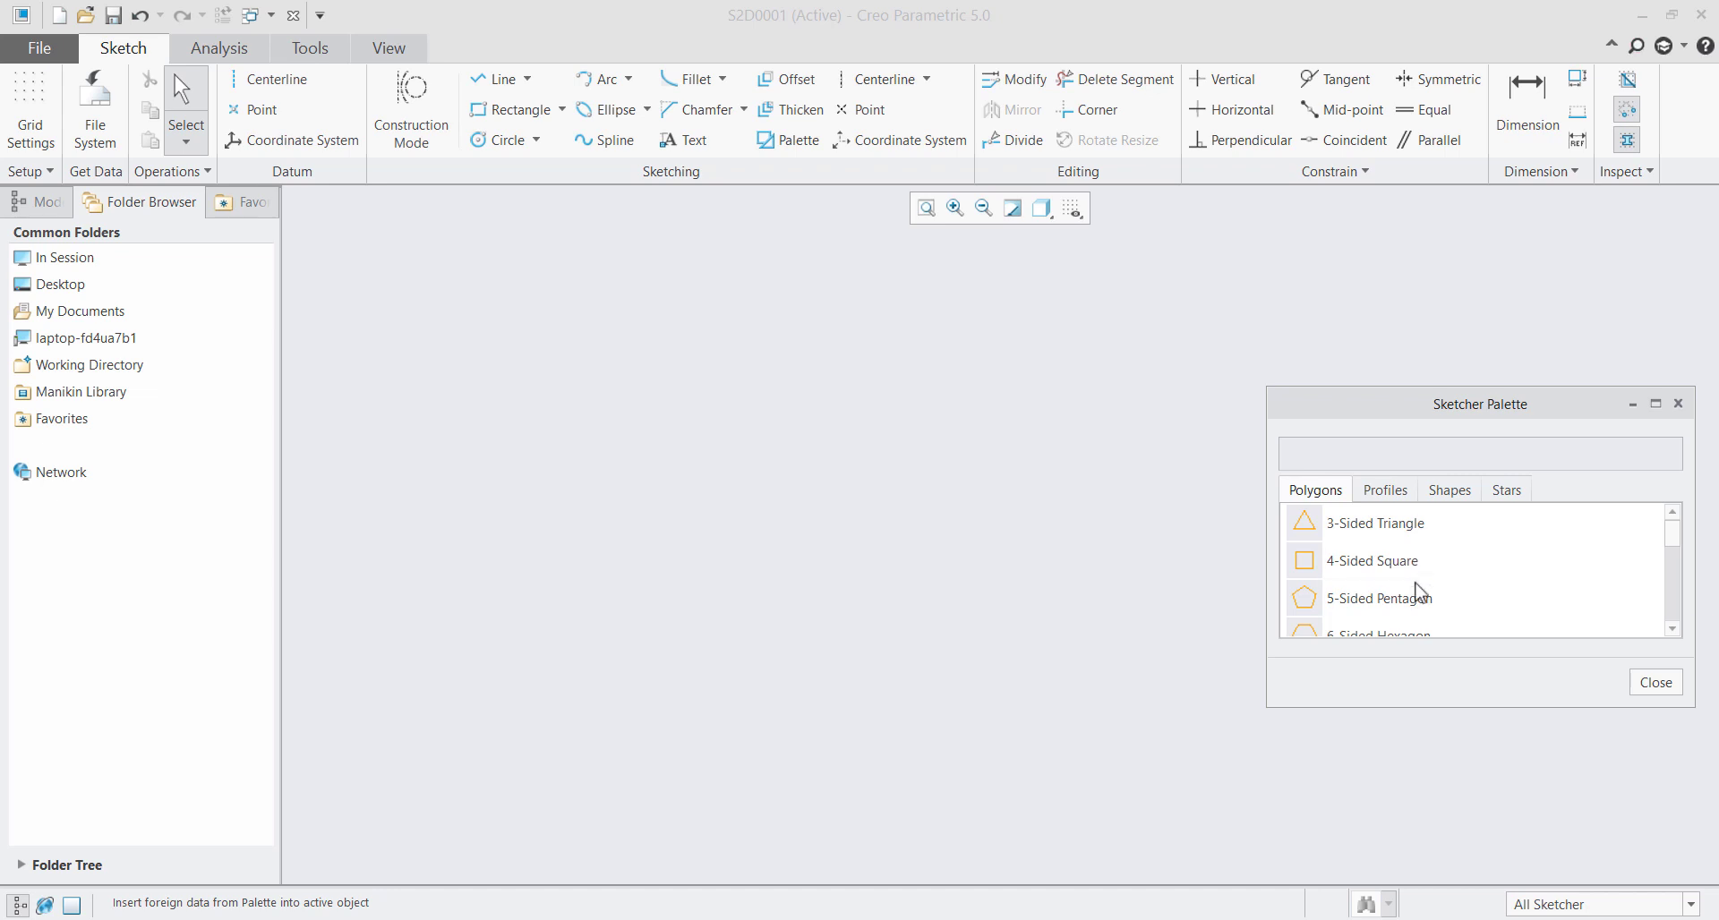
scroll(1419, 595, down, 1)
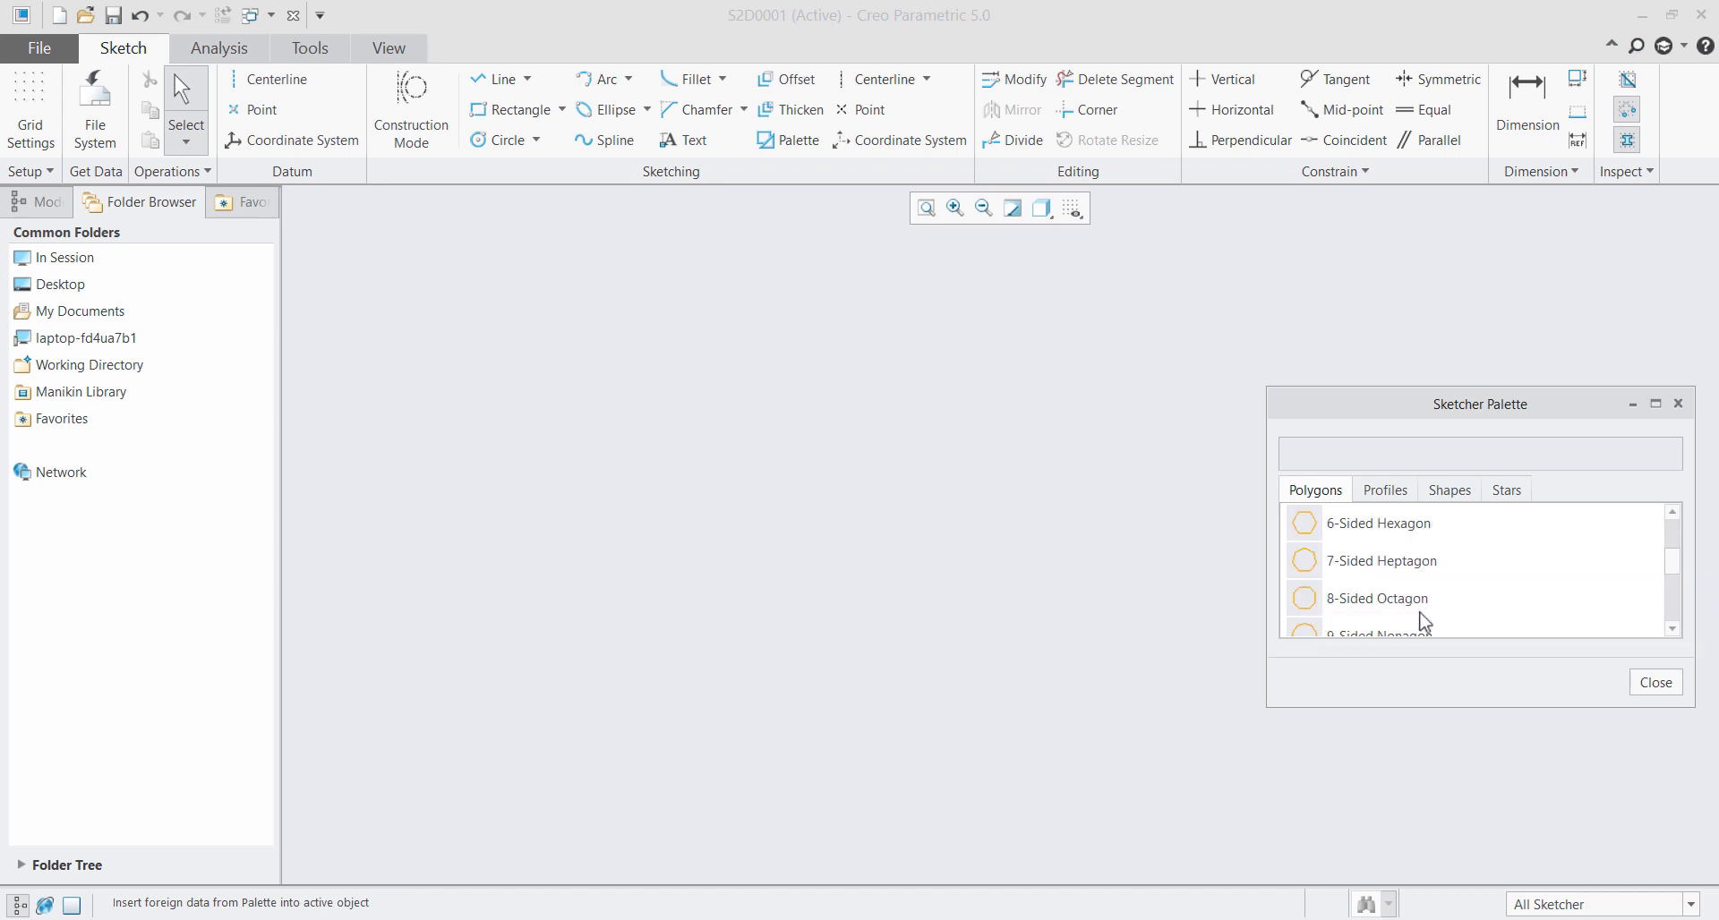
scroll(1423, 621, down, 2)
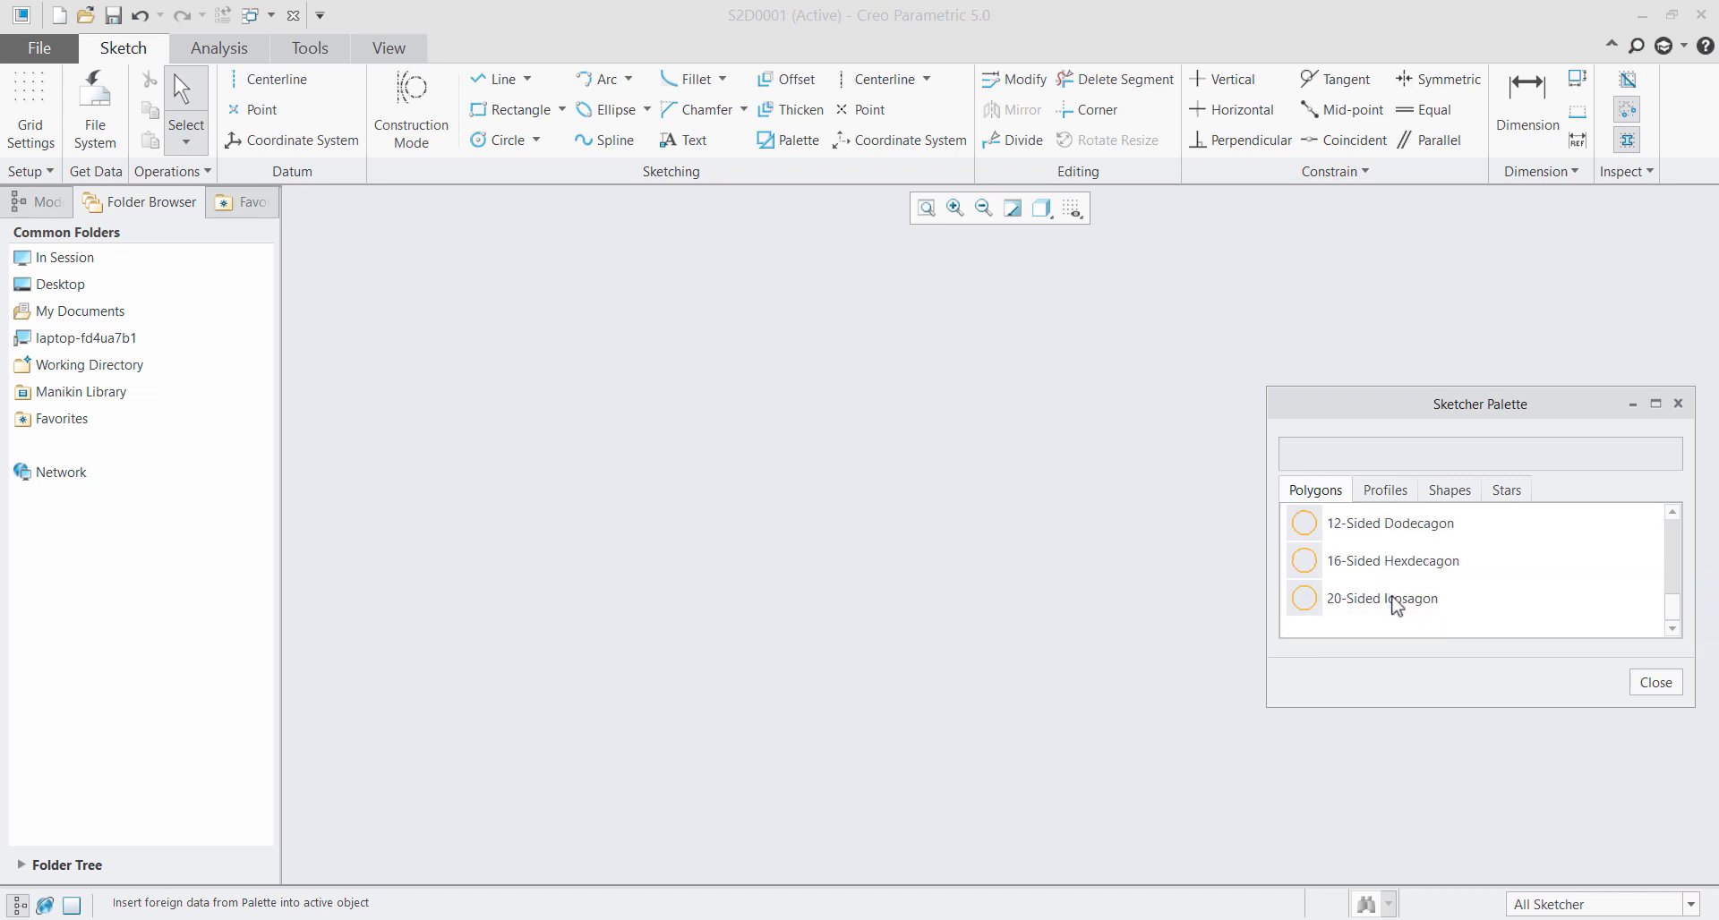
click(1385, 492)
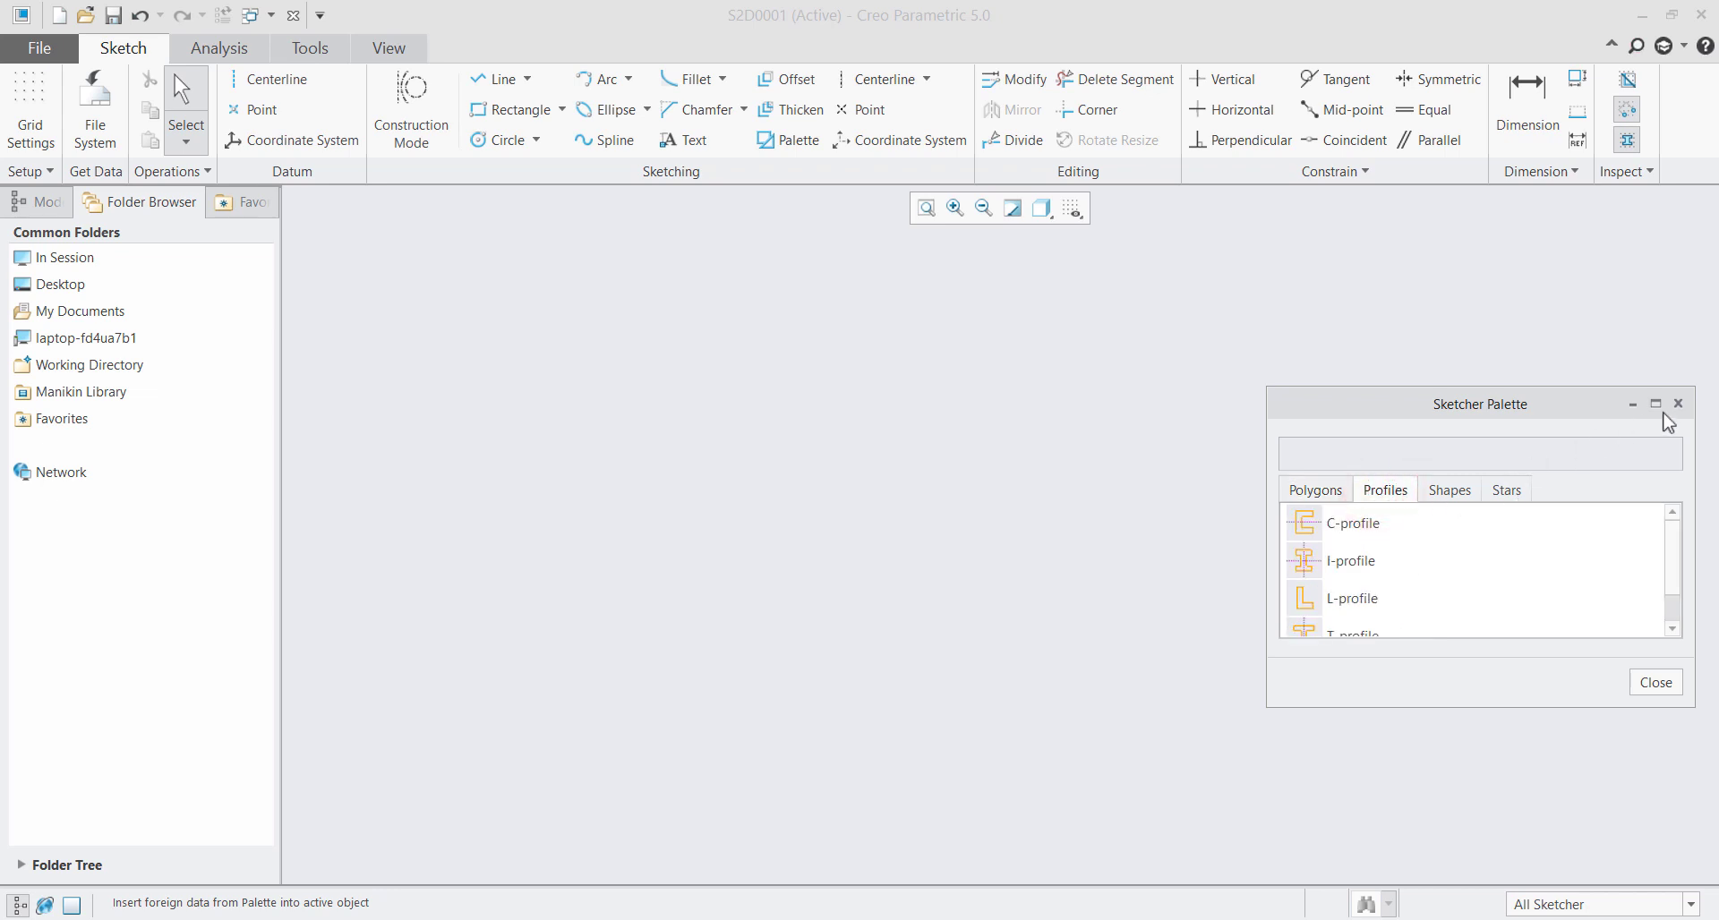
click(1658, 405)
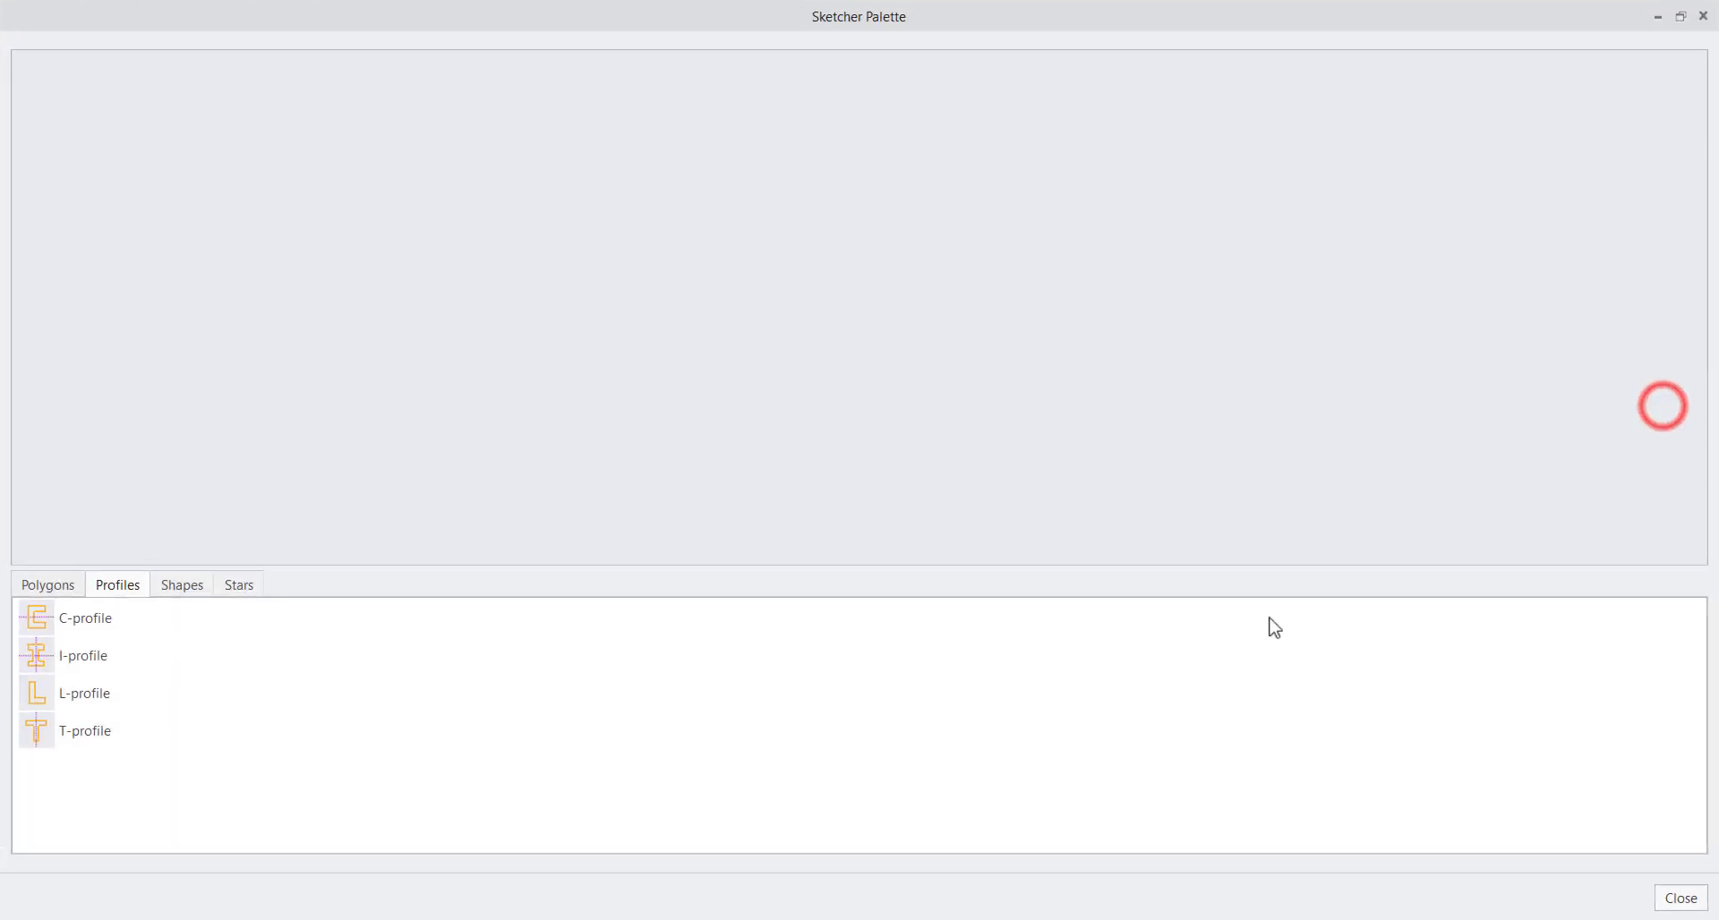
click(76, 618)
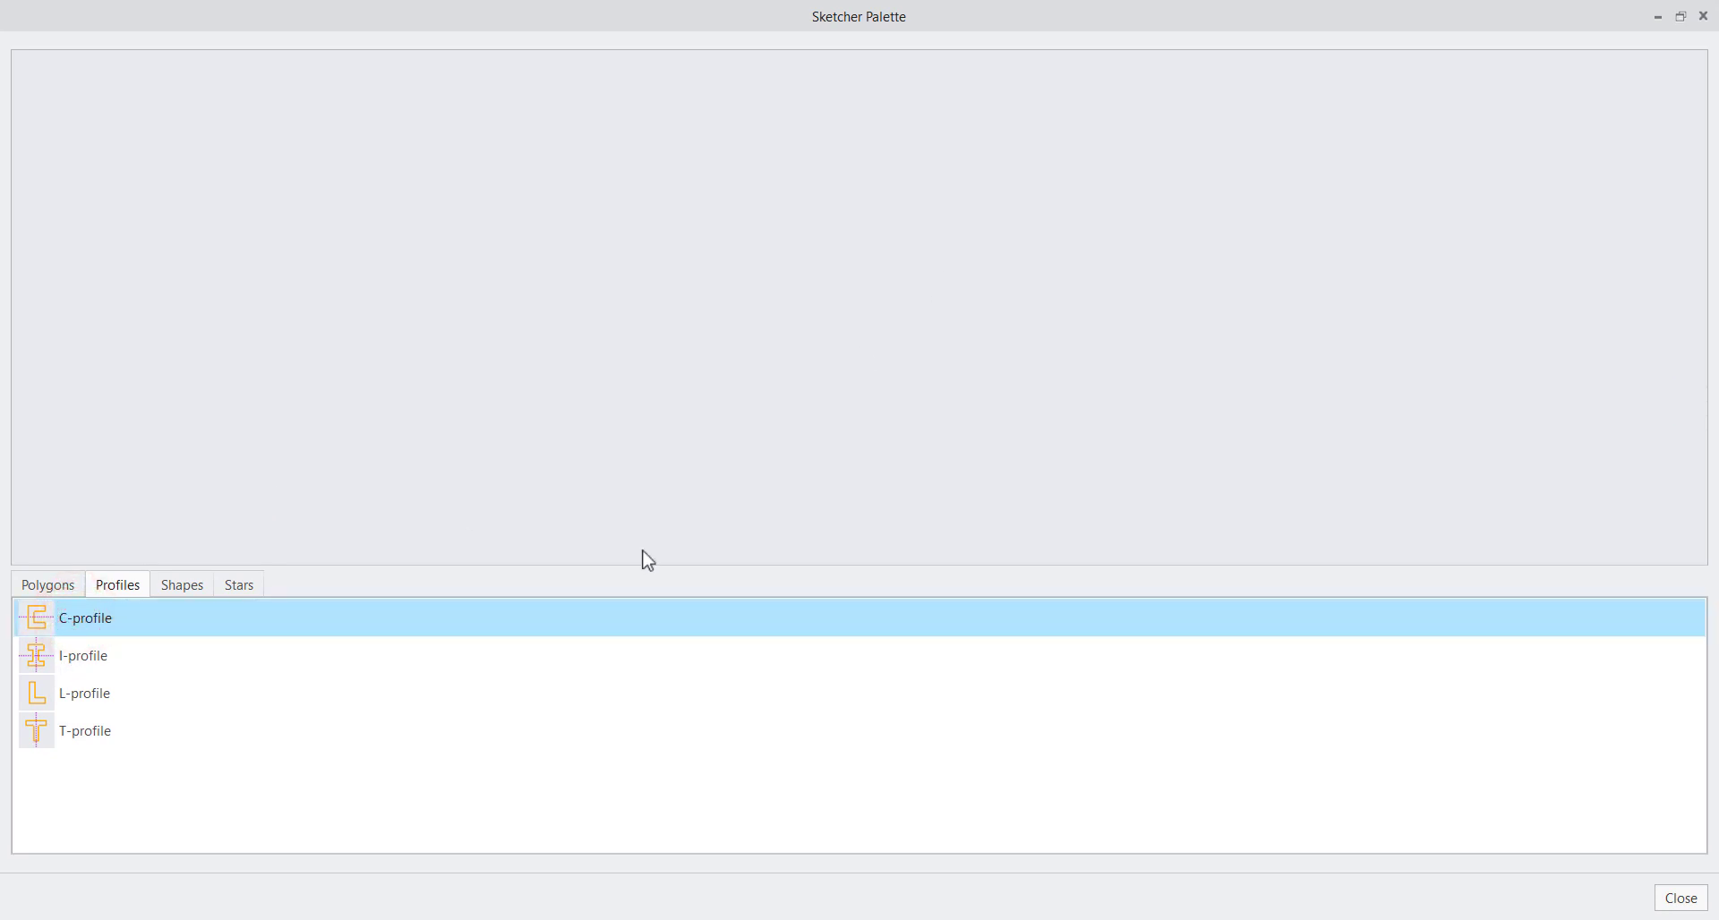
click(96, 656)
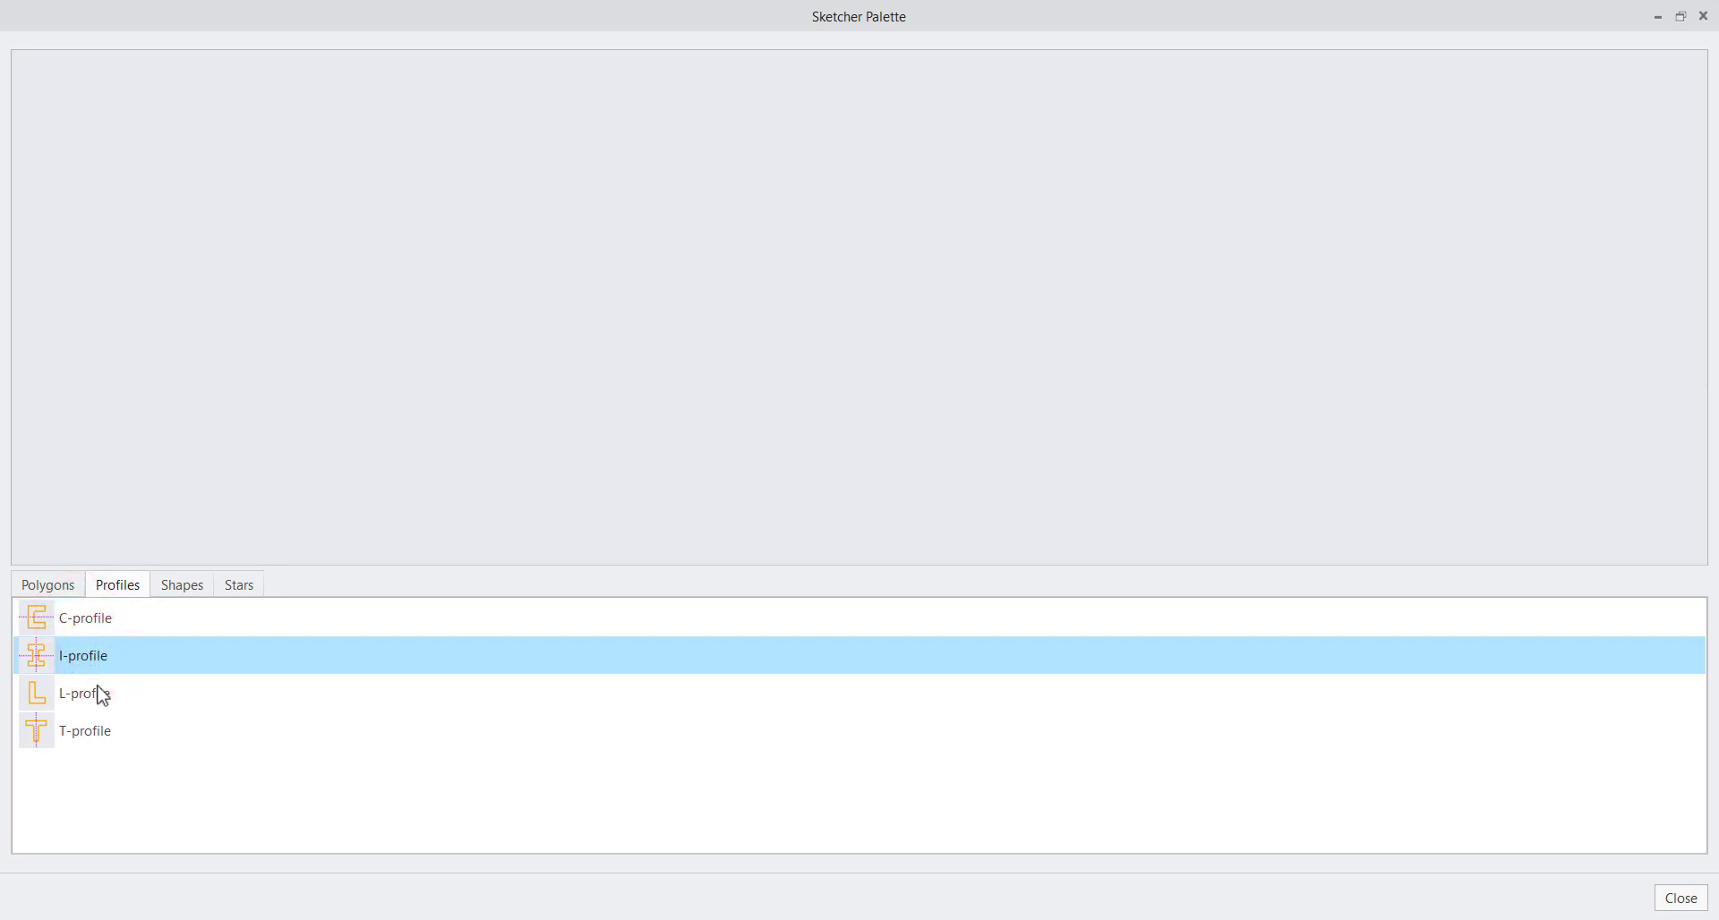
click(100, 694)
click(102, 731)
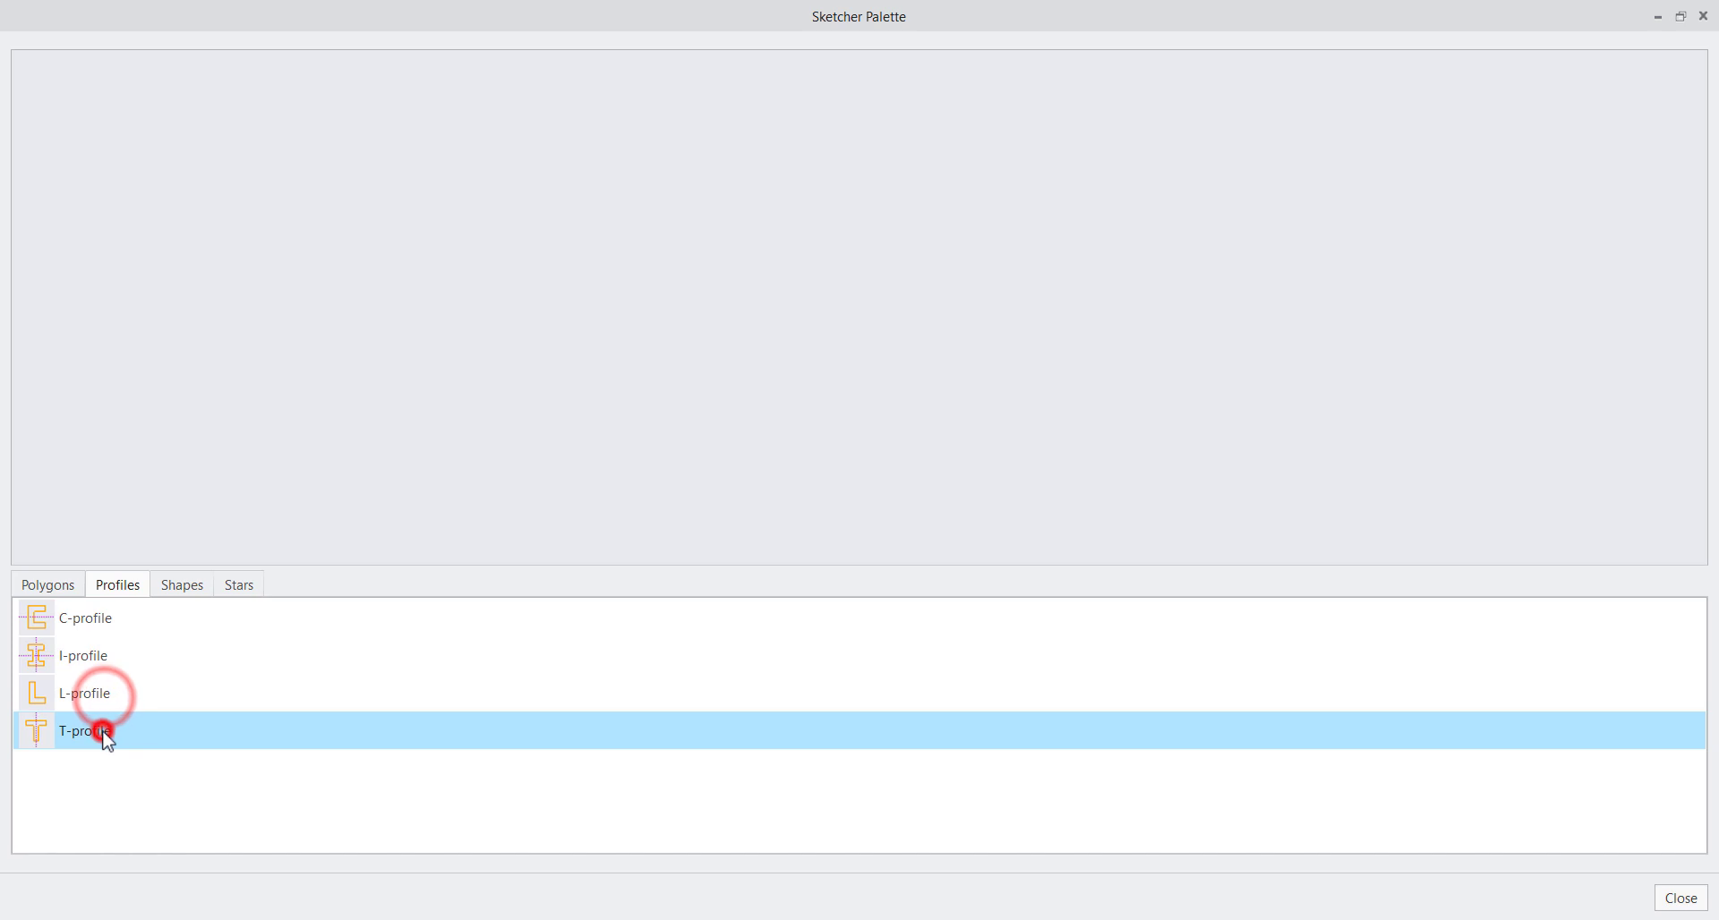
click(189, 588)
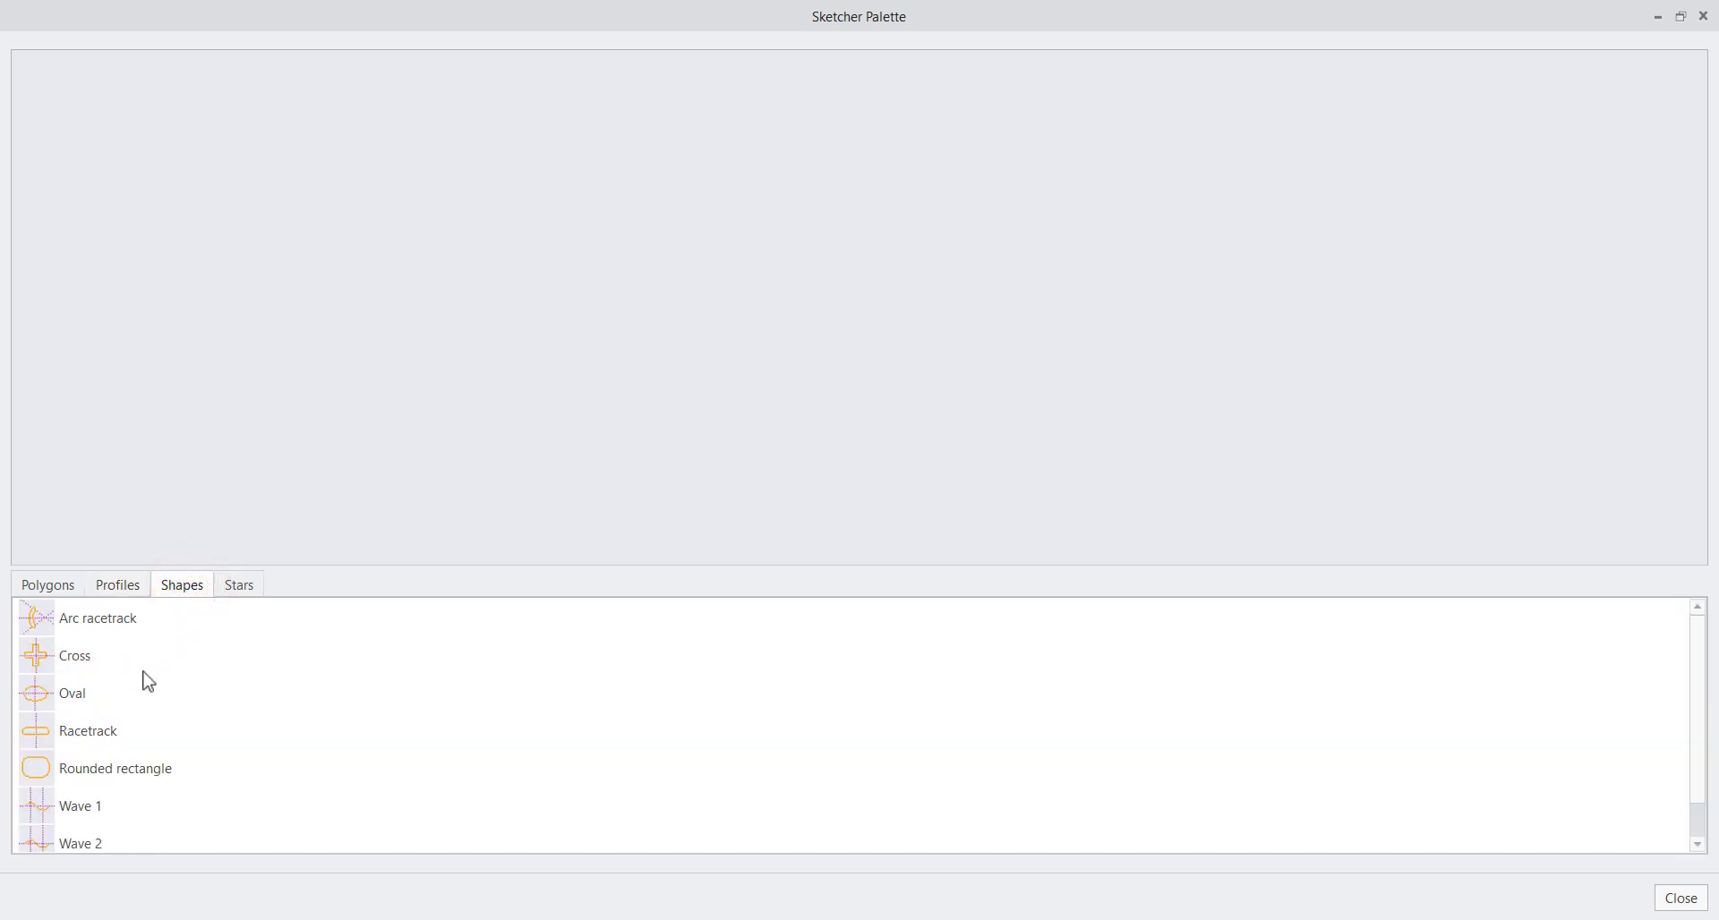
click(242, 586)
scroll(59, 733, down, 2)
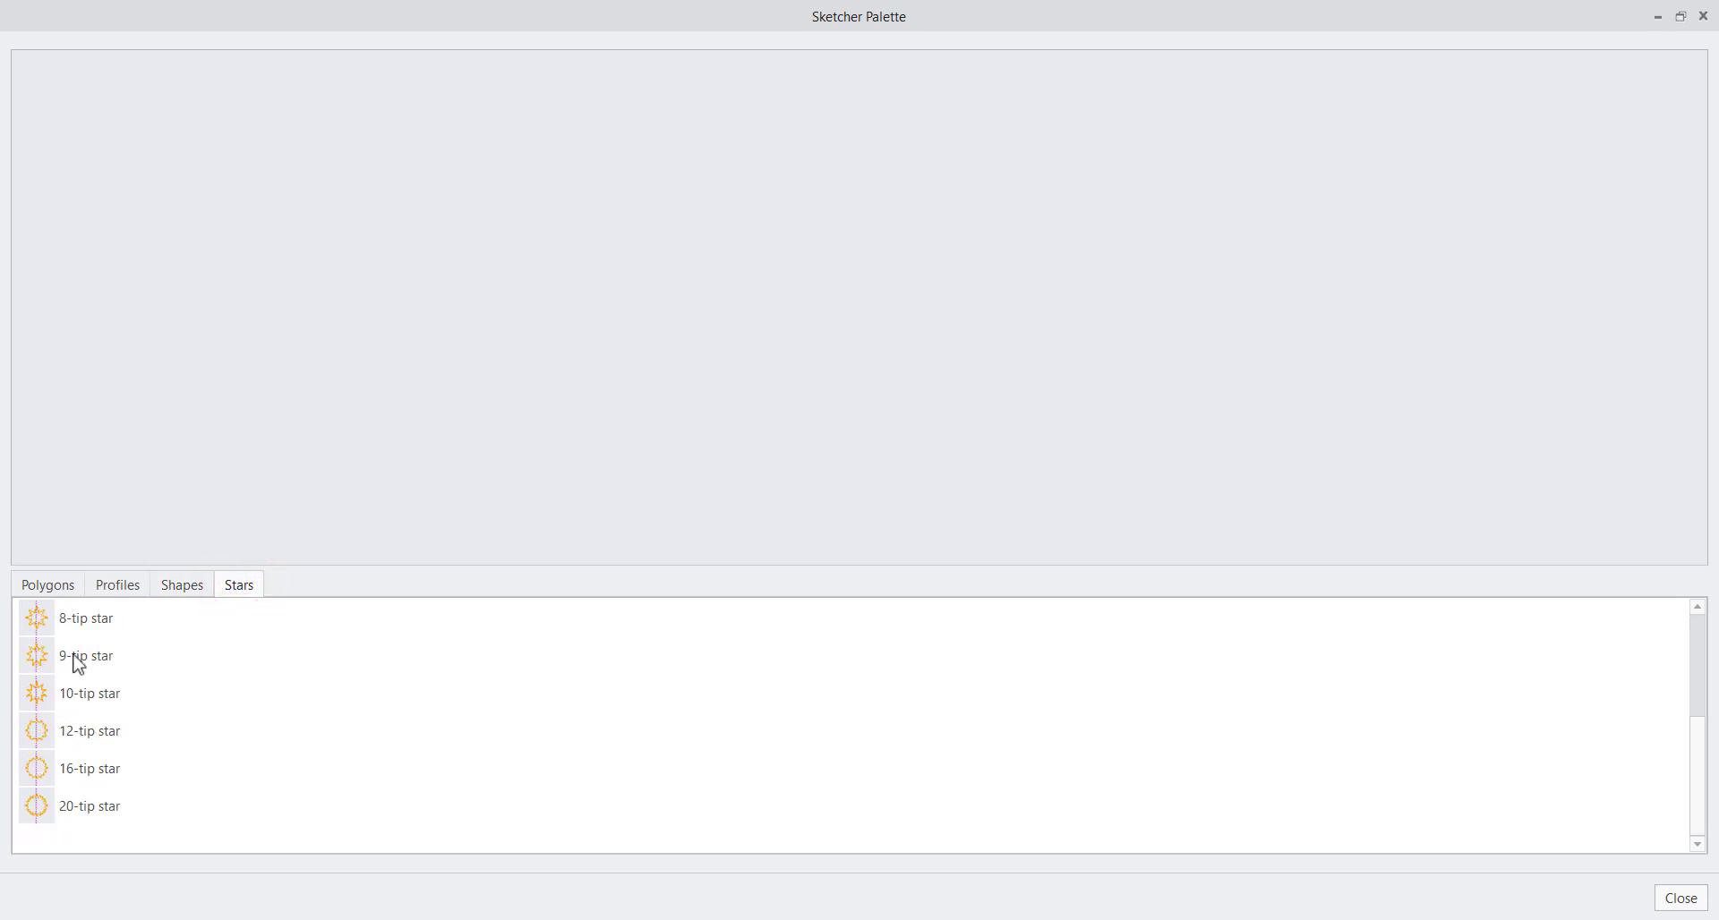
click(1681, 16)
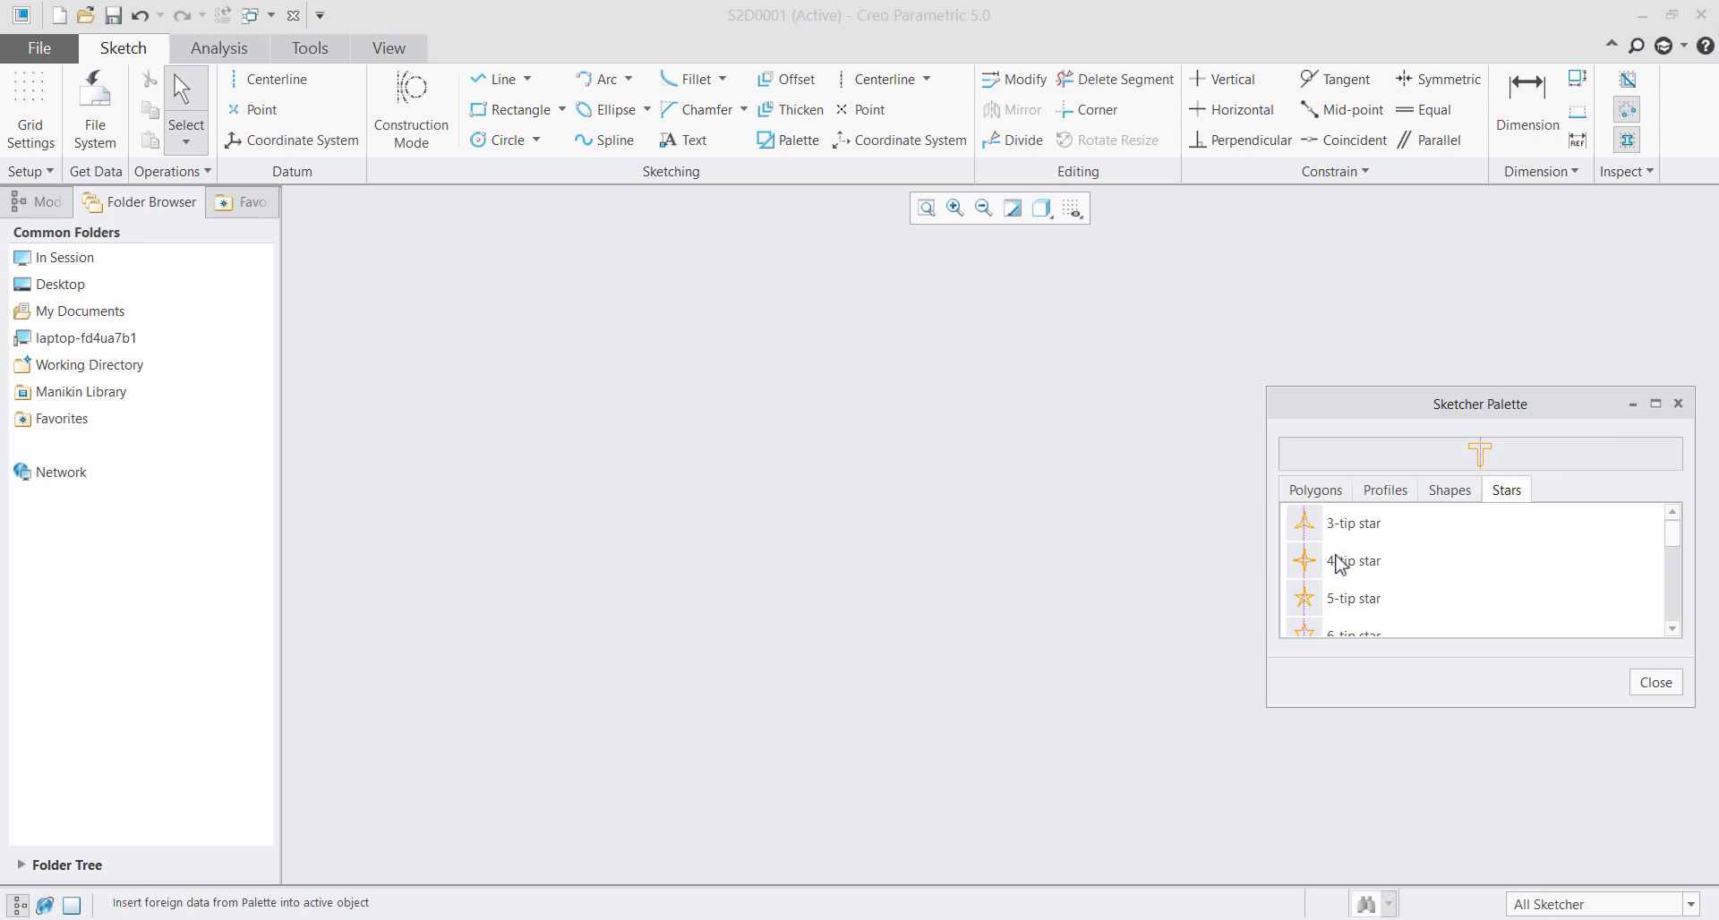
Place a C-profile from the Sketcher Palette near the middle of the empty sketch
click(1386, 490)
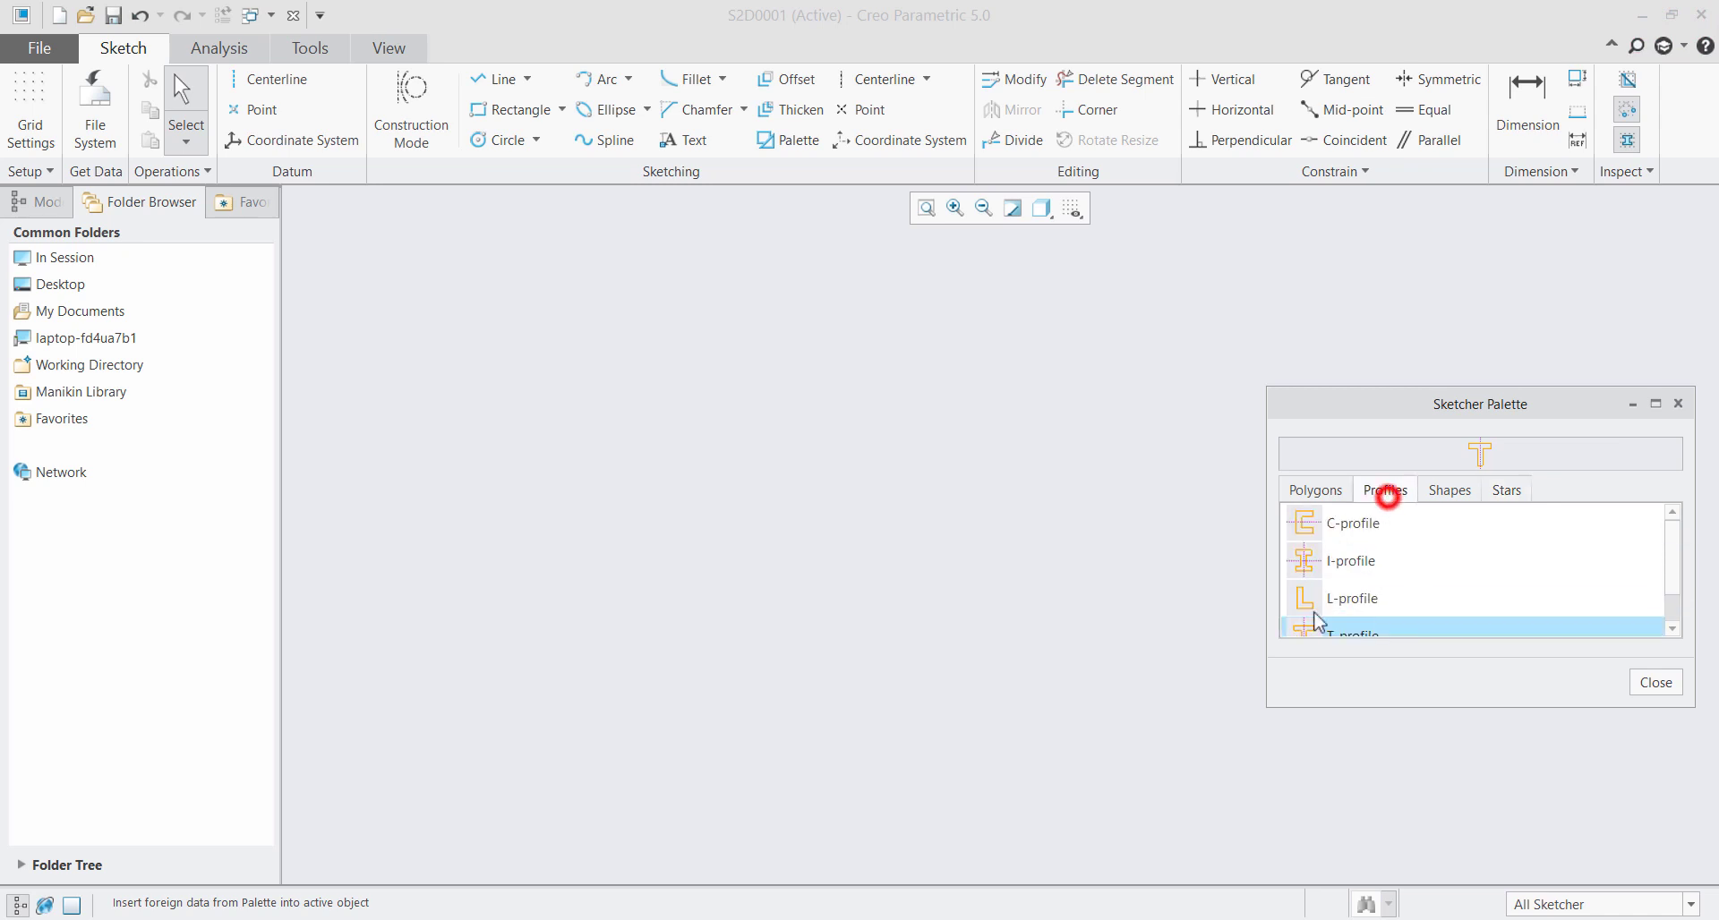
click(1359, 528)
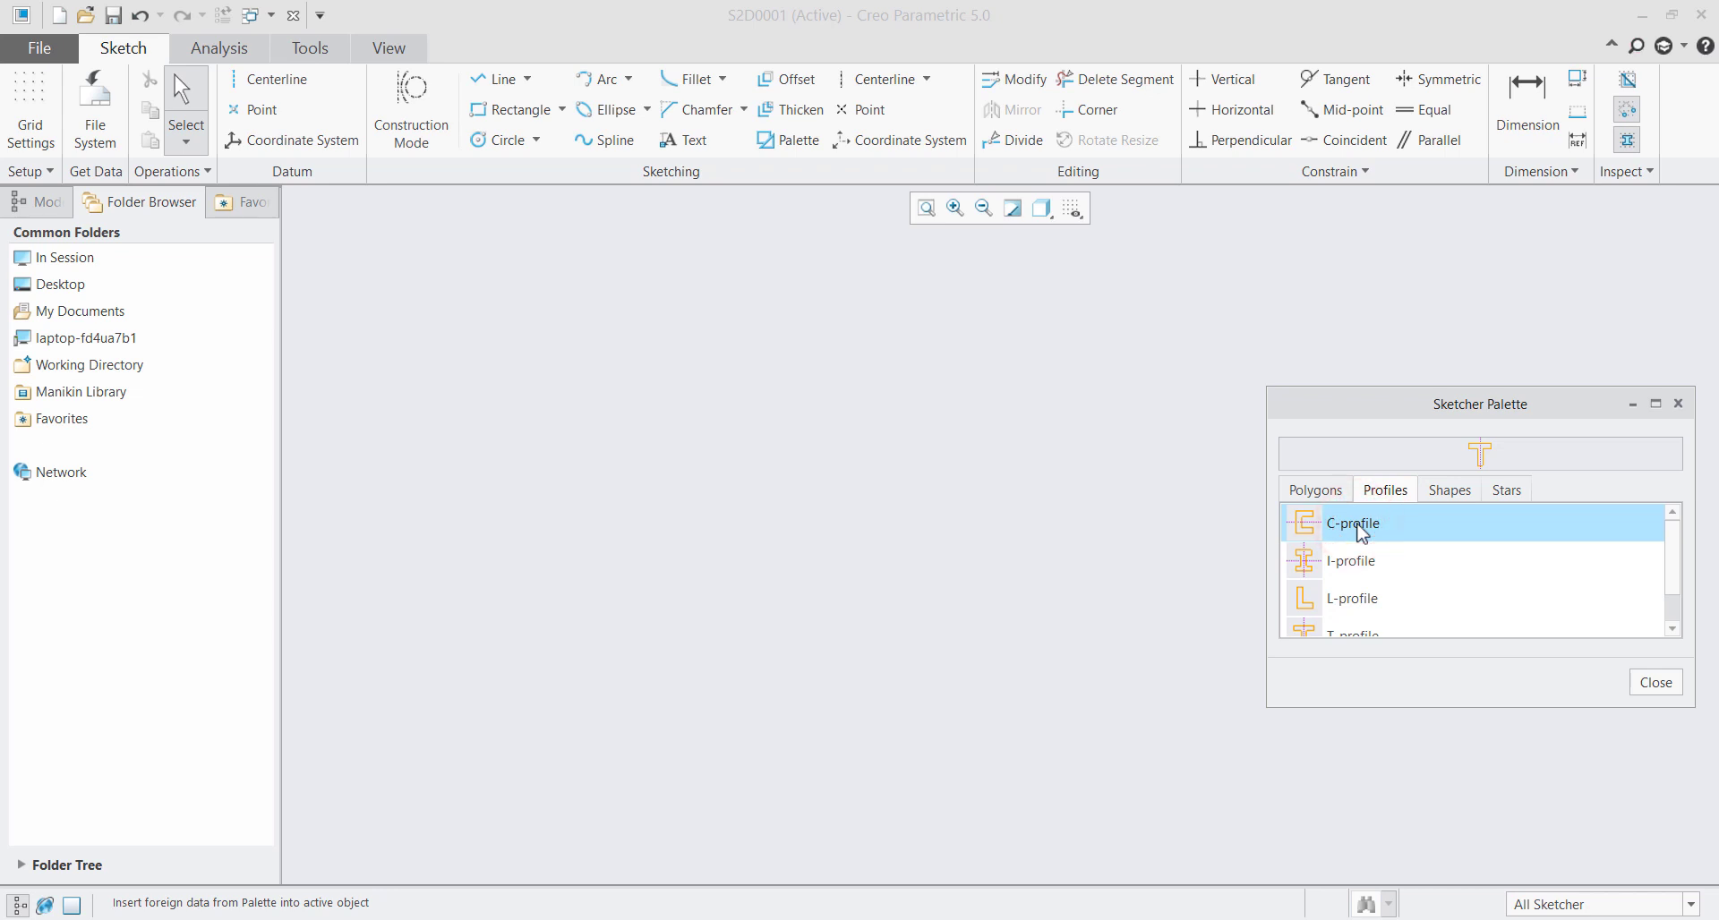
drag(1352, 534, 1045, 502)
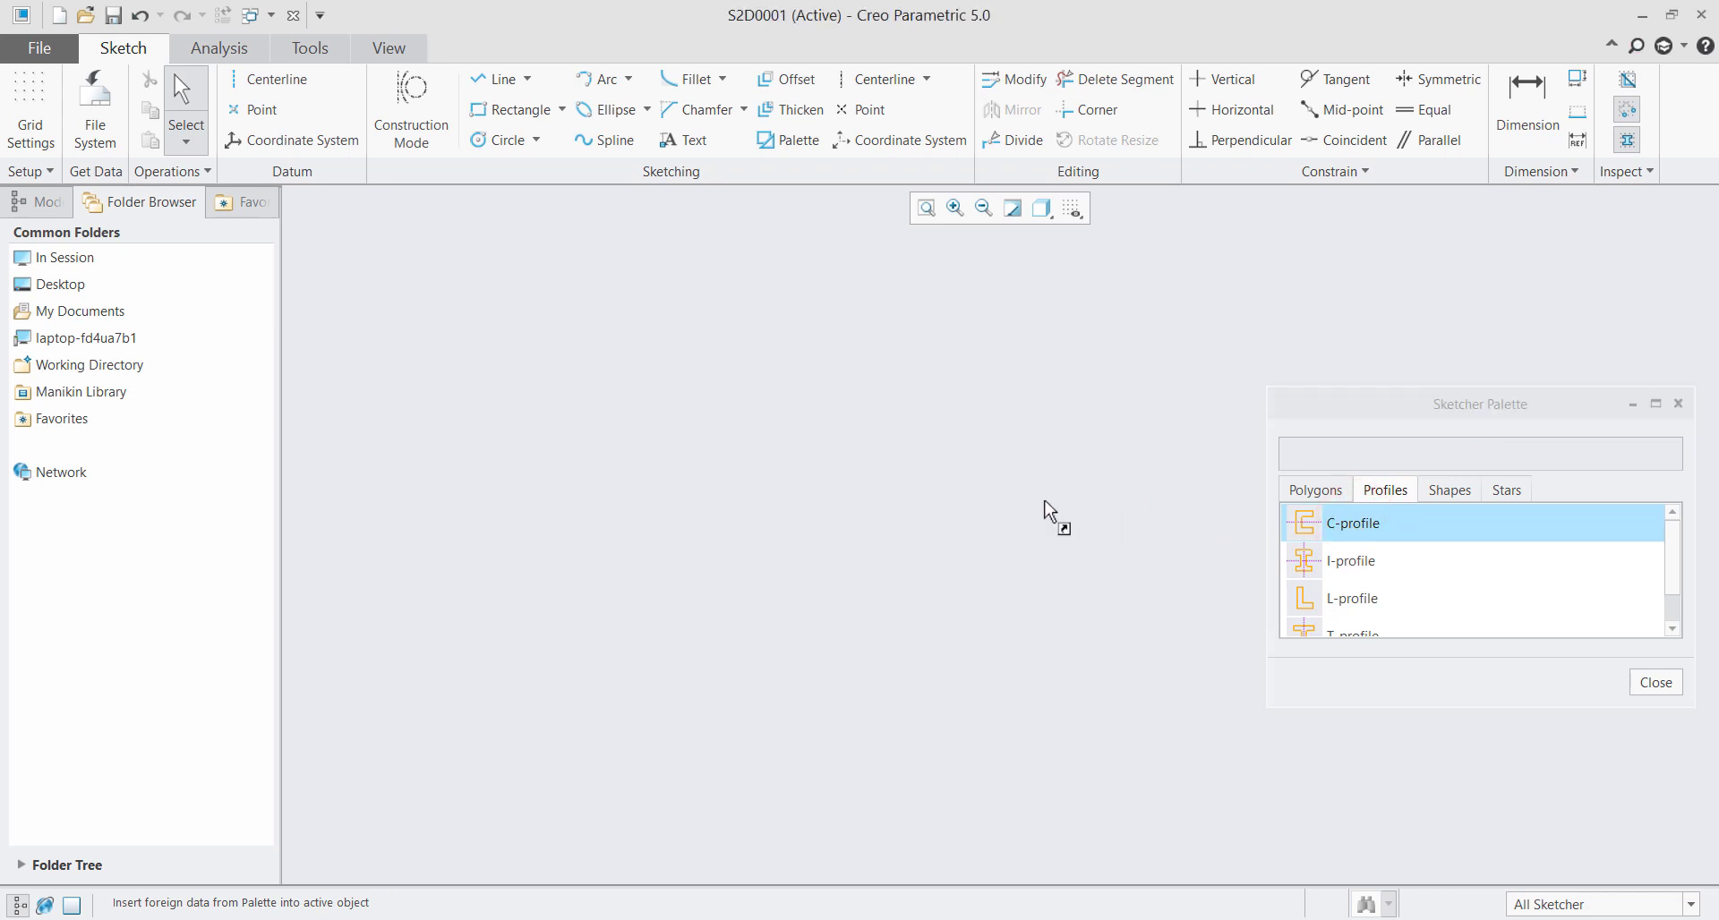
click(925, 493)
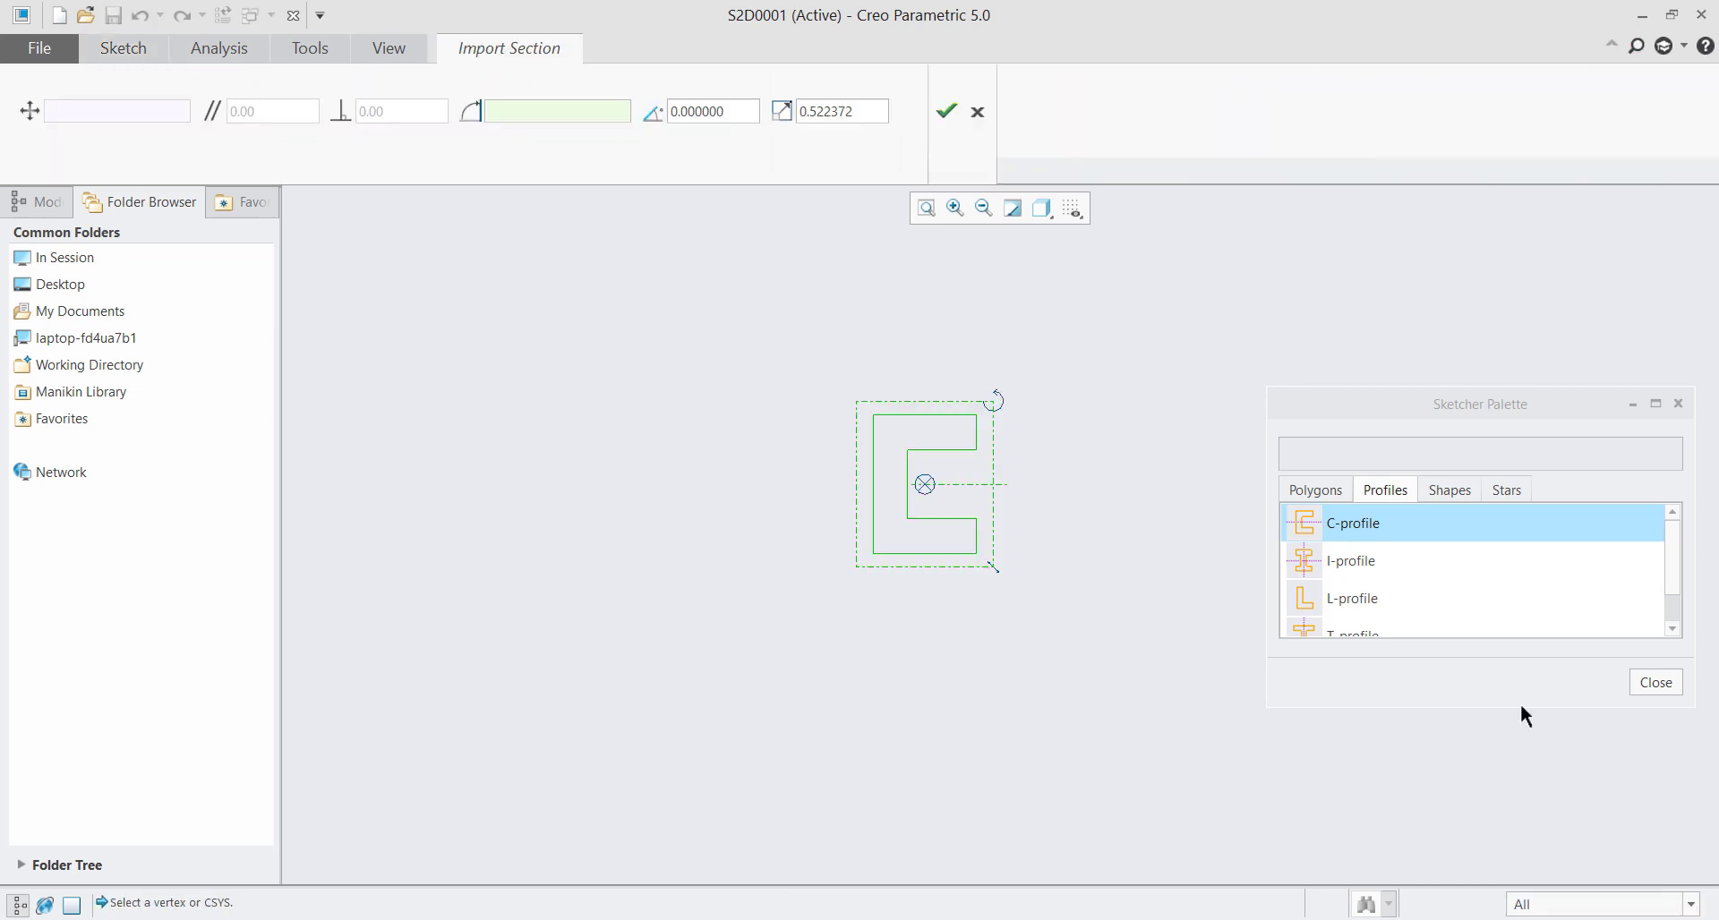
Close the Sketcher Palette and turn on the display of dimensions, constraints and vertices
click(1656, 683)
click(1074, 209)
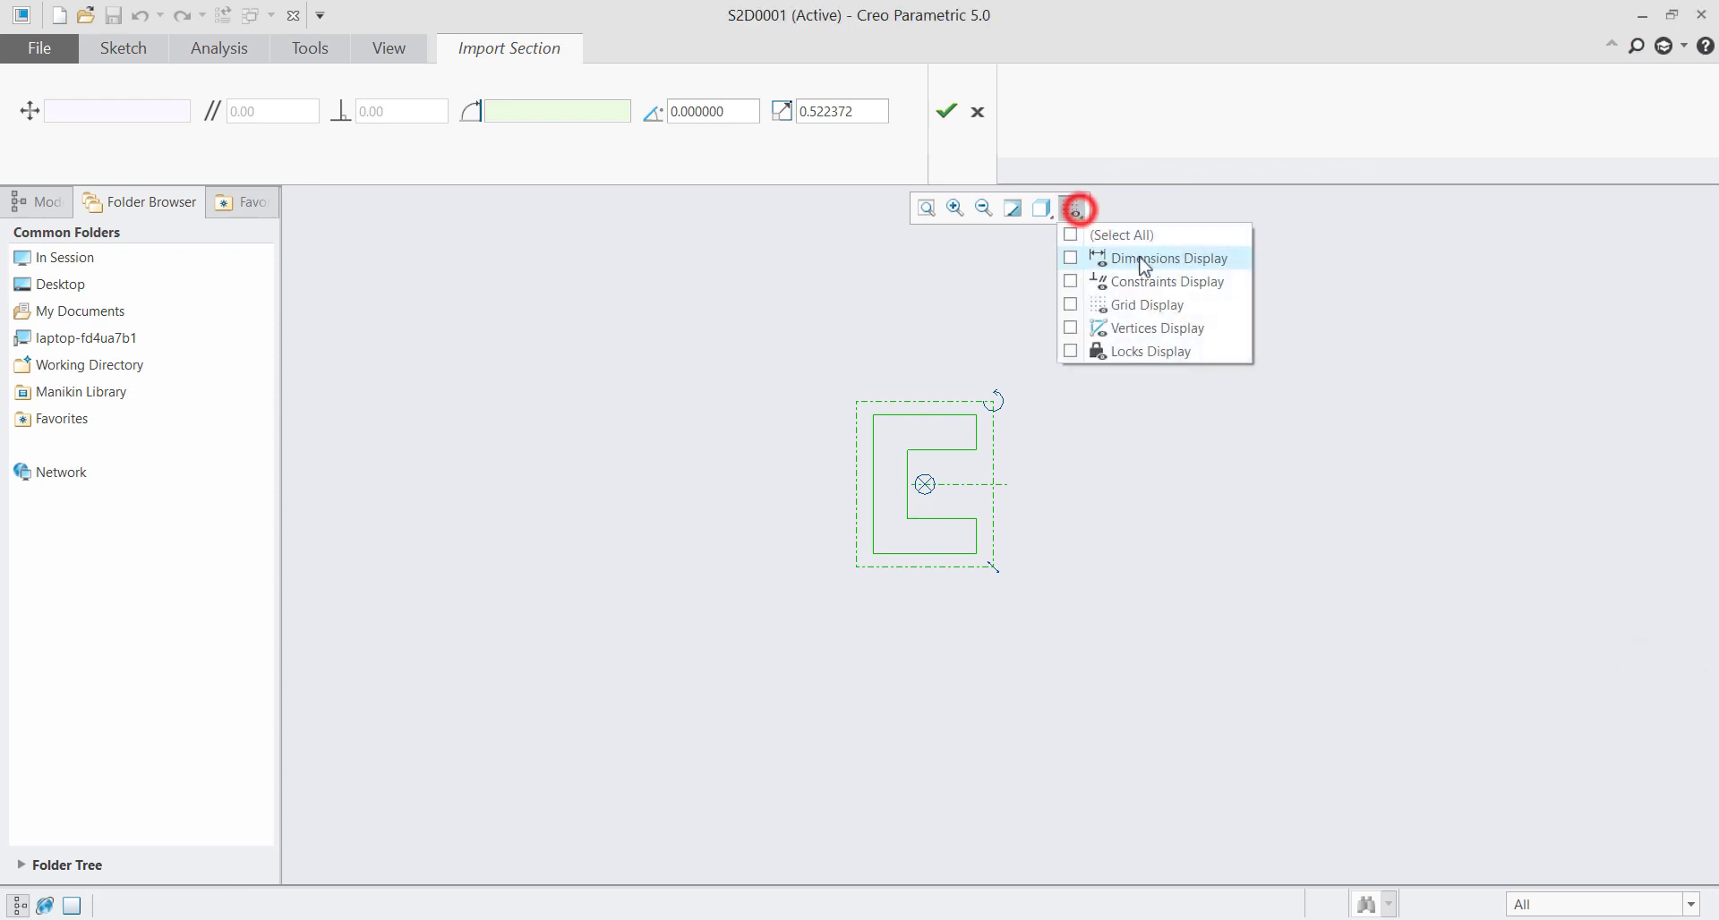
click(1142, 260)
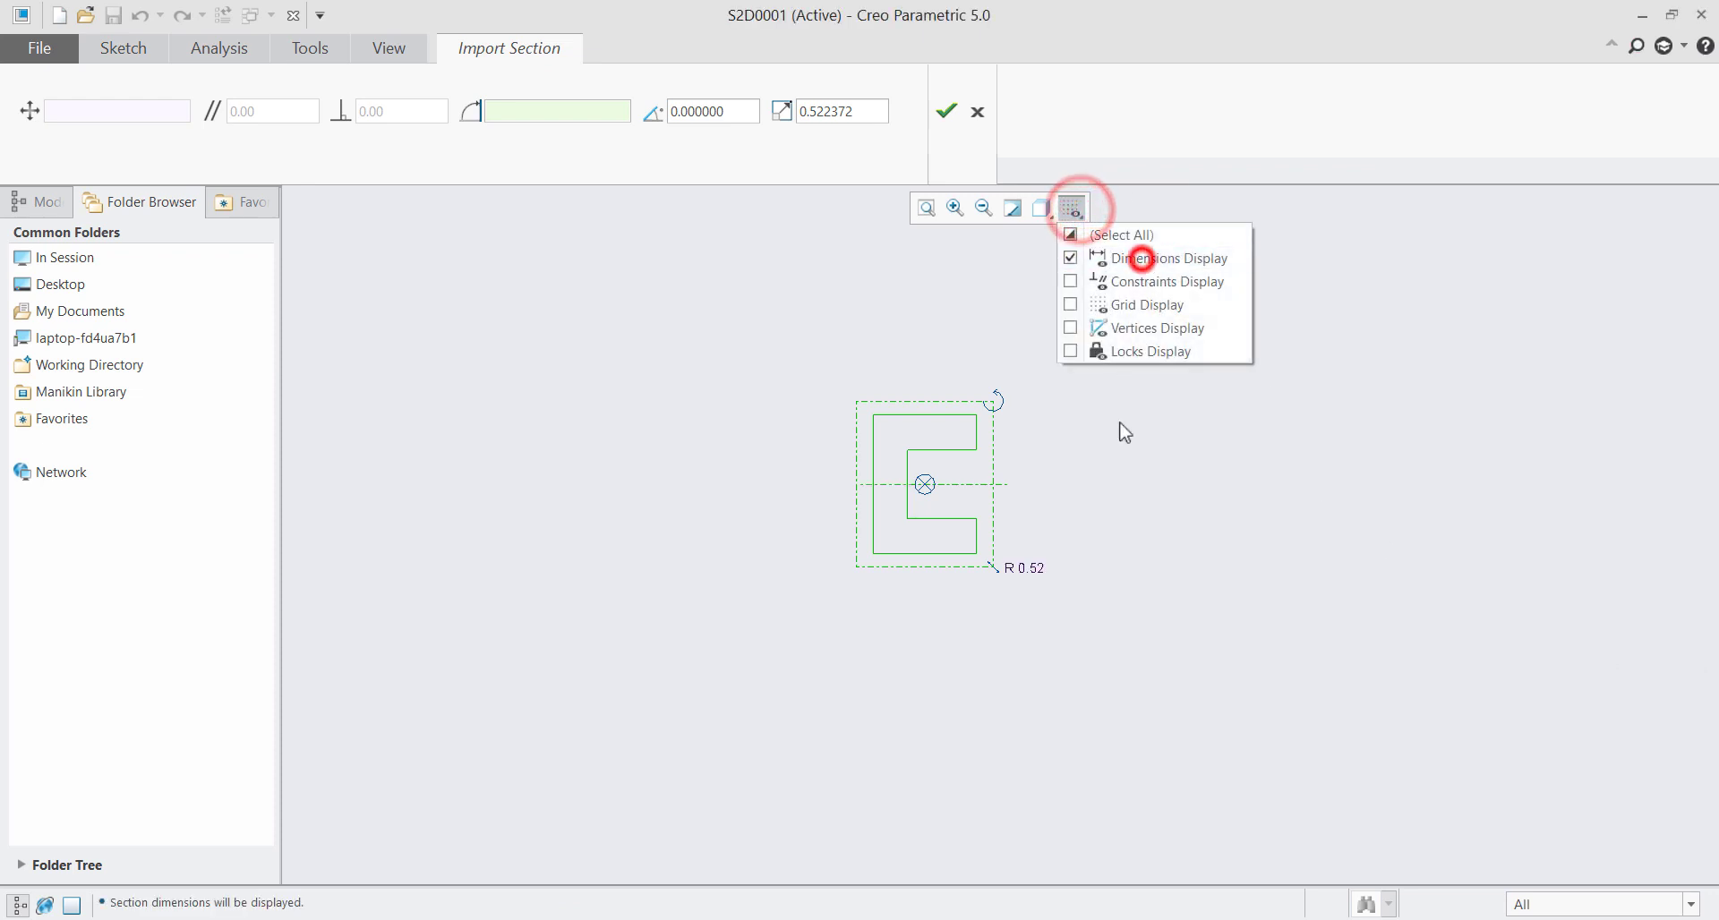
click(1230, 297)
click(1218, 328)
click(1312, 513)
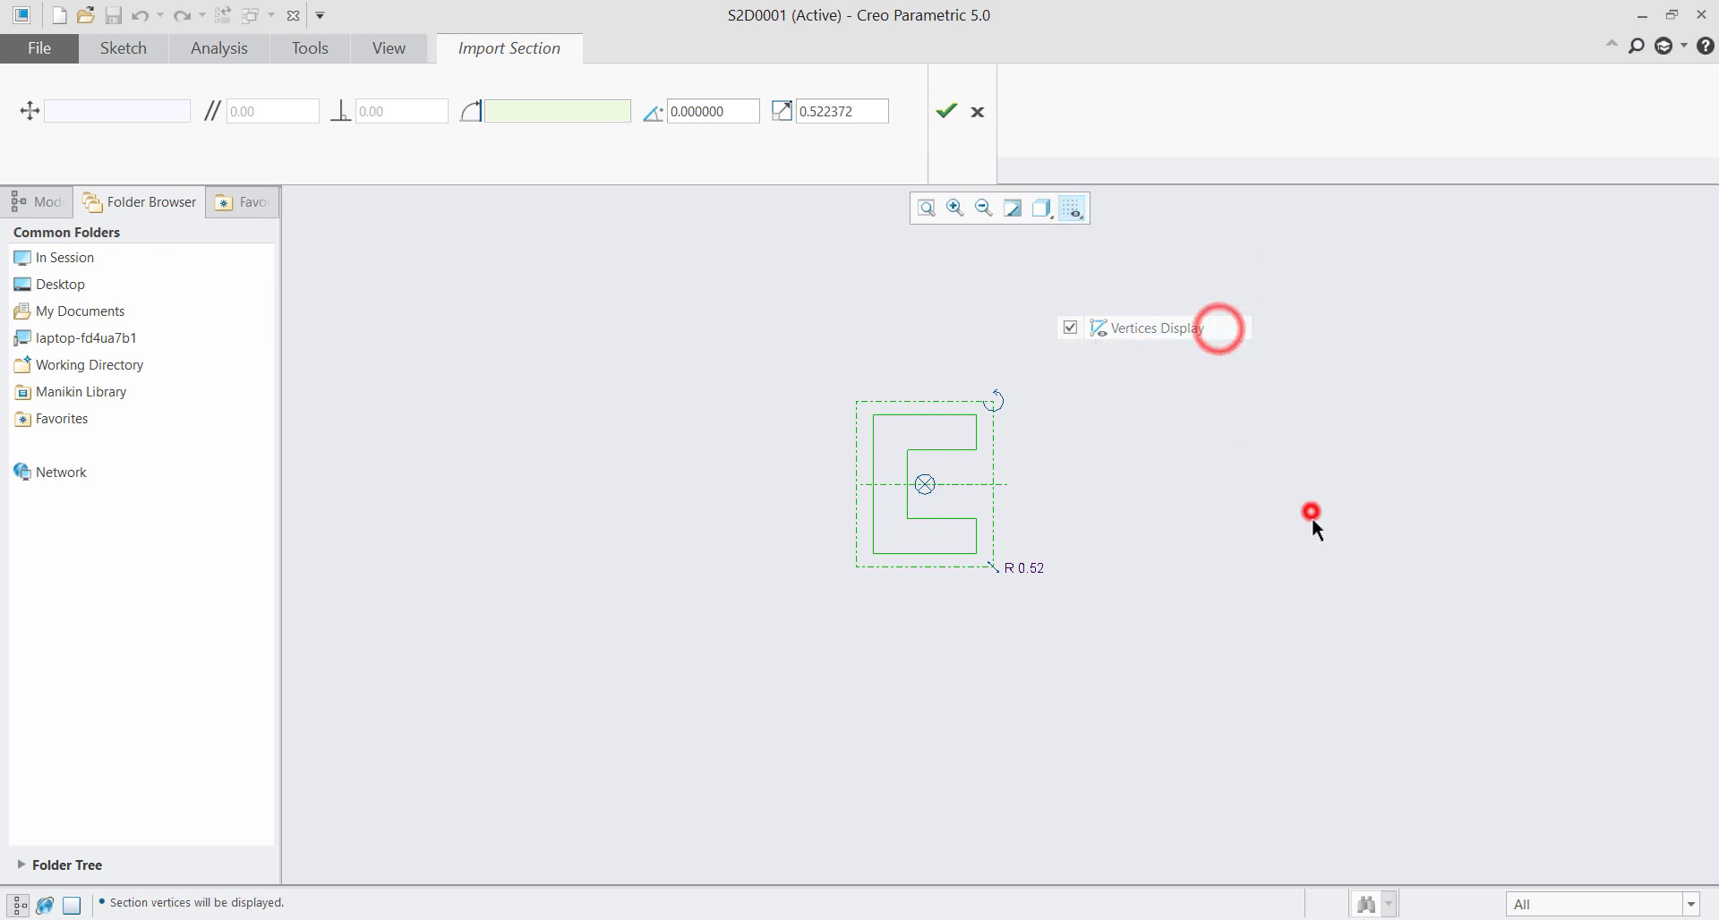
Move the placed C-profile slightly upward using its centre location handle
scroll(820, 484, up, 4)
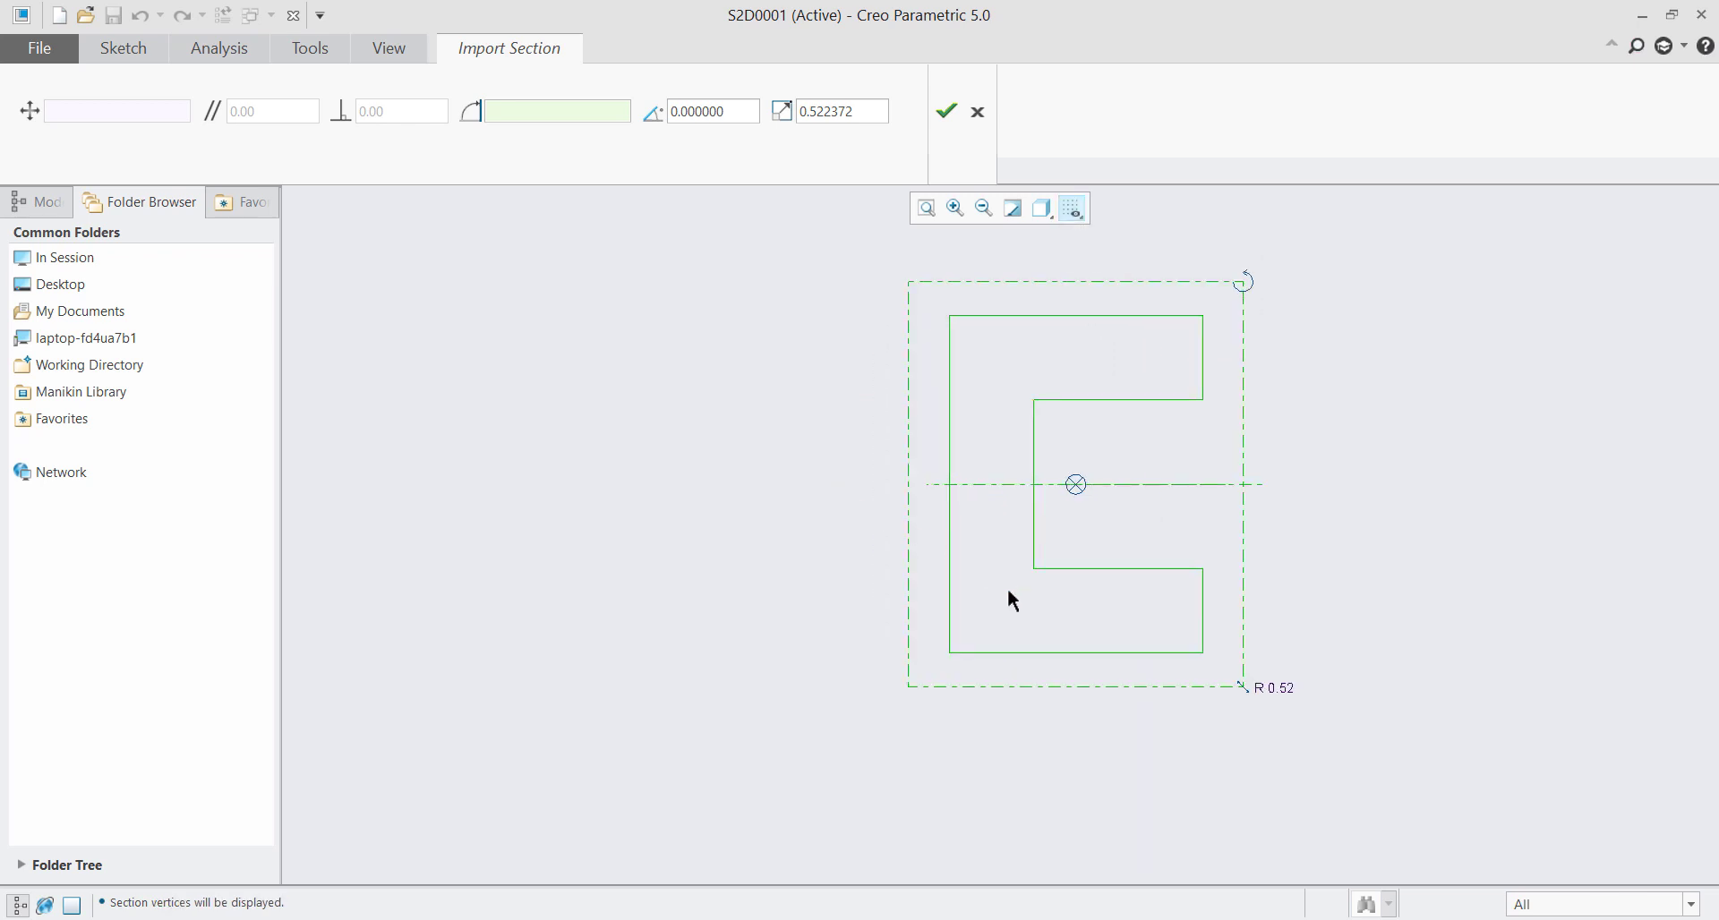
scroll(1008, 592, down, 2)
scroll(1162, 518, up, 2)
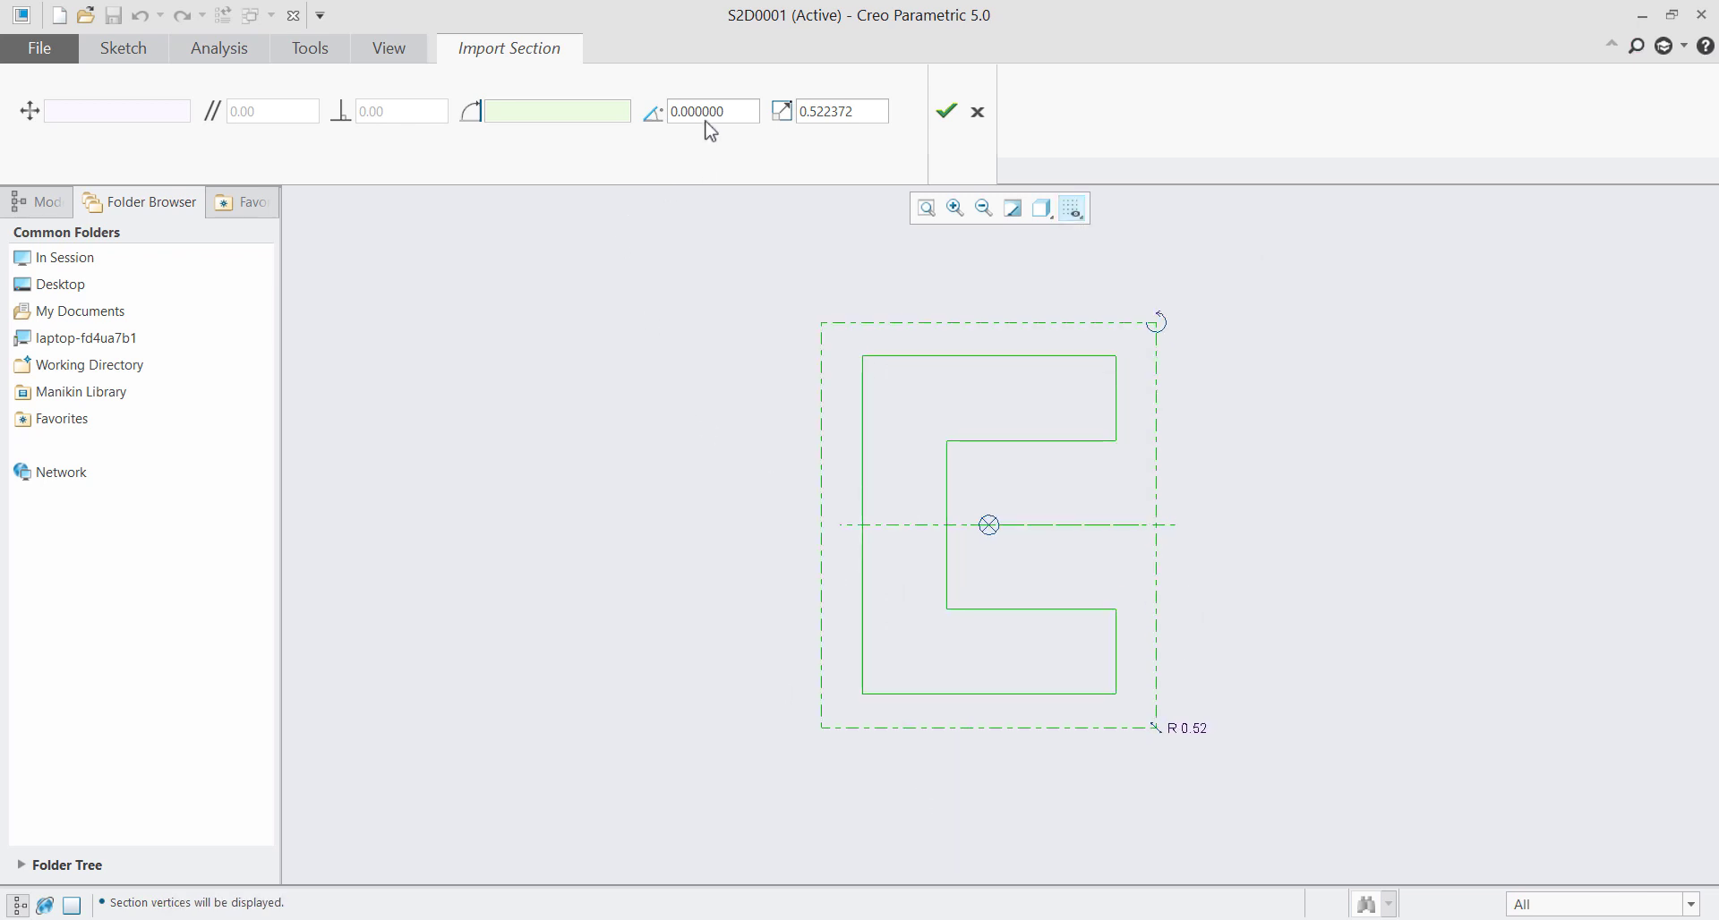
drag(988, 526, 1021, 422)
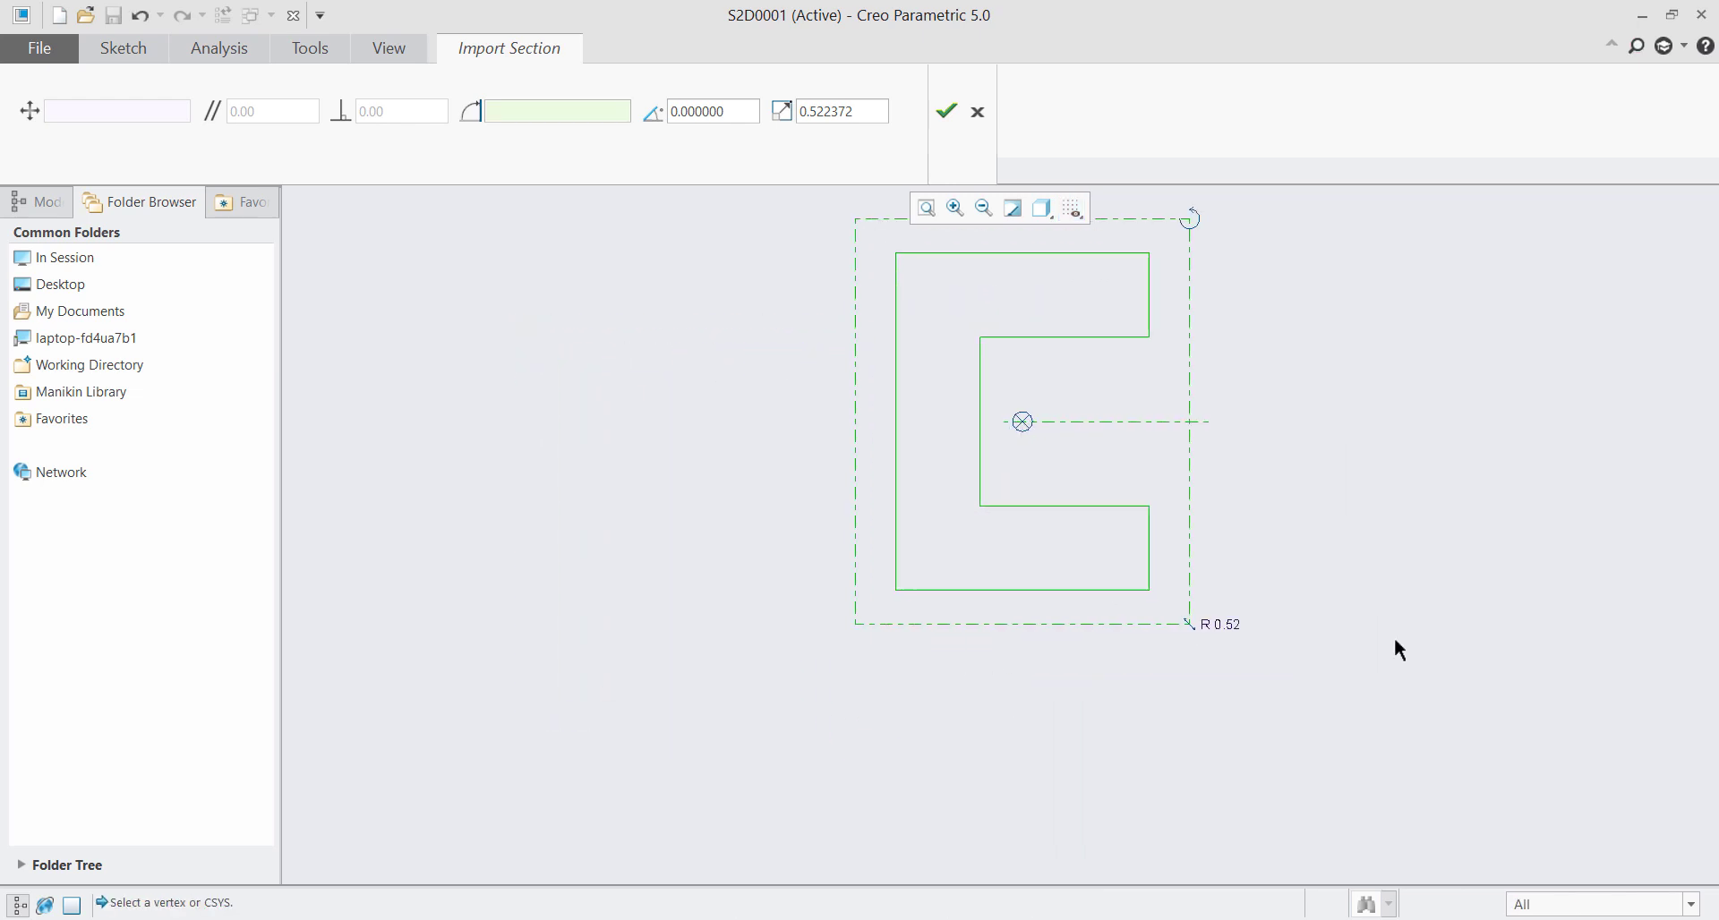
Set the scaling factor of the imported C-profile to 1
scroll(983, 706, down, 2)
scroll(1052, 538, up, 1)
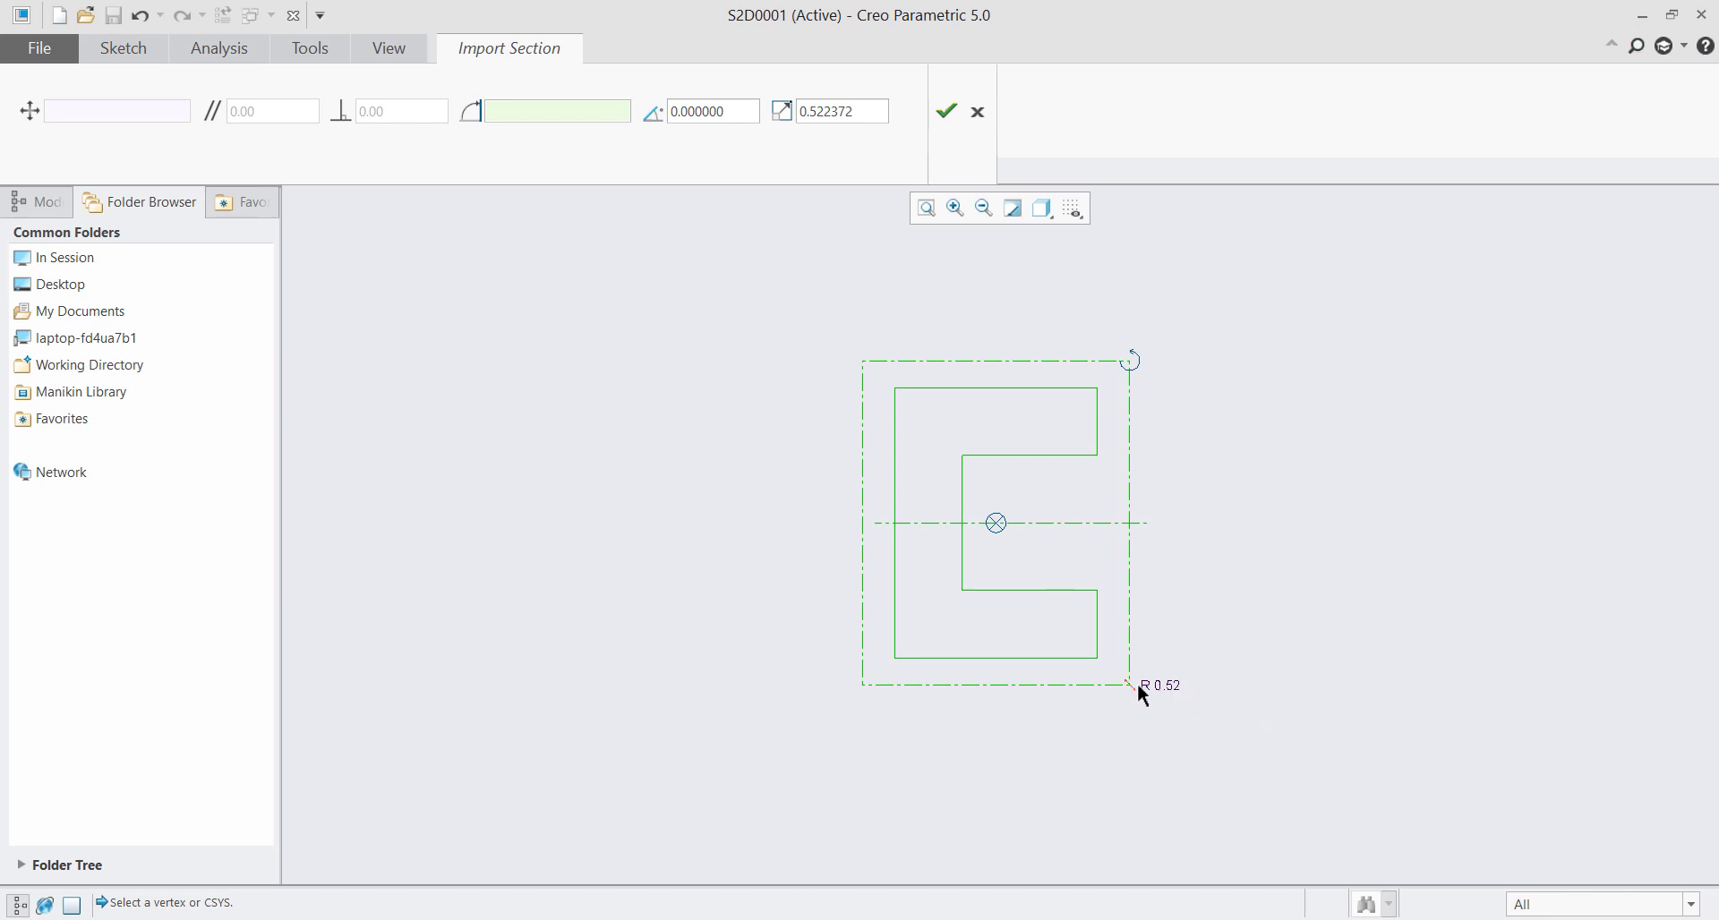
double_click(848, 112)
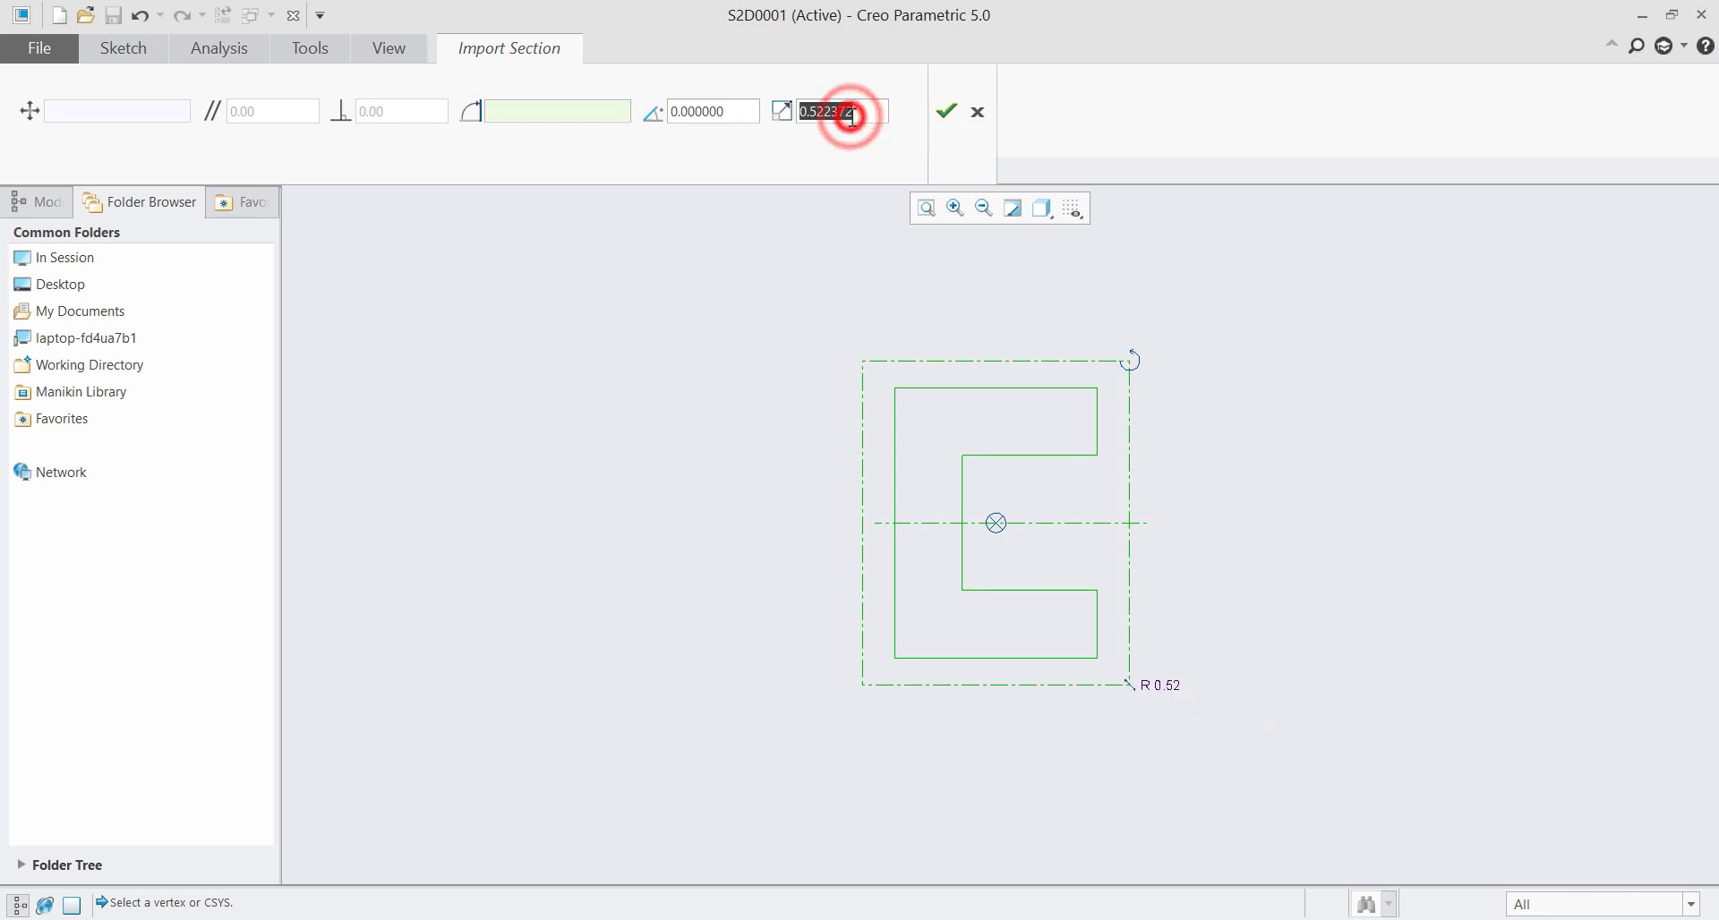
text(1)
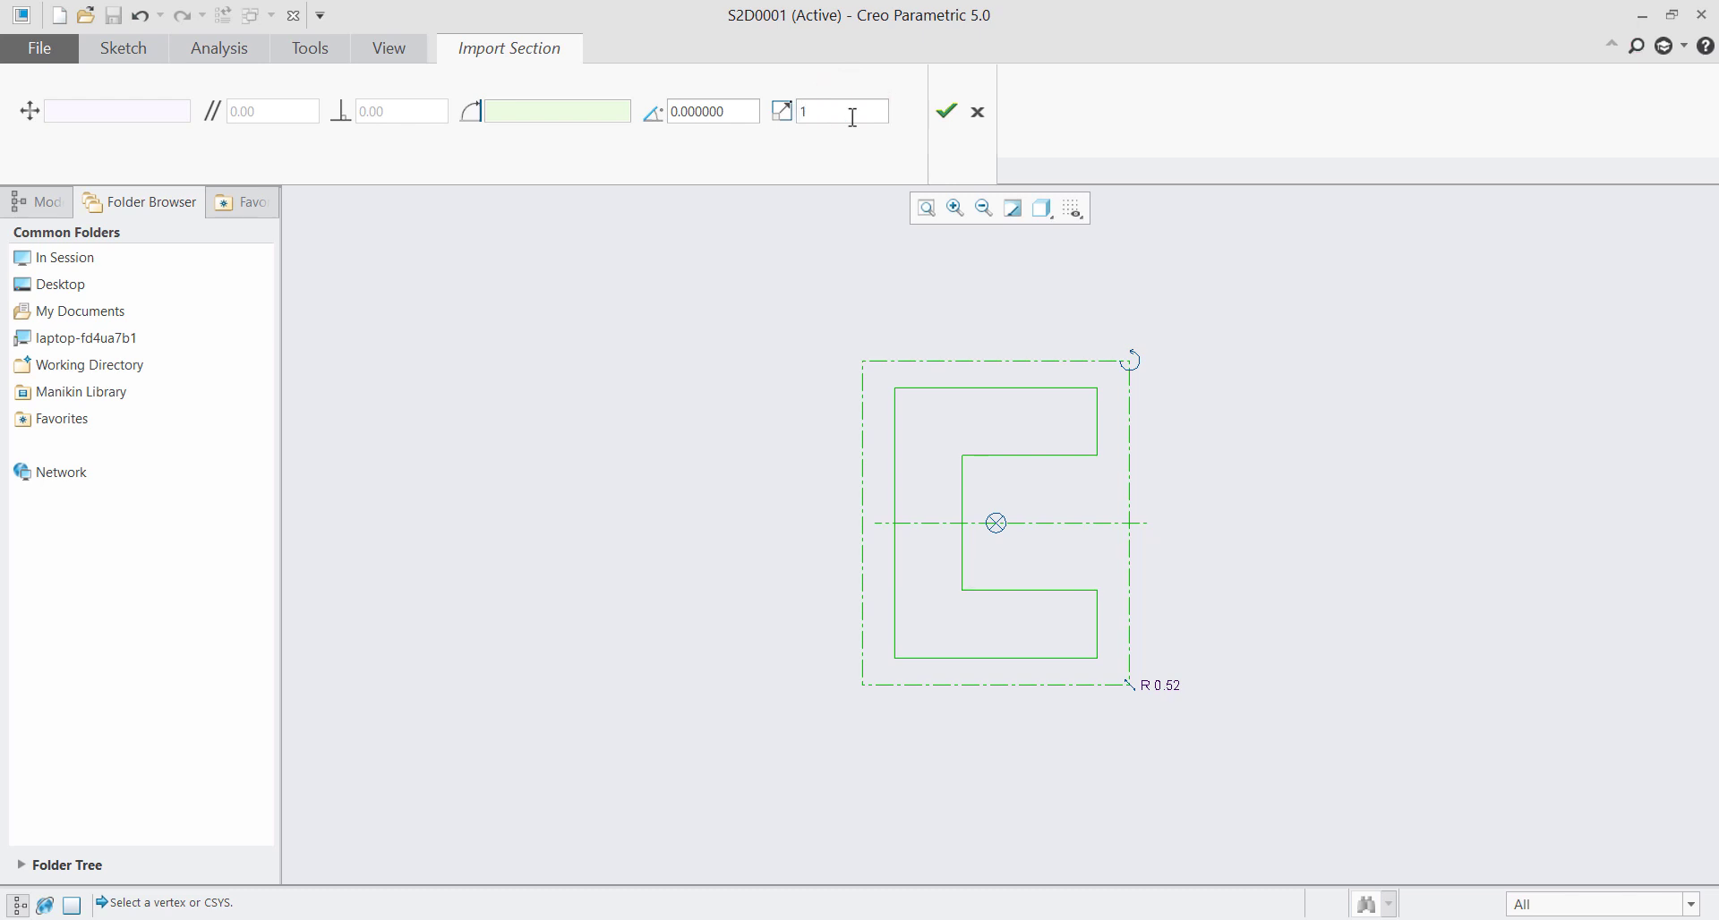
key(Return)
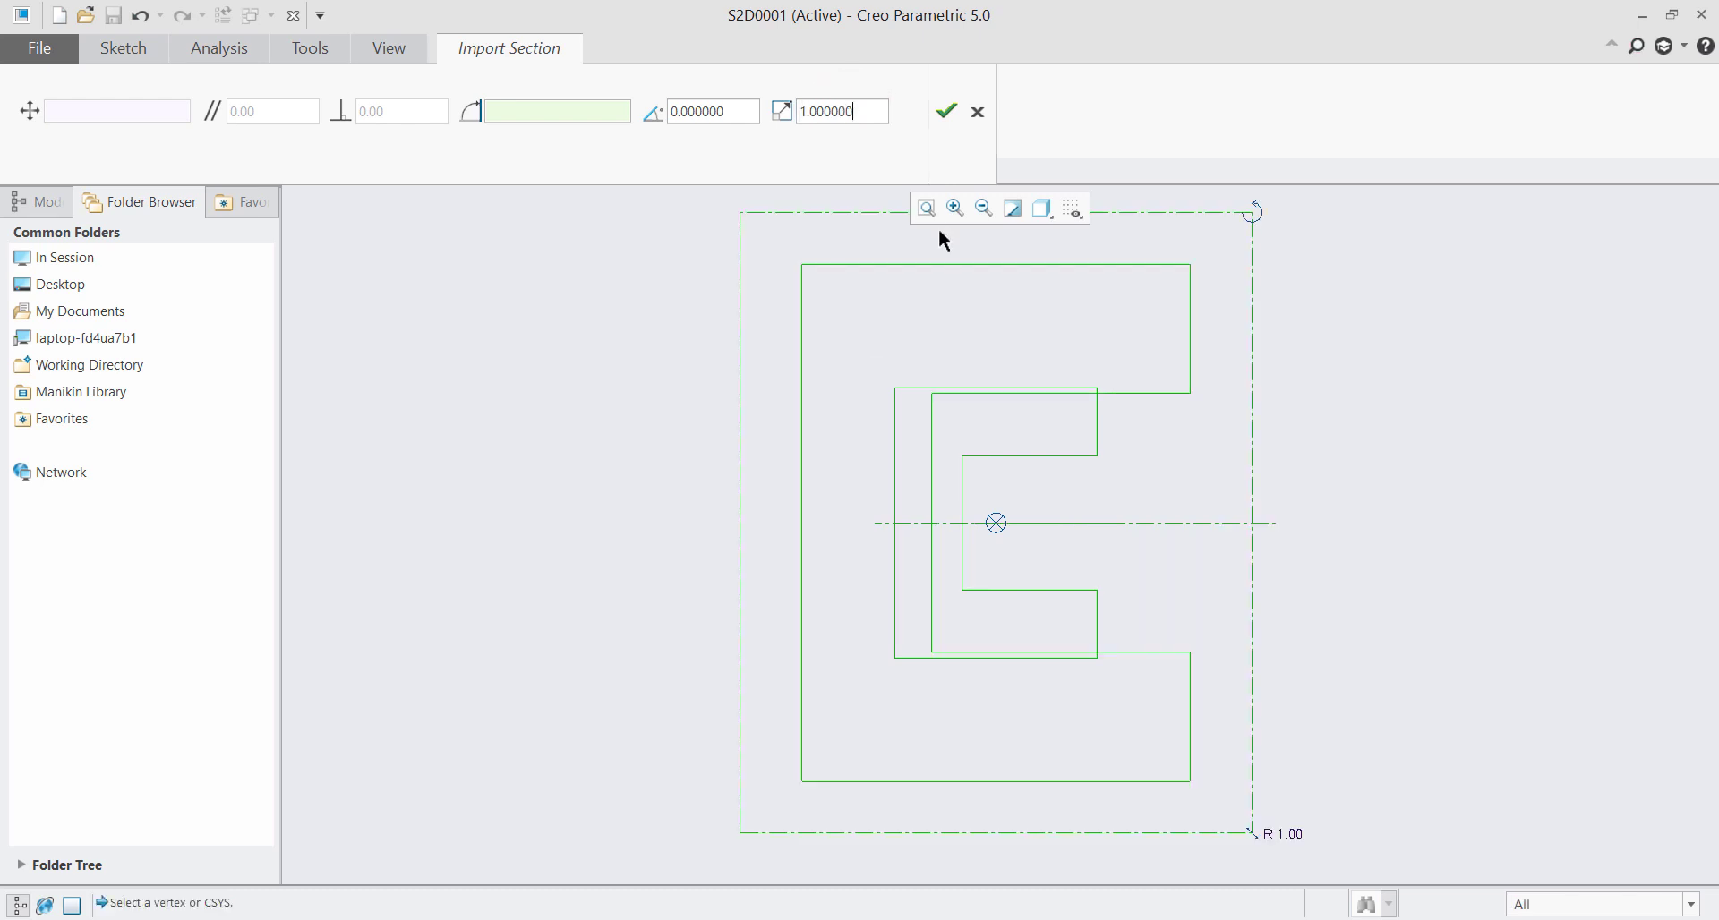
Try rotating the C-profile about its centre with its rotation handle
scroll(1003, 277, down, 1)
scroll(1056, 488, down, 1)
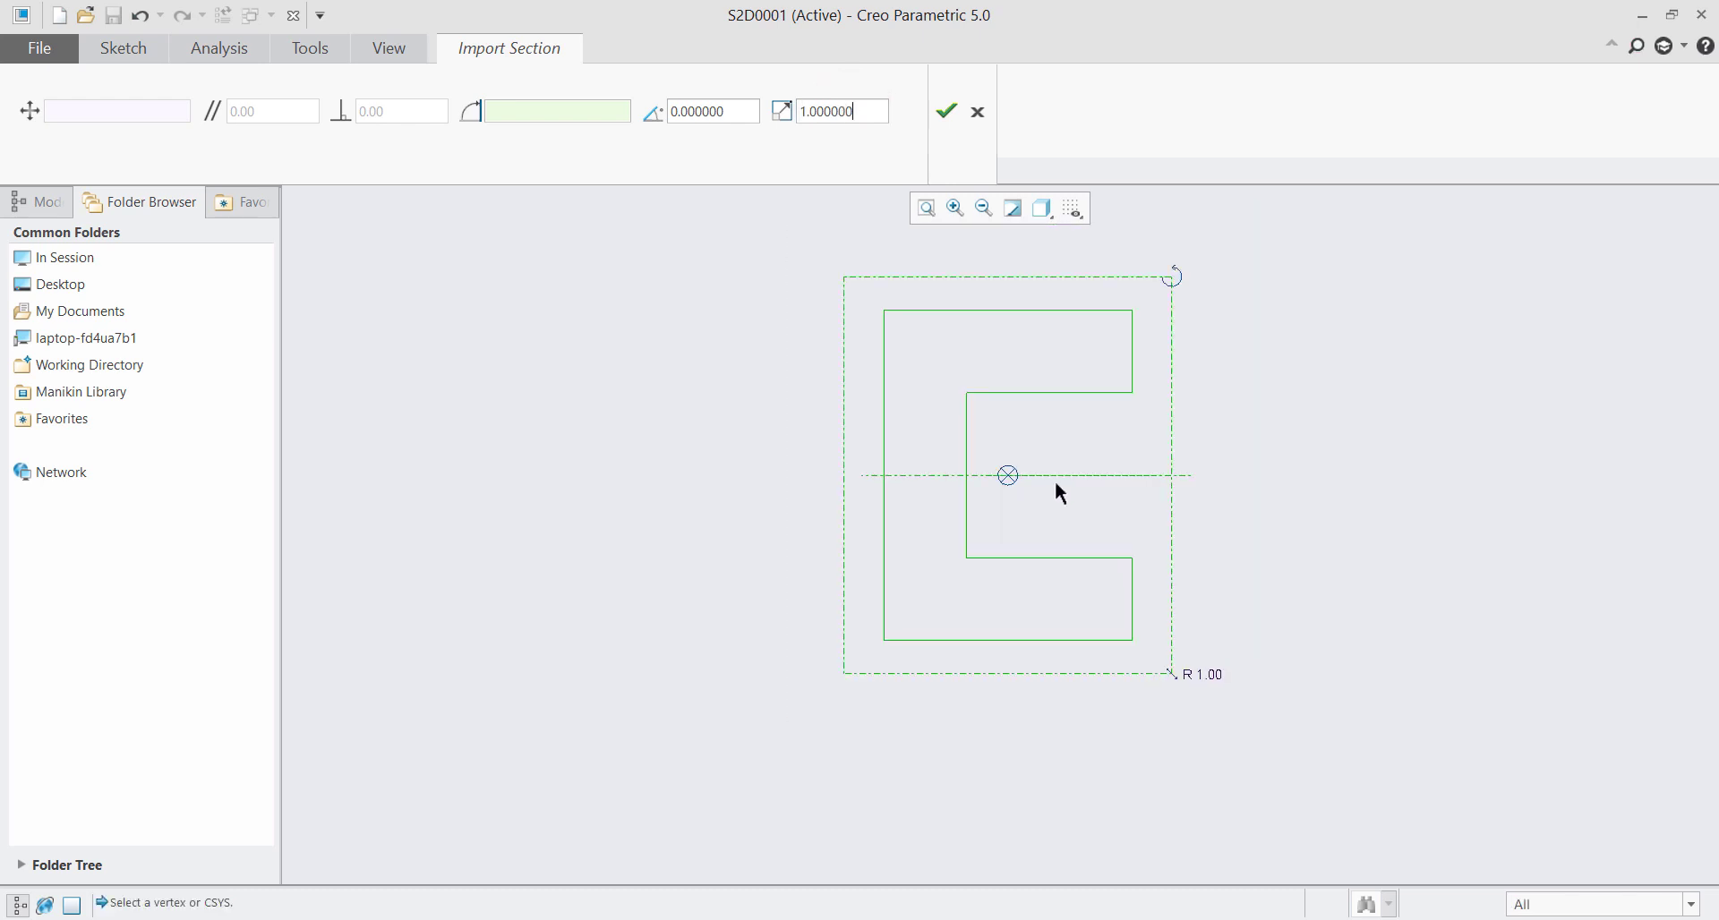
scroll(1117, 330, up, 1)
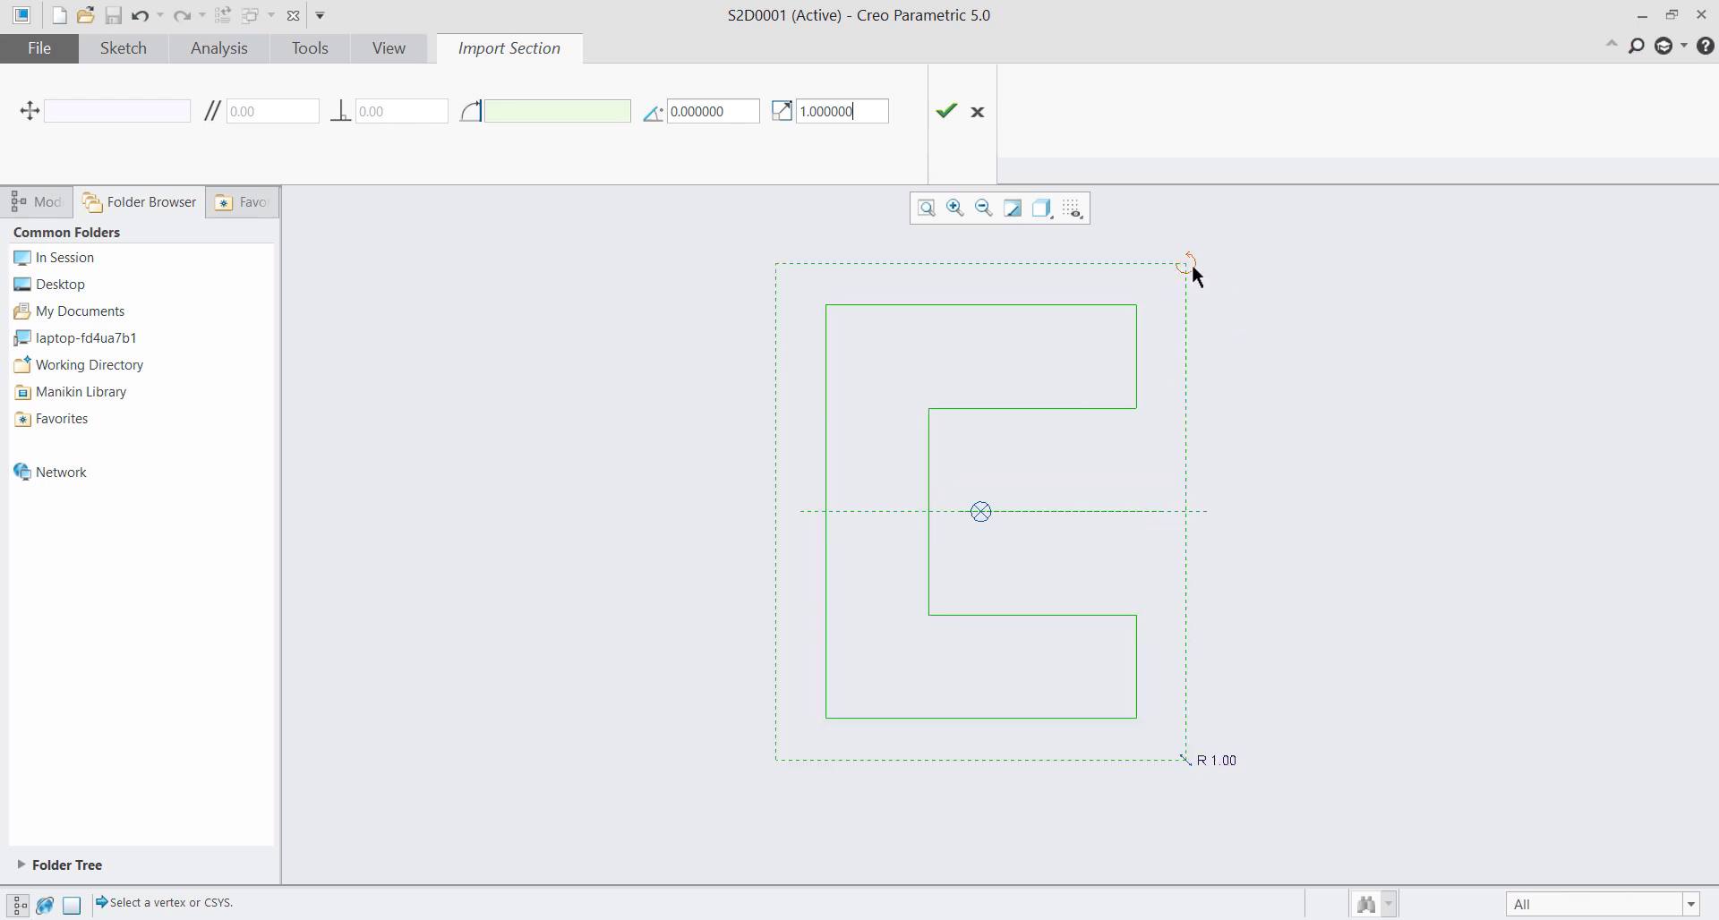
drag(1190, 265, 1154, 287)
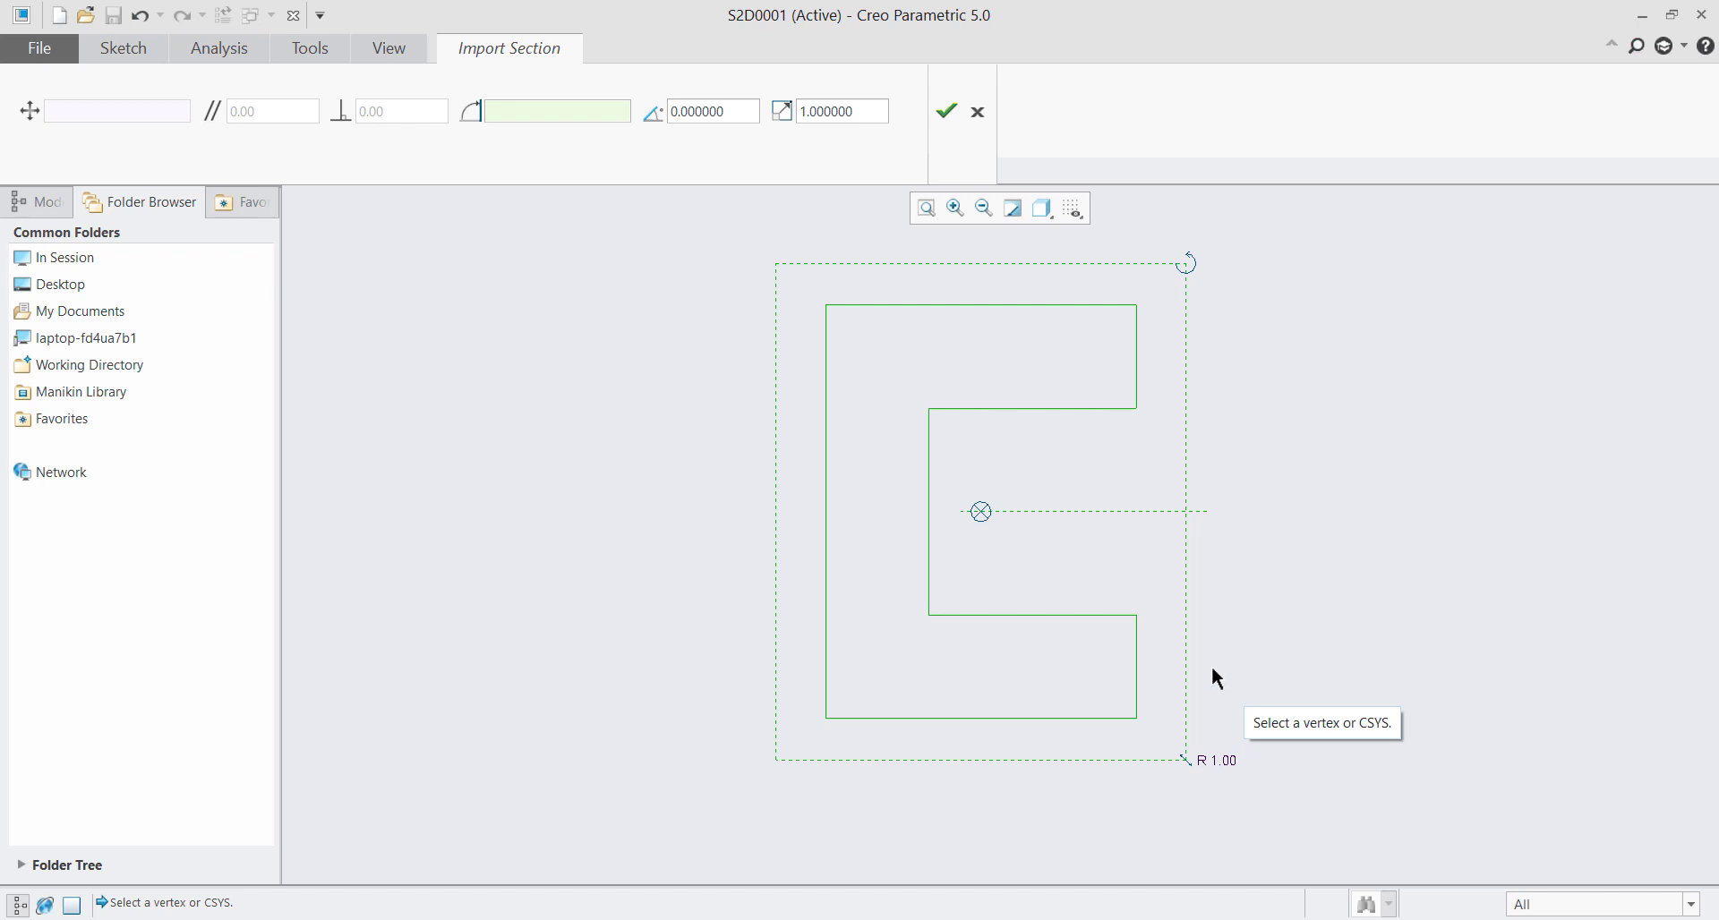
Accept the C-profile import and delete the complete profile with its dimensions and constraints from the sketch
click(946, 111)
click(1328, 390)
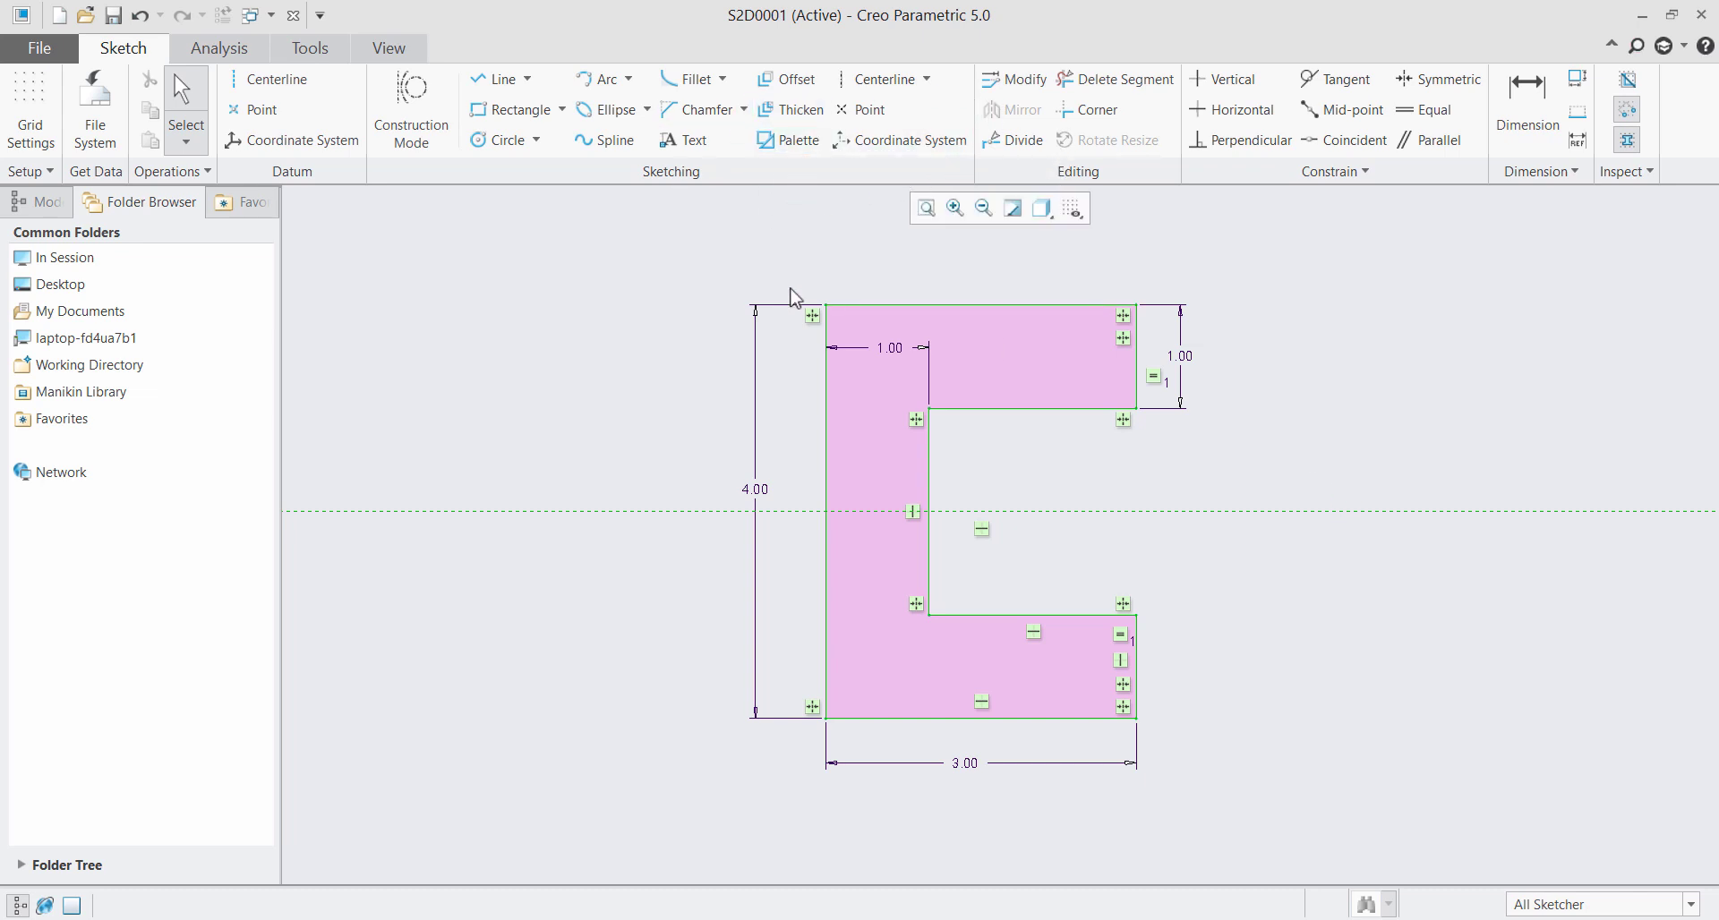
mouse_move(712, 251)
mouse_down()
mouse_move(1389, 793)
mouse_move(1425, 880)
mouse_move(1401, 817)
mouse_up()
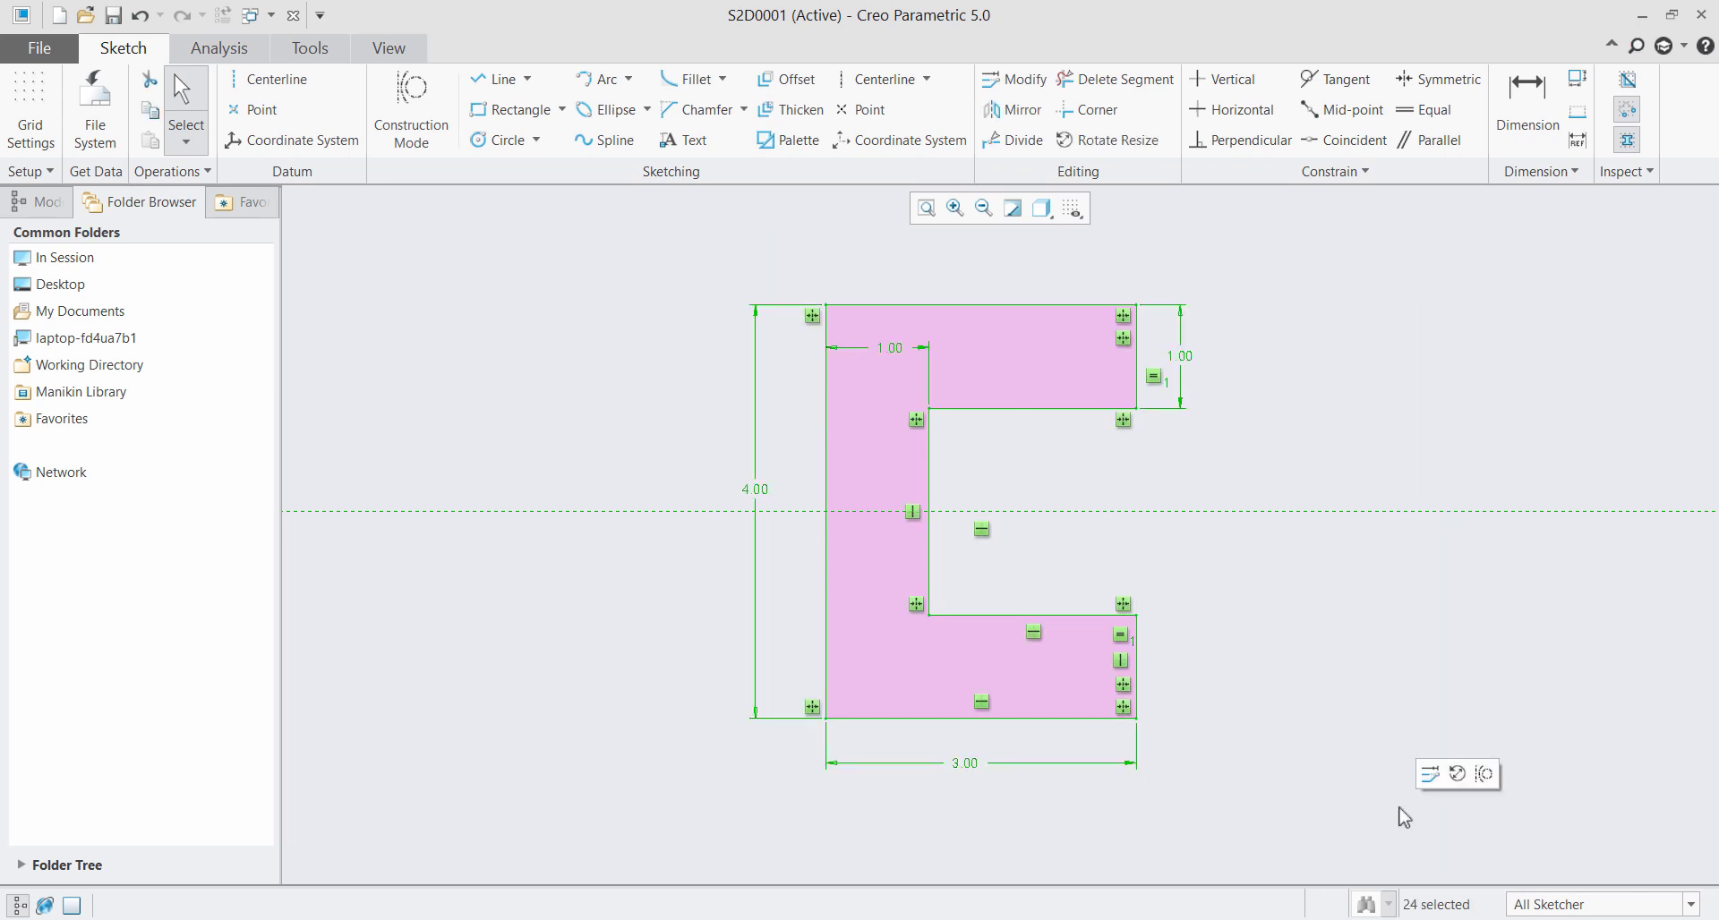
key(Delete)
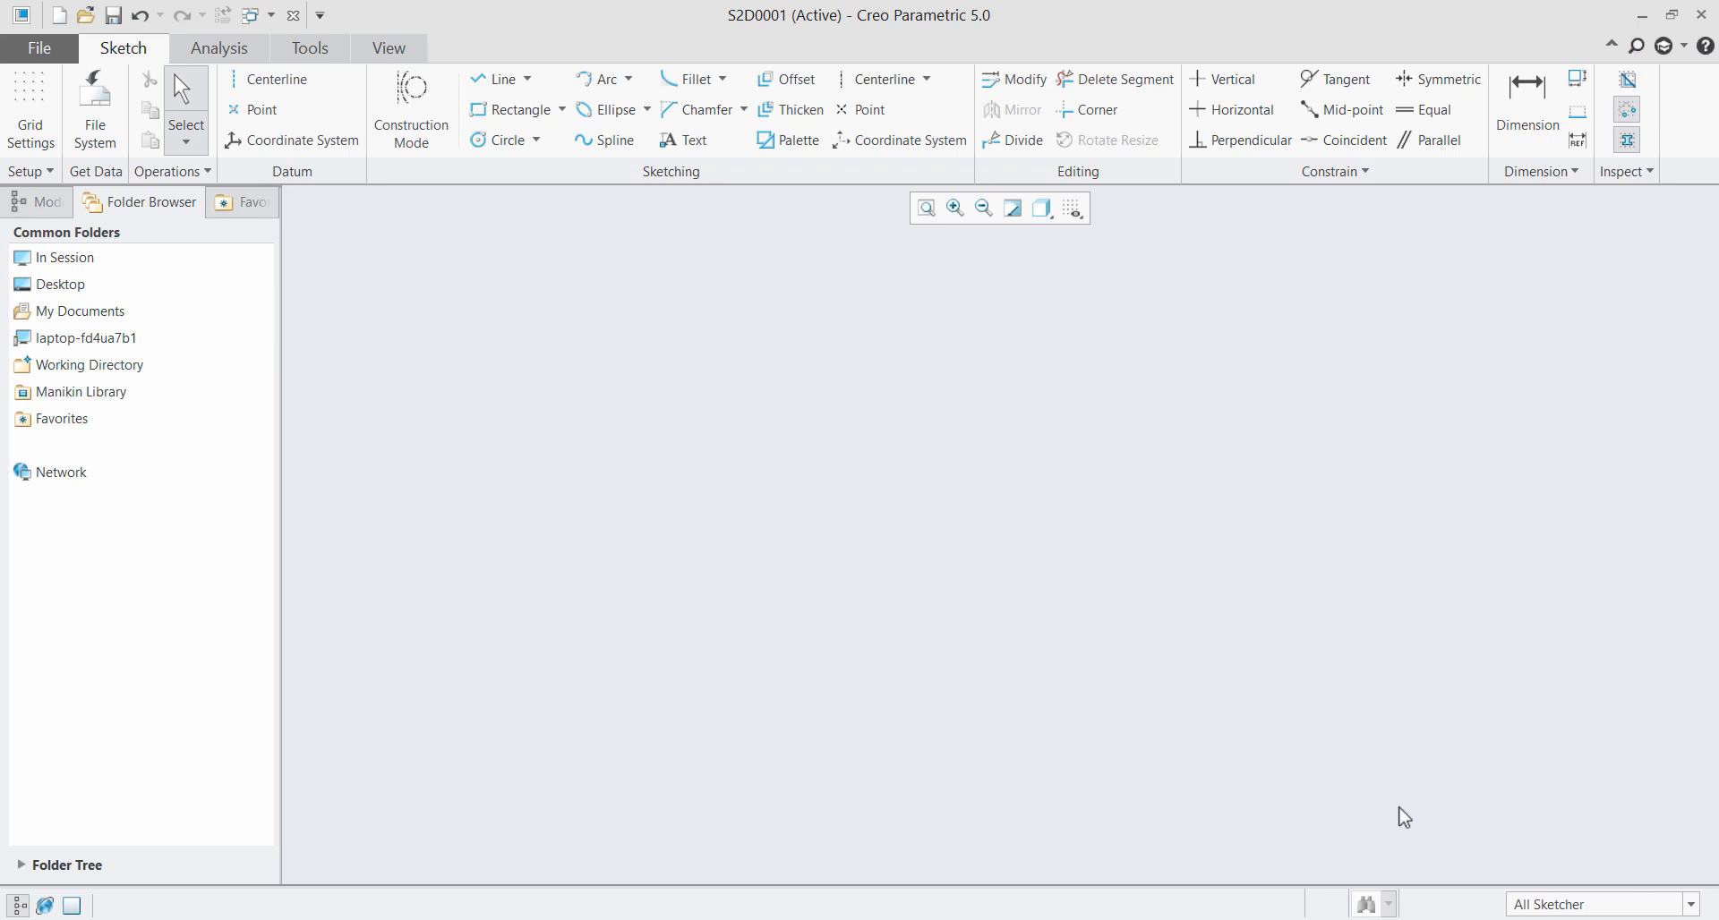